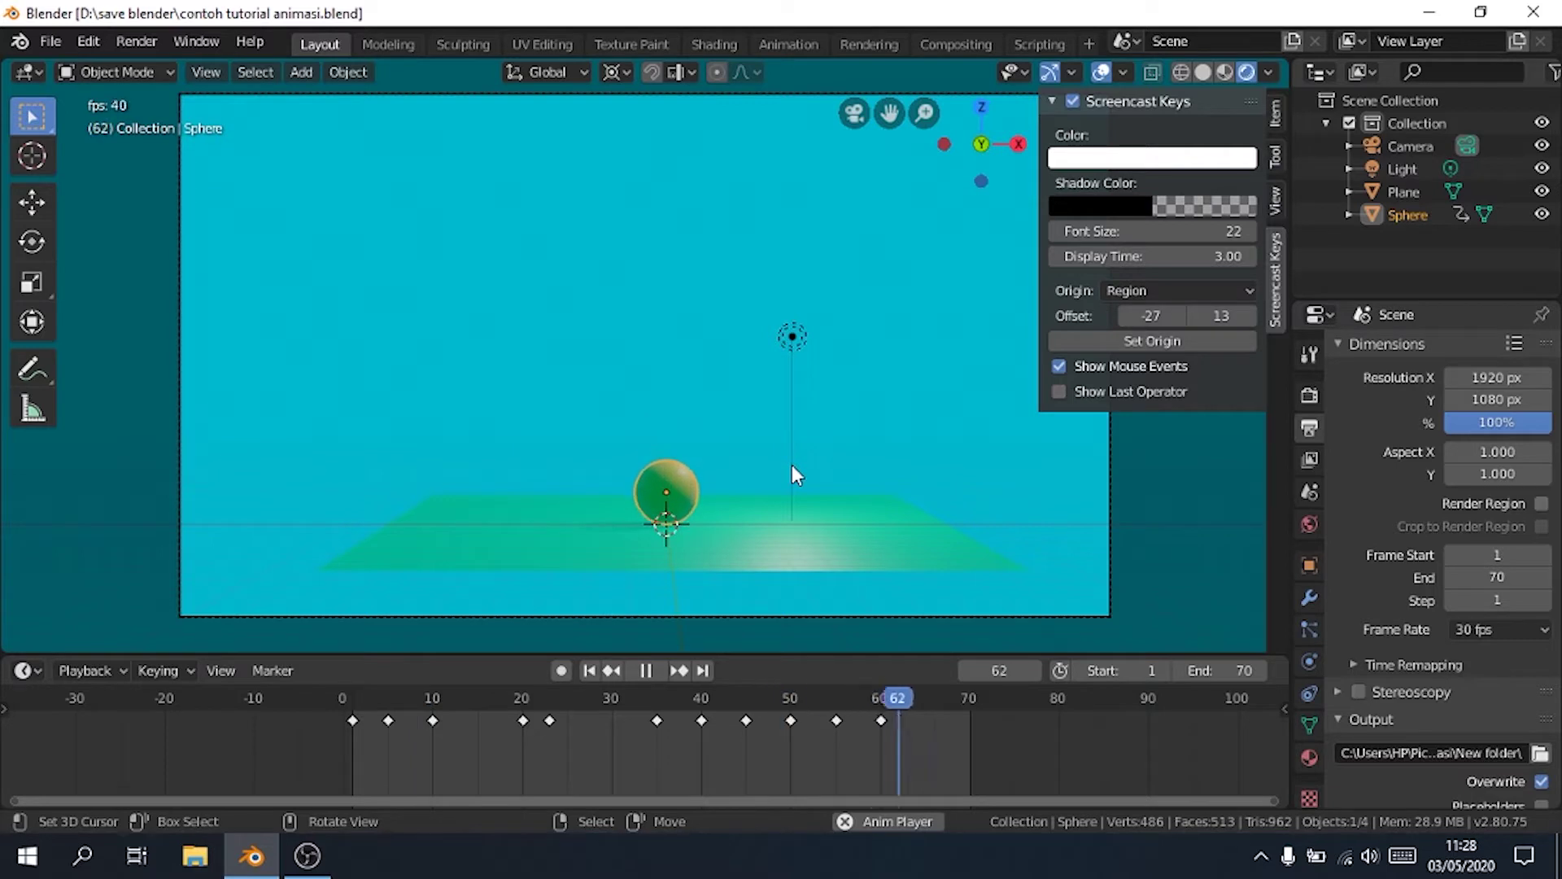
- Delete the default cube from the new scene
key("Escape")
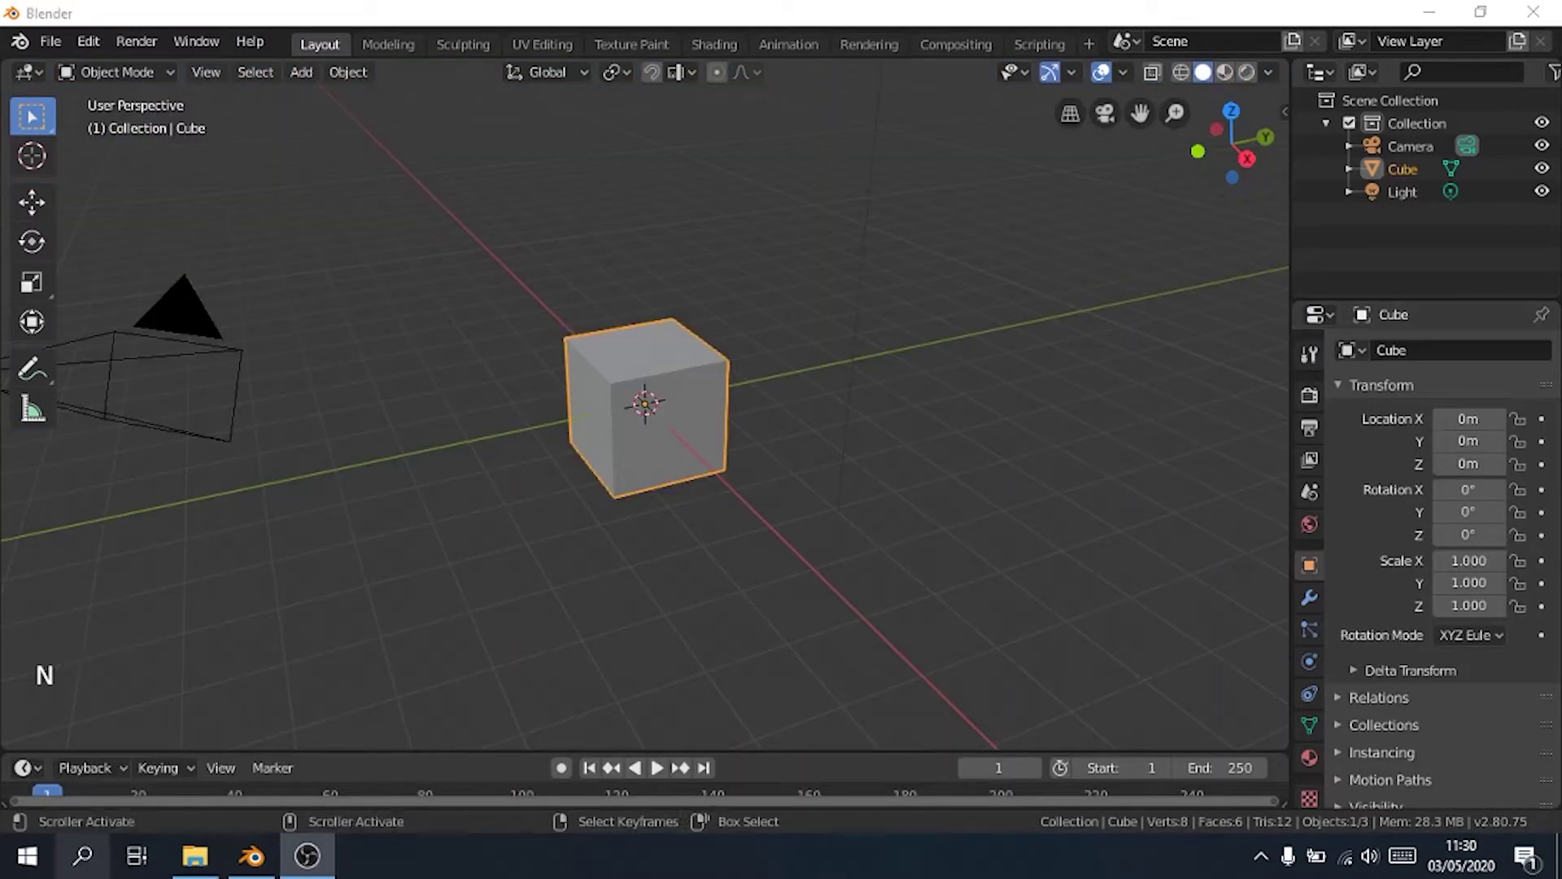
left_click(251, 856)
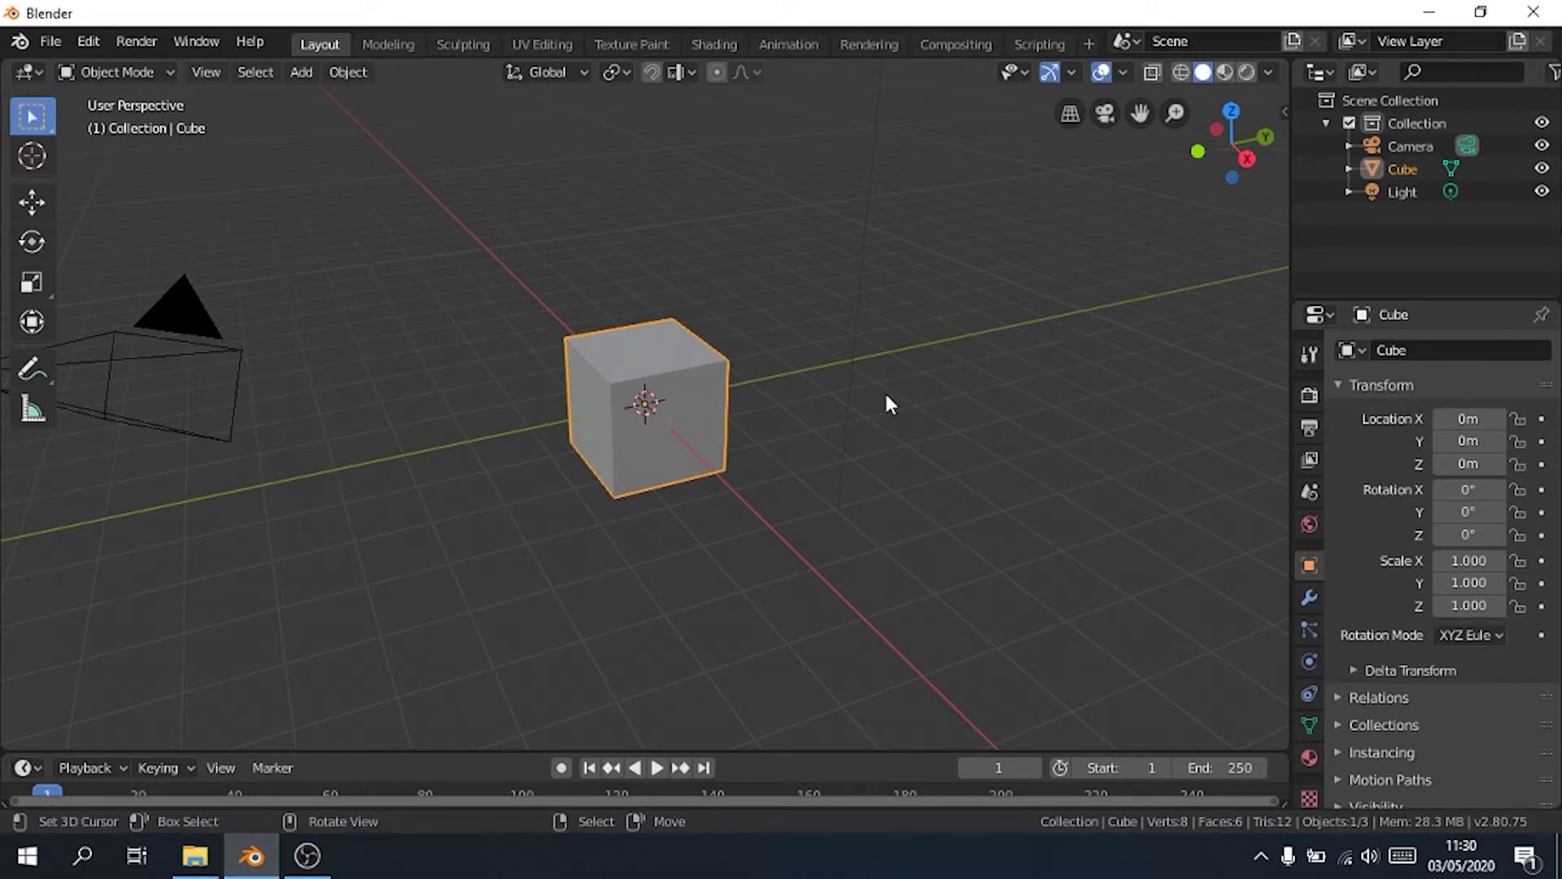
middle_click_drag(835, 368, 822, 356)
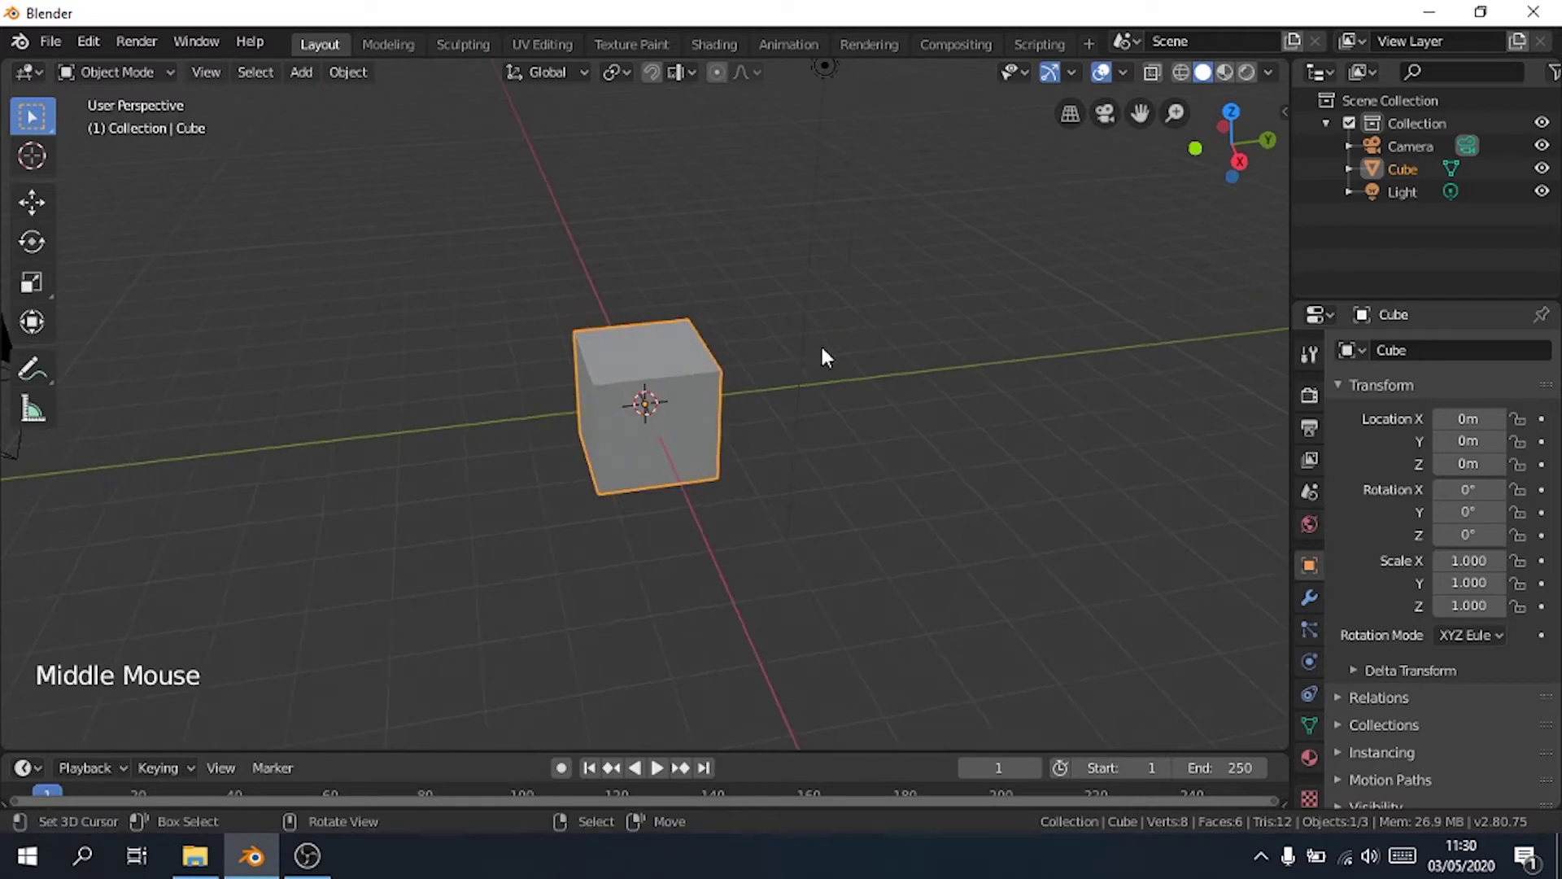
key("x")
left_click(674, 329)
- Add a UV sphere mesh at the scene's origin
key("shift+a")
mouse_move(674, 329)
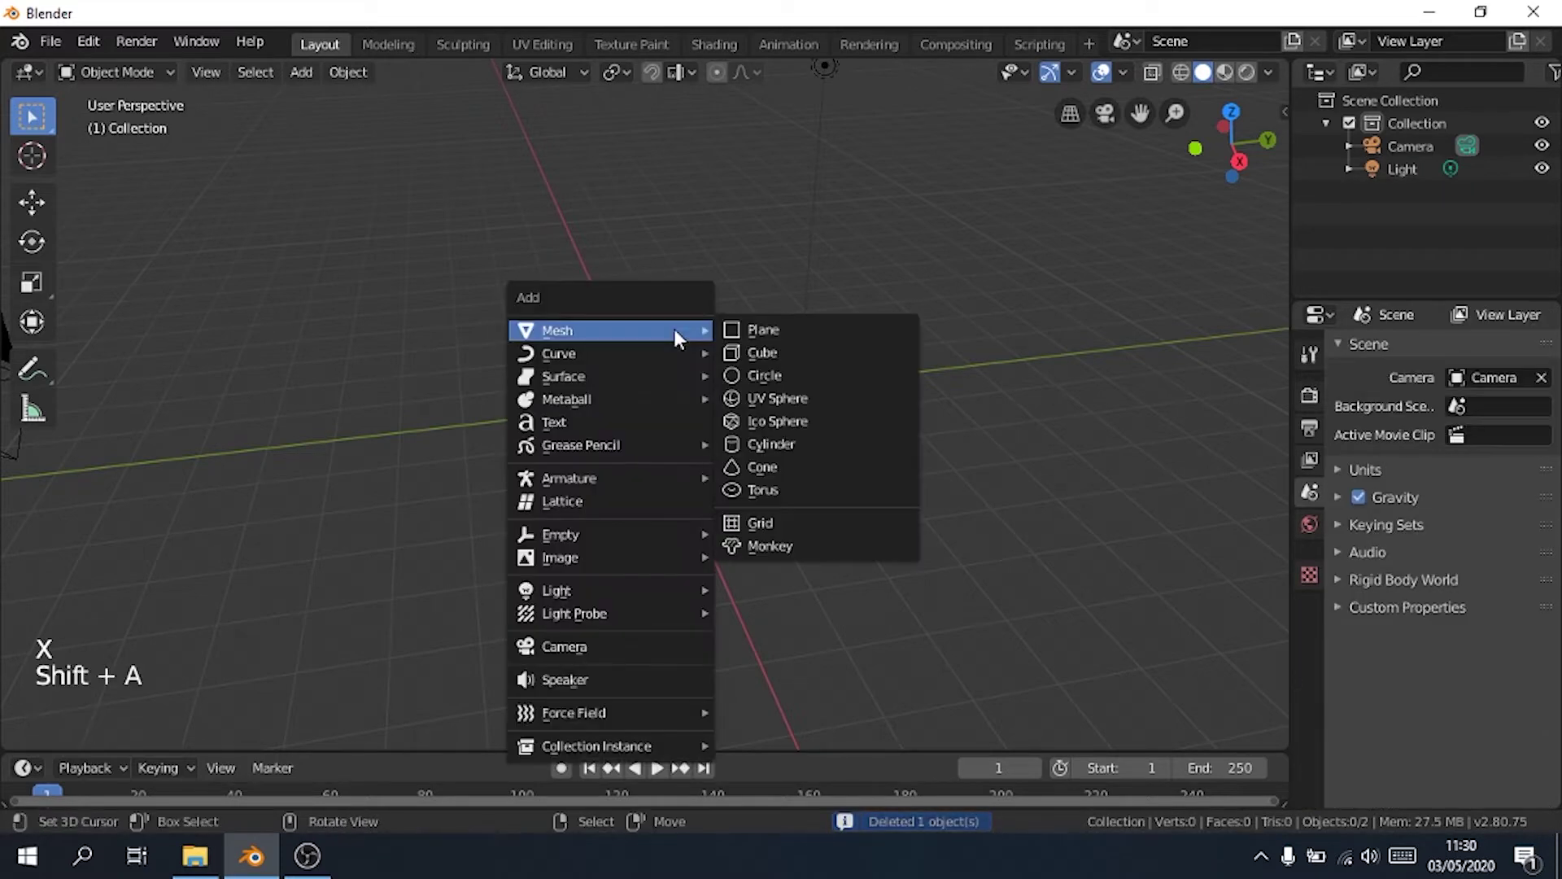
left_click(762, 394)
scroll(662, 363, "up", 4)
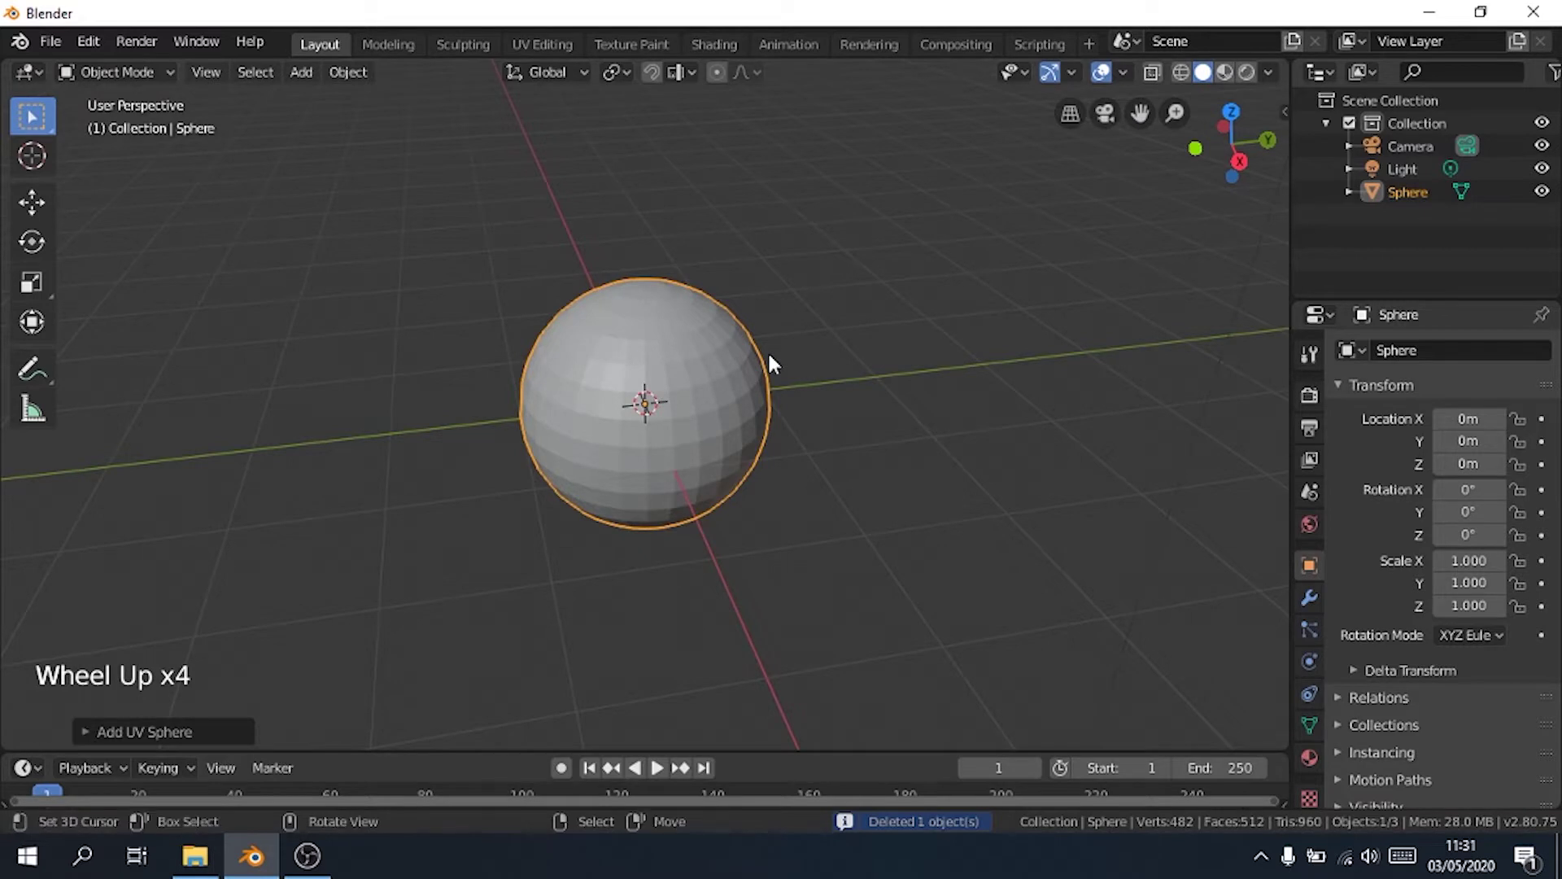
scroll(801, 334, "down", 3)
middle_click_drag(800, 333, 795, 348)
- Add a plane at the origin and scale it up into a large floor around the sphere
key("a")
key("shift+a")
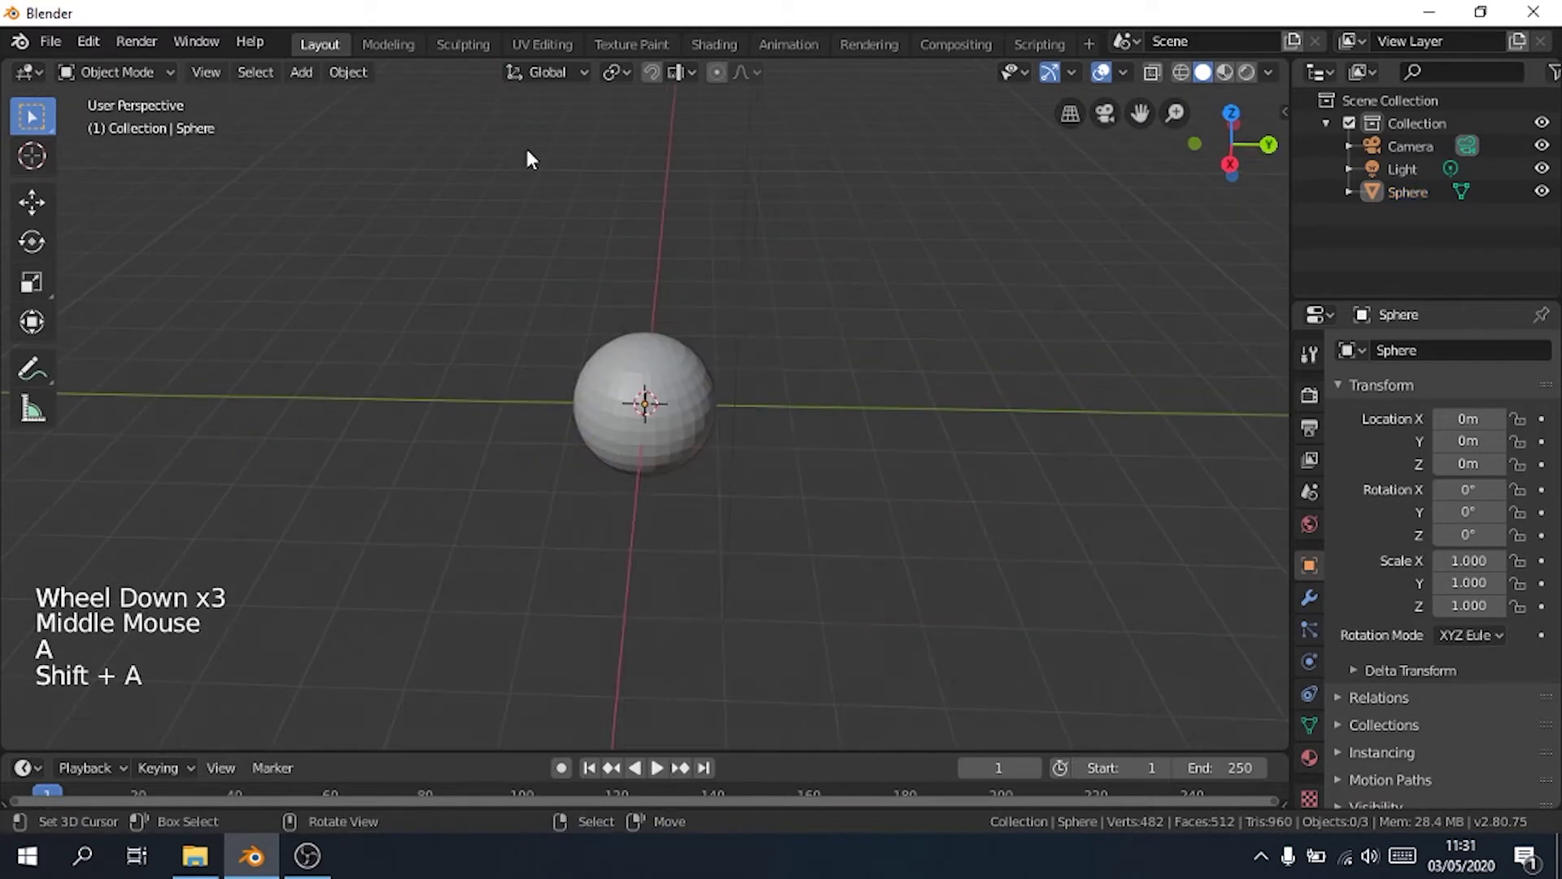
key("shift+a")
mouse_move(602, 236)
left_click(729, 234)
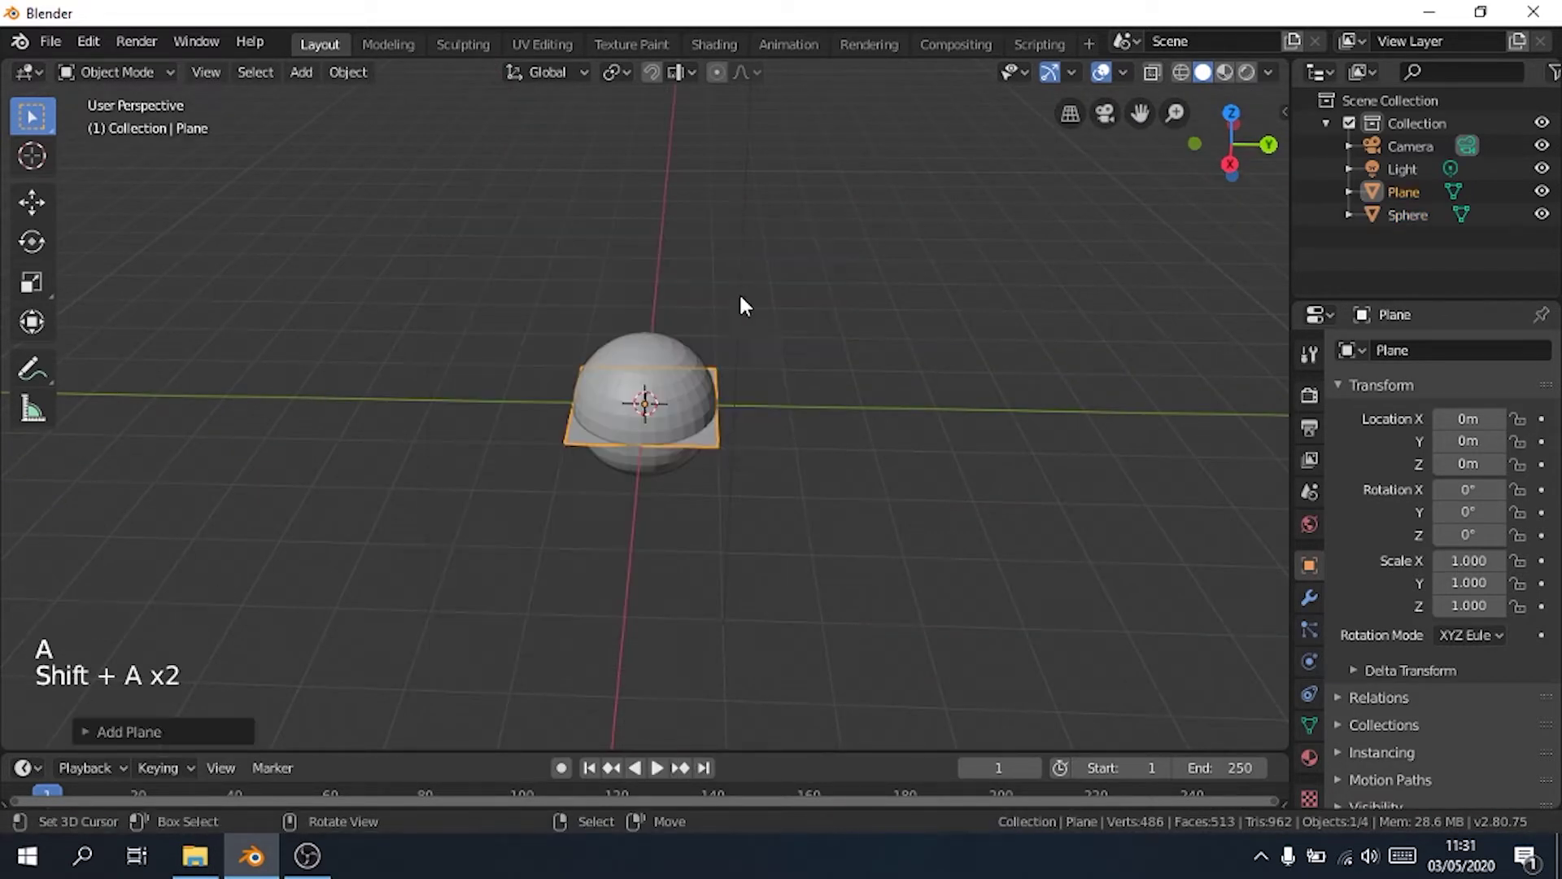
key("s")
left_click(647, 363)
- In front view, raise the sphere 1 m along Z so it rests on the plane
right_click(647, 363)
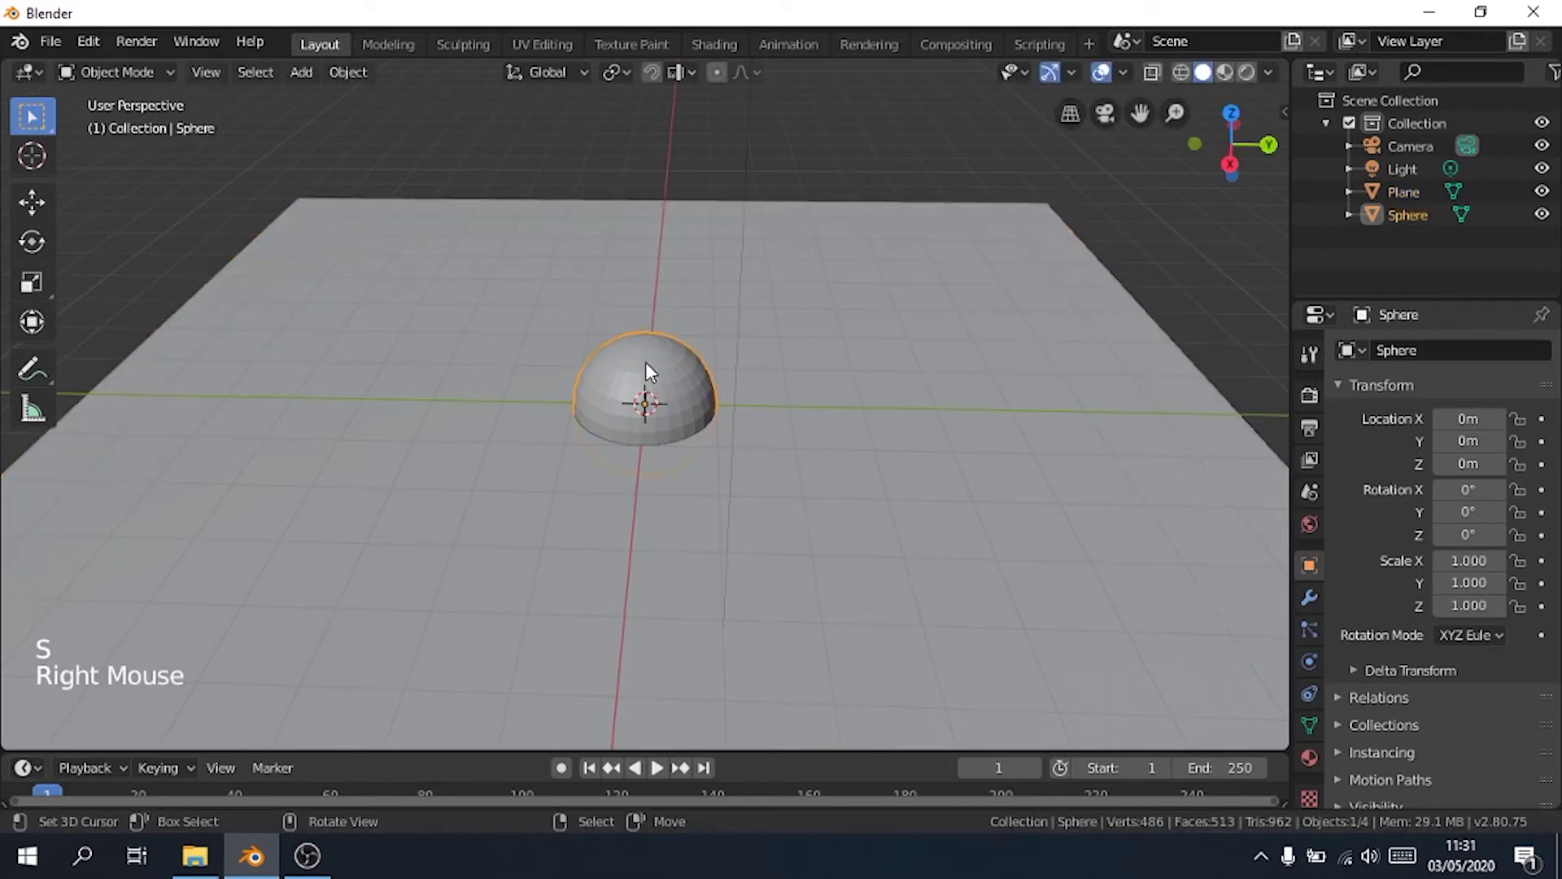
key("KP_1")
scroll(646, 361, "up", 5)
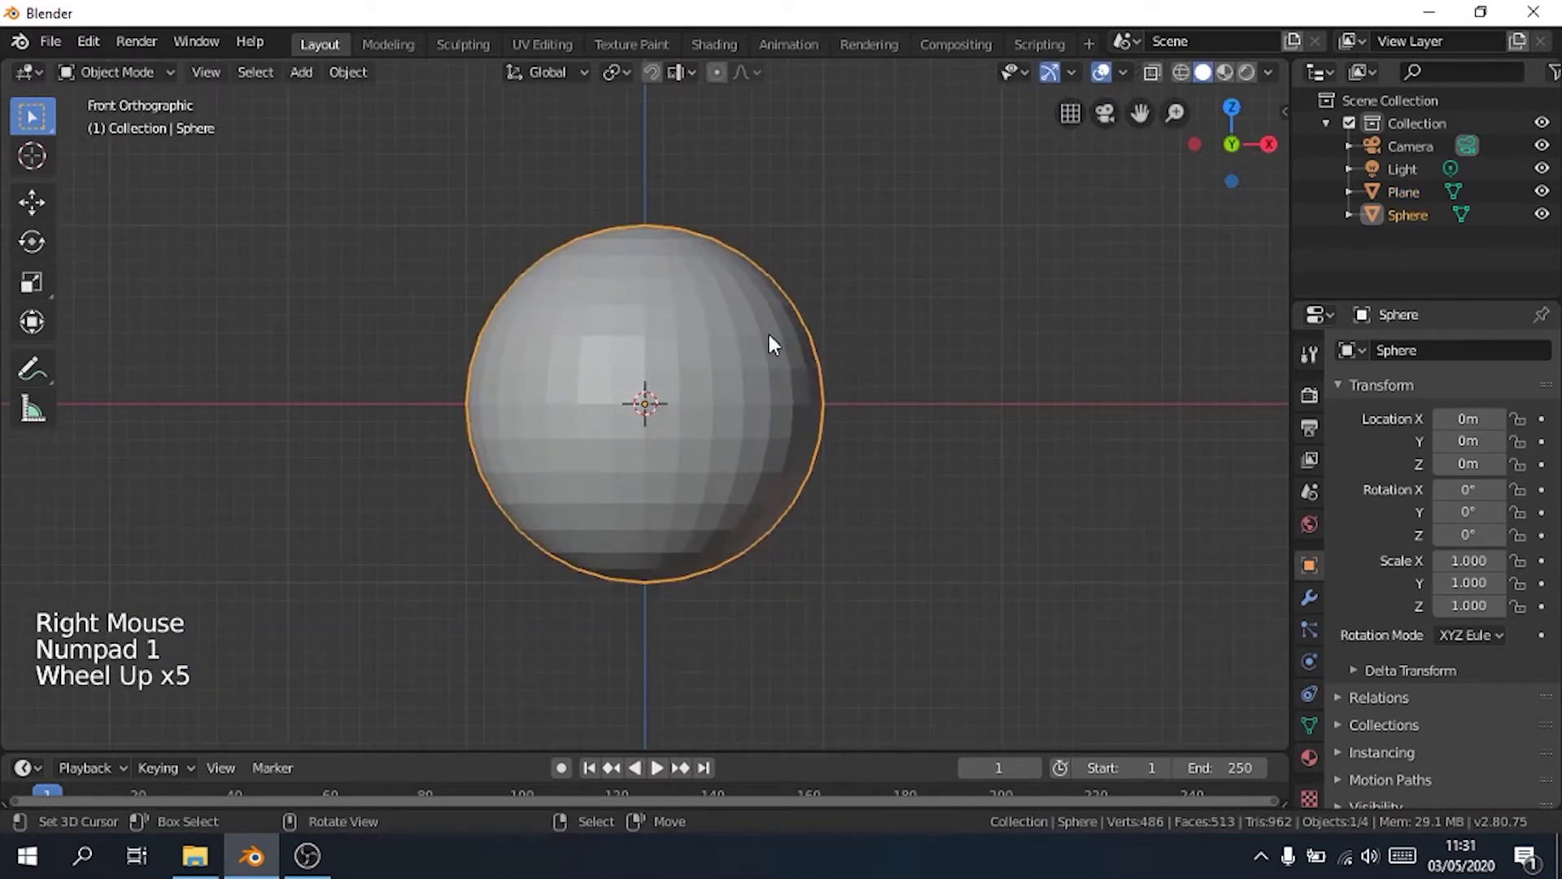
key("g")
key("z")
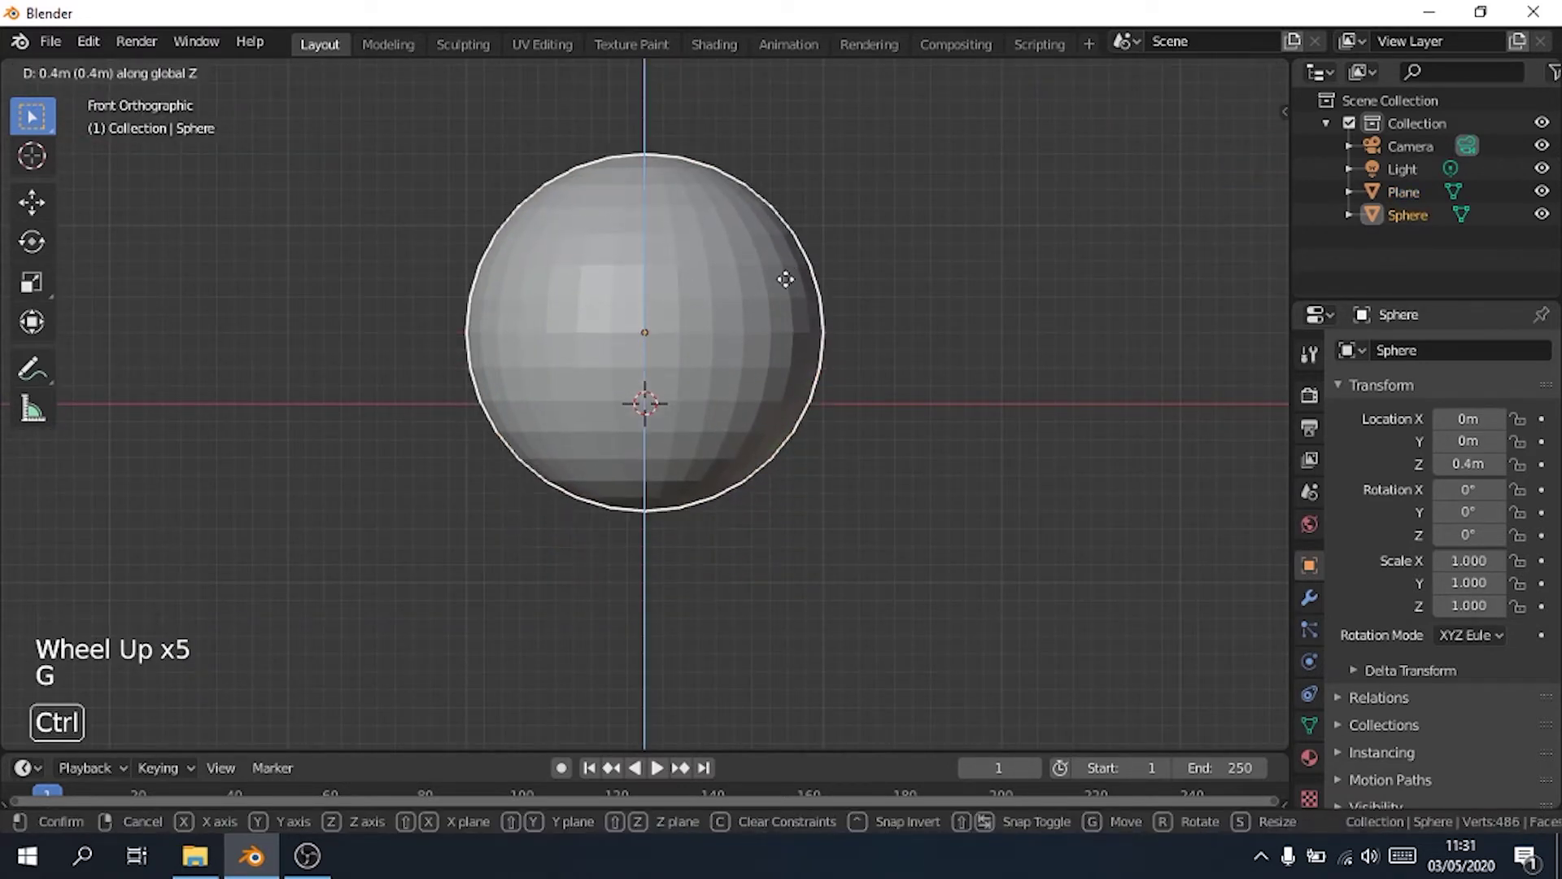
left_click(797, 171)
scroll(867, 251, "down", 5)
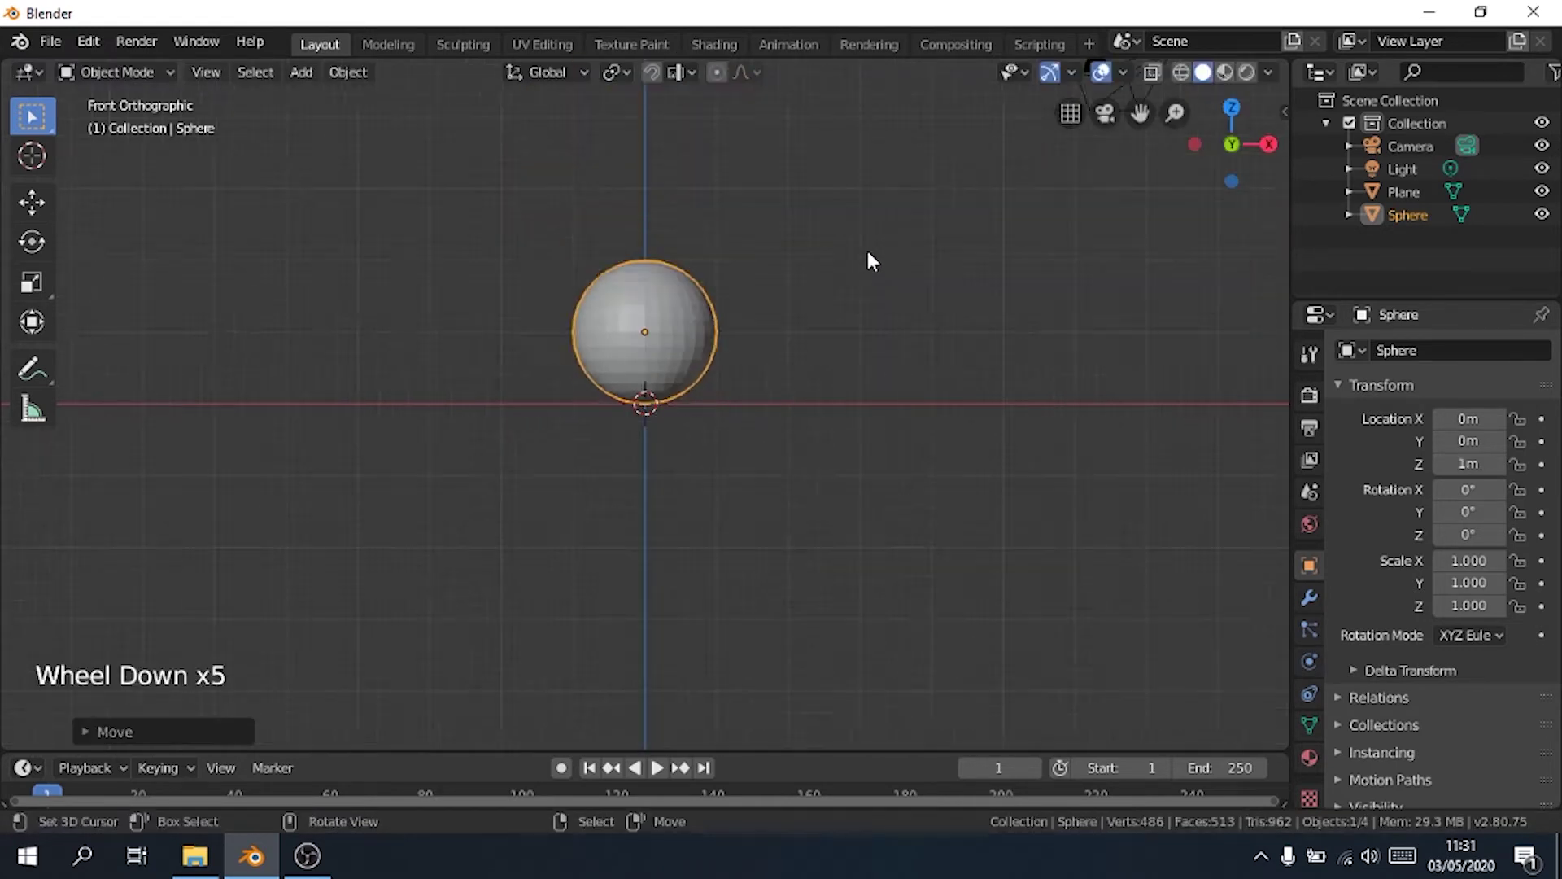
- Apply smooth shading to the sphere
scroll(837, 348, "up", 4)
middle_click_drag(867, 250, 759, 355)
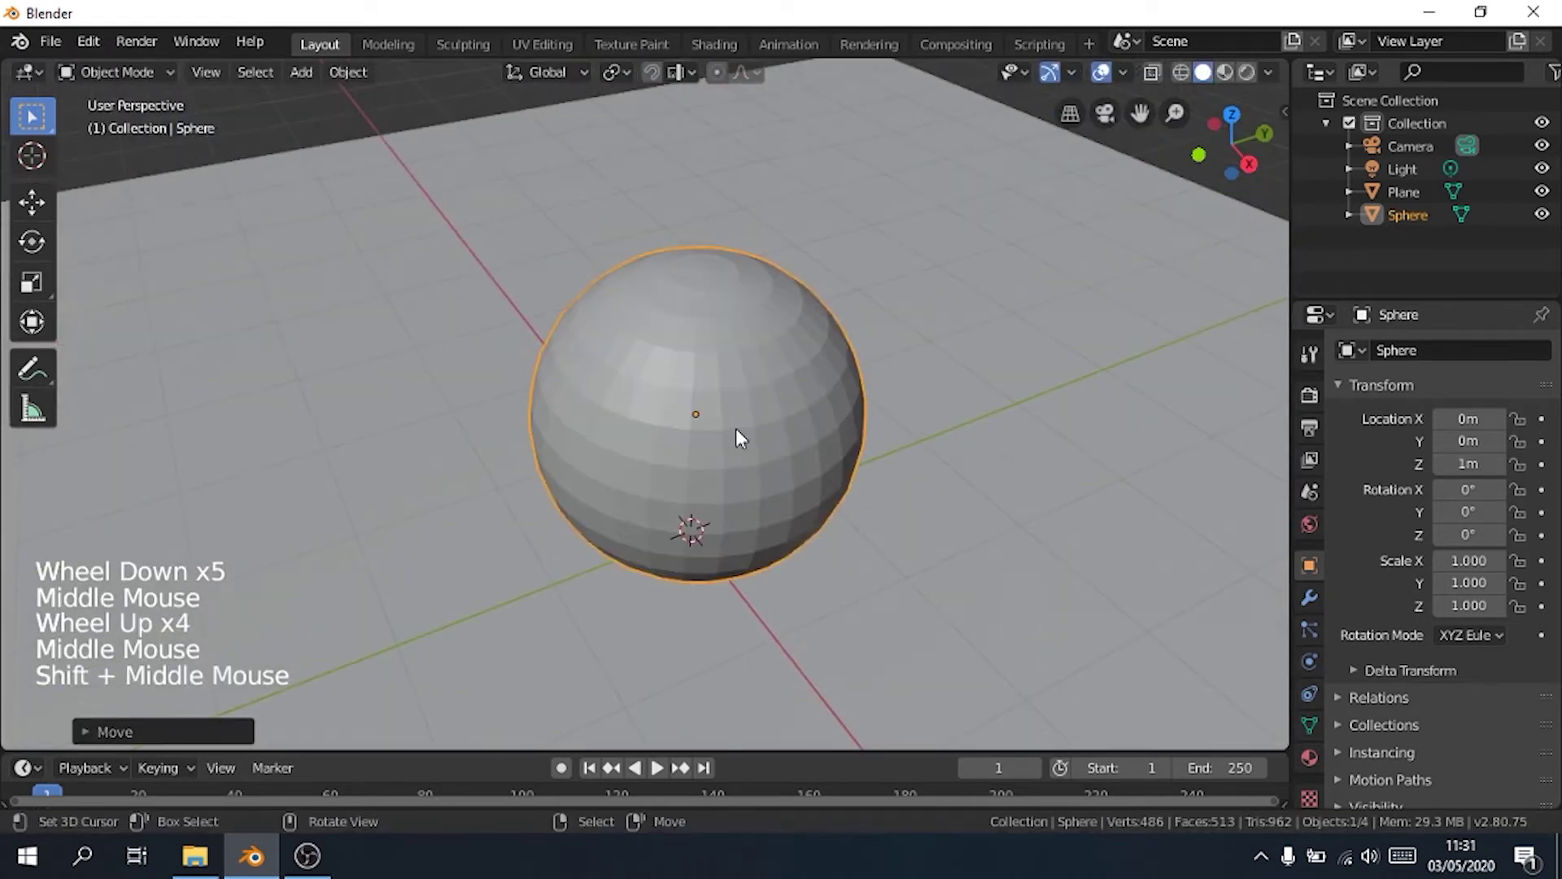
key("w")
left_click(861, 368)
scroll(862, 341, "down", 4)
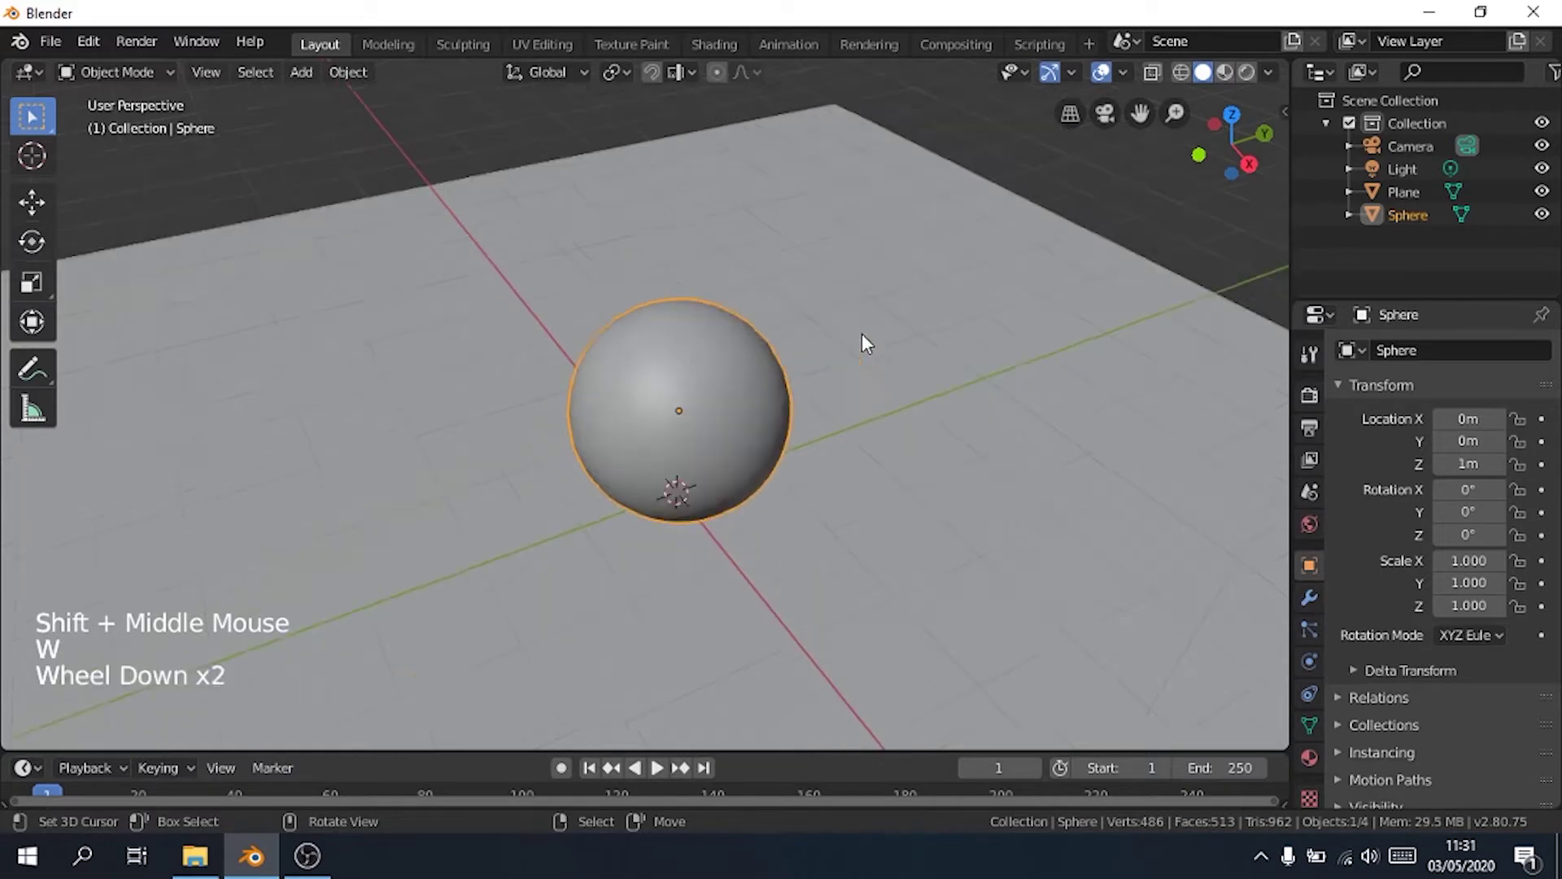
middle_click_drag(862, 342, 627, 330)
scroll(942, 341, "up", 2)
scroll(942, 342, "up", 1, "shift")
scroll(887, 272, "down", 5)
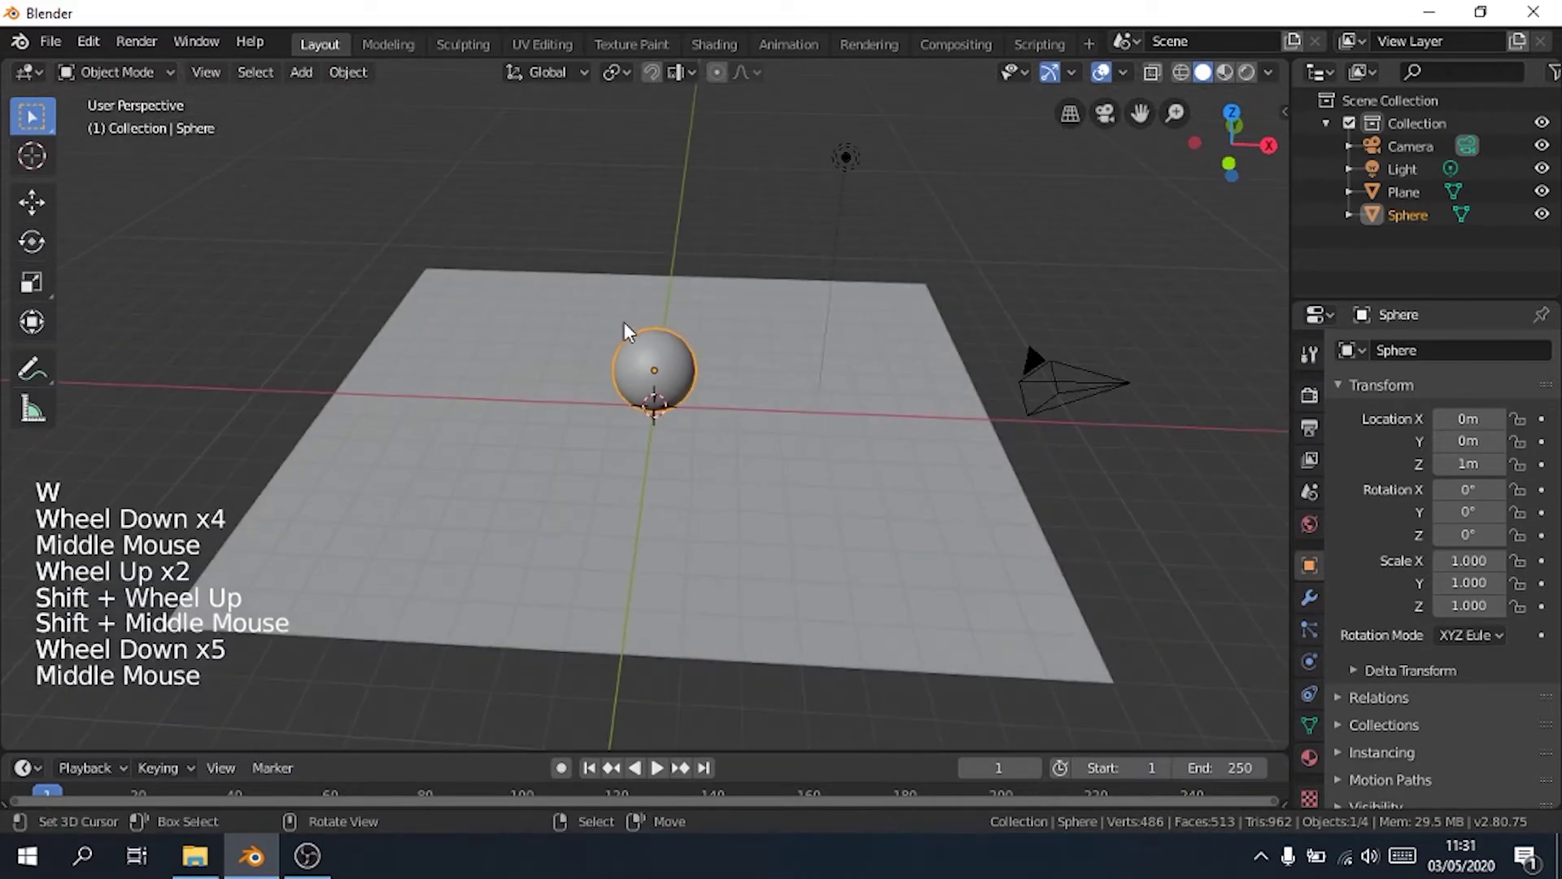
- Split a narrow area off the bottom of the 3D viewport and change it to a Dope Sheet editor
left_click_drag(5, 746, 20, 696)
left_click(35, 712)
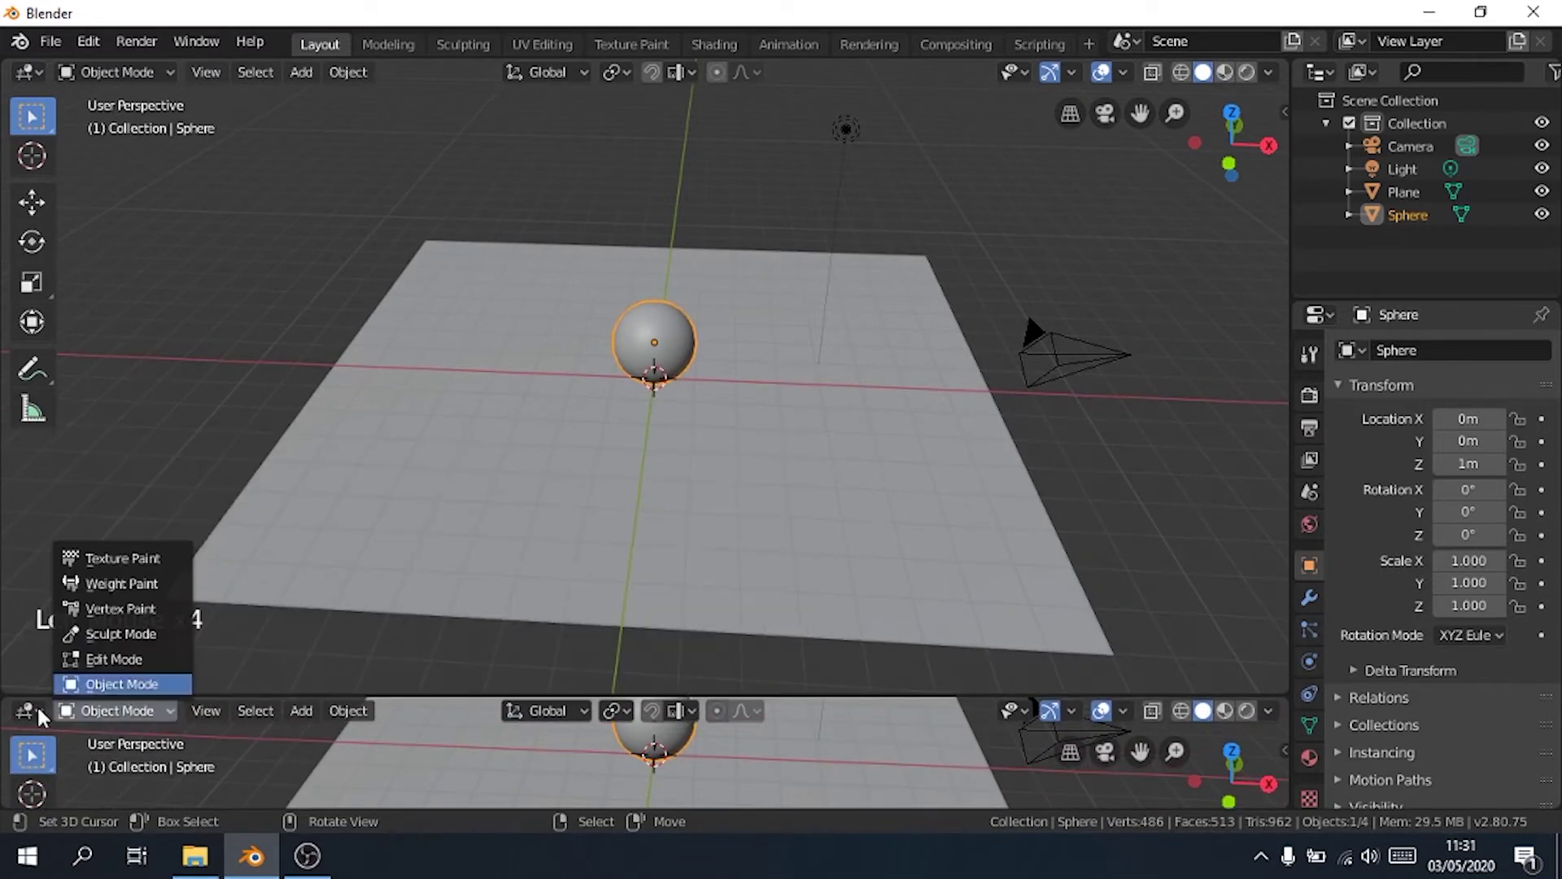
left_click(36, 723)
left_click(35, 716)
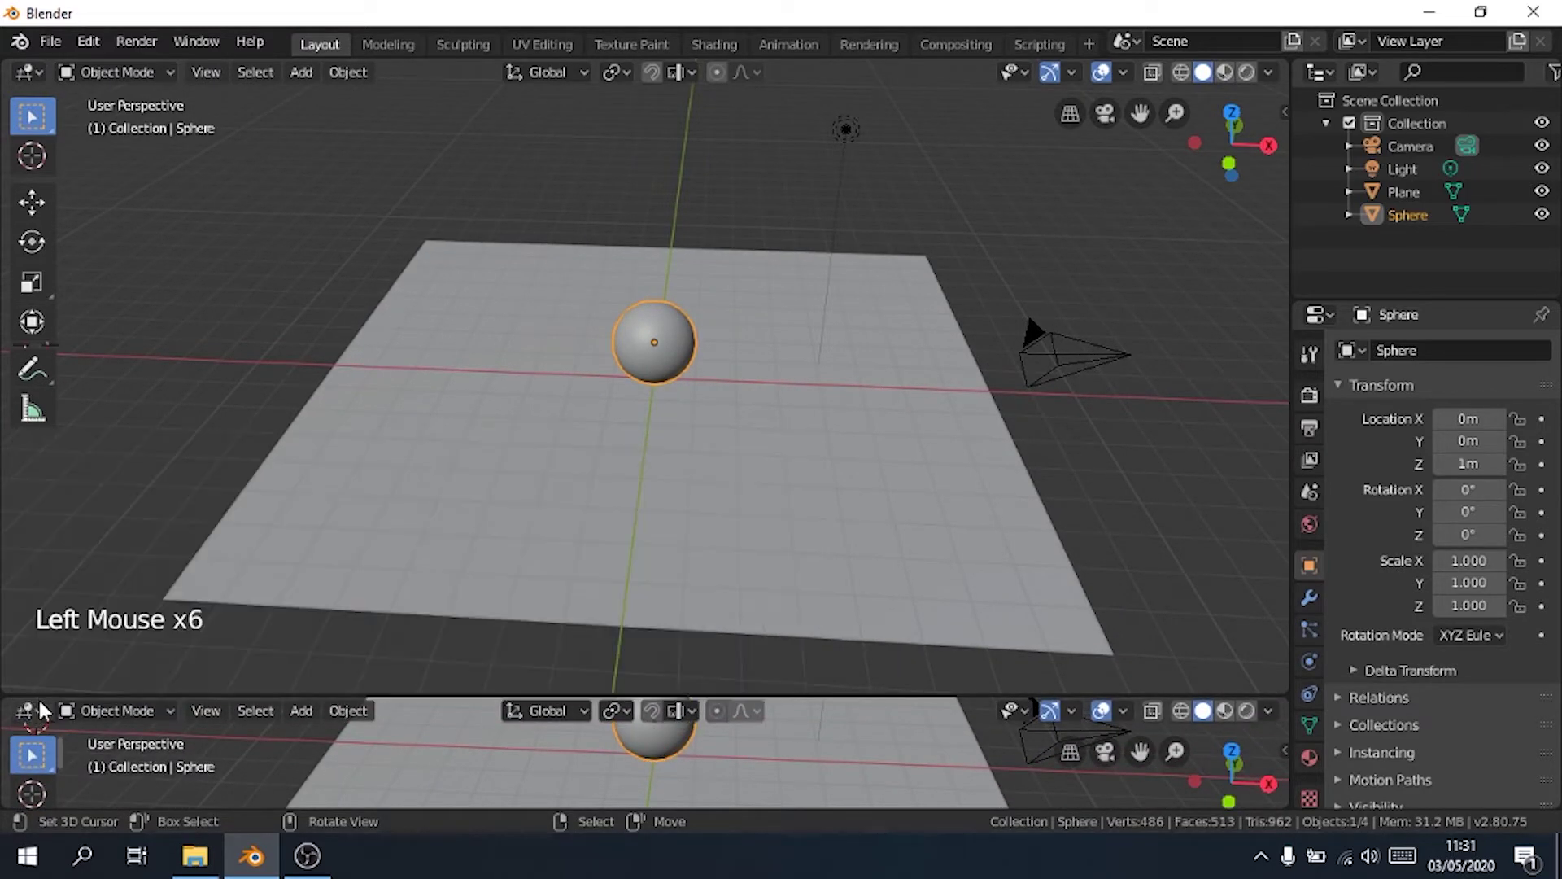
left_click_drag(31, 710, 321, 516)
- Insert a Location keyframe for the sphere at frame 1, working in front view
scroll(513, 602, "down", 2)
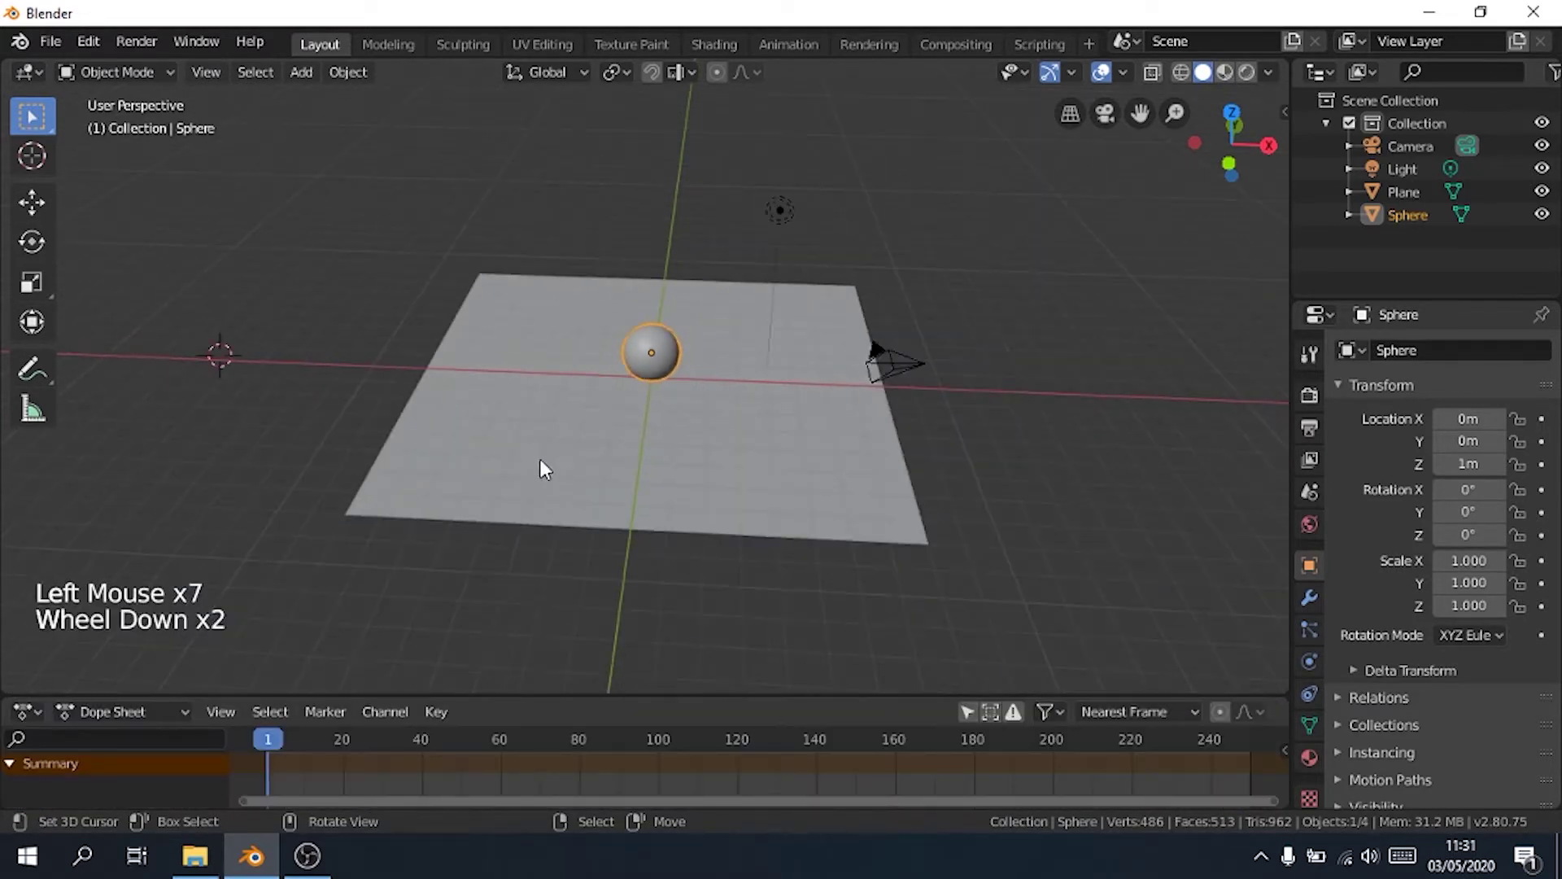
scroll(675, 527, "up", 4)
middle_click_drag(691, 529, 614, 517)
scroll(701, 534, "down", 3)
scroll(613, 508, "up", 3)
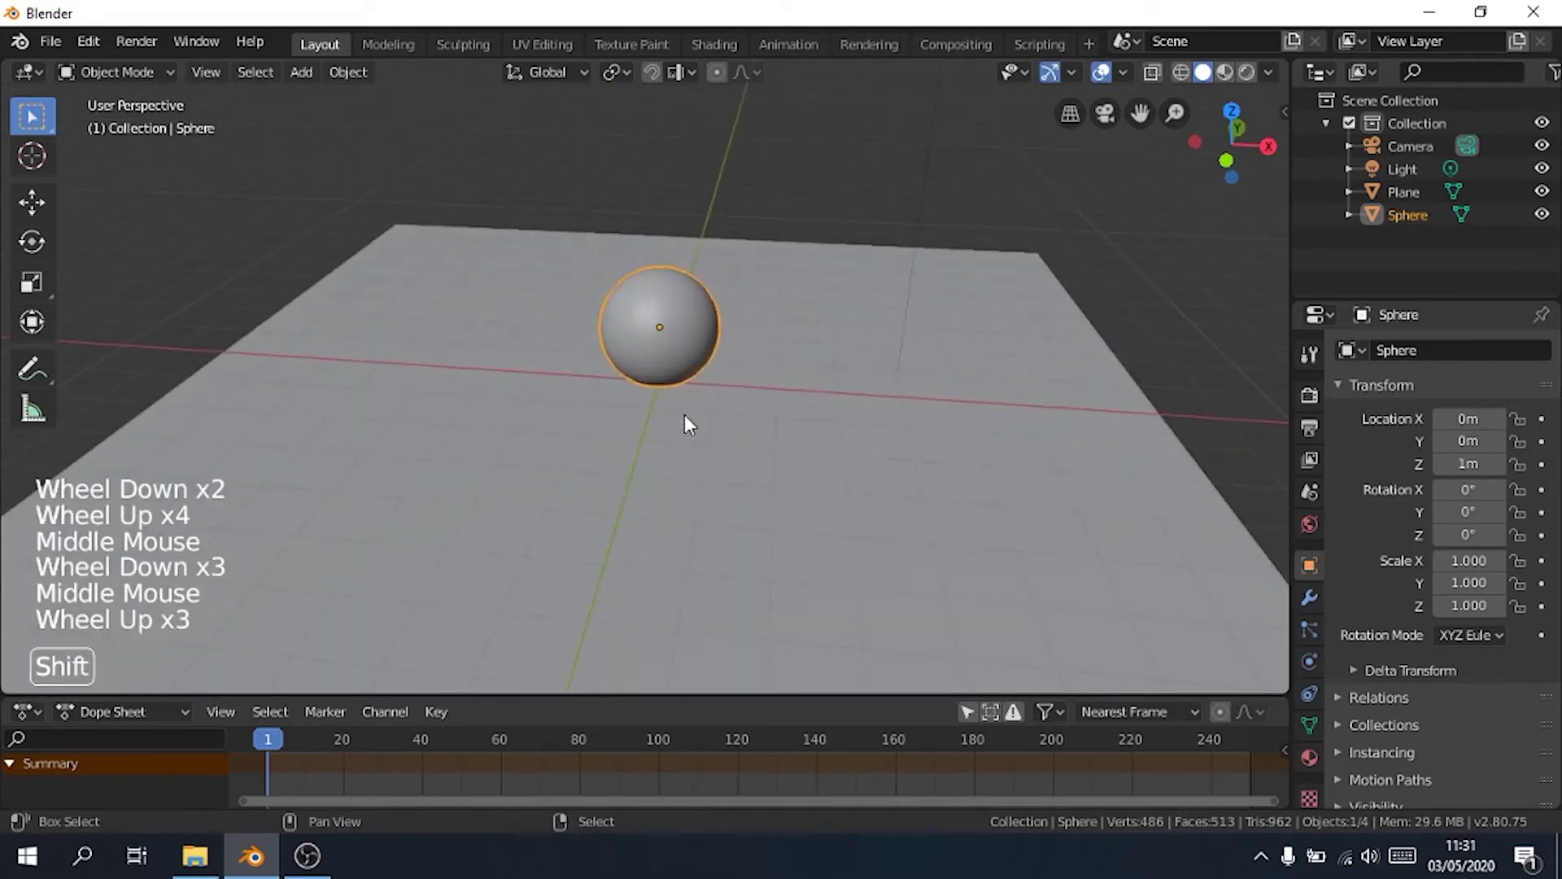
middle_click_drag(686, 425, 488, 445, "shift")
key("KP_1")
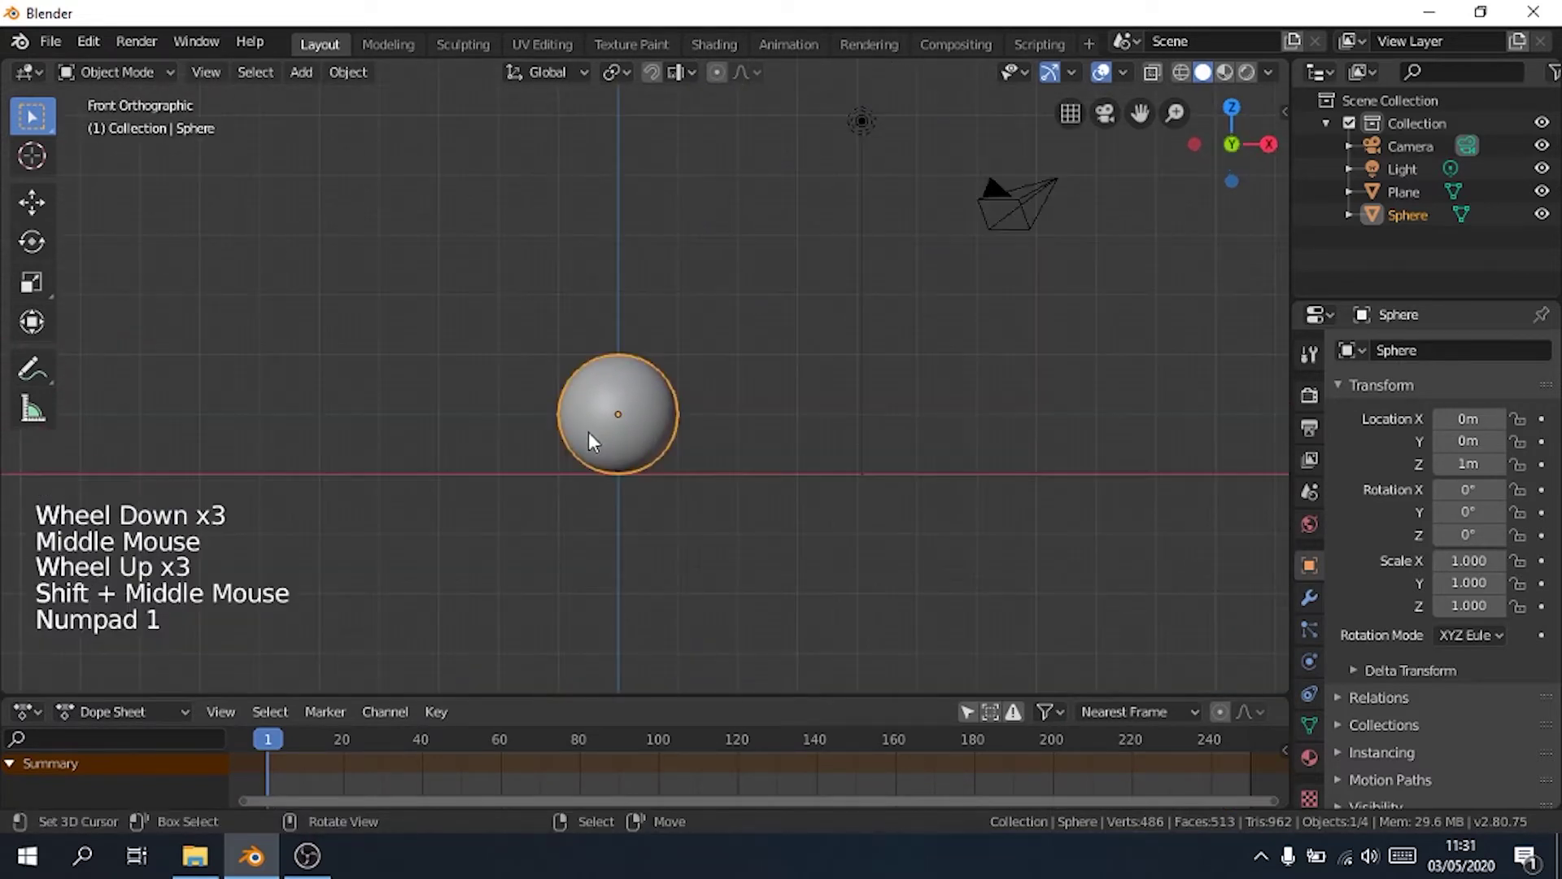
scroll(632, 451, "up", 2)
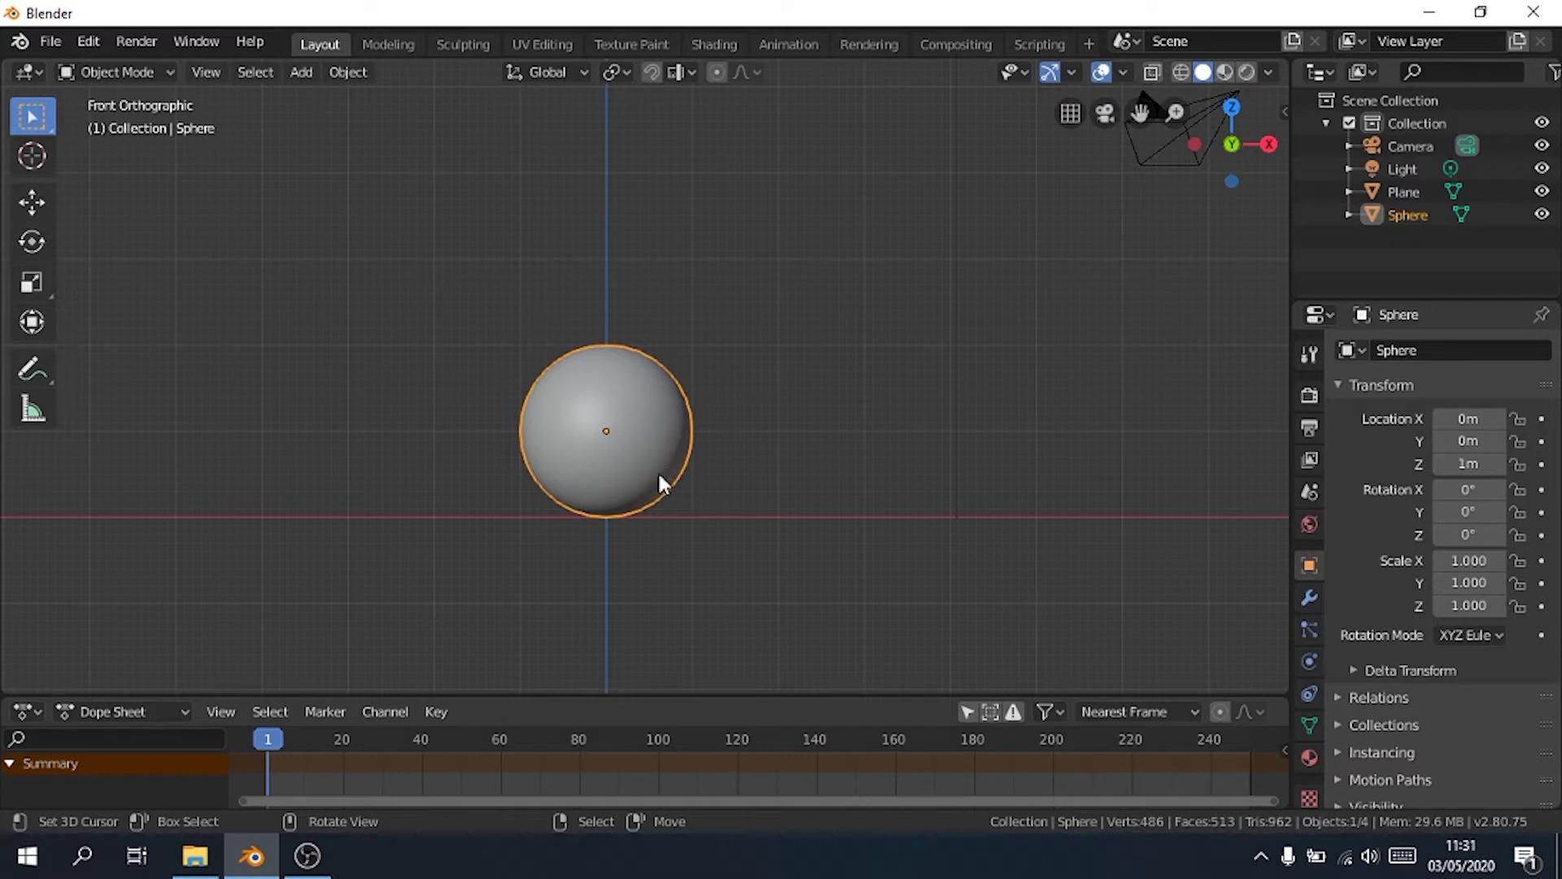
key("i")
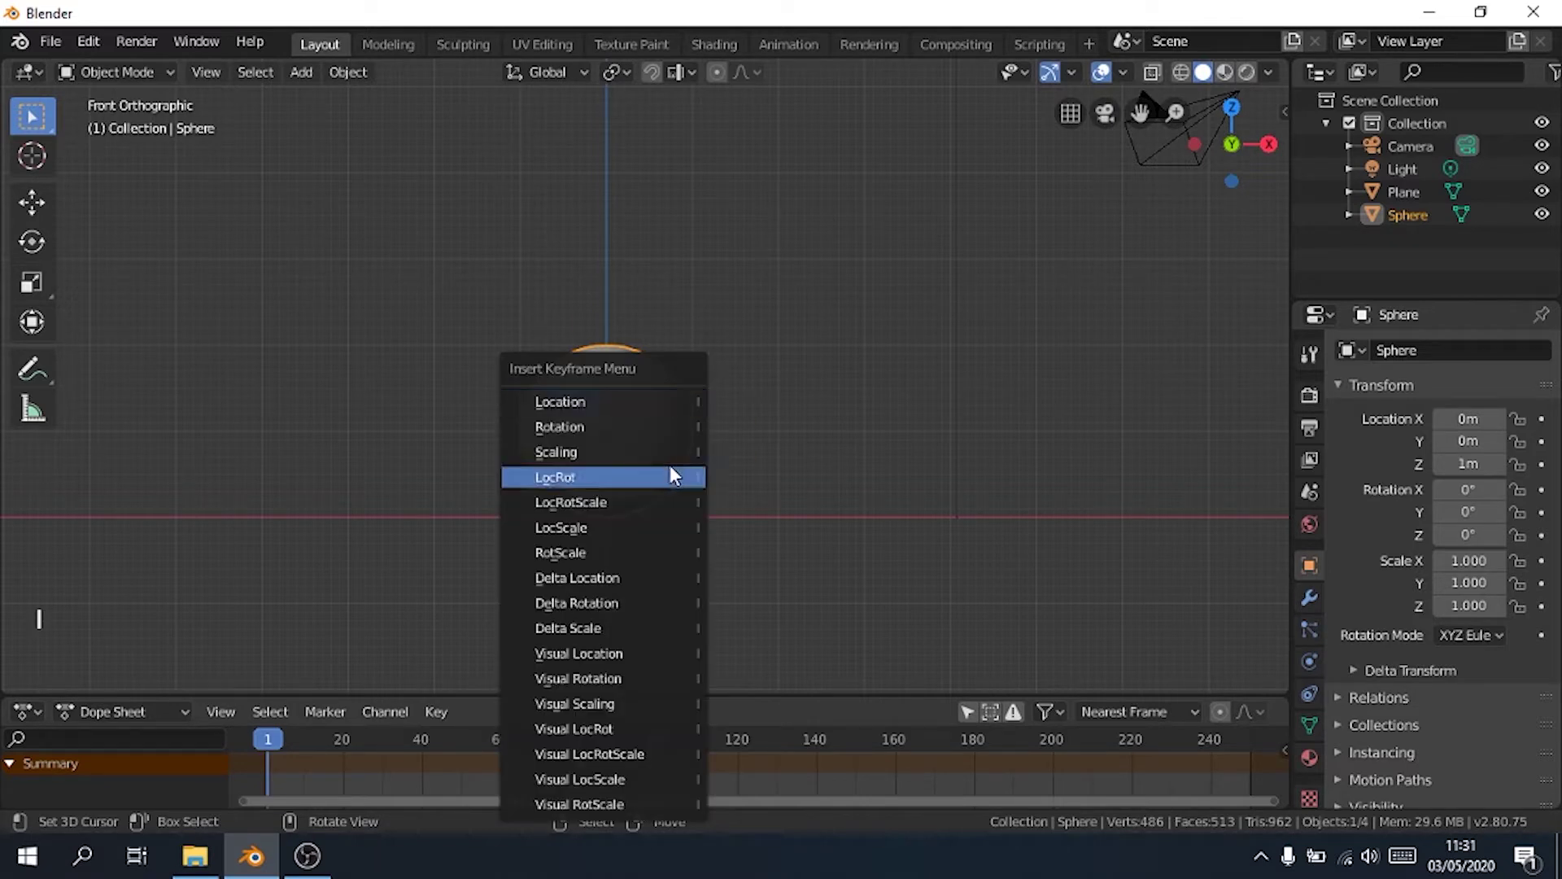
left_click(657, 402)
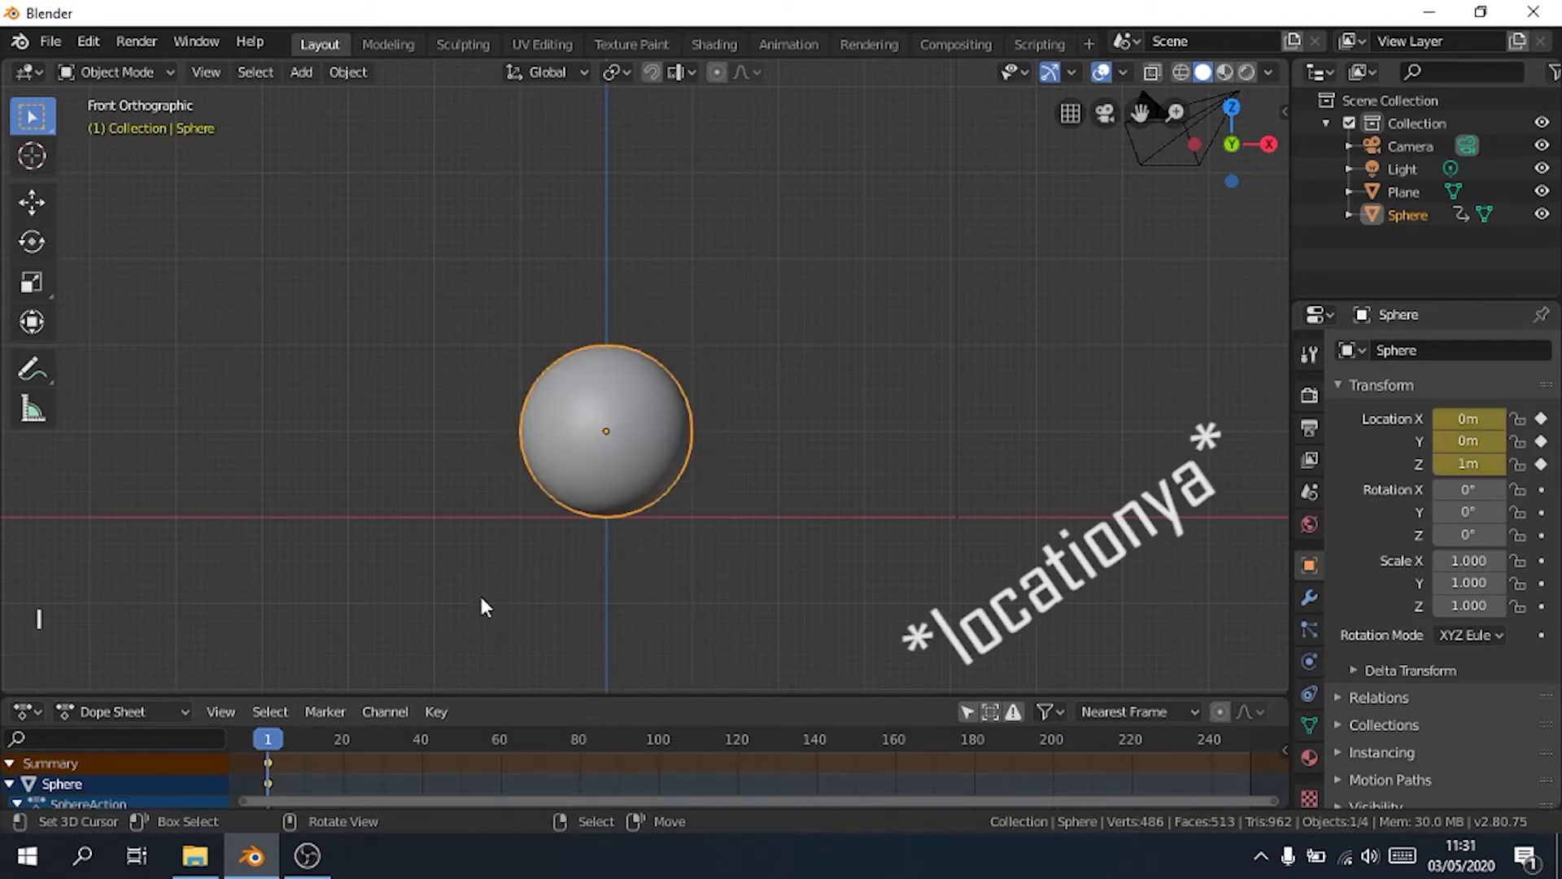
- Duplicate the sphere's frame 1 keyframe to frame 5 so the ball holds its position
left_click(282, 740)
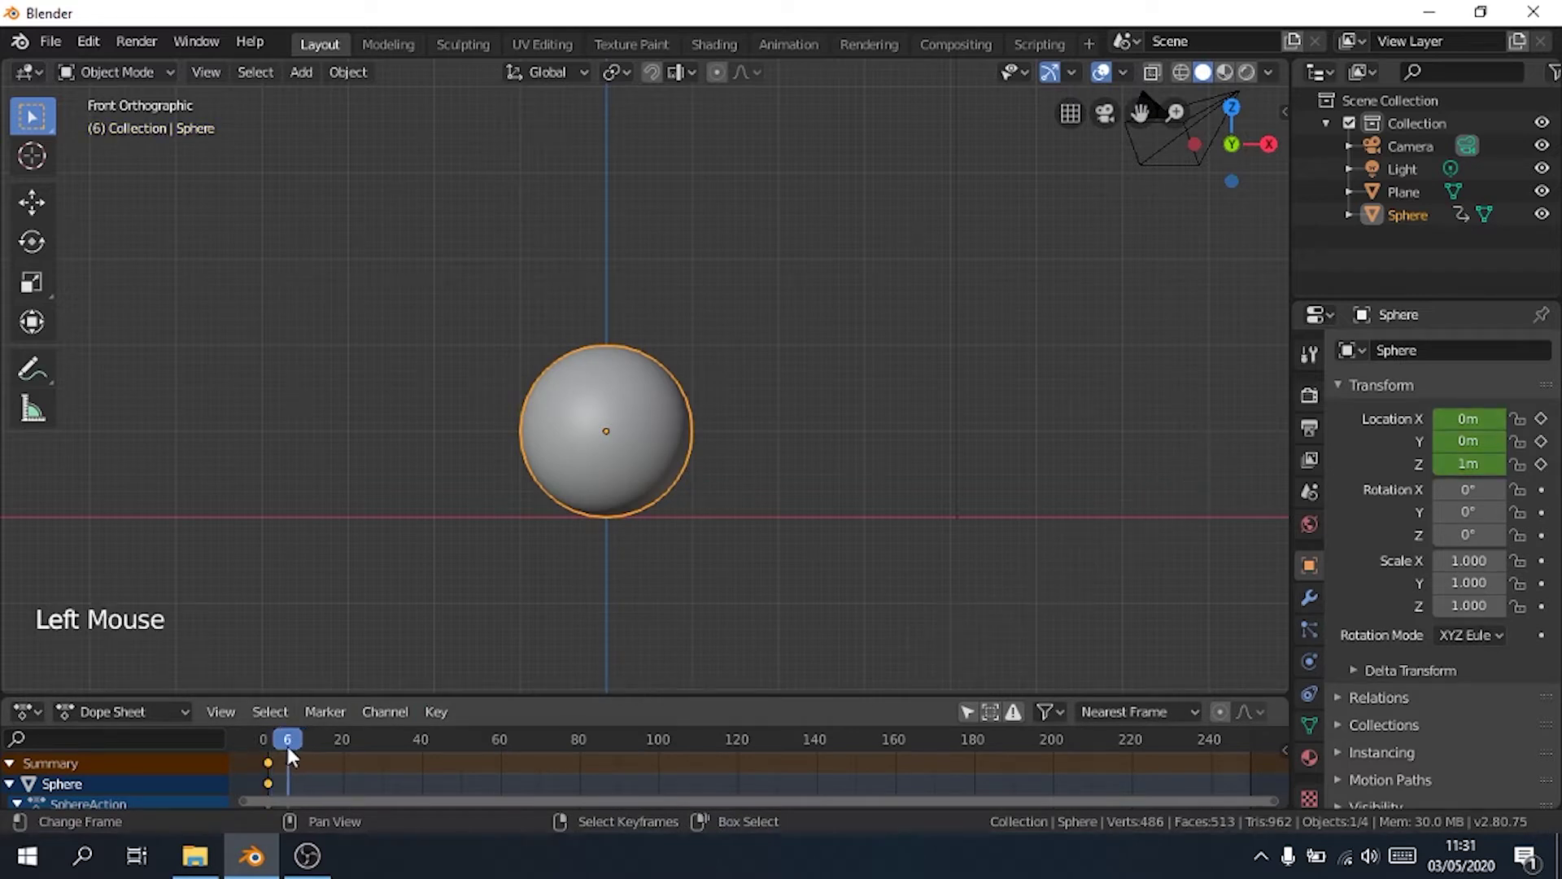
left_click_drag(288, 749, 281, 744)
scroll(297, 742, "up", 2)
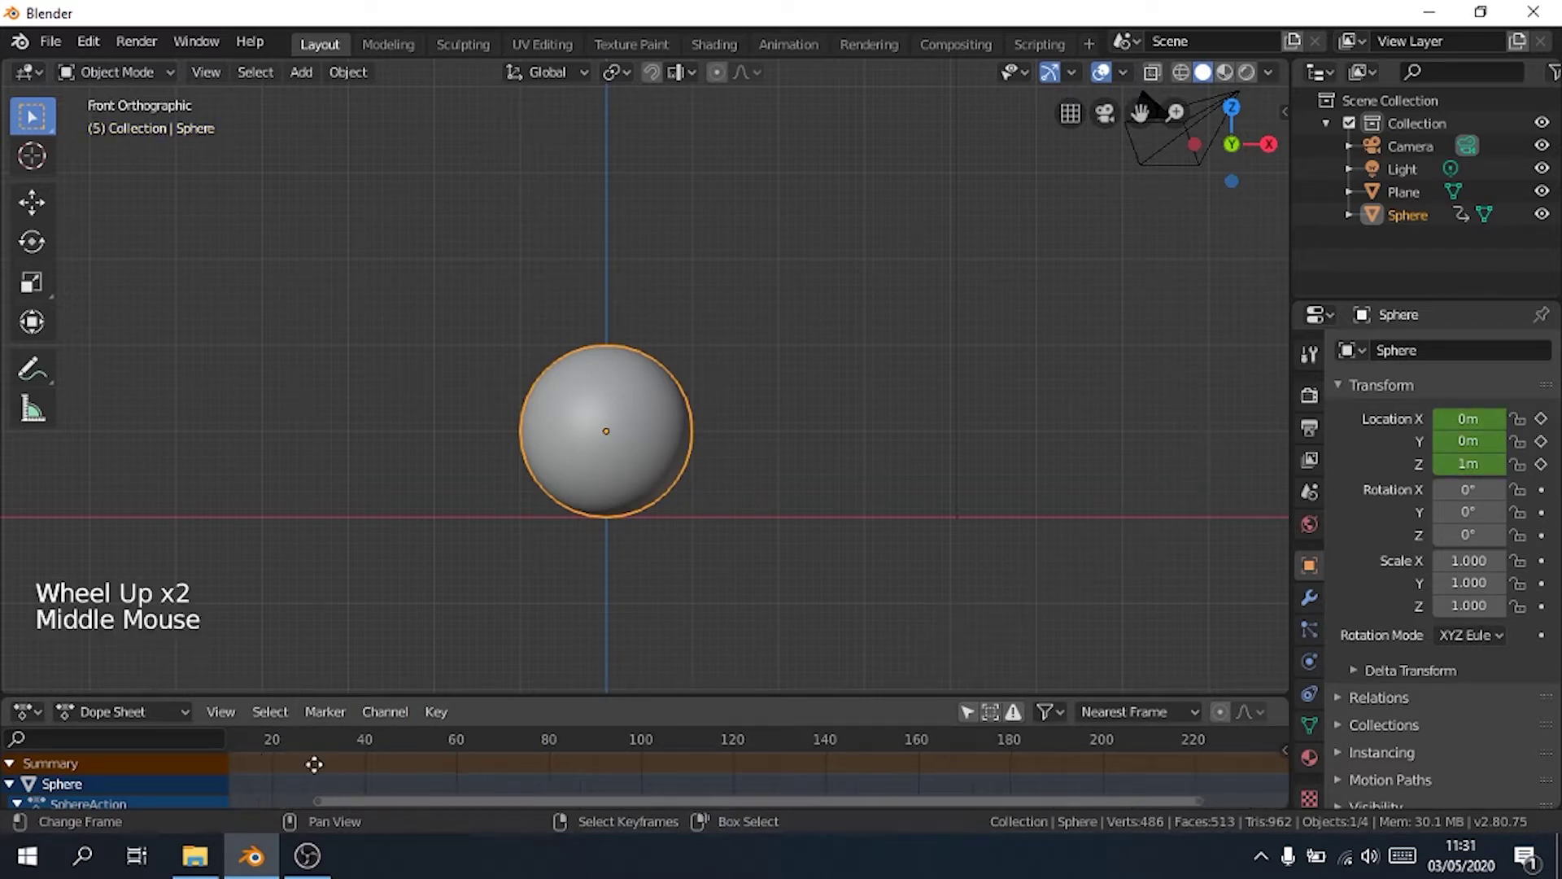
middle_click_drag(311, 760, 530, 773)
scroll(529, 769, "up", 1)
key("i")
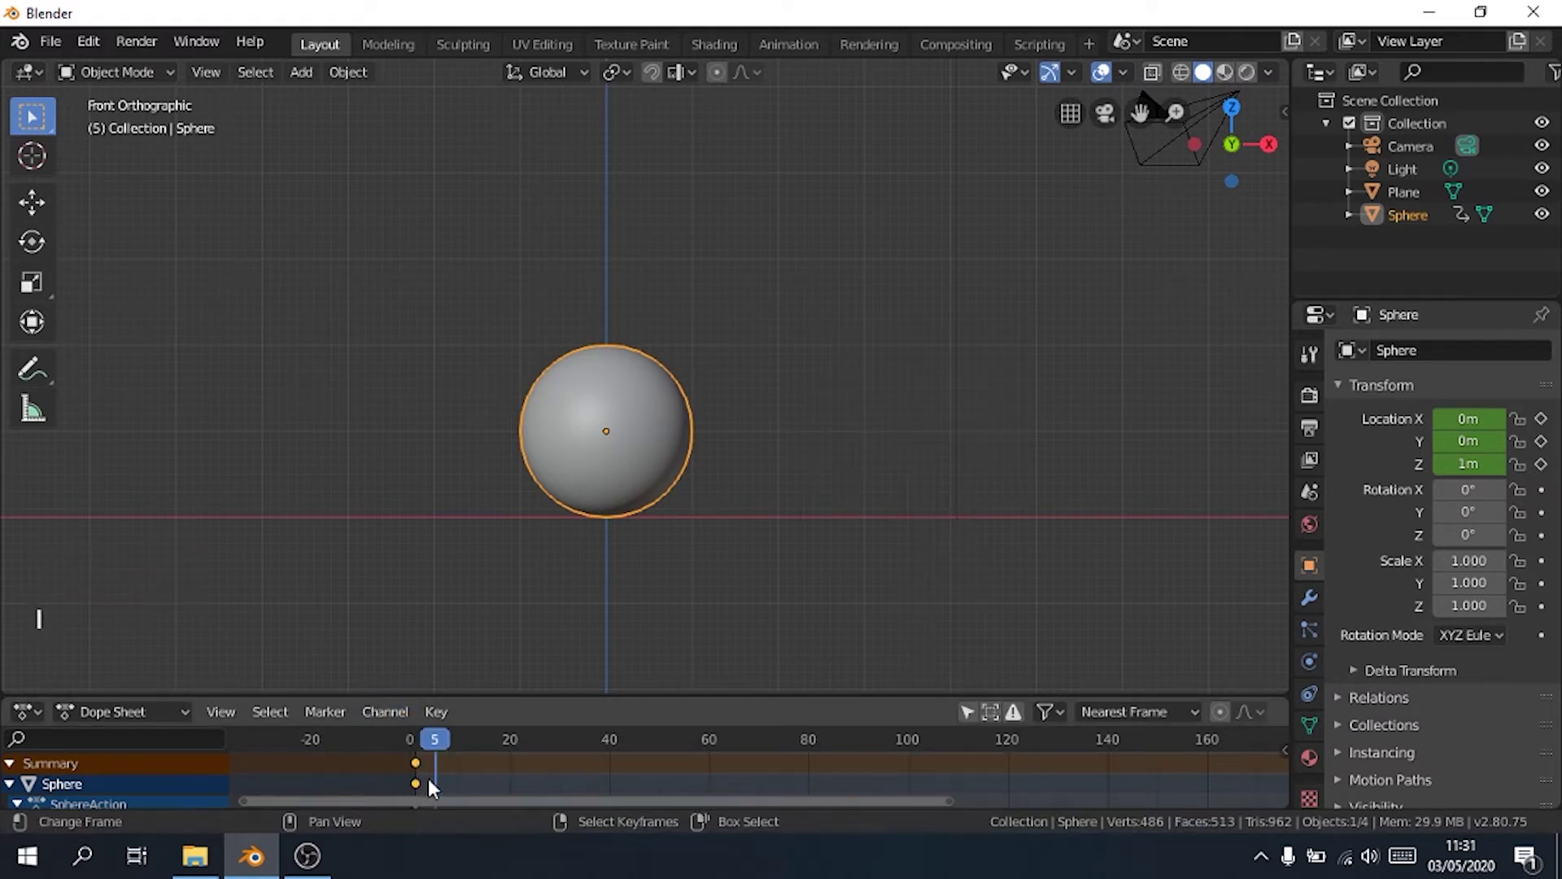
key("shift")
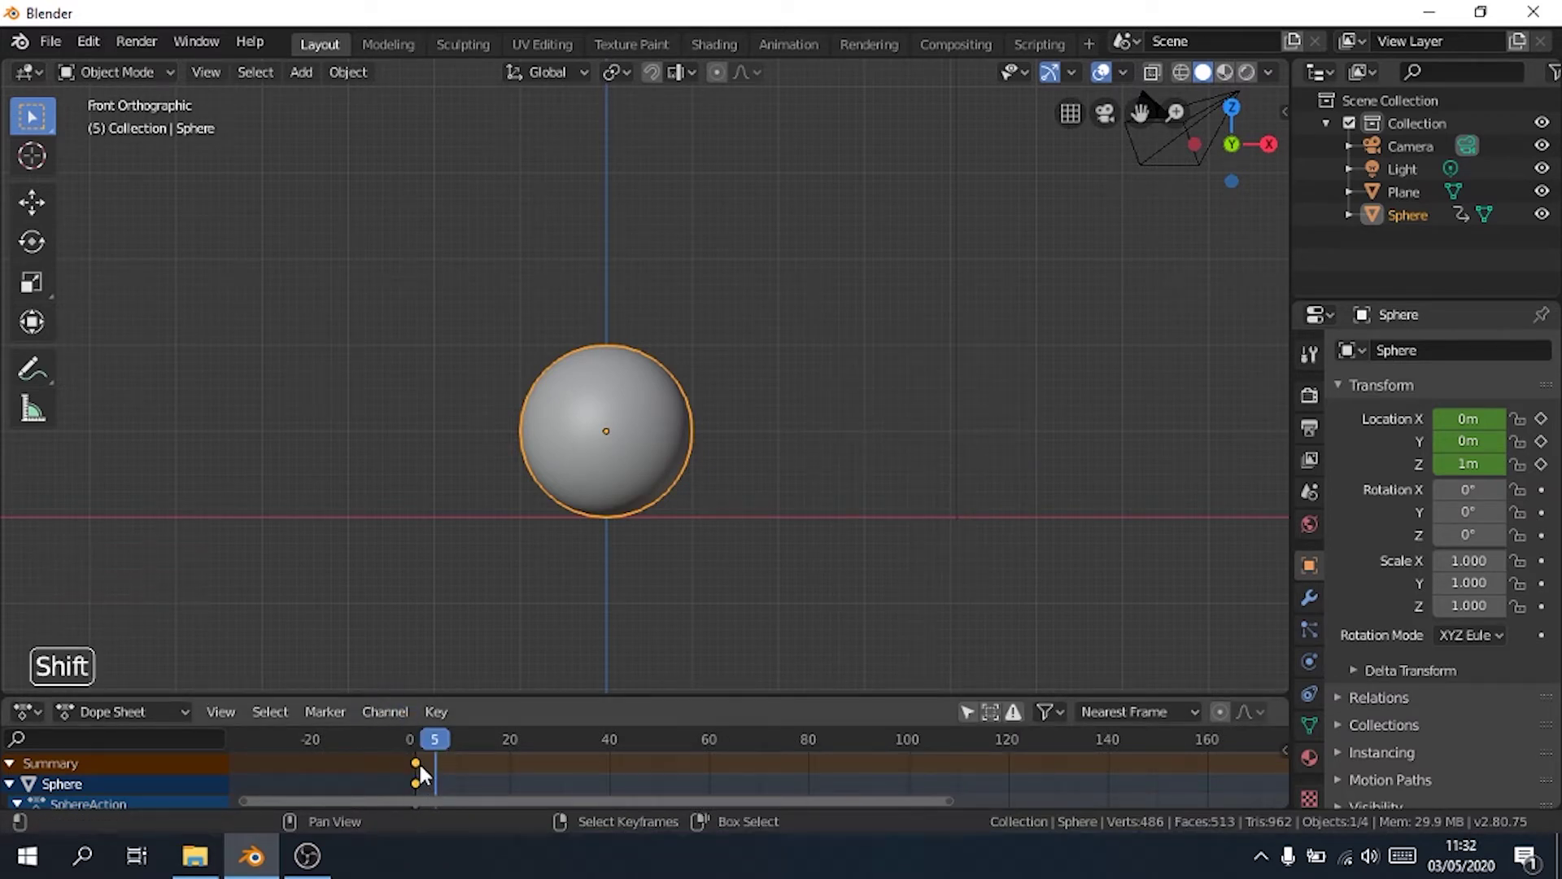
key("shift+d")
left_click(435, 769)
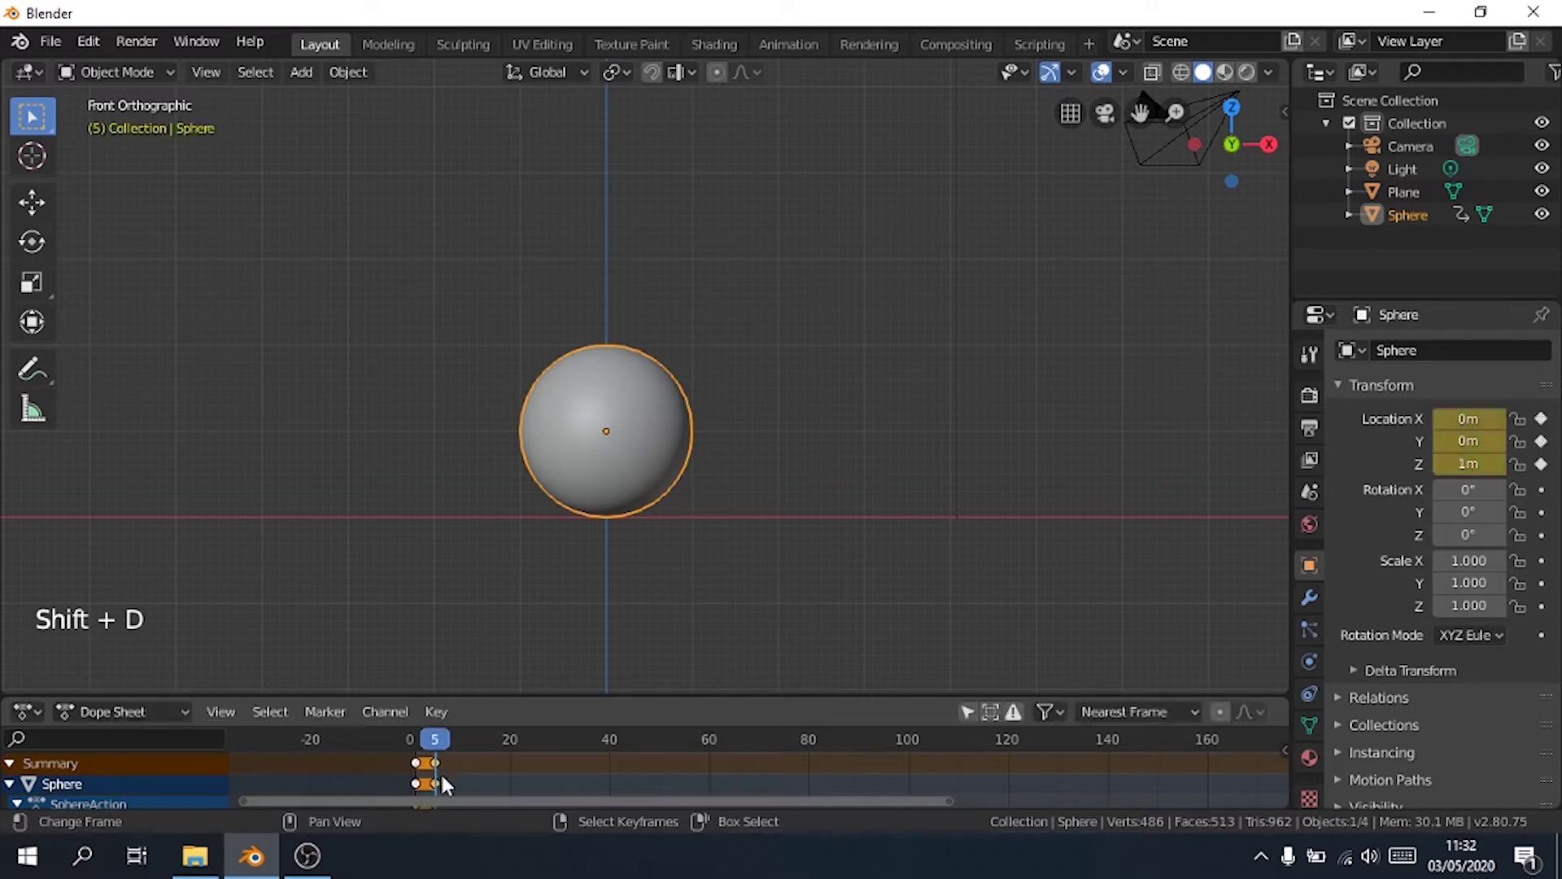
mouse_move(436, 747)
left_mouse_down()
mouse_move(408, 743)
mouse_move(429, 743)
mouse_move(439, 769)
left_mouse_up()
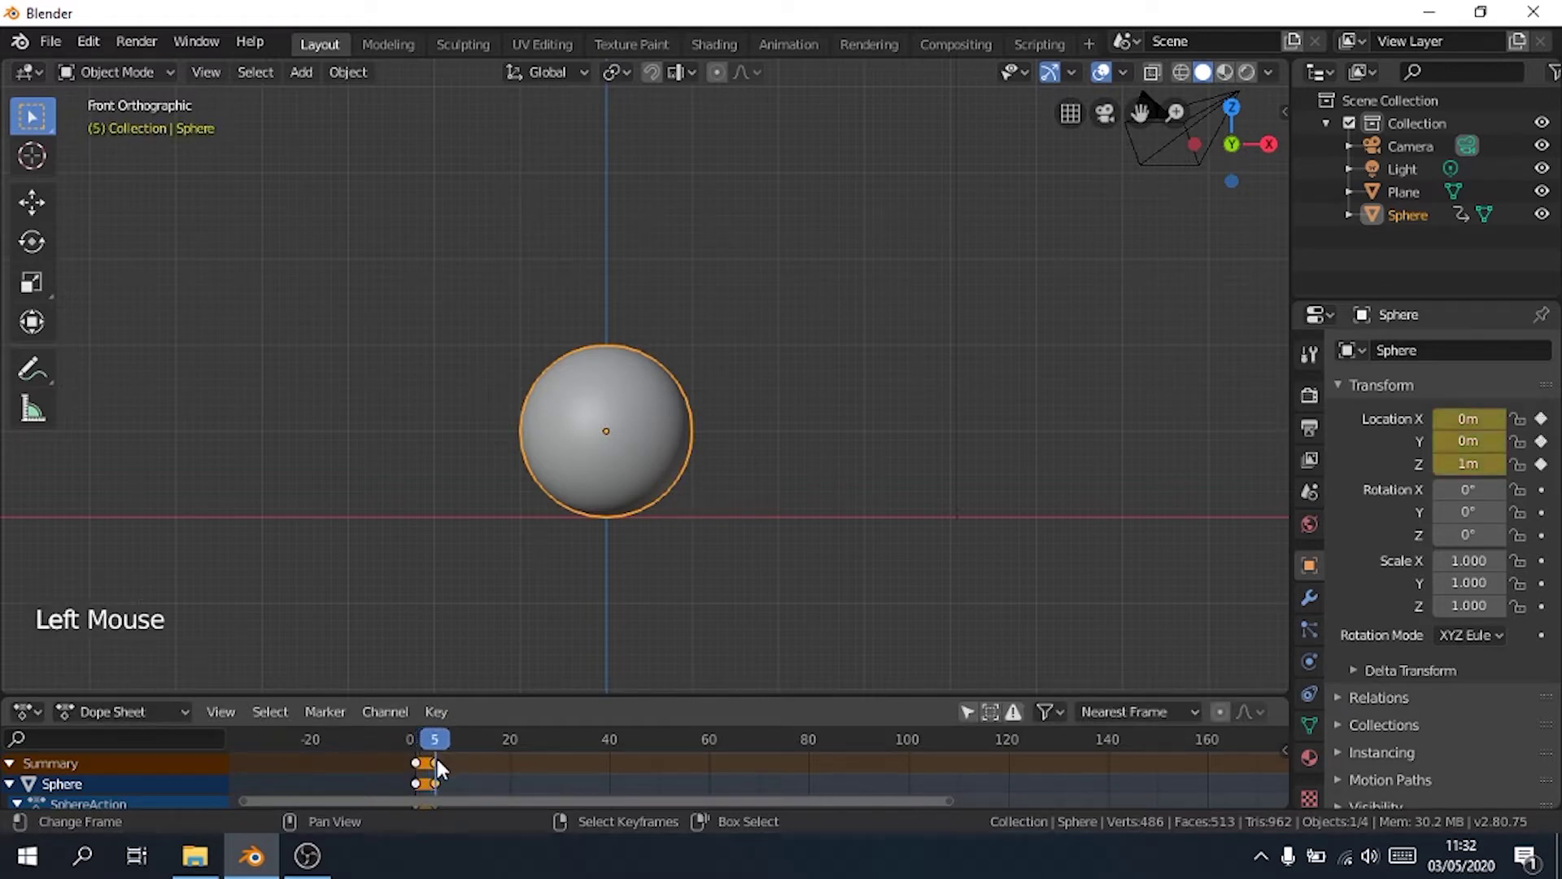
- At frame 15, raise the sphere along Z to about 7.87 m and insert a Location keyframe
middle_click_drag(580, 552, 571, 467, "shift")
scroll(587, 417, "down", 6)
scroll(594, 433, "up", 3)
left_click_drag(446, 743, 482, 749)
middle_click_drag(669, 378, 686, 382, "shift")
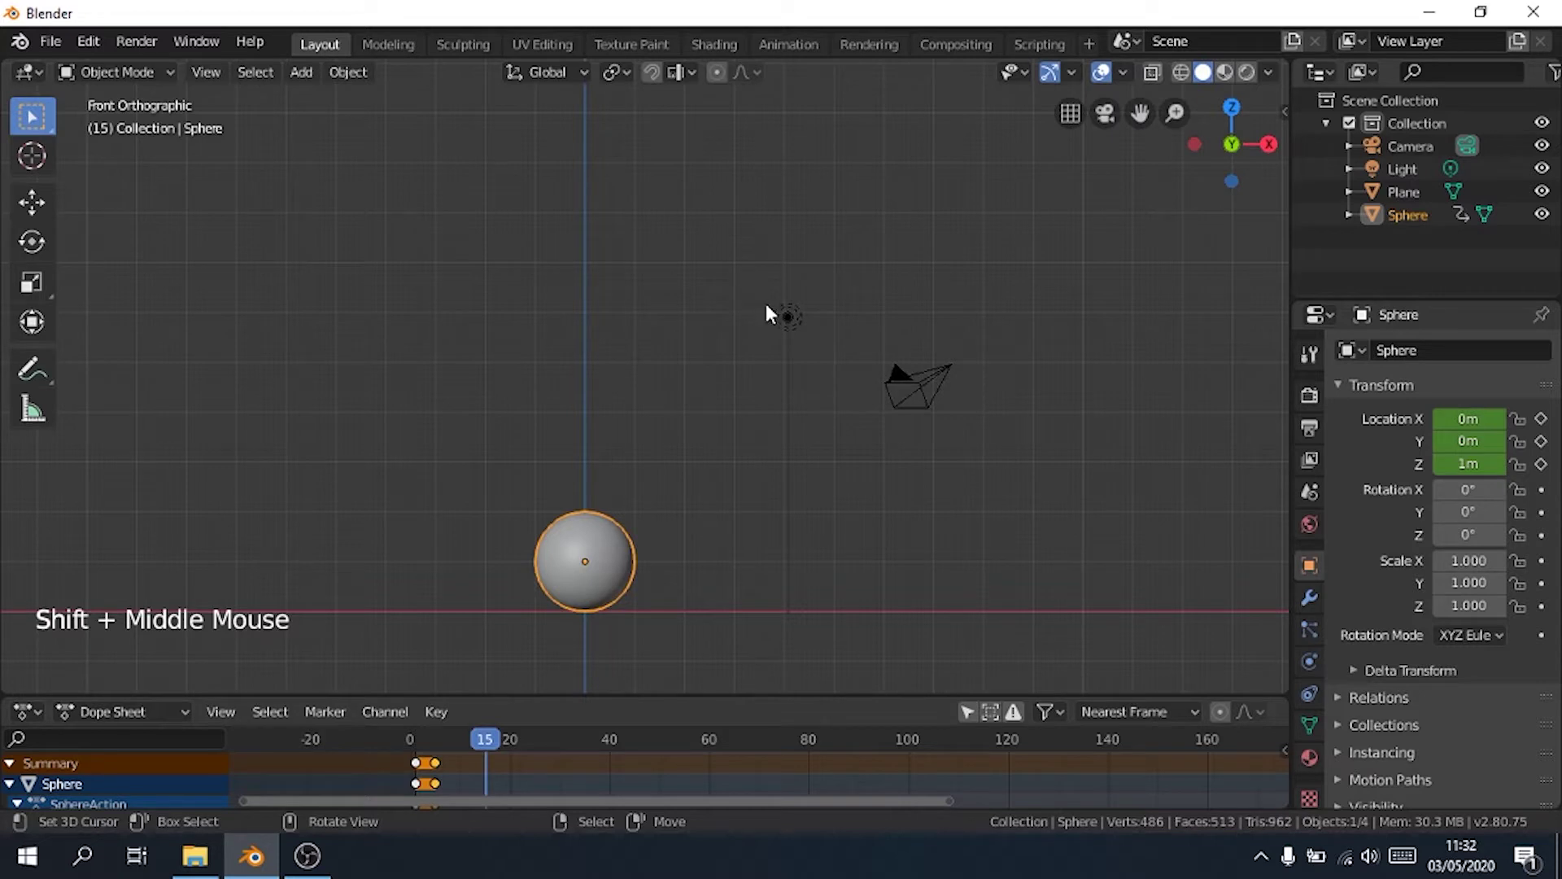
key("g")
key("z")
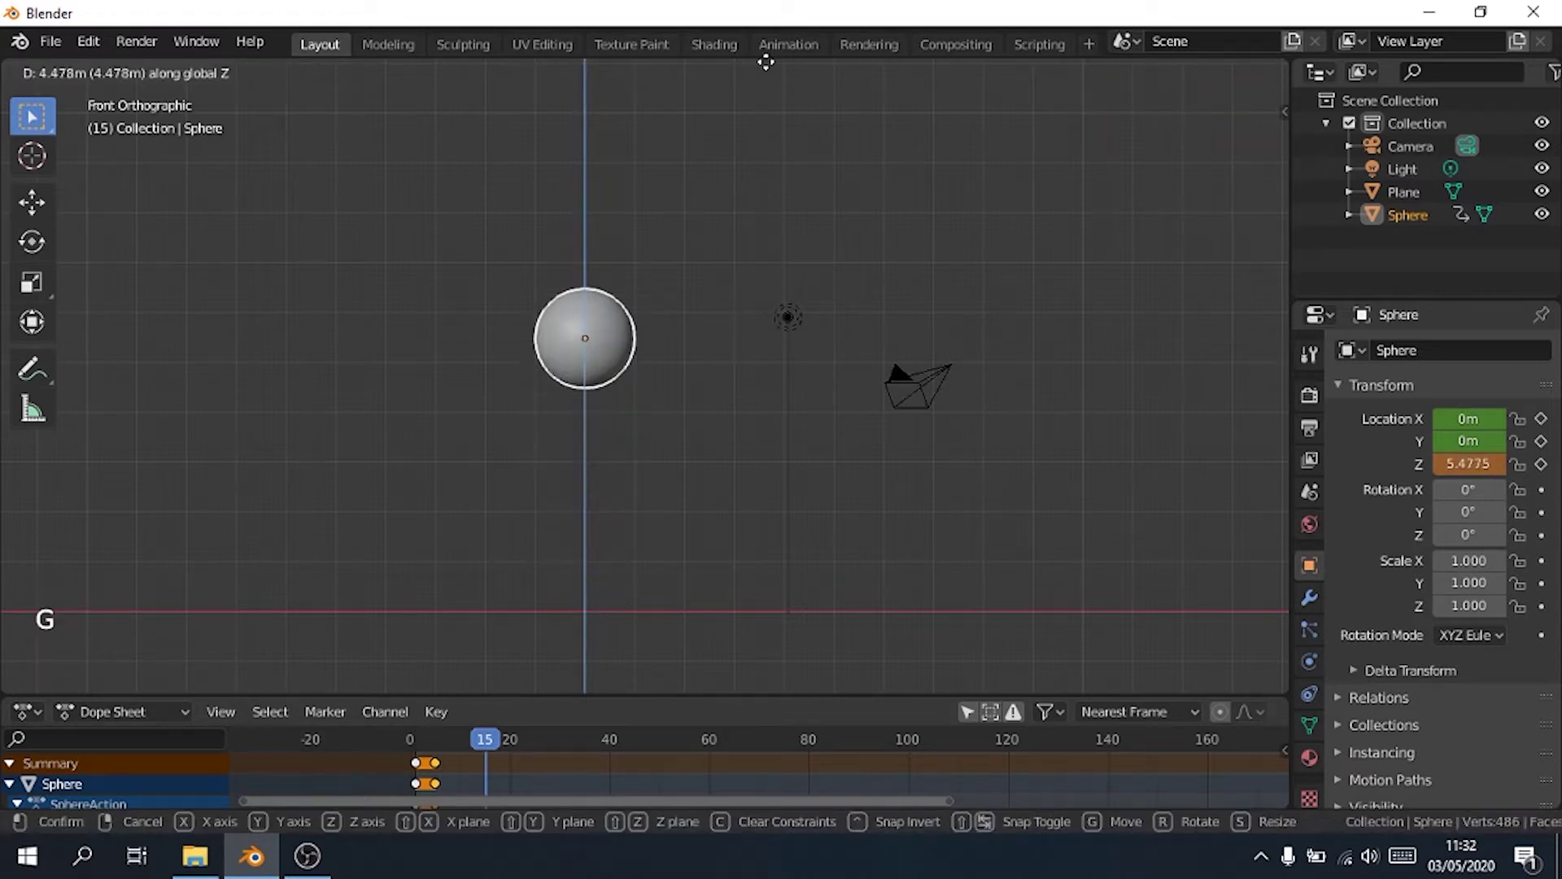
left_click(778, 593)
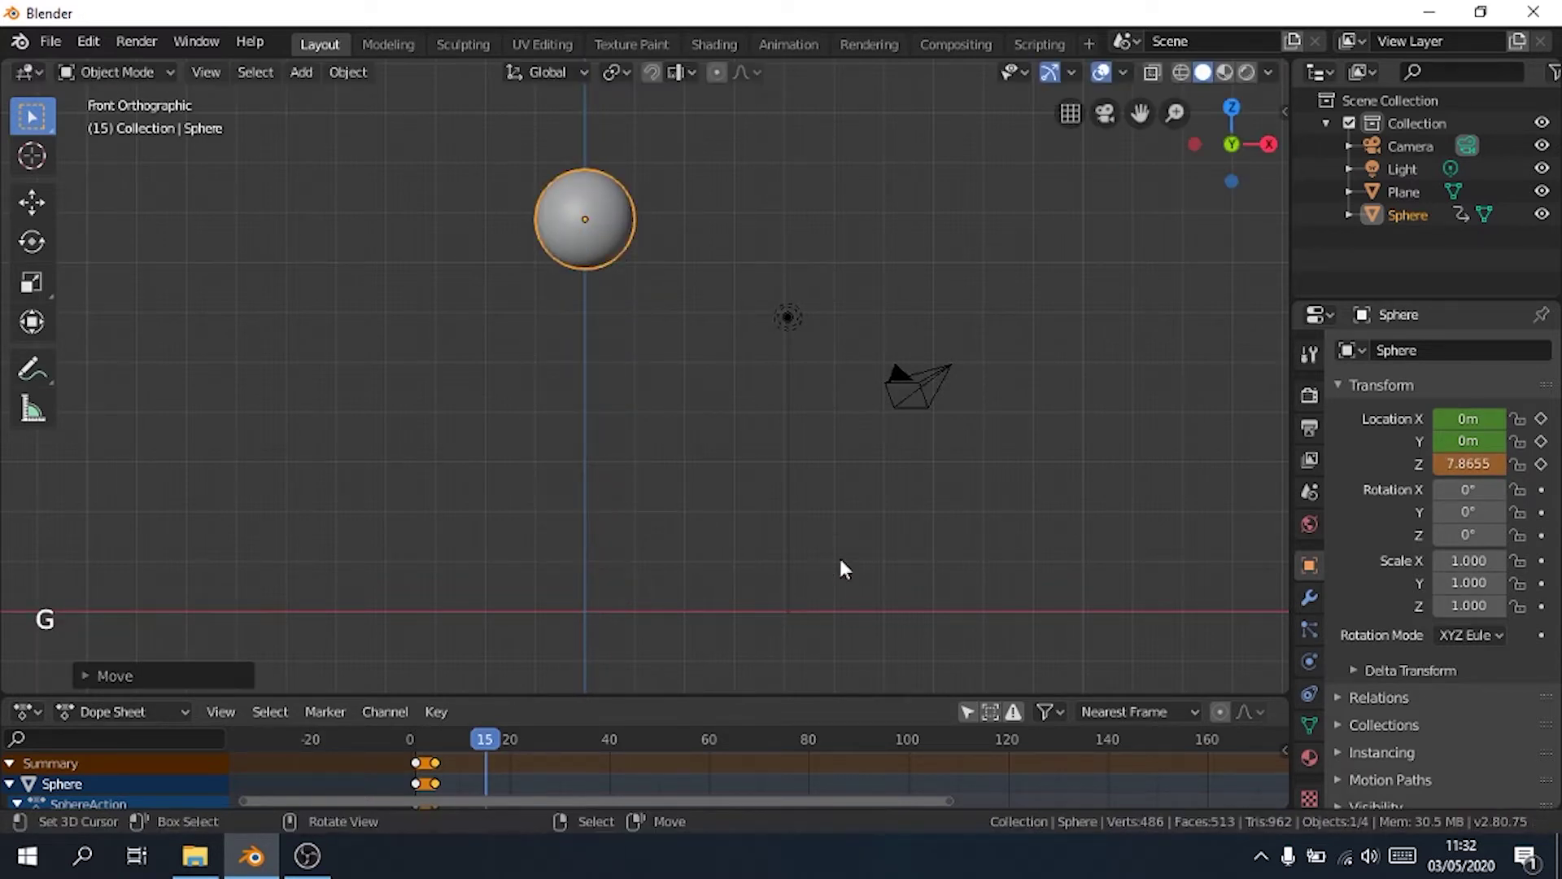
key("i")
left_click(749, 359)
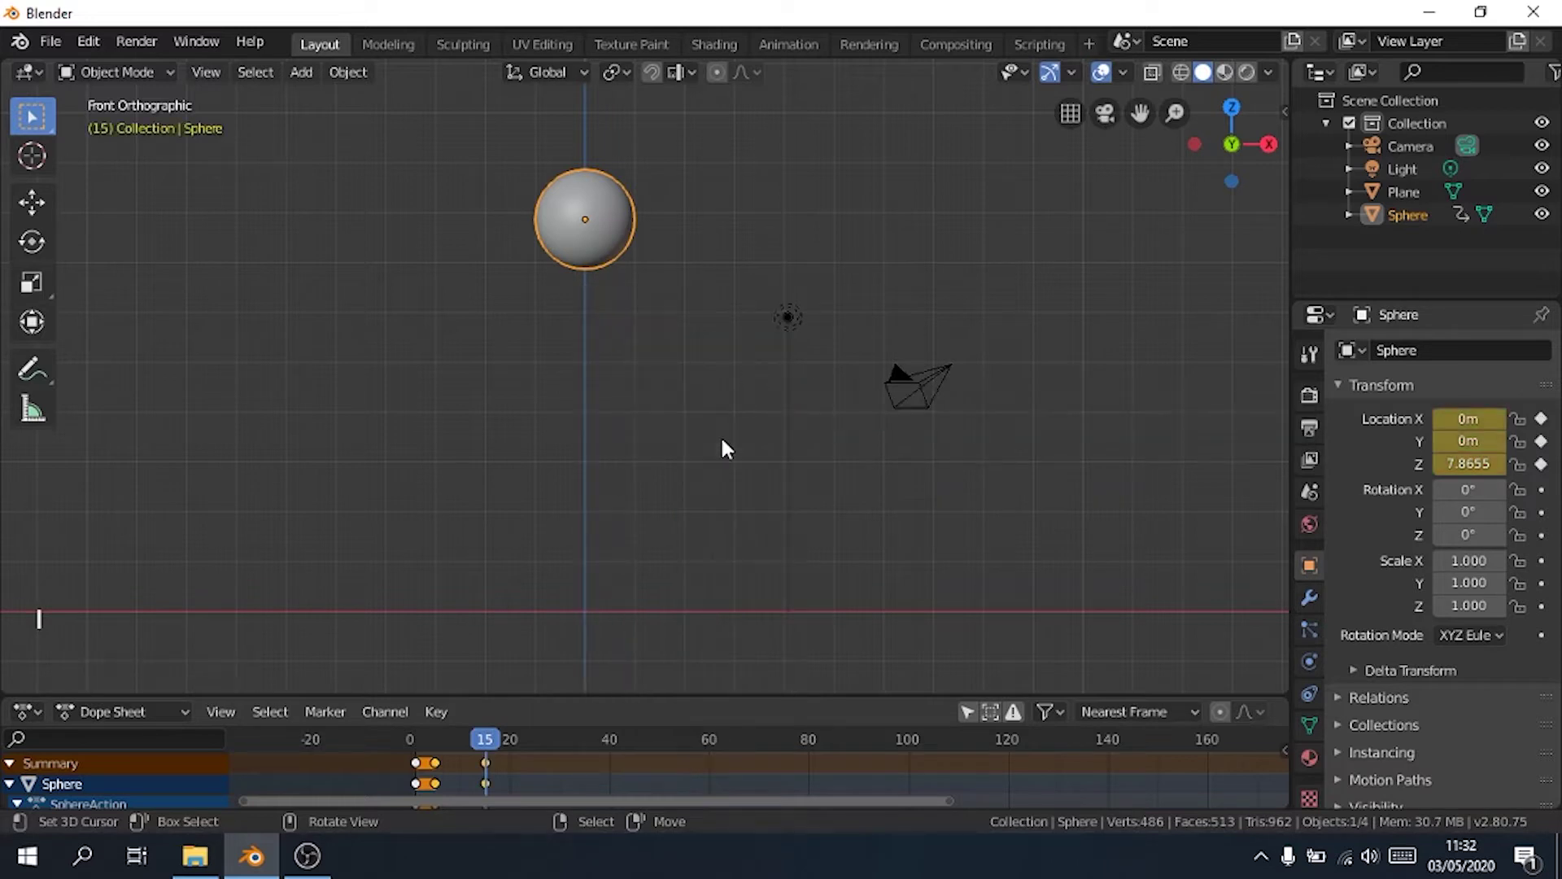
- Set the current frame to 20
left_click(491, 741)
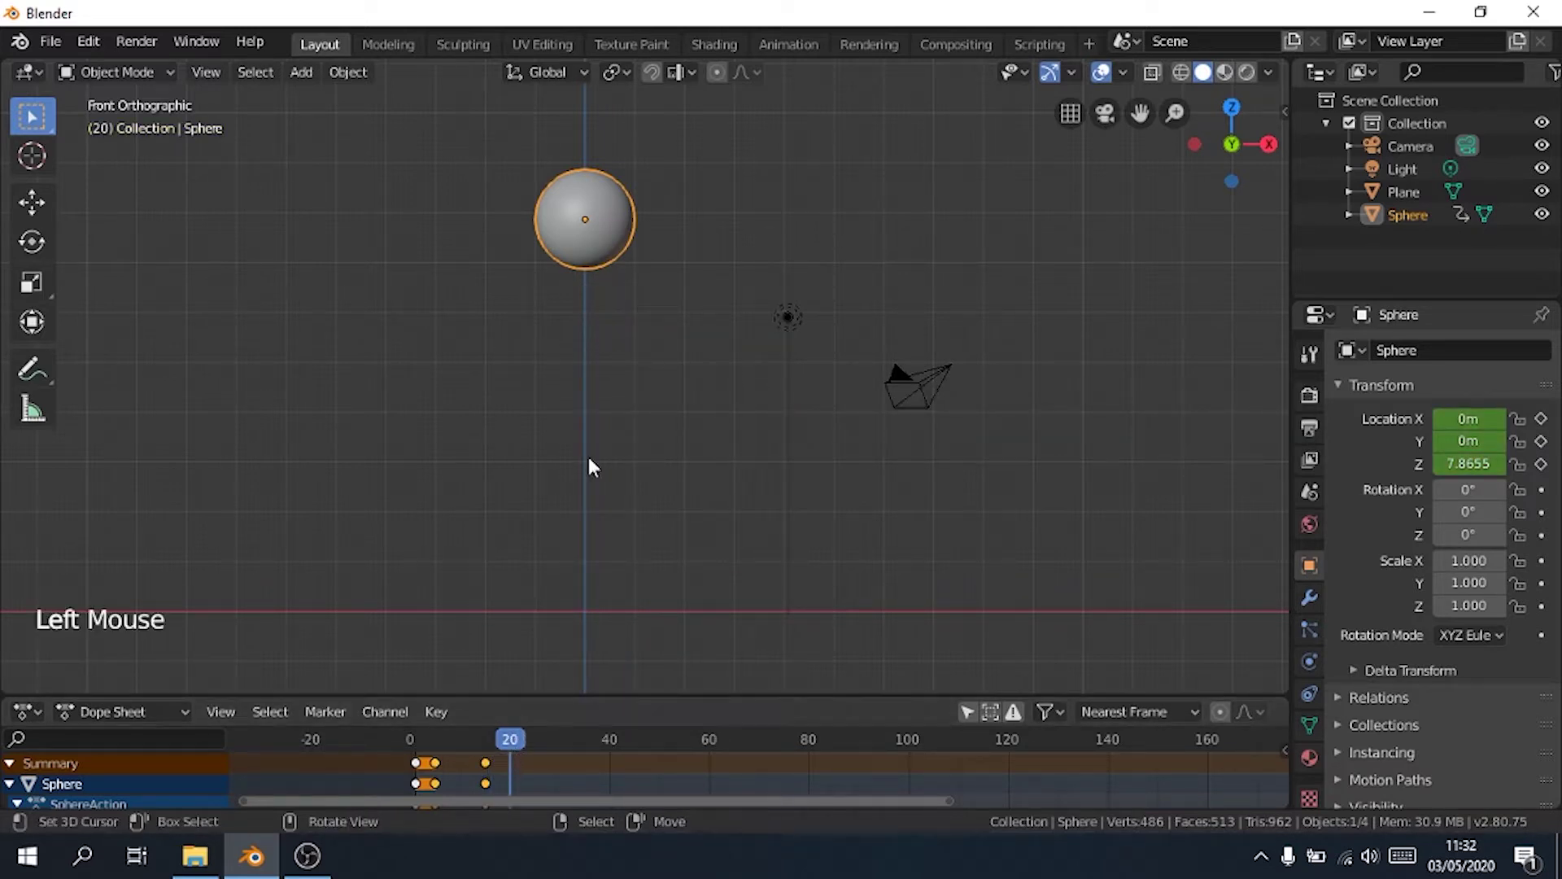
key("g")
left_click(737, 510, "ctrl")
key("ctrl+z")
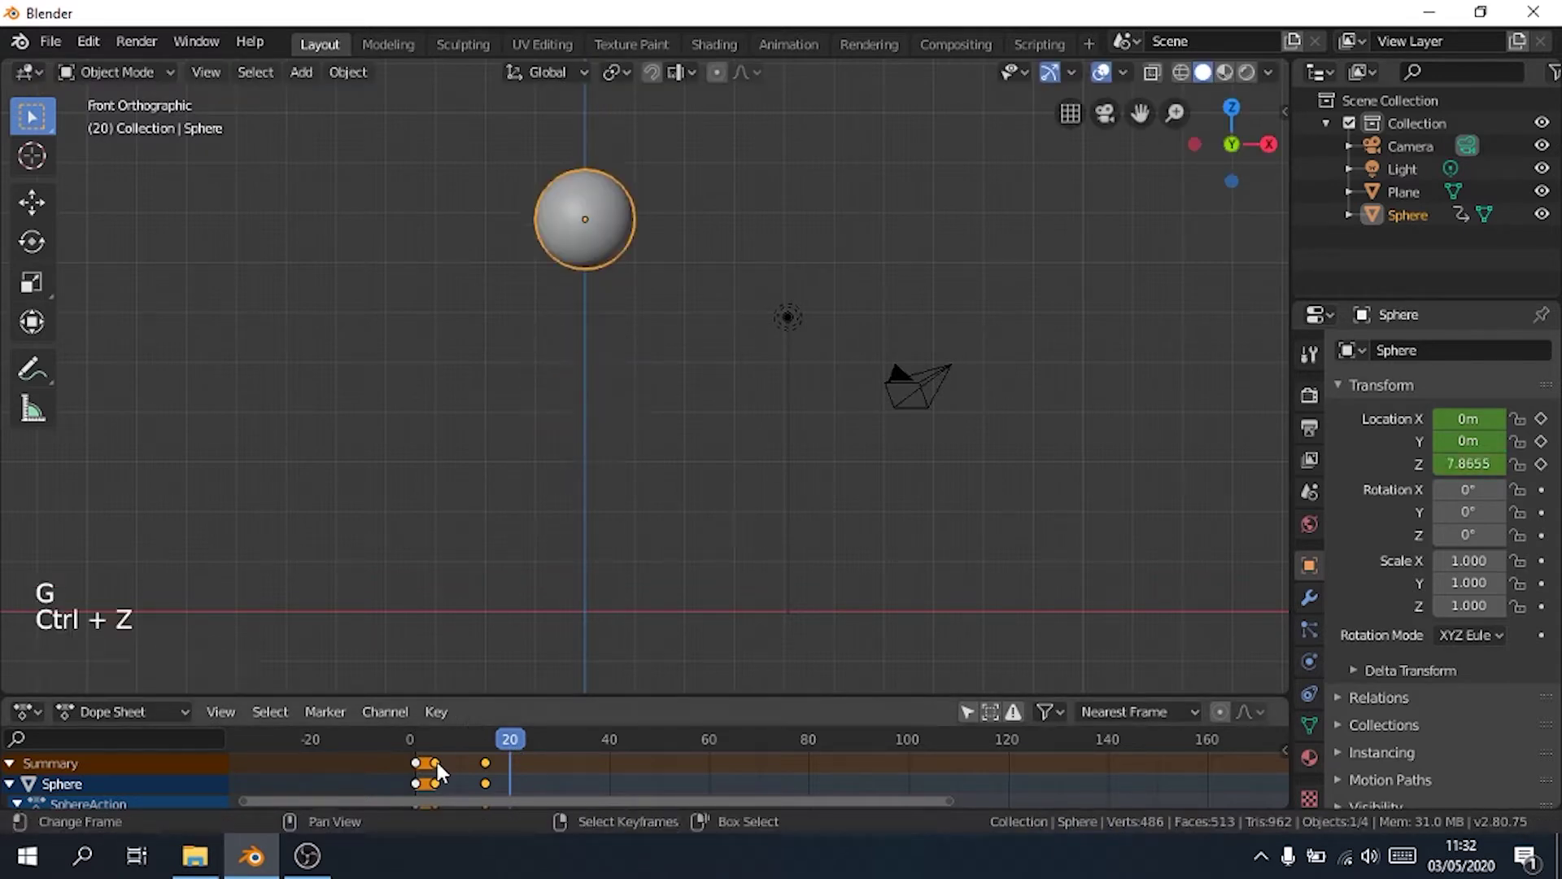
- Duplicate the sphere's frame 5 keyframe to frame 20 so the ball returns to the floor, and play the animation
right_click(437, 773)
key("shift+d")
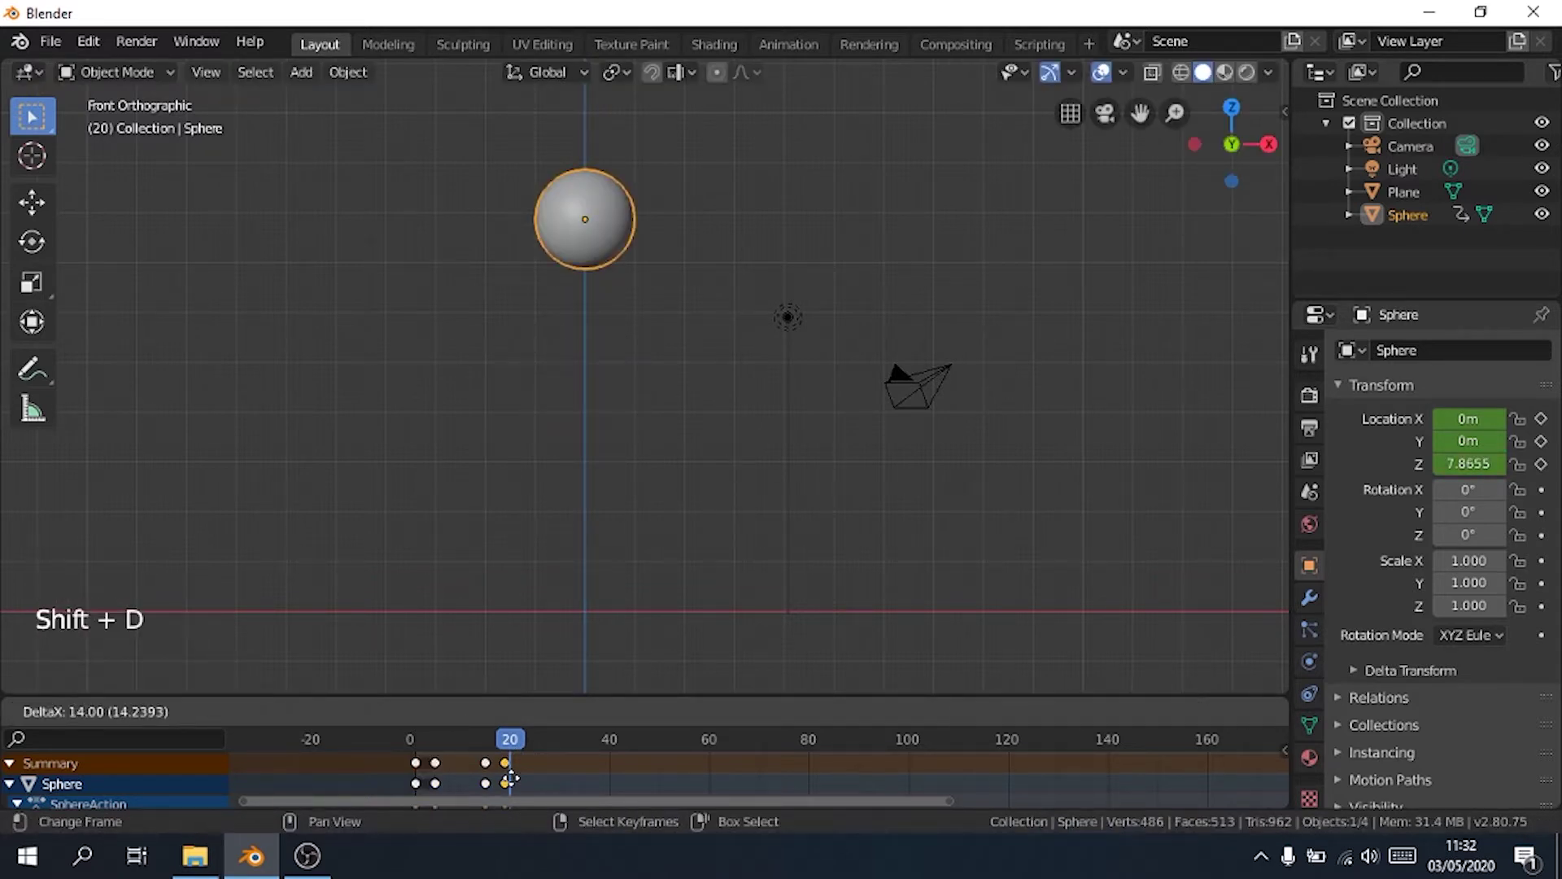
left_click(513, 774)
left_click_drag(504, 752, 517, 788)
key("space")
key("space")
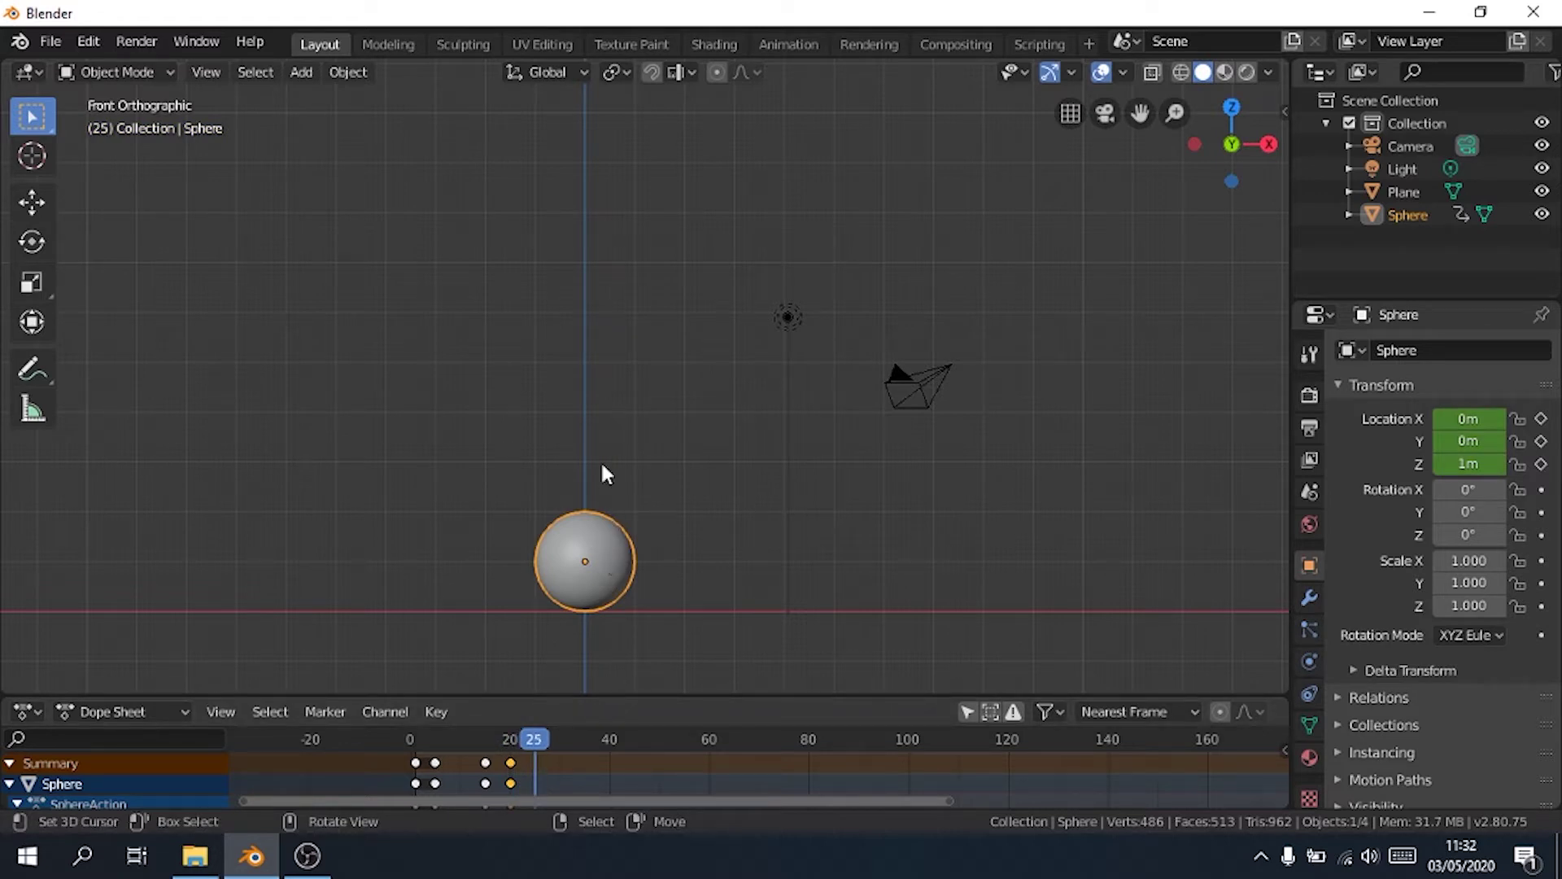
- At frame 25, raise the sphere along Z to about 3.18 m and insert a Location keyframe
scroll(633, 529, "up", 1)
key("g")
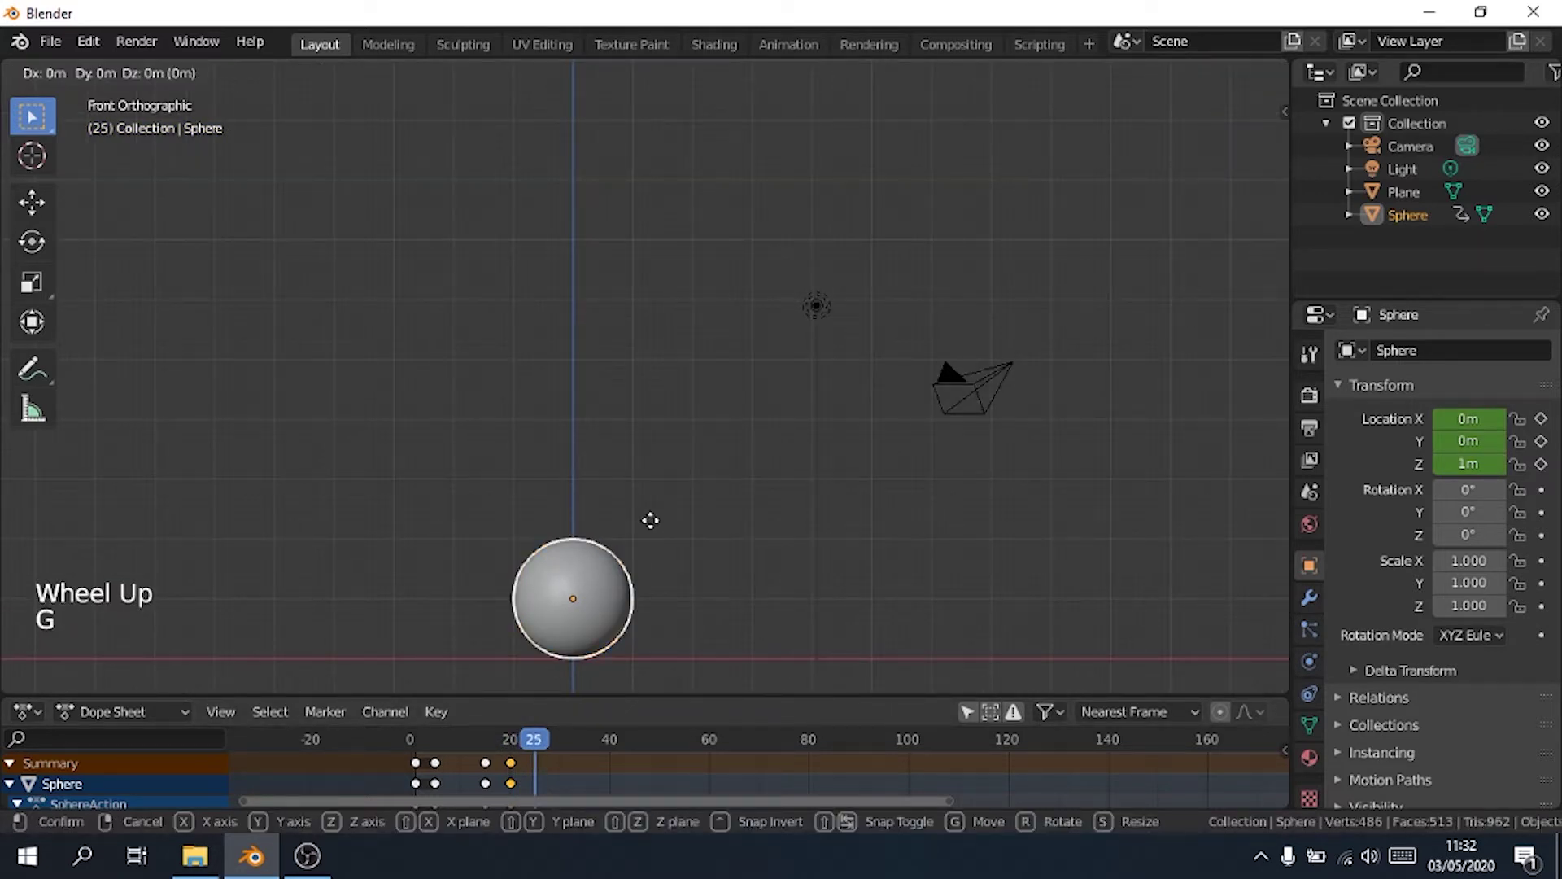
key("z")
left_click(658, 389)
key("i")
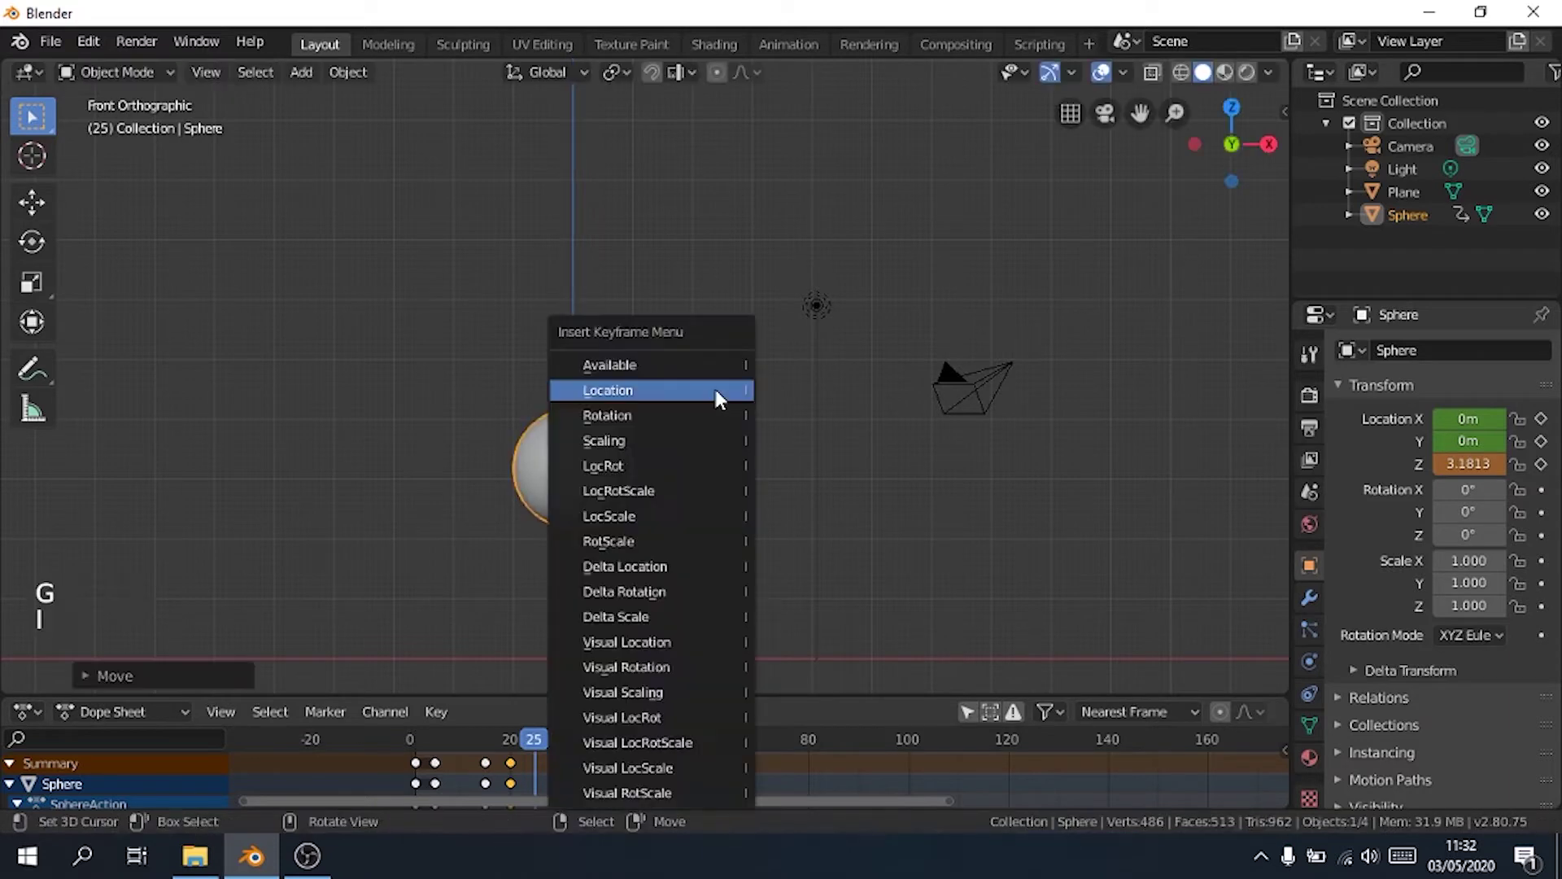
left_click(715, 388)
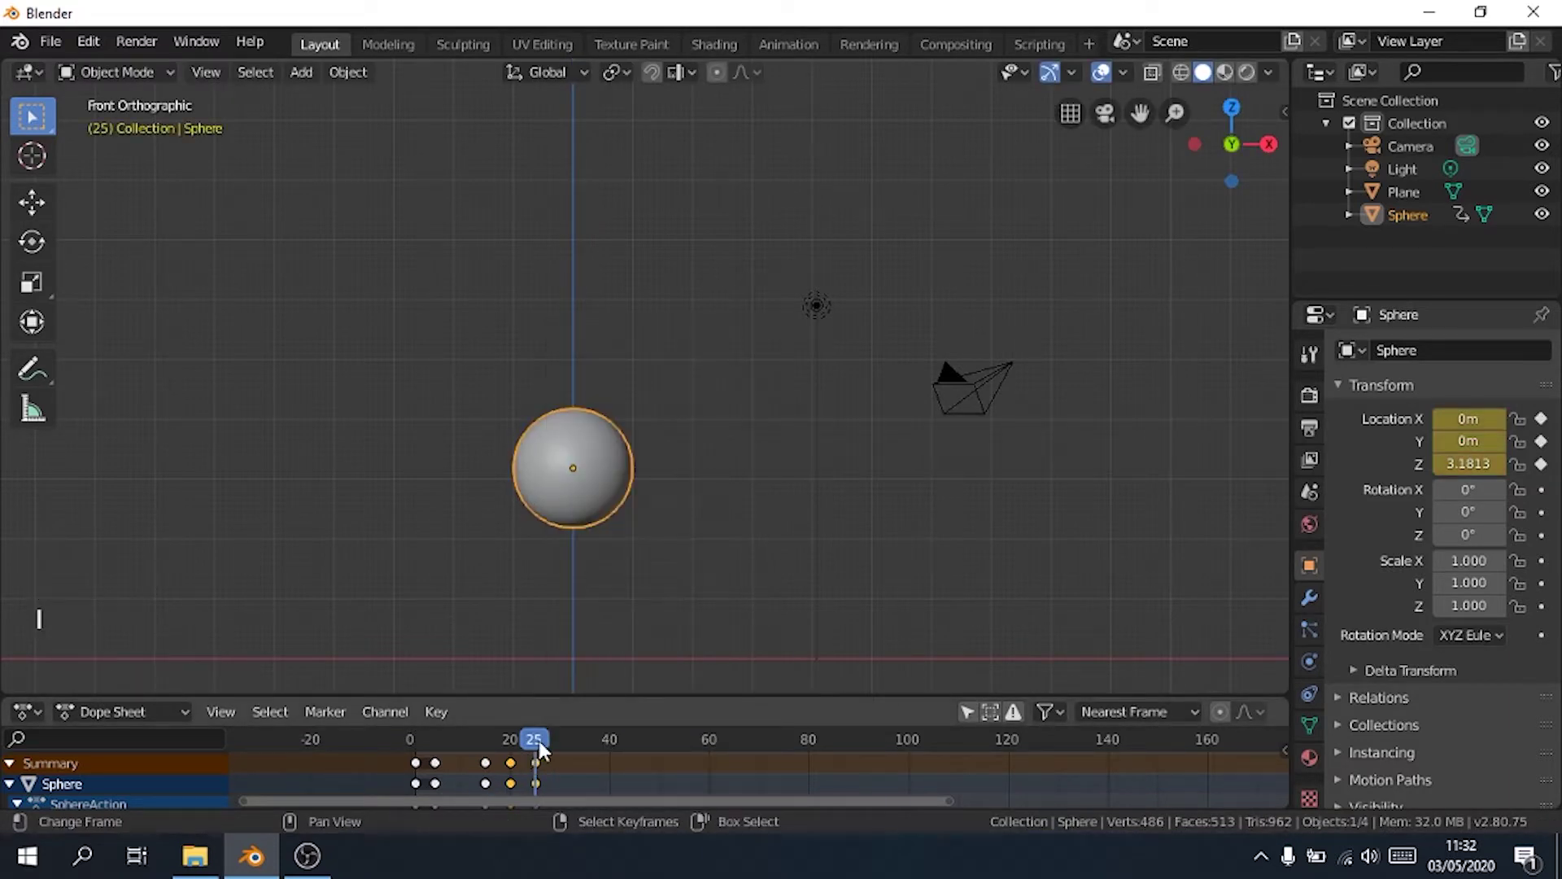
- Set the current frame to 30 and duplicate the sphere's frame 20 floor-level keyframe there
left_click_drag(538, 740, 561, 751)
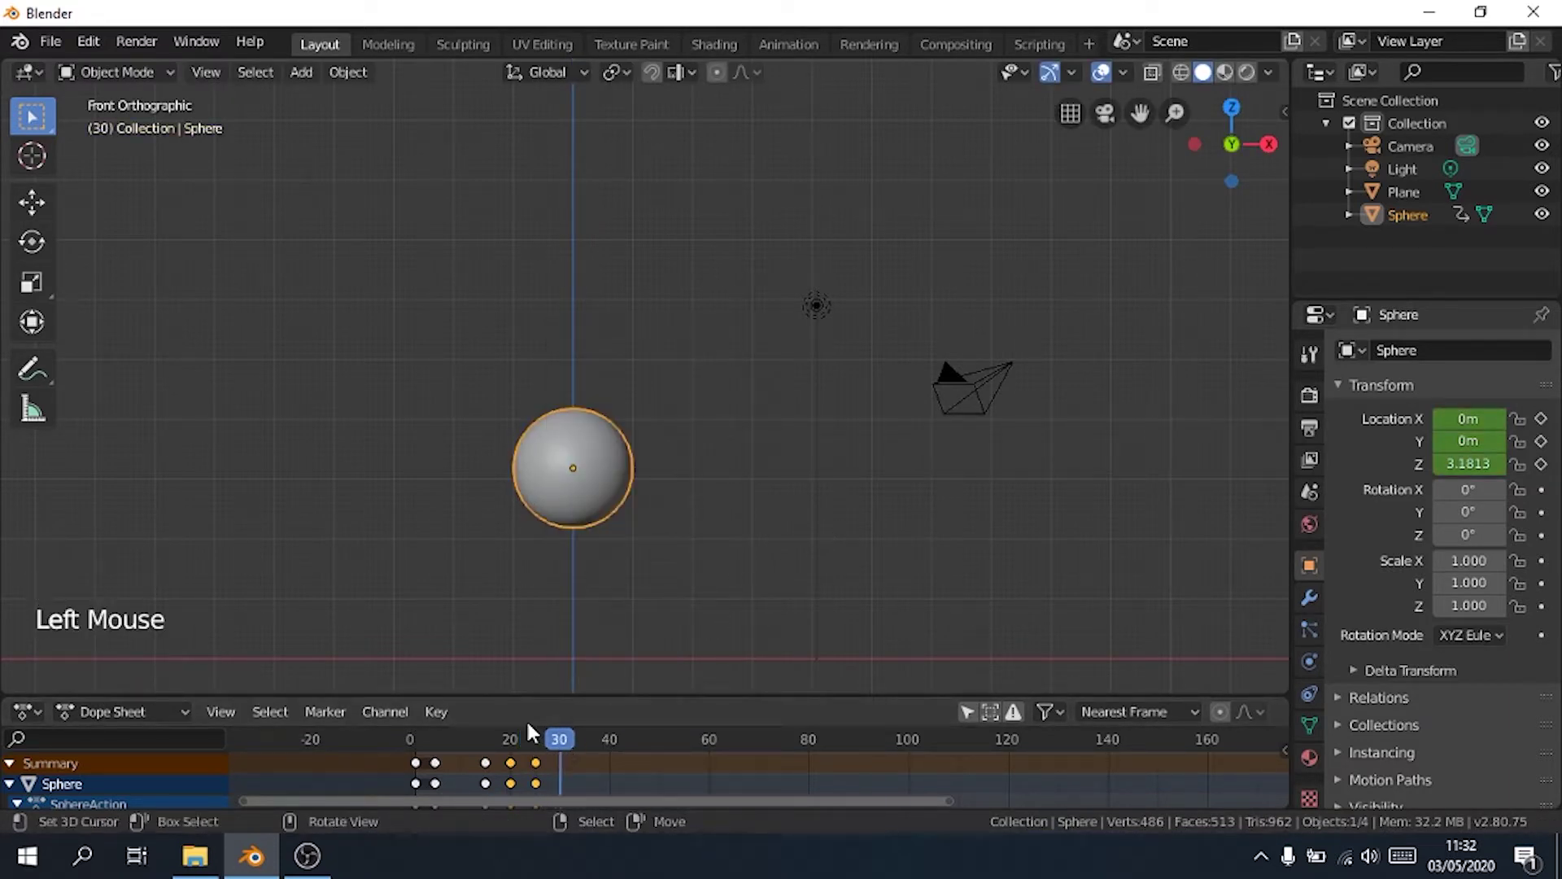
right_click(538, 781, "shift")
key("shift+d")
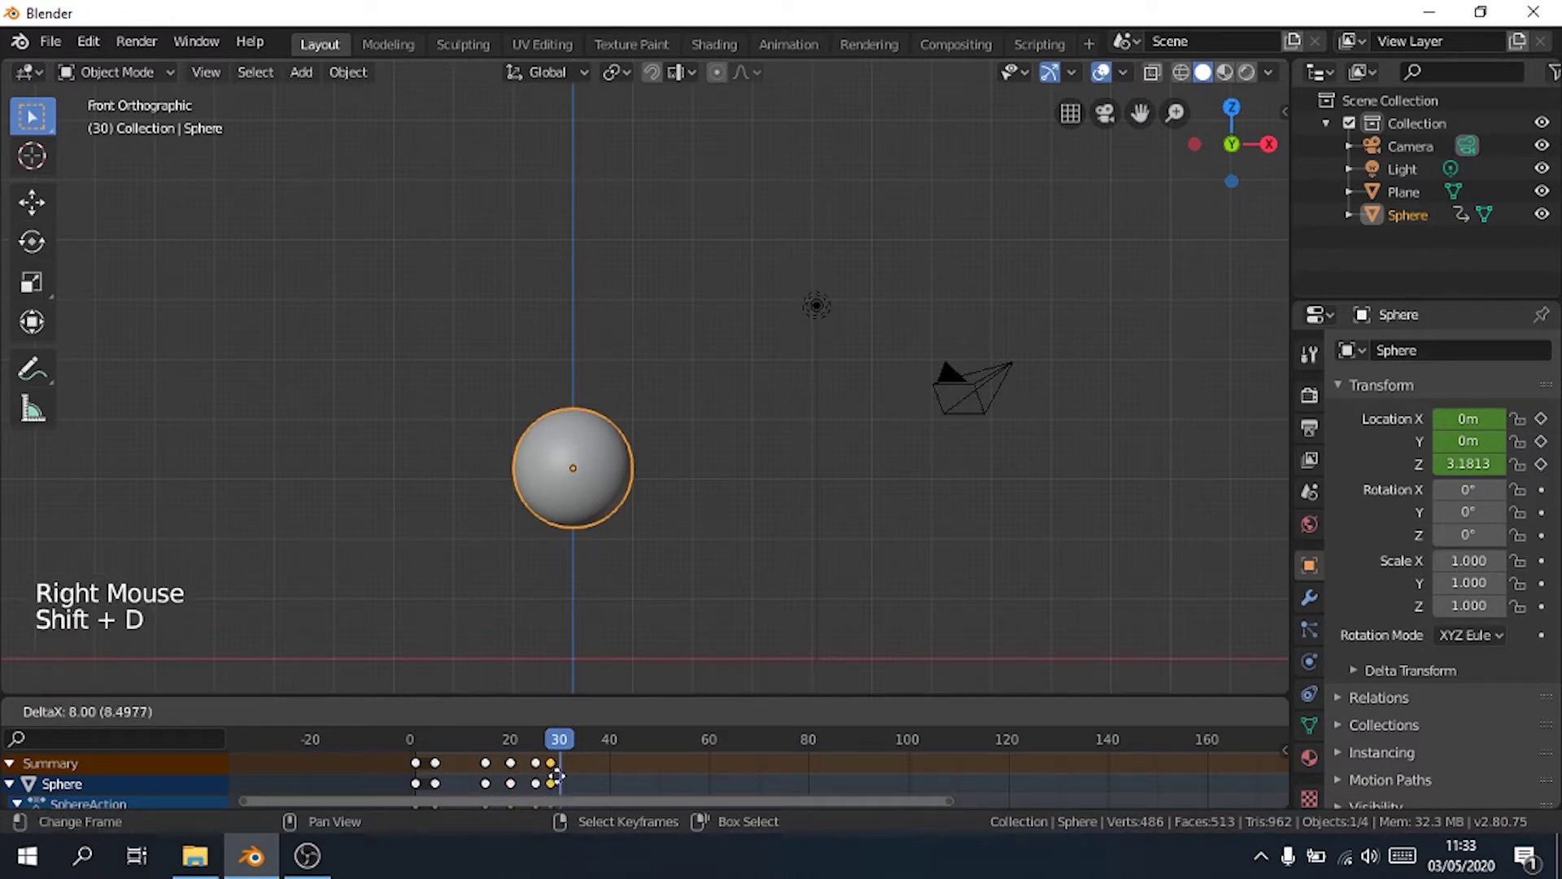
left_click(561, 765)
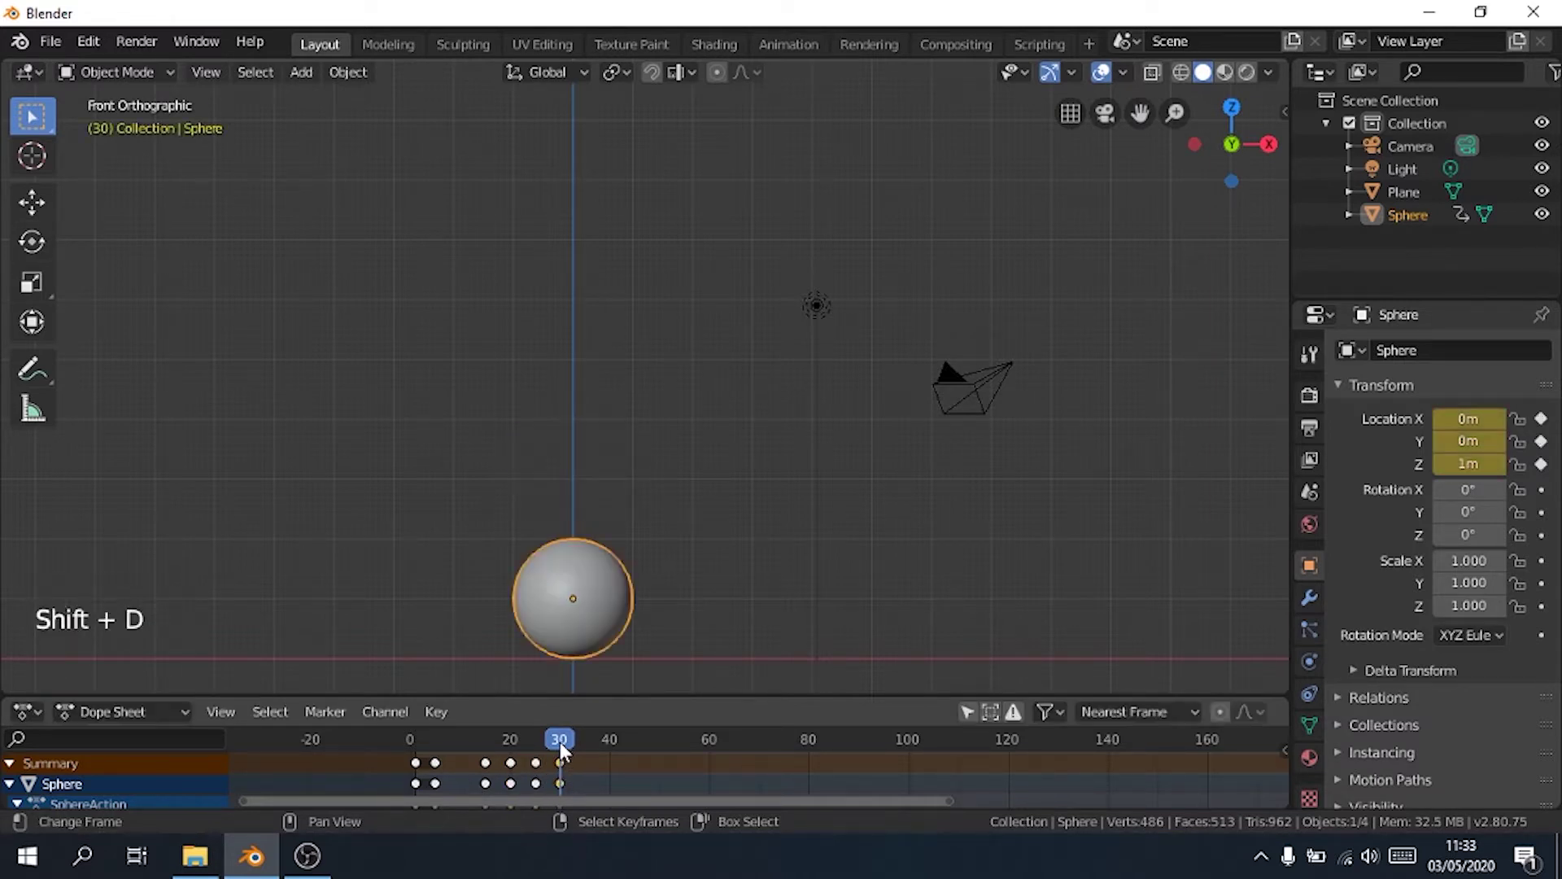
- Play the bounce animation from the start, stop it, and return to frame 0
left_click_drag(558, 749, 402, 761)
key("space")
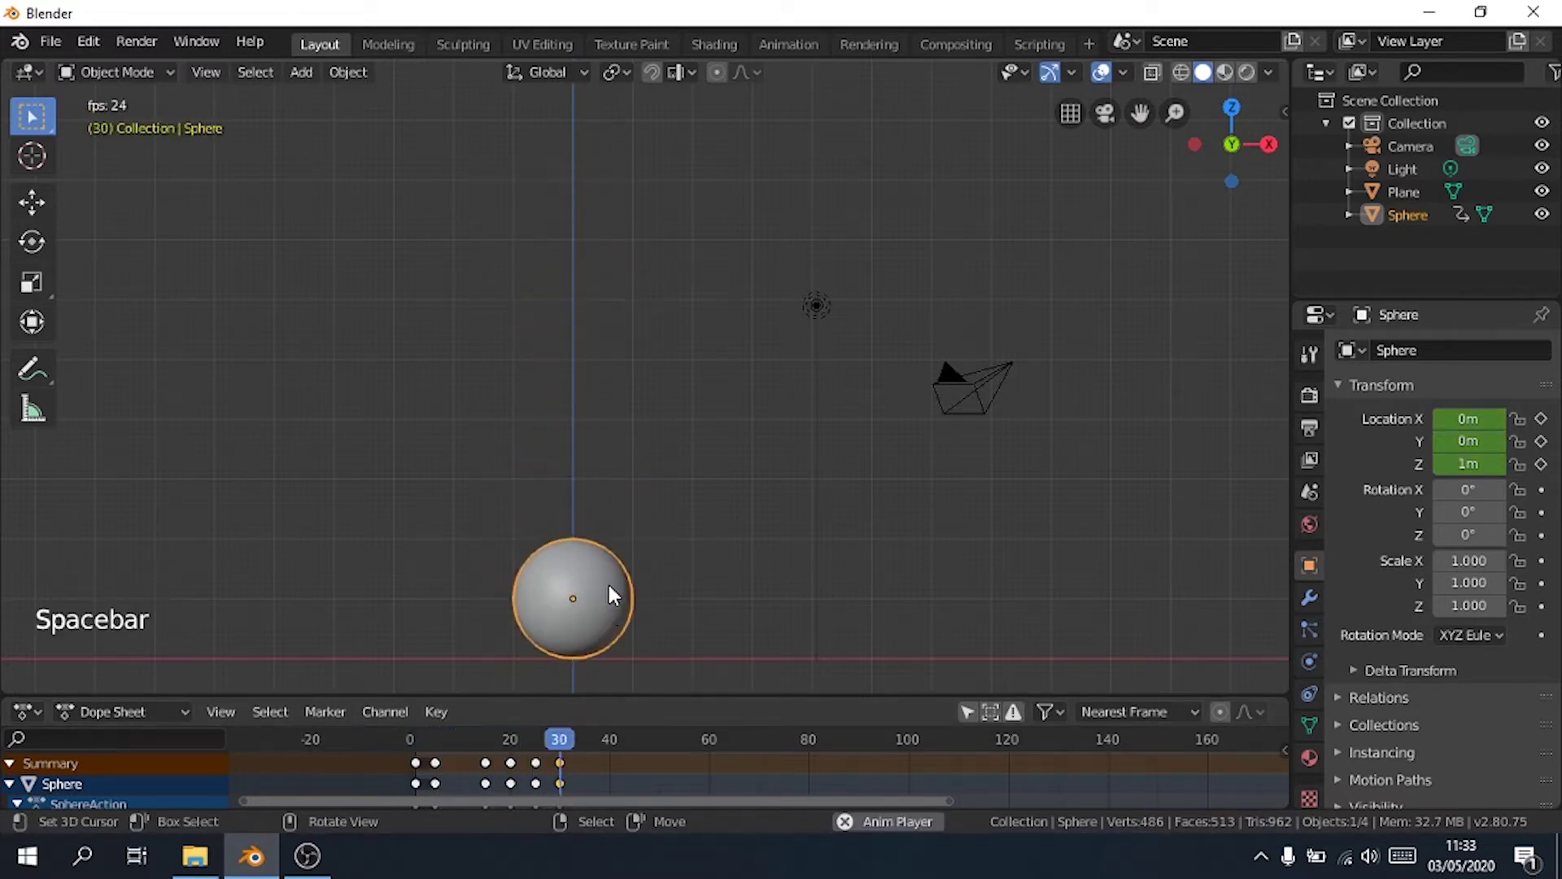
key("space")
left_click(391, 742)
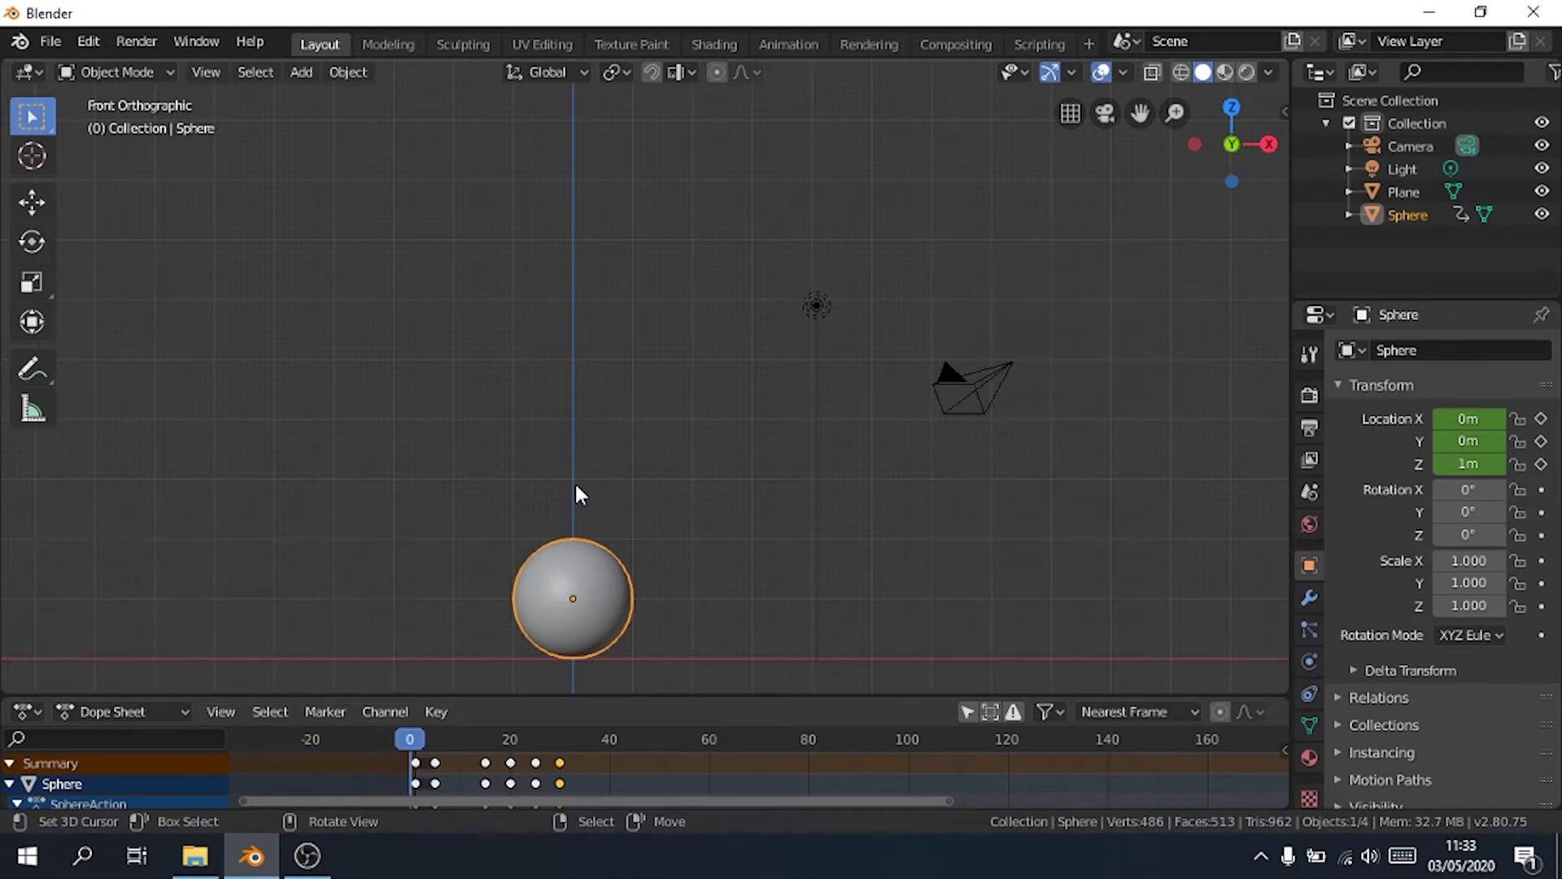
- Examine the sphere's contact with the floor up close at frame 5
scroll(587, 497, "up", 2)
scroll(587, 496, "up", 1, "shift")
middle_click_drag(588, 488, 485, 621, "shift")
mouse_move(431, 740)
left_mouse_down()
mouse_move(457, 743)
mouse_move(436, 748)
left_mouse_up()
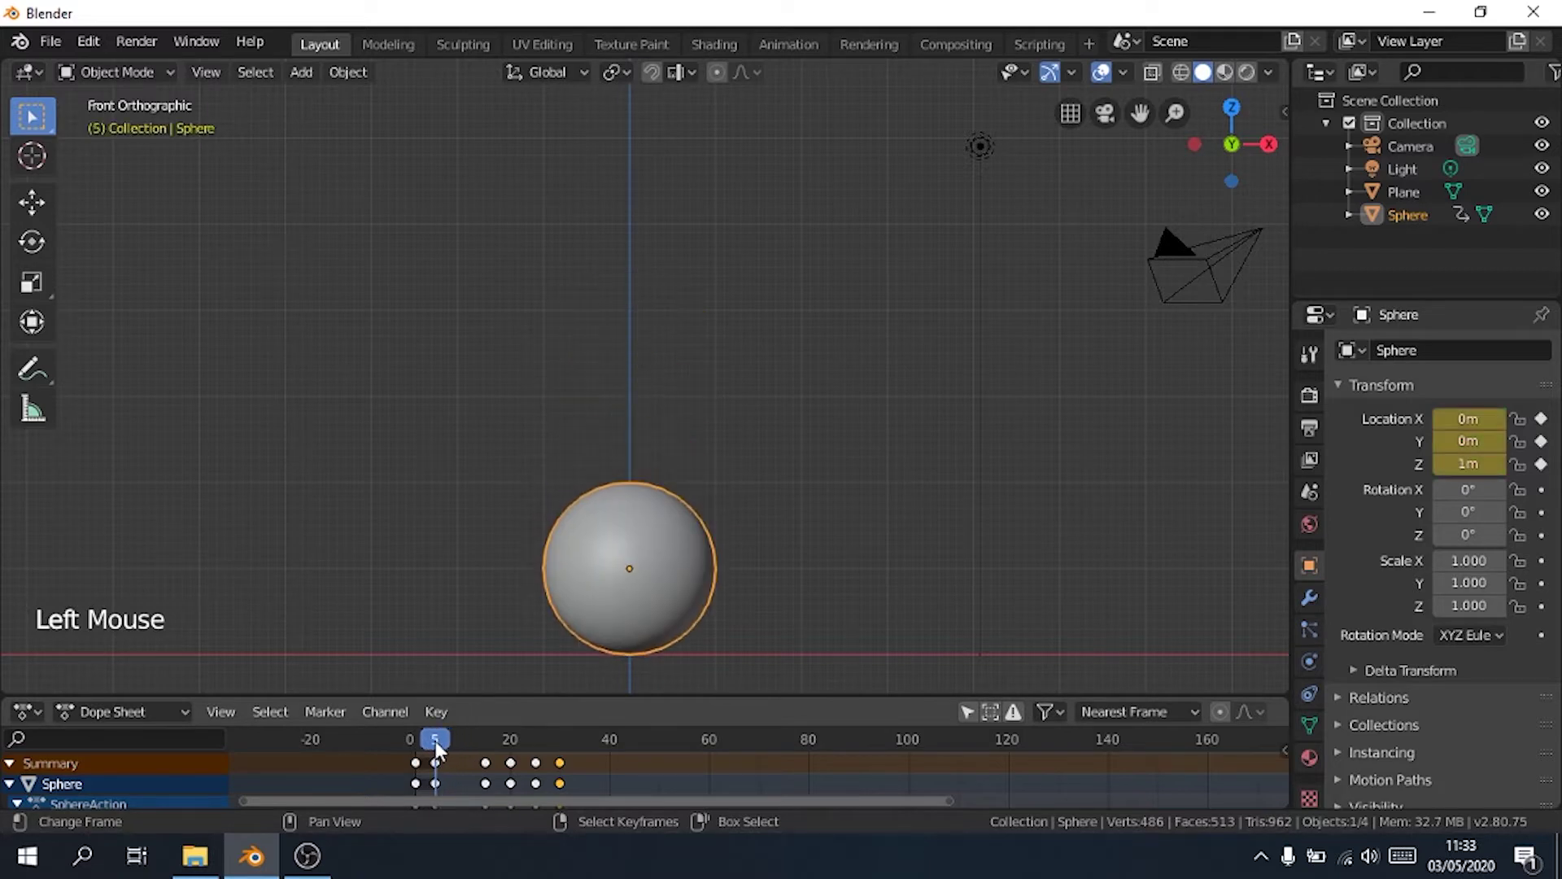
scroll(744, 482, "down", 3)
middle_click_drag(744, 482, 727, 429, "shift")
scroll(707, 394, "up", 3)
scroll(669, 416, "up", 2, "shift")
scroll(727, 428, "up", 1)
scroll(725, 424, "up", 4)
scroll(564, 450, "down", 3)
middle_click_drag(564, 450, 583, 401, "shift")
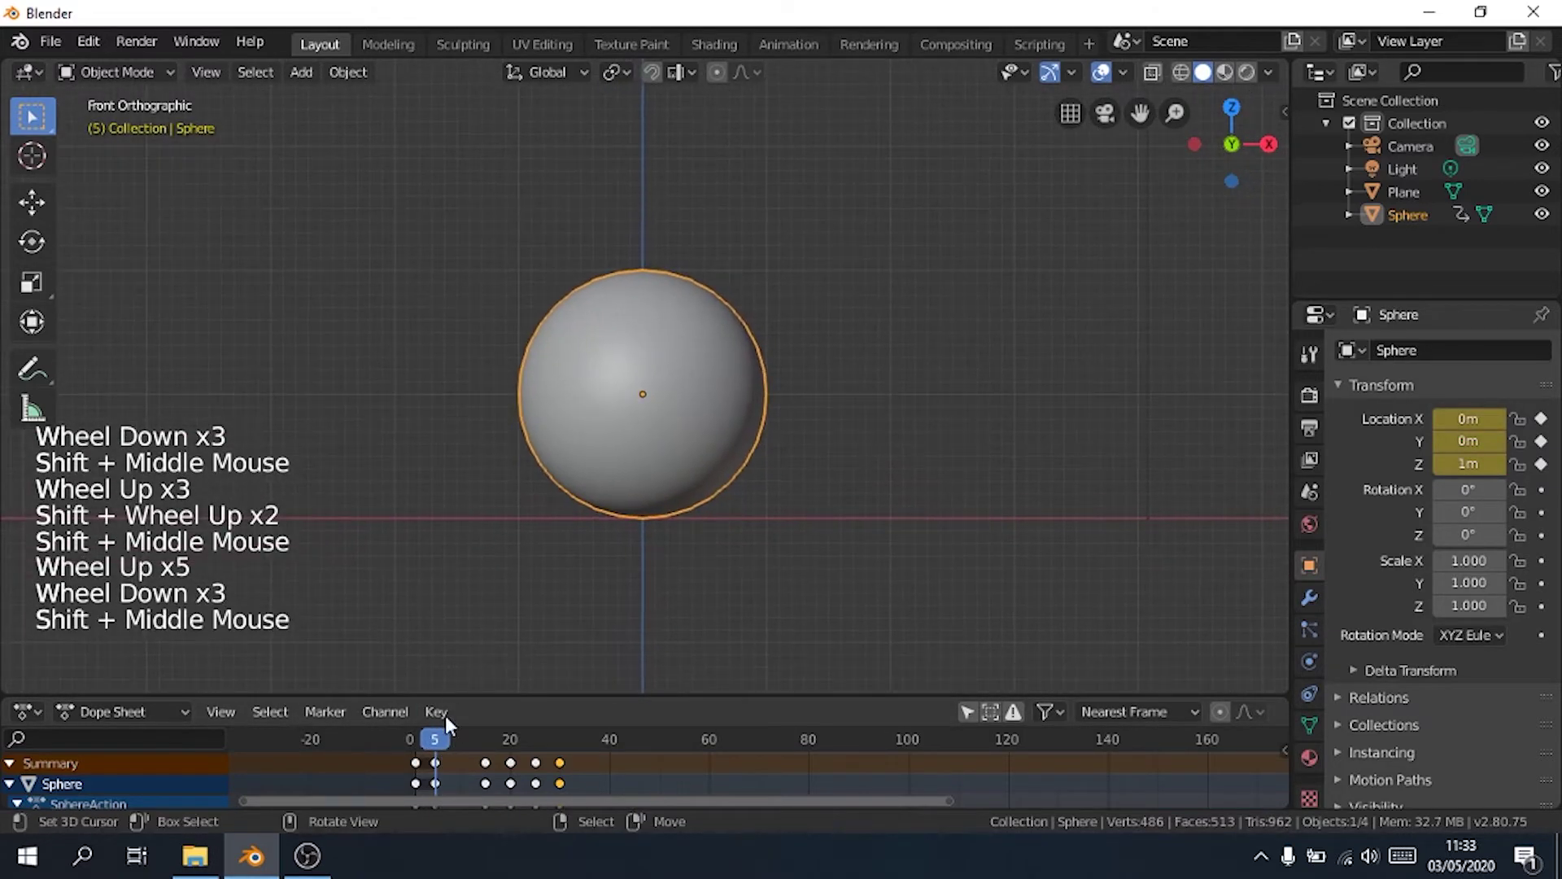
- Go to frame 1 and insert keyframes for the sphere's X, Y and Z scale
right_click(417, 780)
left_click(418, 777)
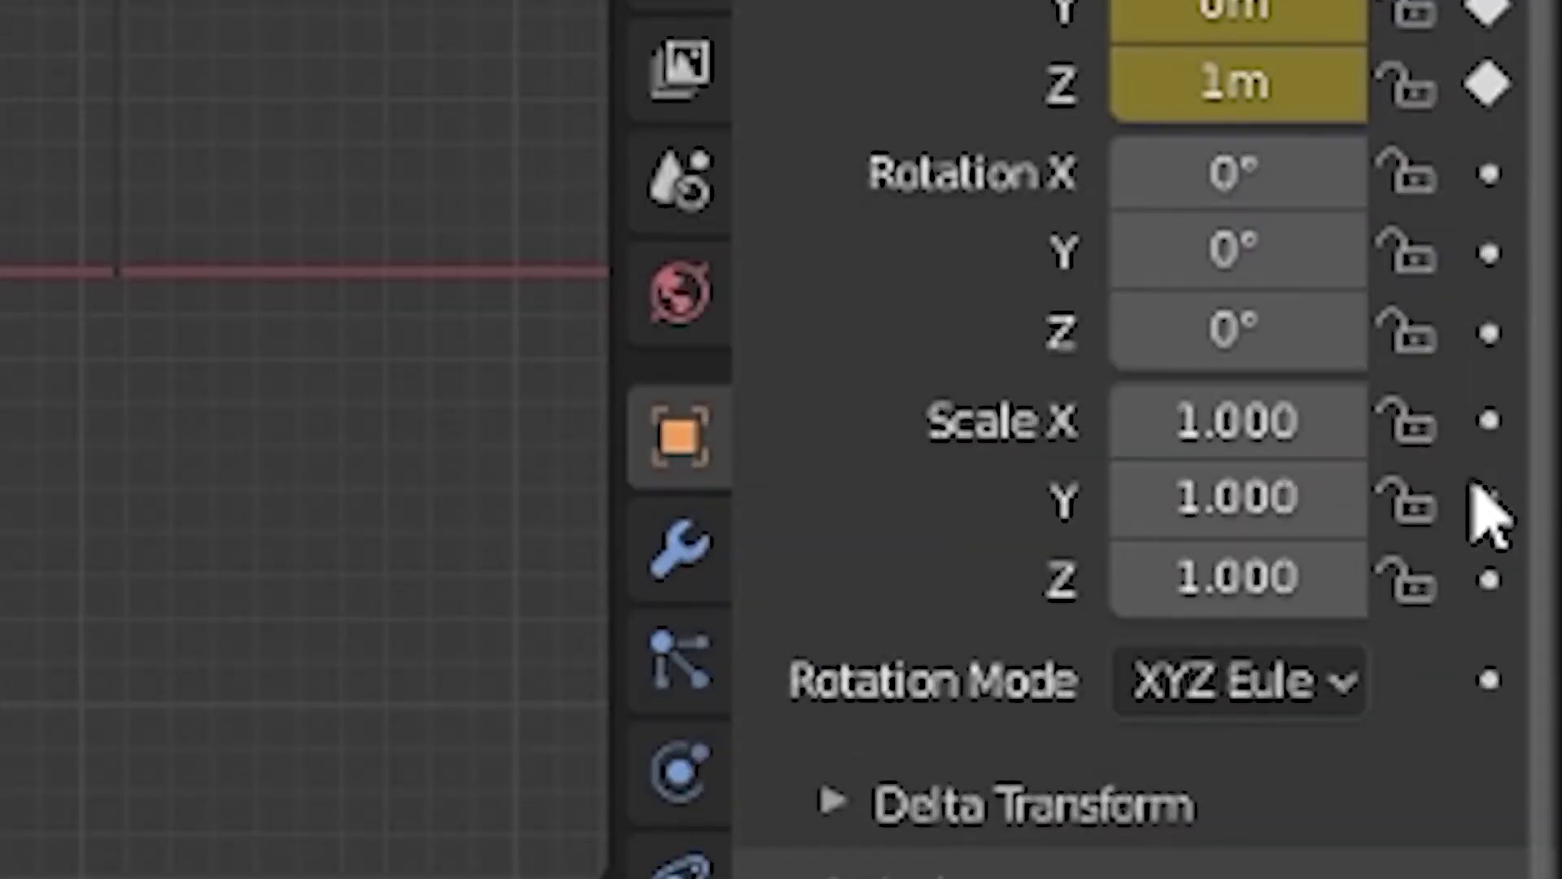
left_click(1487, 422)
left_click(1489, 499)
left_click(1489, 580)
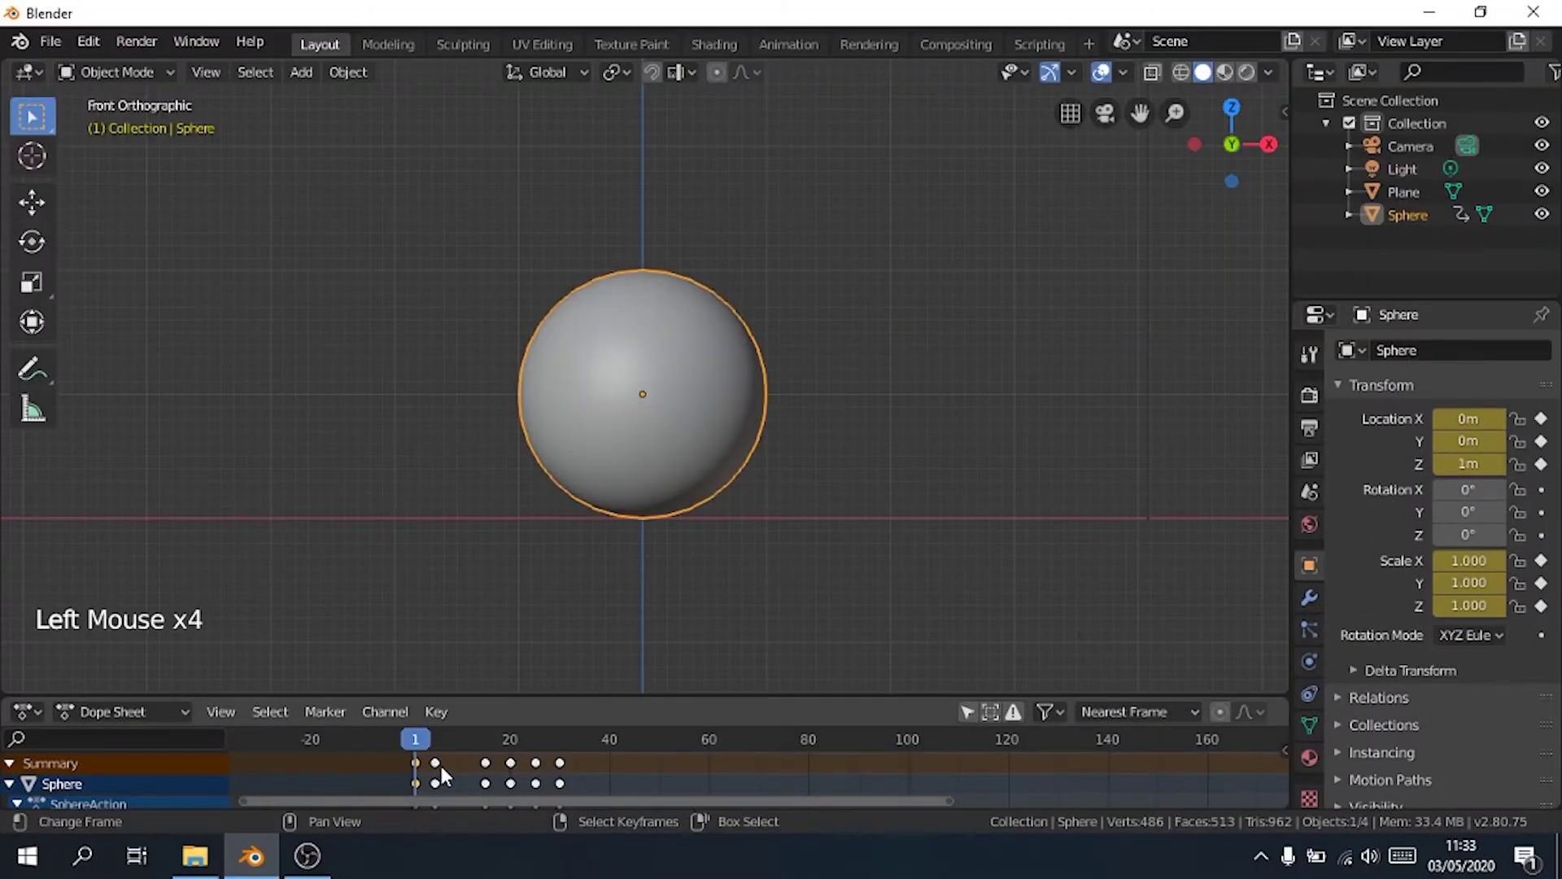
- Go to frame 5 and insert keyframes for the sphere's X, Y and Z scale
right_click(437, 780)
left_click(437, 757)
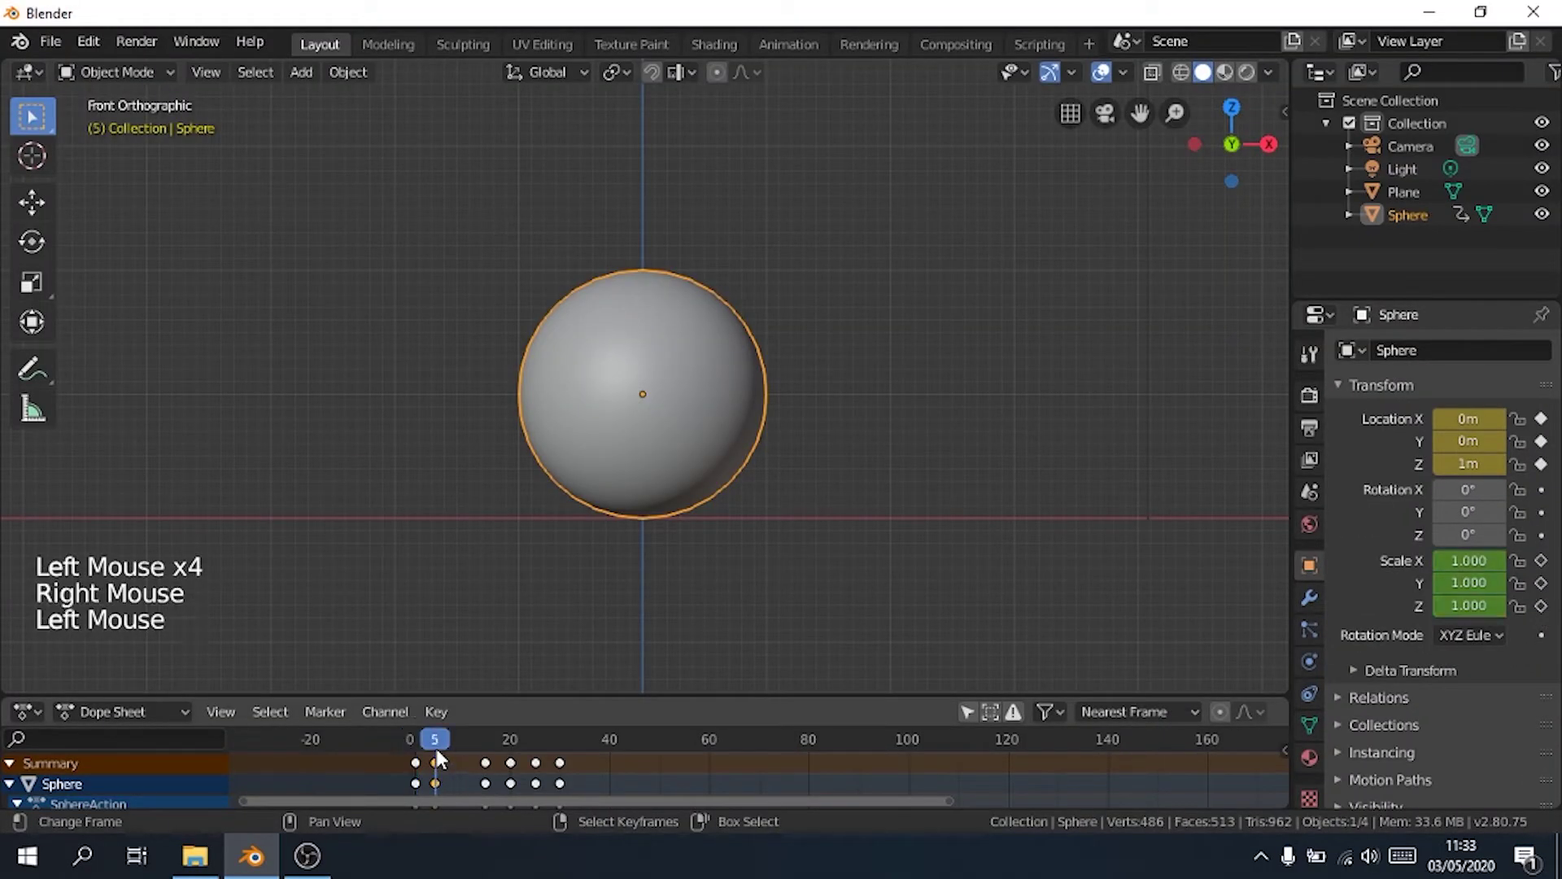
left_click(1541, 561)
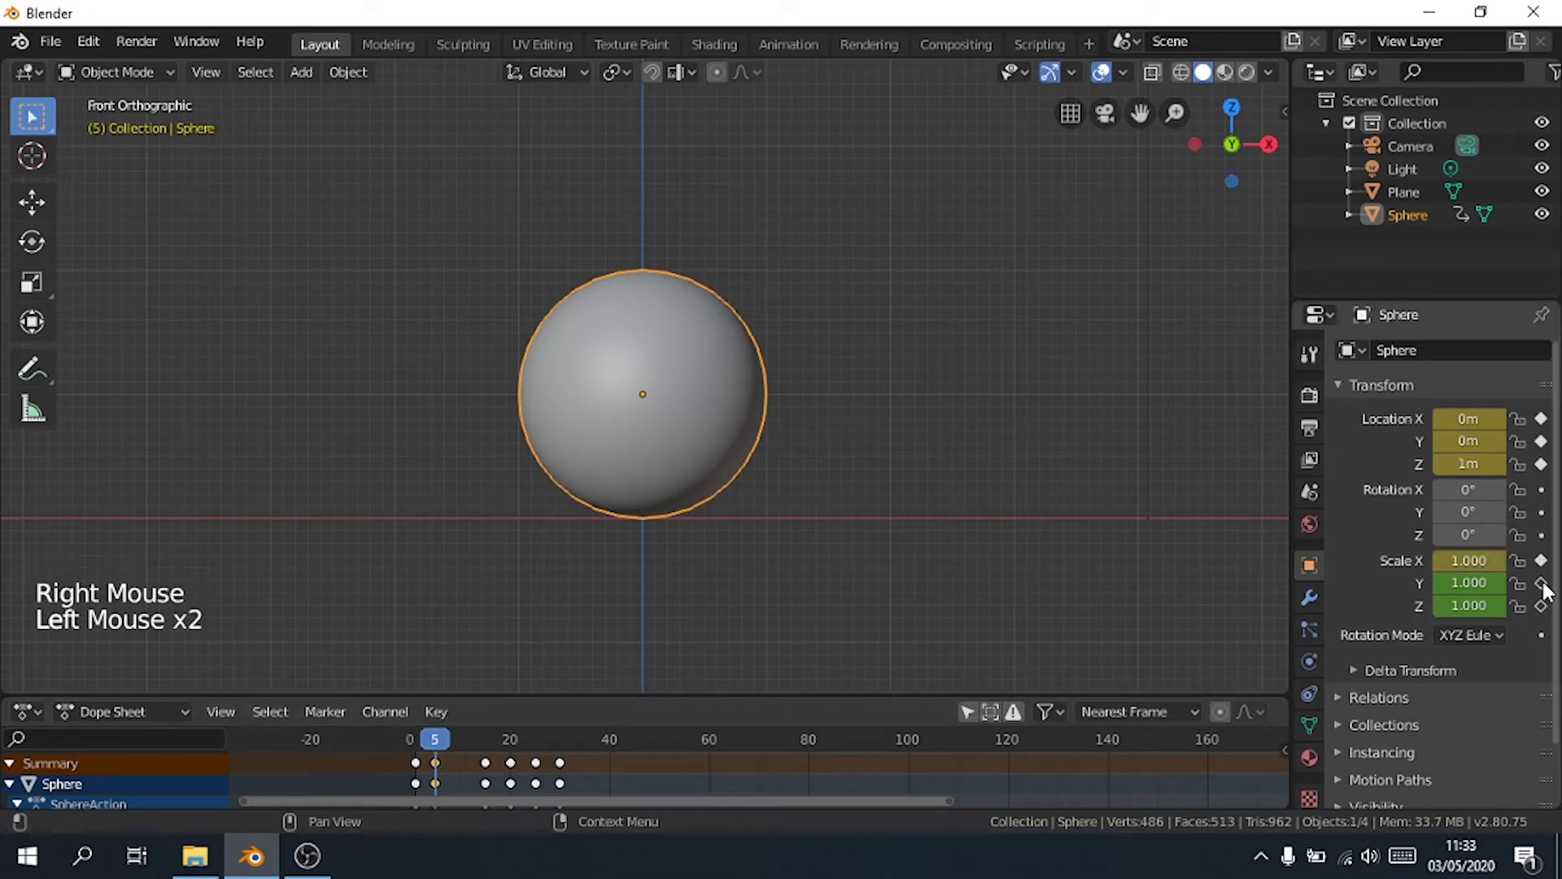
left_click(1541, 583)
left_click(1541, 606)
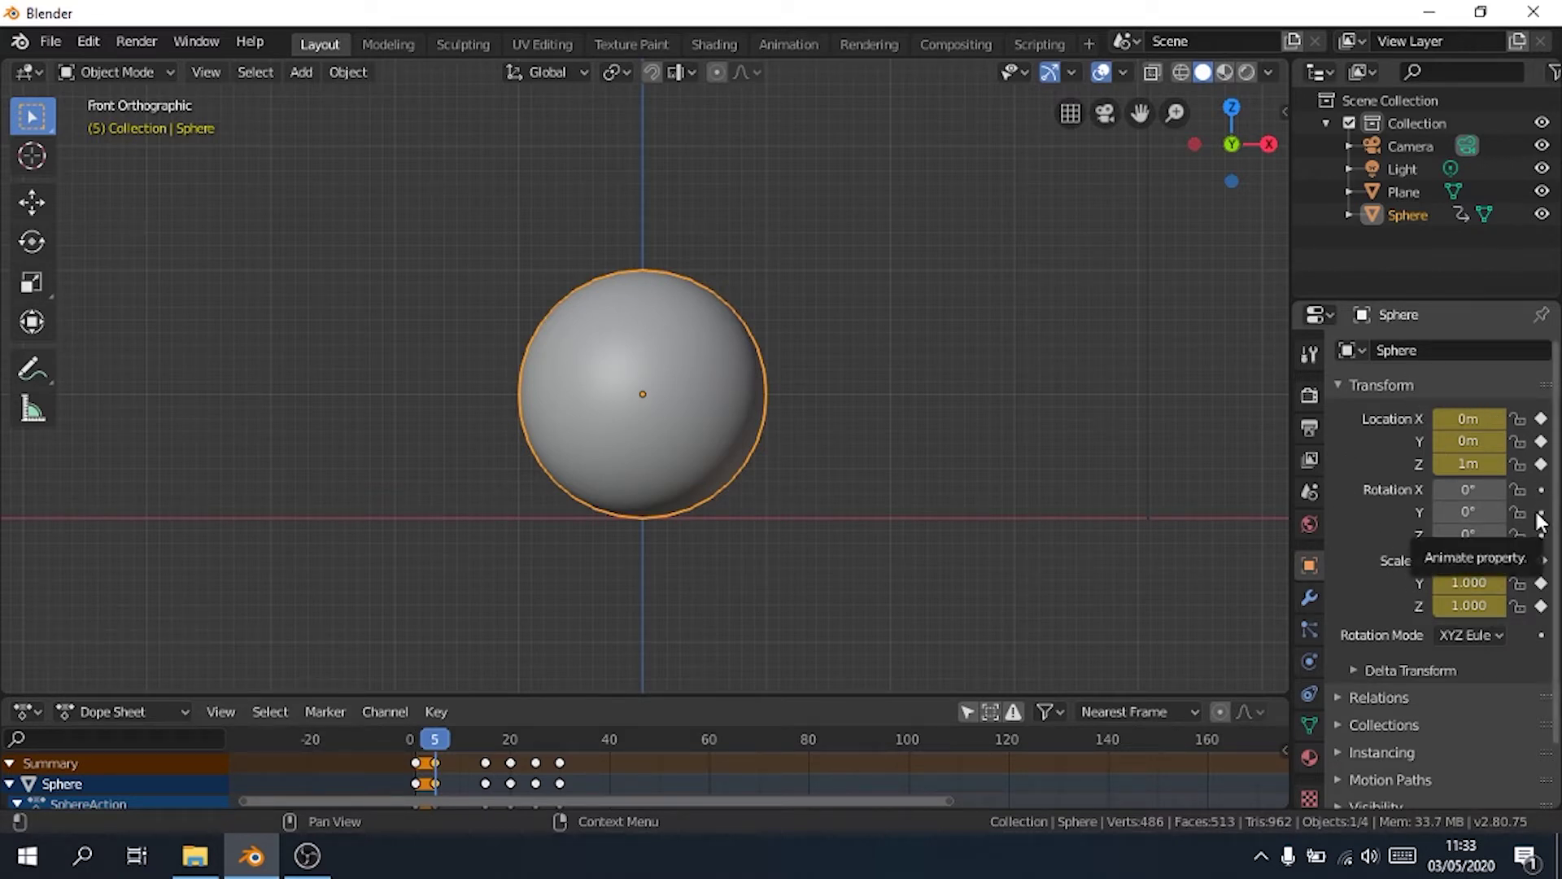
- Set the current frame to 10 and duplicate the sphere's frame 5 location and scale keyframes there
scroll(896, 454, "up", 3)
scroll(870, 401, "down", 3)
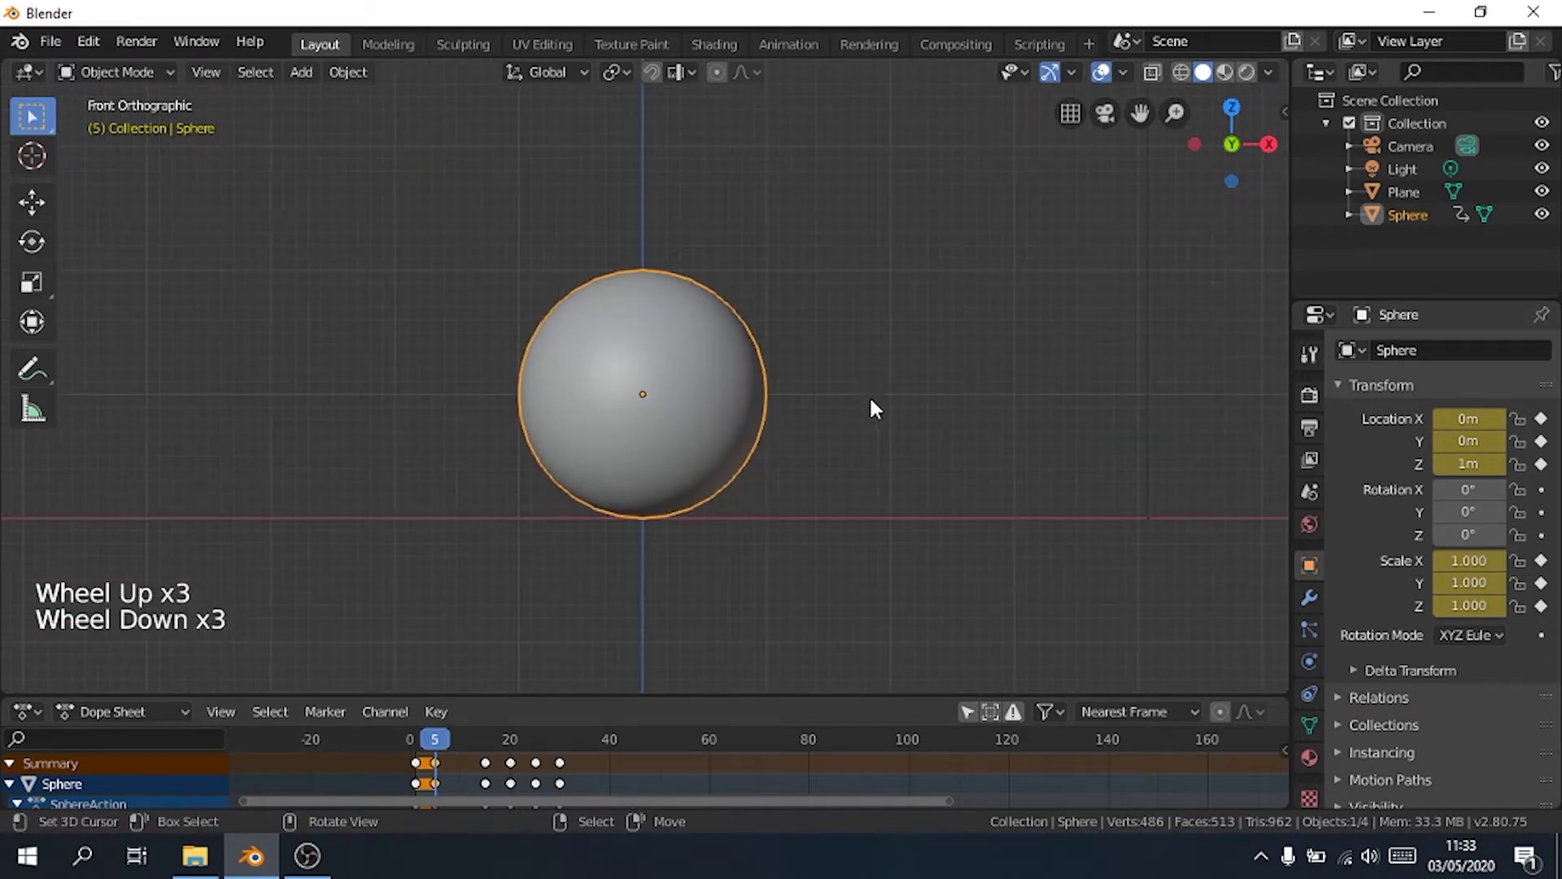
scroll(690, 514, "up", 4)
middle_click_drag(690, 513, 688, 414, "shift")
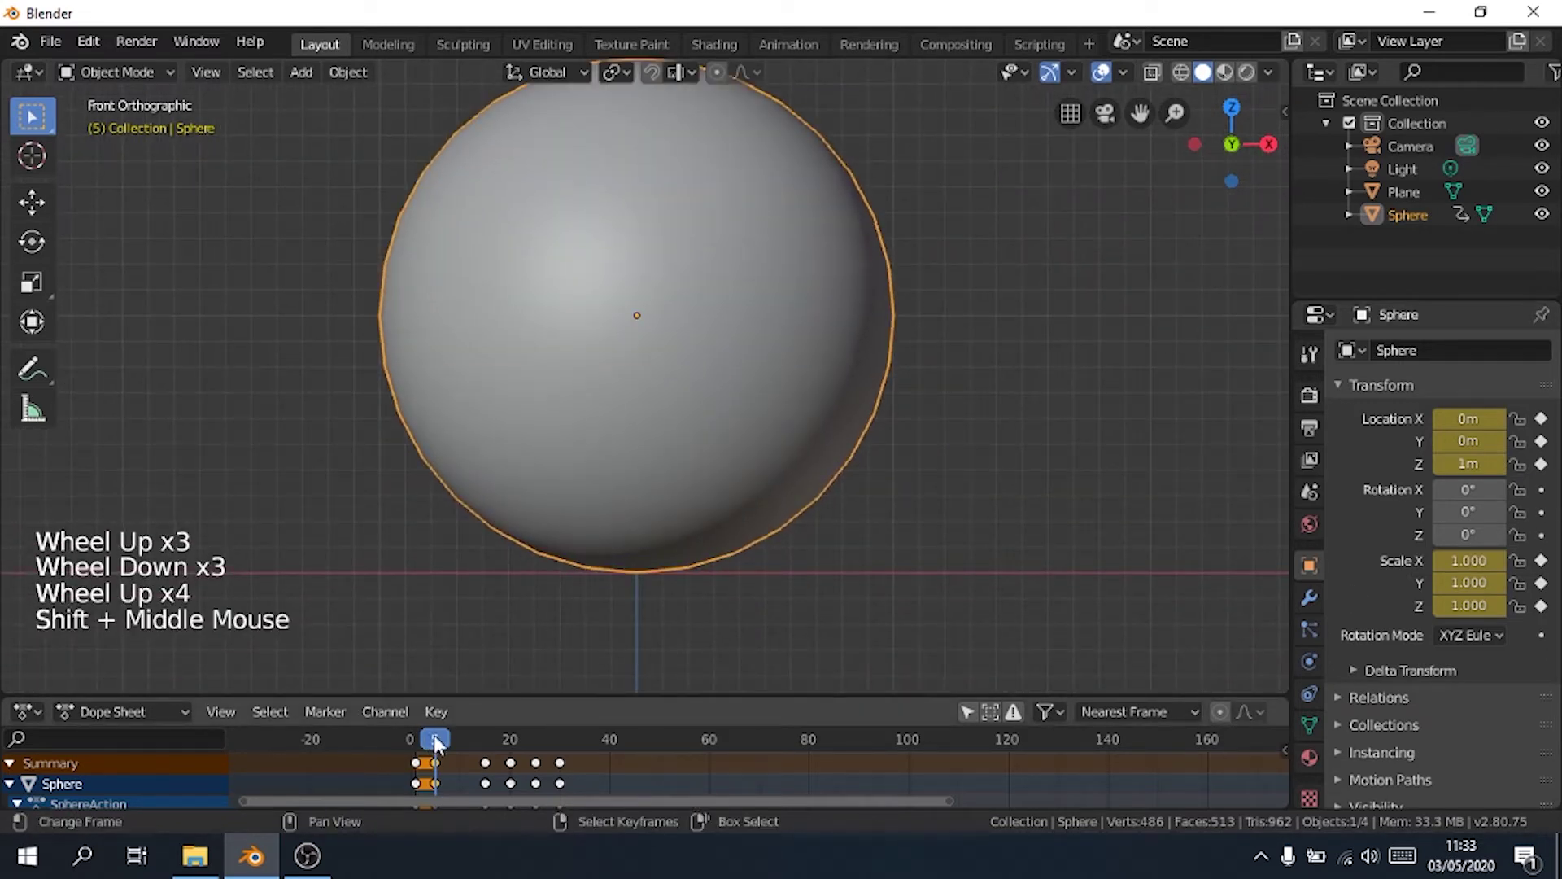
left_click_drag(438, 743, 458, 769)
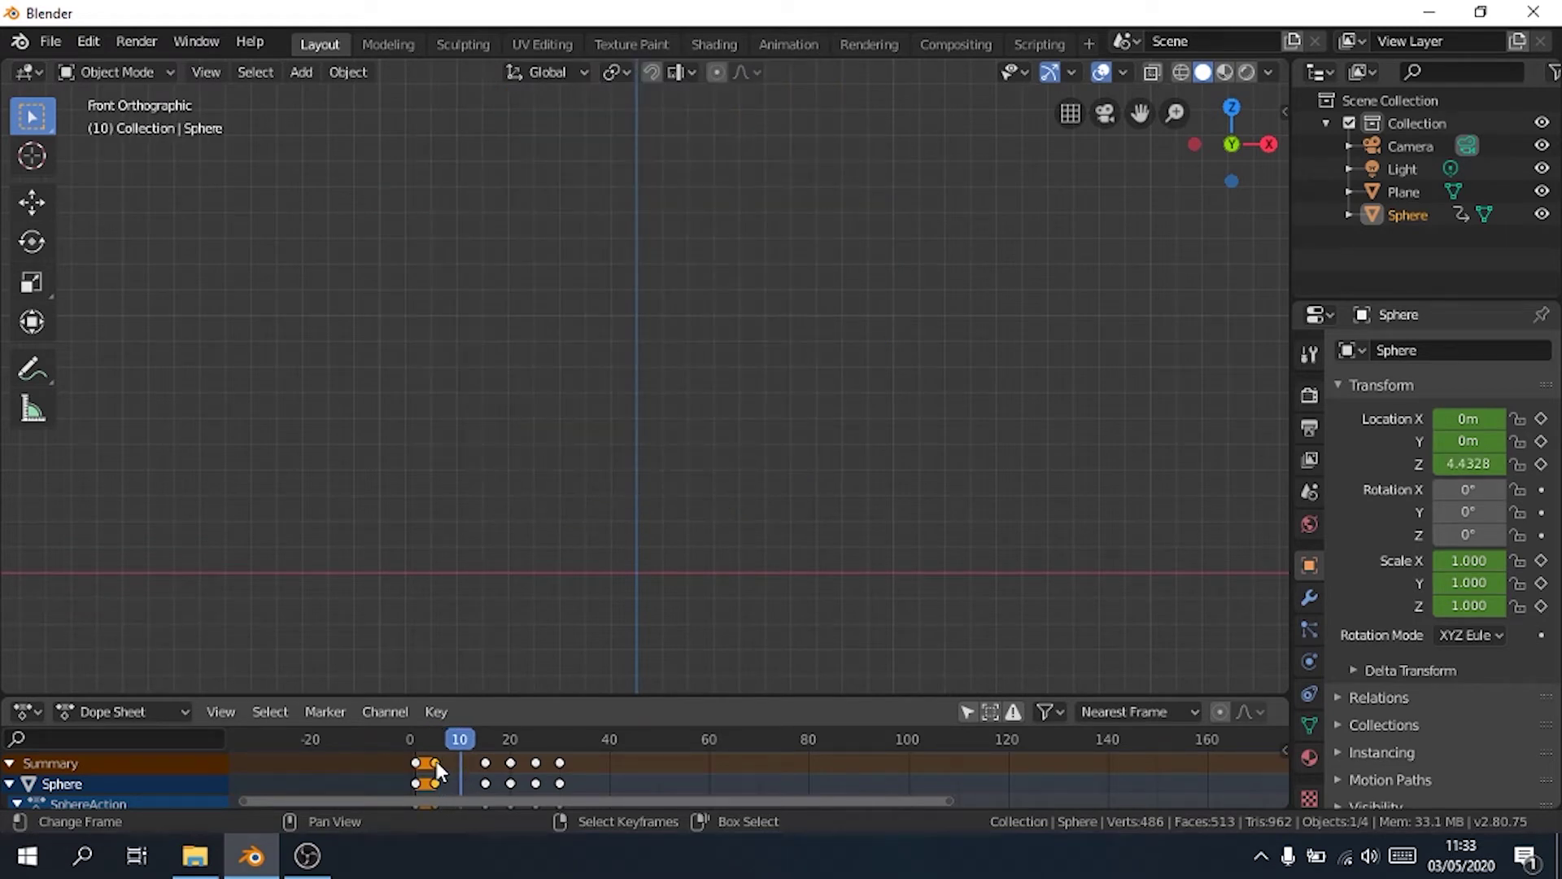
key("shift+d")
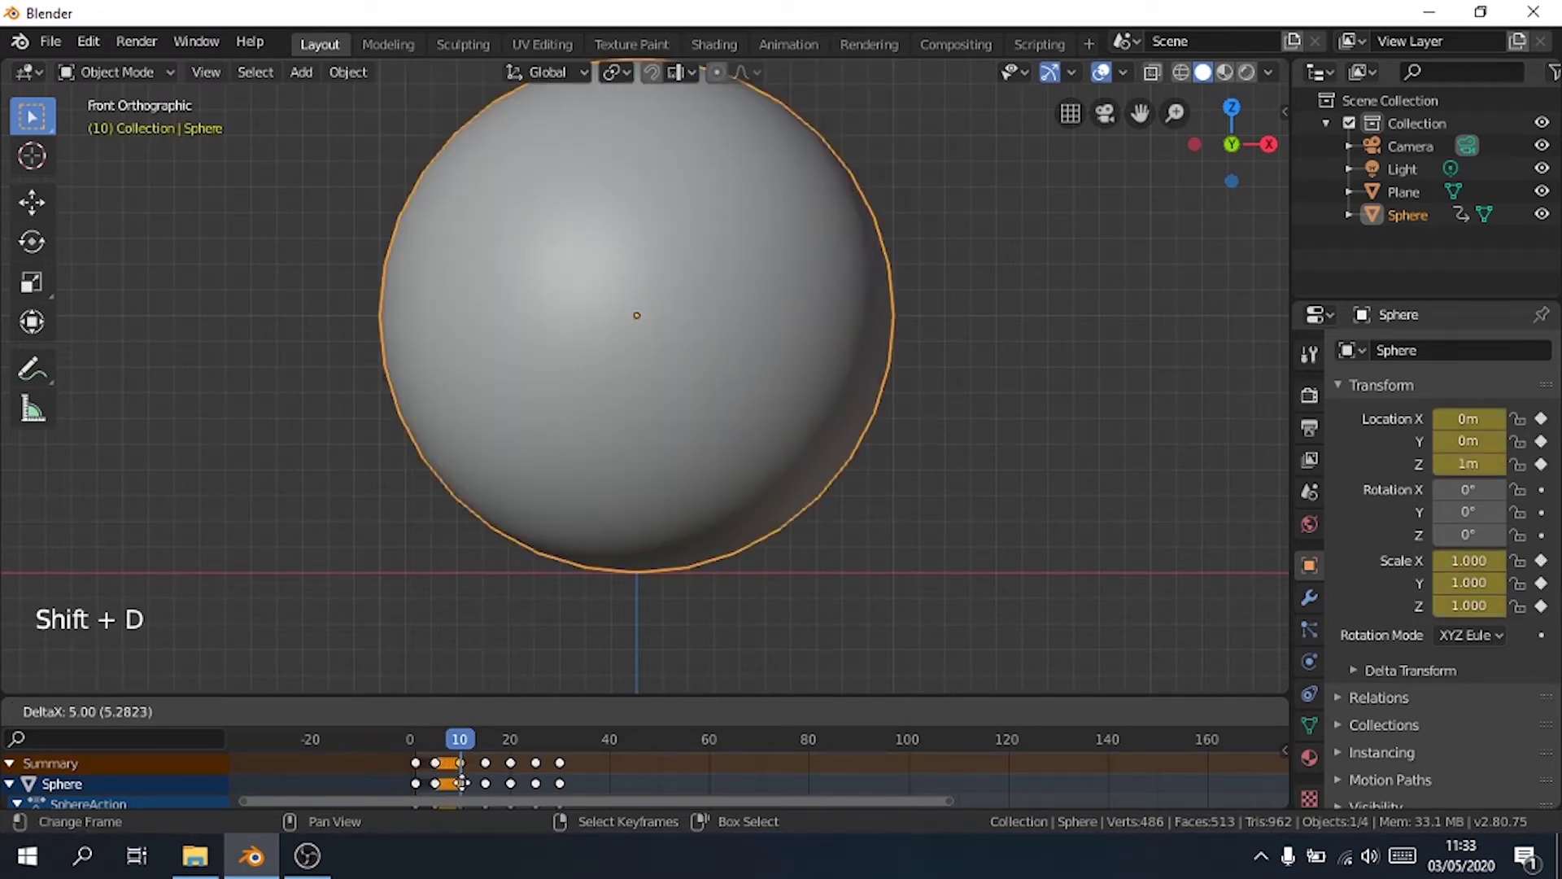
left_click(461, 782)
scroll(729, 179, "down", 4)
scroll(734, 193, "up", 4)
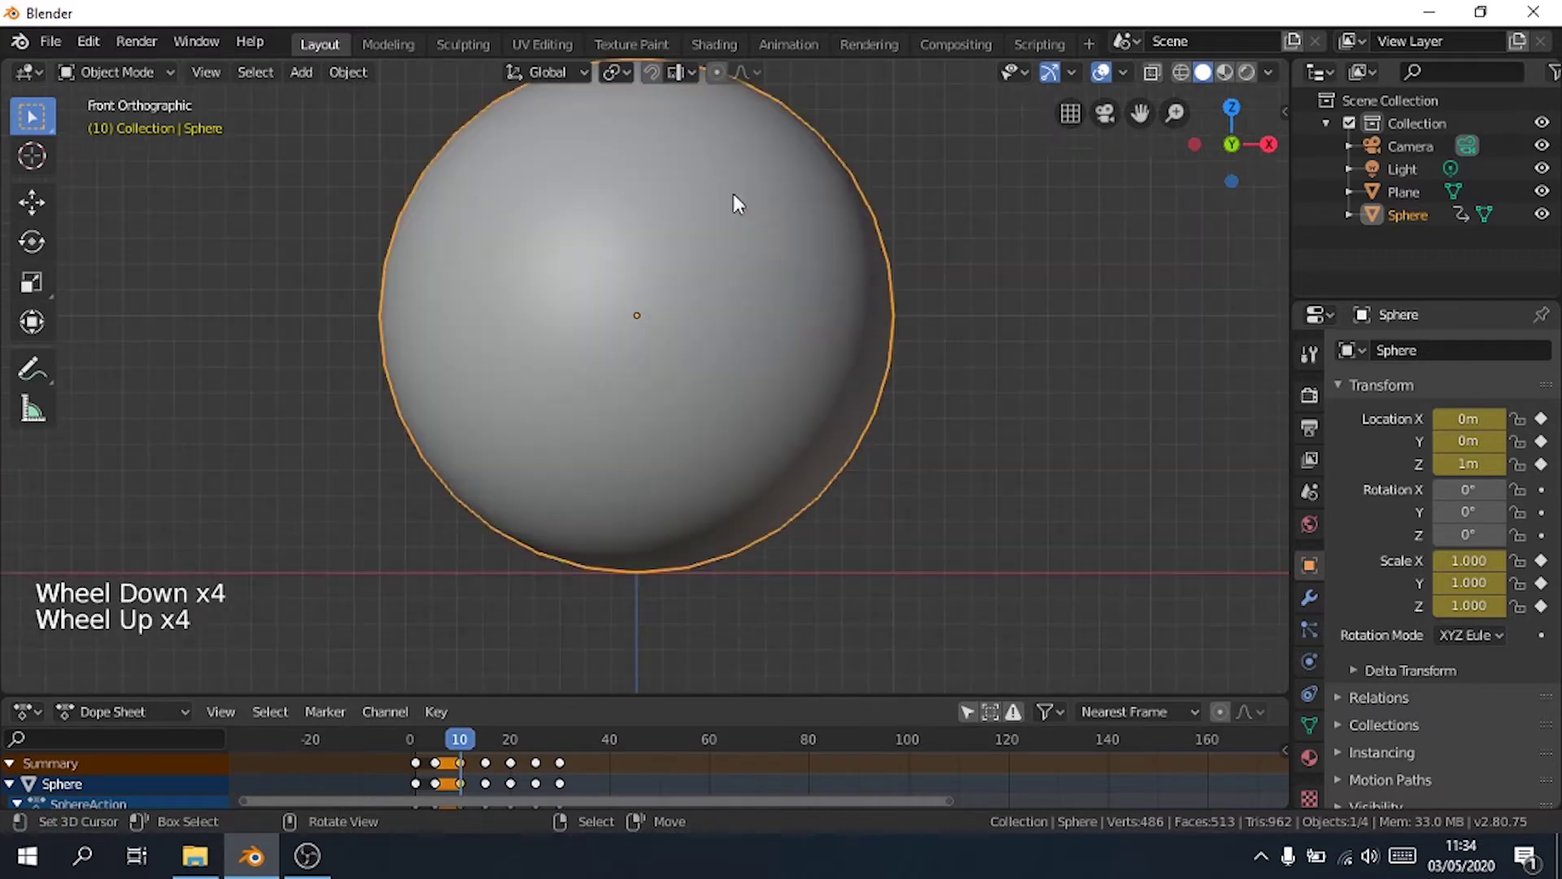
scroll(814, 277, "down", 3)
scroll(847, 321, "up", 3)
scroll(732, 370, "down", 5)
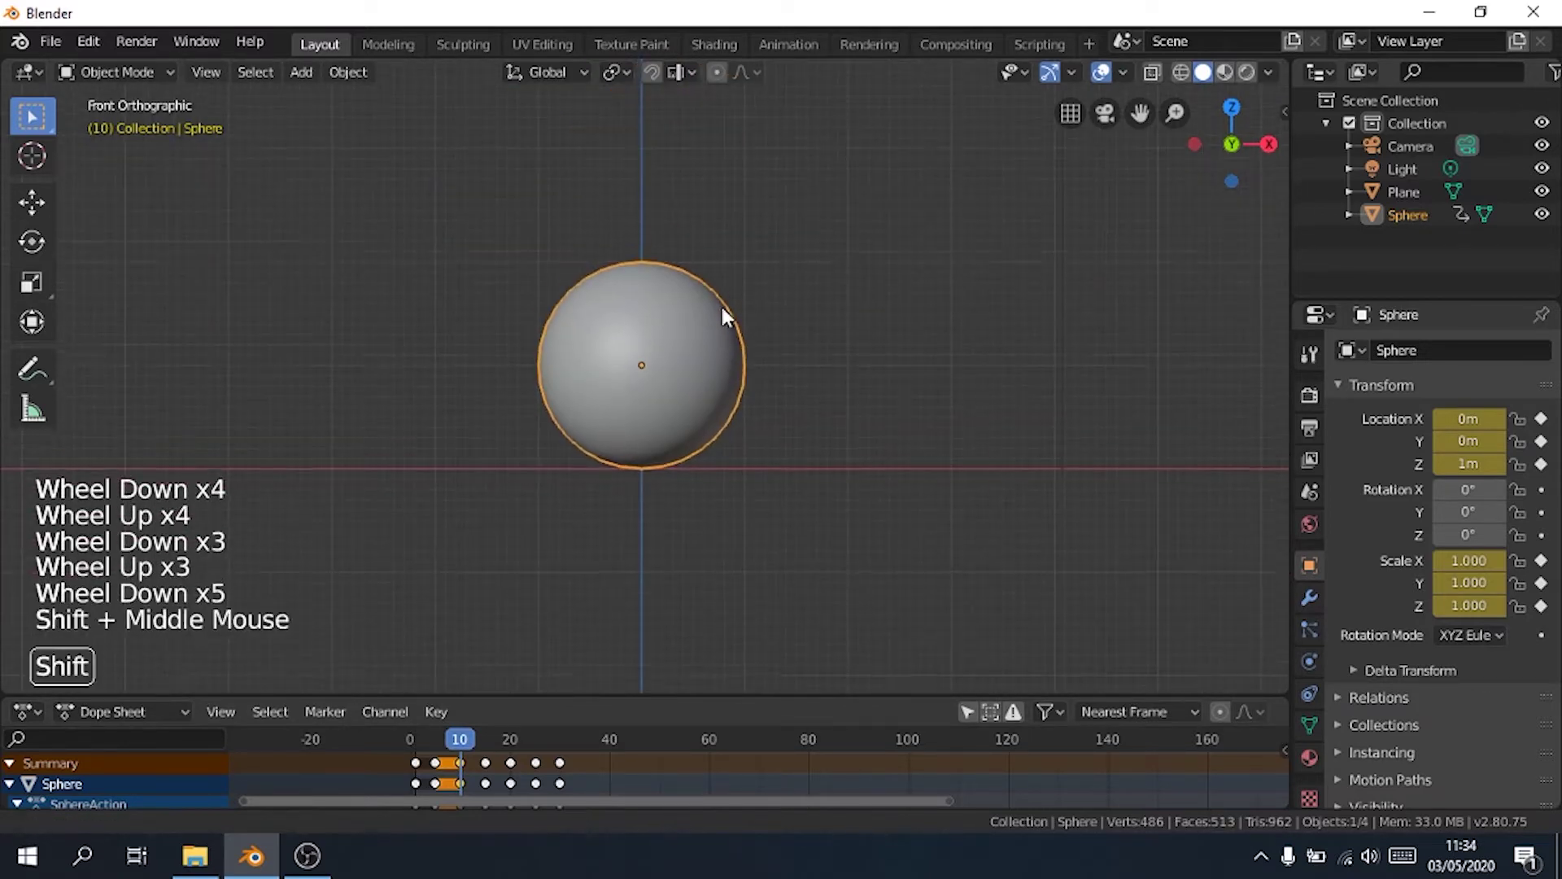
middle_click_drag(722, 321, 732, 347, "shift")
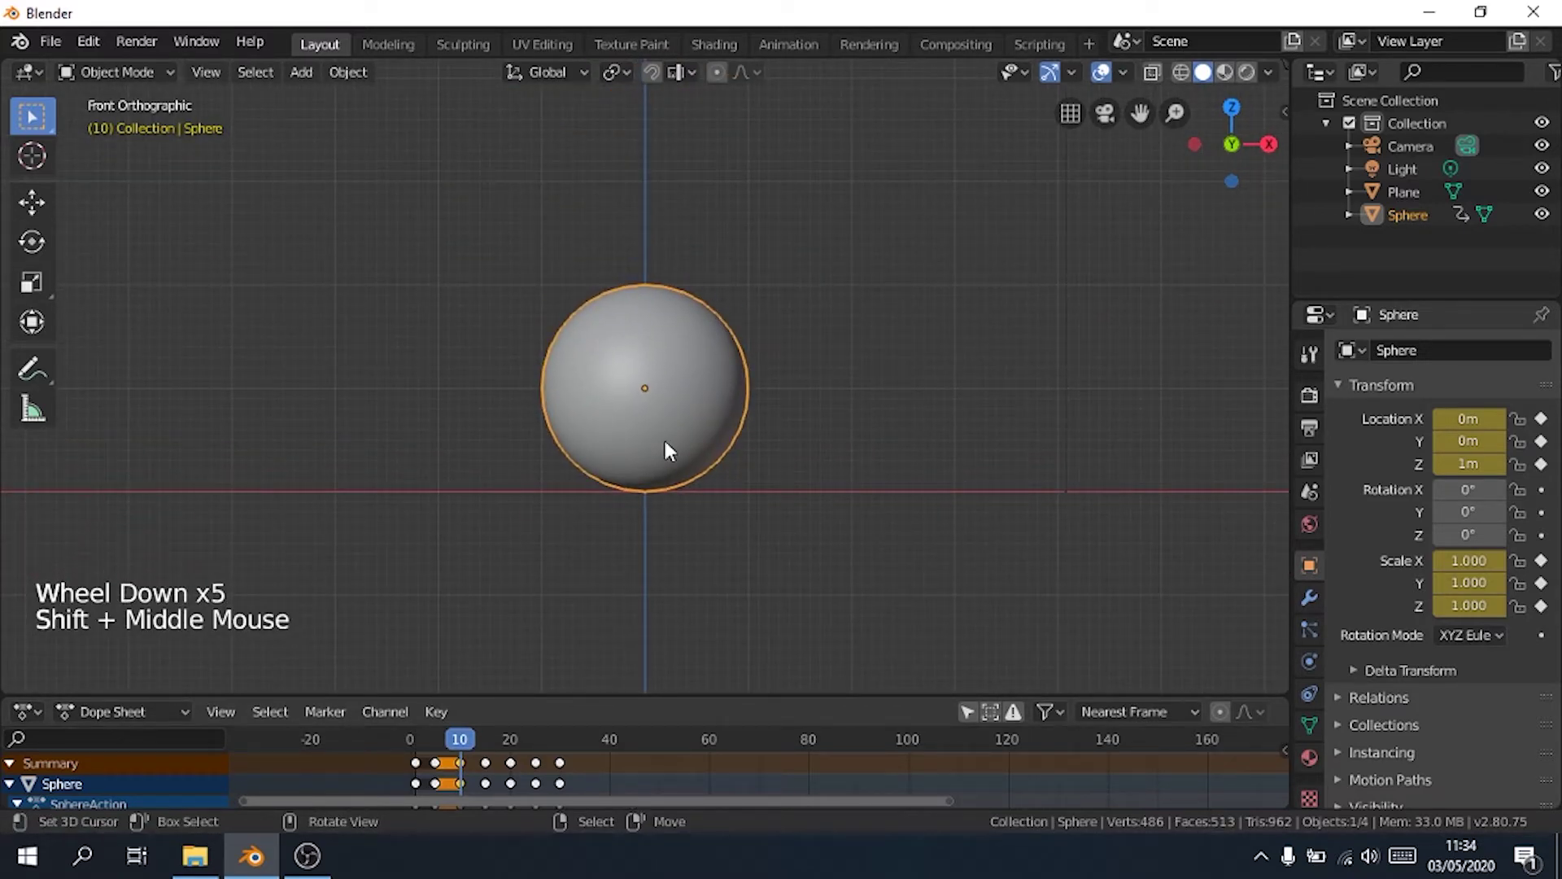
middle_click_drag(668, 388, 670, 444, "shift")
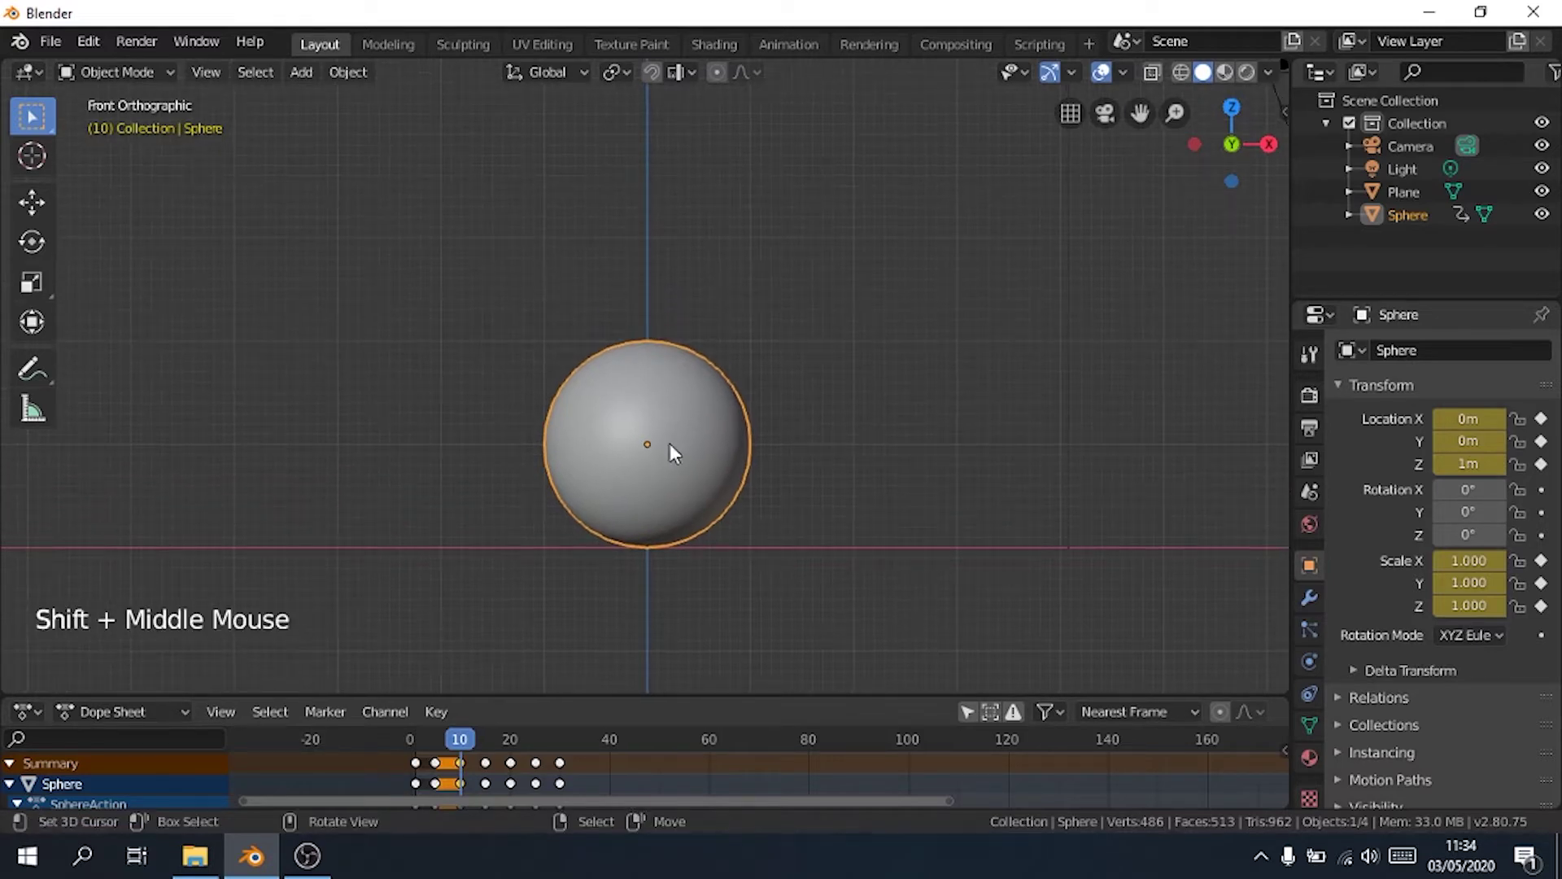
scroll(705, 332, "down", 1)
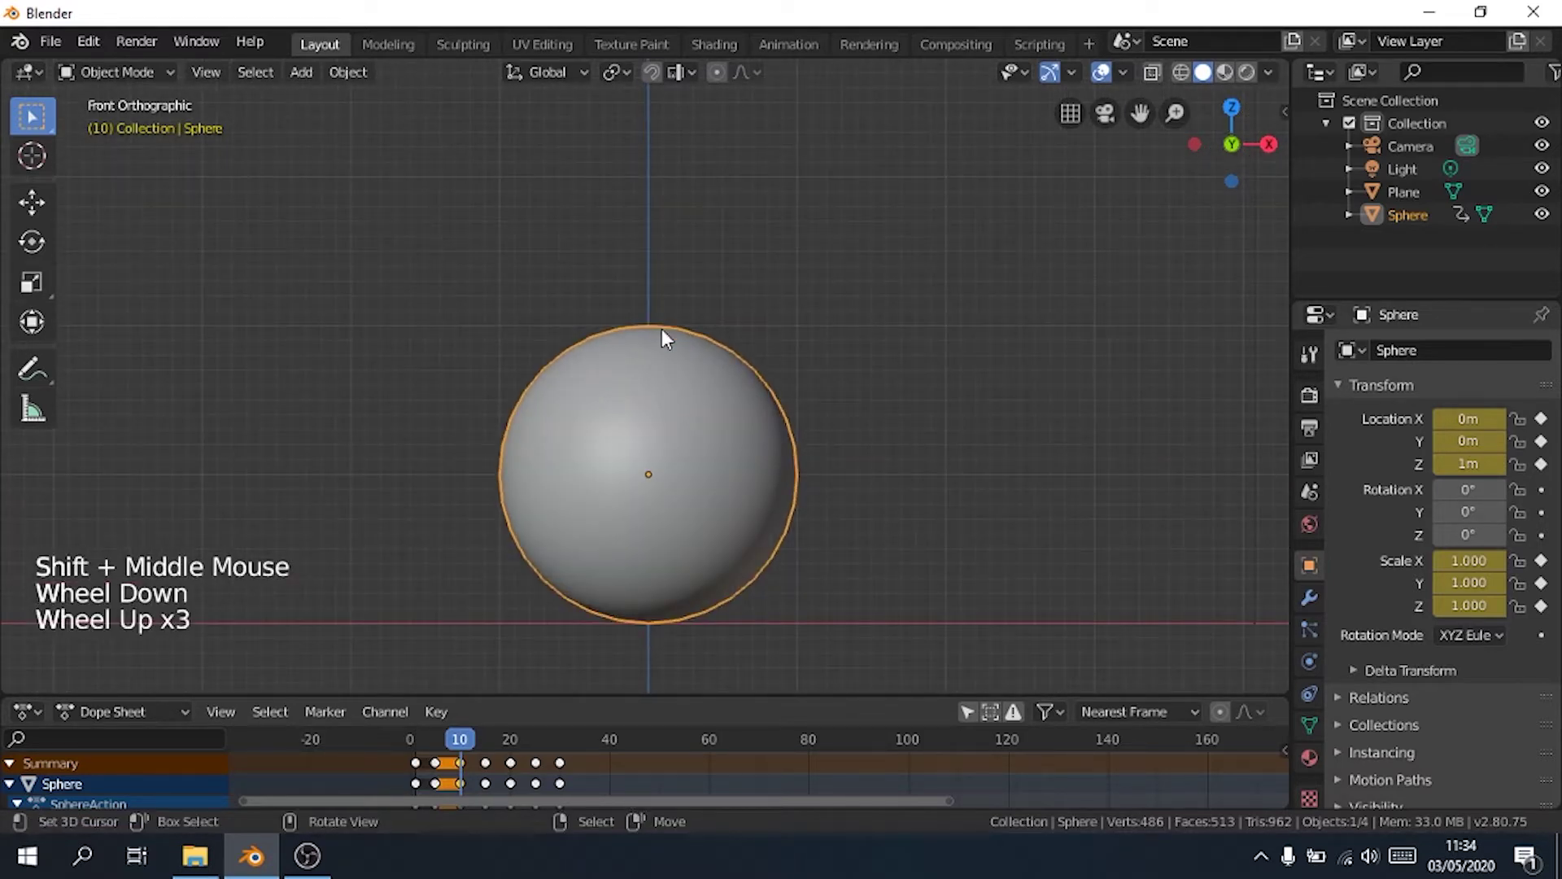
key("shift")
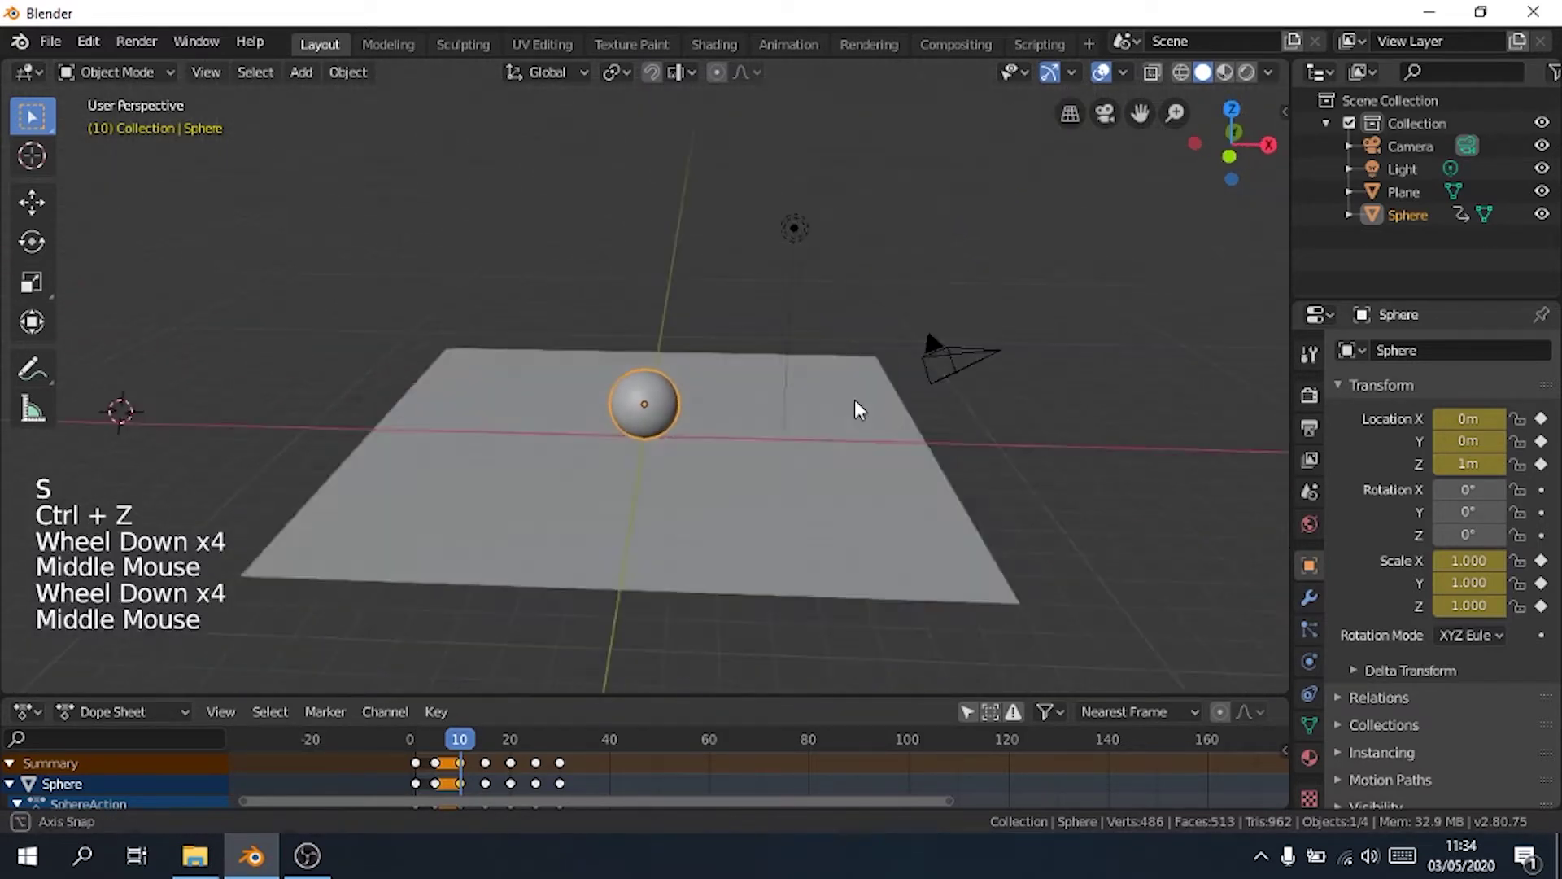
- Set the transform pivot point to 3D Cursor
left_click(615, 72)
left_click(602, 163)
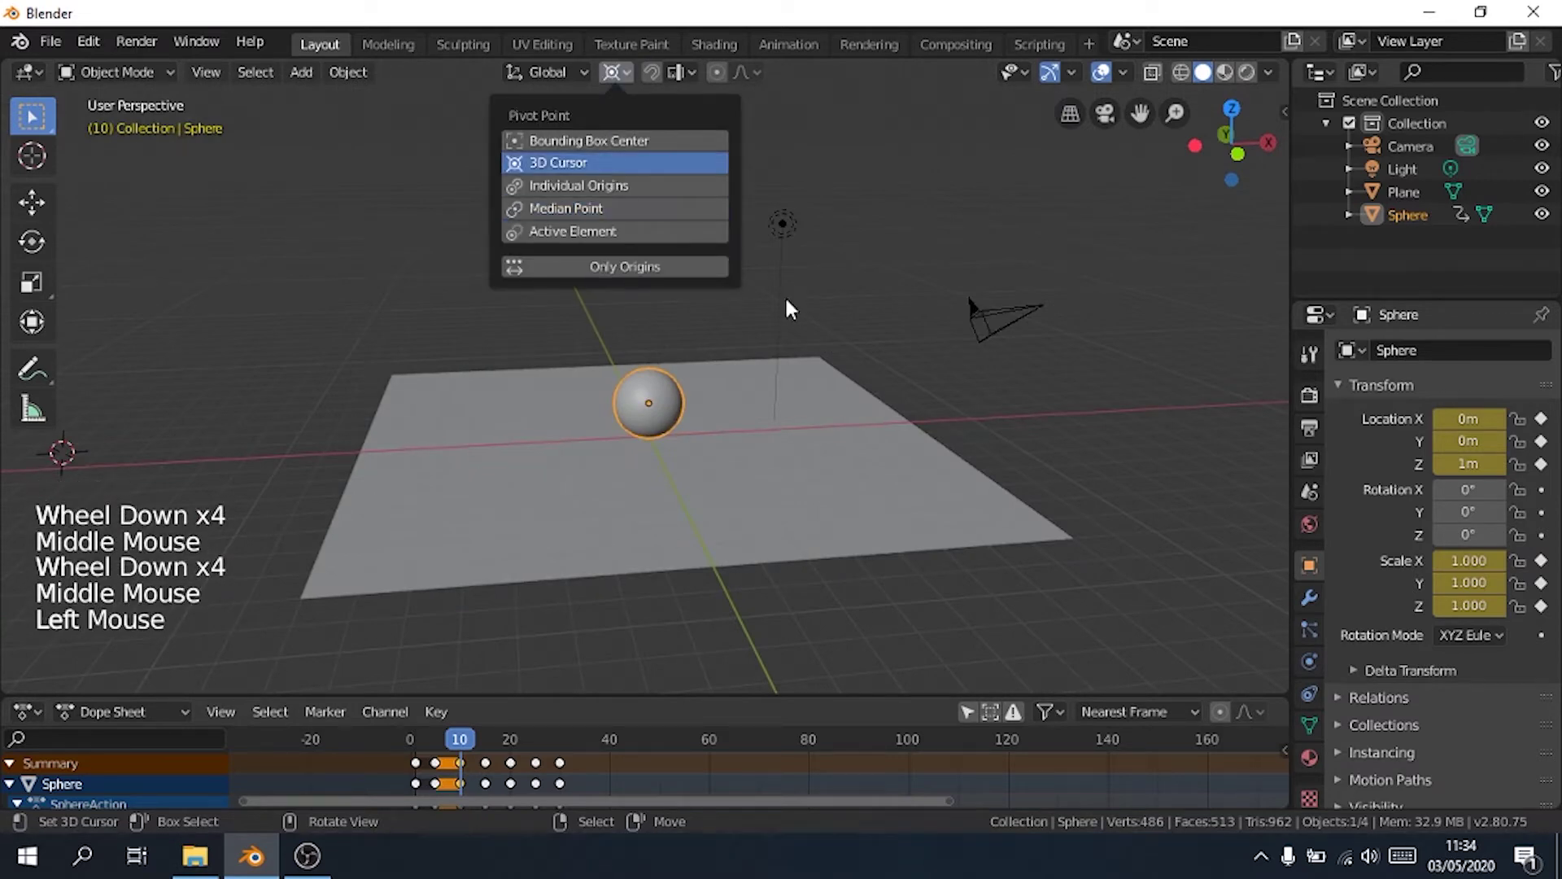
scroll(692, 334, "up", 5)
scroll(555, 338, "down", 4)
middle_click_drag(691, 335, 640, 398)
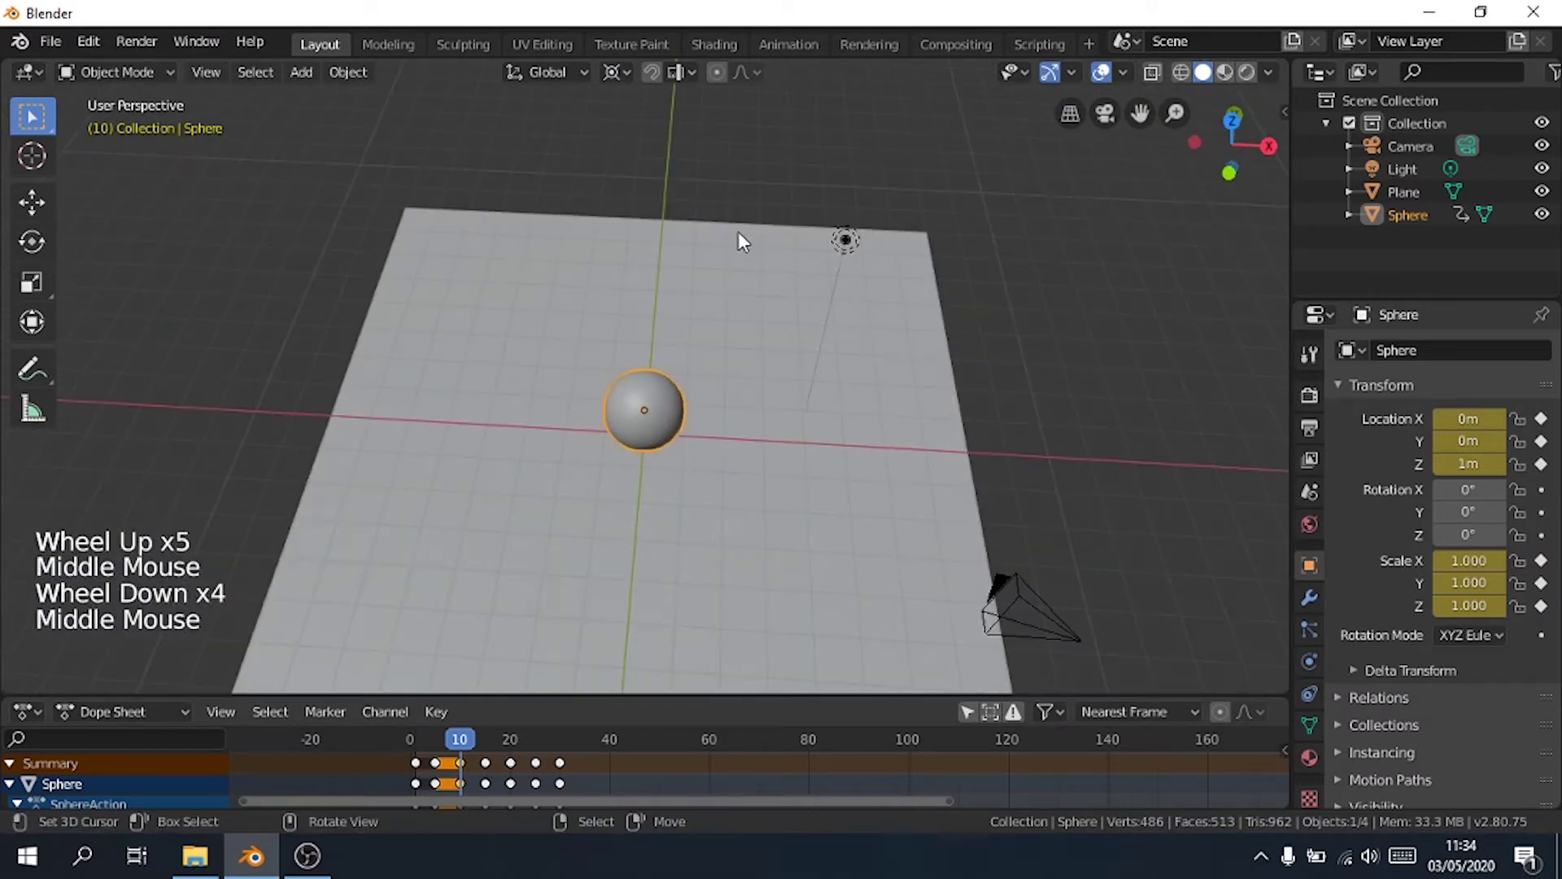
- Reset the 3D cursor to the world origin, at the base of the sphere
left_click(613, 71)
scroll(870, 332, "down", 2)
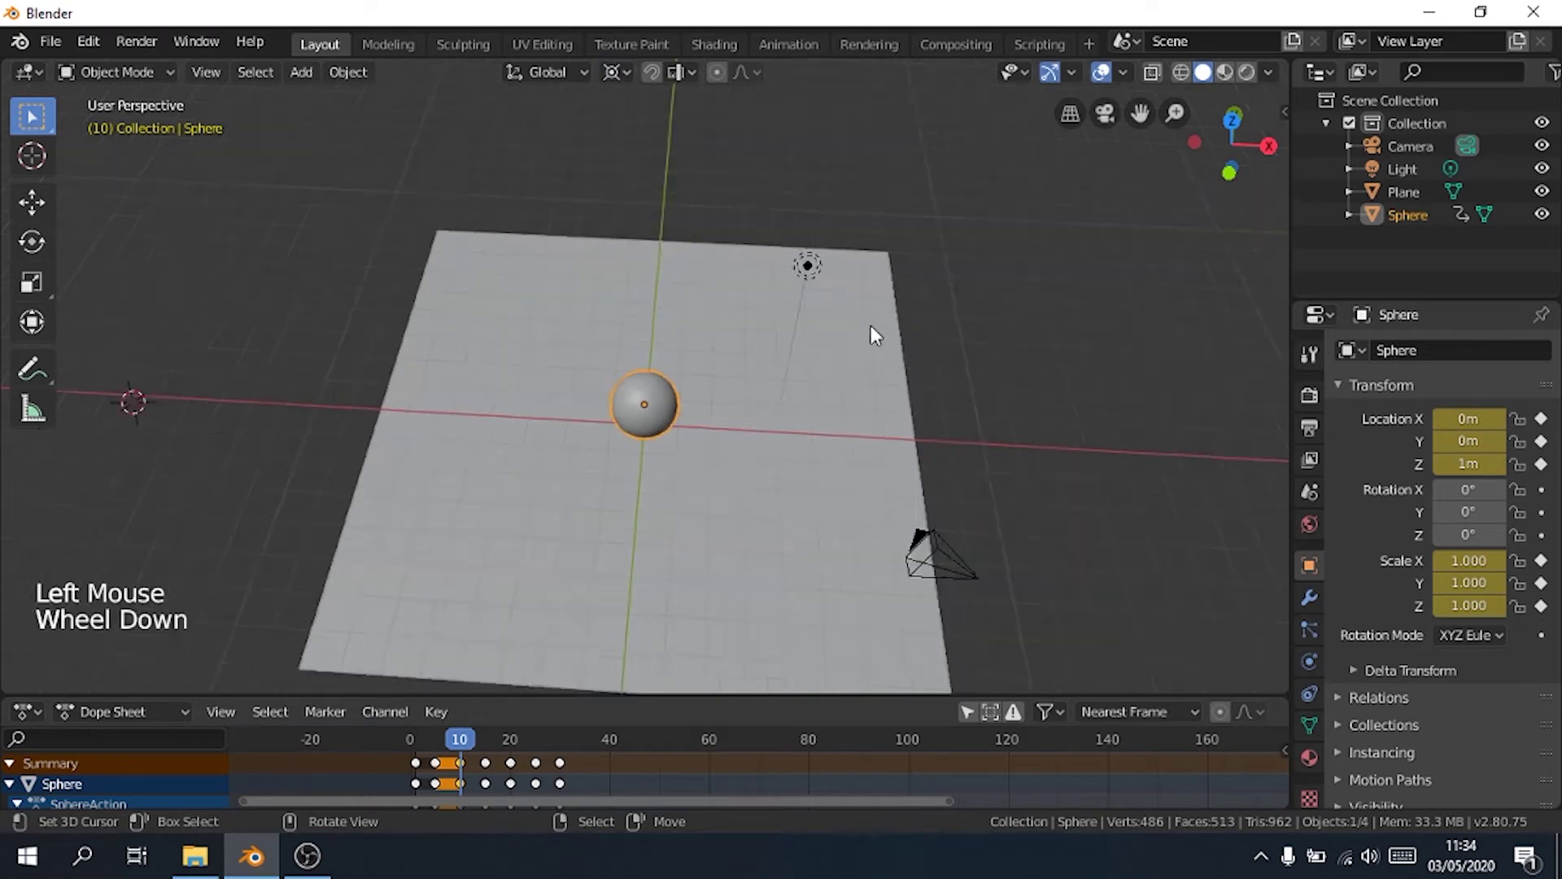
scroll(792, 265, "up", 3)
middle_click_drag(870, 331, 830, 325)
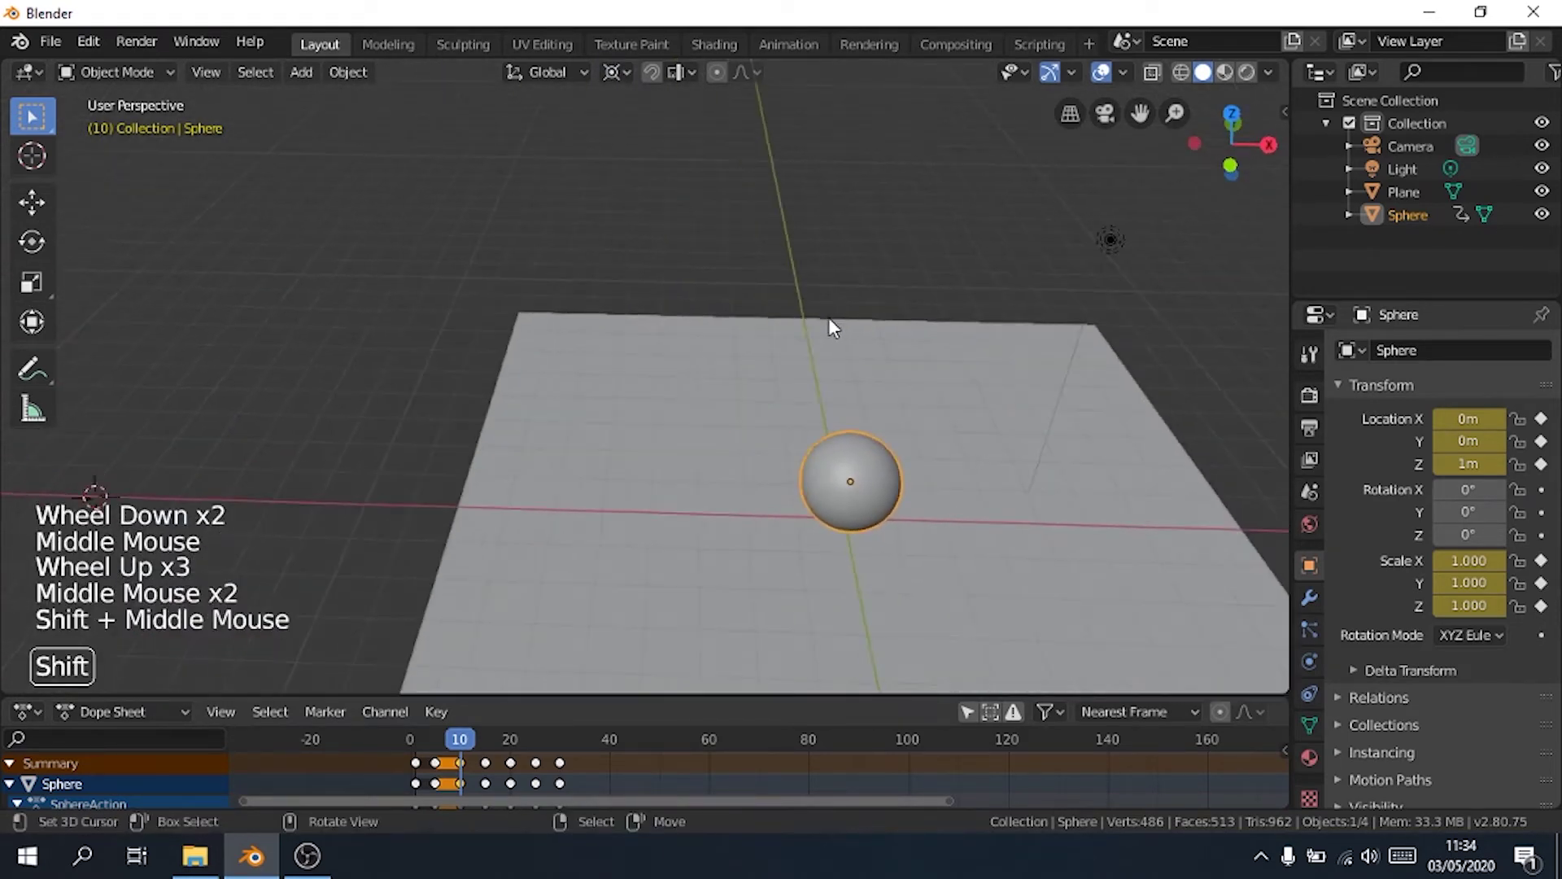
scroll(442, 446, "down", 2)
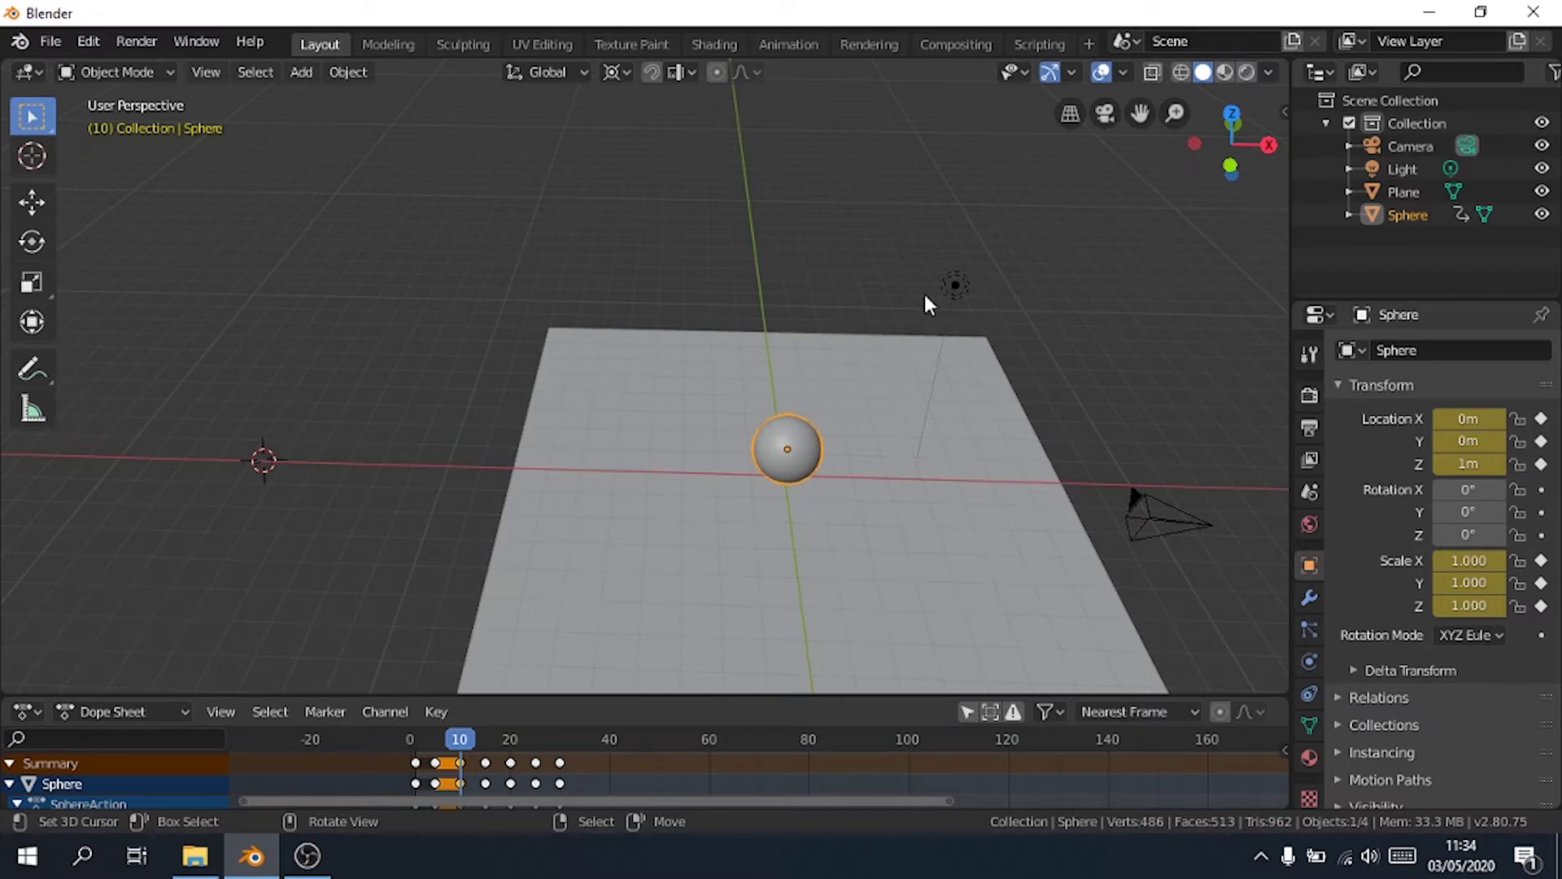
key("shift+c")
scroll(764, 333, "up", 6)
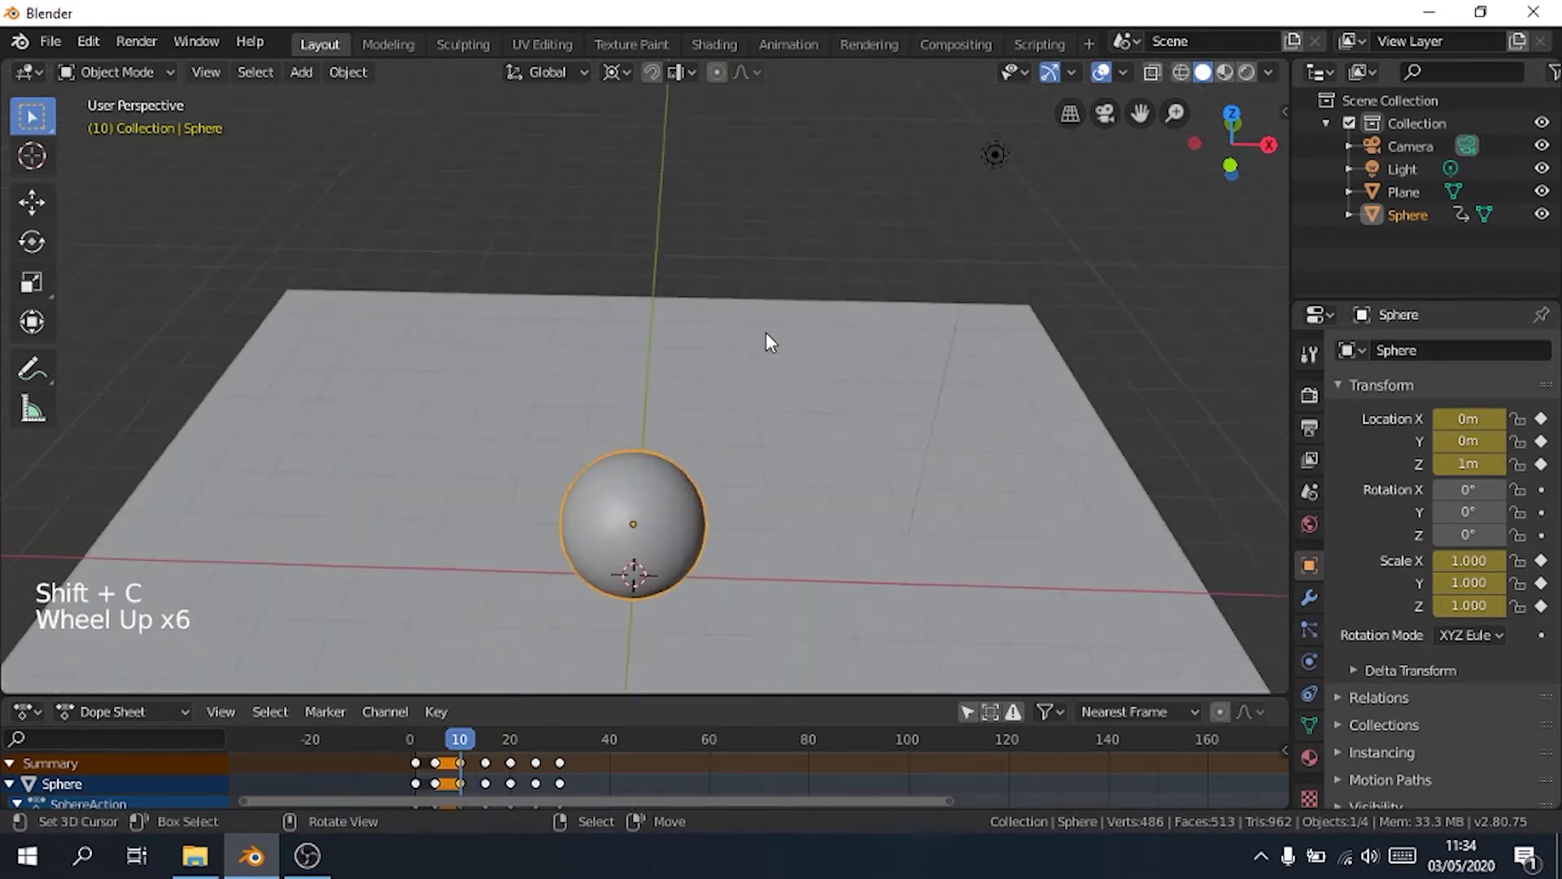
- Switch back to front view and frame the sphere close up with the 3D cursor at its base
key("KP_1")
middle_click_drag(760, 463, 749, 310, "shift")
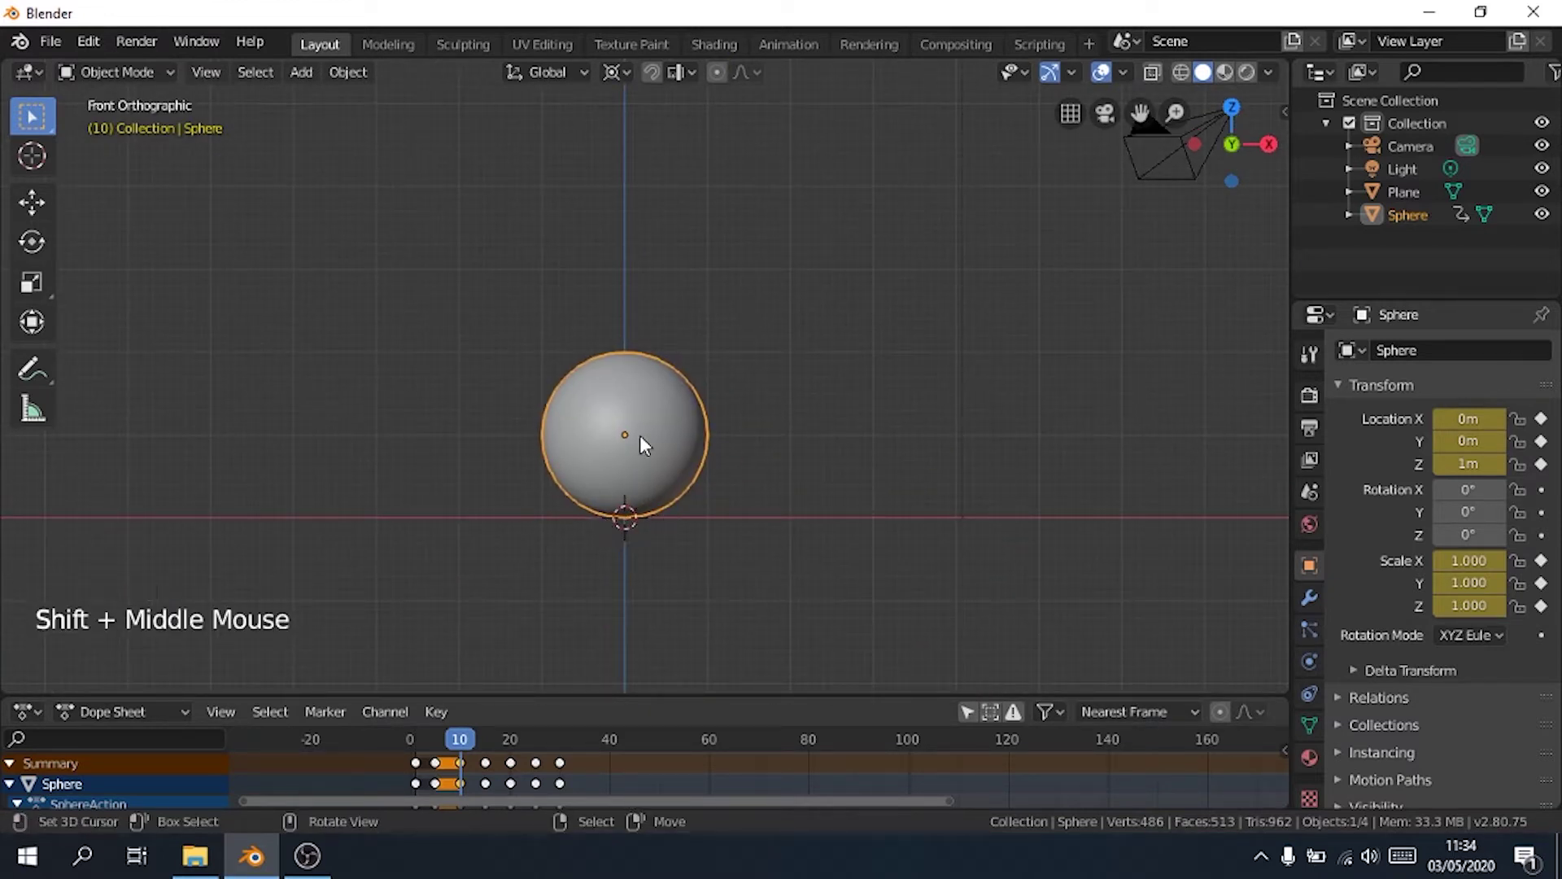
scroll(634, 432, "up", 3)
middle_click_drag(632, 430, 704, 329, "shift")
scroll(754, 287, "down", 3)
scroll(913, 254, "up", 4)
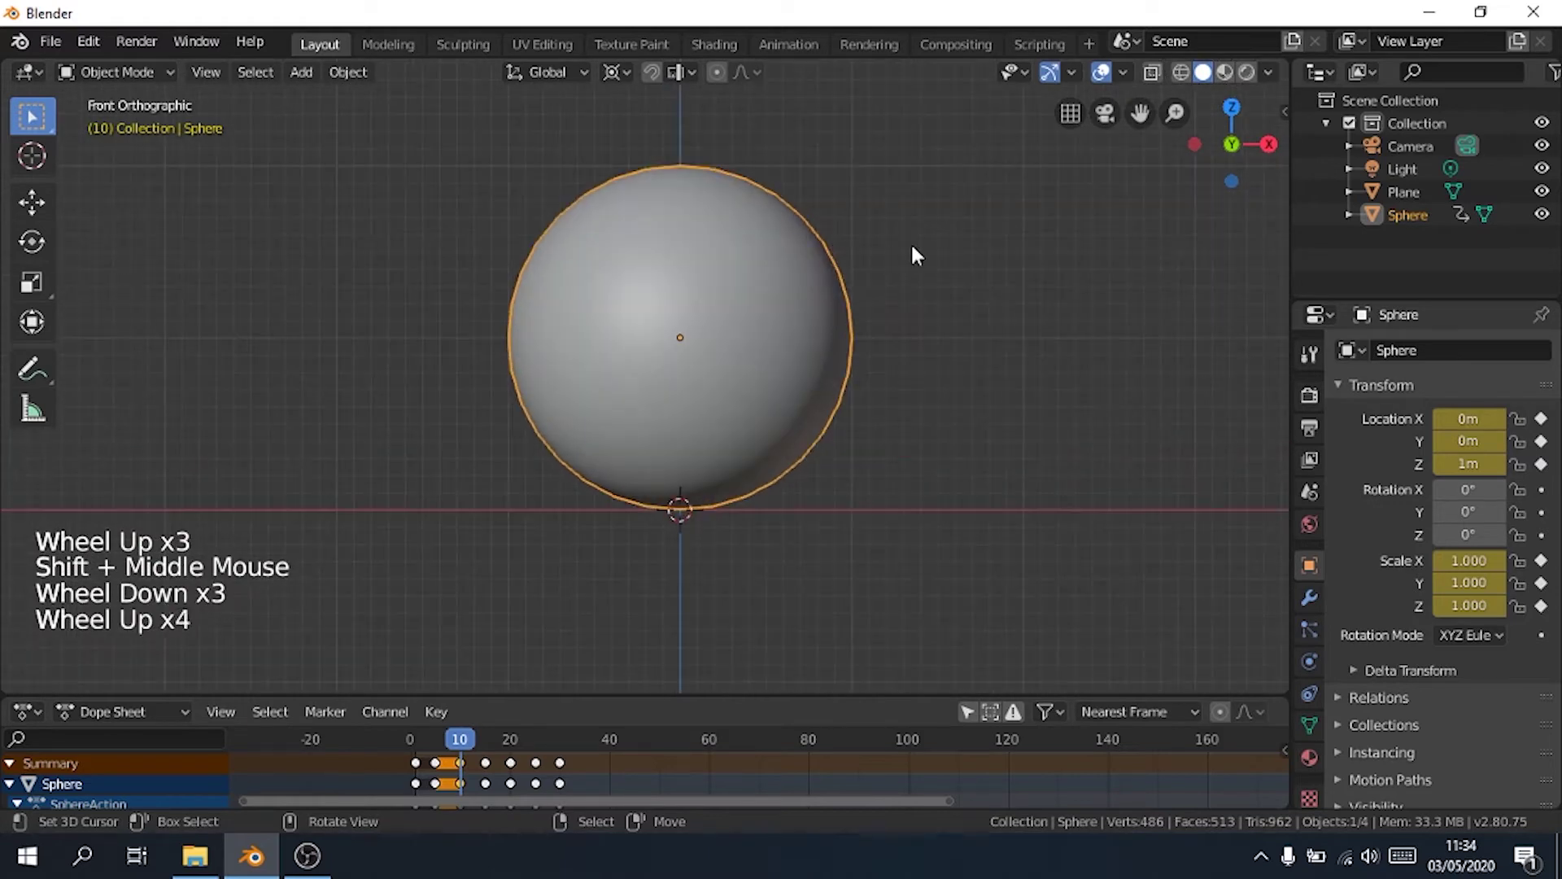
- Squash the sphere along Z to a scale of about 0.618 at frame 10 and insert a Scaling keyframe
key("s")
key("z")
left_click(790, 324)
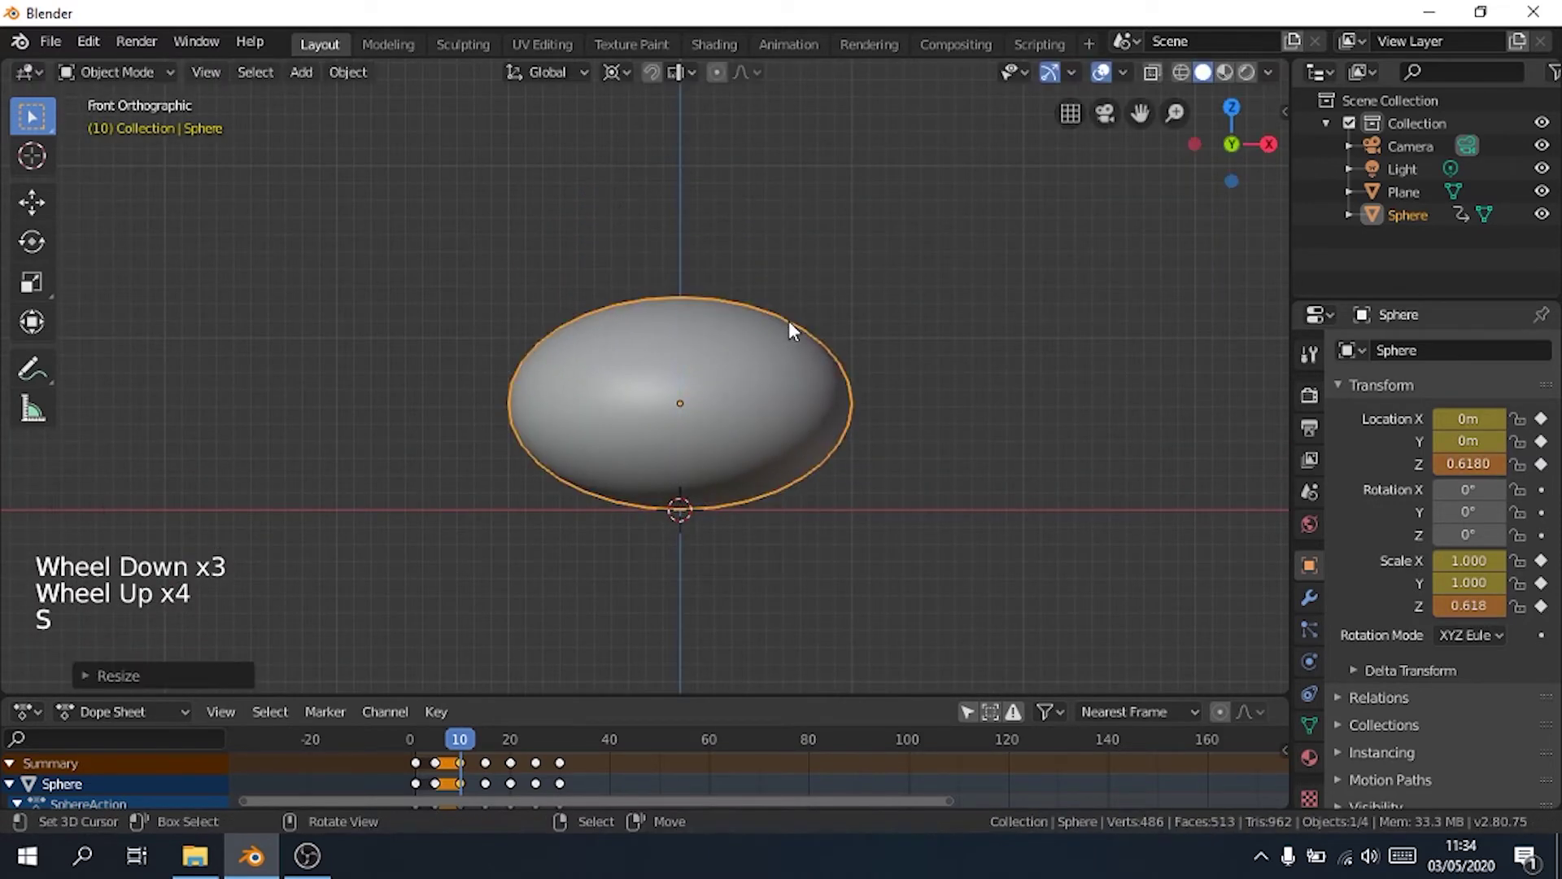
key("i")
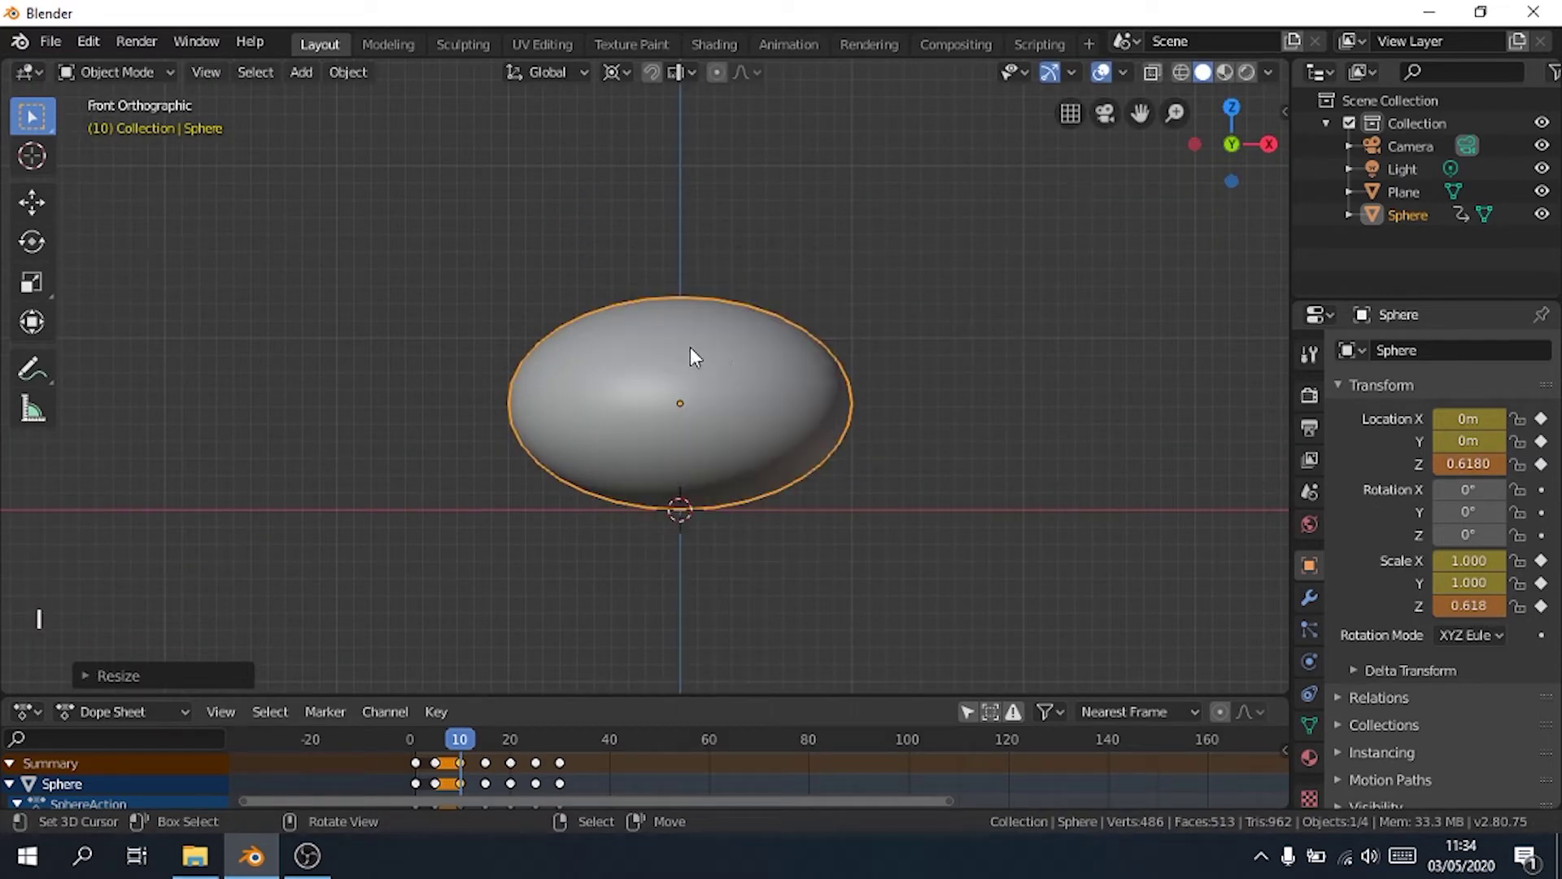
key("i")
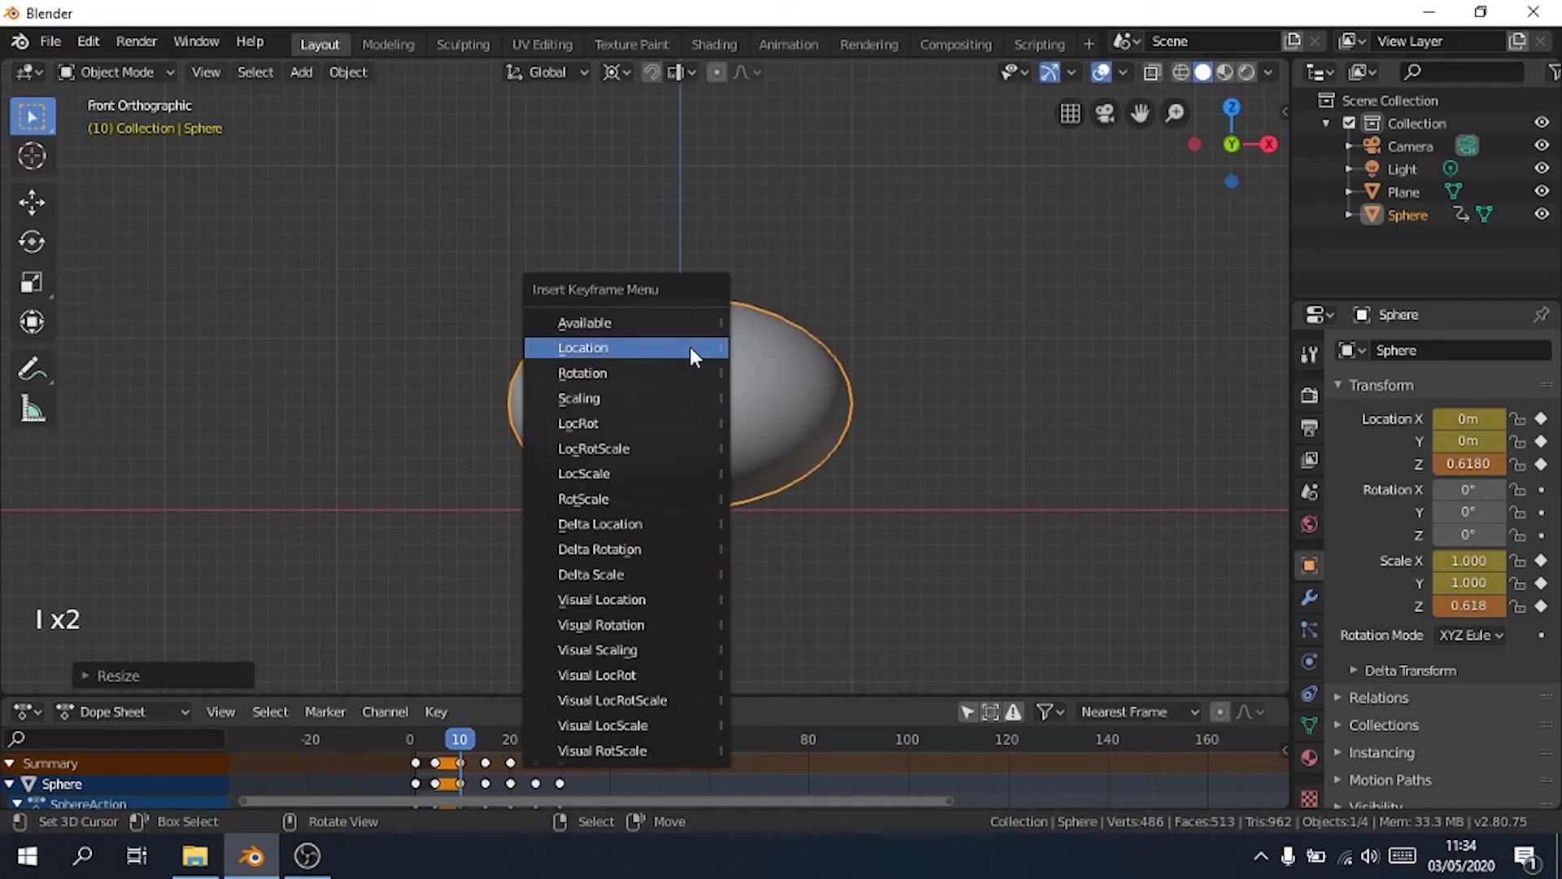
left_click(673, 398)
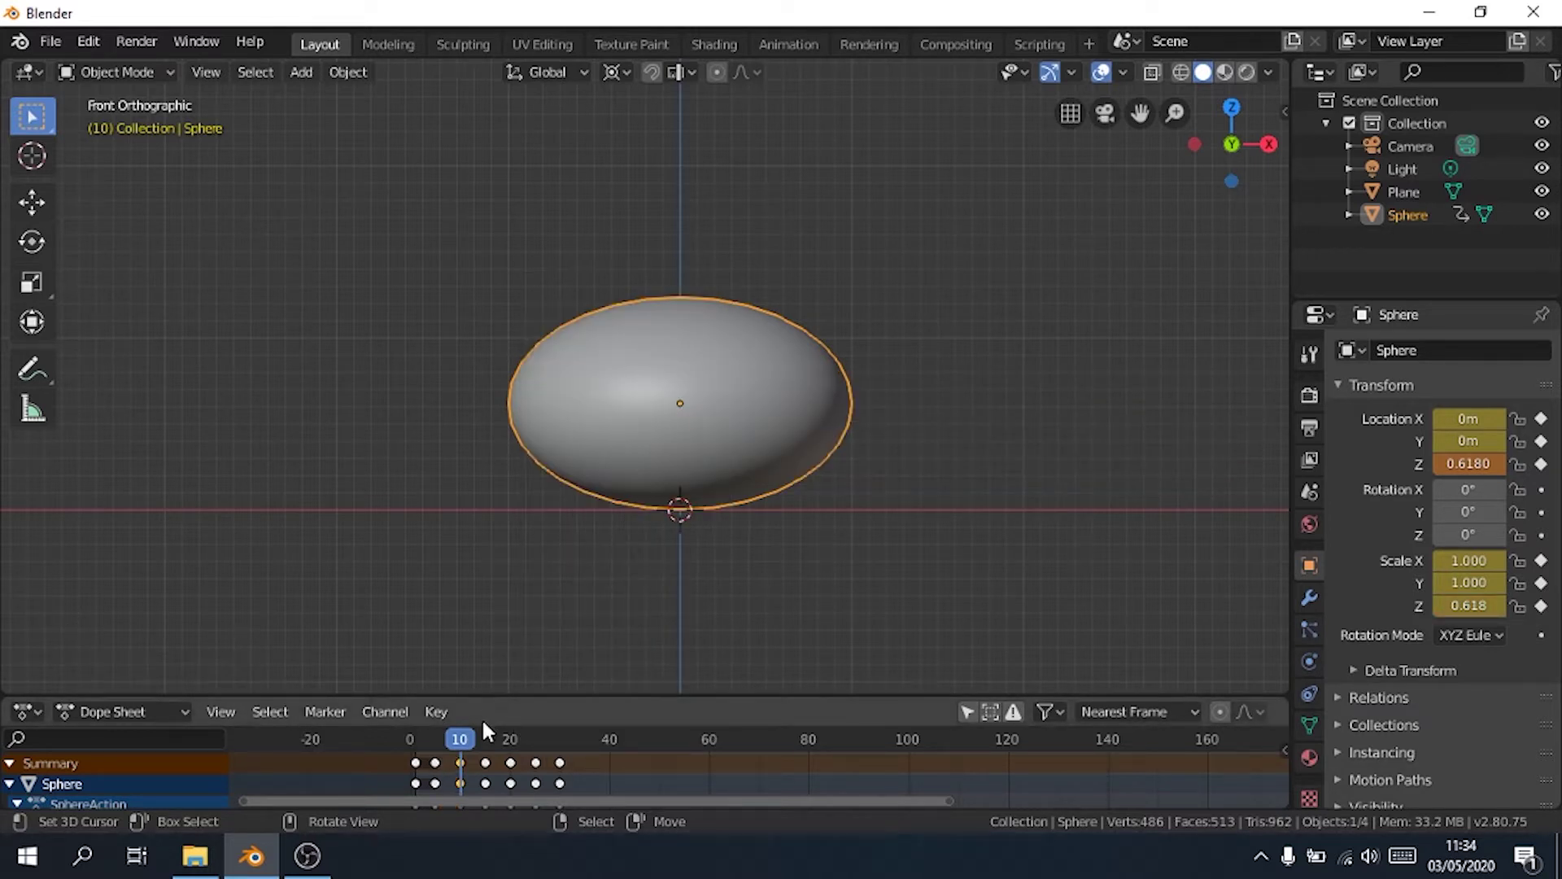
- Play the animation from frame 0 to check the squash at frame 10
left_click(410, 738)
scroll(890, 296, "down", 4)
key("space")
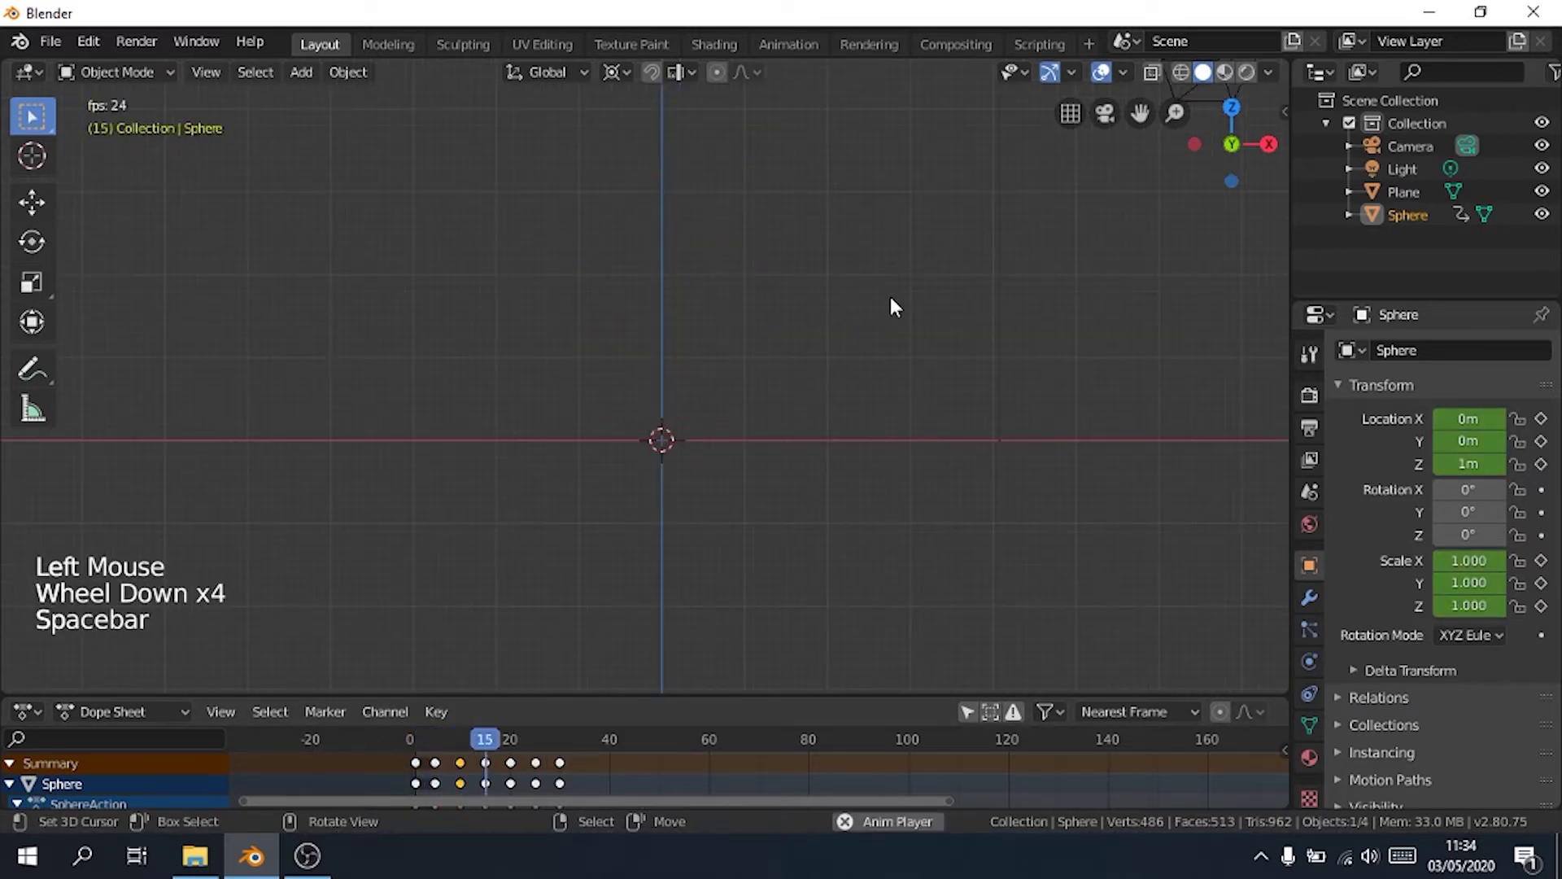
key("space")
- At frame 10, lower the squashed sphere along Z to about 0.6227 m so it rests on the floor, and keyframe its location
left_click(460, 761)
scroll(809, 332, "up", 5)
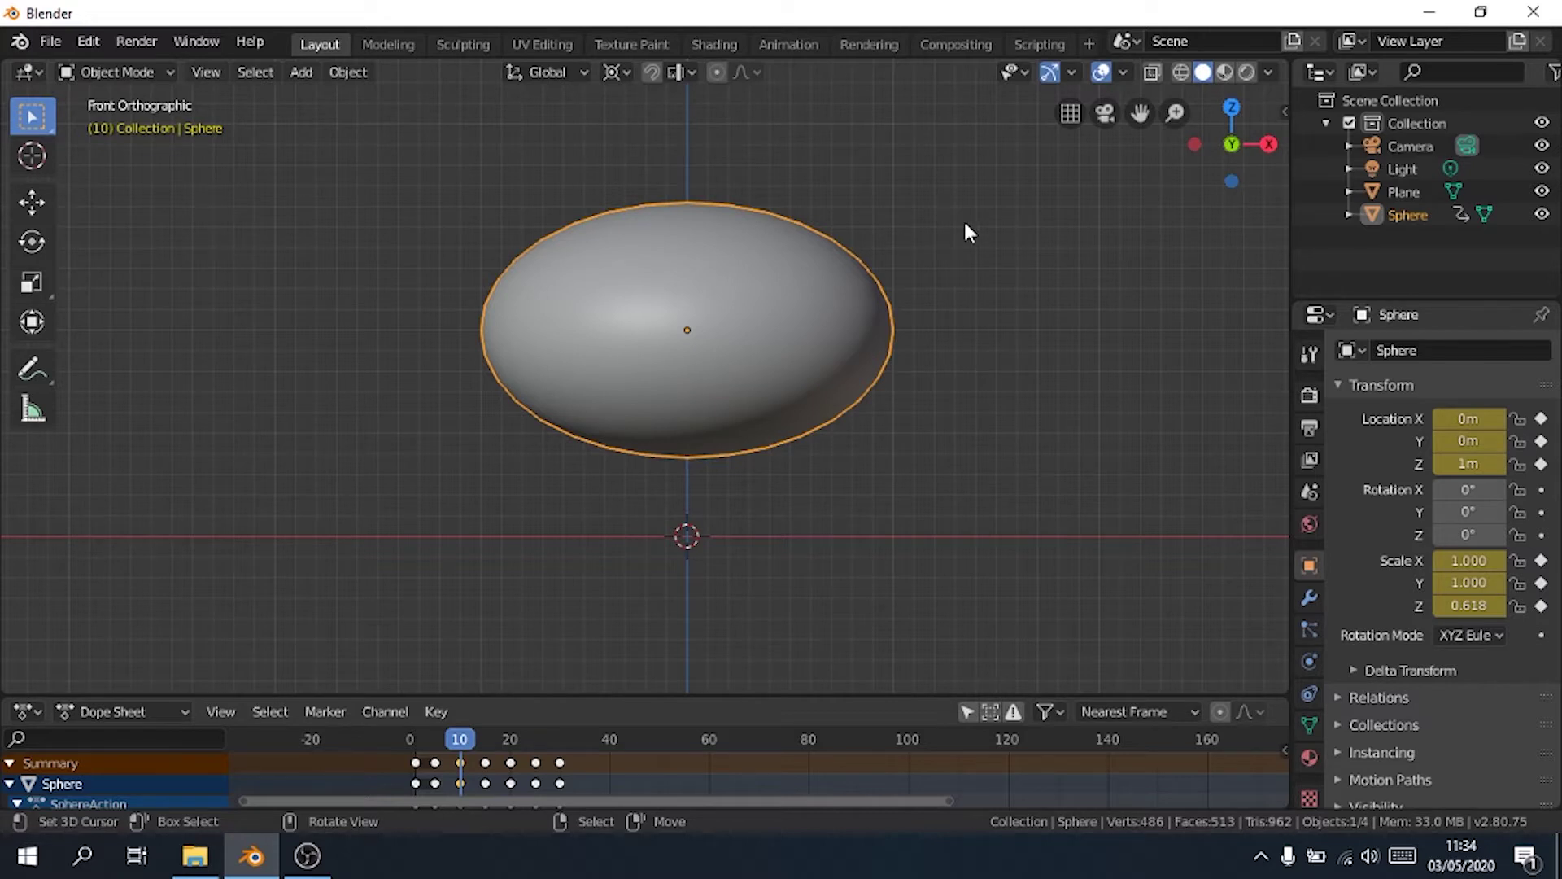
key("g")
key("z")
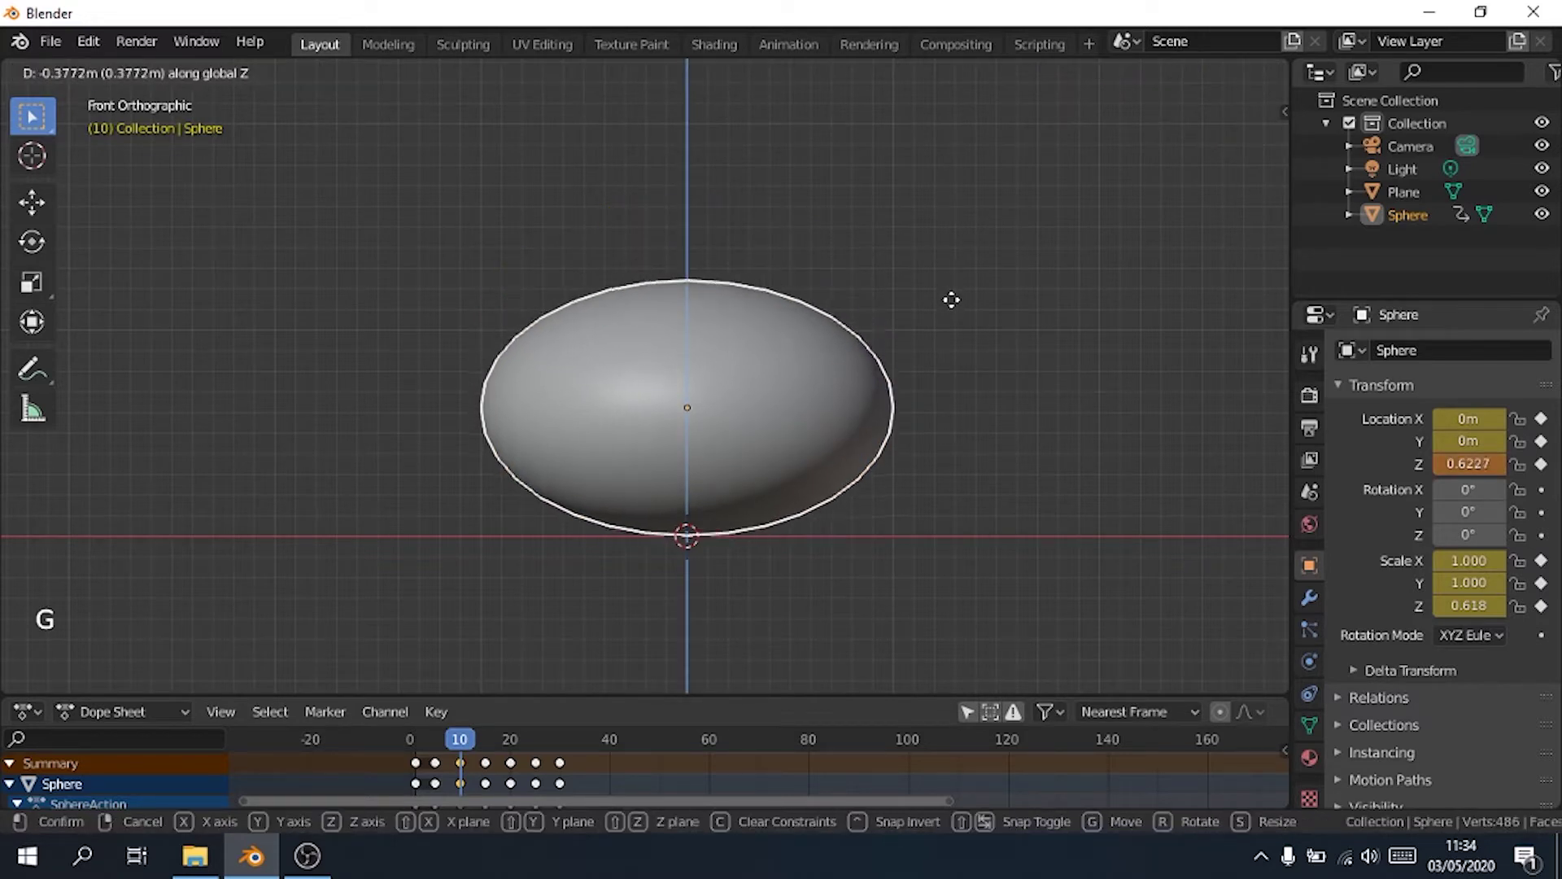
left_click(952, 296)
left_click(1542, 466)
- Replay the bounce from frame 0 in close-up and wider views to check the sphere's contact with the floor
scroll(837, 236, "down", 6)
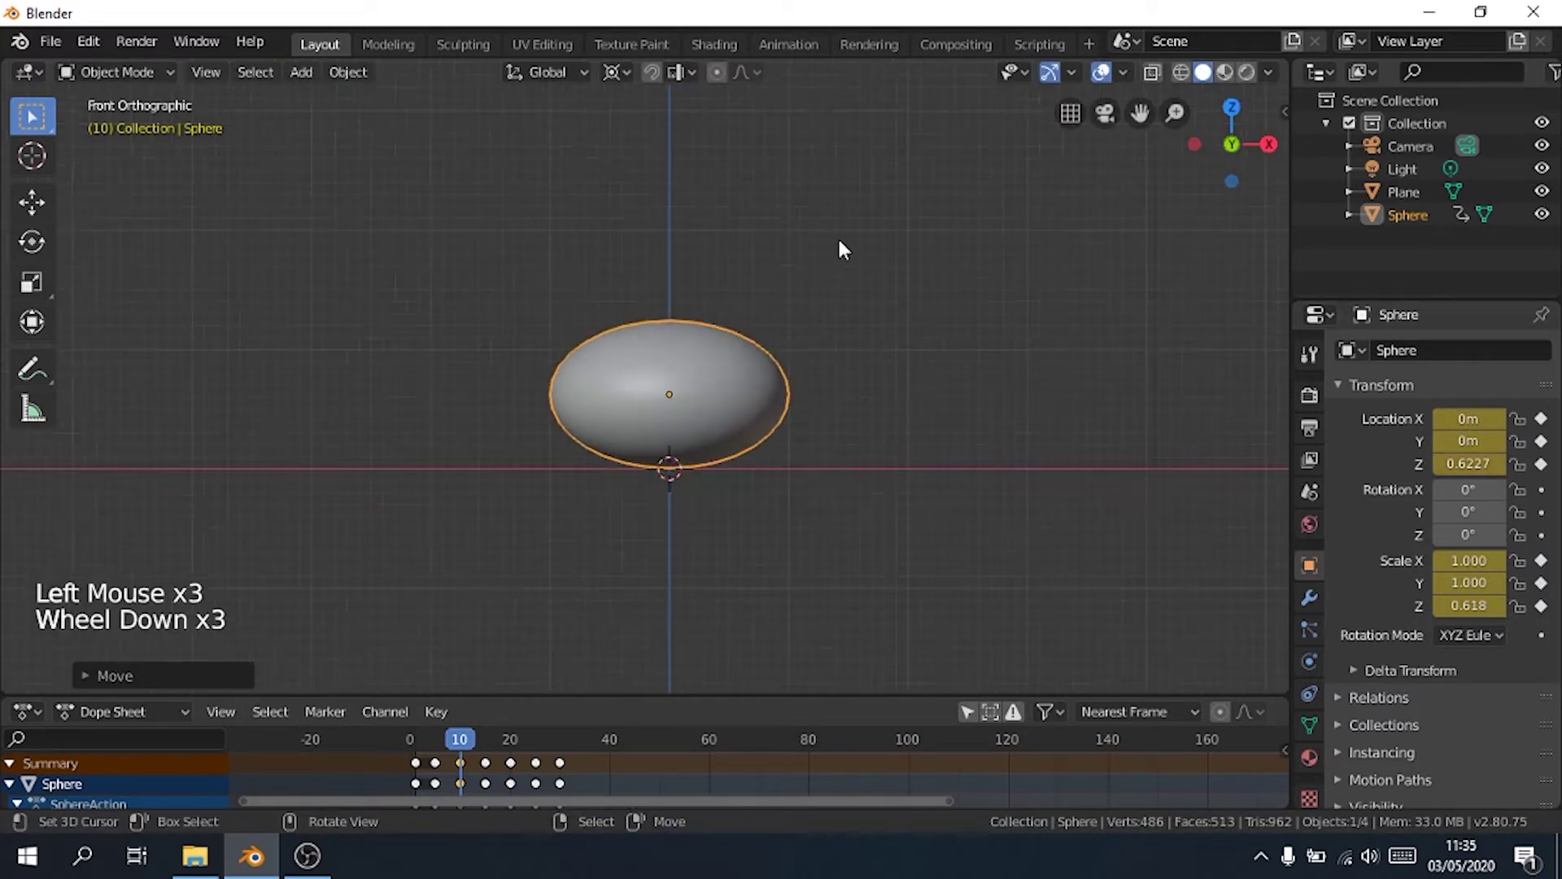
scroll(837, 236, "up", 6)
left_click(410, 740)
key("space")
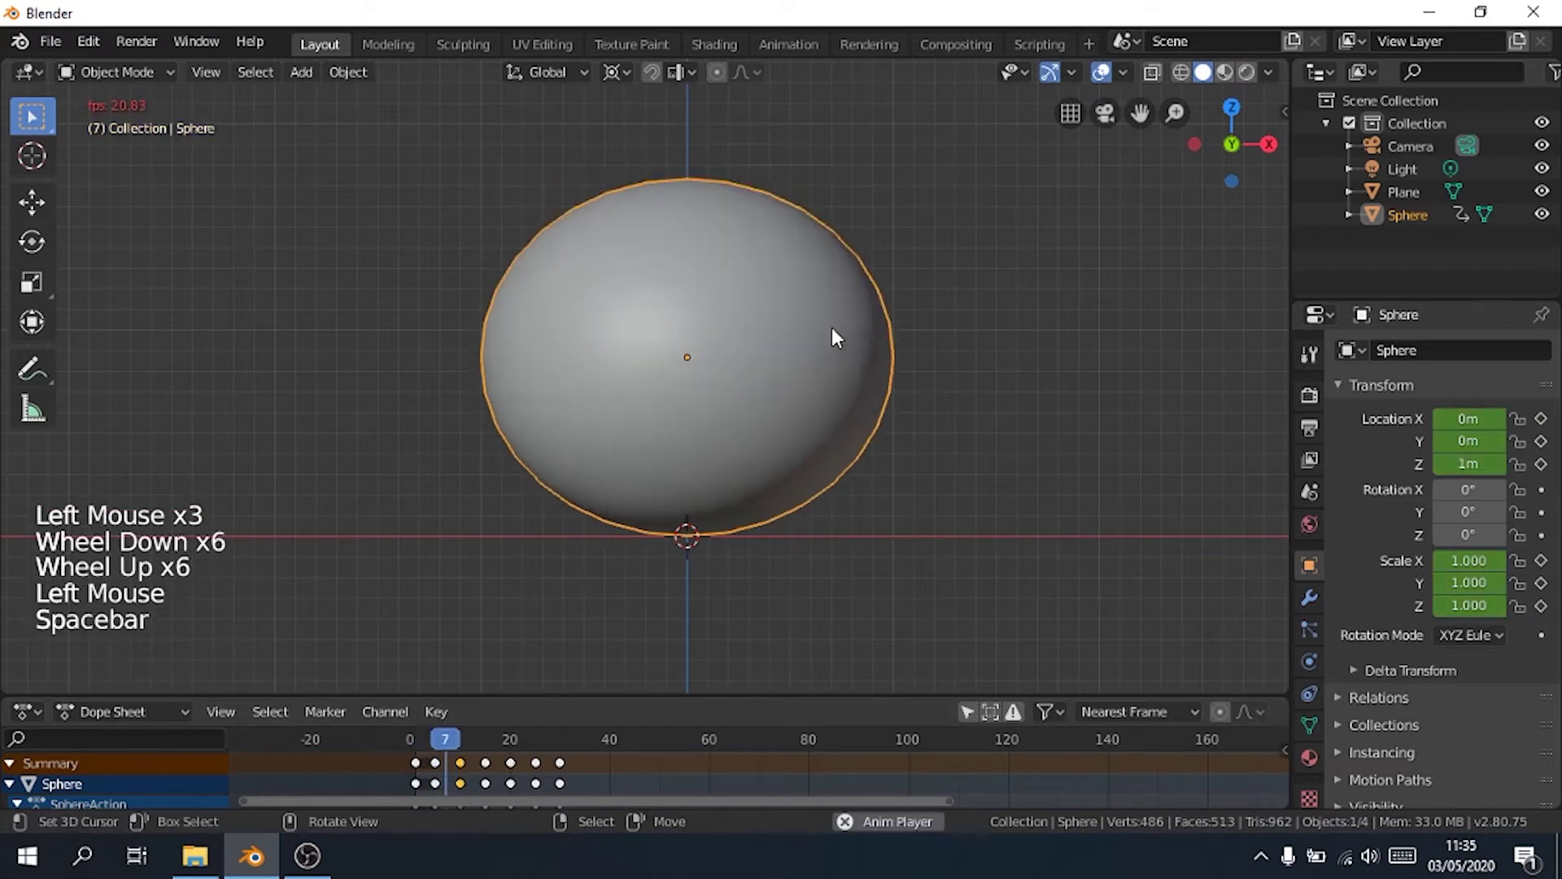
key("space")
scroll(797, 341, "down", 6)
scroll(797, 340, "up", 6)
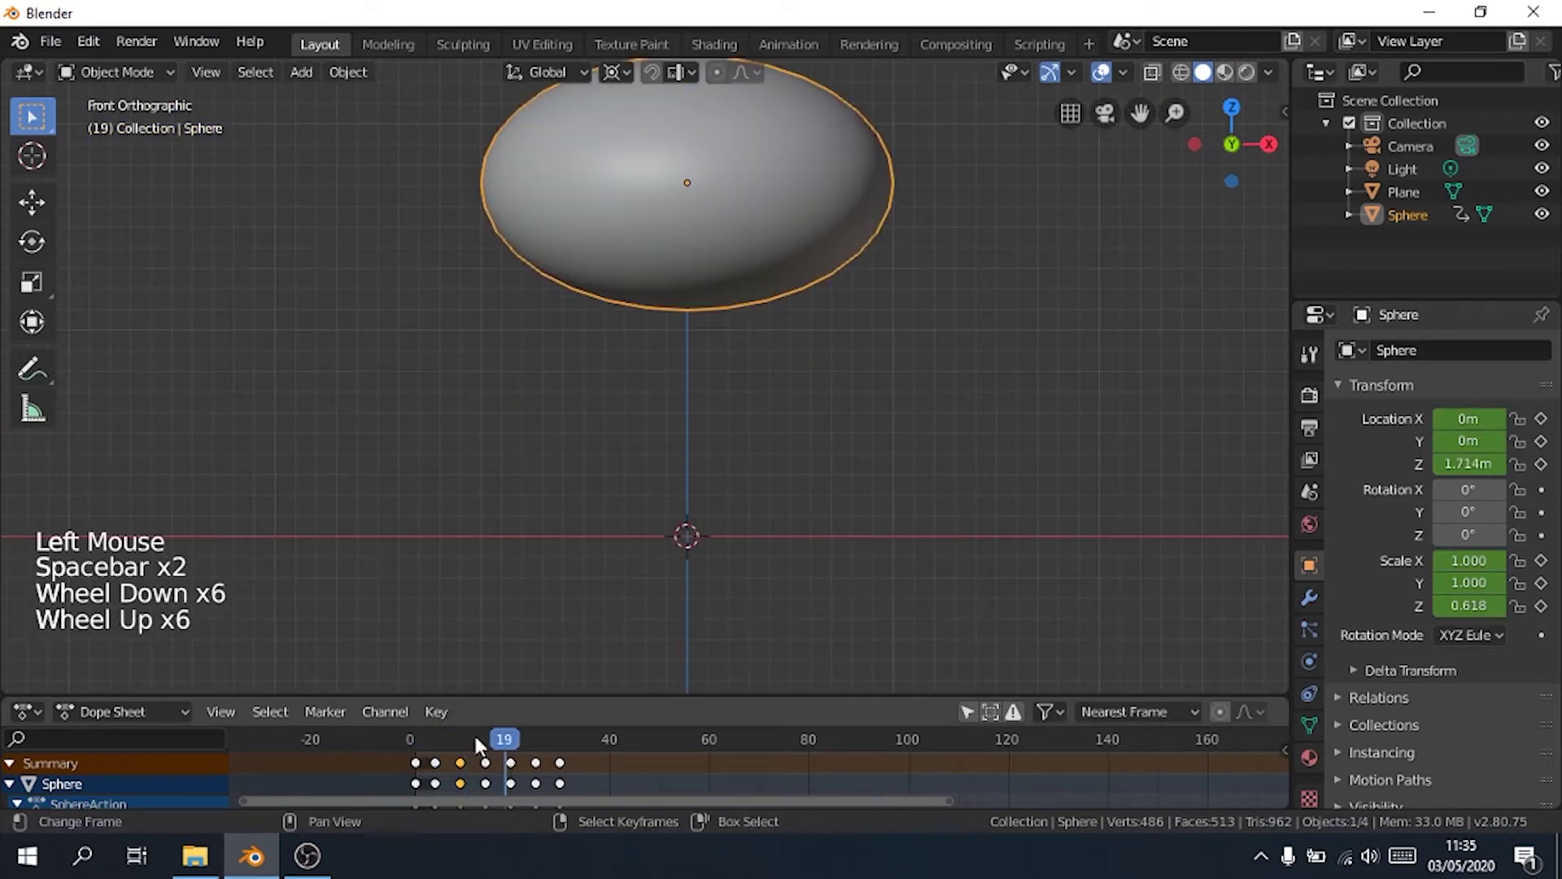
left_click(409, 739)
scroll(765, 322, "down", 4)
key("space")
key("space")
- Set the current frame to 10 and shift all keyframes from frame 15 onward 5 frames later
mouse_move(480, 747)
left_mouse_down()
mouse_move(442, 745)
mouse_move(464, 763)
left_mouse_up()
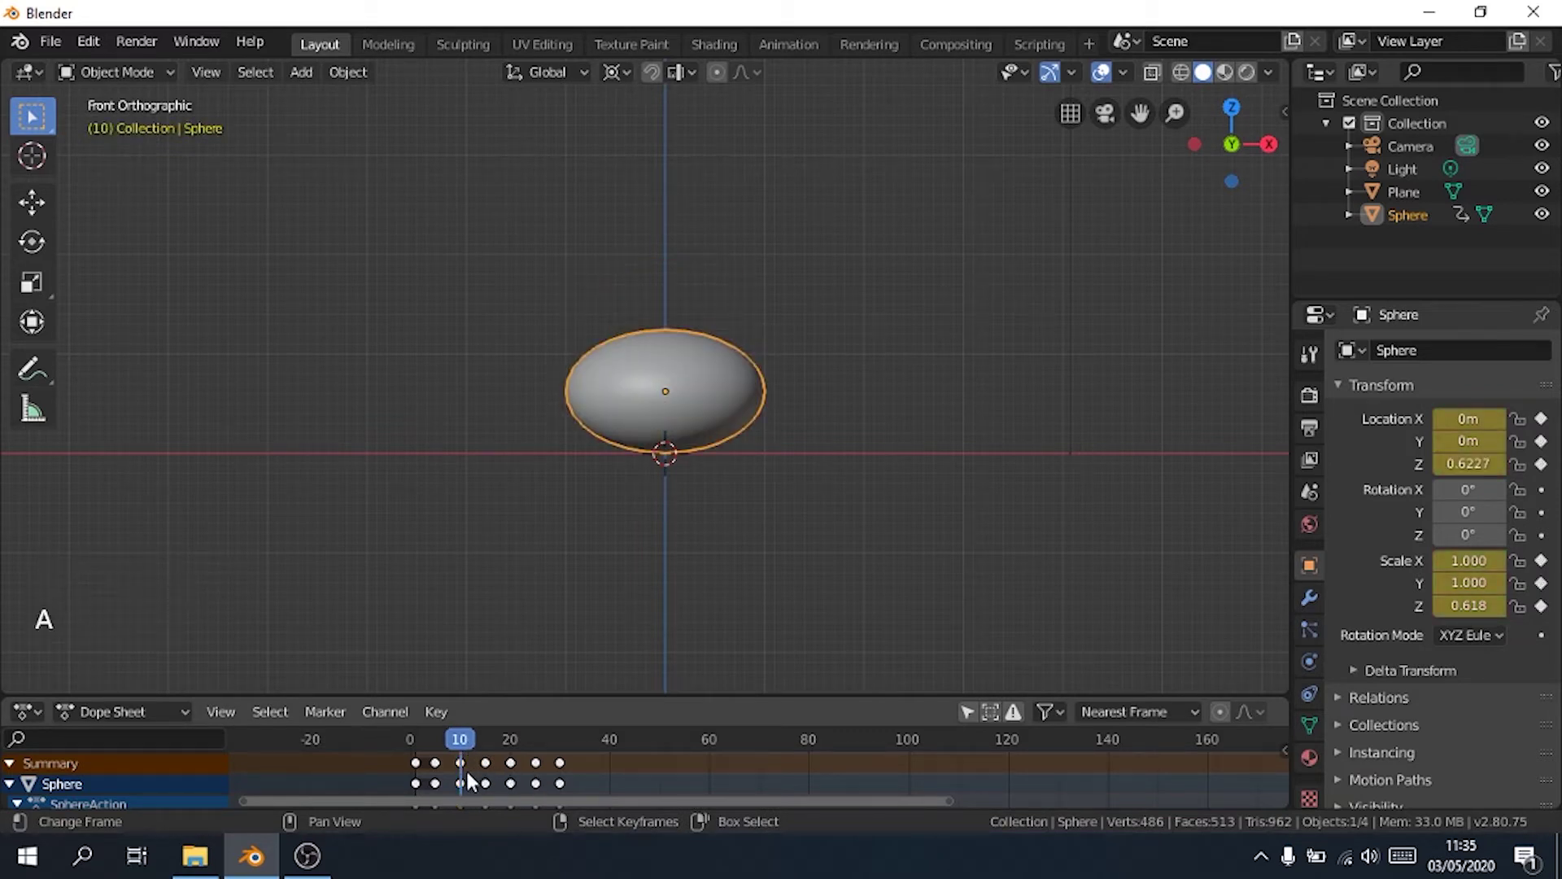
key("b")
left_click_drag(476, 751, 647, 807)
key("g")
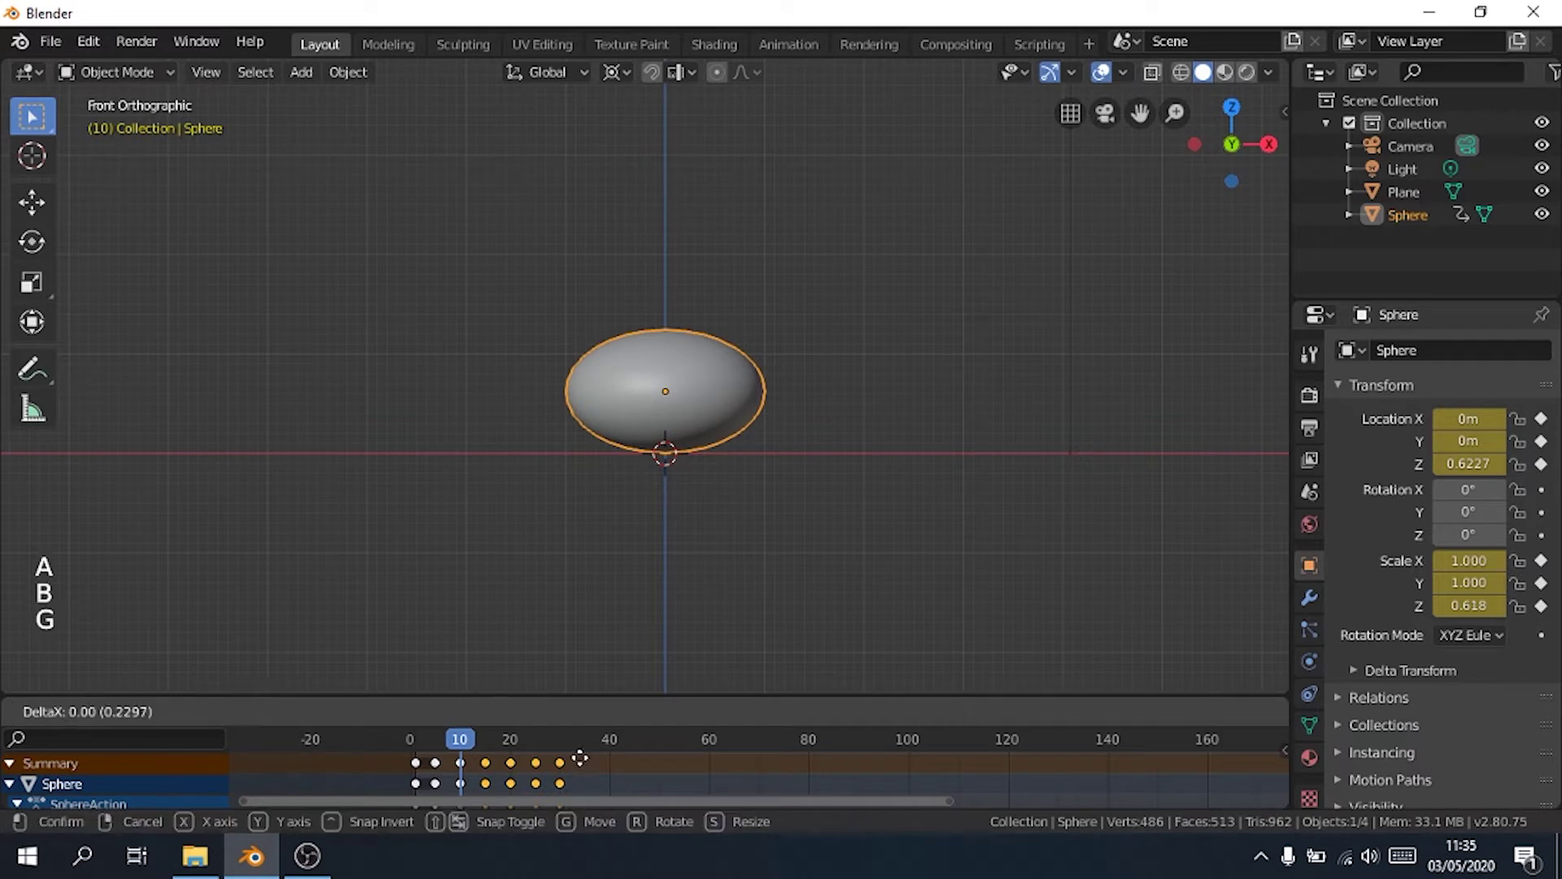
left_click(604, 758)
- Duplicate the sphere's frame 10 keyframes to frame 14 to hold the squash
right_click(462, 762)
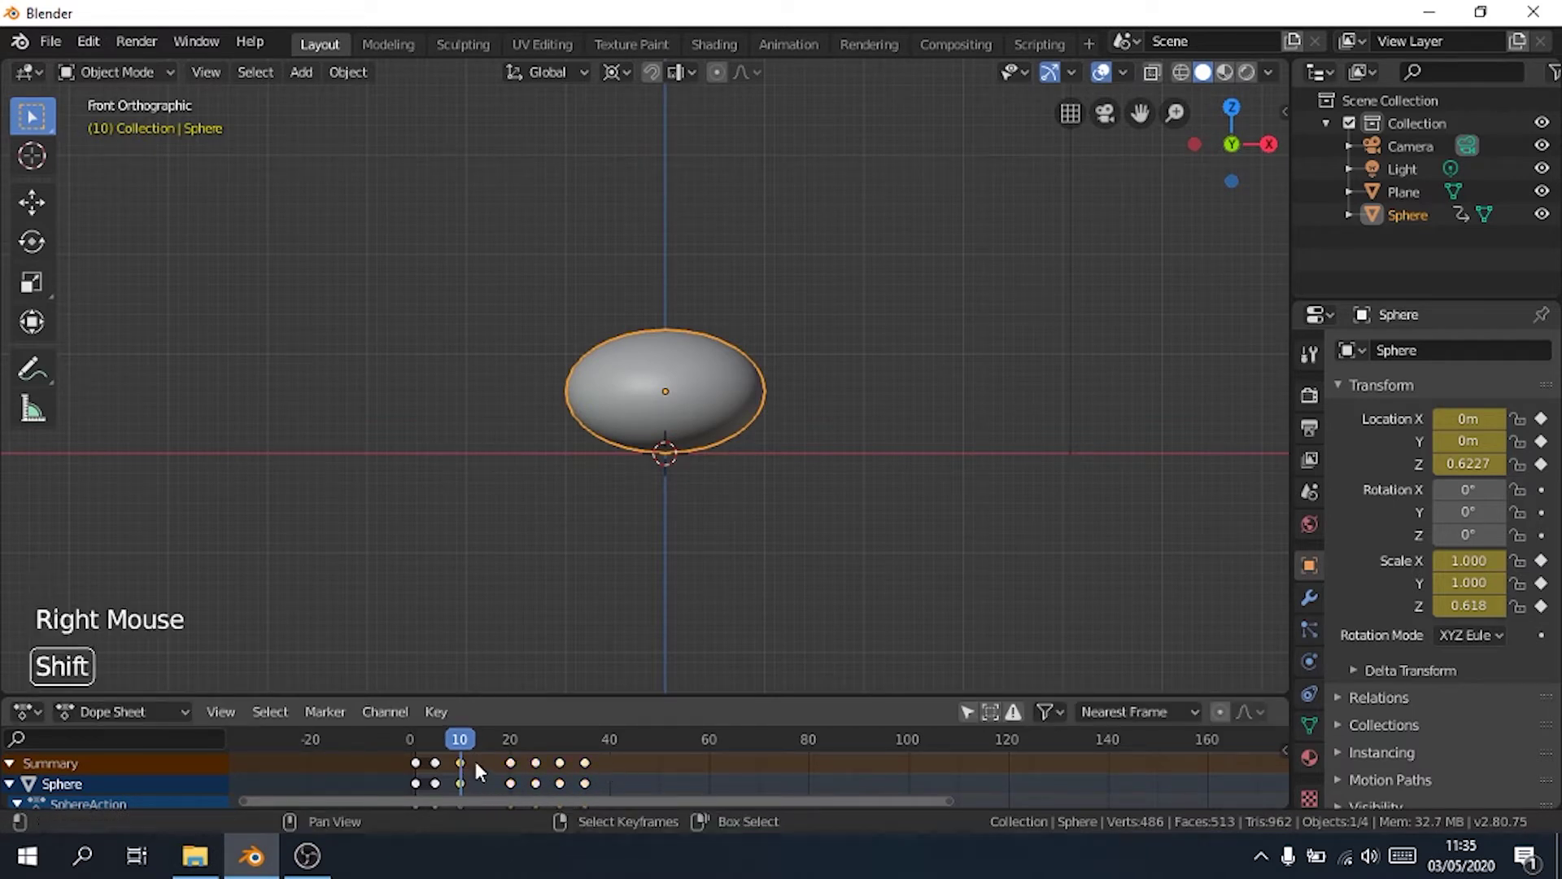
key("shift+d")
left_click(486, 759)
- Play the animation from frame 0 to check the held squash and the rise that follows
left_click(467, 742)
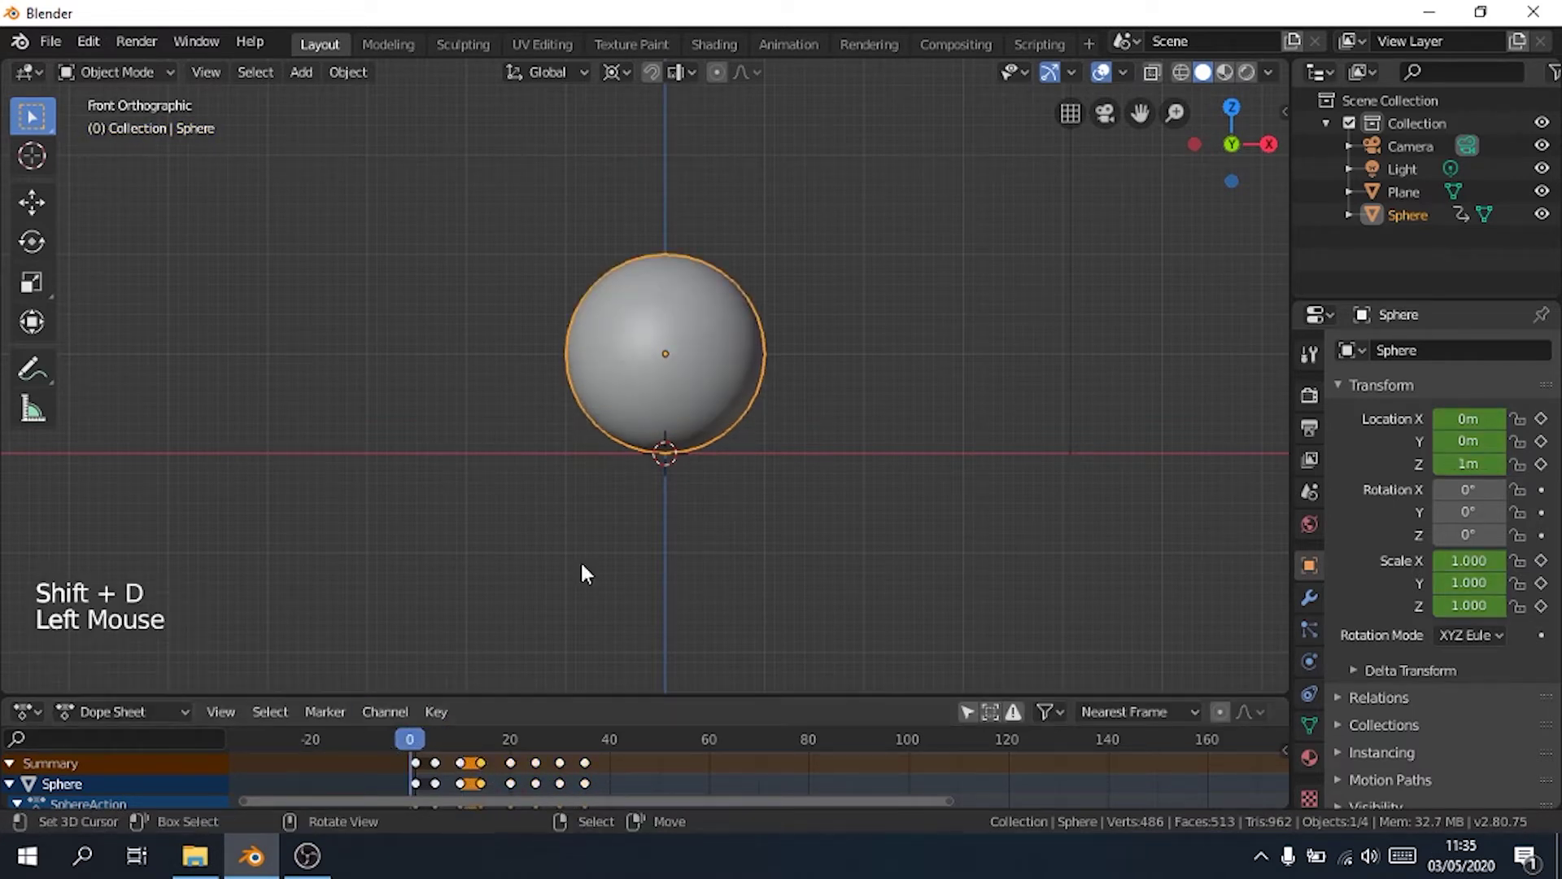
key("space")
key("space")
scroll(713, 470, "down", 7)
middle_click_drag(708, 427, 694, 499, "shift")
scroll(602, 534, "up", 1)
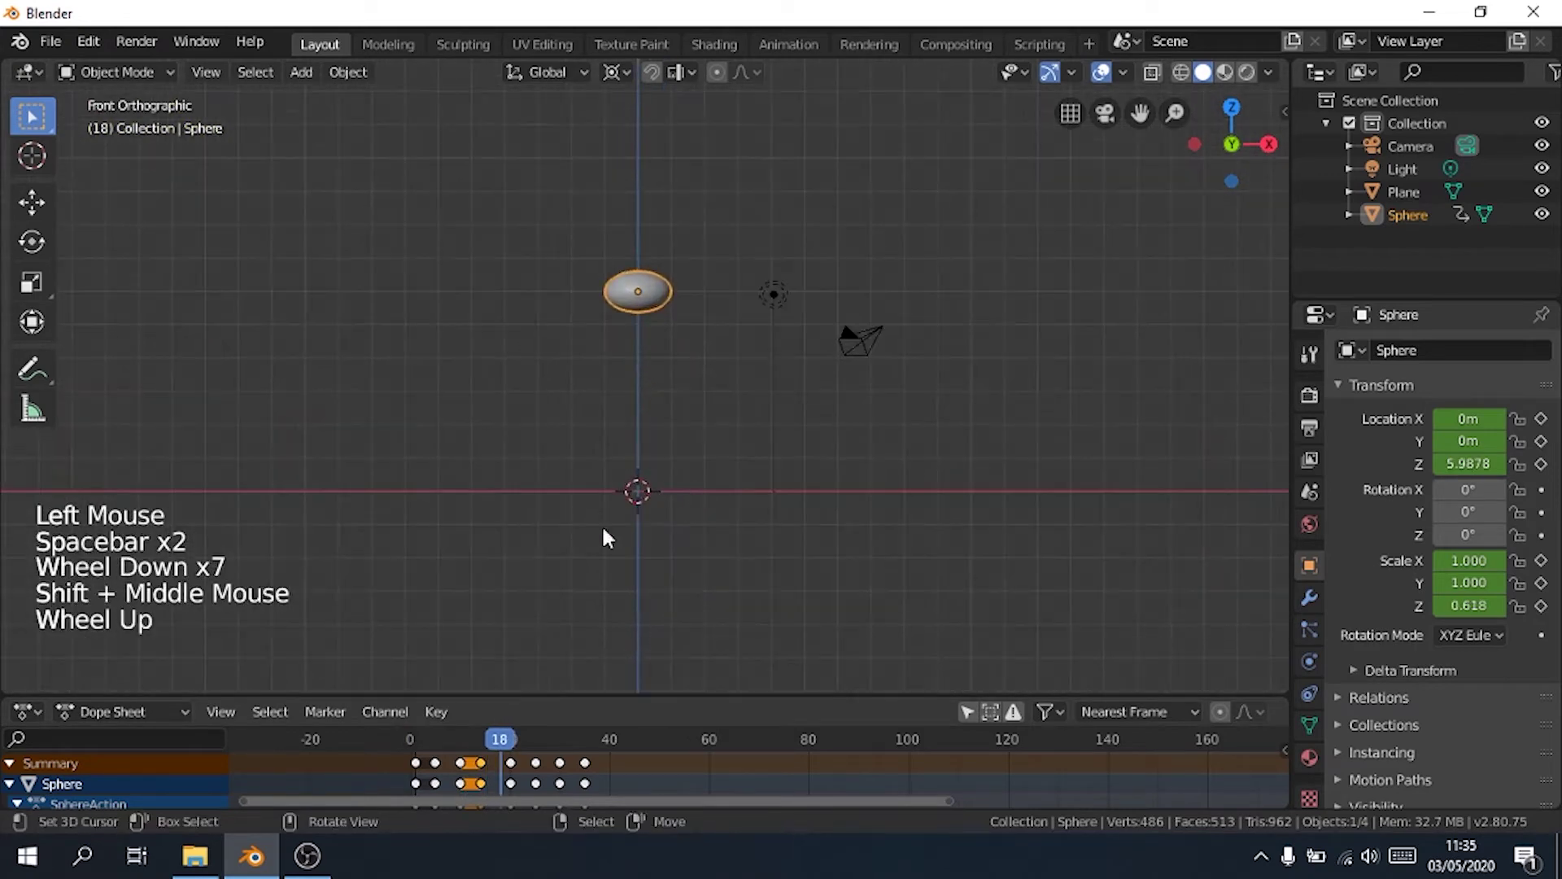
- Set the current frame to 20 and select only the sphere, framed close up in front view
left_click(511, 740)
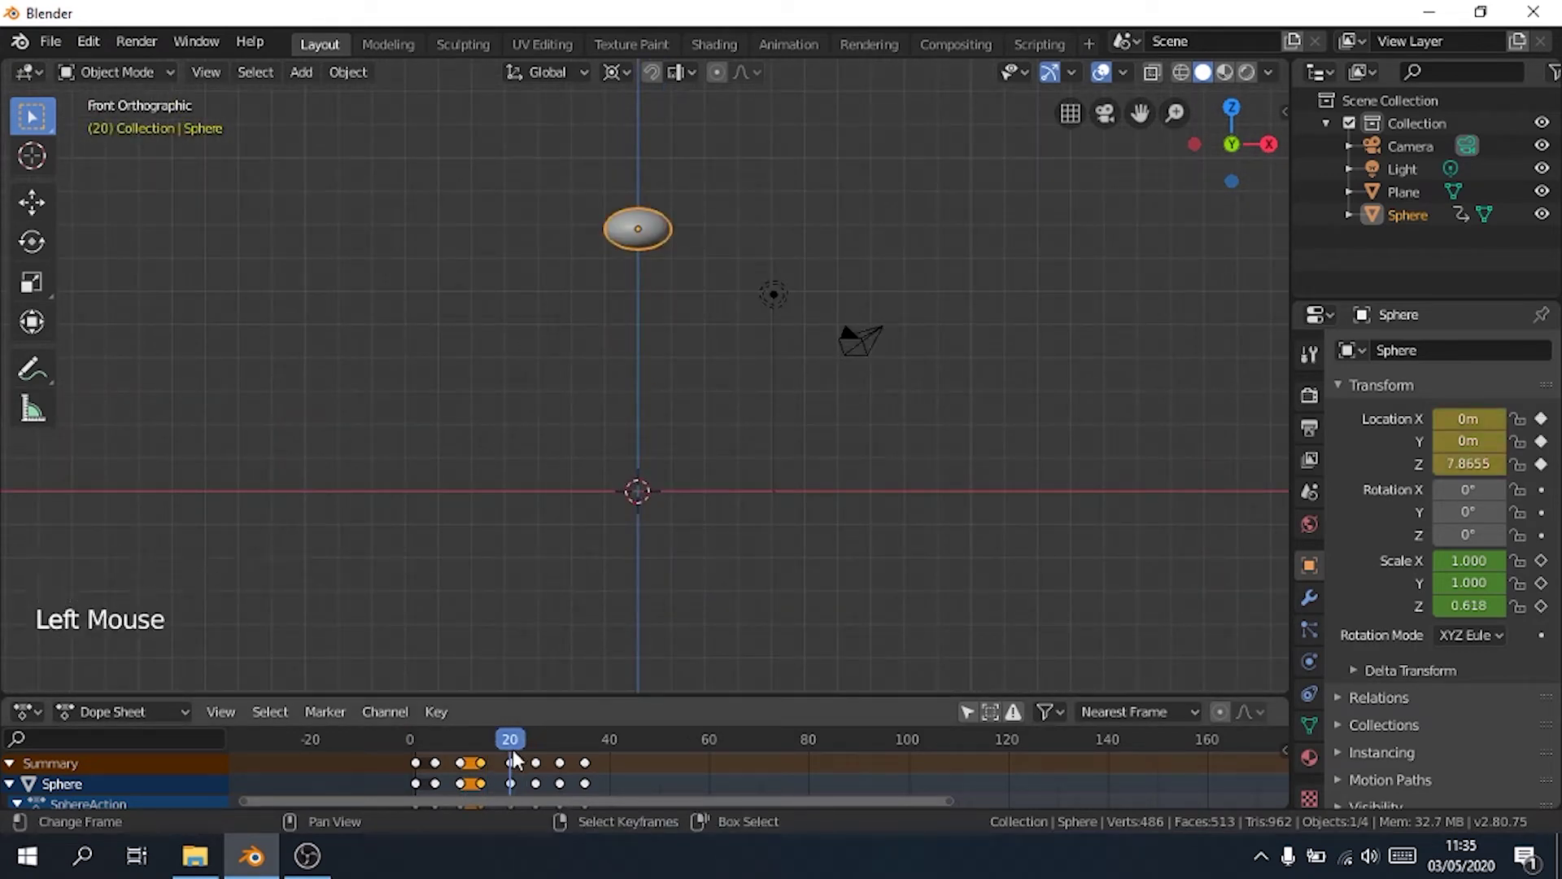
scroll(666, 350, "up", 3)
middle_click_drag(666, 350, 715, 307)
scroll(750, 349, "down", 3)
key("a")
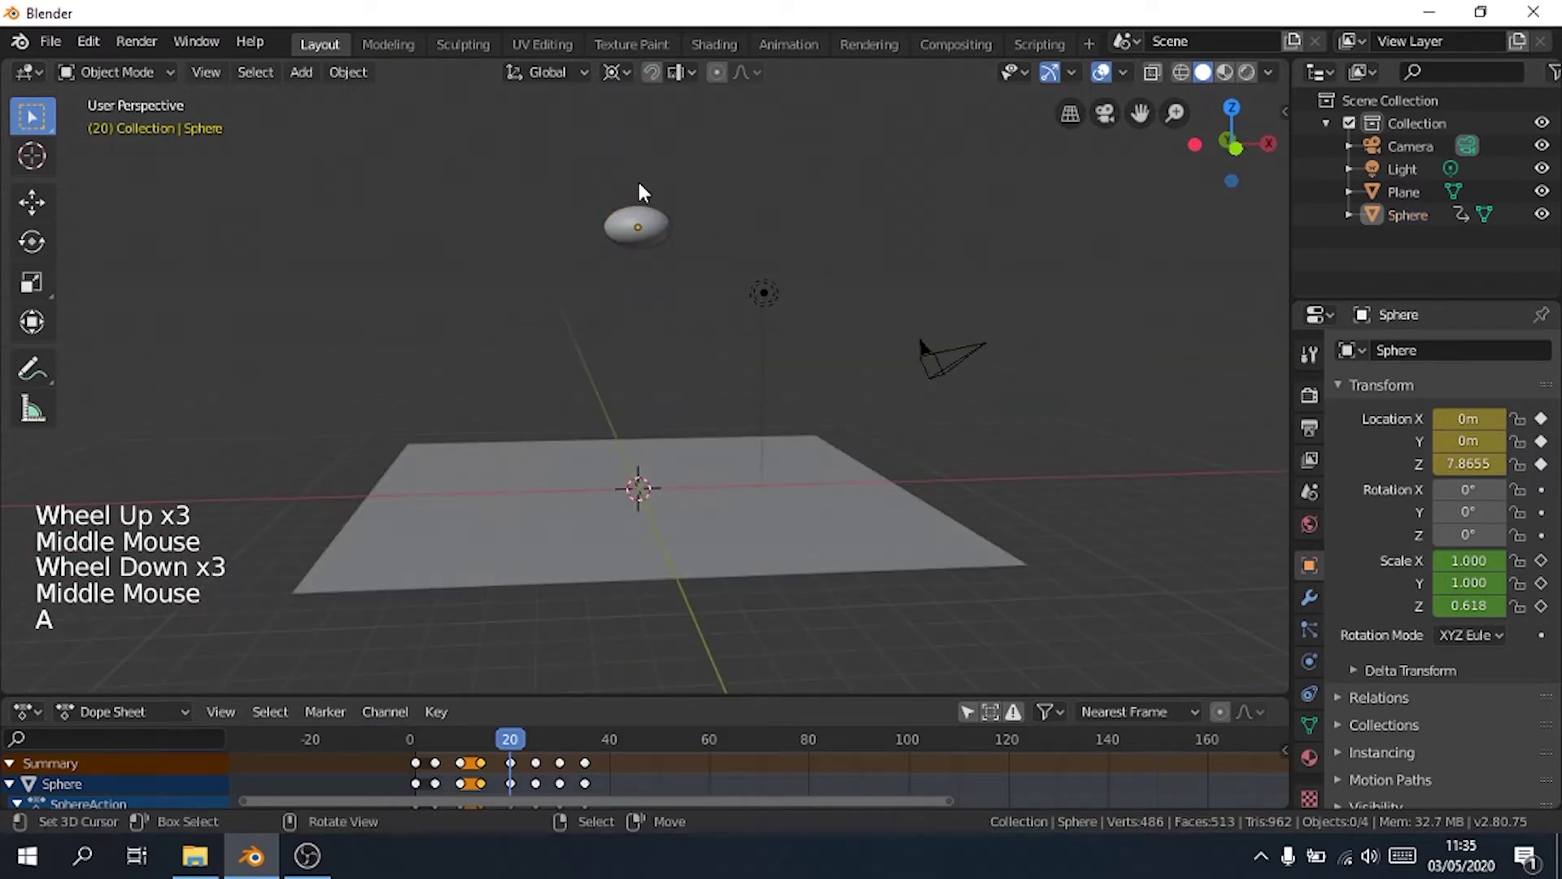
key("KP_1")
right_click(631, 223)
scroll(643, 240, "up", 4)
scroll(651, 251, "up", 1, "shift")
middle_click_drag(651, 250, 799, 344, "shift")
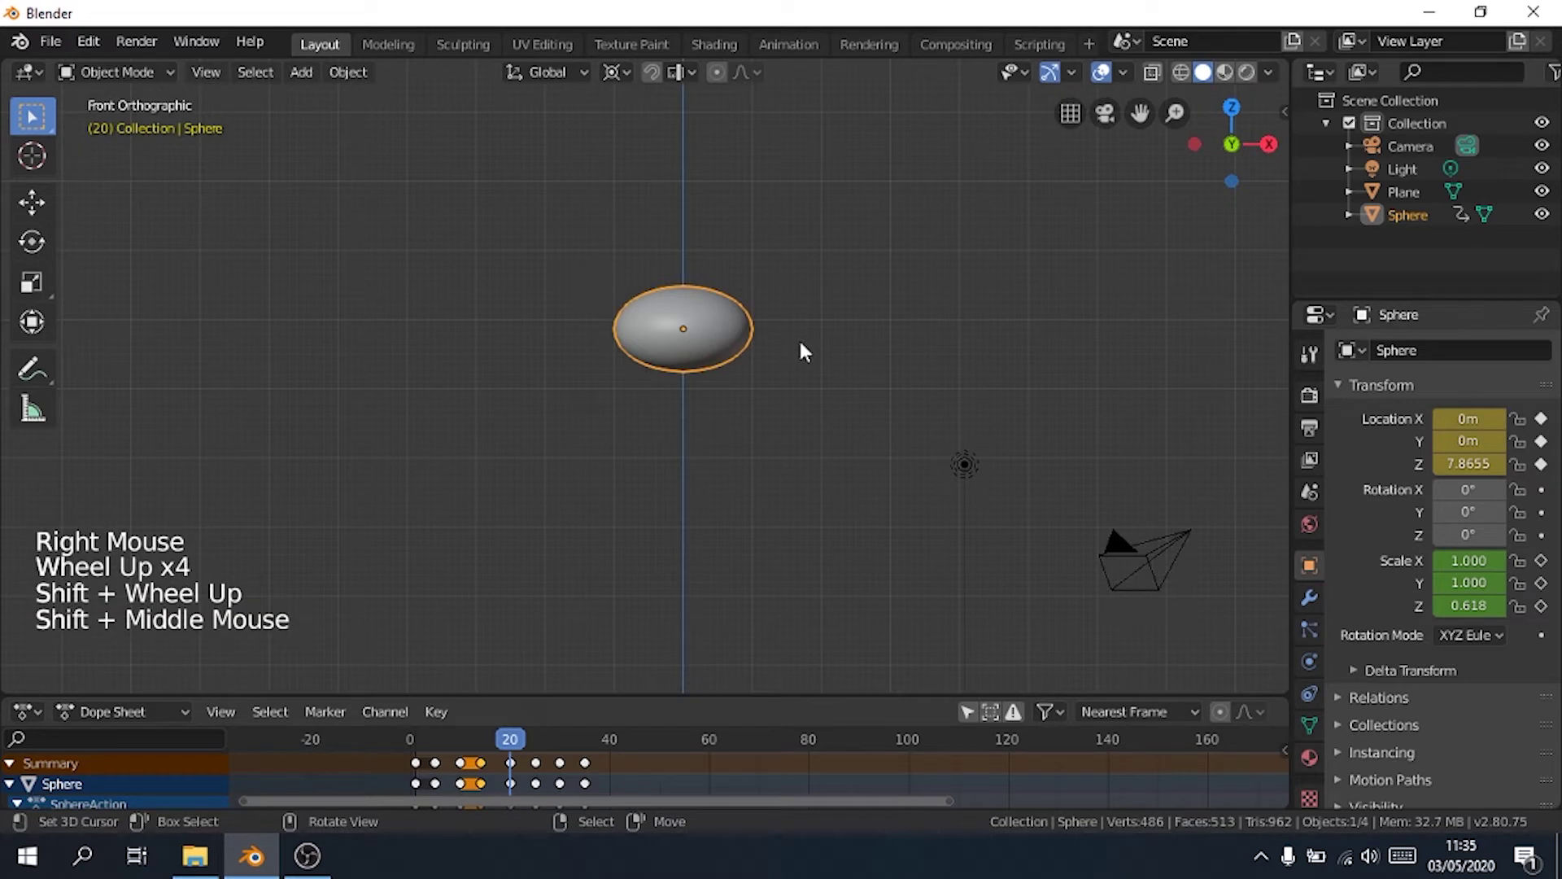
key("s")
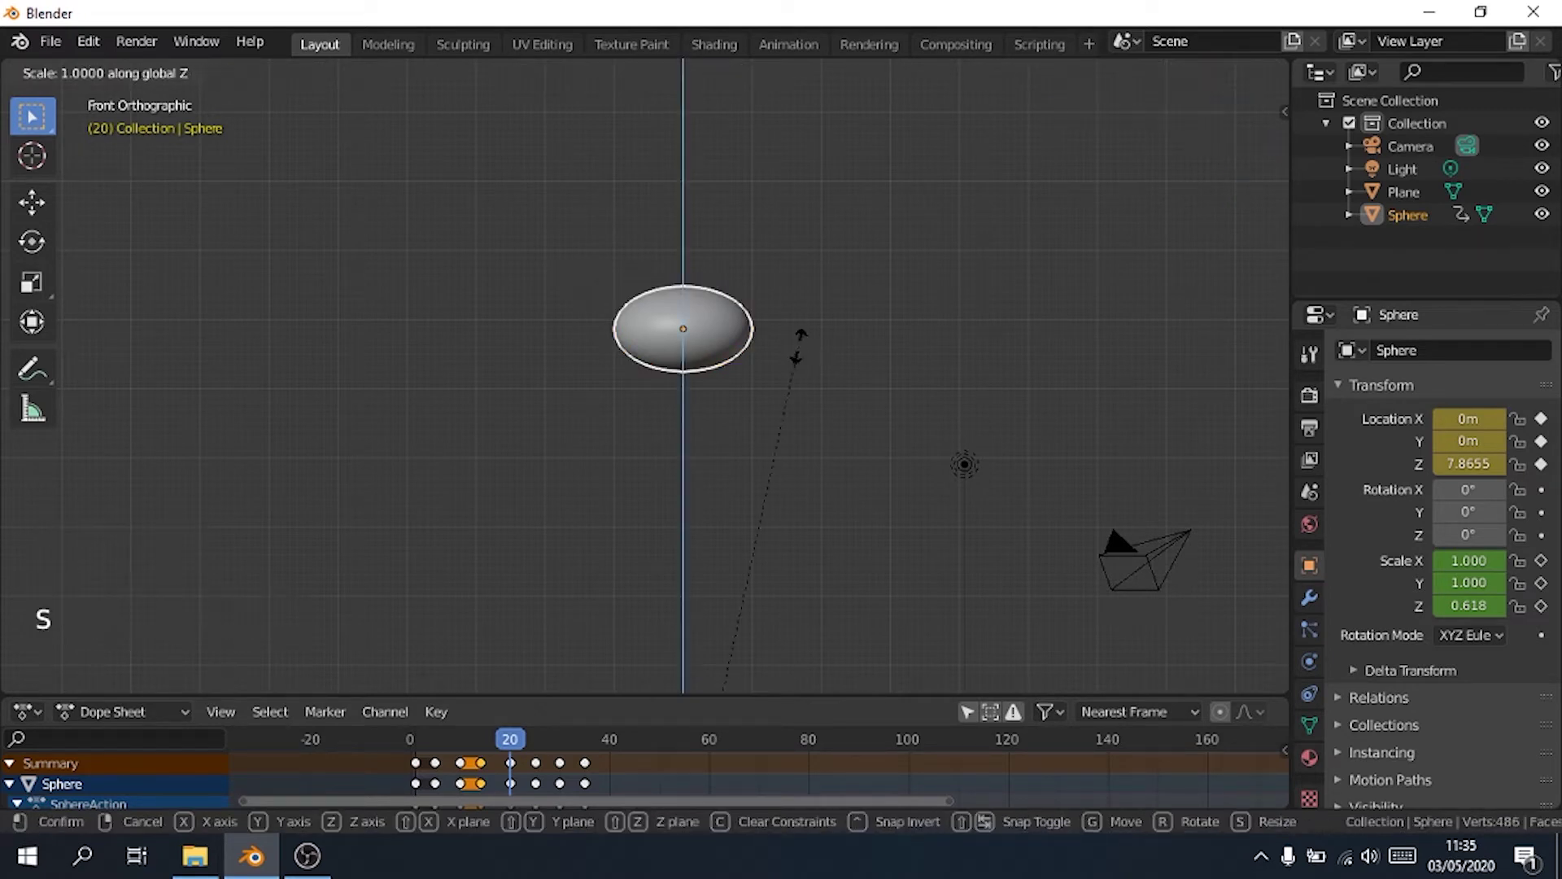
key("z")
key("ctrl+z")
- Set the transform pivot point to Median Point and try scaling the sphere uniformly
left_click(612, 70)
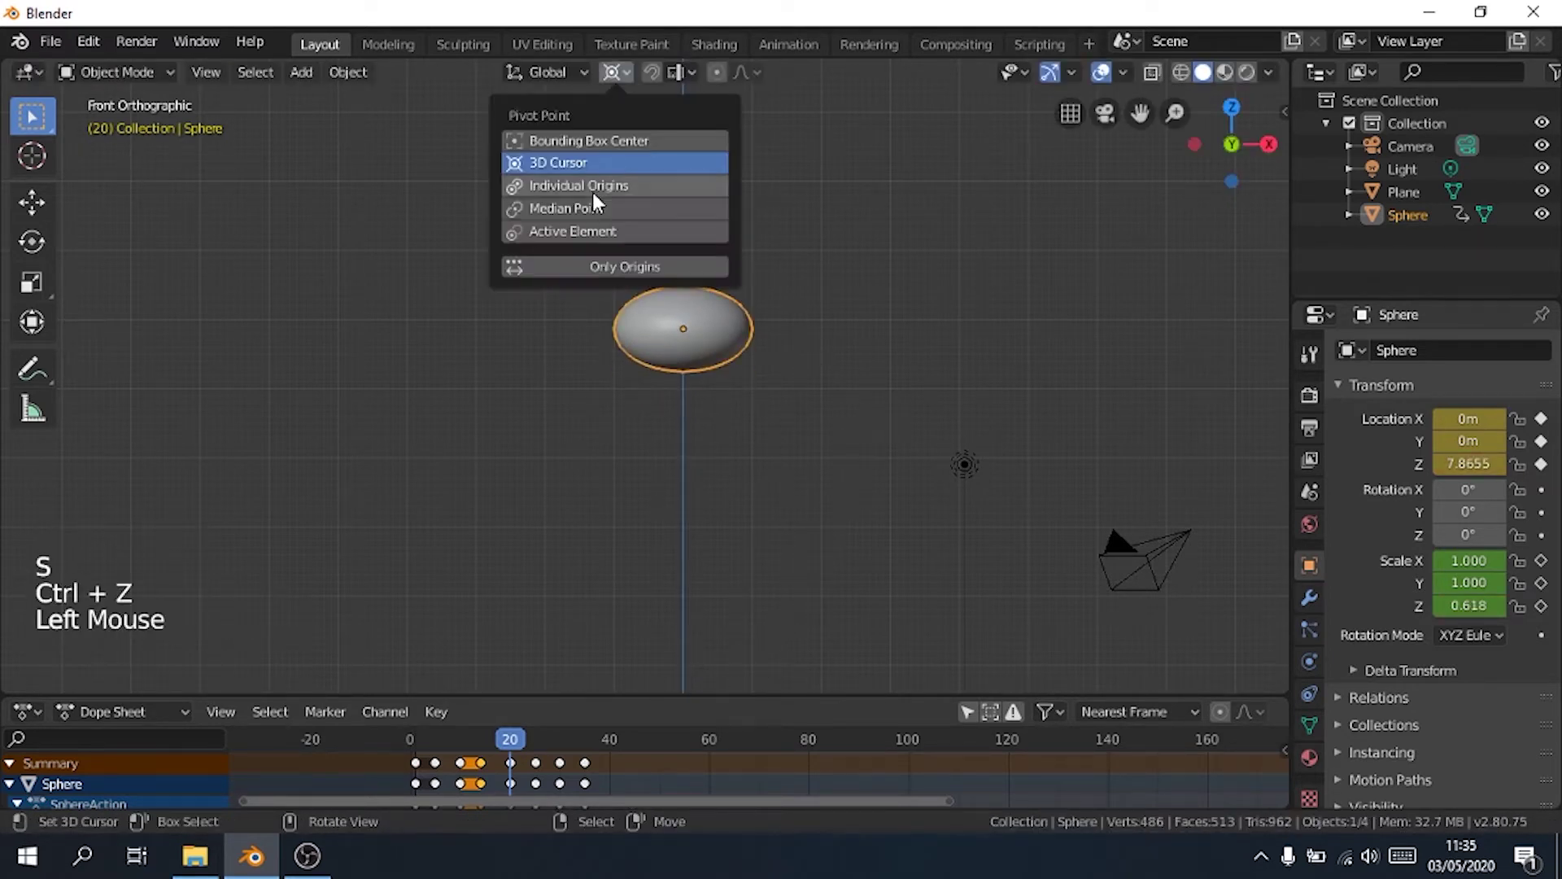
left_click(564, 210)
key("s")
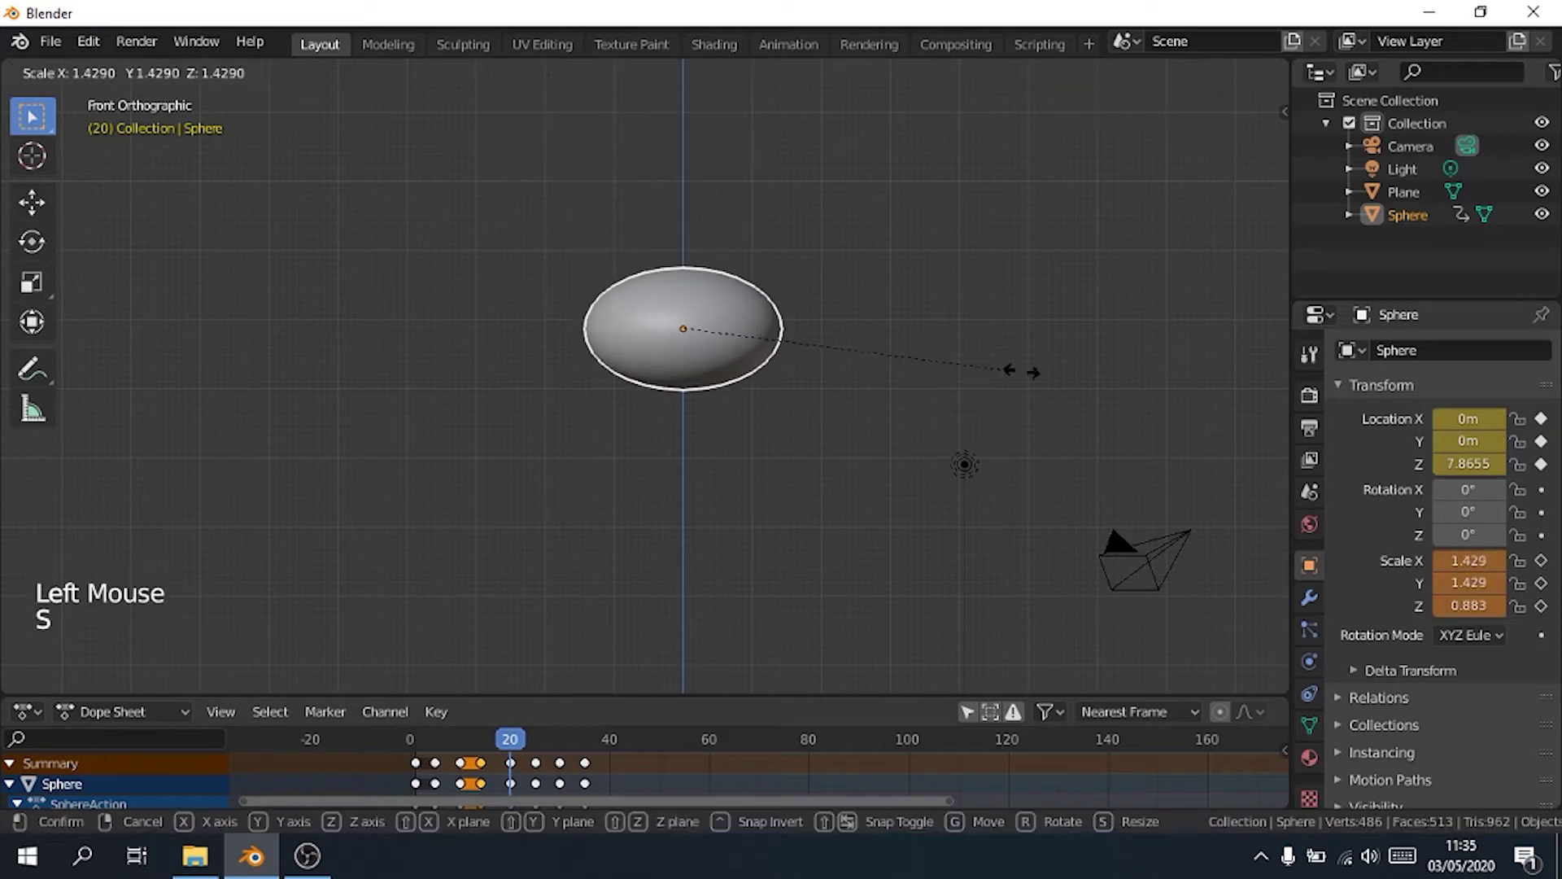
key("ctrl+z")
- Stretch the sphere along Z to a scale of about 1.373 at frame 20 and insert a Scaling keyframe
key("s")
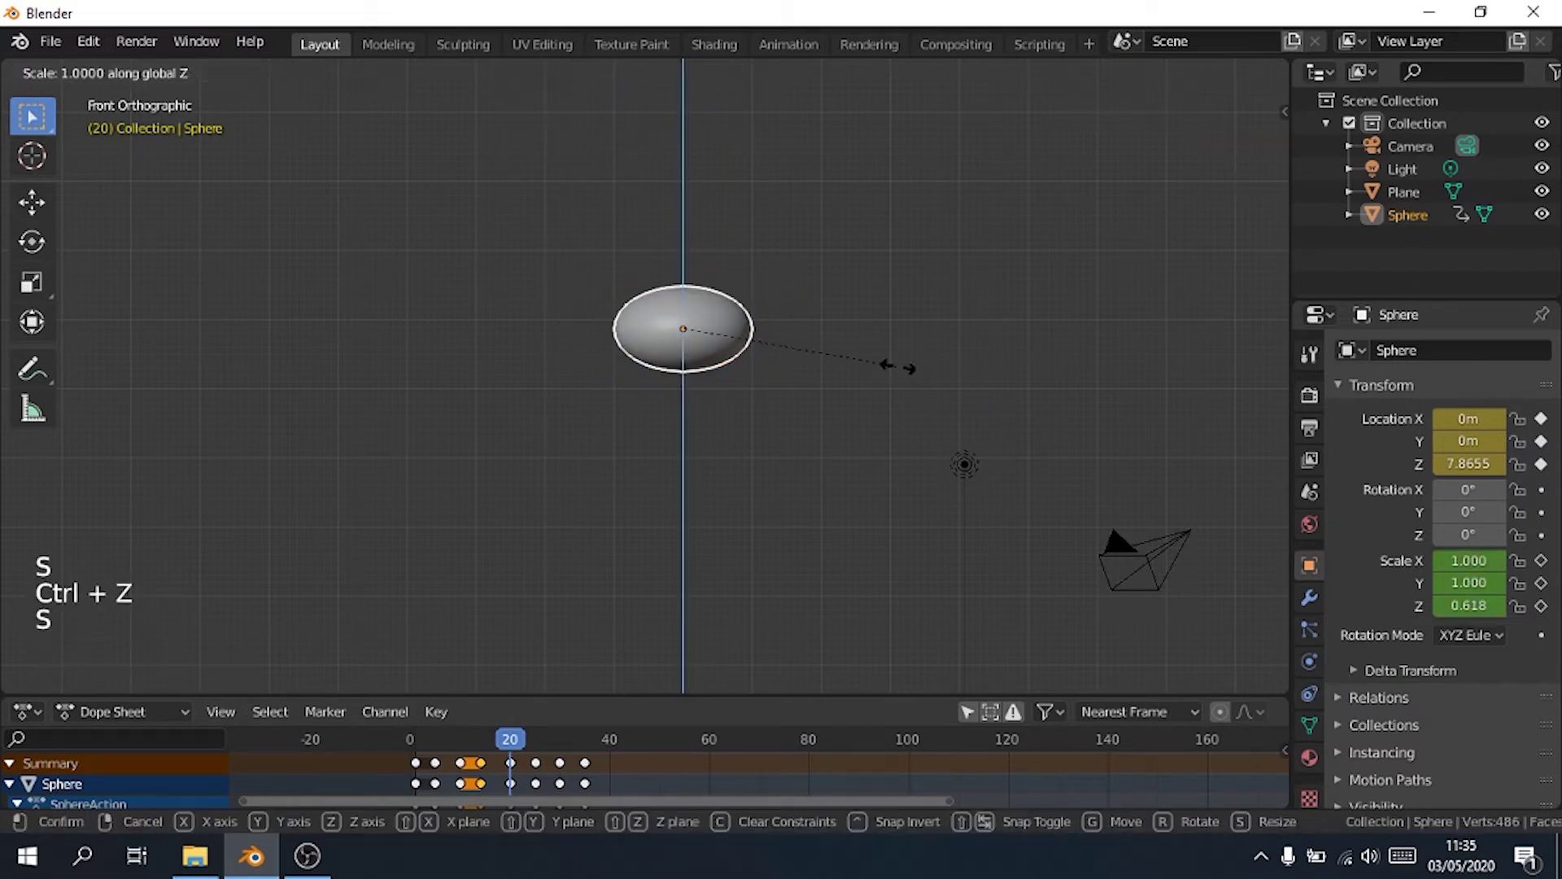
key("z")
left_click(949, 339)
key("i")
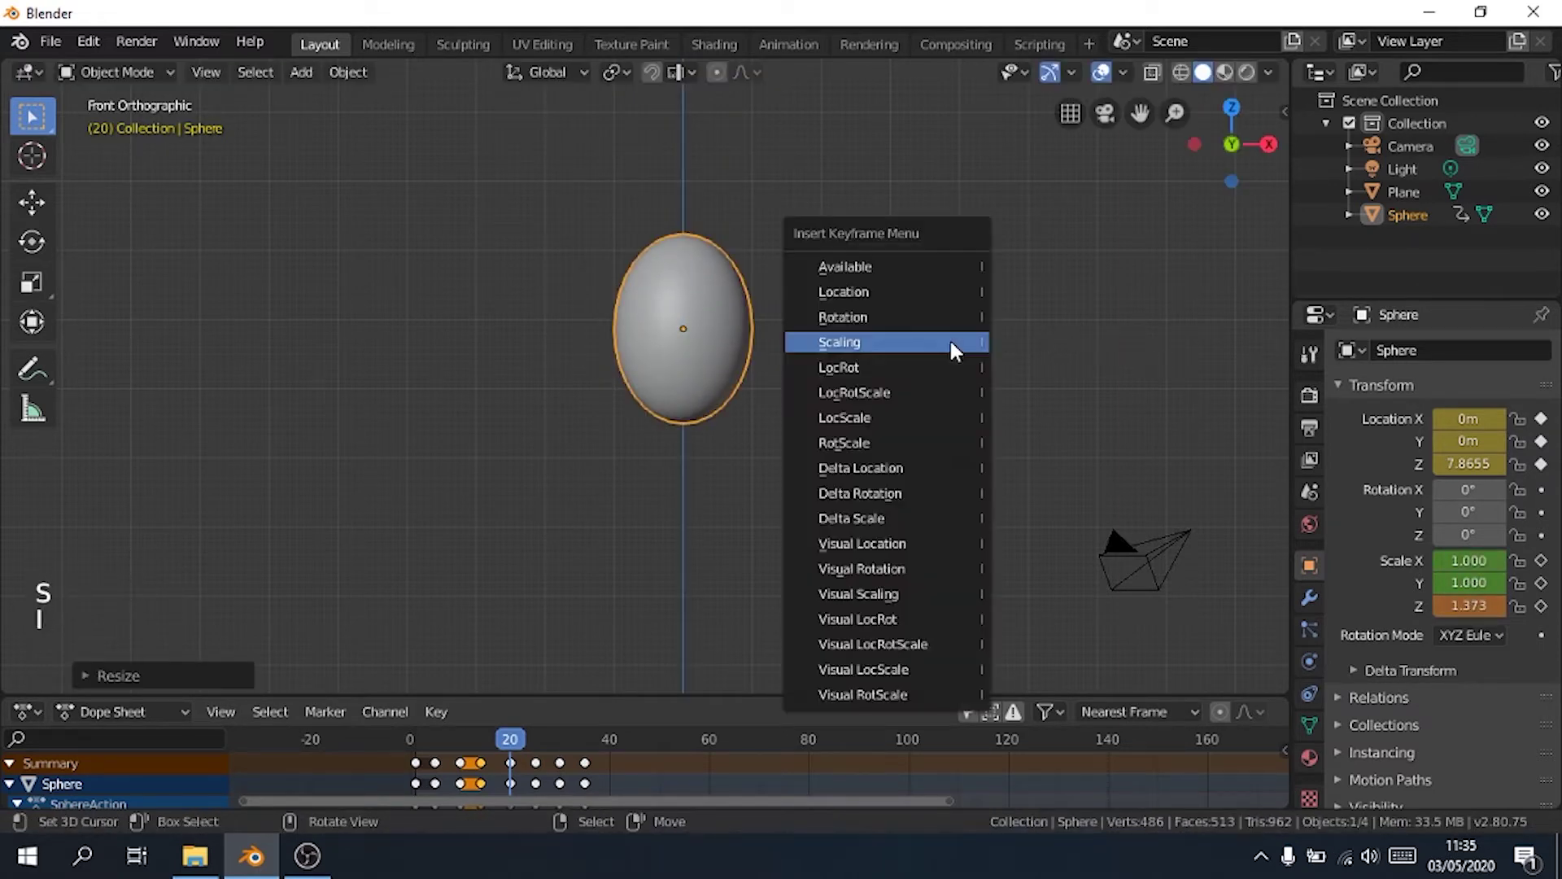
left_click(950, 340)
- Deselect everything and preview the stretched bounce from a perspective view
scroll(864, 338, "down", 4)
key("a")
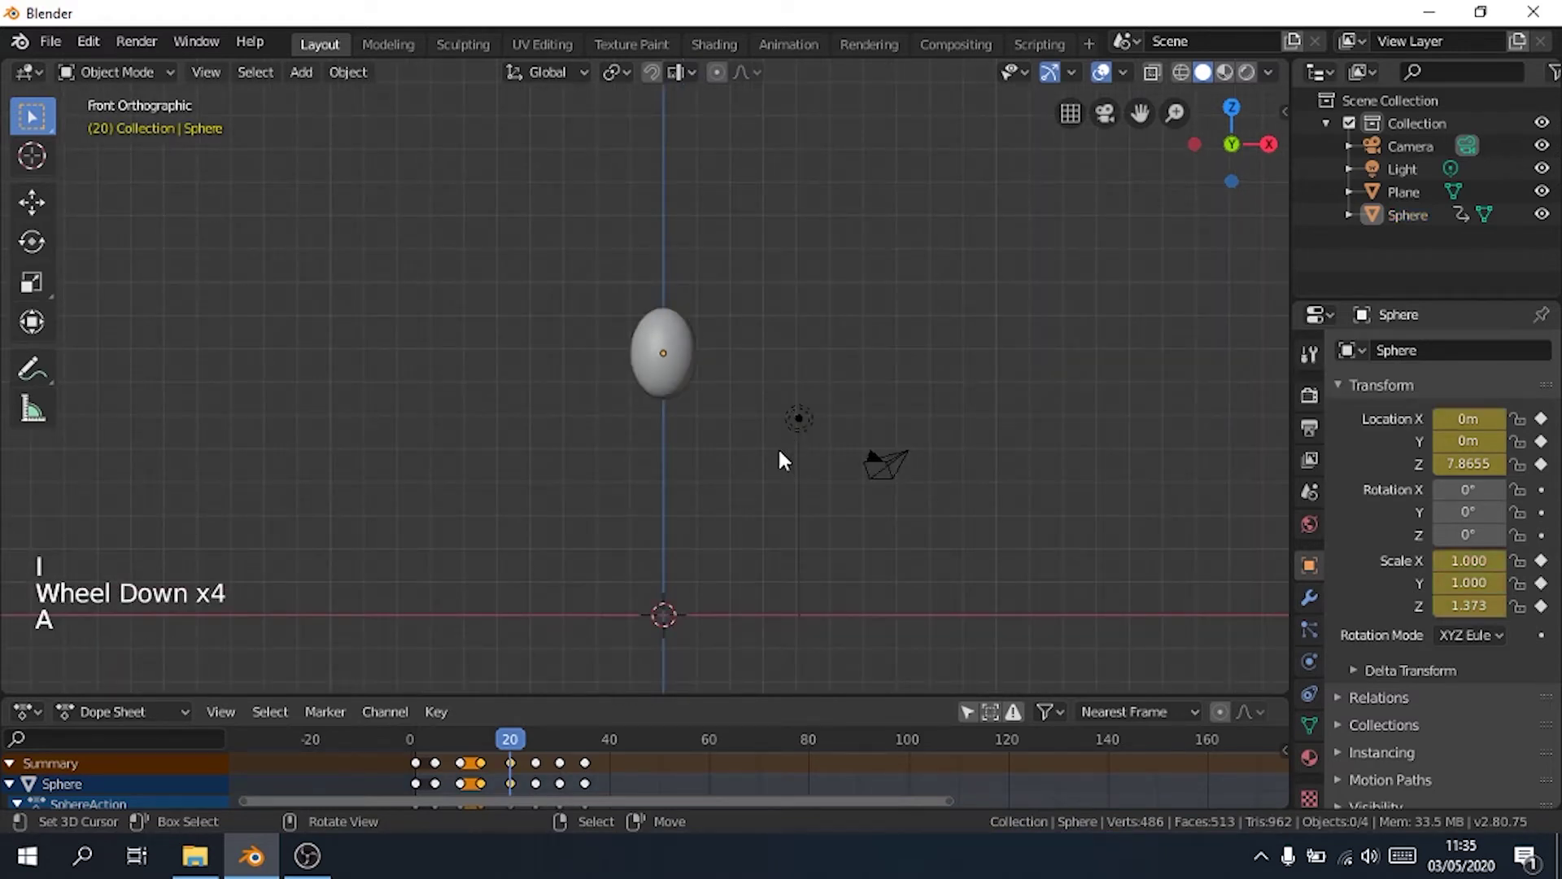
scroll(749, 468, "up", 2)
middle_click_drag(736, 490, 619, 643)
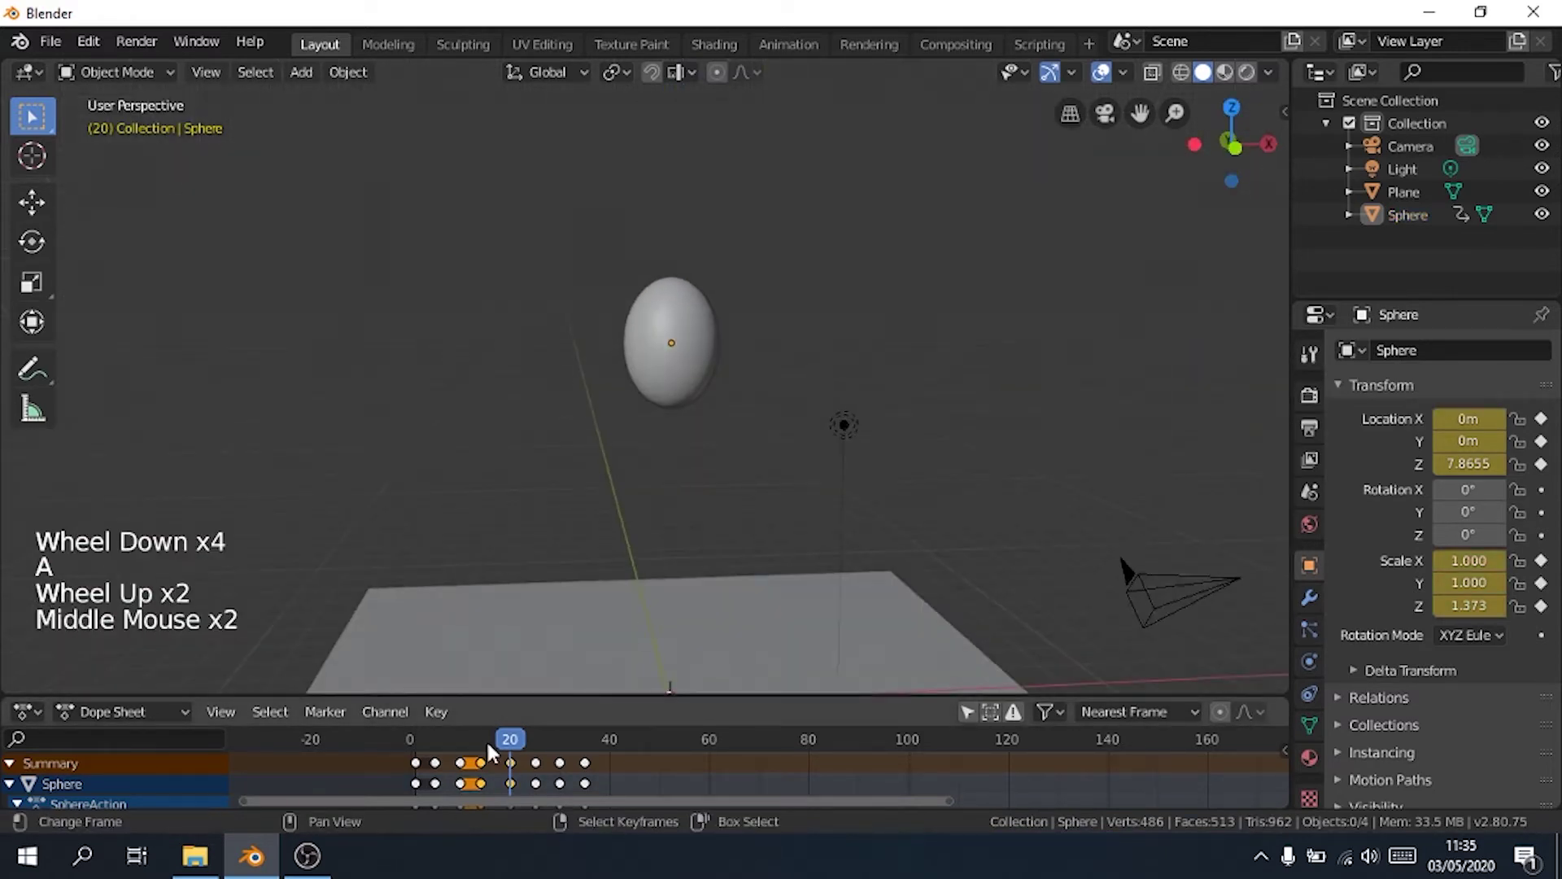
left_click(431, 738)
left_click_drag(441, 753, 534, 771)
key("space")
key("space")
- Duplicate the sphere's frame 14 squash keyframes onto frame 25
right_click(534, 765)
middle_click_drag(685, 564, 805, 374)
key("KP_1")
right_click(721, 417)
scroll(722, 418, "up", 5)
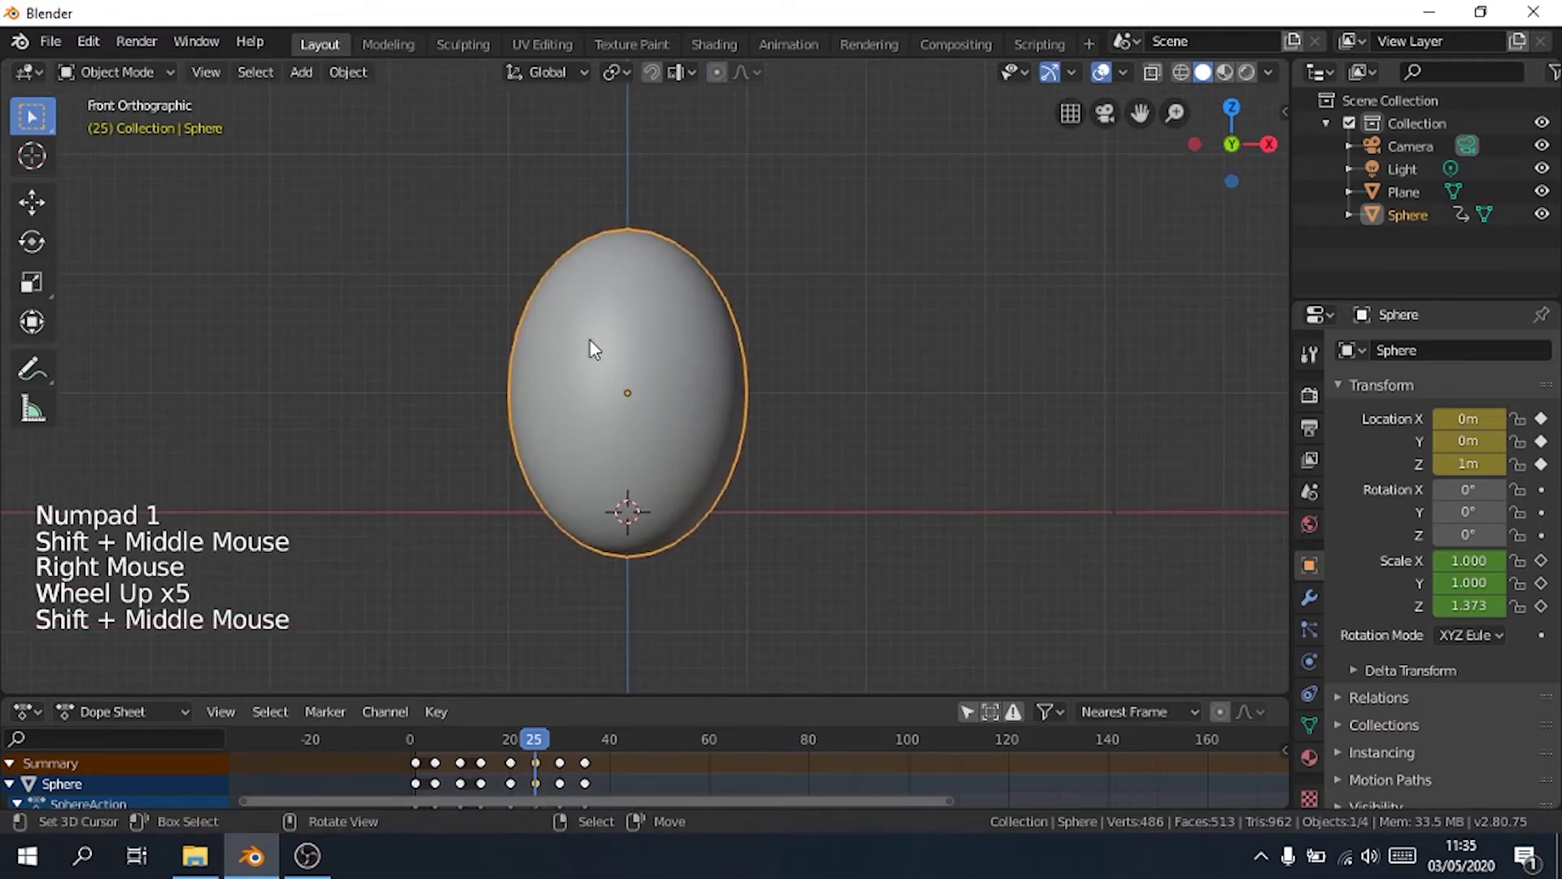
right_click(480, 763)
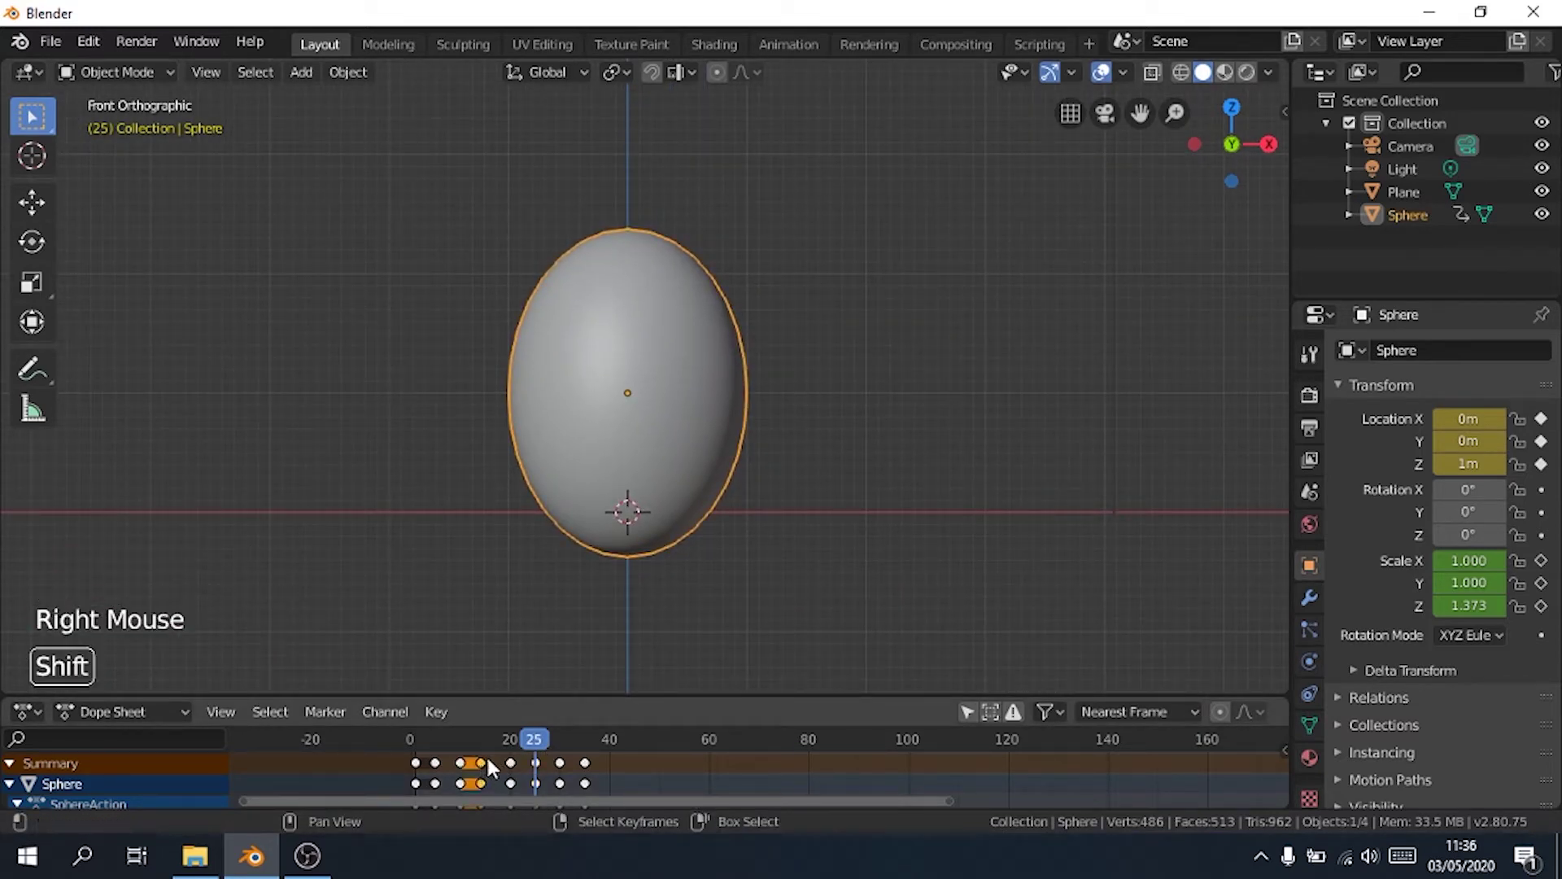
right_click(480, 764)
right_click(478, 761)
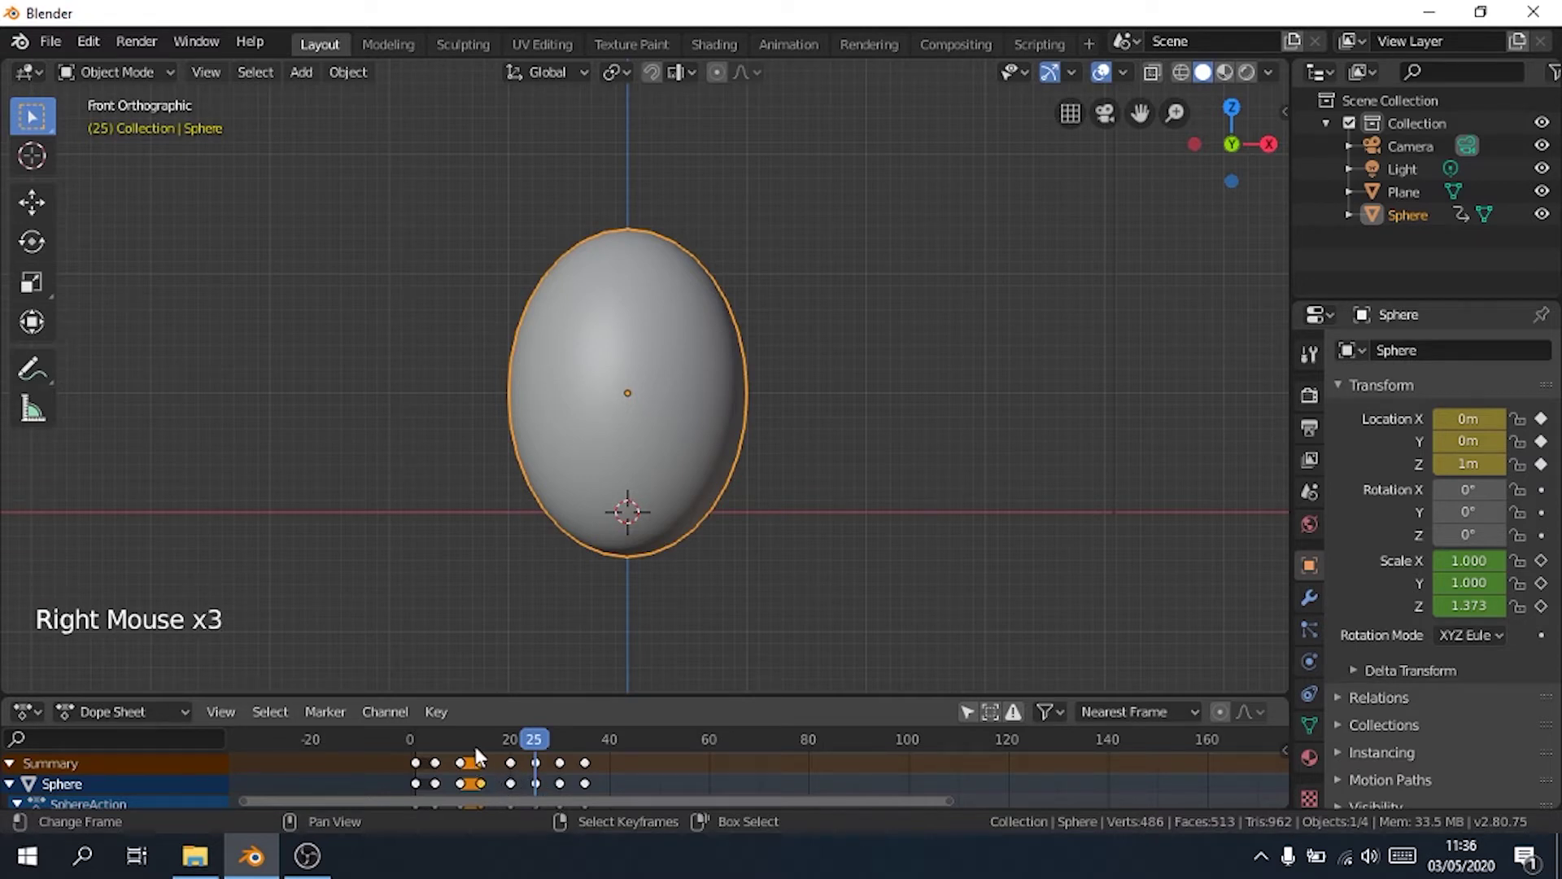
left_click(477, 756)
left_click_drag(476, 750, 481, 755)
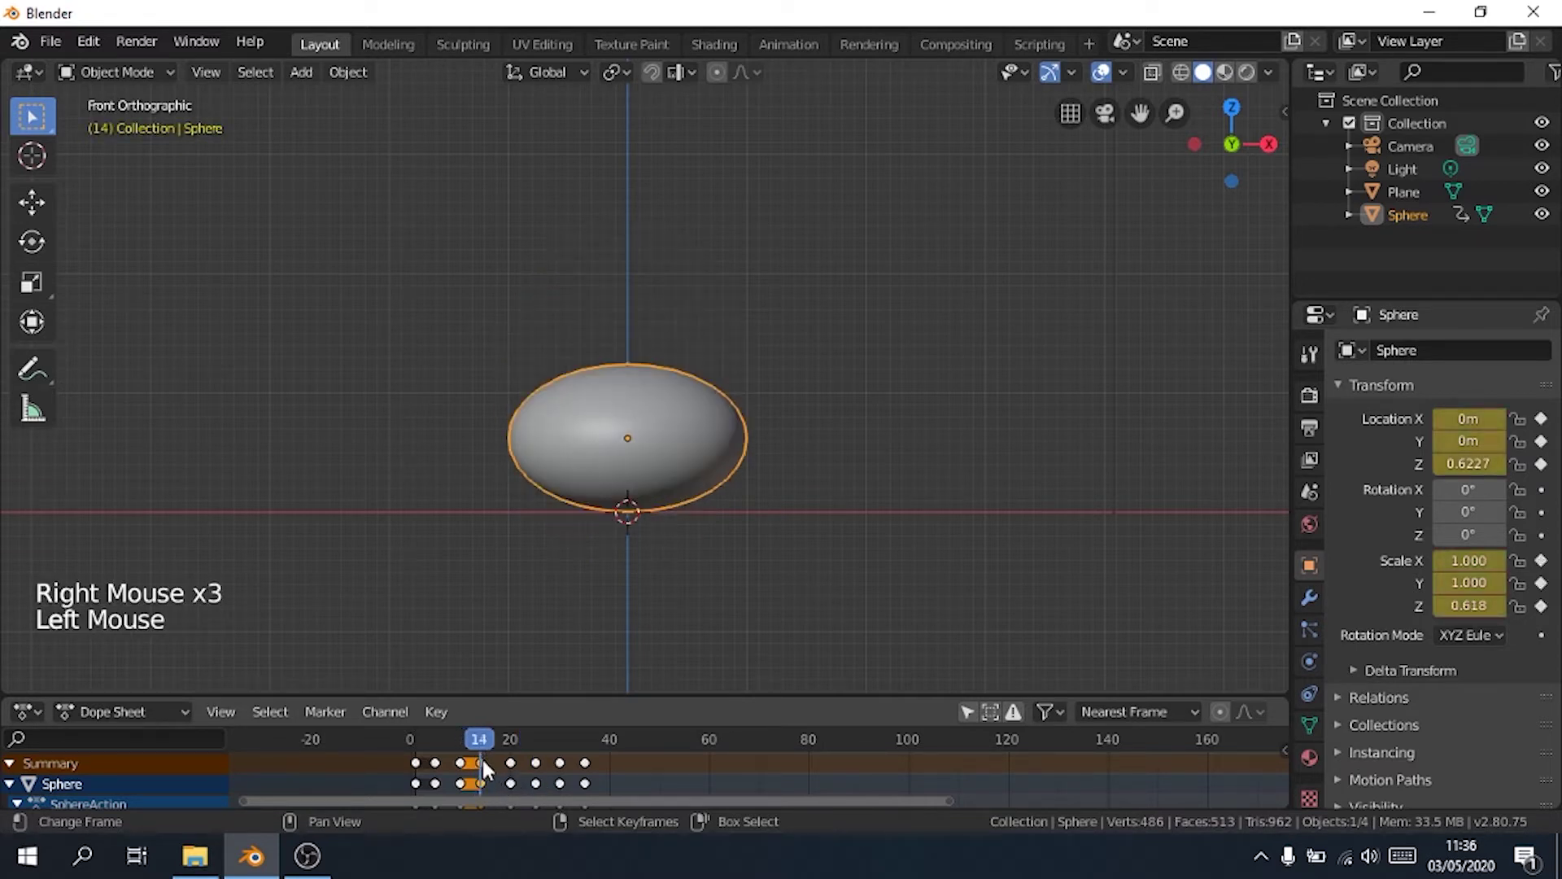
key("shift")
key("shift+d")
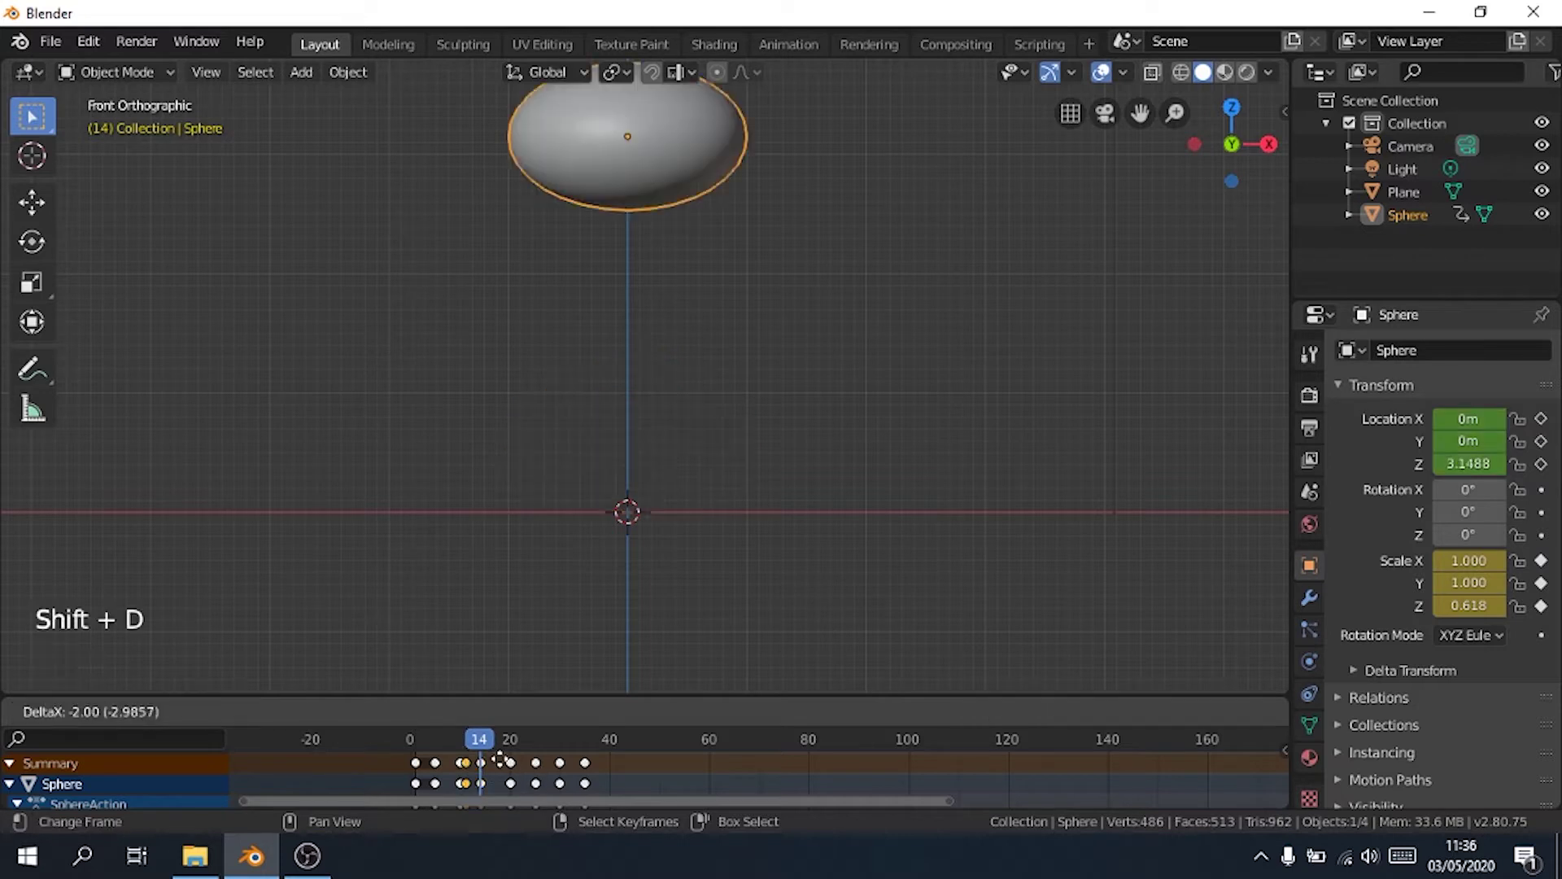
left_click(584, 781)
- Play the animation, then set the current frame to 30 and select its keyframes with the sphere shown in front view
key("space")
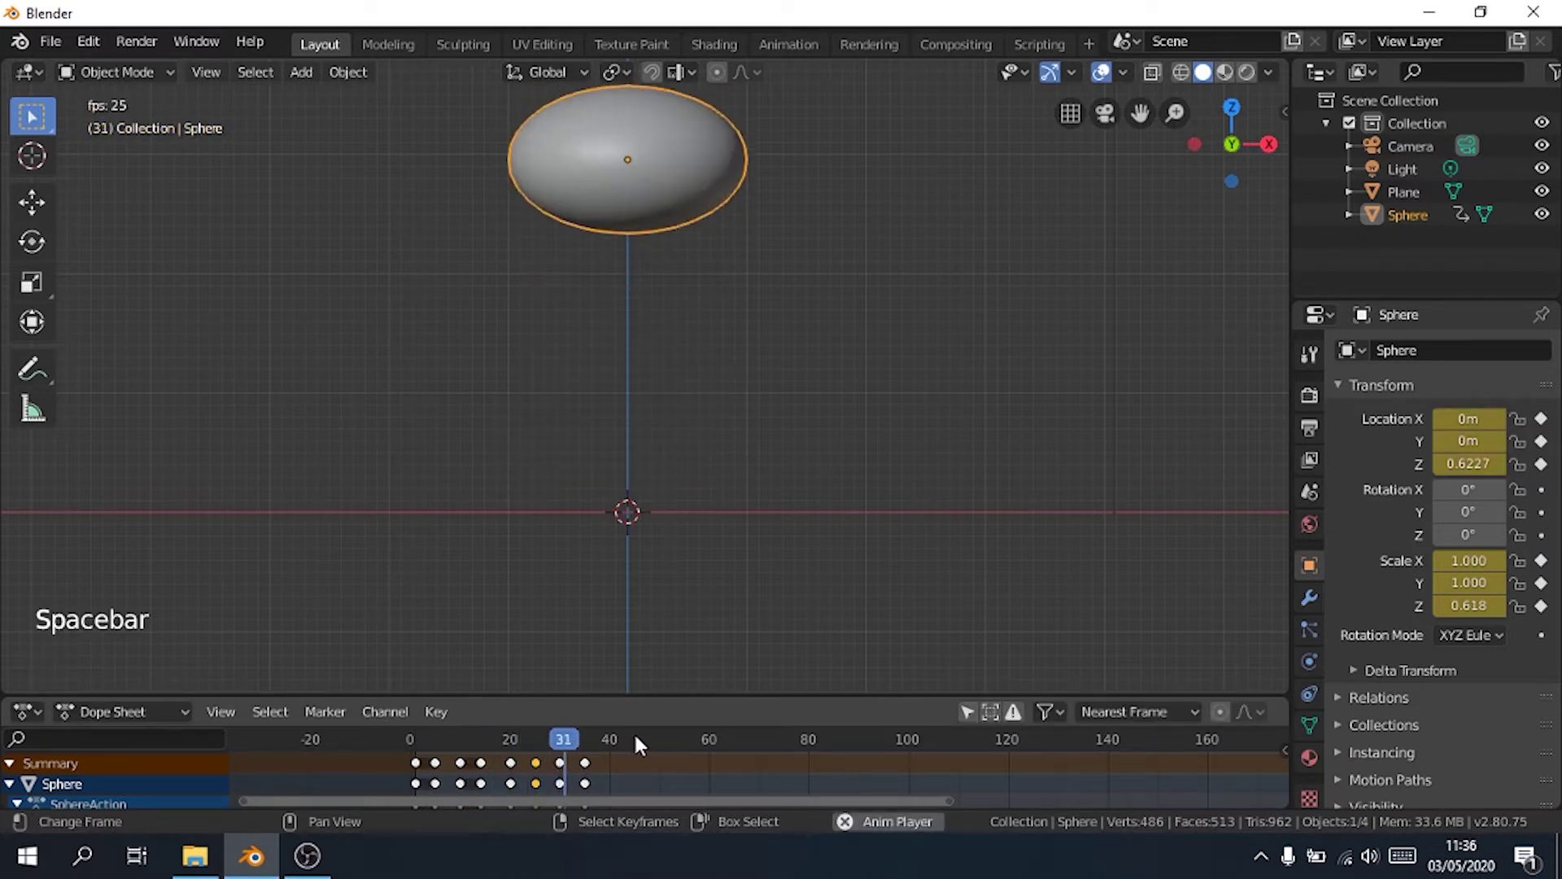
key("space")
mouse_move(561, 753)
left_mouse_down()
mouse_move(536, 755)
mouse_move(560, 763)
left_mouse_up()
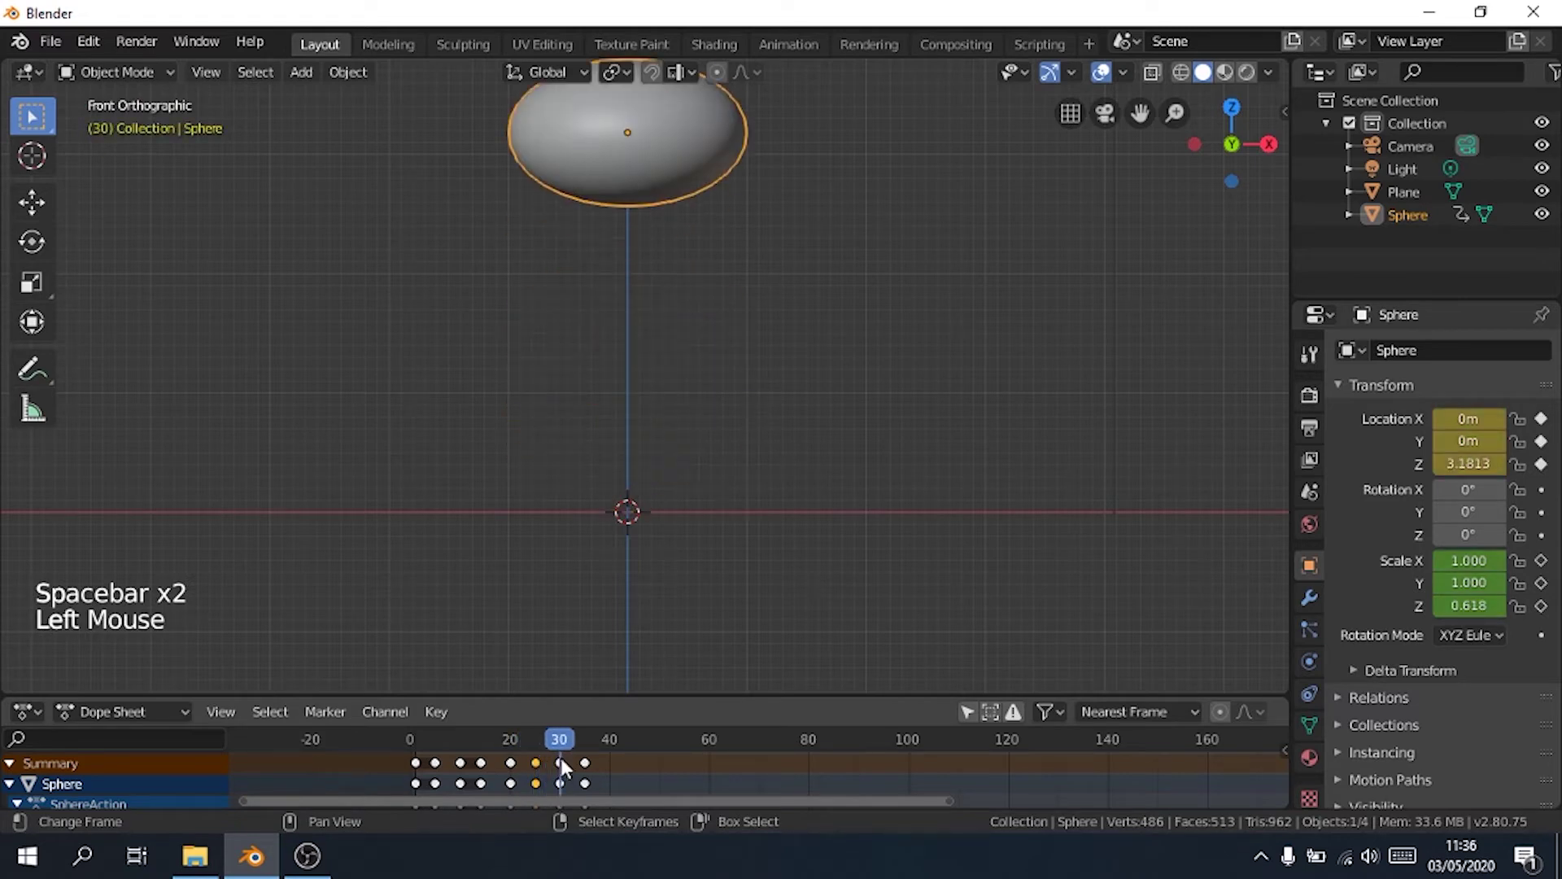
right_click(560, 763)
middle_click_drag(658, 319, 803, 301)
scroll(662, 331, "down", 6, "shift")
scroll(837, 212, "up", 1, "shift")
key("KP_1")
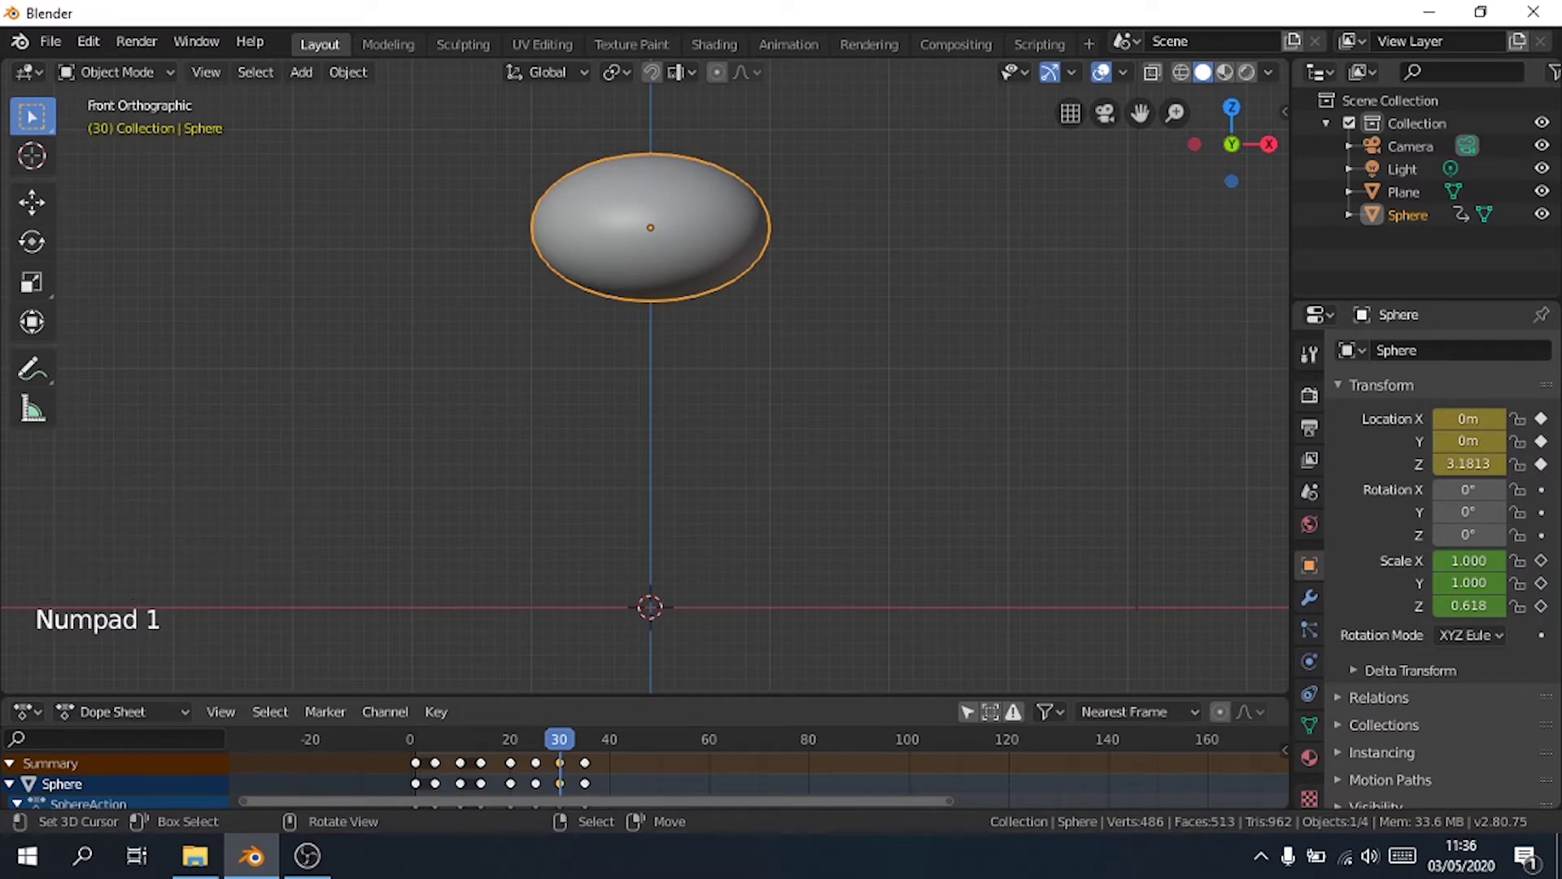
- Stretch the sphere along Z to a scale of about 1.411 at frame 30 and insert a Scaling keyframe
key("s")
key("z")
left_click(263, 285)
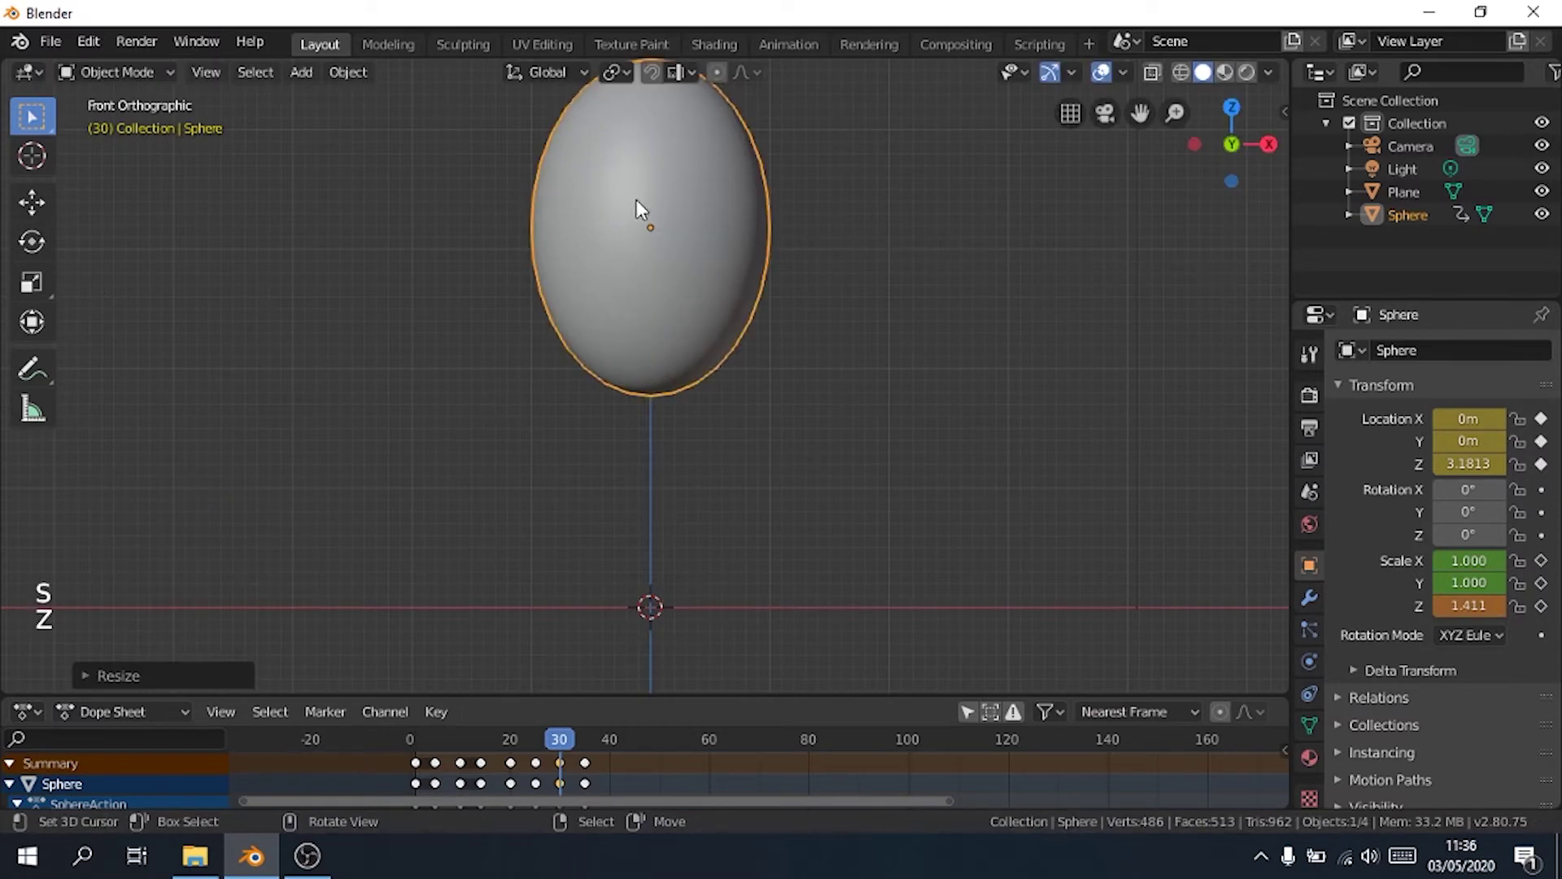
key("i")
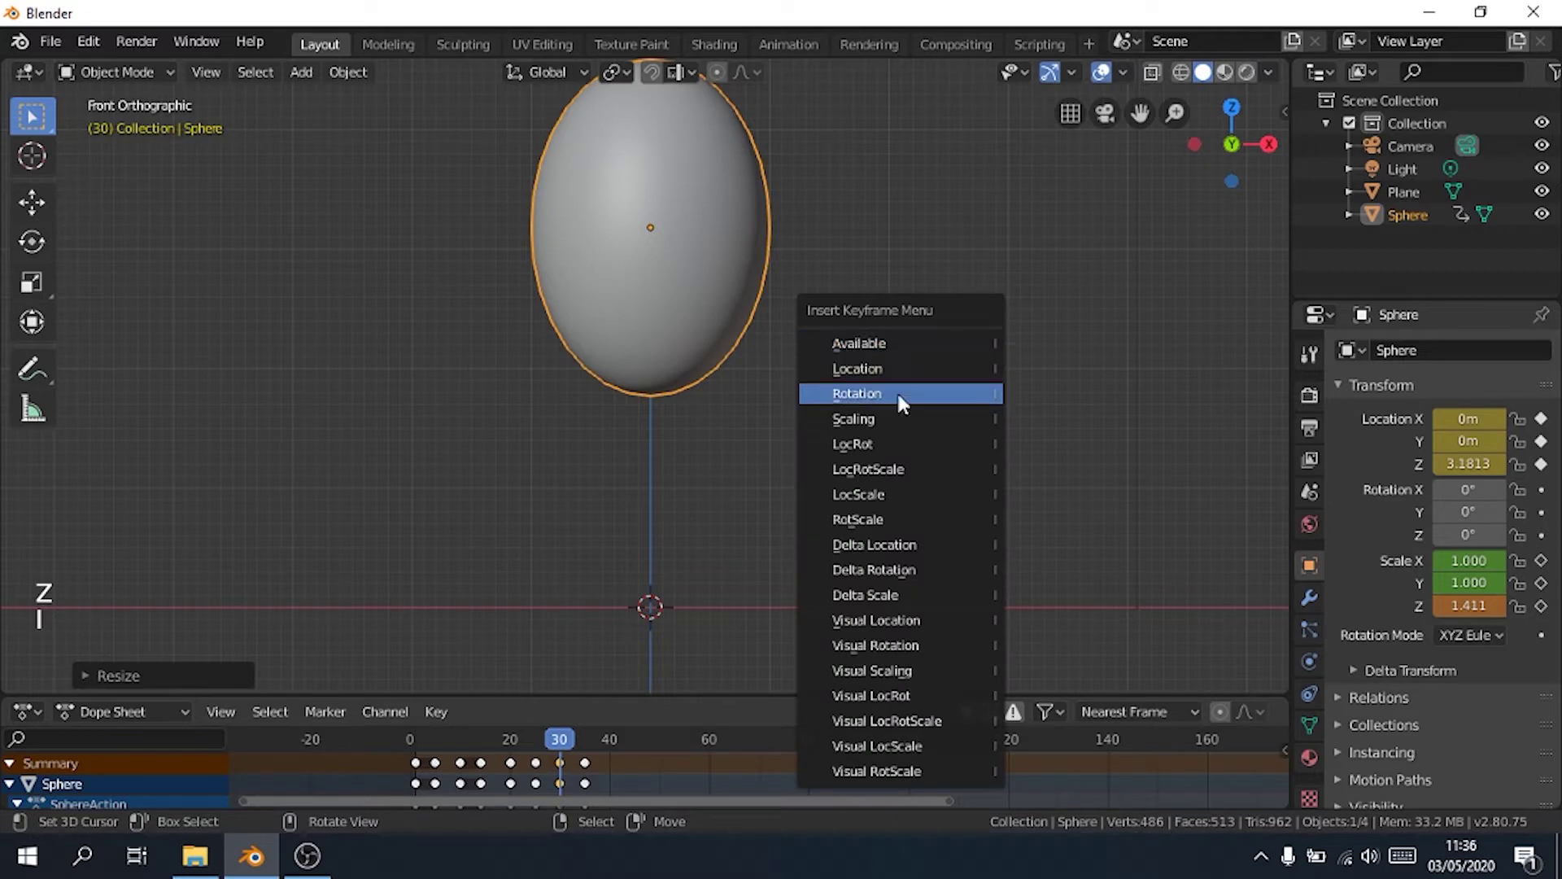
left_click(890, 426)
- Duplicate the sphere's frame 25 squash keyframes onto frame 35 and play back the result
left_click_drag(563, 739, 588, 745)
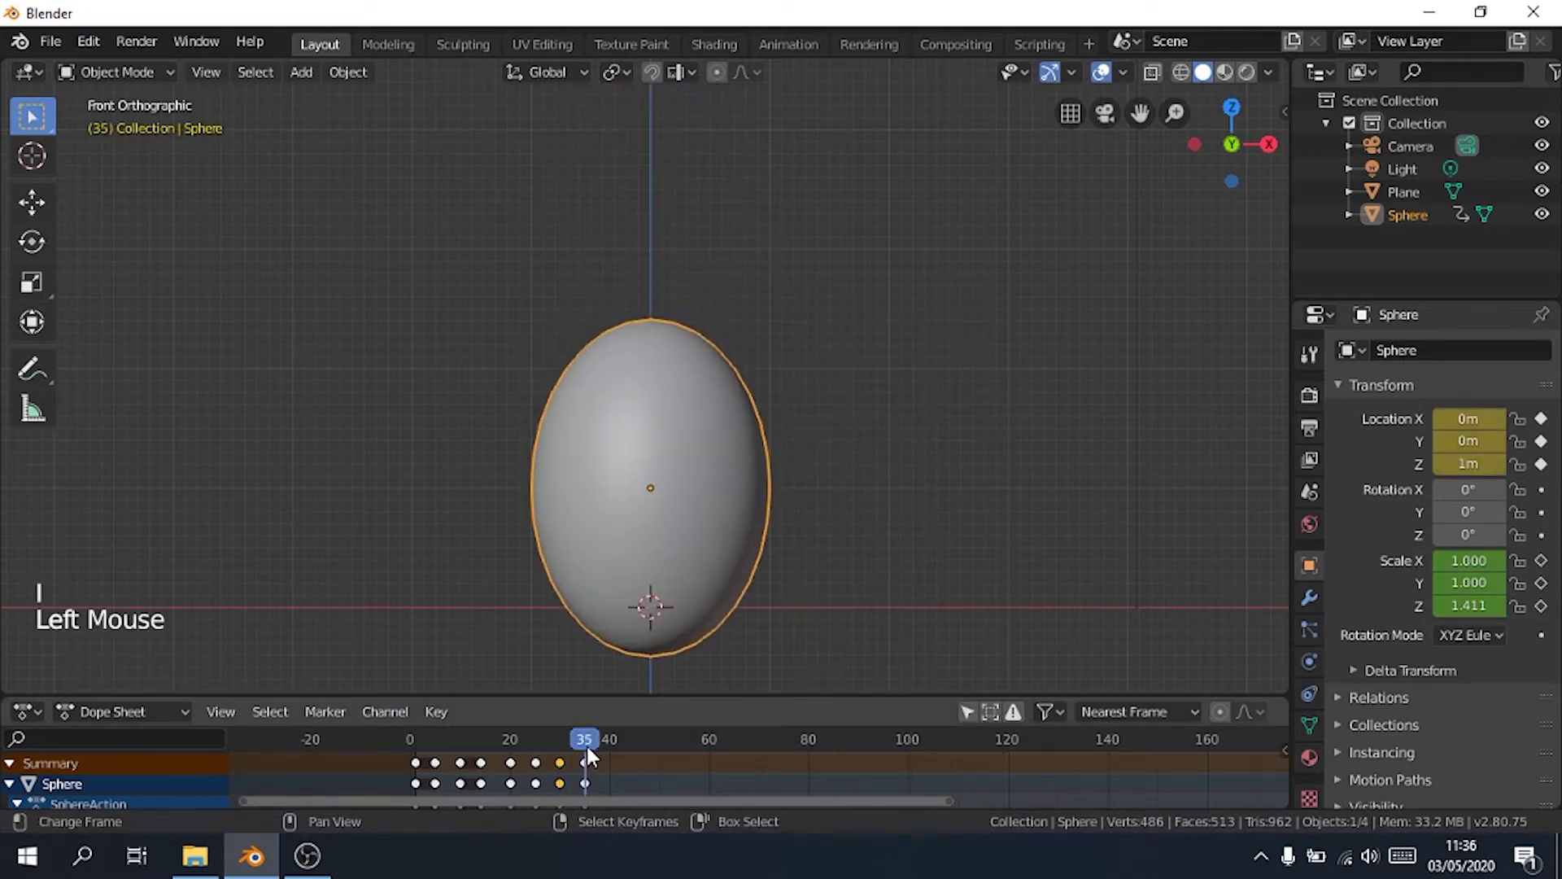
right_click(588, 760)
scroll(710, 363, "up", 2)
middle_click_drag(716, 467, 716, 411, "shift")
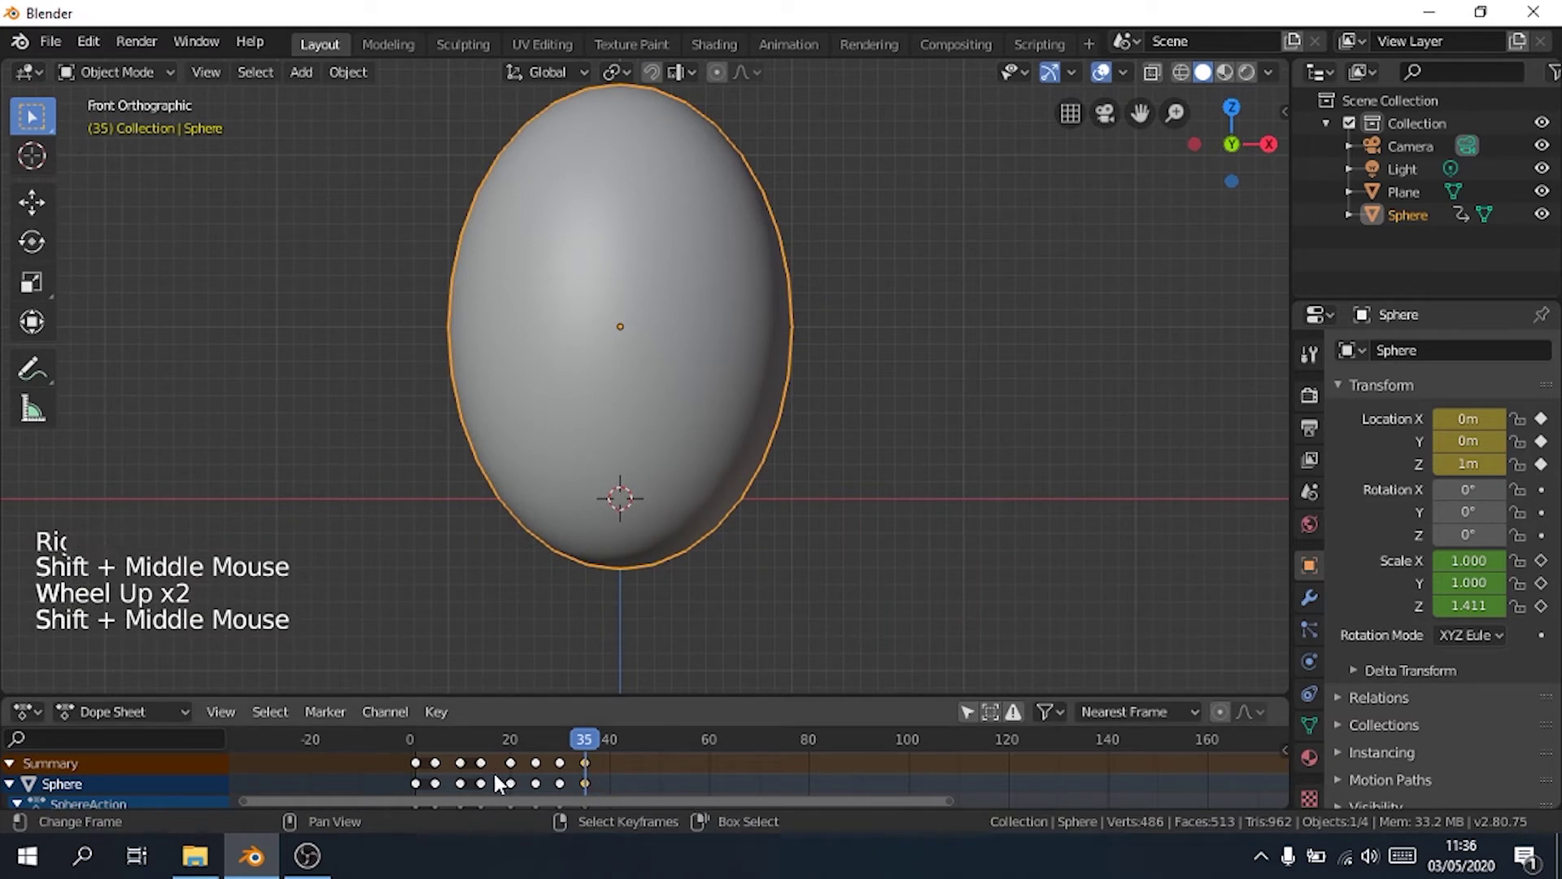
right_click(536, 762)
left_click(536, 747)
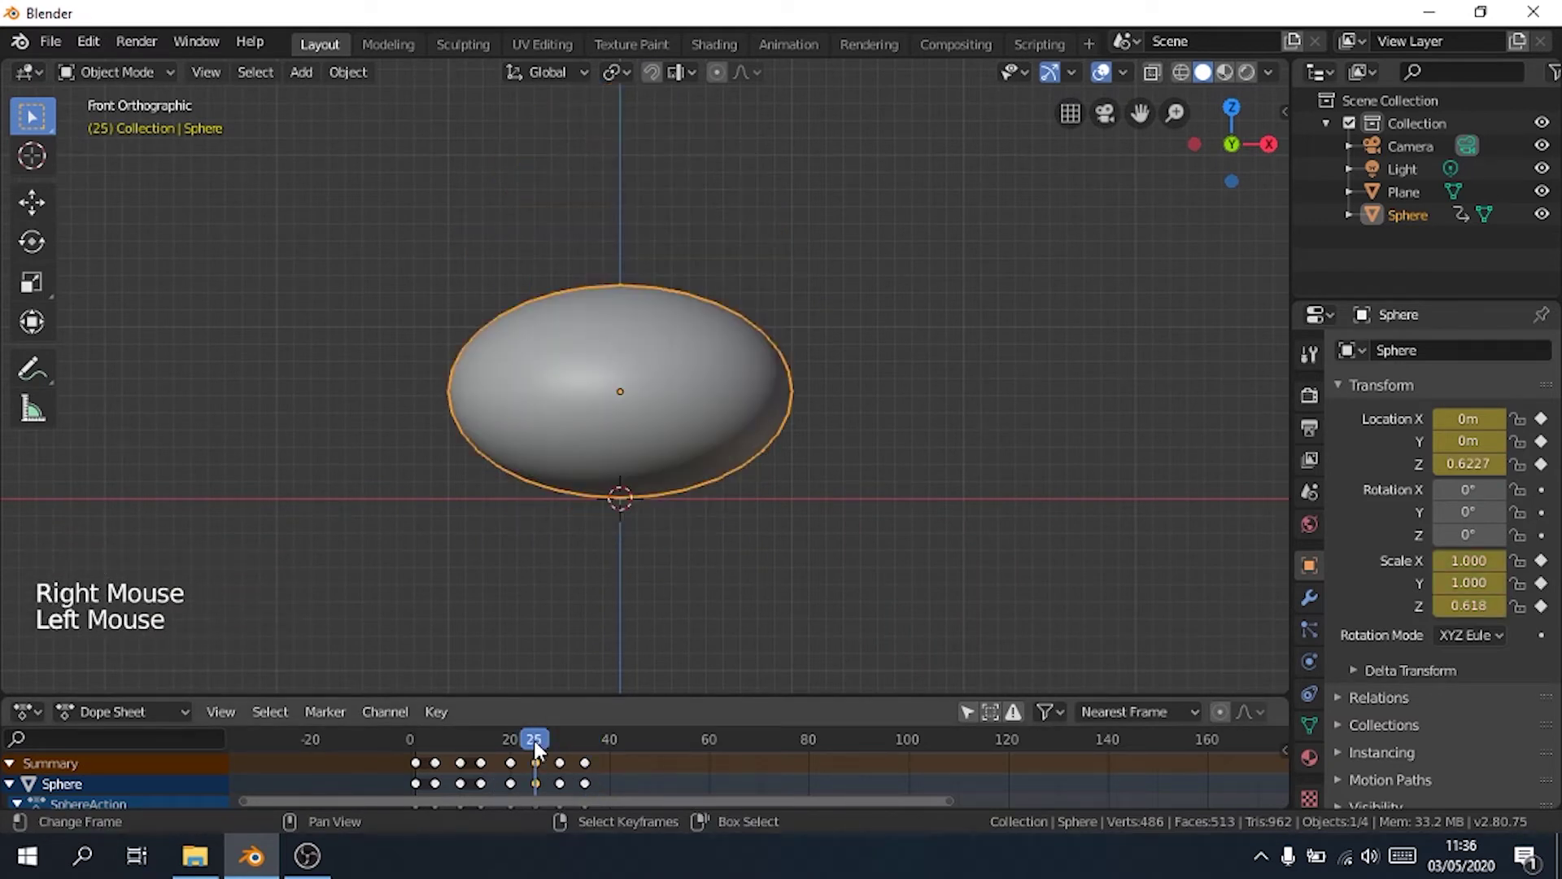
key("shift+d")
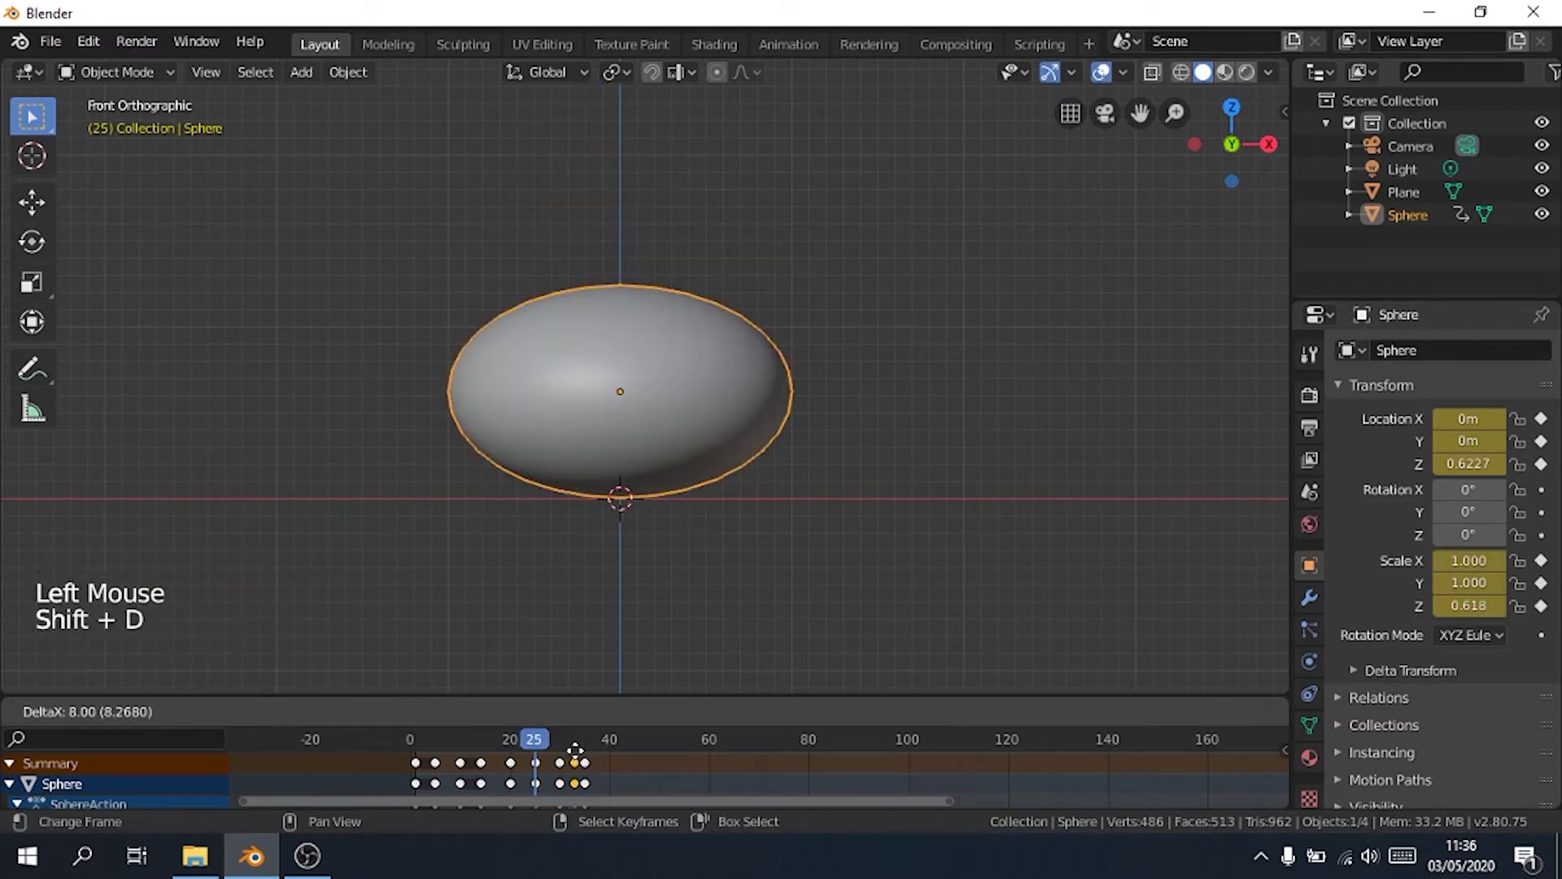
left_click(583, 758)
key("space")
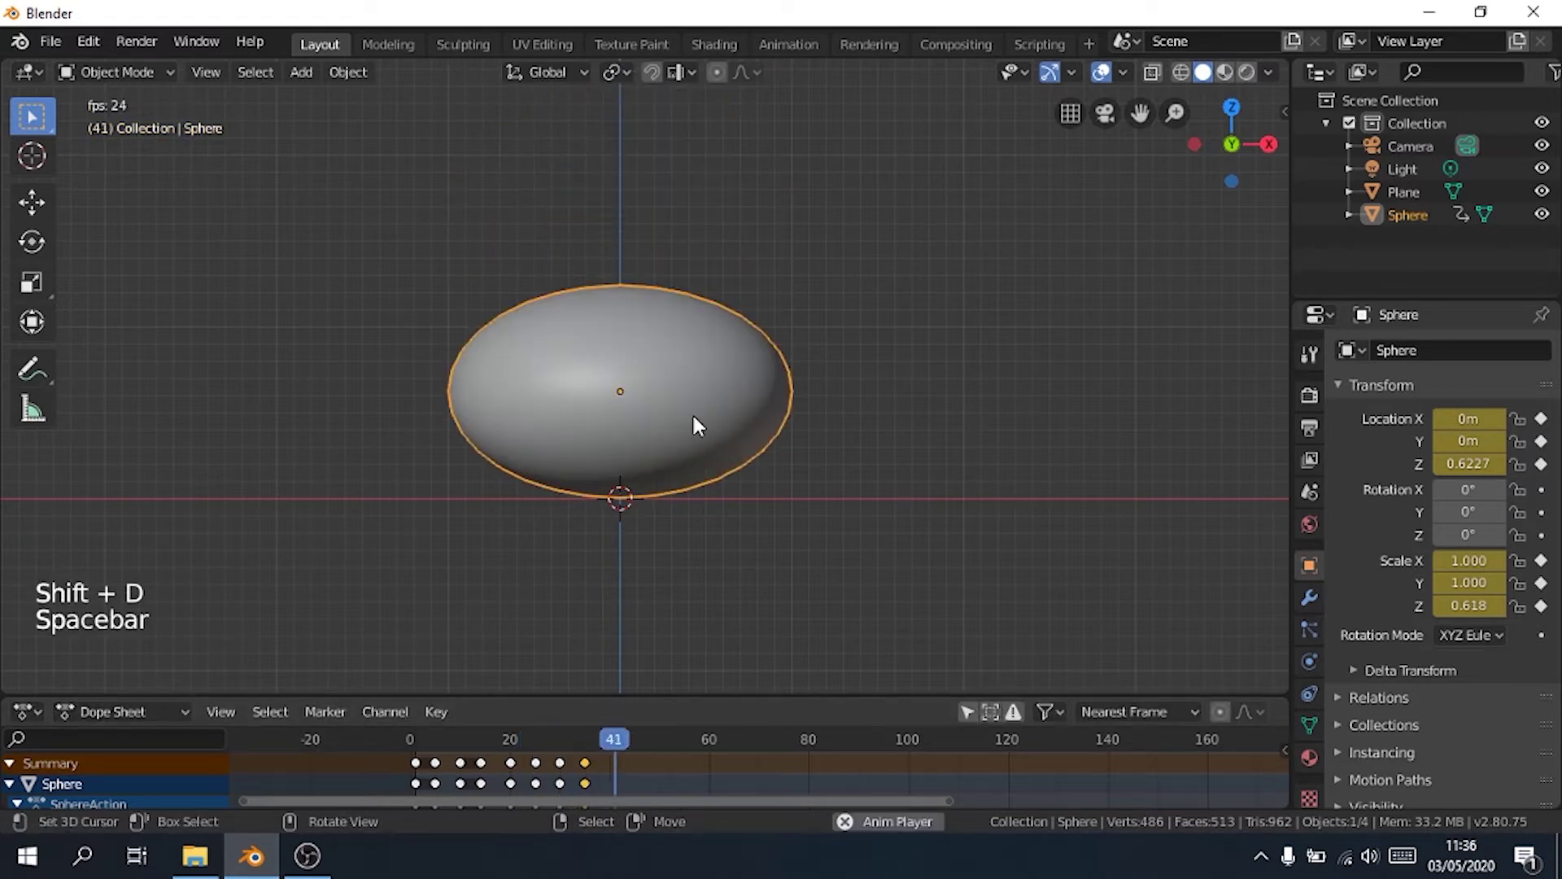
key("space")
- Duplicate the sphere's frame 1 rest-pose keyframes onto frame 40
left_click_drag(545, 739, 599, 734)
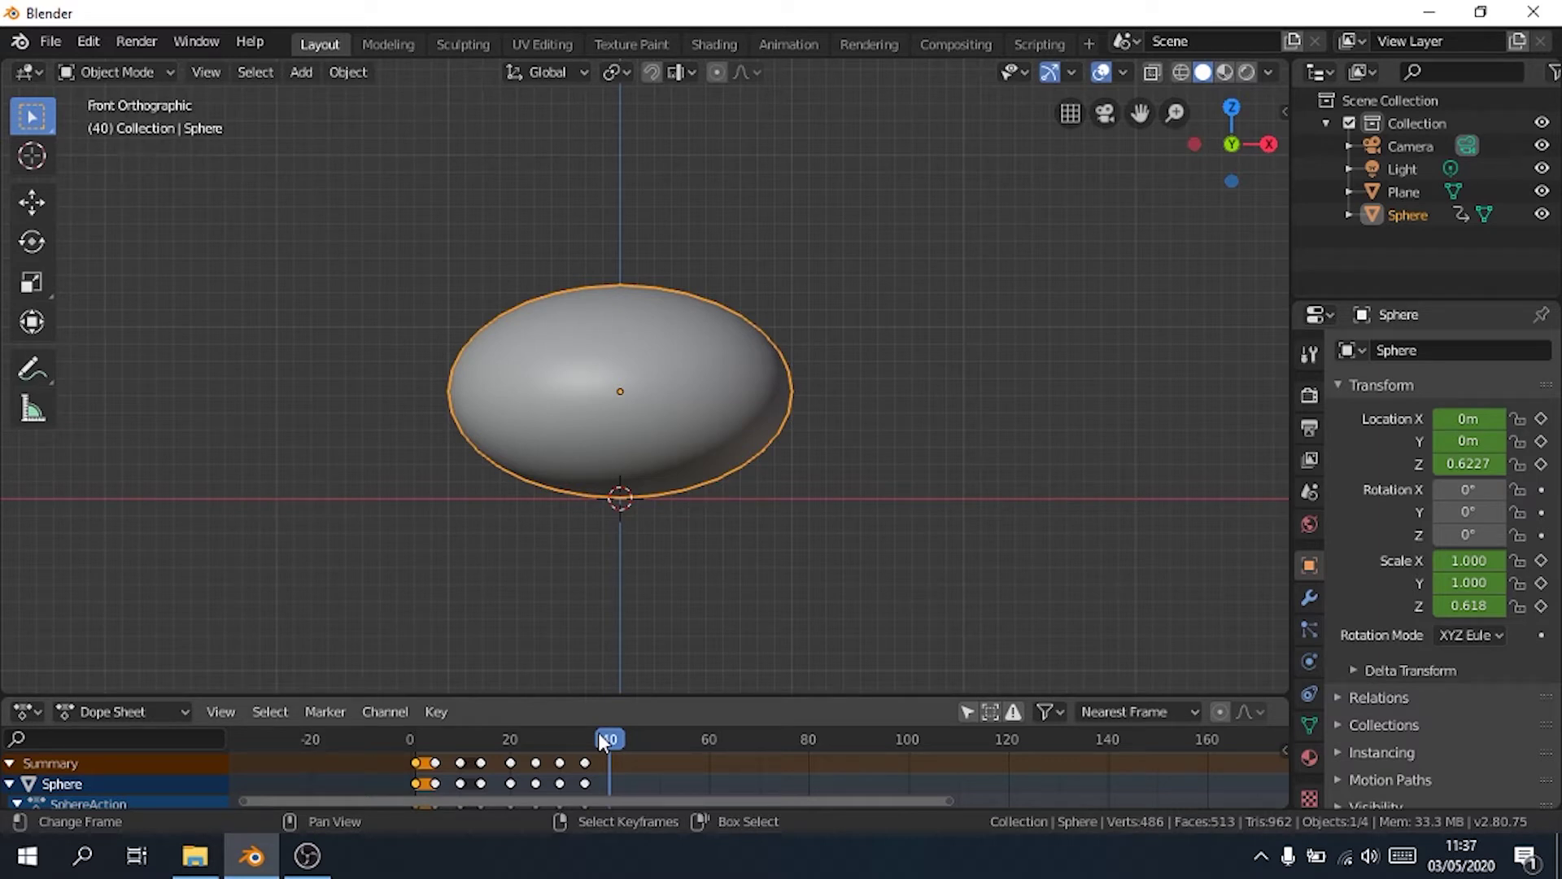
left_click(415, 740)
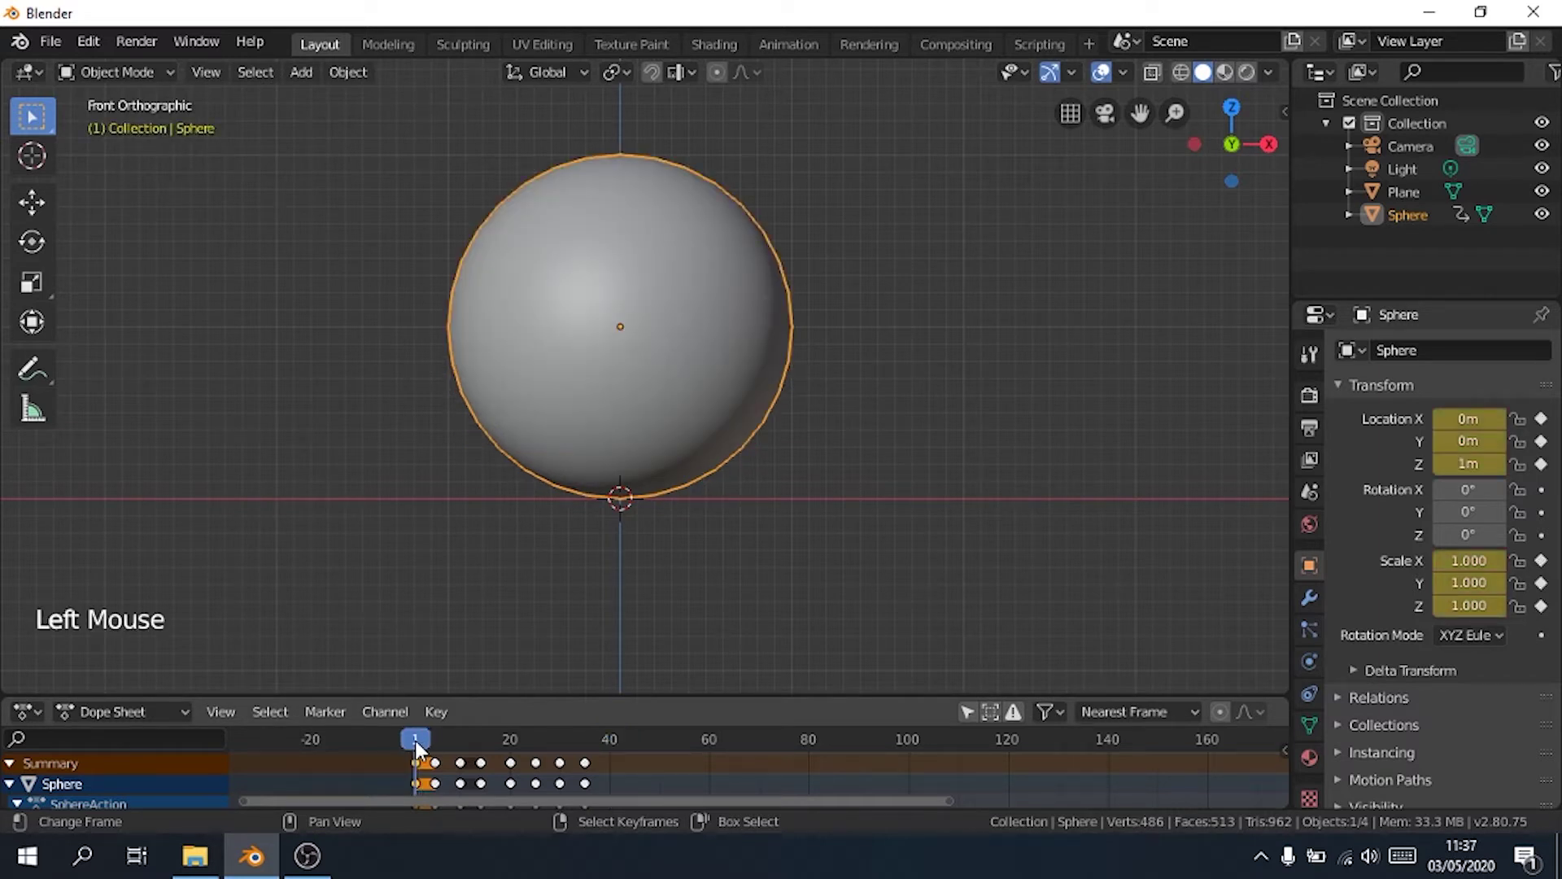
left_click_drag(415, 739, 605, 765)
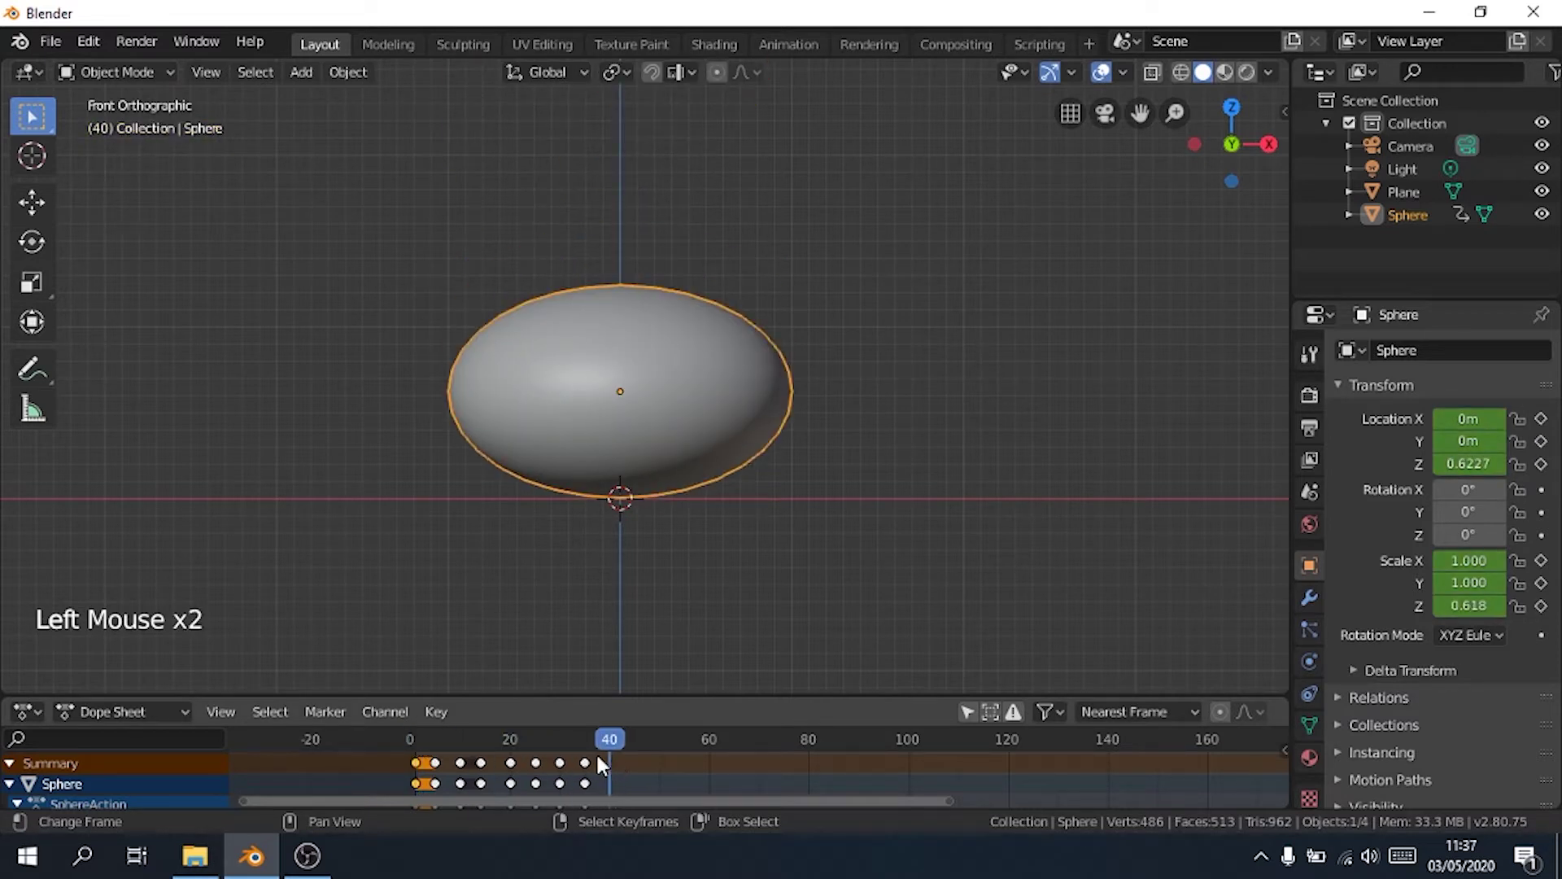
key("shift+d")
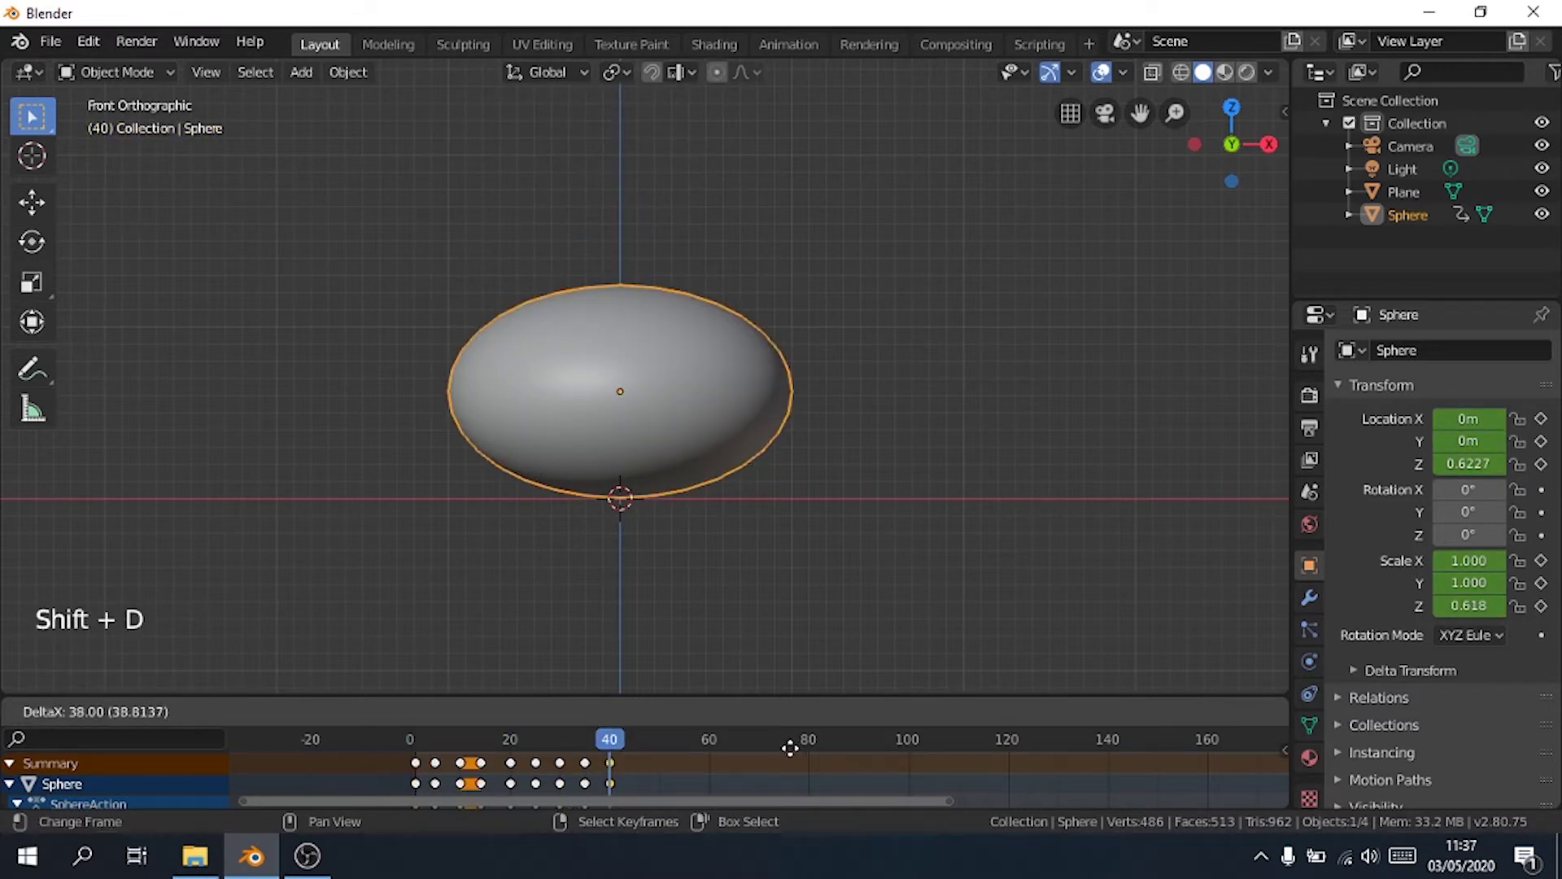
left_click(790, 747)
- Play the bounce animation from frame 0 with the full bounce height in view
left_click_drag(609, 739, 410, 740)
scroll(1383, 569, "down", 6)
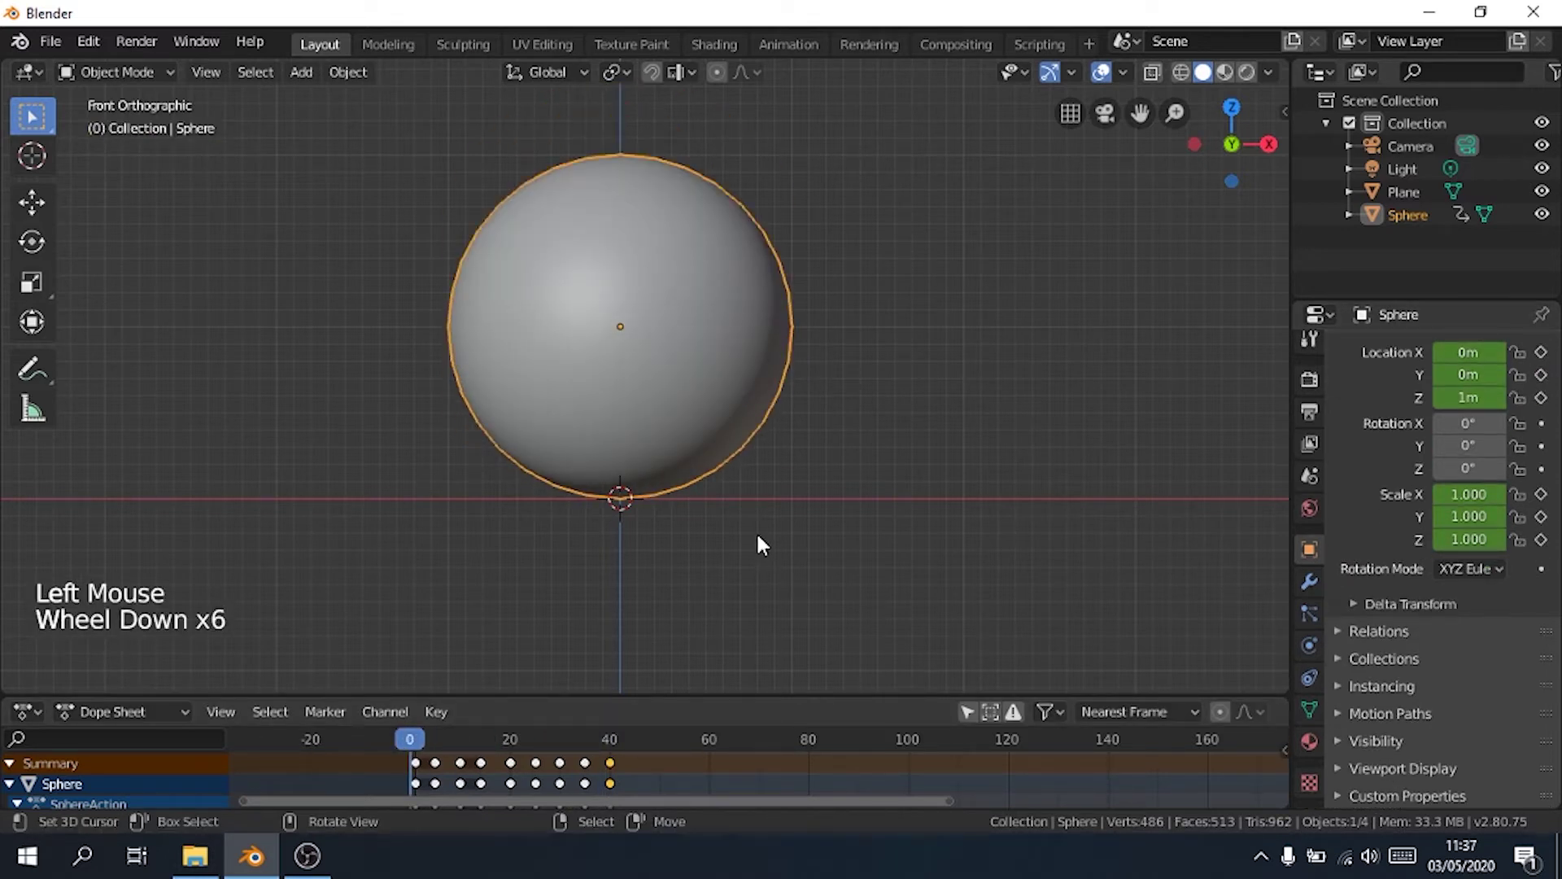
scroll(805, 415, "down", 12)
scroll(806, 415, "up", 6)
key("space")
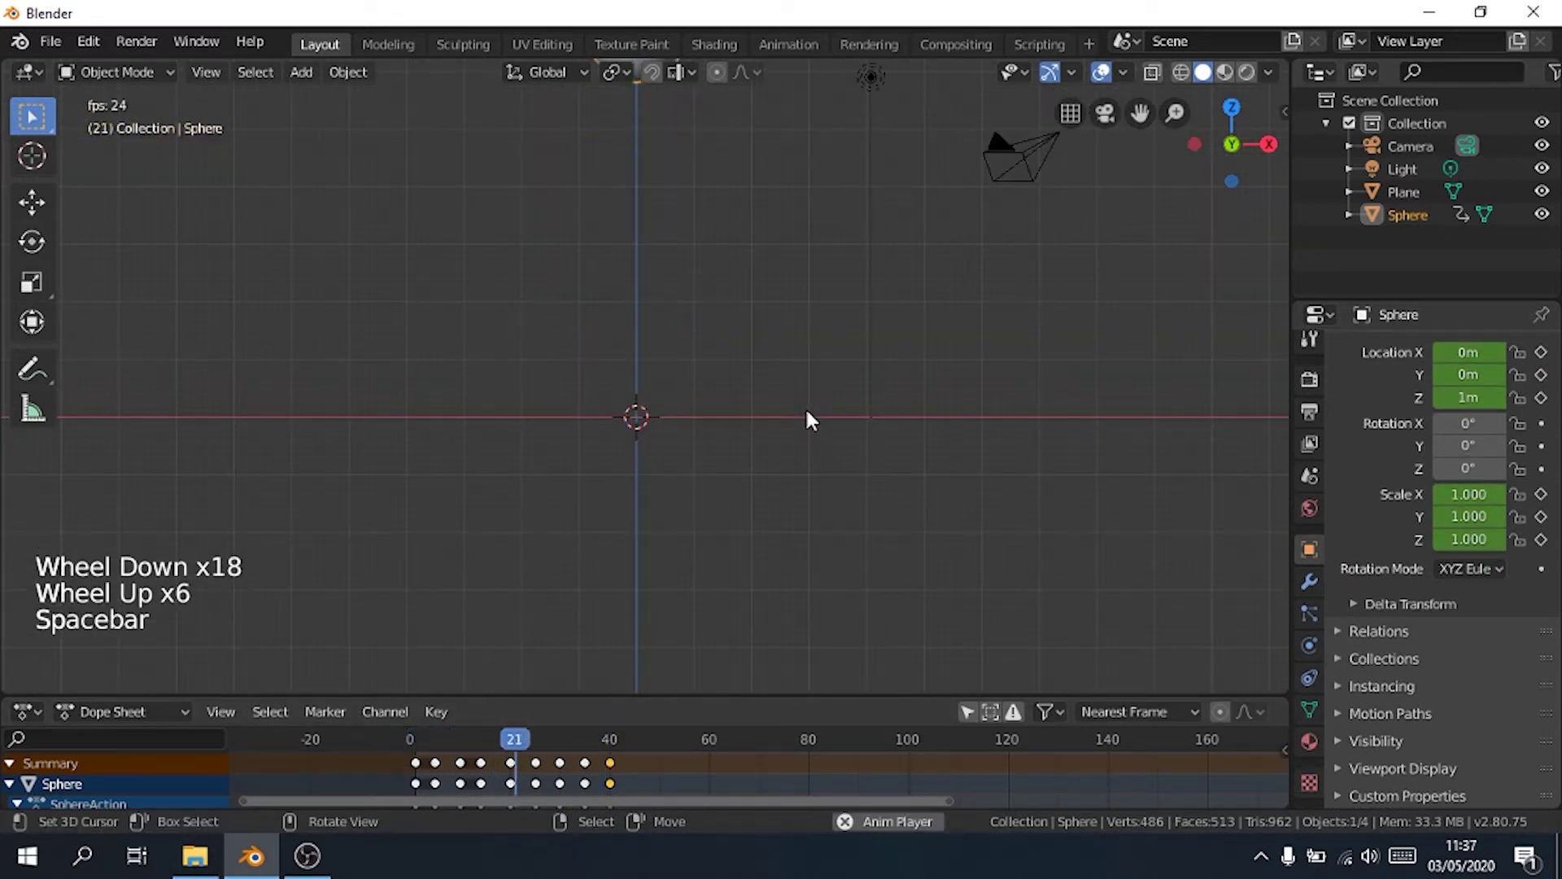
key("space")
left_click_drag(591, 744, 407, 761)
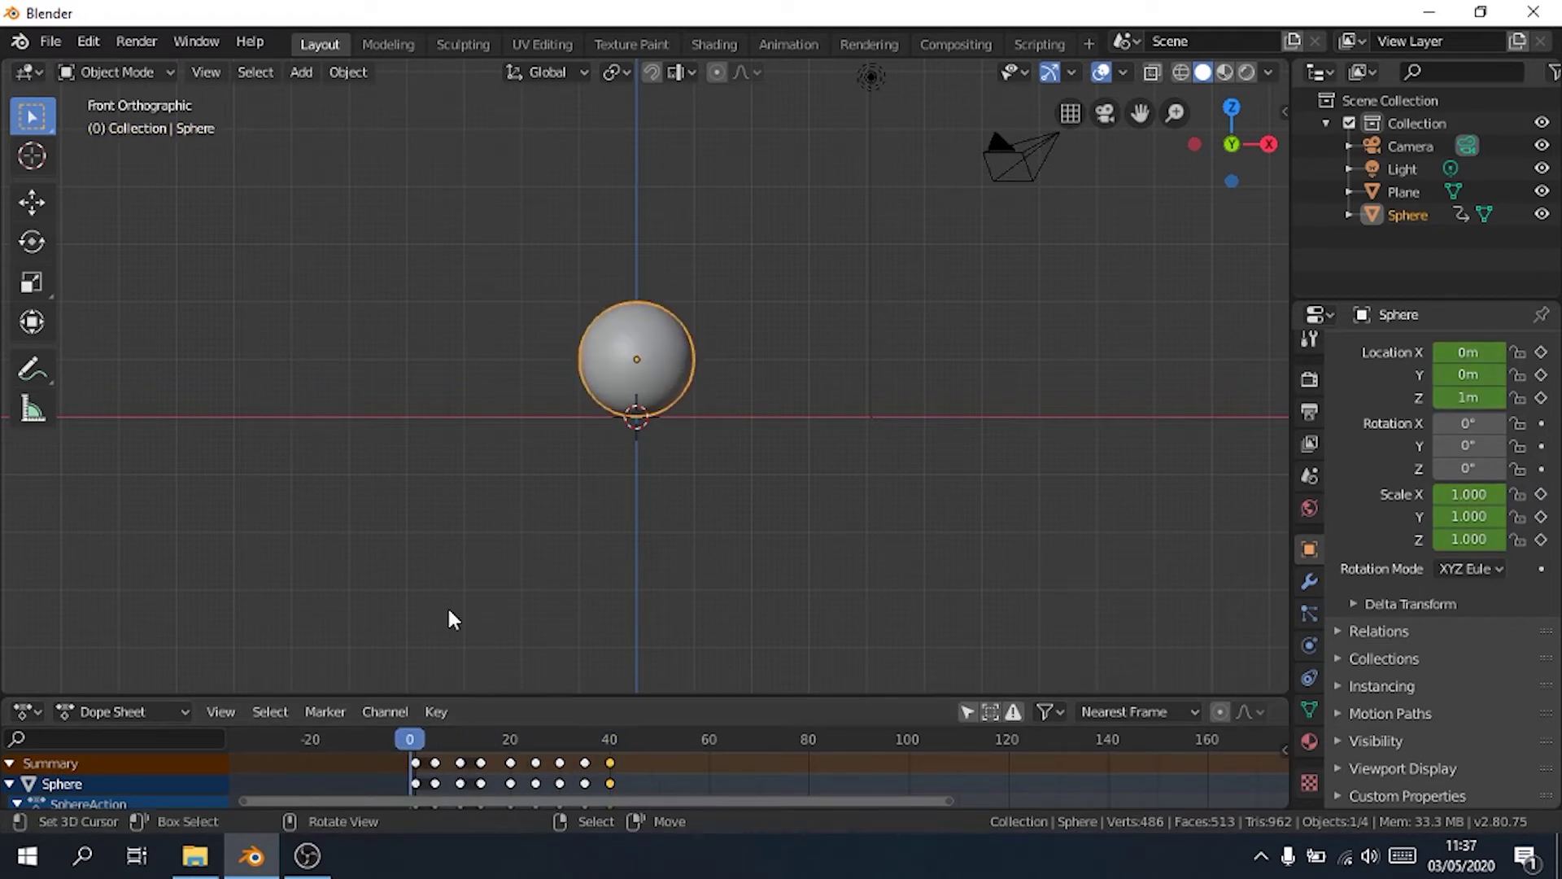
key("space")
key("space")
- Move the sphere's rest-pose keyframes from frame 40 to frame 50
mouse_move(607, 747)
left_mouse_down()
mouse_move(576, 761)
mouse_move(612, 765)
left_mouse_up()
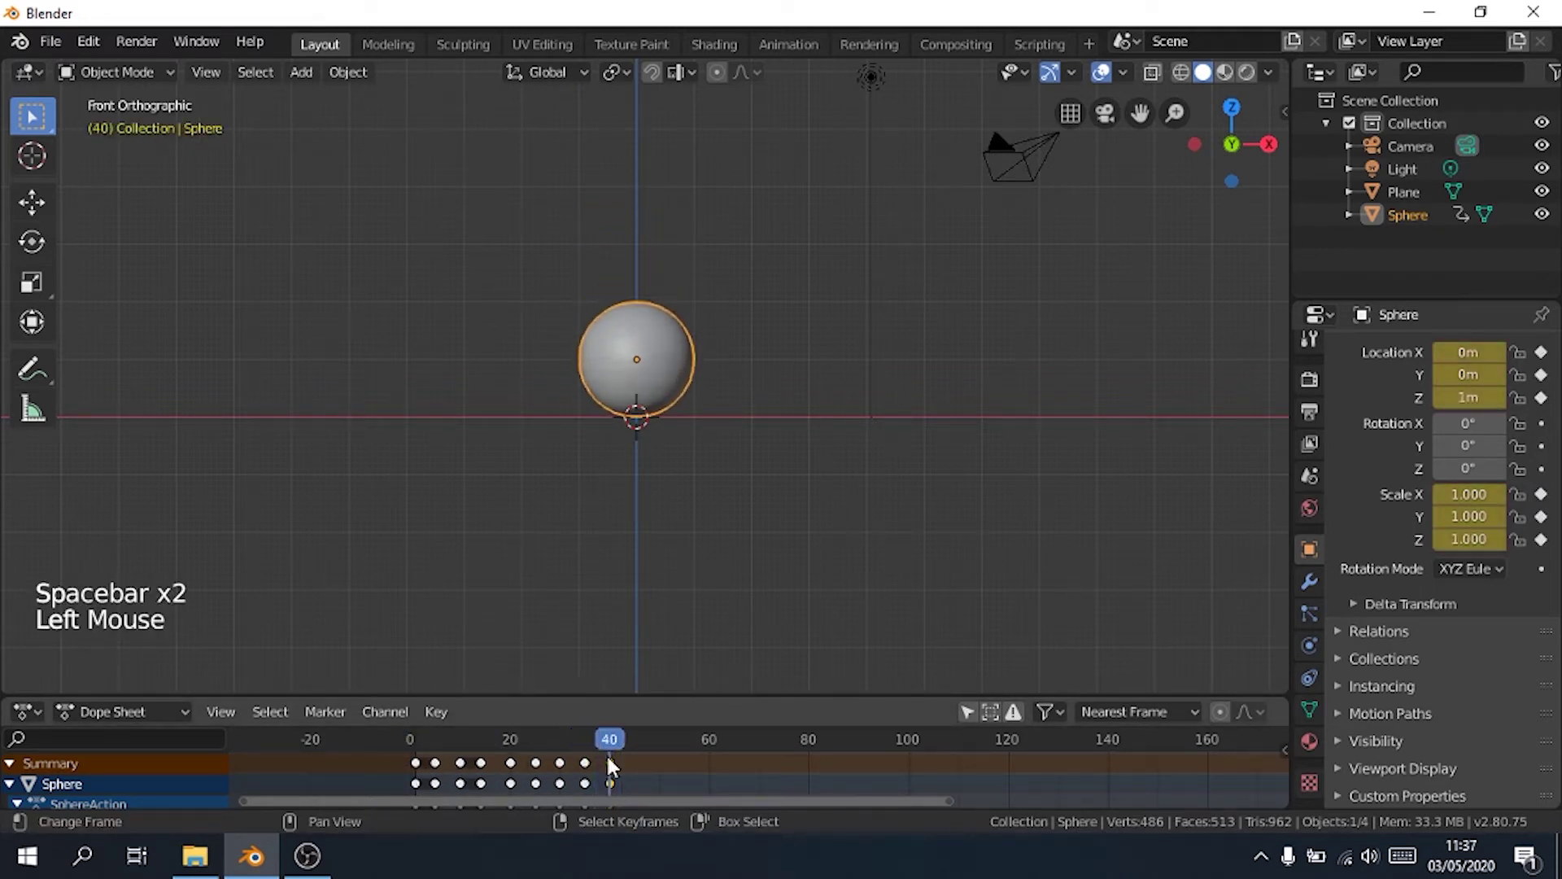
key("g")
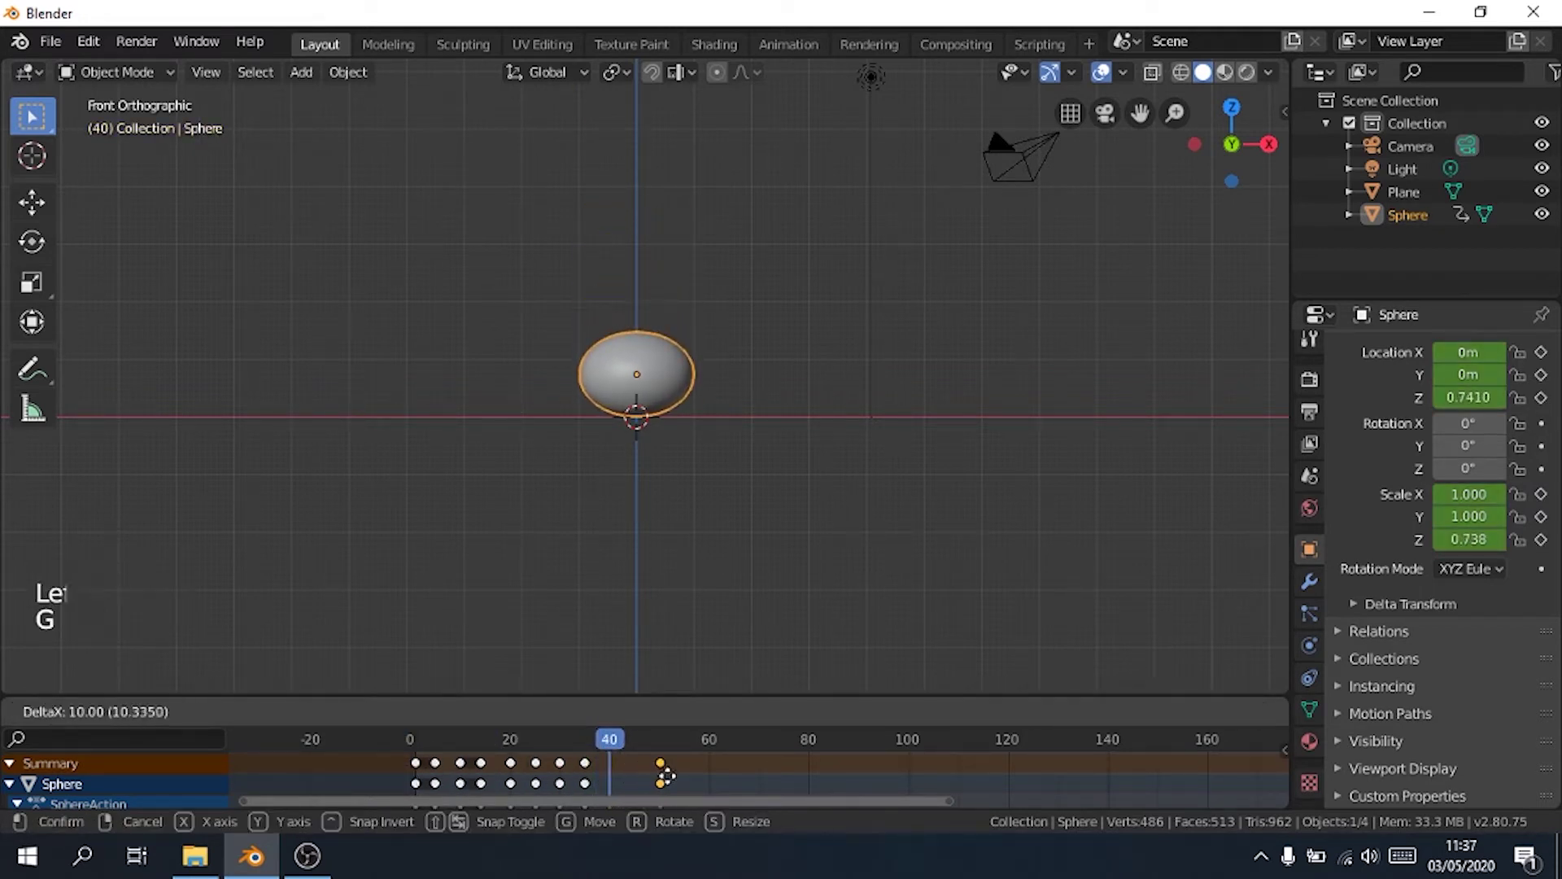
left_click(665, 777)
- Duplicate the sphere's frame 35 squash keyframes onto frame 40
left_click(586, 748)
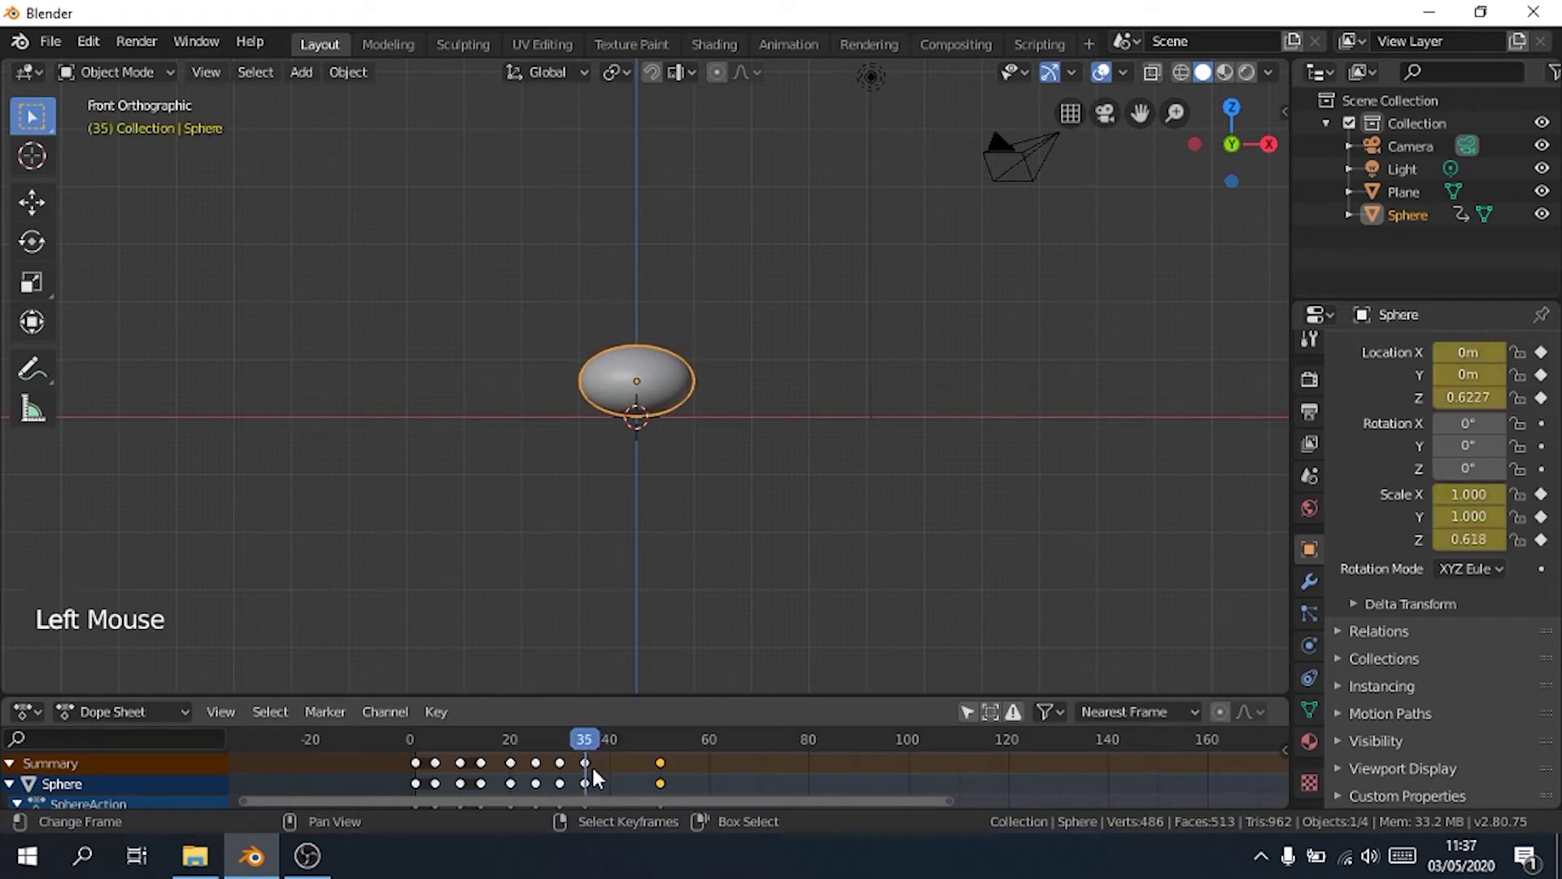
right_click(587, 763)
left_click(612, 758)
mouse_move(612, 758)
left_mouse_down()
mouse_move(584, 749)
mouse_move(611, 760)
left_mouse_up()
scroll(638, 569, "up", 2)
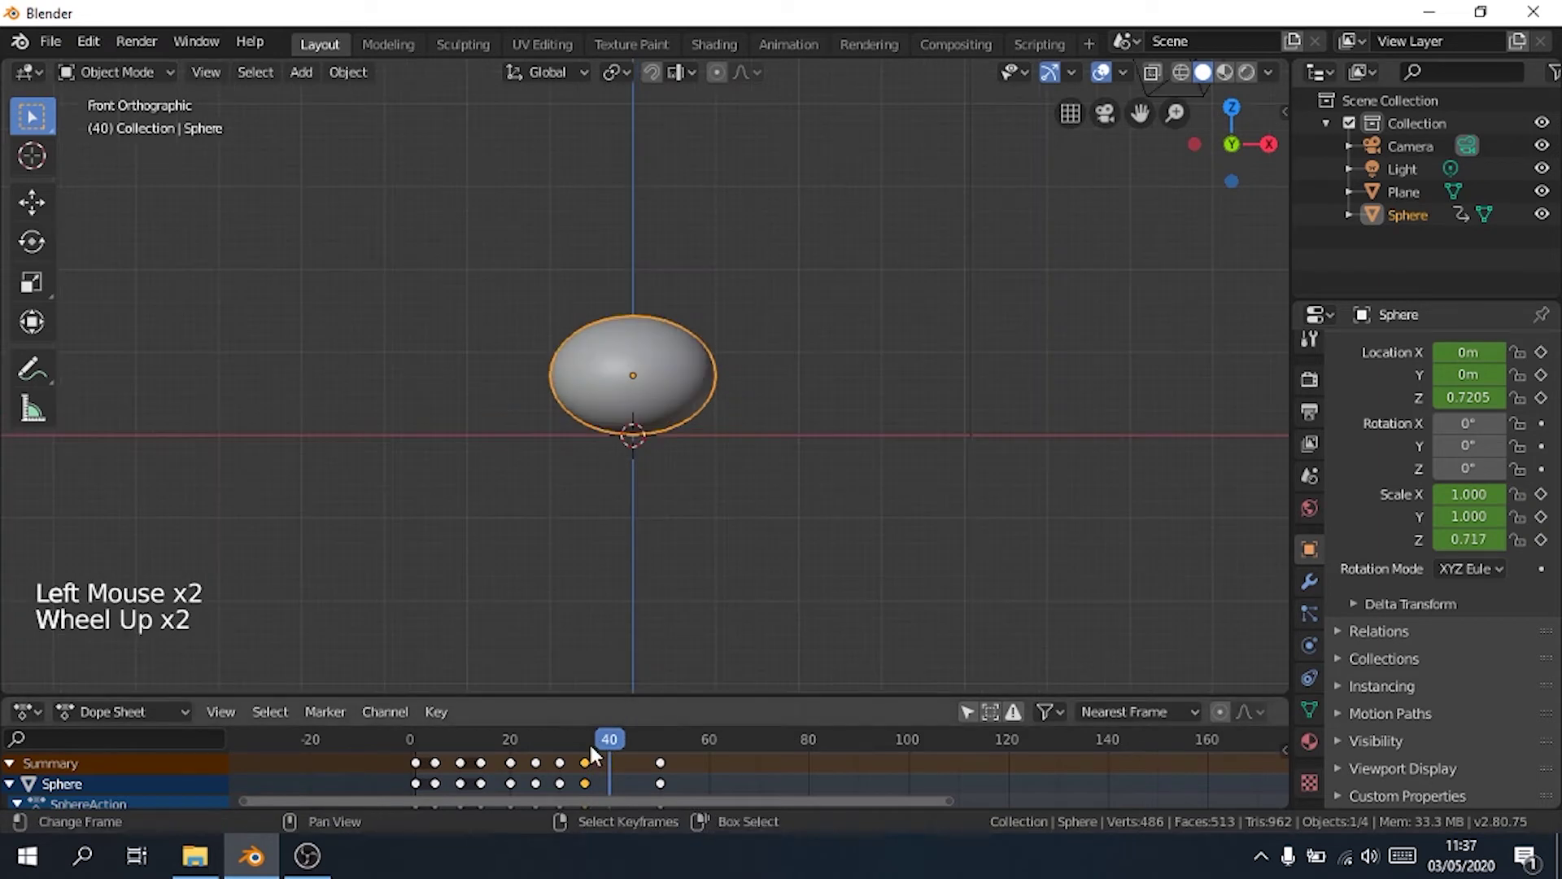
key("shift+d")
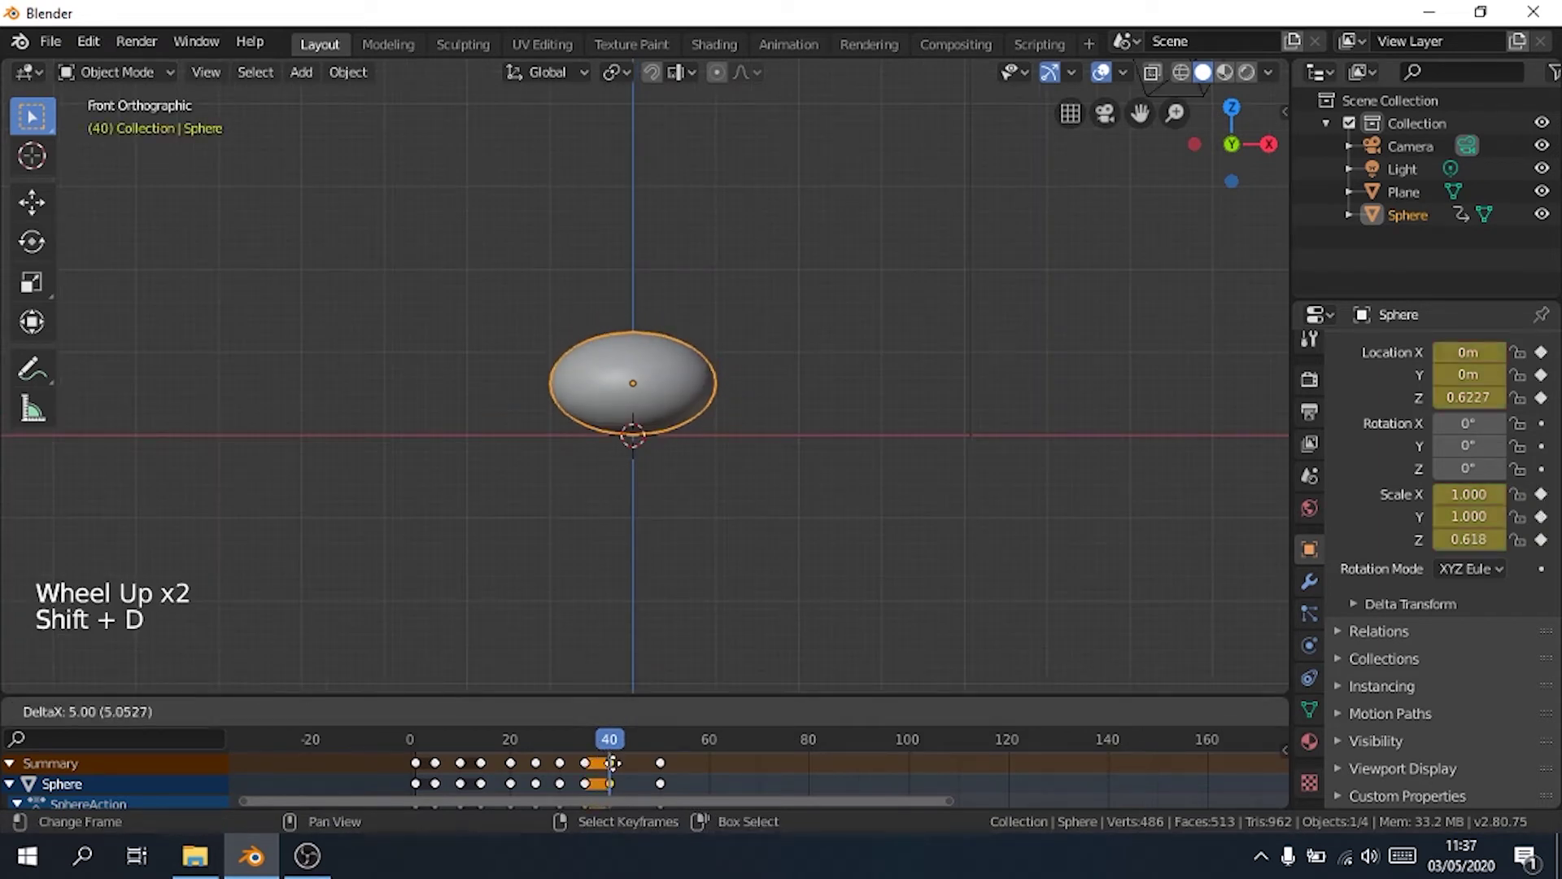
left_click(613, 766)
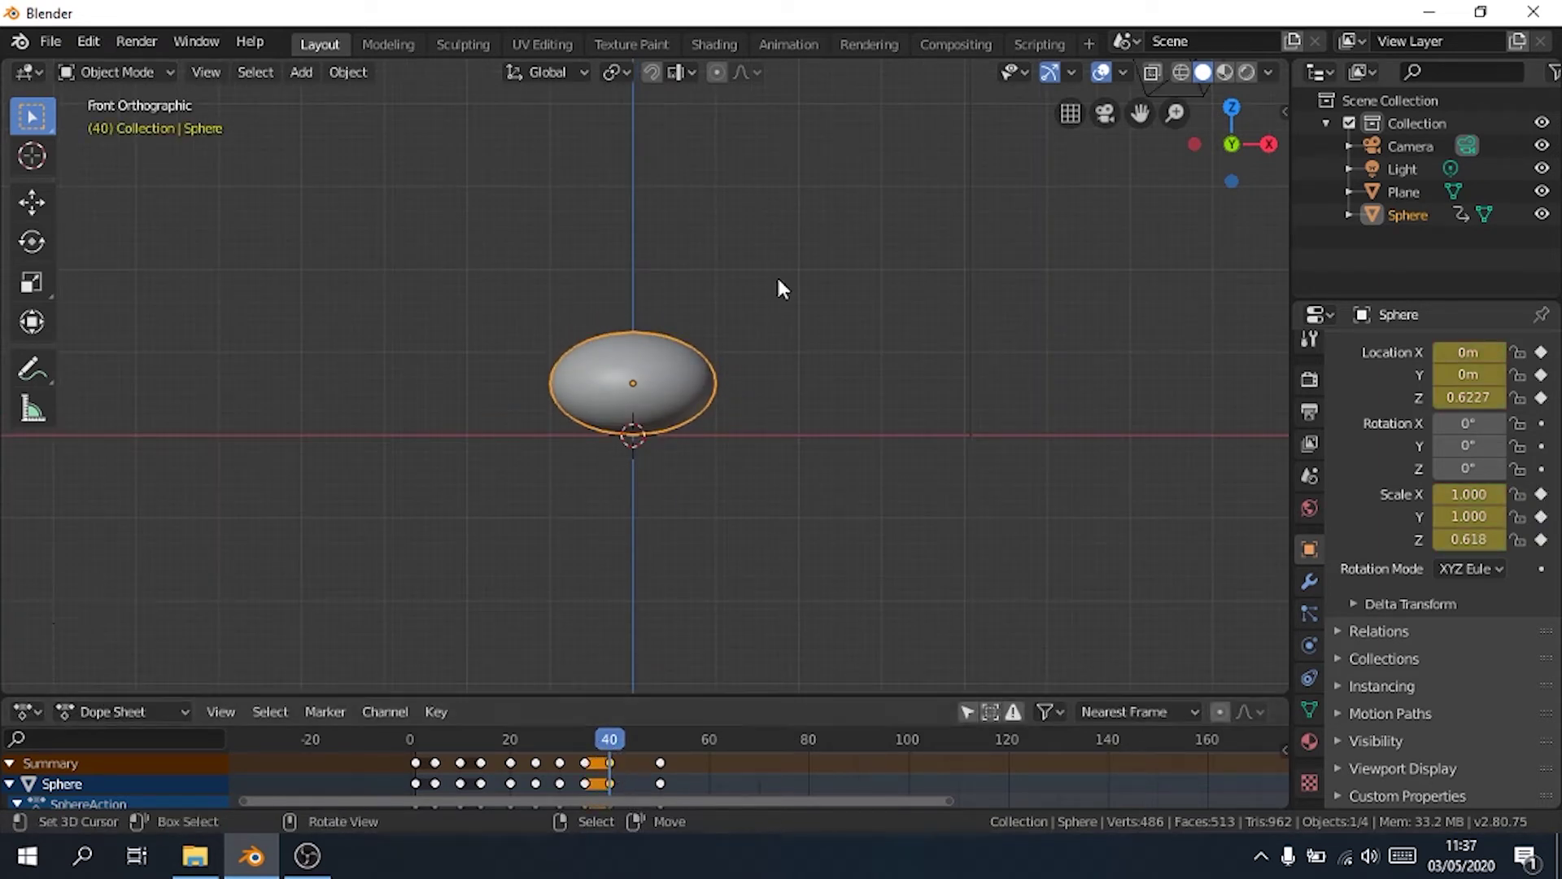
- Set the transform pivot point to the 3D Cursor for scaling the sphere from the floor level
left_click(612, 74)
left_click(594, 159)
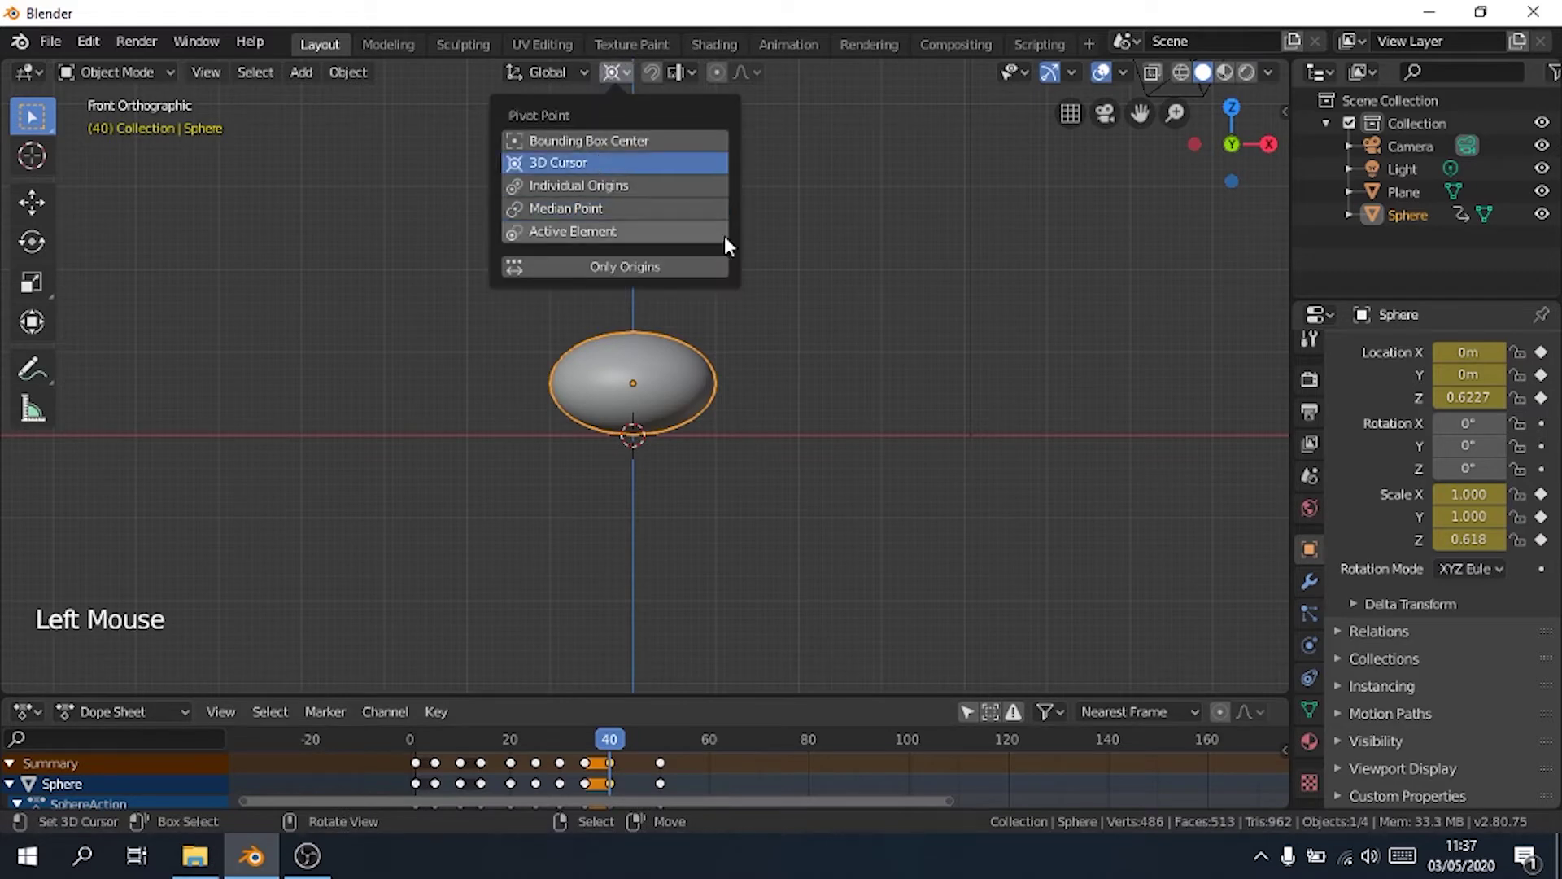
scroll(719, 305, "up", 3)
key("s")
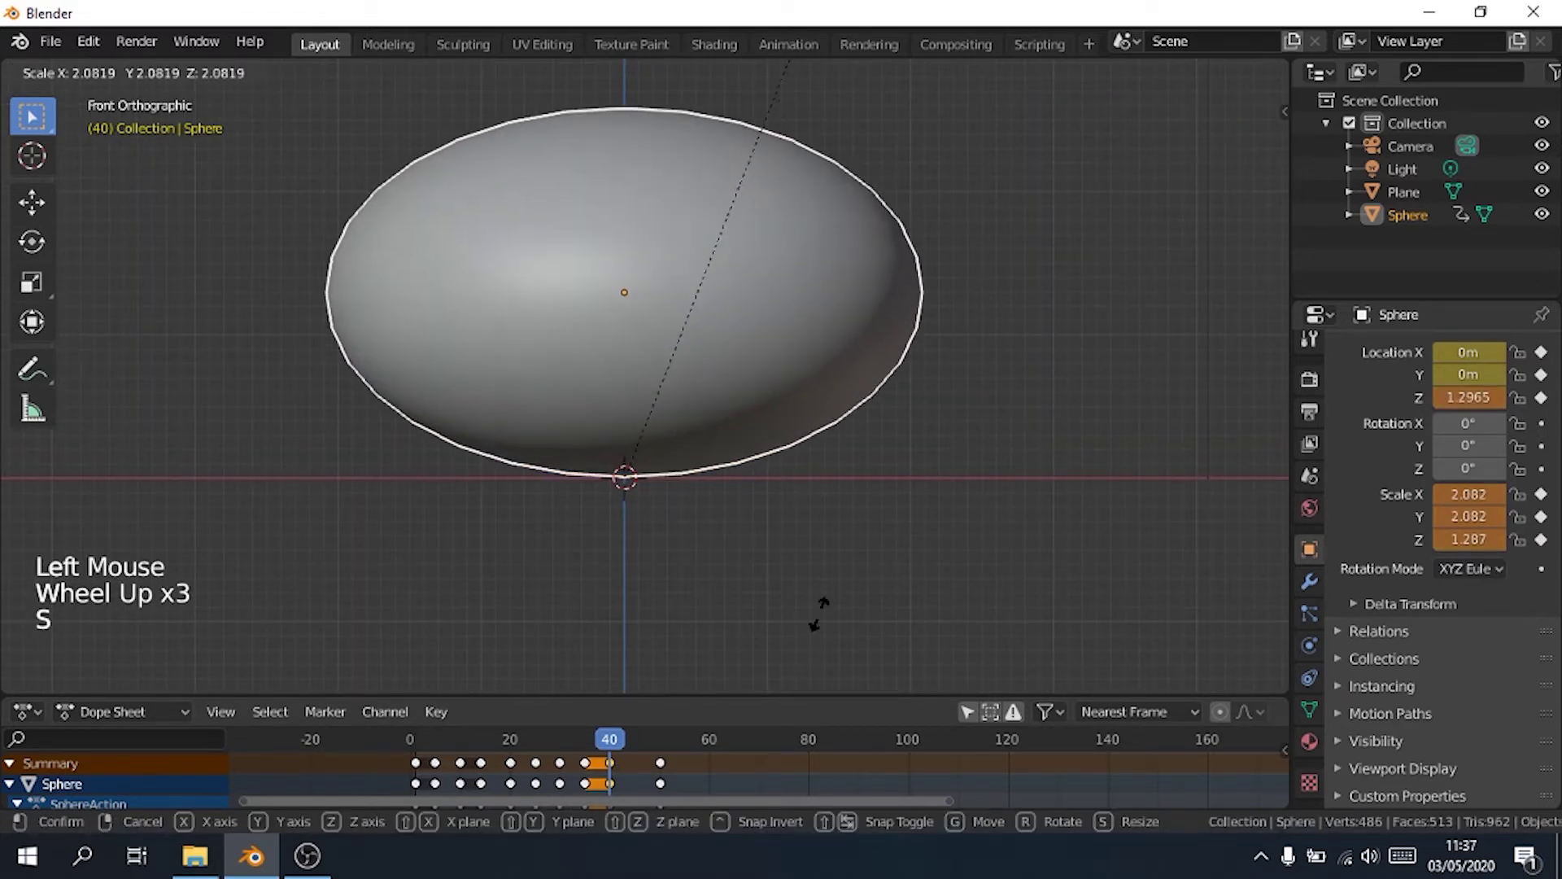
left_click(808, 685)
key("ctrl+z")
- Stretch the sphere along Z to a scale of about 1.301 at frame 40 and insert a Scaling keyframe
key("s")
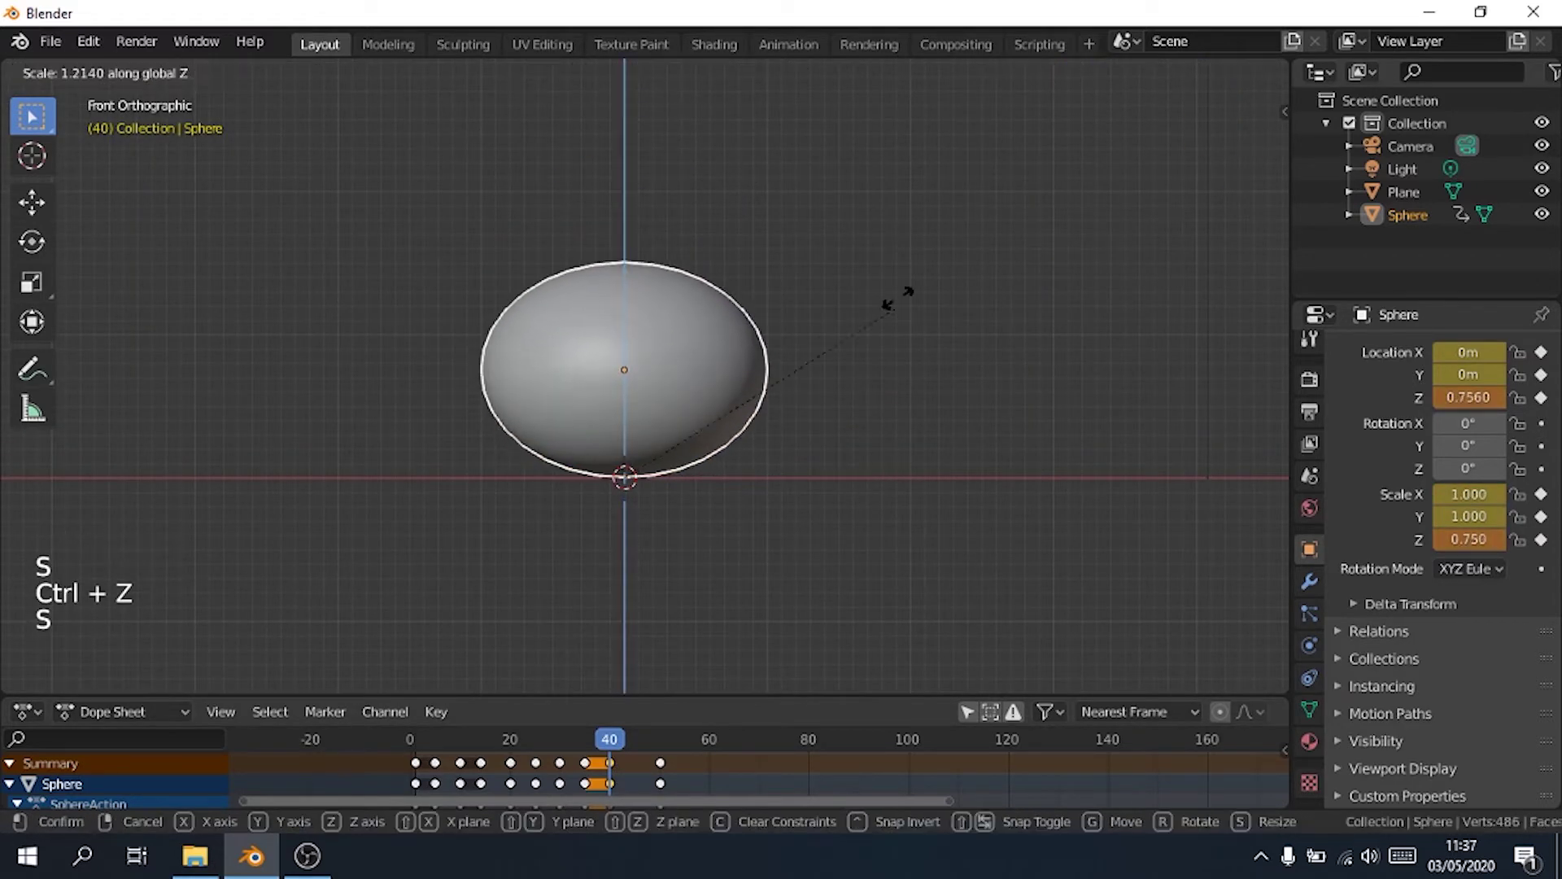
left_click(994, 680)
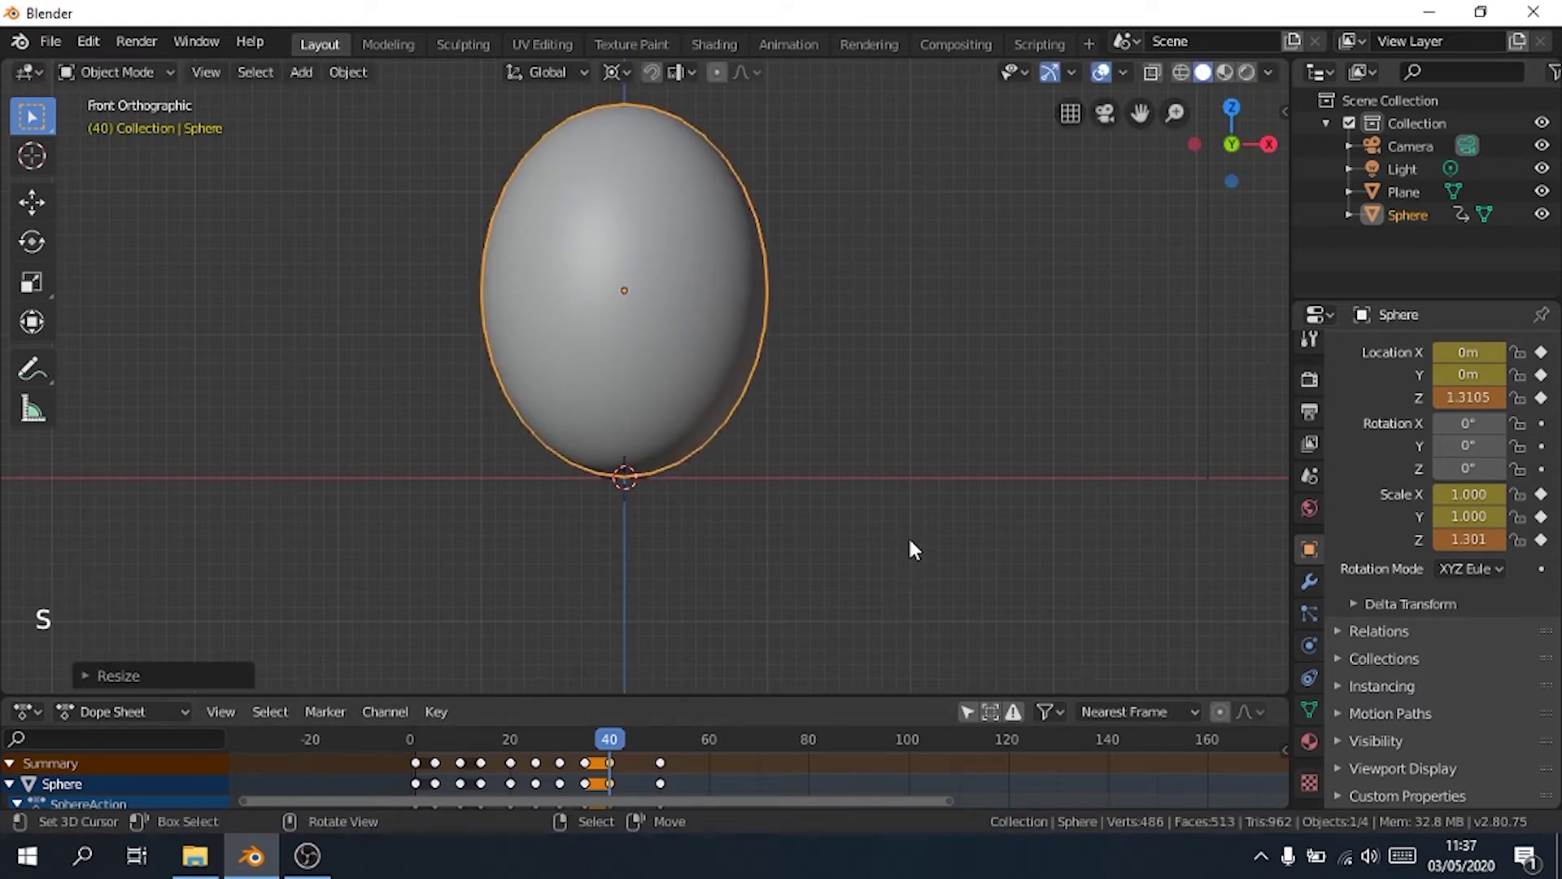
key("i")
left_click(867, 452)
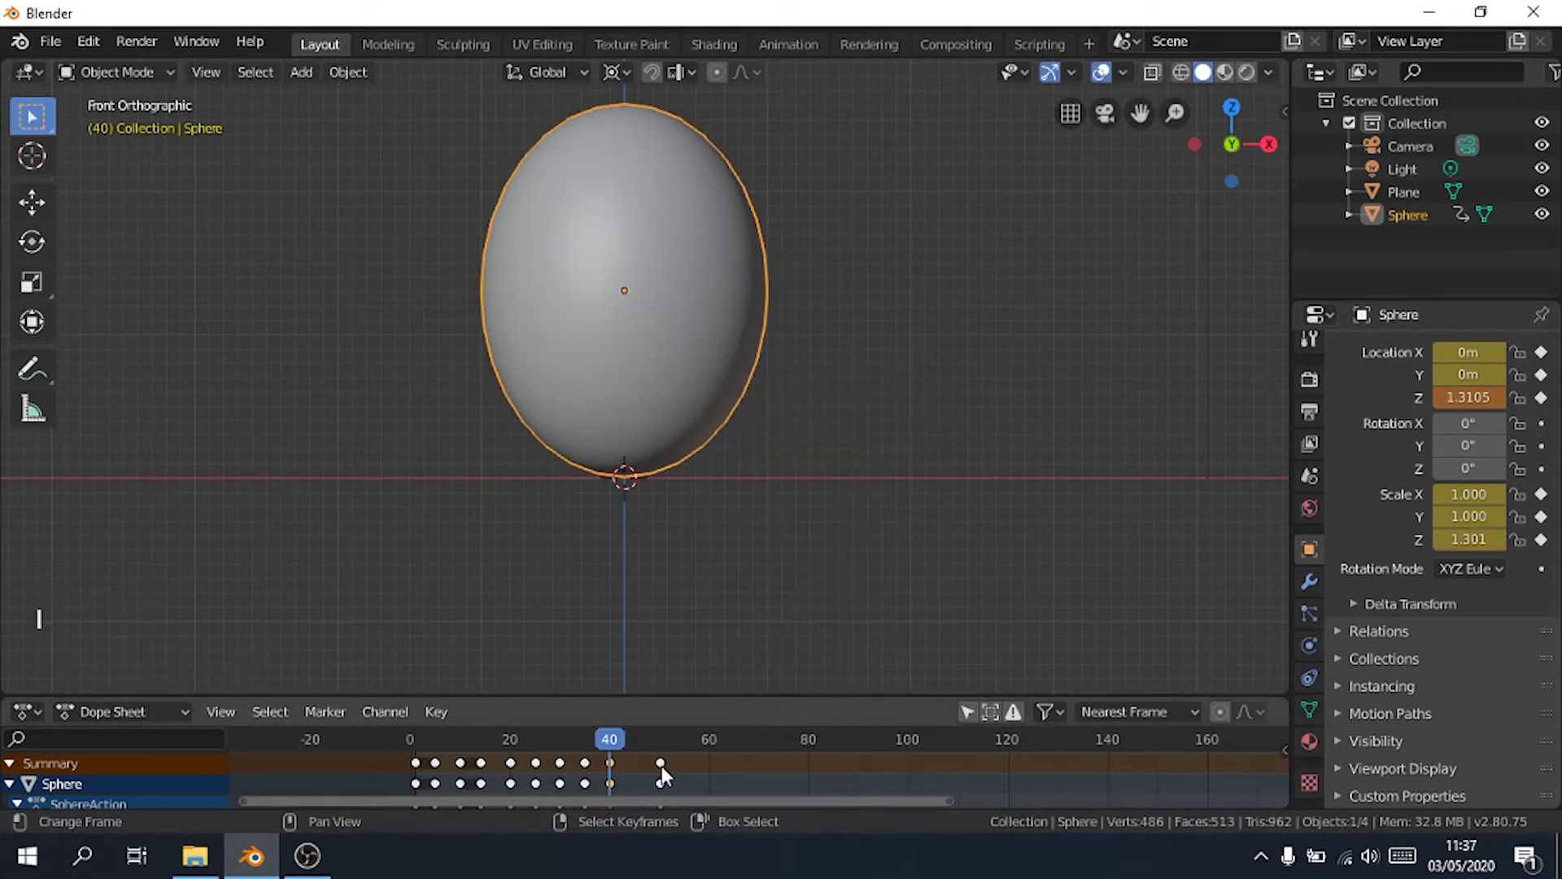
- Move the sphere's final rest-pose keyframes from frame 50 to frame 44
left_click_drag(612, 751, 643, 749)
left_click(633, 749)
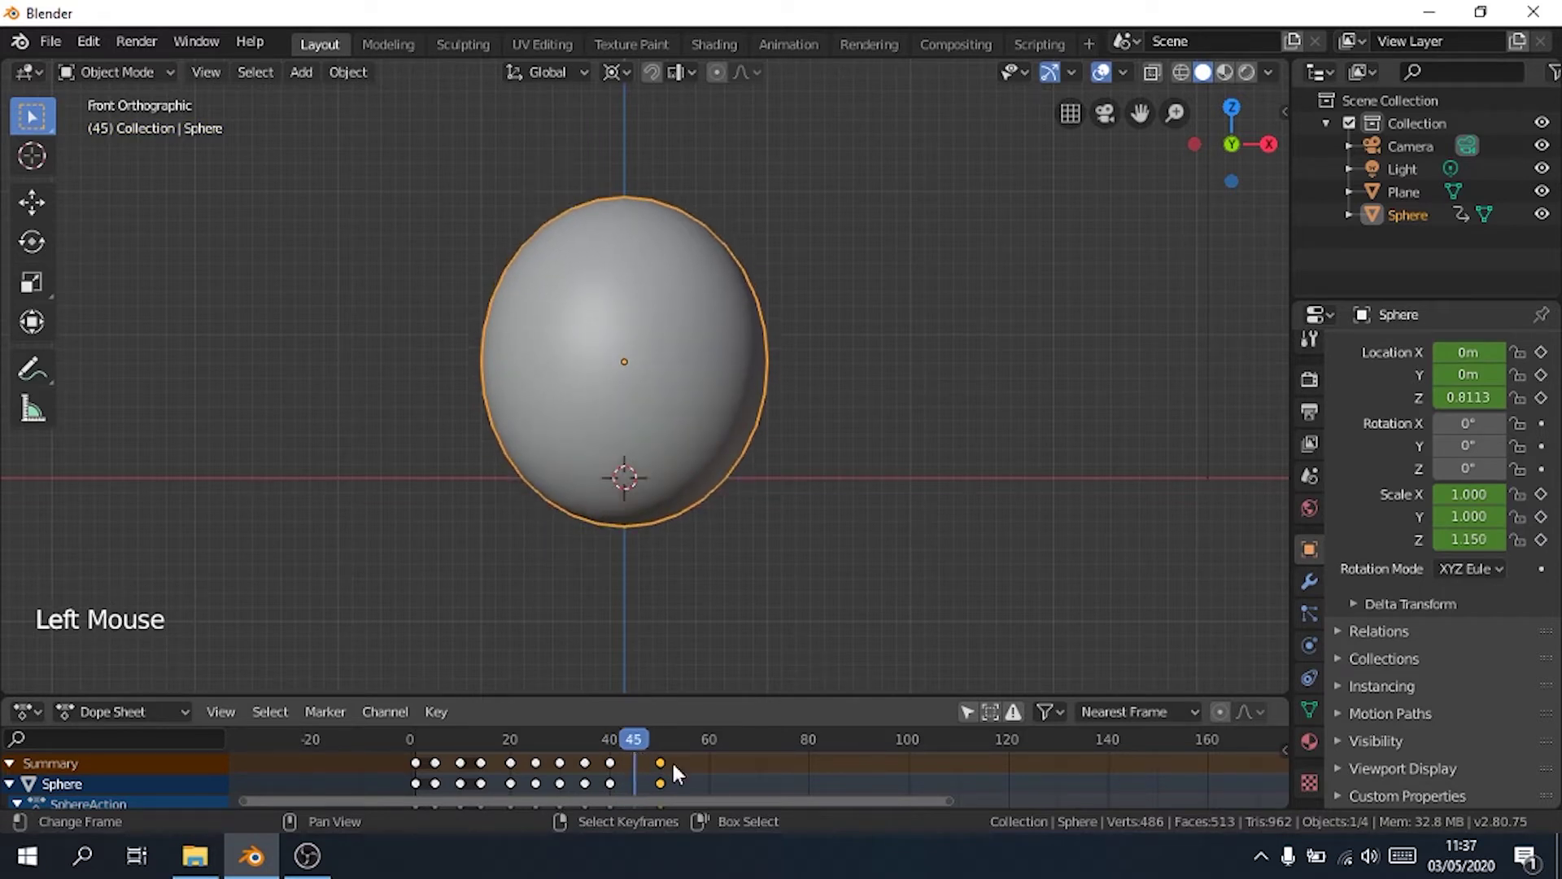
key("g")
left_click(649, 782)
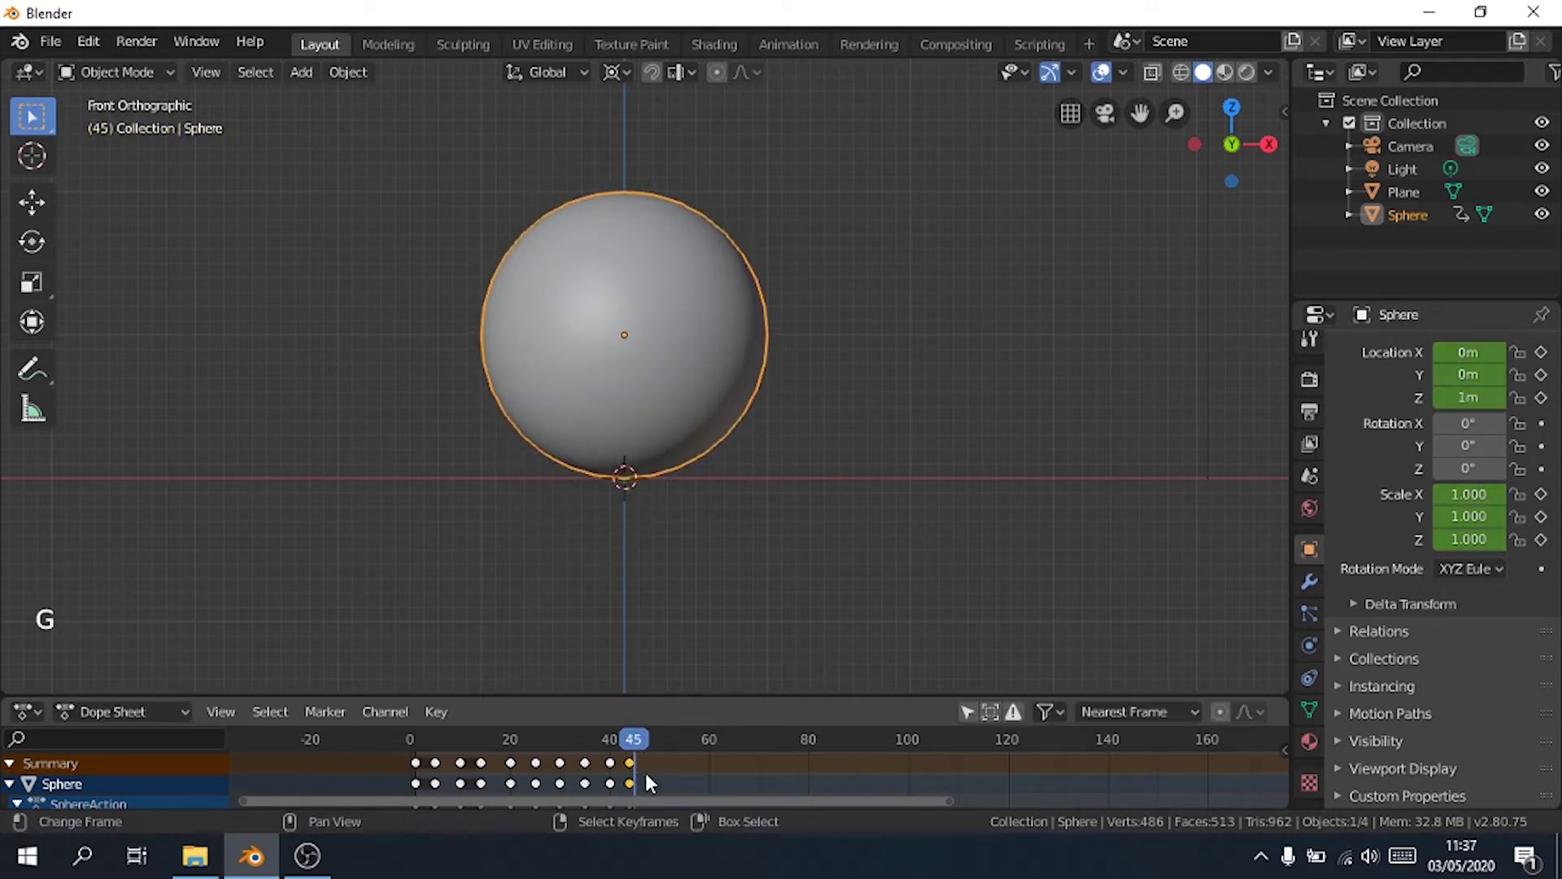
- Raise the sphere along Z to about 1.3018 m at frame 40 and keyframe its location
mouse_move(618, 744)
left_mouse_down()
mouse_move(560, 749)
mouse_move(611, 761)
left_mouse_up()
right_click(610, 762)
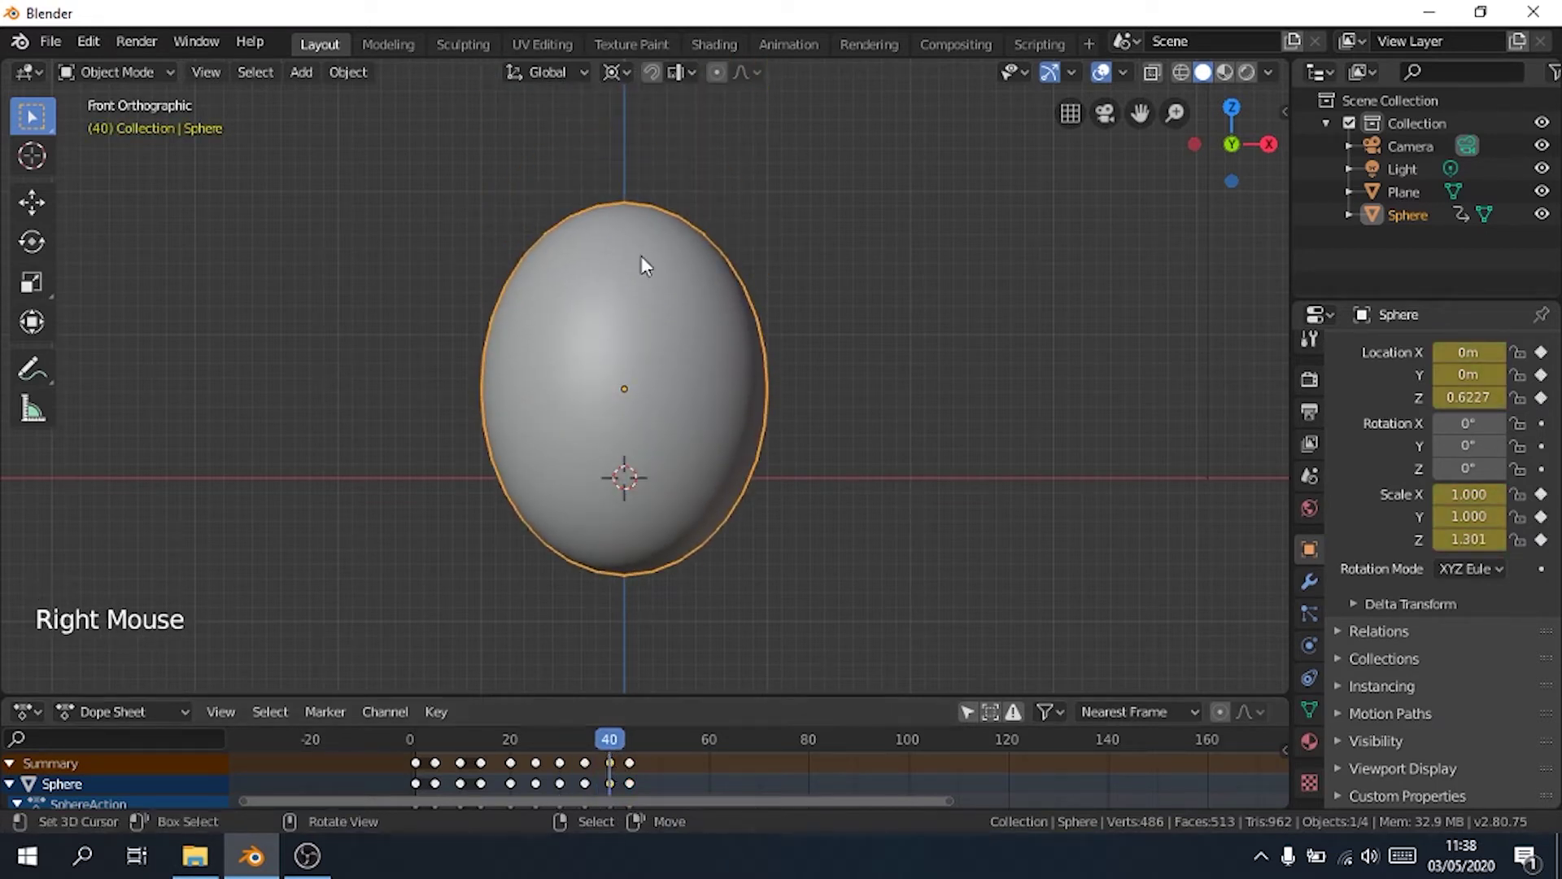
key("g")
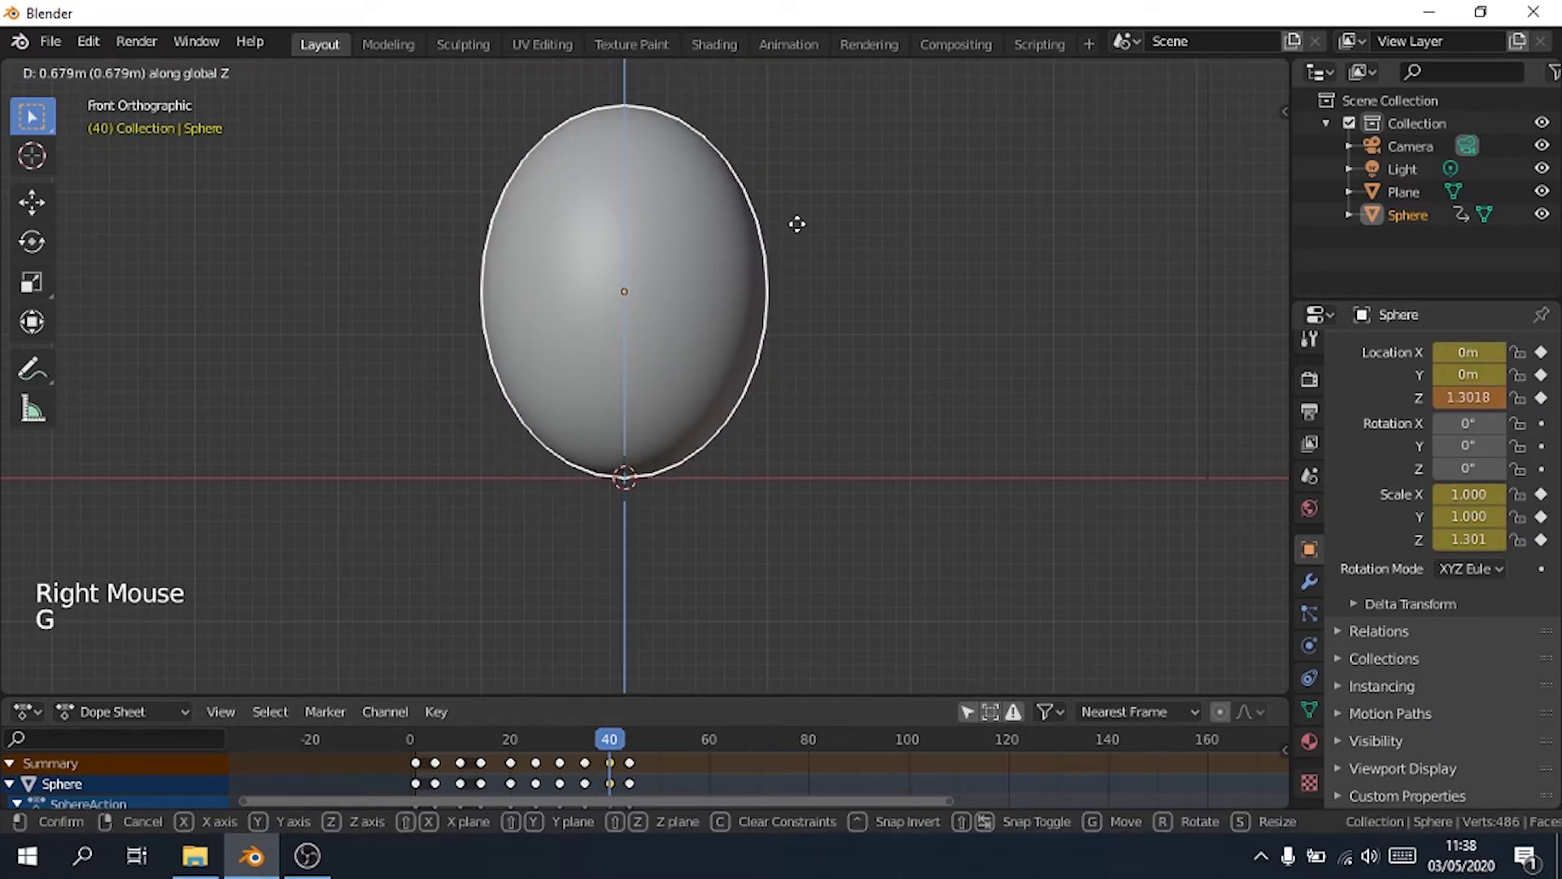
left_click(794, 227)
left_click(1540, 397)
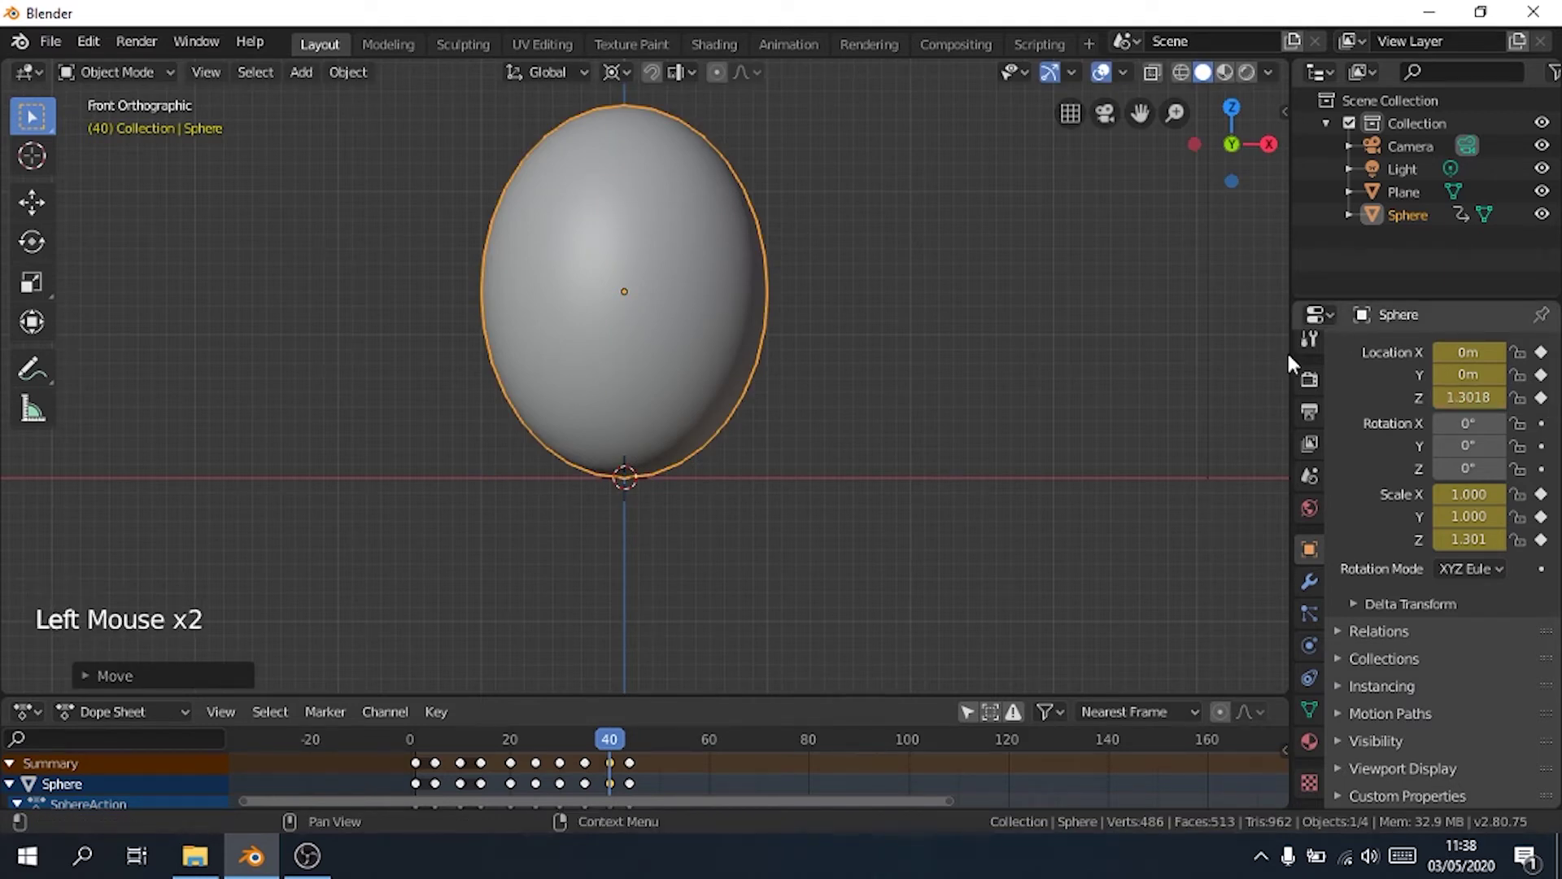
- Play the complete bounce from frame 0 in a wider front view, then set the current frame to 10
scroll(851, 310, "down", 5)
middle_click_drag(851, 311, 885, 395, "shift")
left_click(508, 751)
left_click_drag(483, 749, 480, 750)
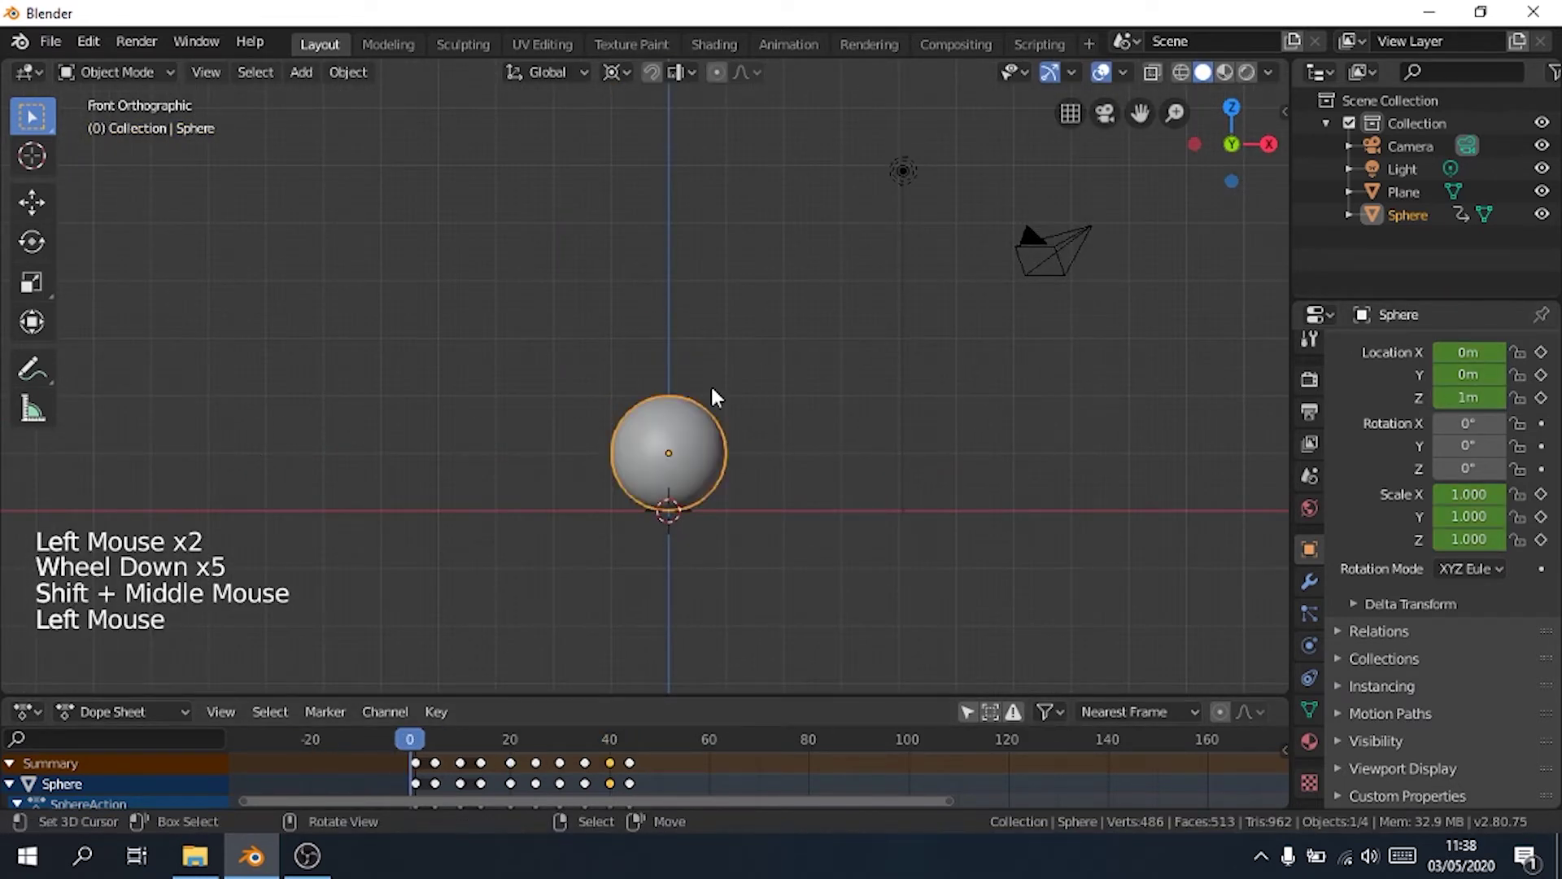
key("space")
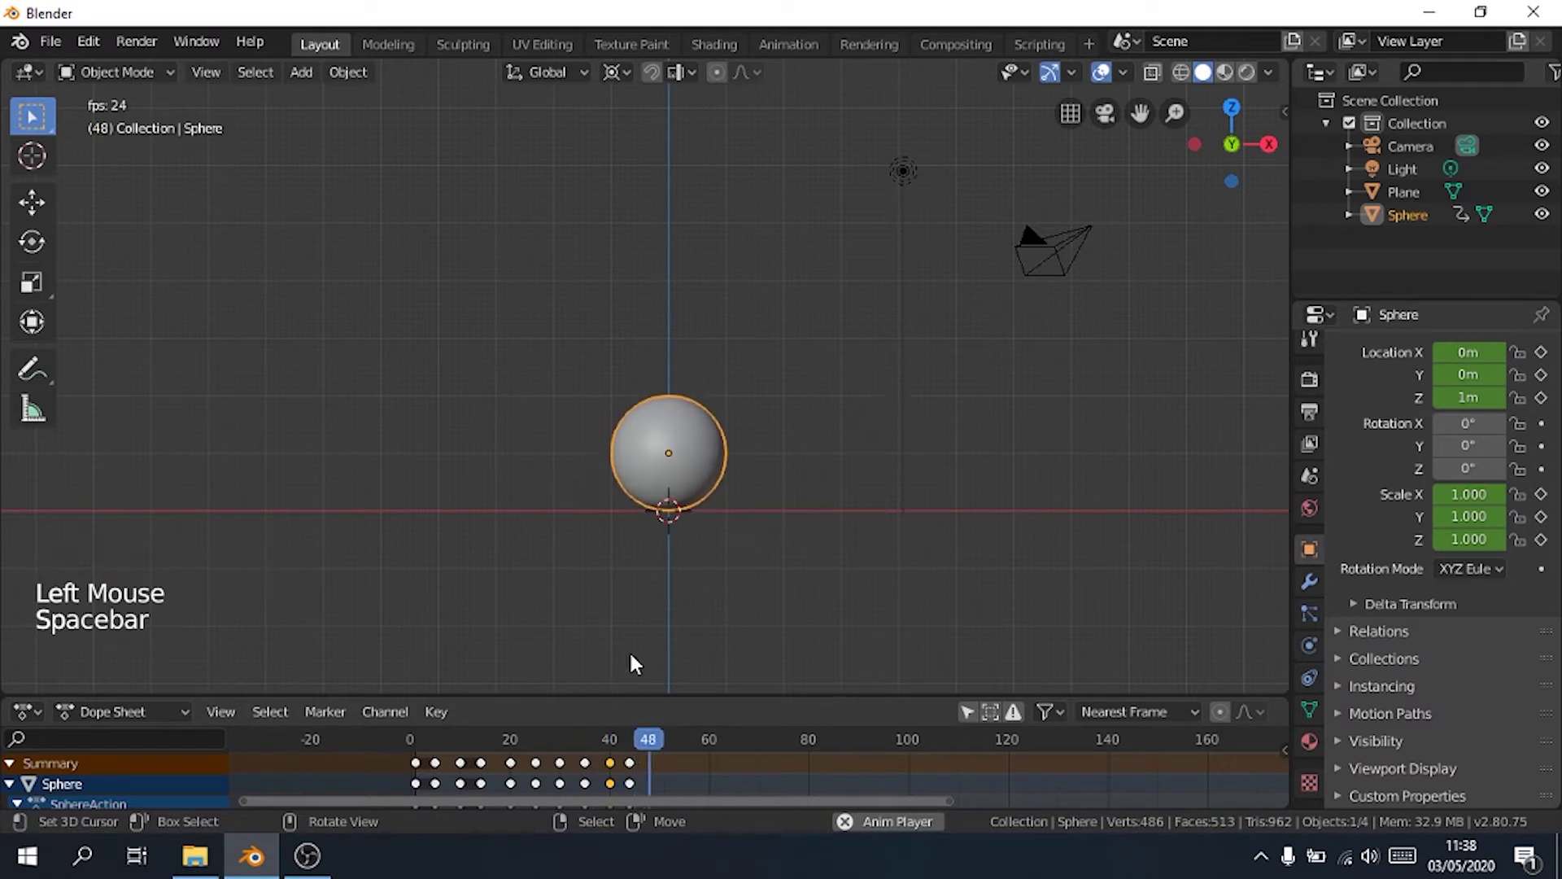
key("space")
left_click_drag(603, 738, 409, 738)
key("space")
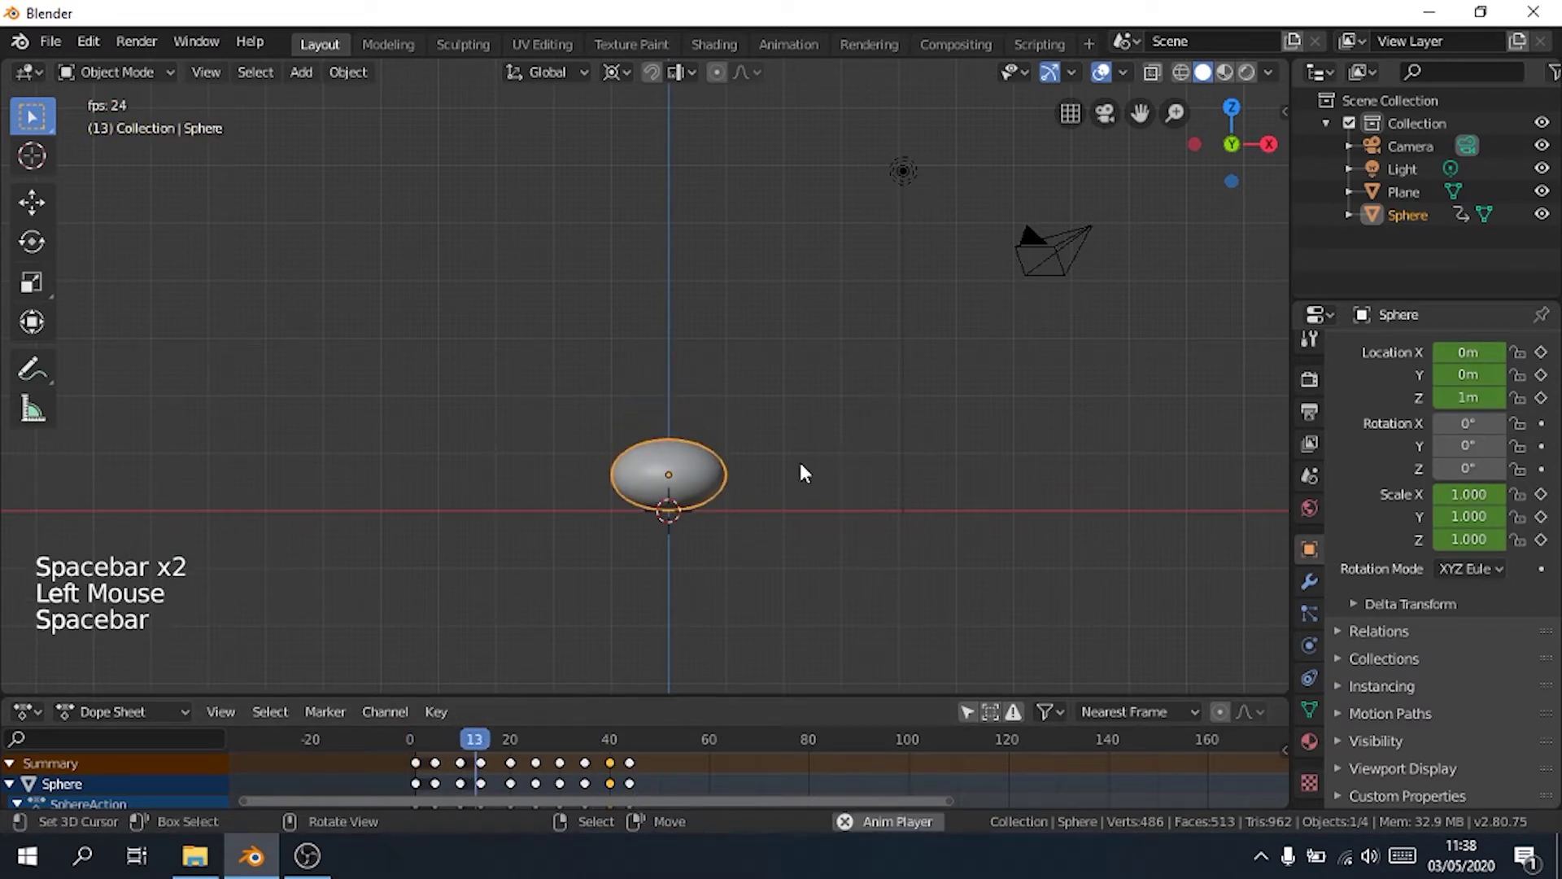
key("space")
key("space")
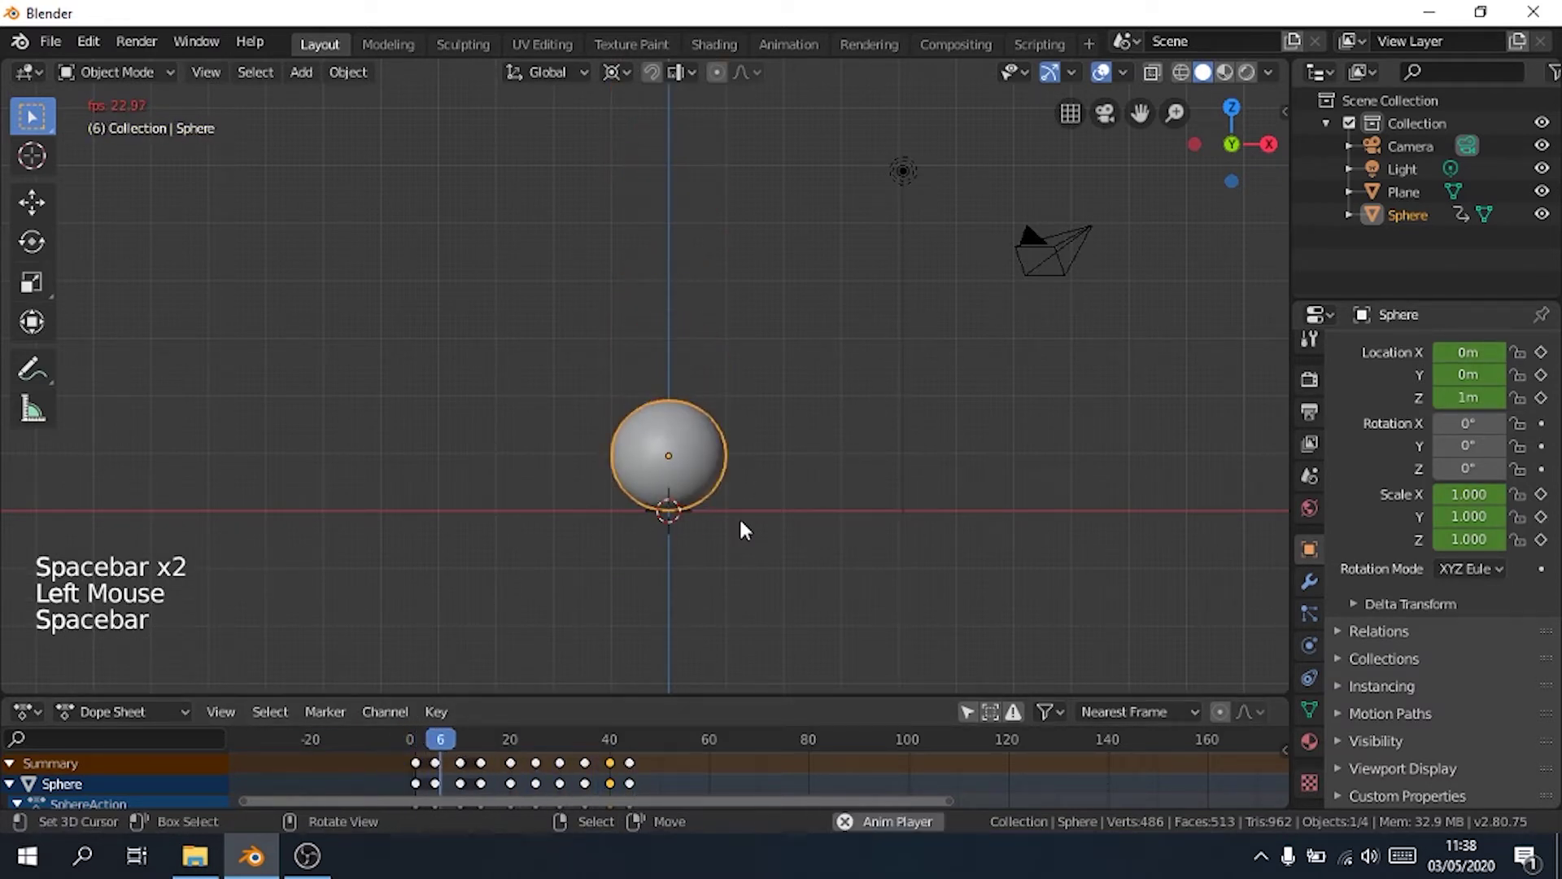
key("space")
left_click_drag(557, 743, 461, 751)
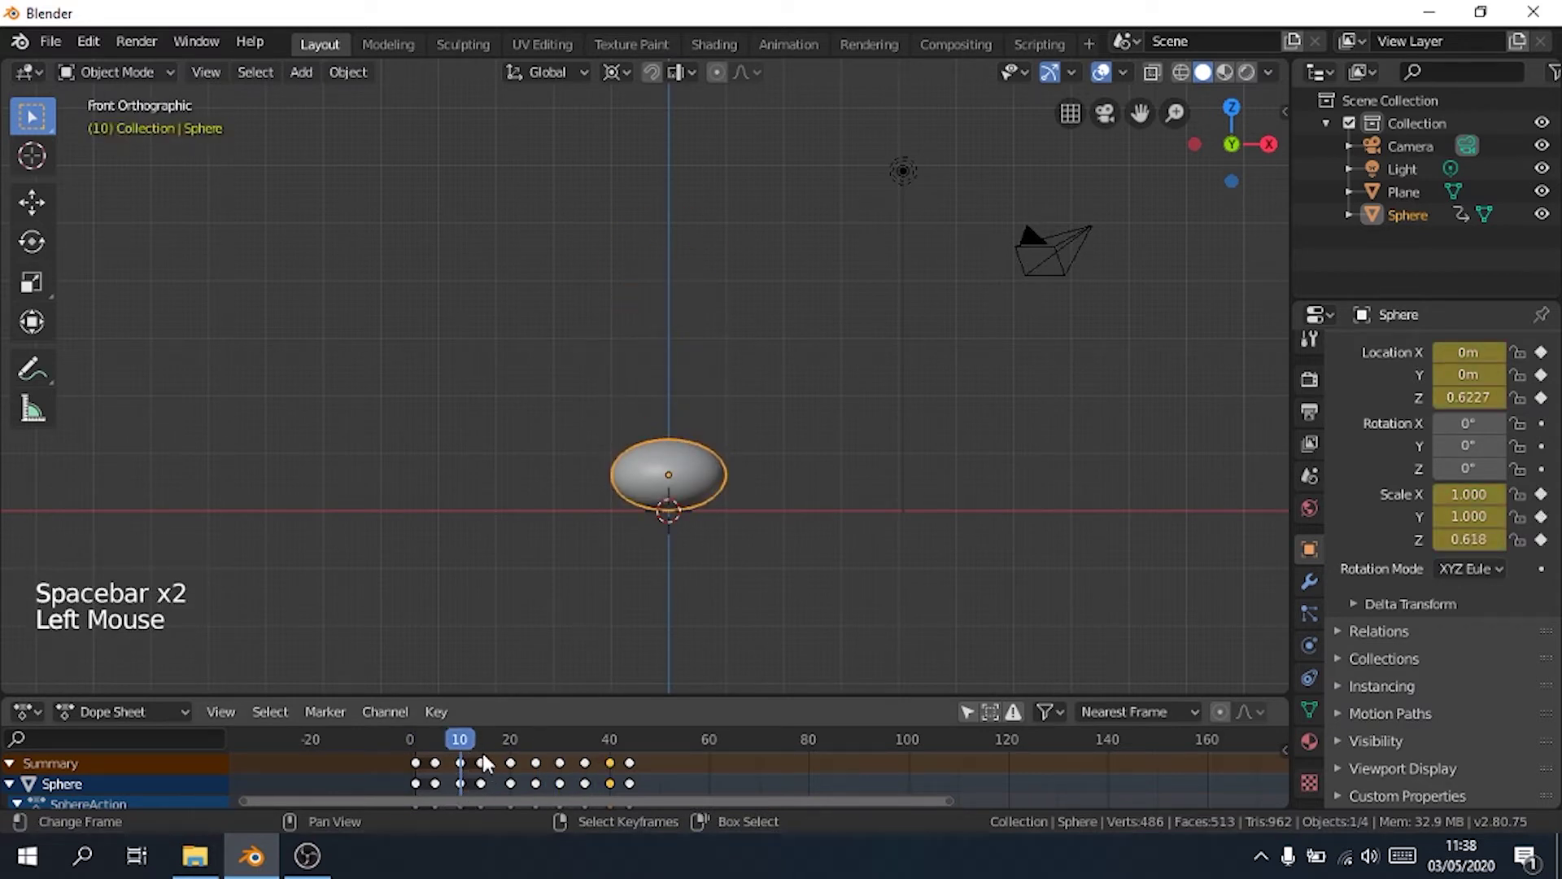
- Scrub between frames 10, 14 and 20 to examine the sphere's squash poses and the stretched jump pose
left_click_drag(477, 753, 459, 764)
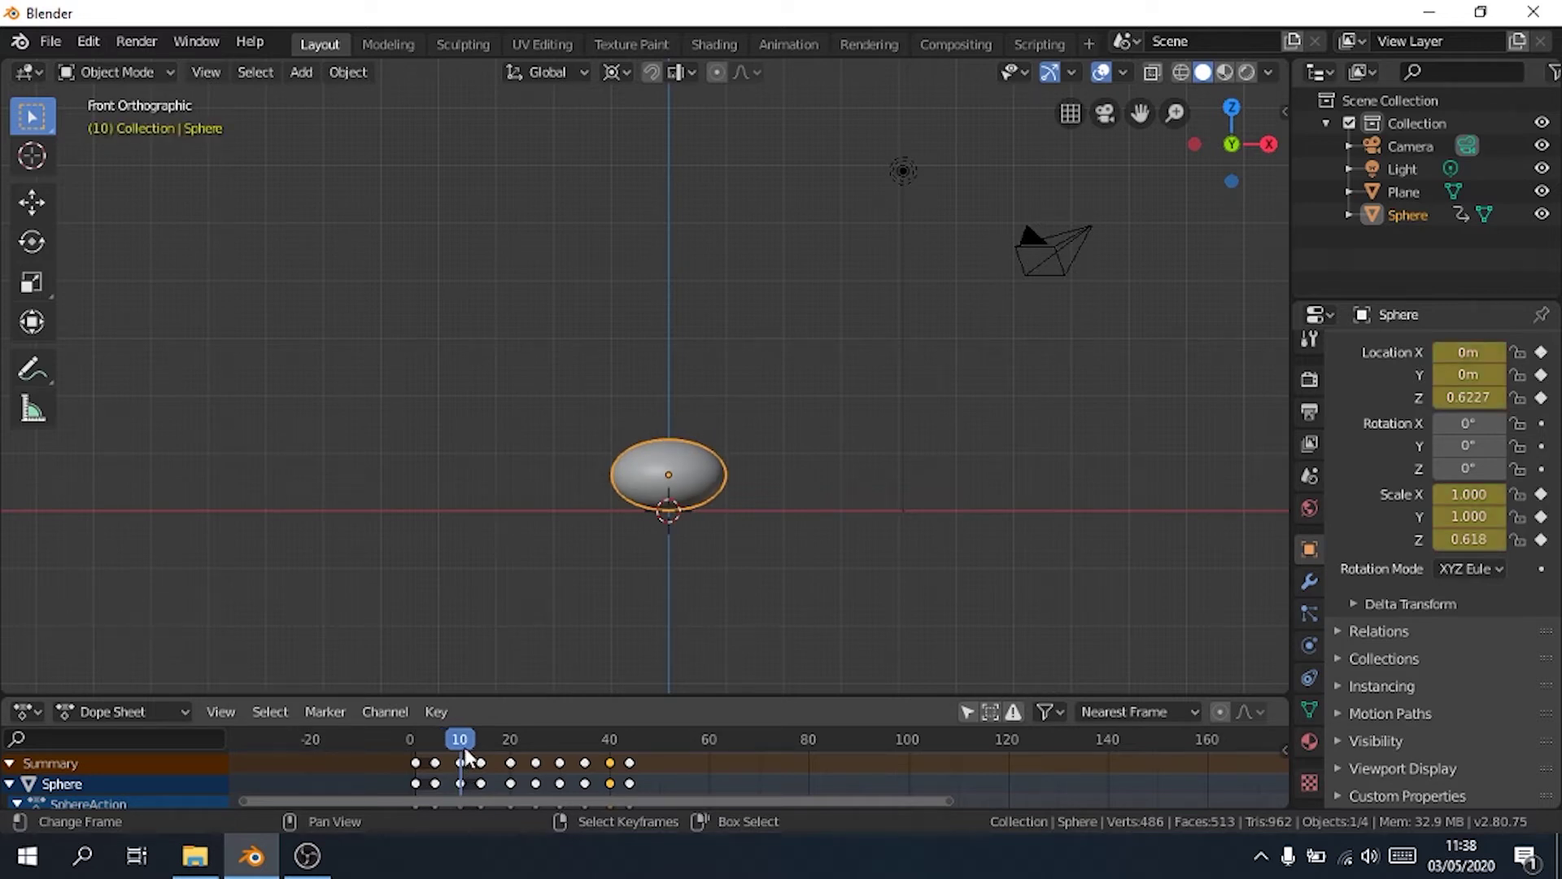
left_click_drag(466, 755, 513, 773)
middle_click_drag(656, 499, 644, 587, "shift")
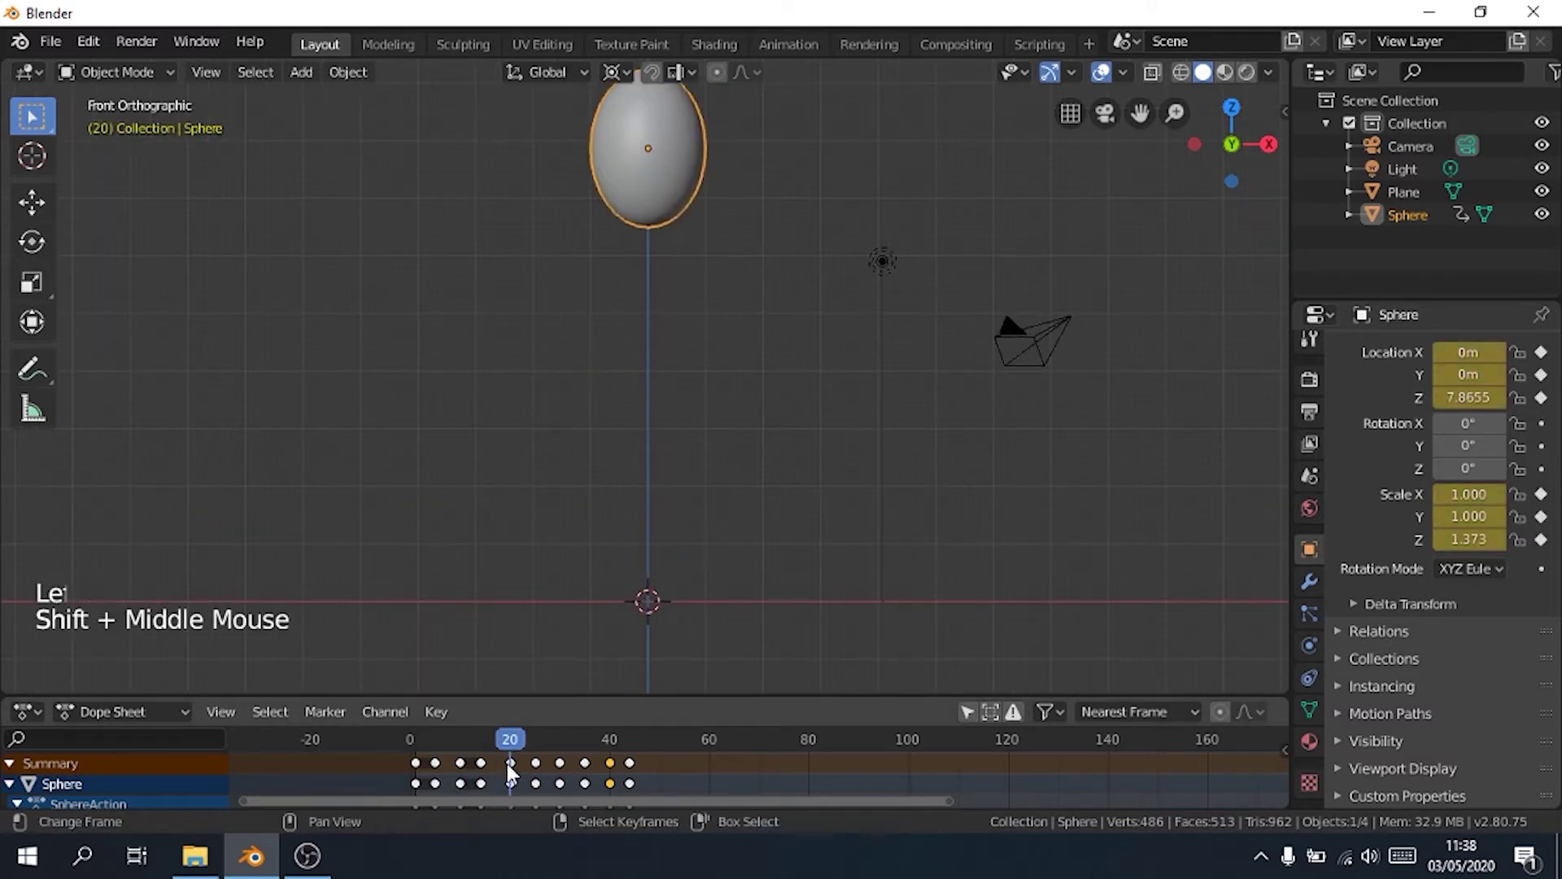
right_click(727, 468)
middle_click_drag(504, 387, 605, 488)
key("KP_1")
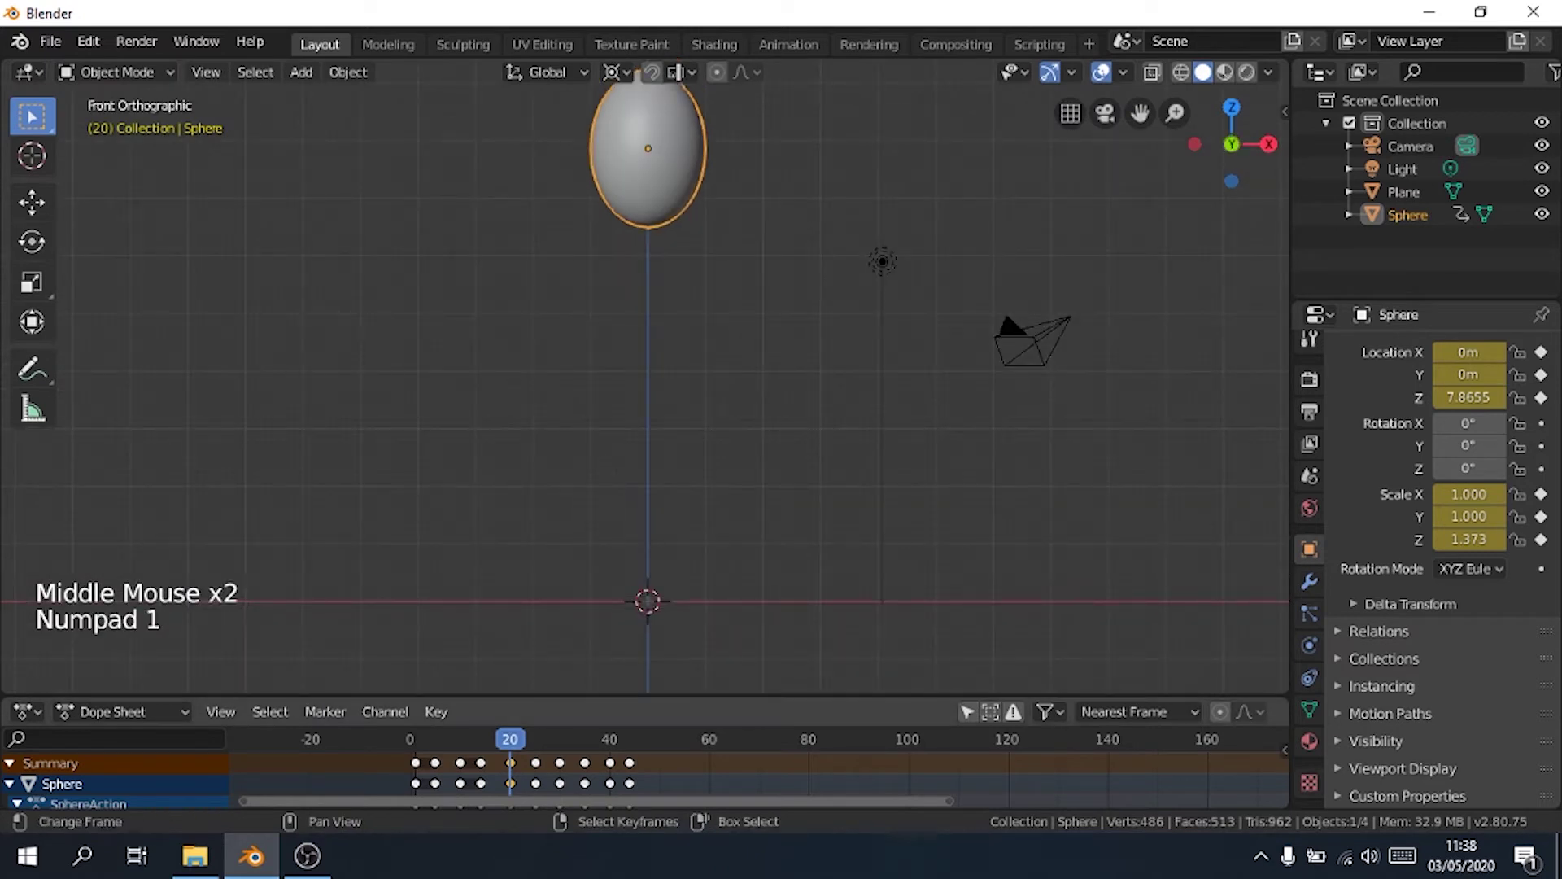
right_click(461, 778)
left_click(464, 763)
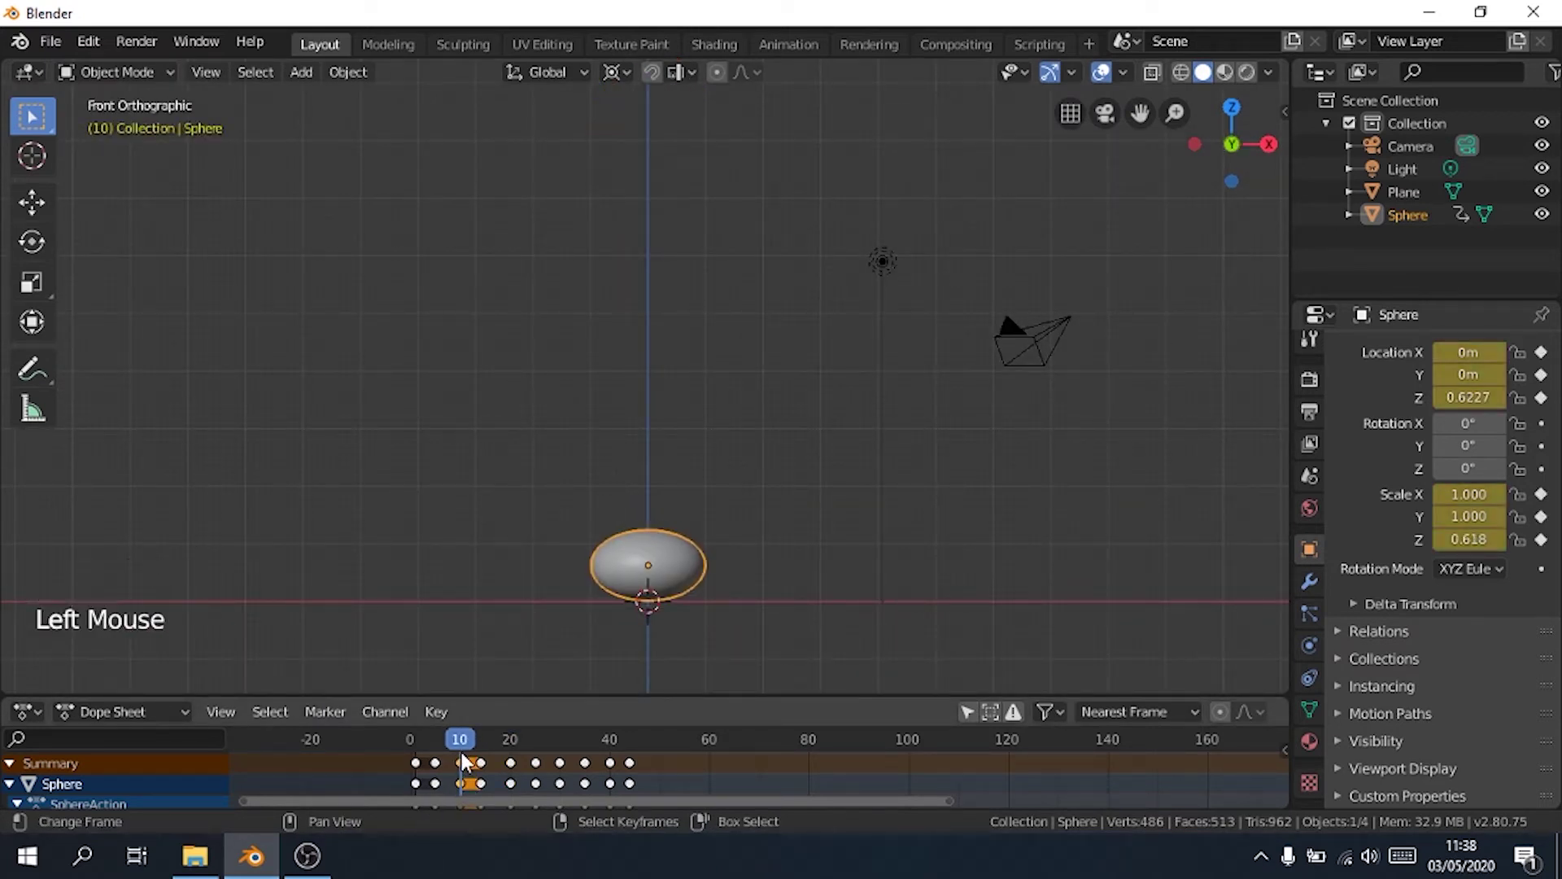
left_click_drag(461, 755, 482, 758)
right_click(481, 769)
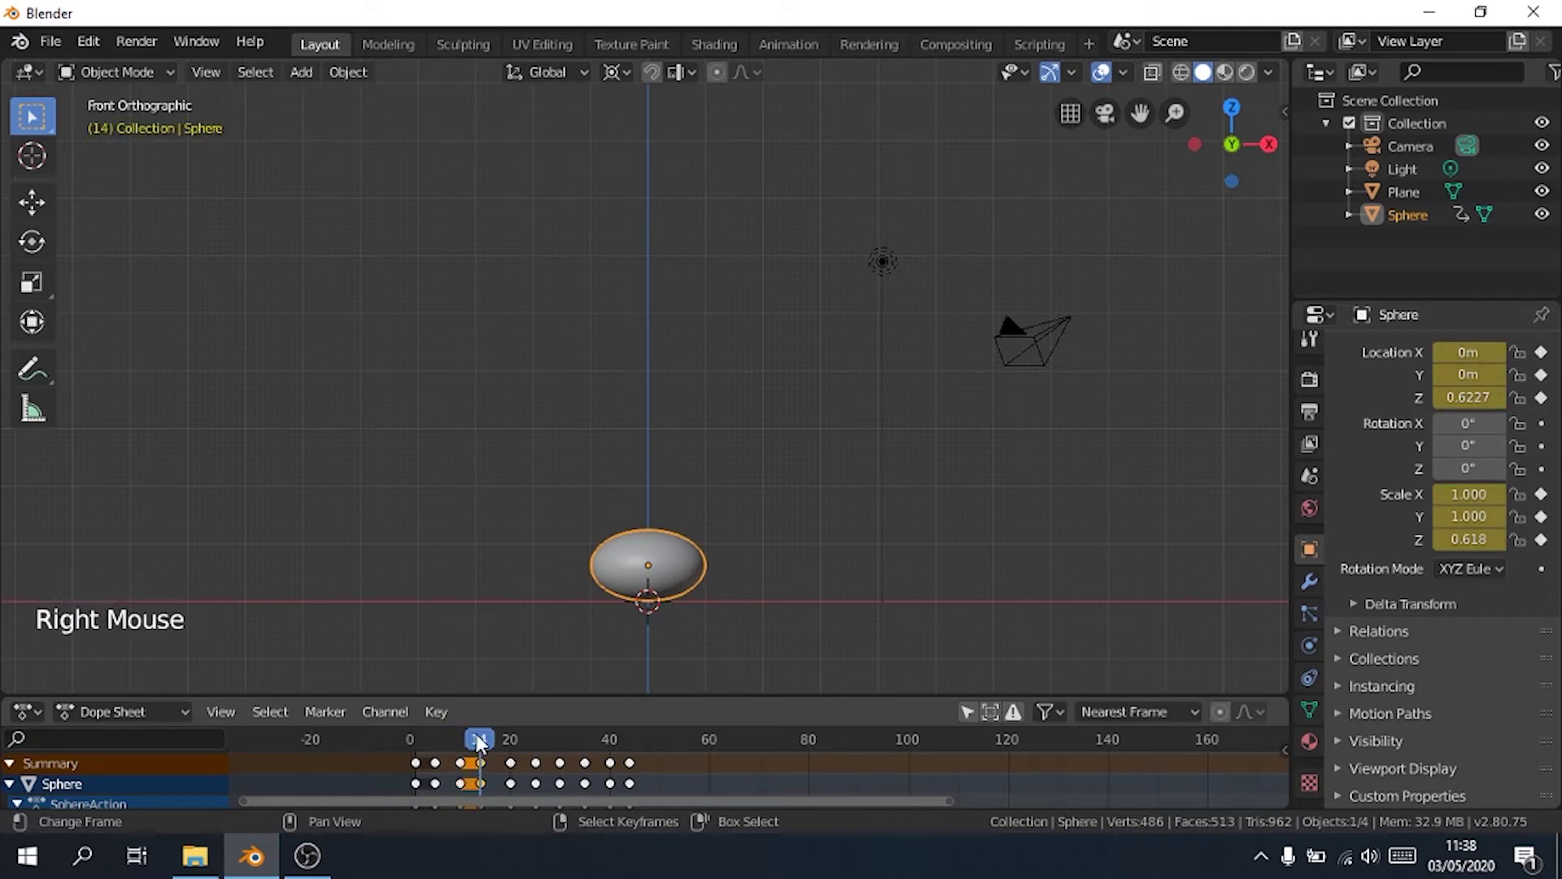
- Move all keyframes from frame 14 onward six frames later so that the squash hold ends at frame 20
left_click_drag(476, 755, 758, 806)
key("b")
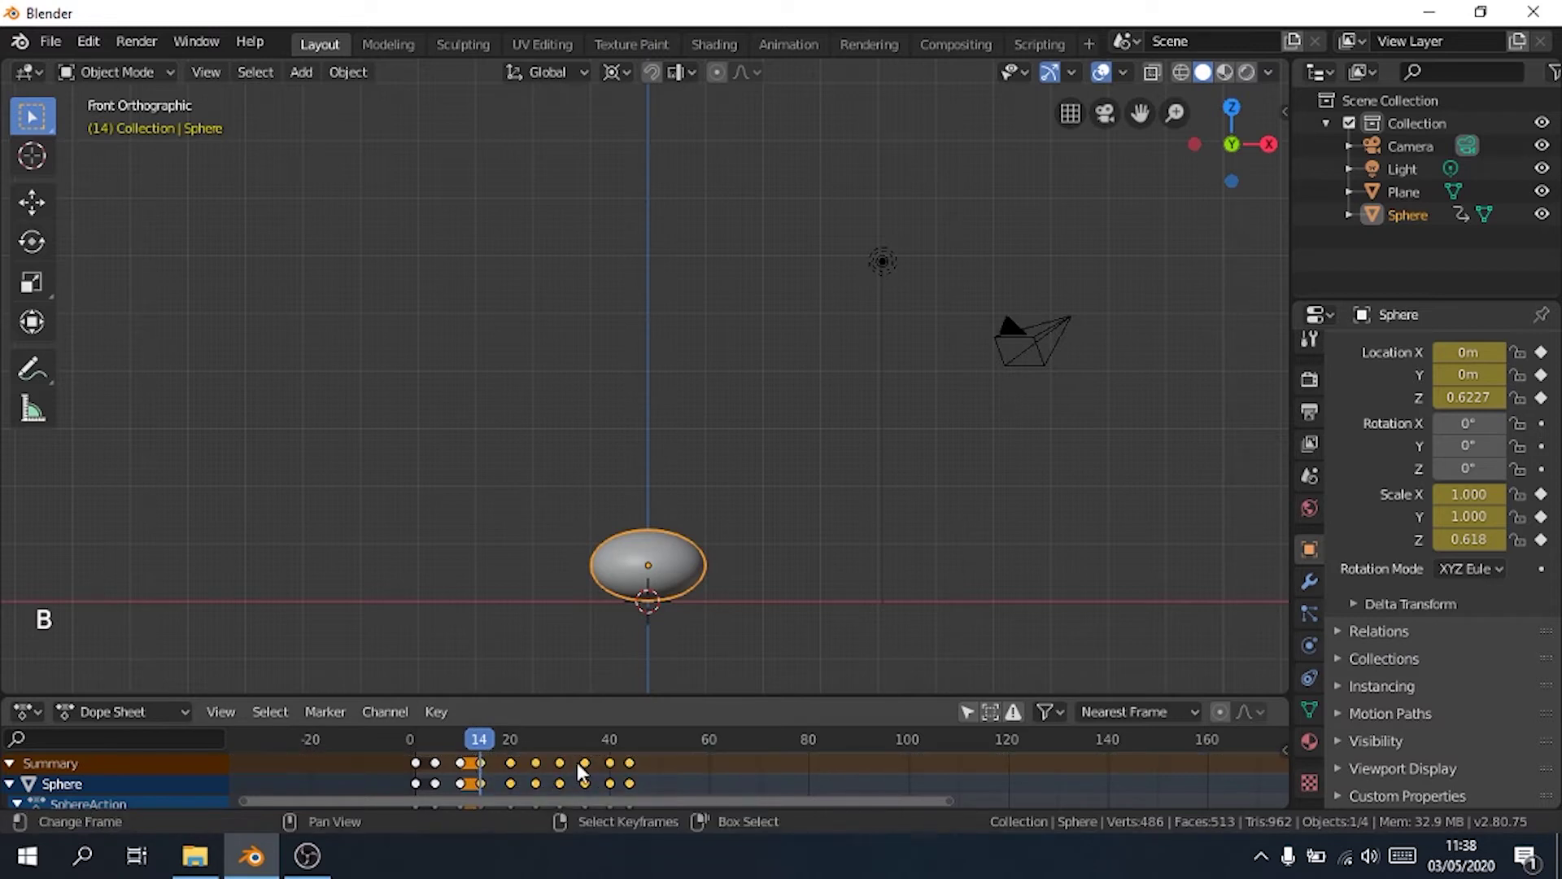
key("g")
left_click(524, 730)
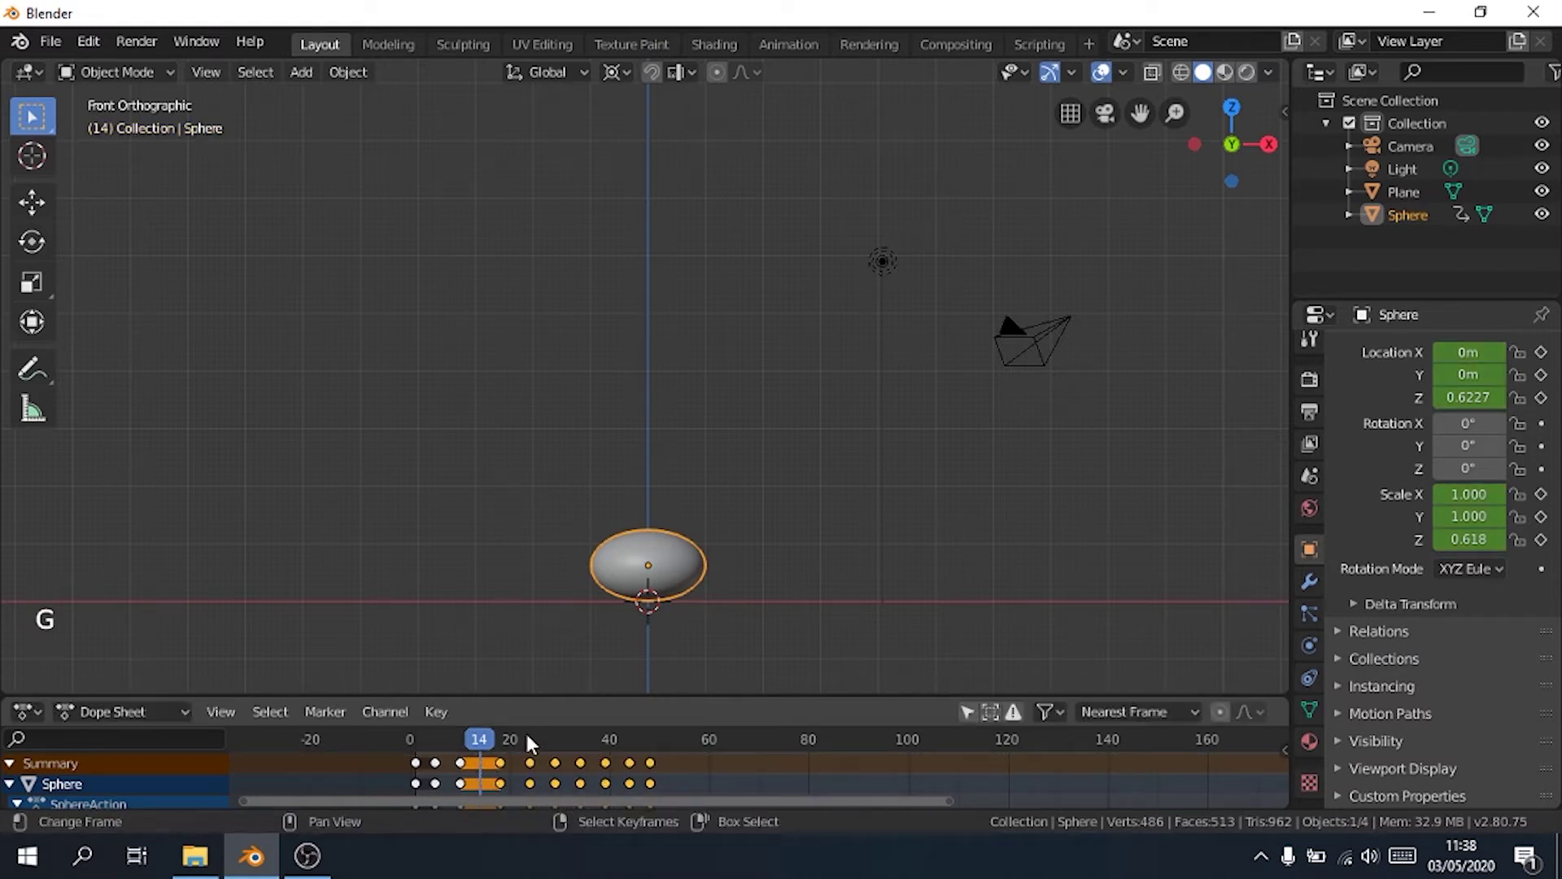
key("g")
left_click_drag(481, 737, 412, 754)
left_click(529, 768)
key("a")
- Play the animation from frame 0 to check the timing of the longer squash hold
key("space")
key("space")
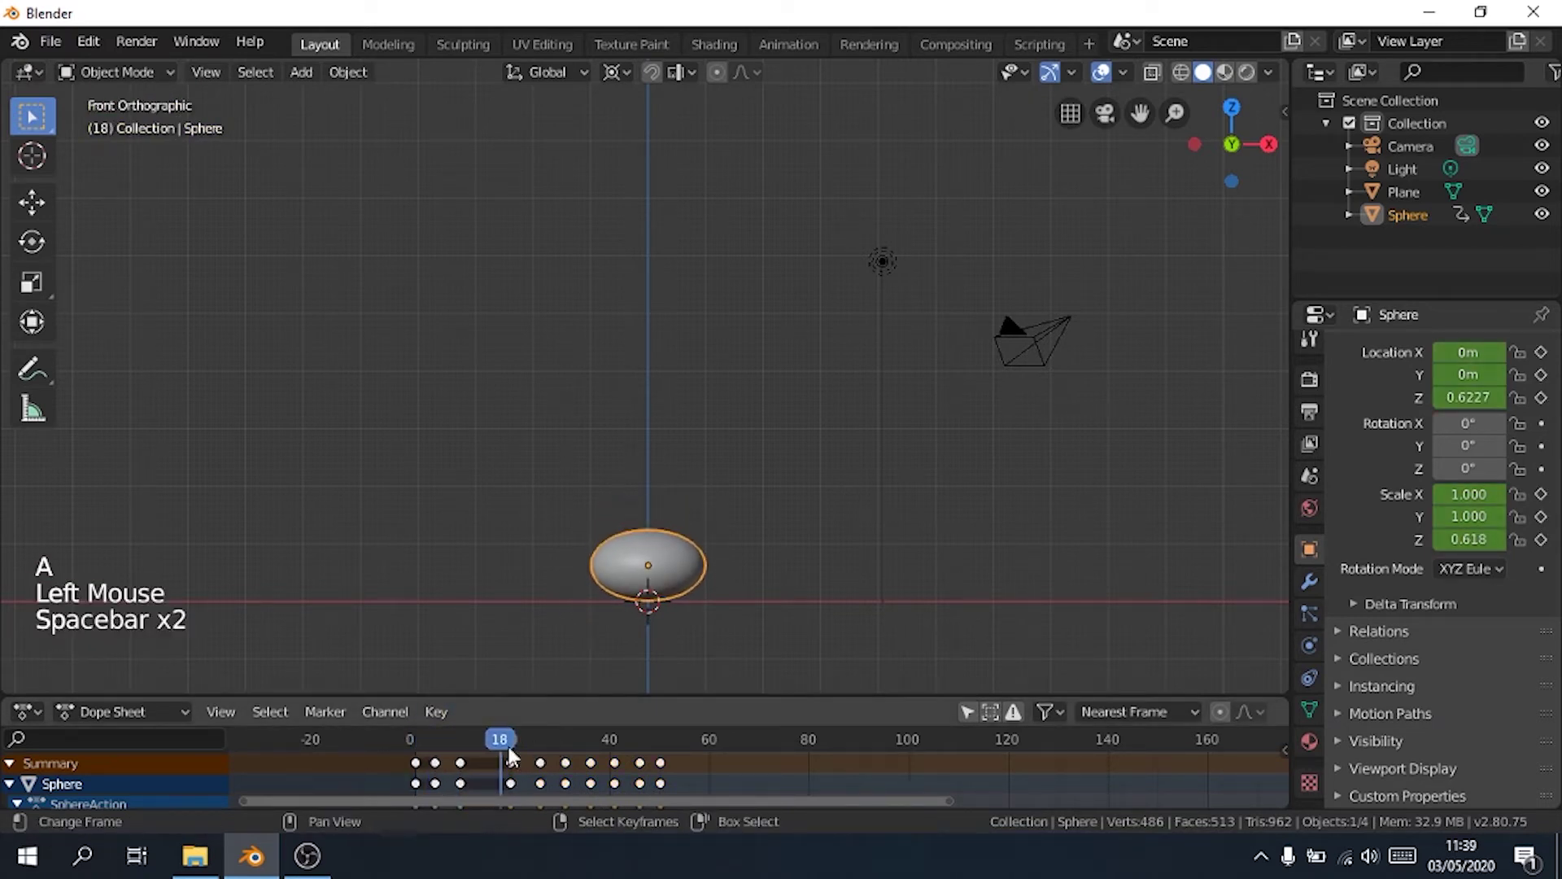
left_click(508, 744)
left_click_drag(507, 744, 411, 744)
key("space")
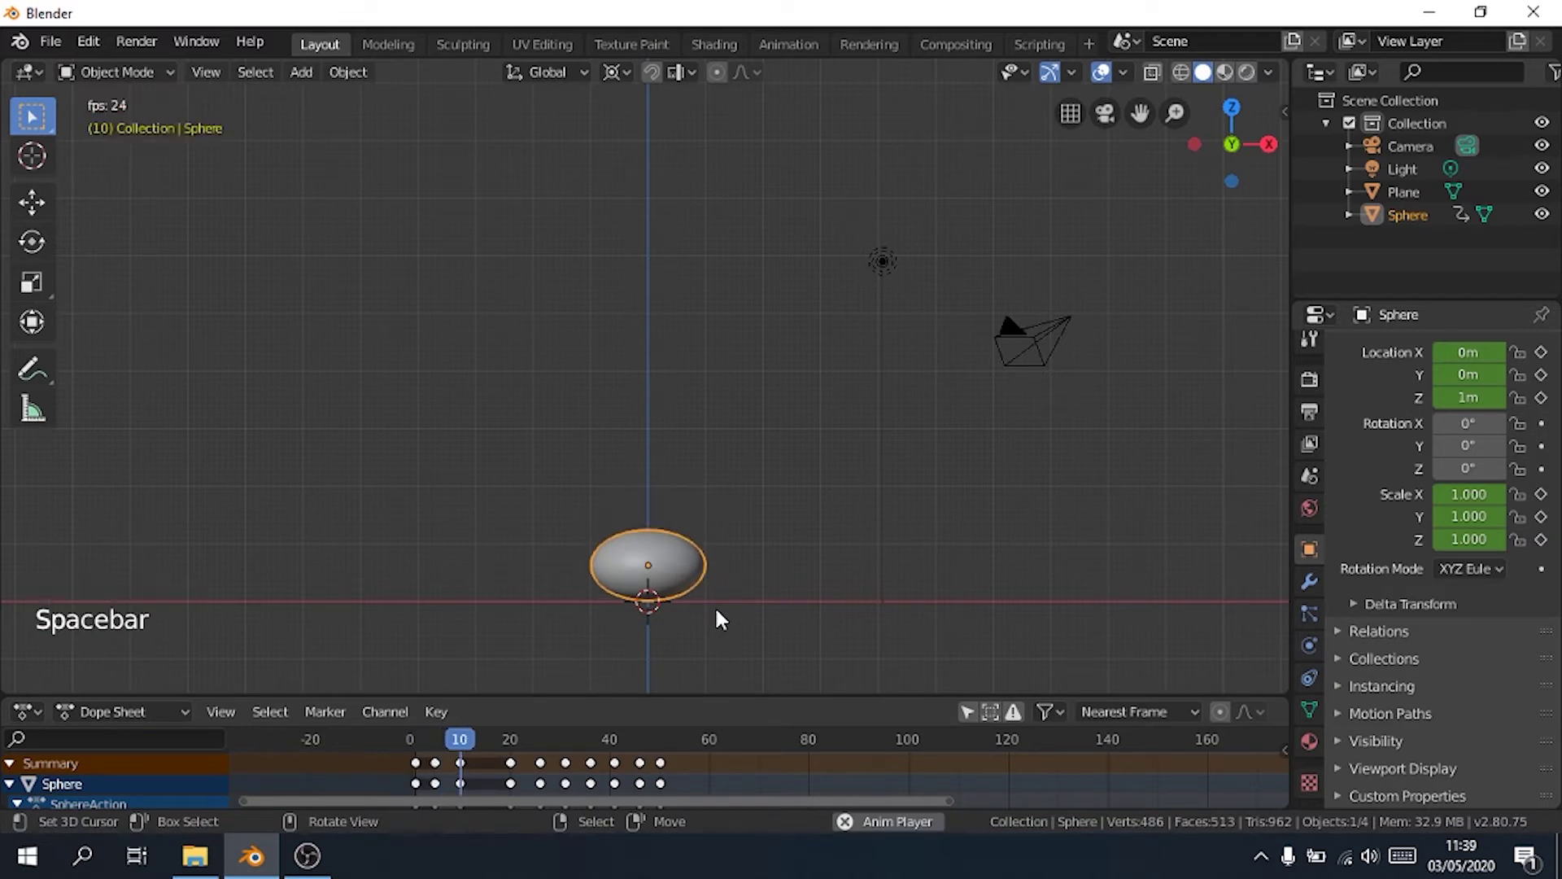
key("space")
left_click(407, 742)
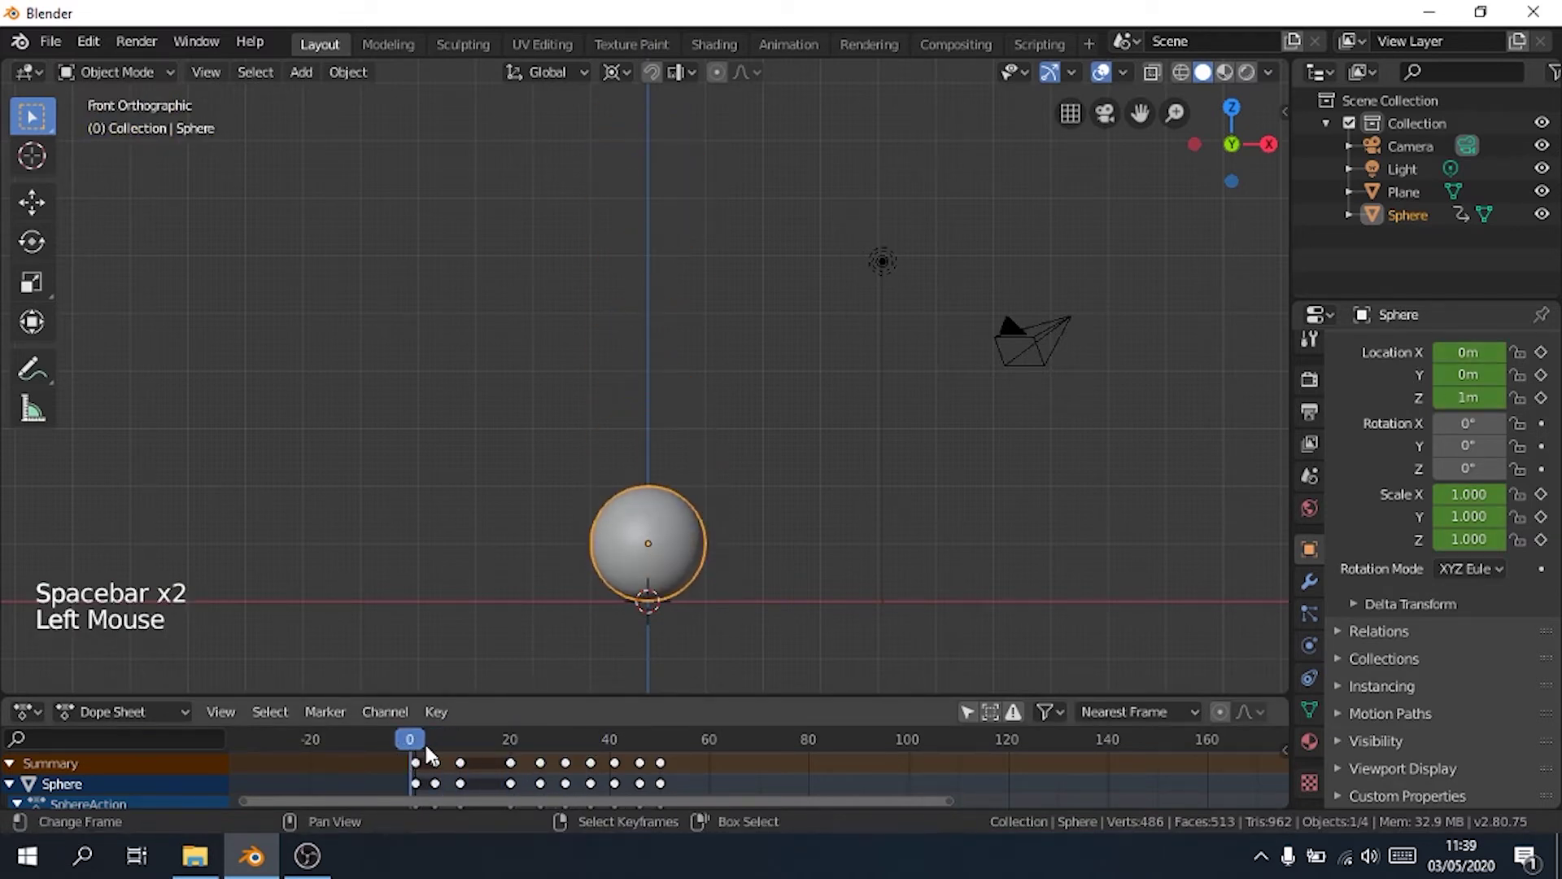
key("space")
key("space")
- At frame 20, squash the sphere along Z to a scale of about 0.537 and keyframe its scale and location
left_click(477, 758)
mouse_move(507, 767)
left_mouse_down()
mouse_move(447, 756)
mouse_move(509, 765)
mouse_move(486, 745)
mouse_move(511, 763)
left_mouse_up()
right_click(461, 758)
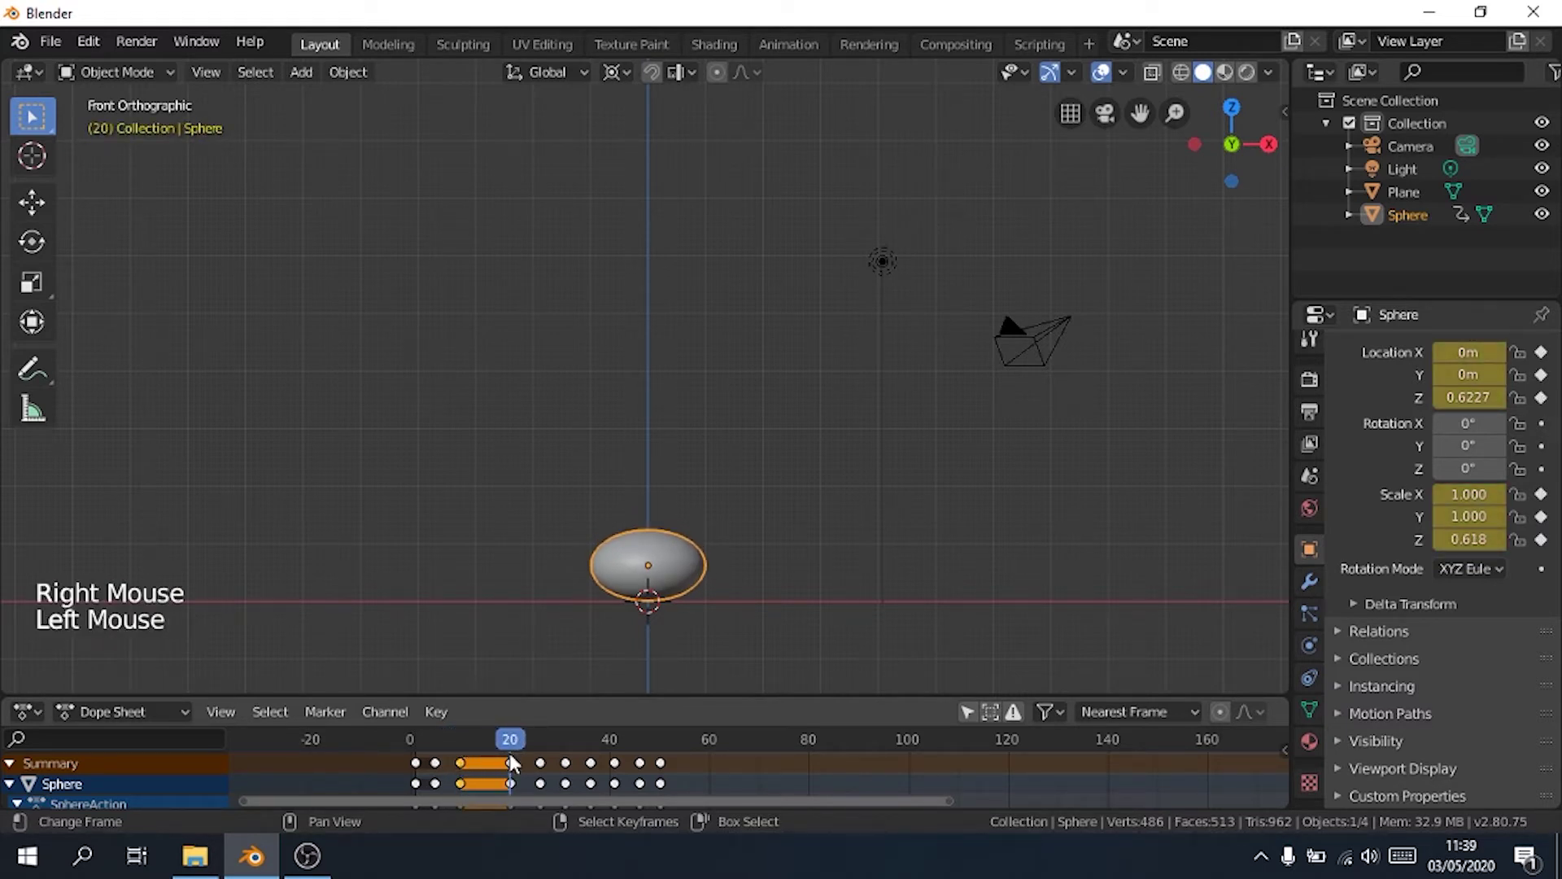
right_click(511, 764)
scroll(826, 554, "up", 3)
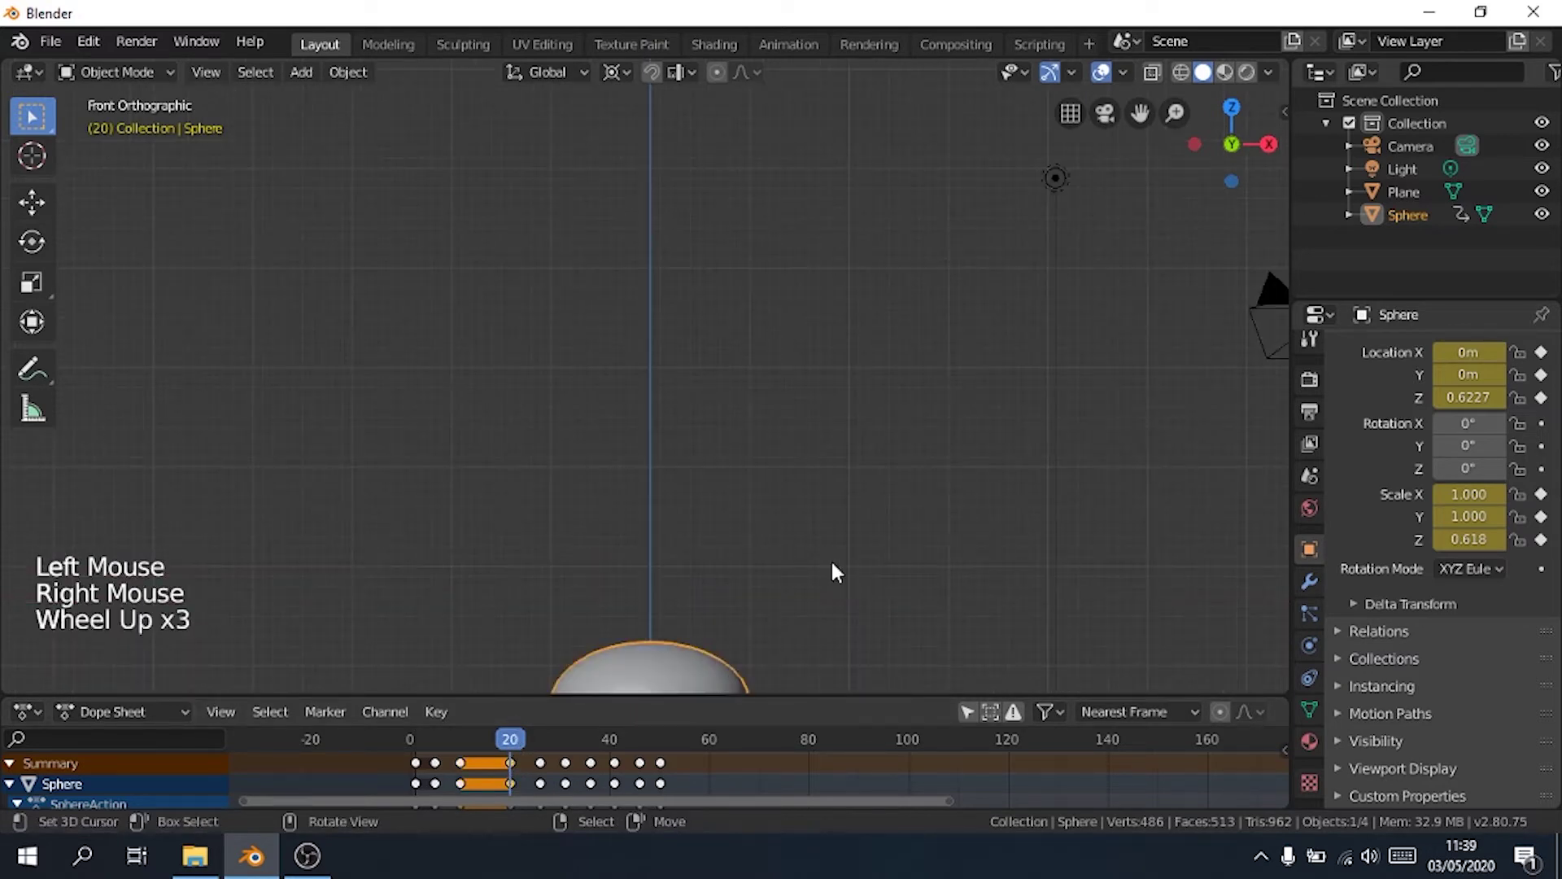
middle_click_drag(830, 558, 813, 237)
key("KP_1")
scroll(712, 342, "up", 4)
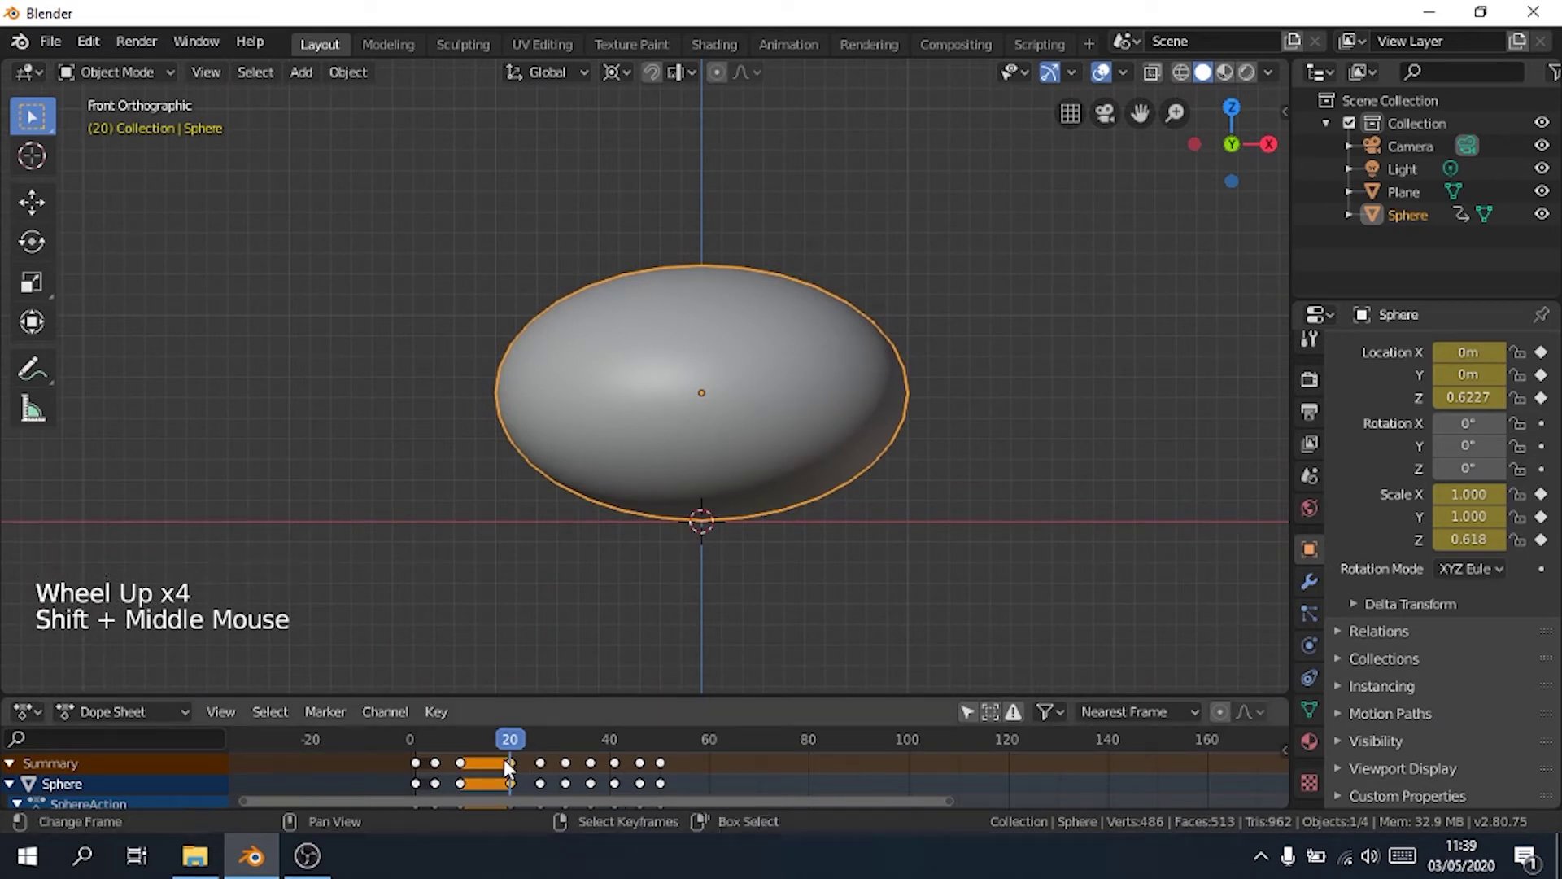
key("s")
key("z")
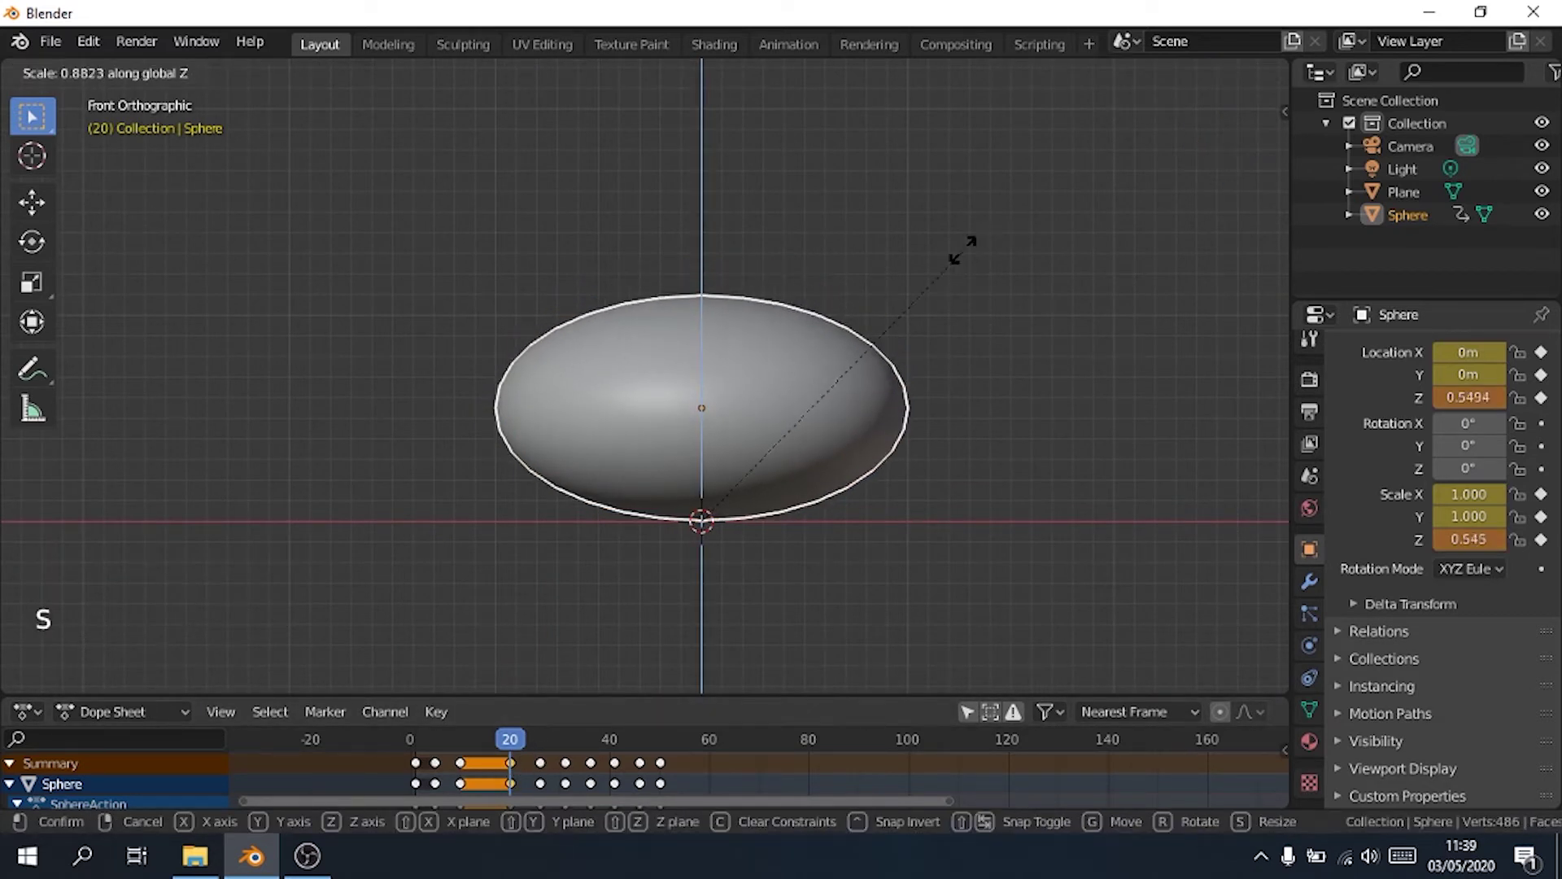
left_click(960, 253)
key("i")
left_click(960, 254)
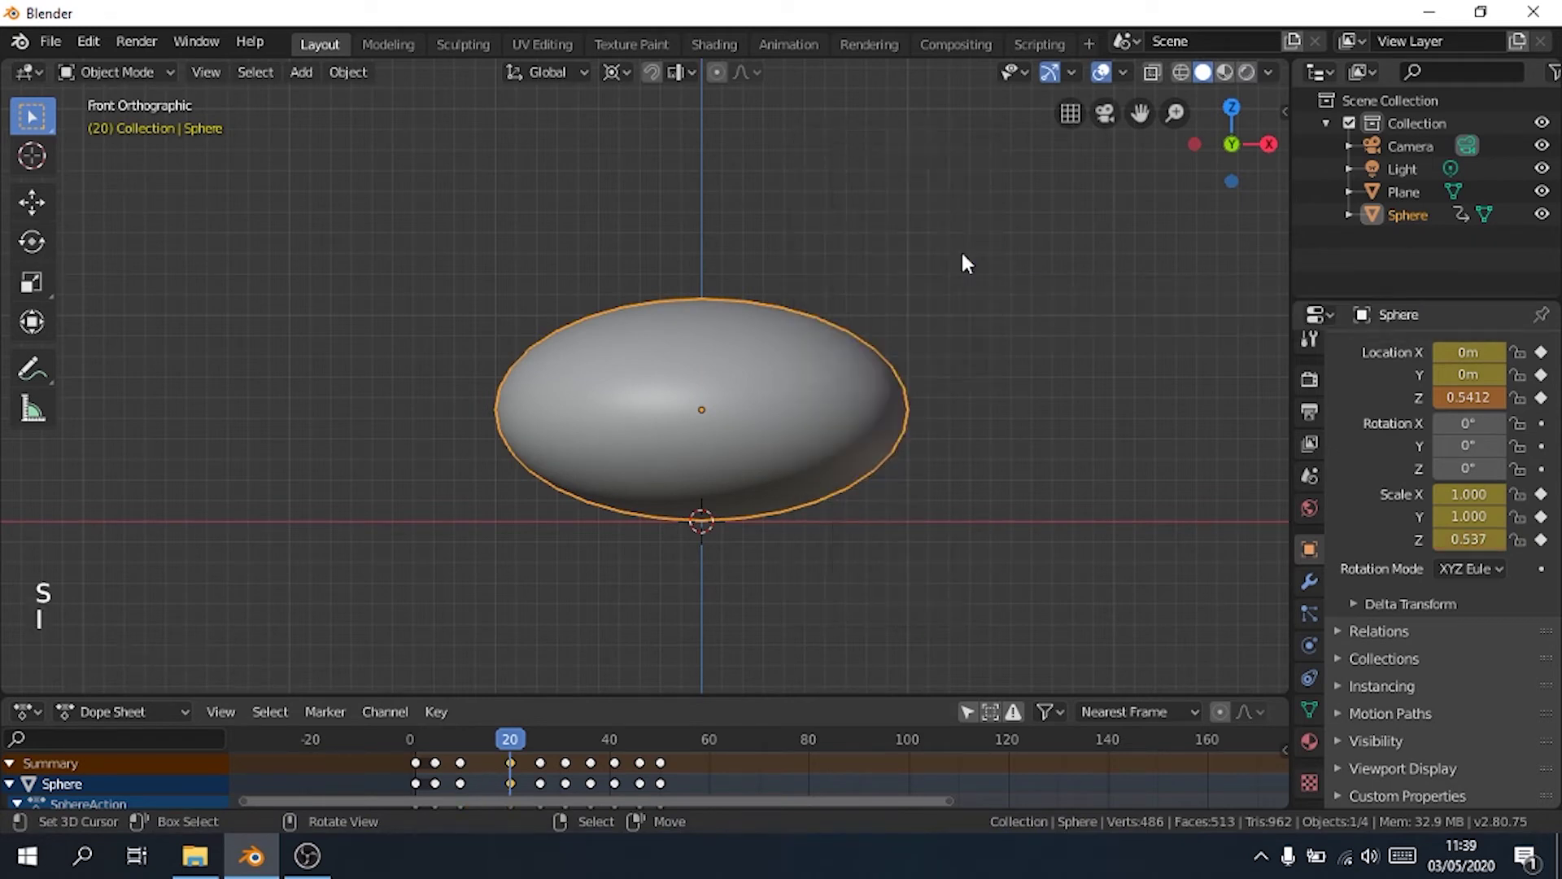
left_click(1540, 397)
- Play the animation from frame 0 and again from frame 7 to check the deeper squash before the jump
left_click_drag(520, 740, 409, 739)
scroll(693, 306, "down", 5)
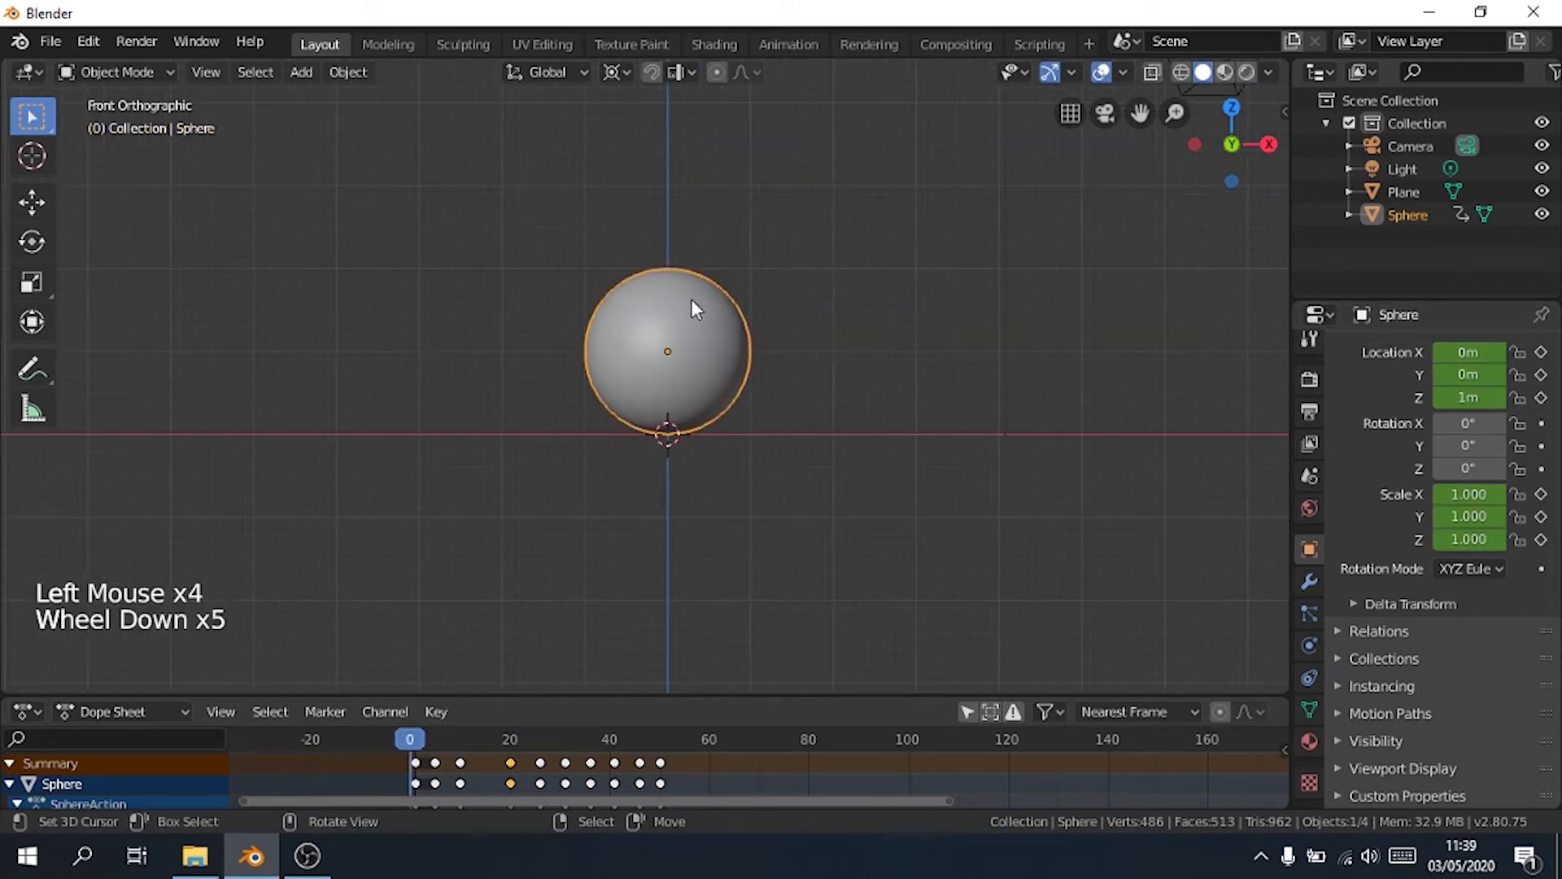
key("space")
key("space")
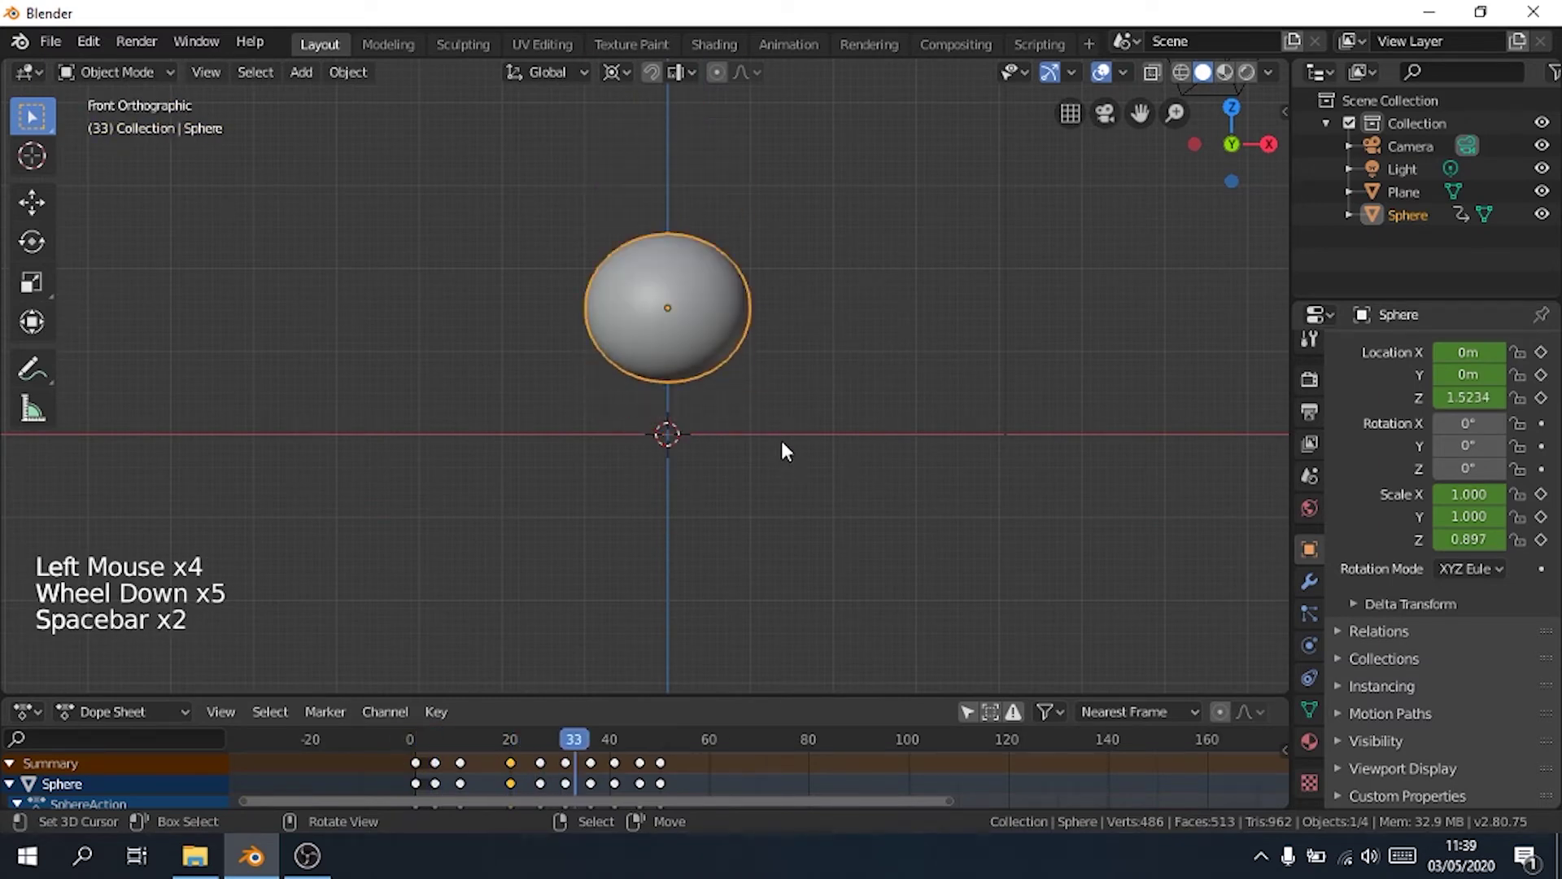
scroll(783, 446, "down", 4)
middle_click_drag(783, 446, 753, 530, "shift")
left_click(450, 756)
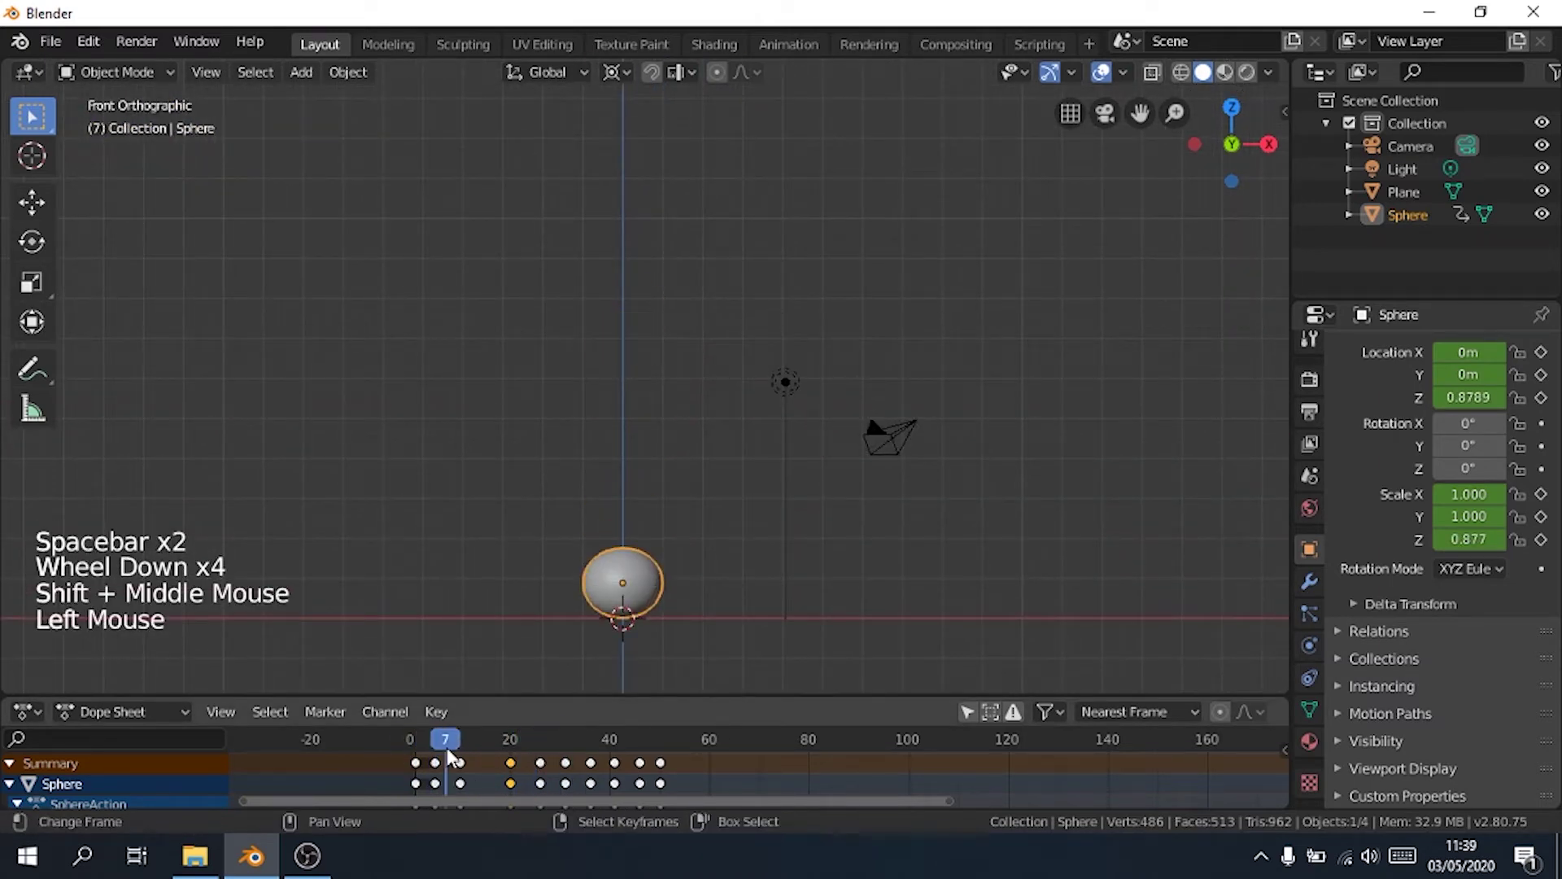
key("space")
key("space")
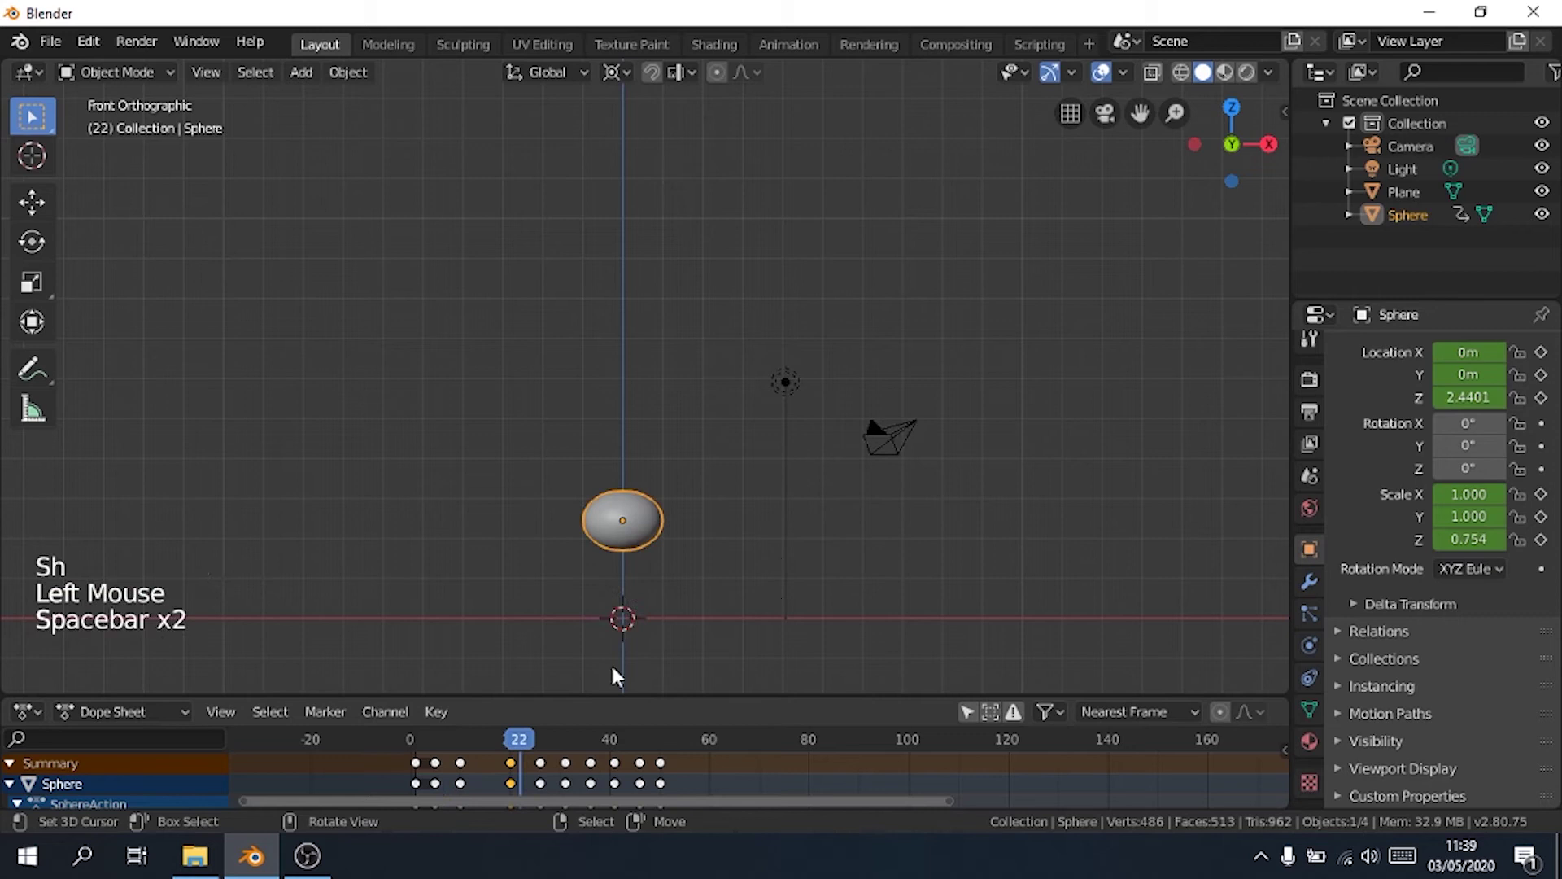
- Move all keyframes after the stretch pose at frame 26 five frames later so they start at frame 36
left_click(543, 761)
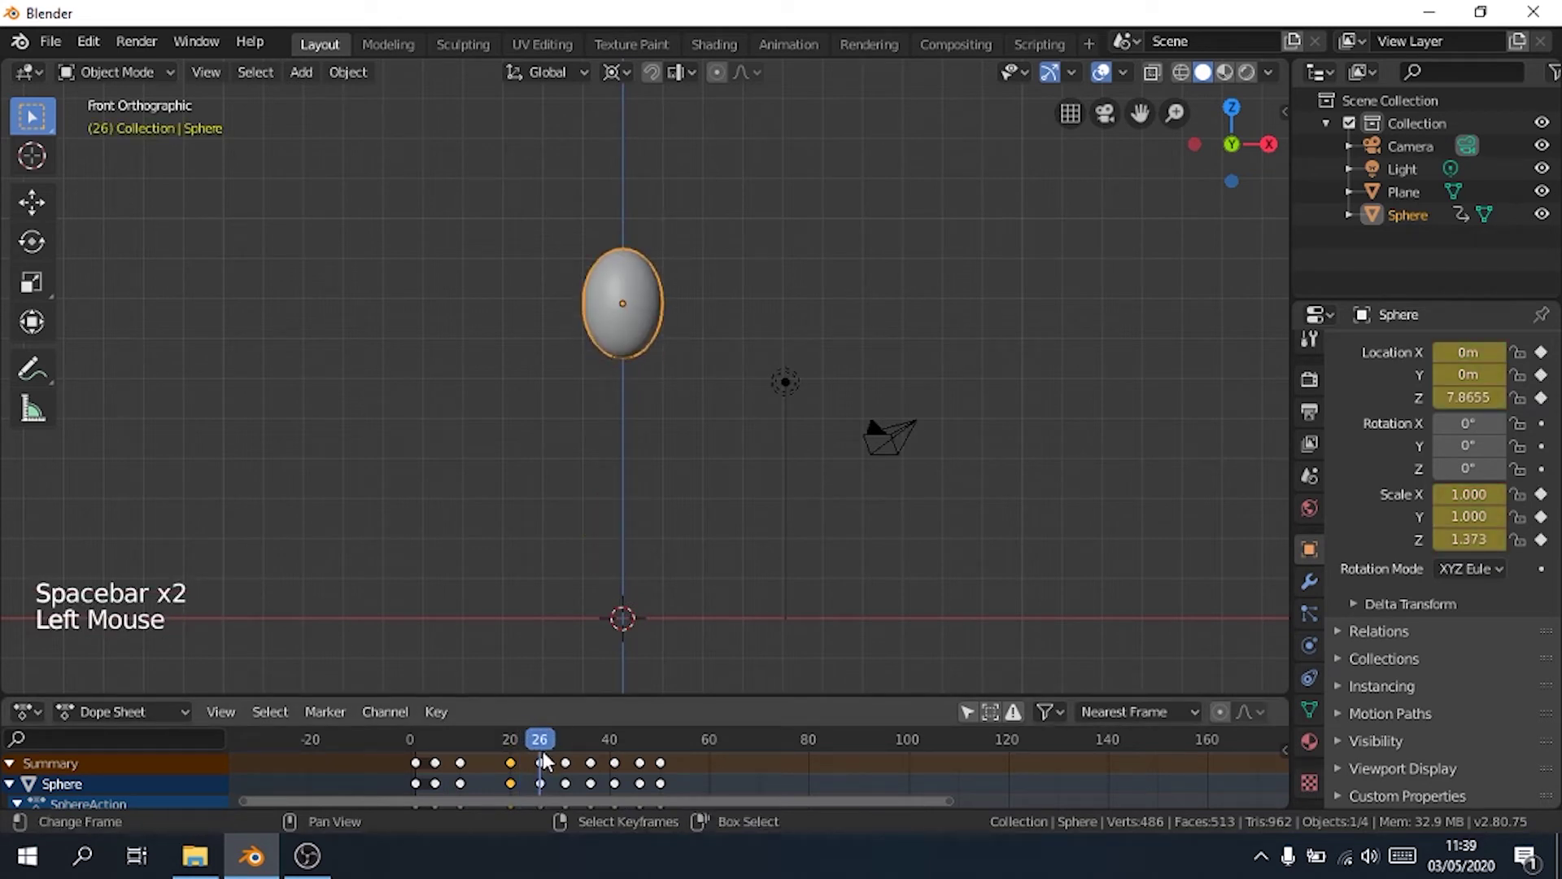
left_click(548, 748)
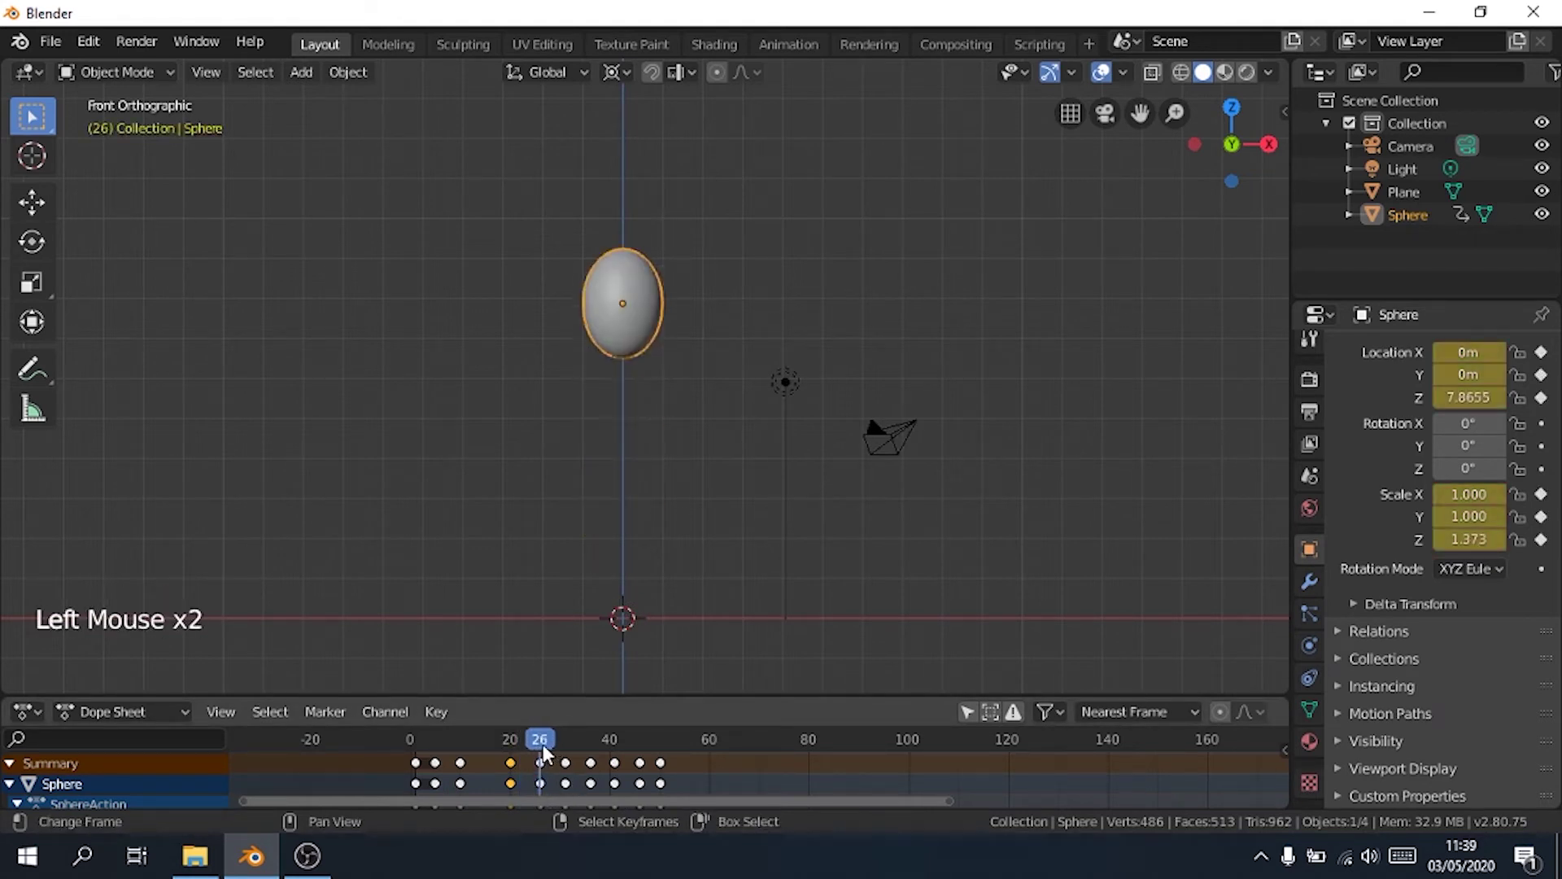
right_click(540, 765)
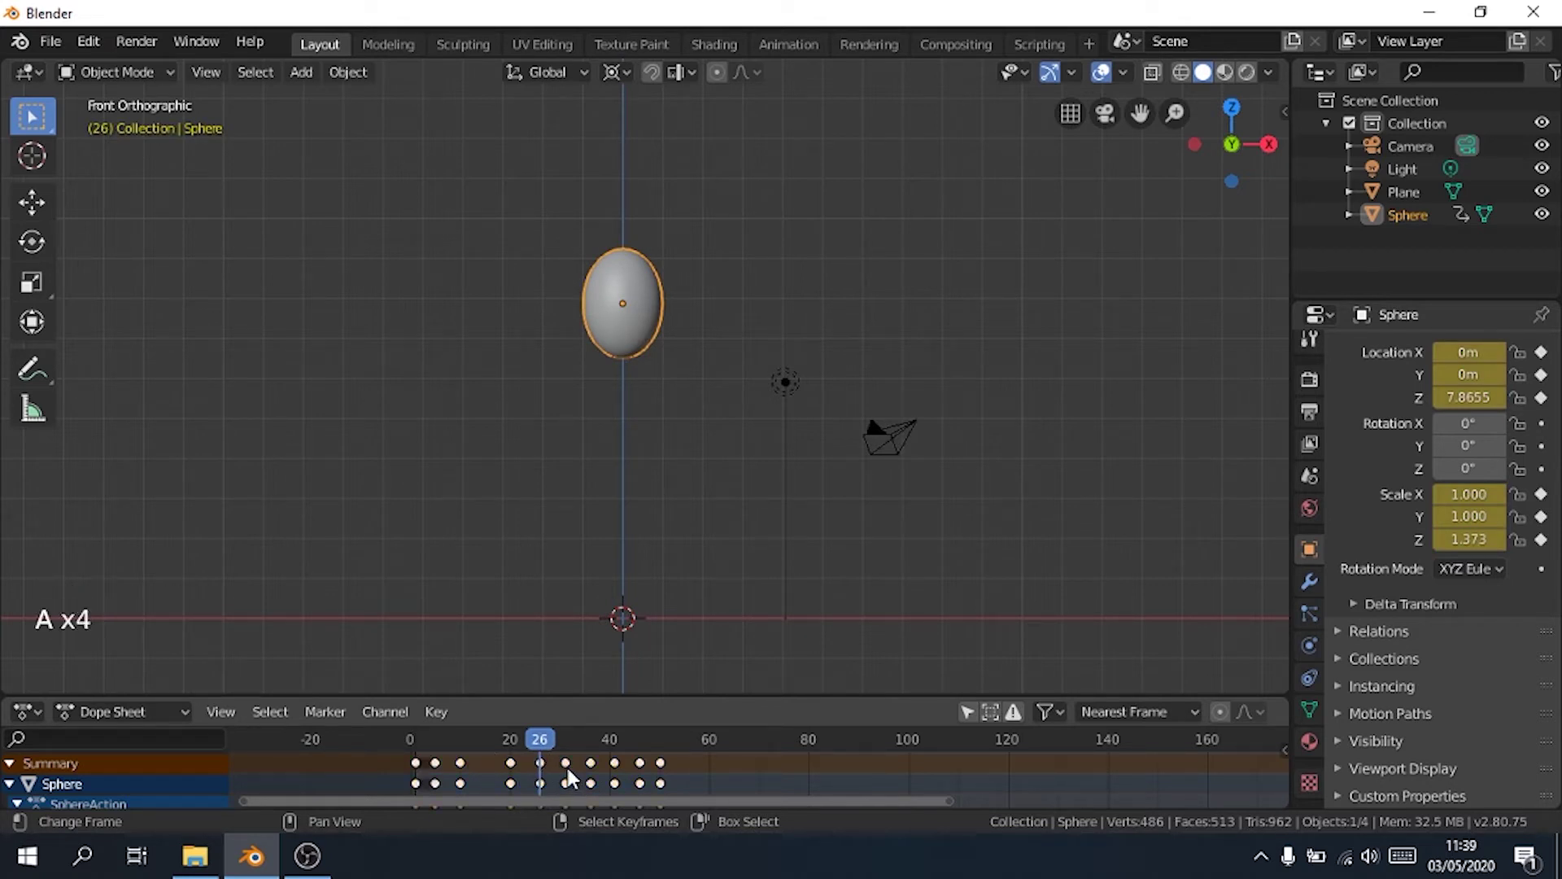
key("b")
left_click_drag(574, 755, 637, 793)
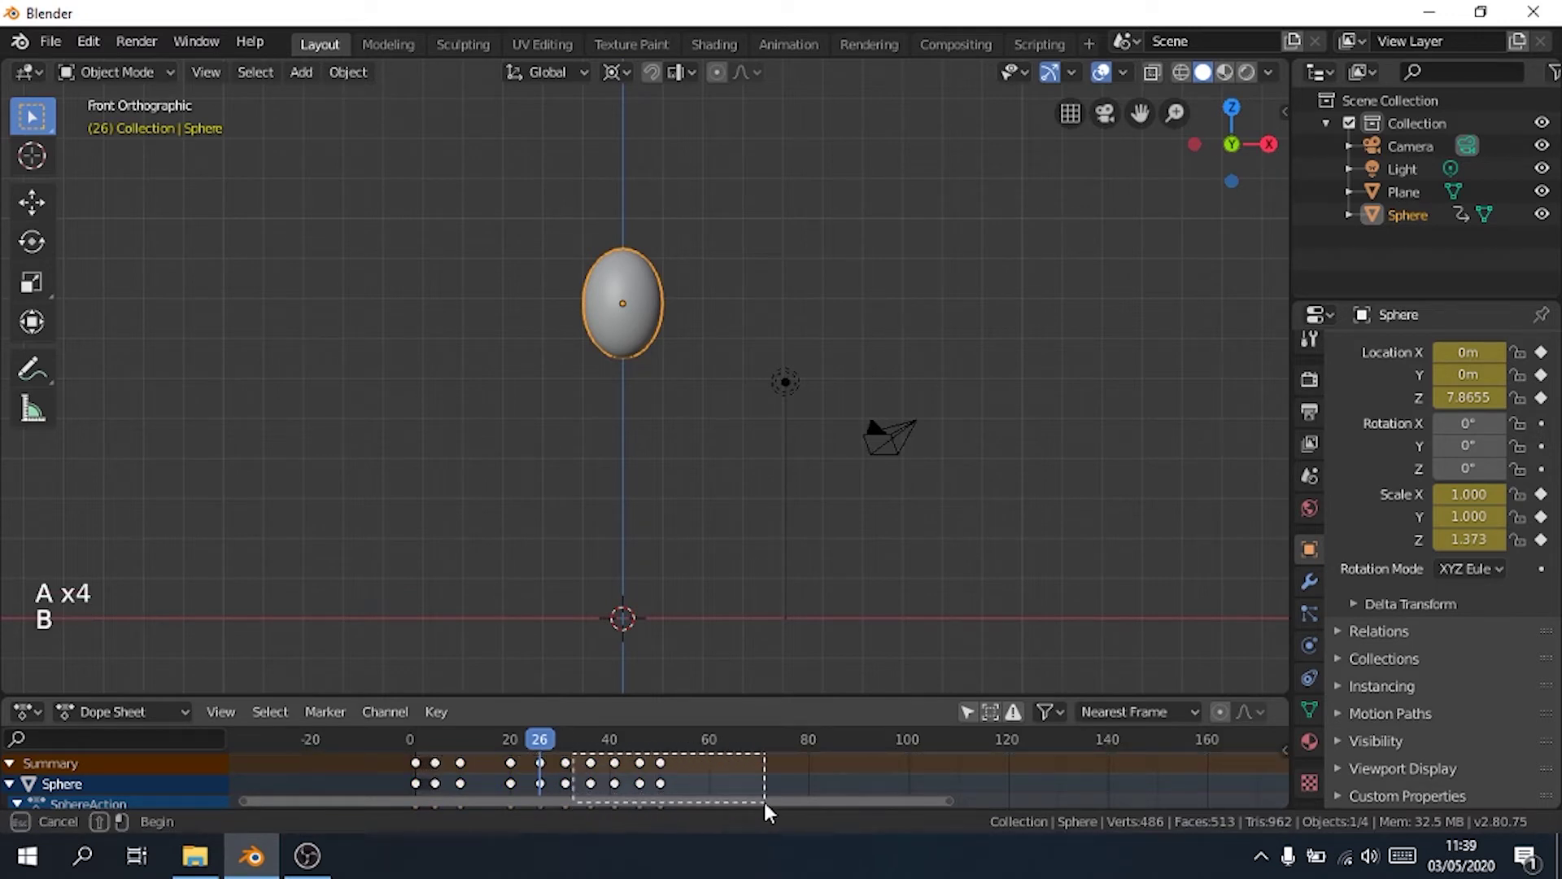
left_click_drag(763, 802, 764, 802)
key("b")
left_click_drag(563, 751, 584, 796)
key("g")
left_click(609, 791)
- Set the current frame to 35 and shift the selected later keyframes so they start at frame 40
left_click(605, 739)
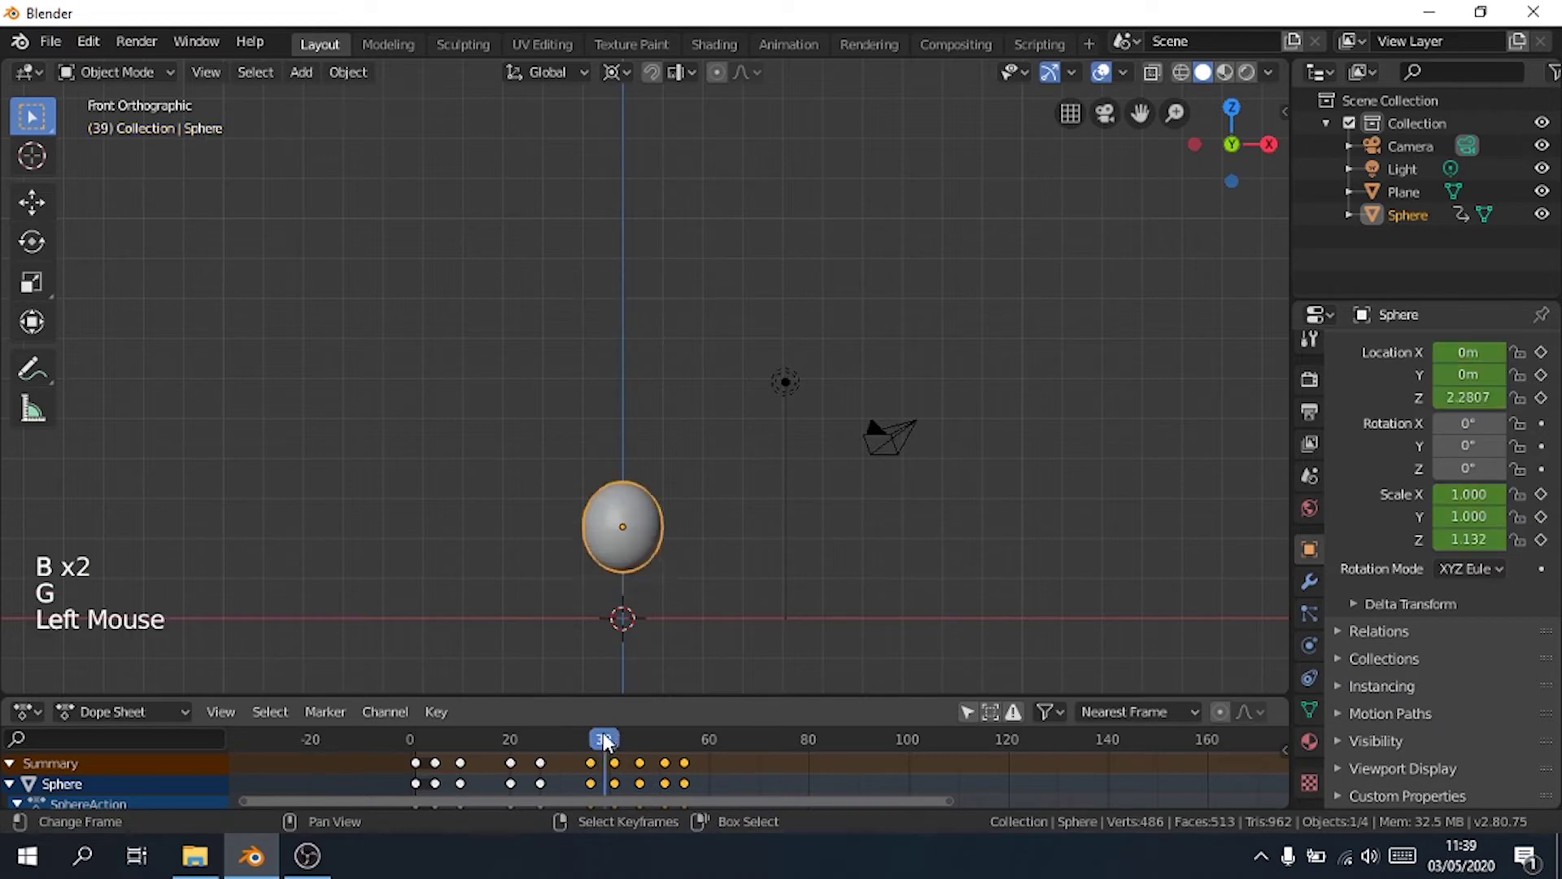
left_click_drag(604, 739, 585, 770)
key("g")
left_click(629, 771)
- Duplicate the stretch pose keyframes from frame 26 to frame 35
right_click(542, 765)
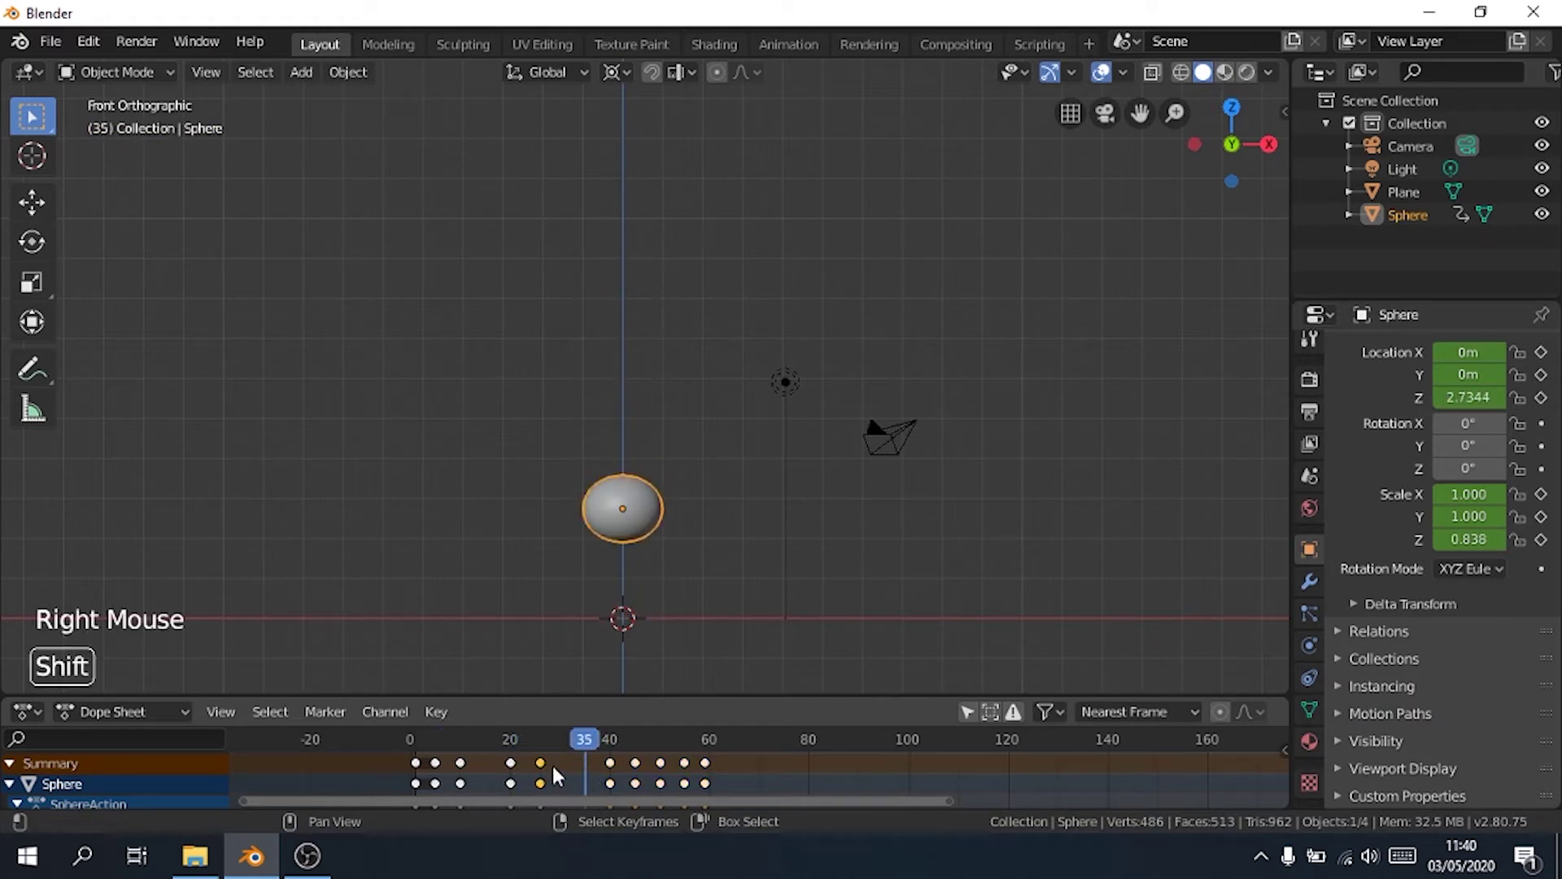
key("shift+d")
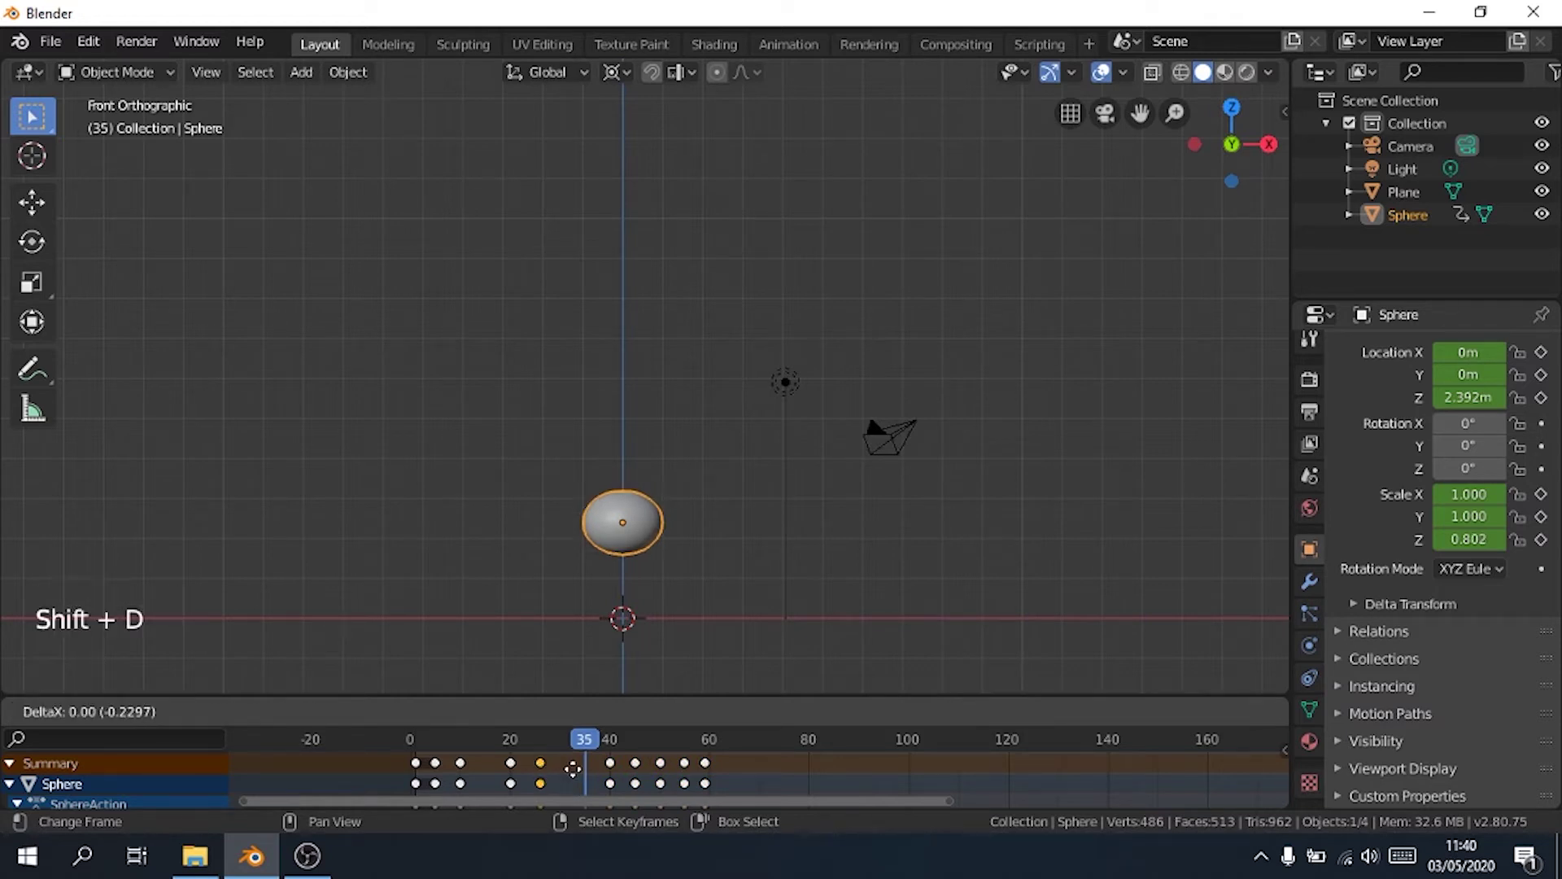
left_click(616, 777)
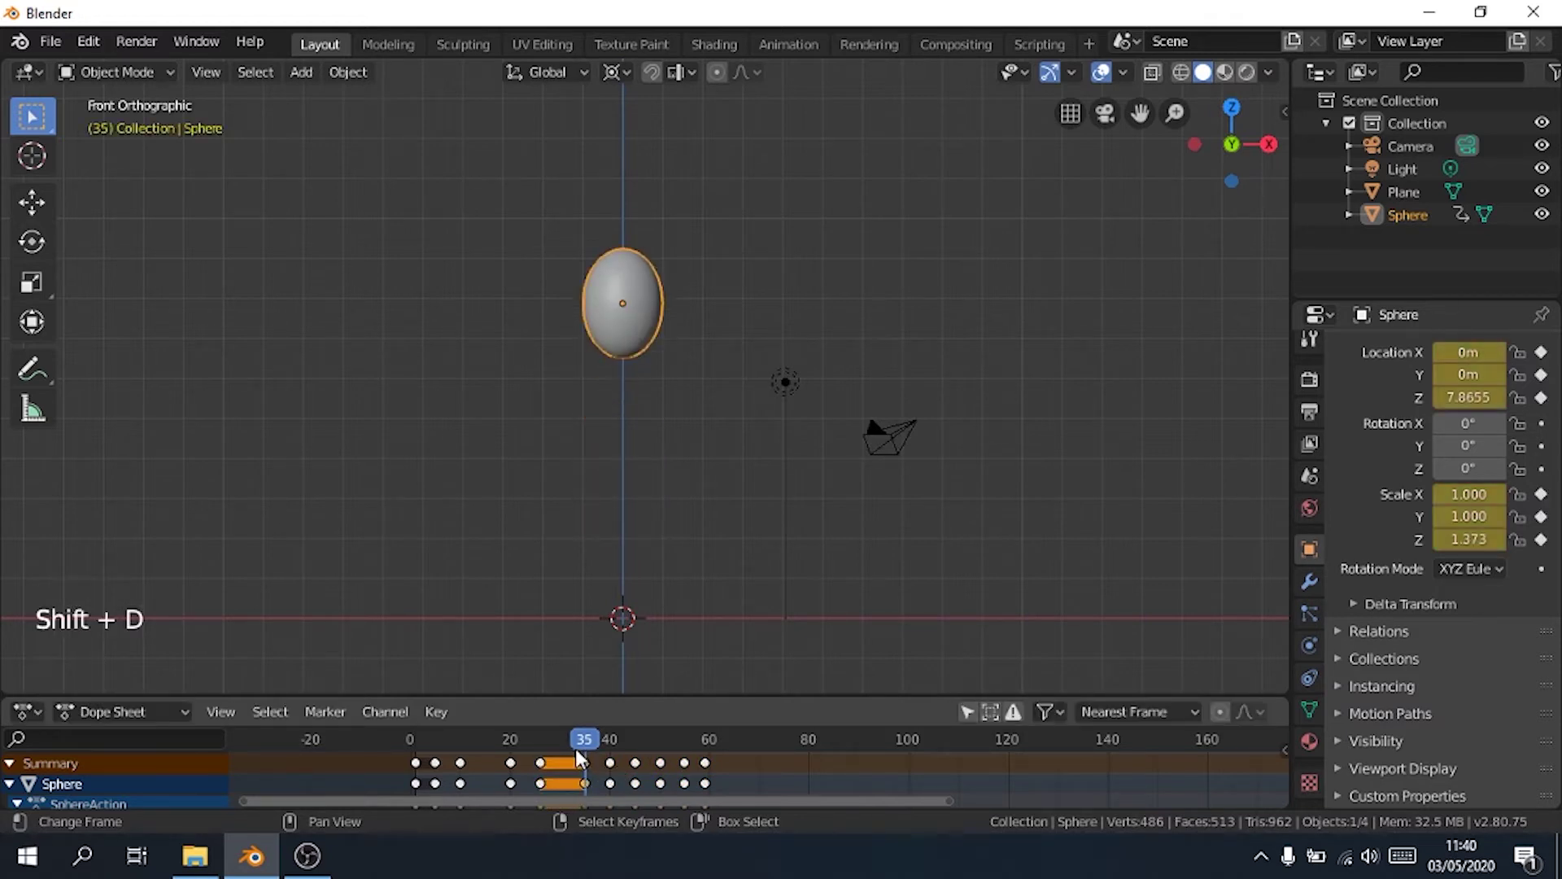
- Play the animation from frame 0 and again from about frame 10 to check the hold in the air
left_click_drag(592, 759, 409, 759)
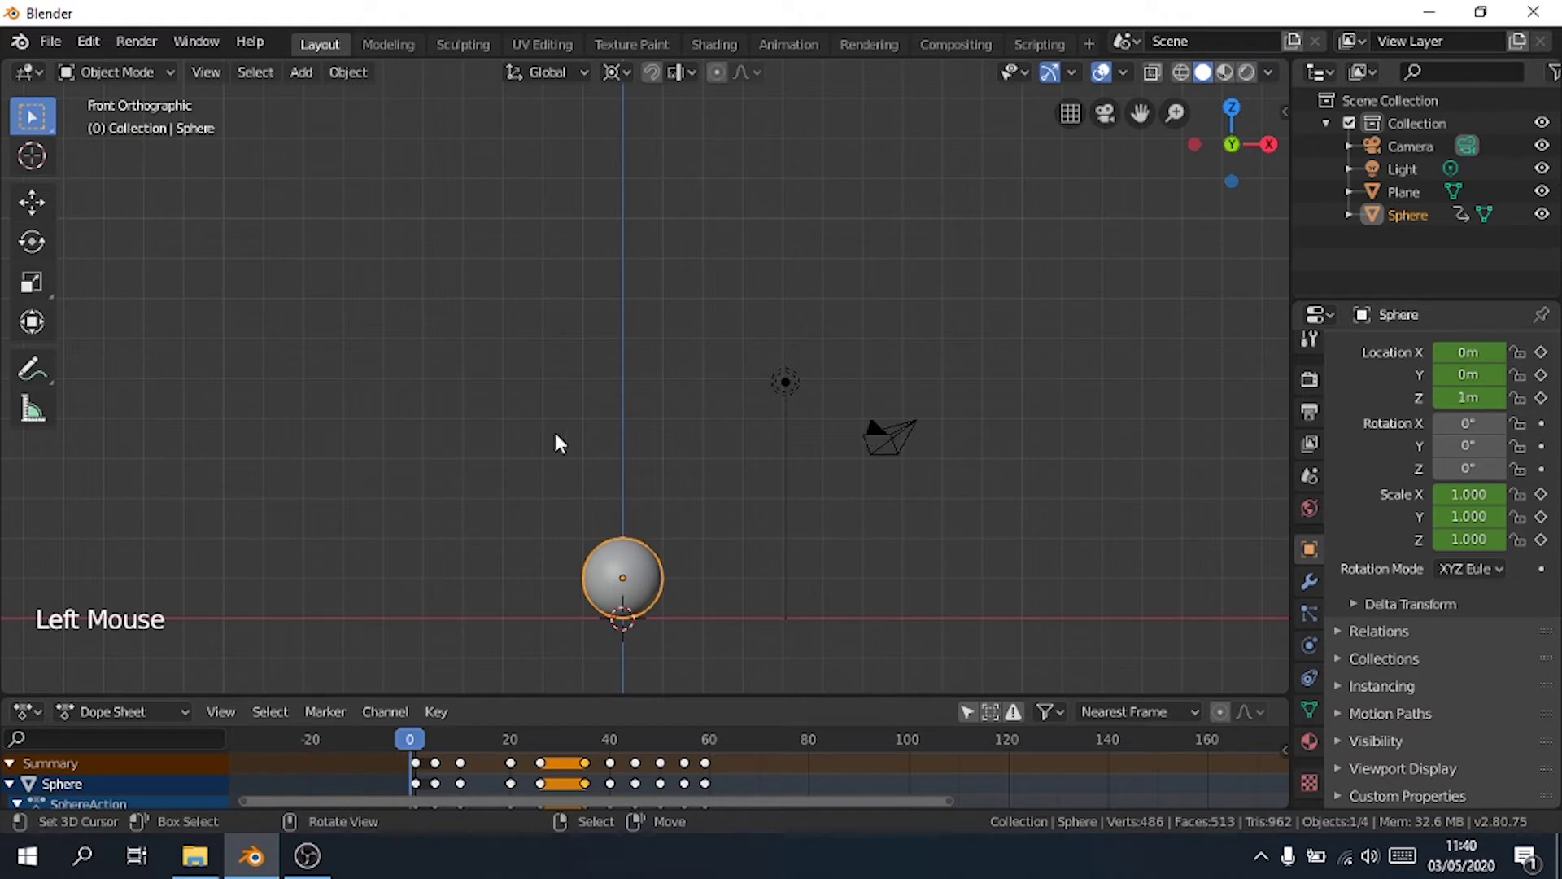
key("space")
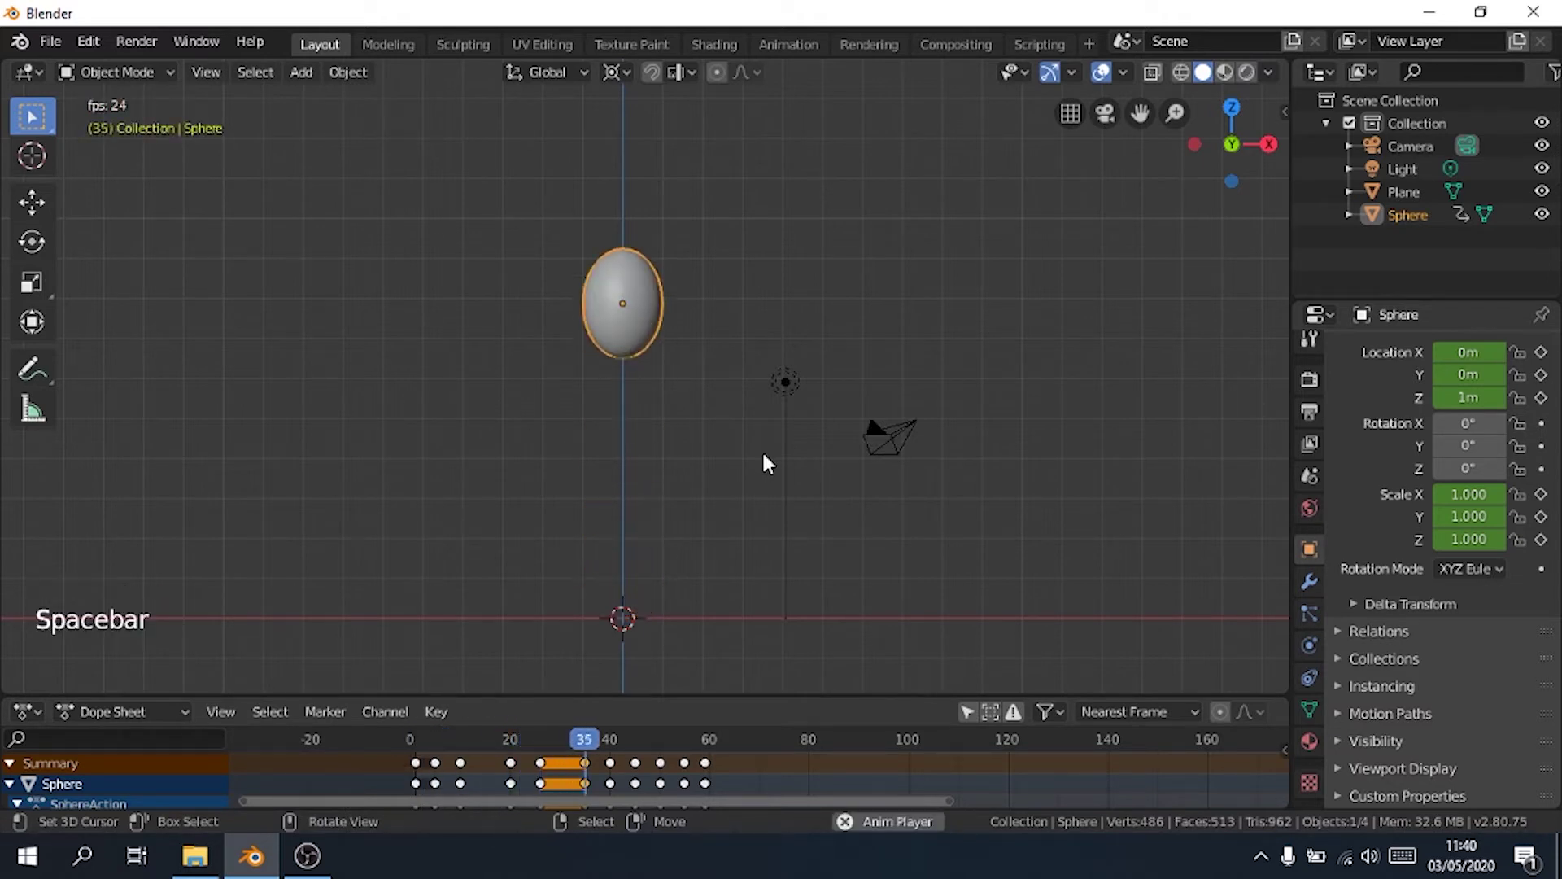
key("space")
left_click_drag(596, 742, 464, 742)
key("space")
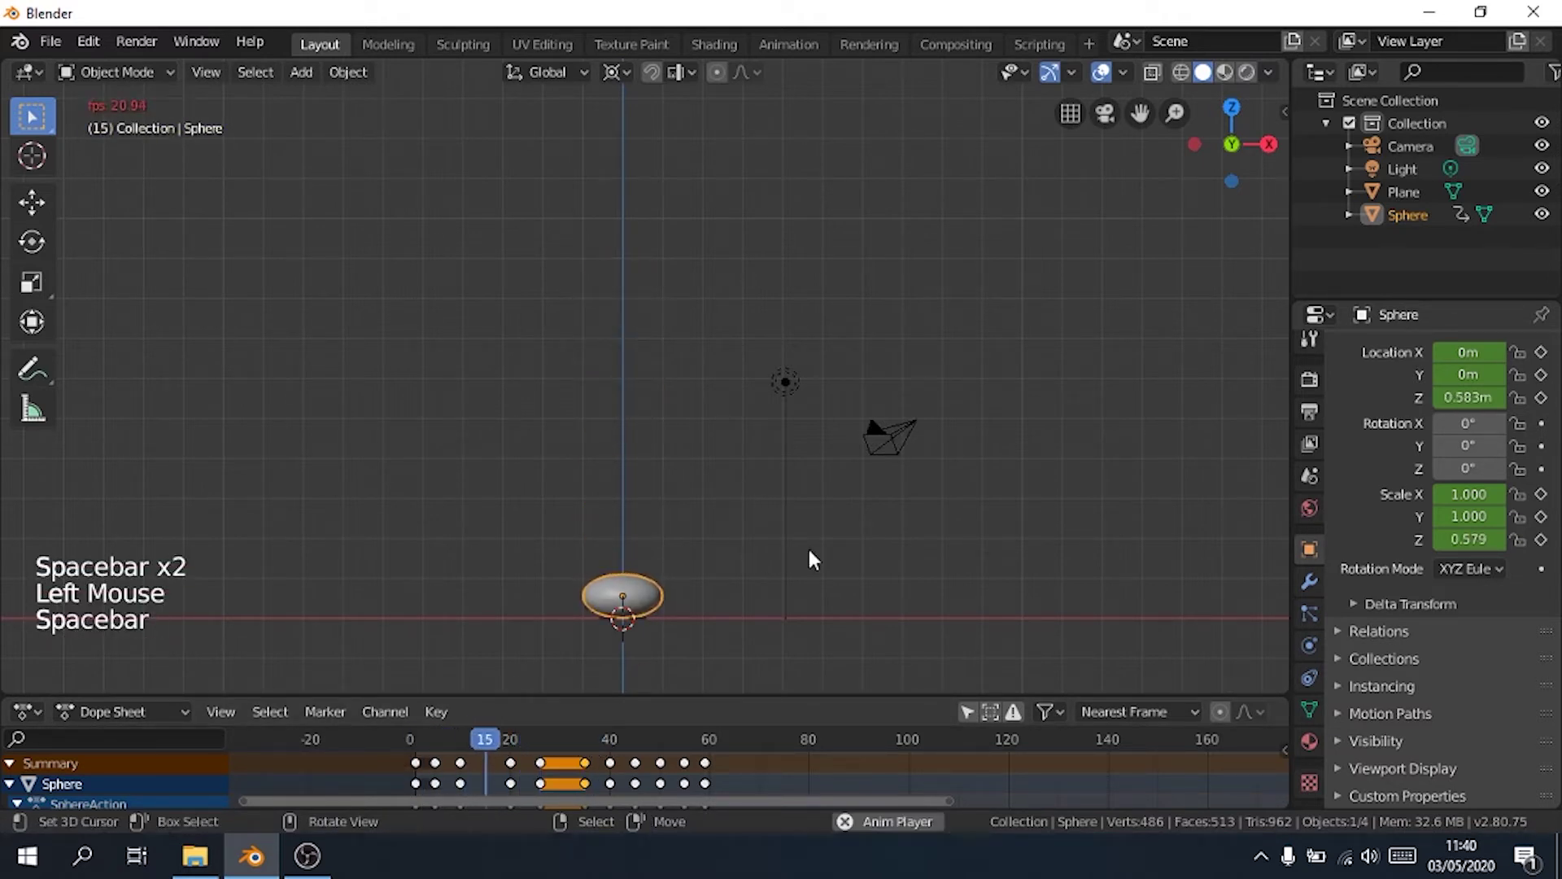
key("space")
key("a")
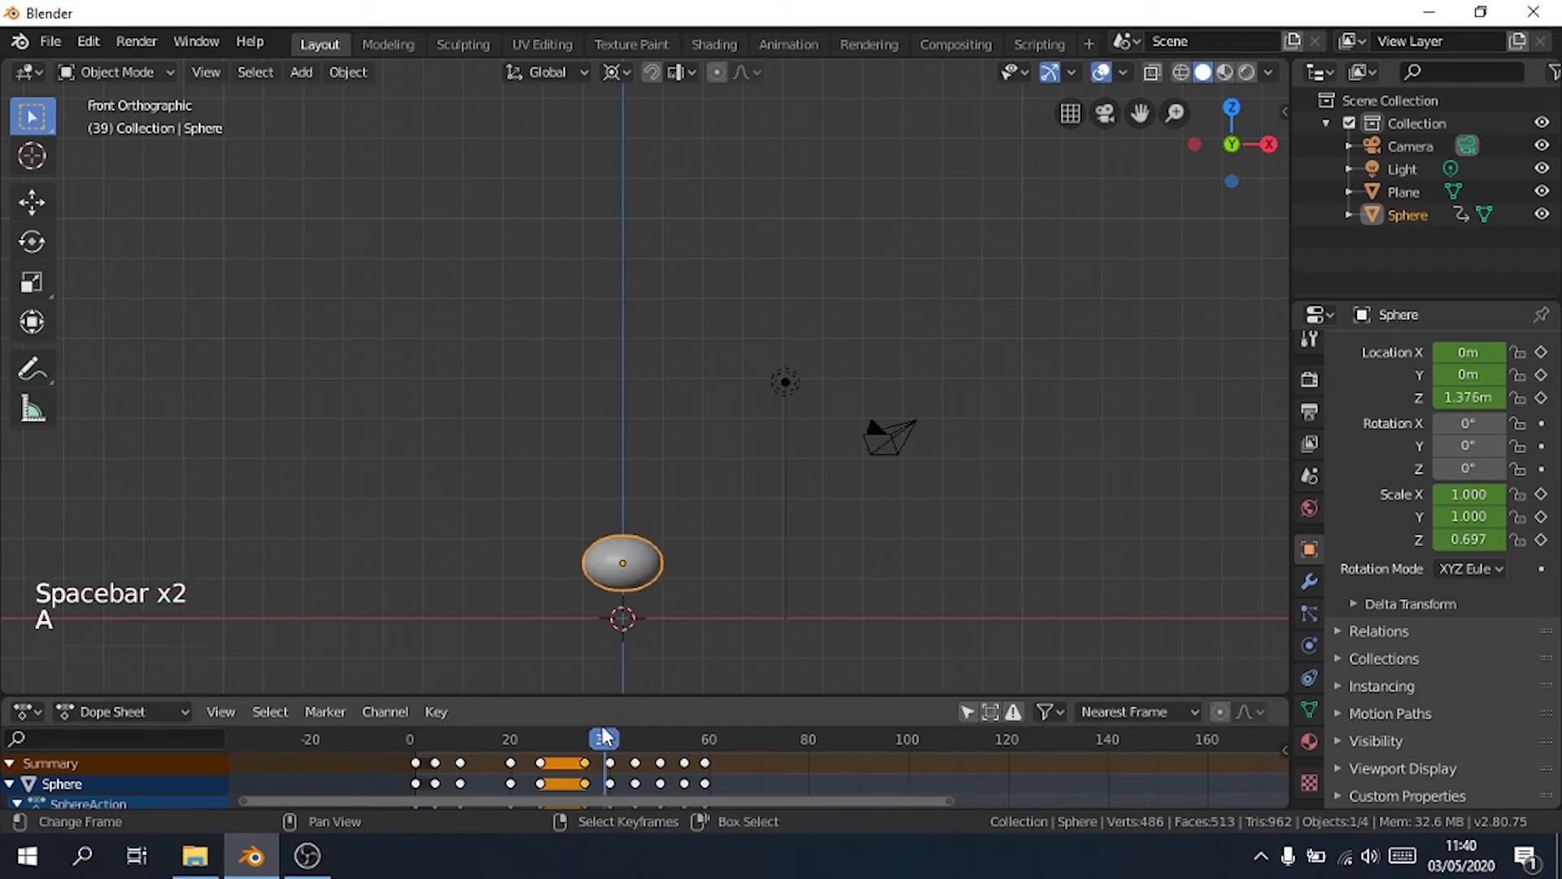
- At frame 35, raise the sphere along Z to 8.379 m and keyframe its Z location
mouse_move(602, 741)
left_mouse_down()
mouse_move(513, 752)
mouse_move(591, 766)
left_mouse_up()
key("a")
right_click(585, 761)
left_click(585, 744)
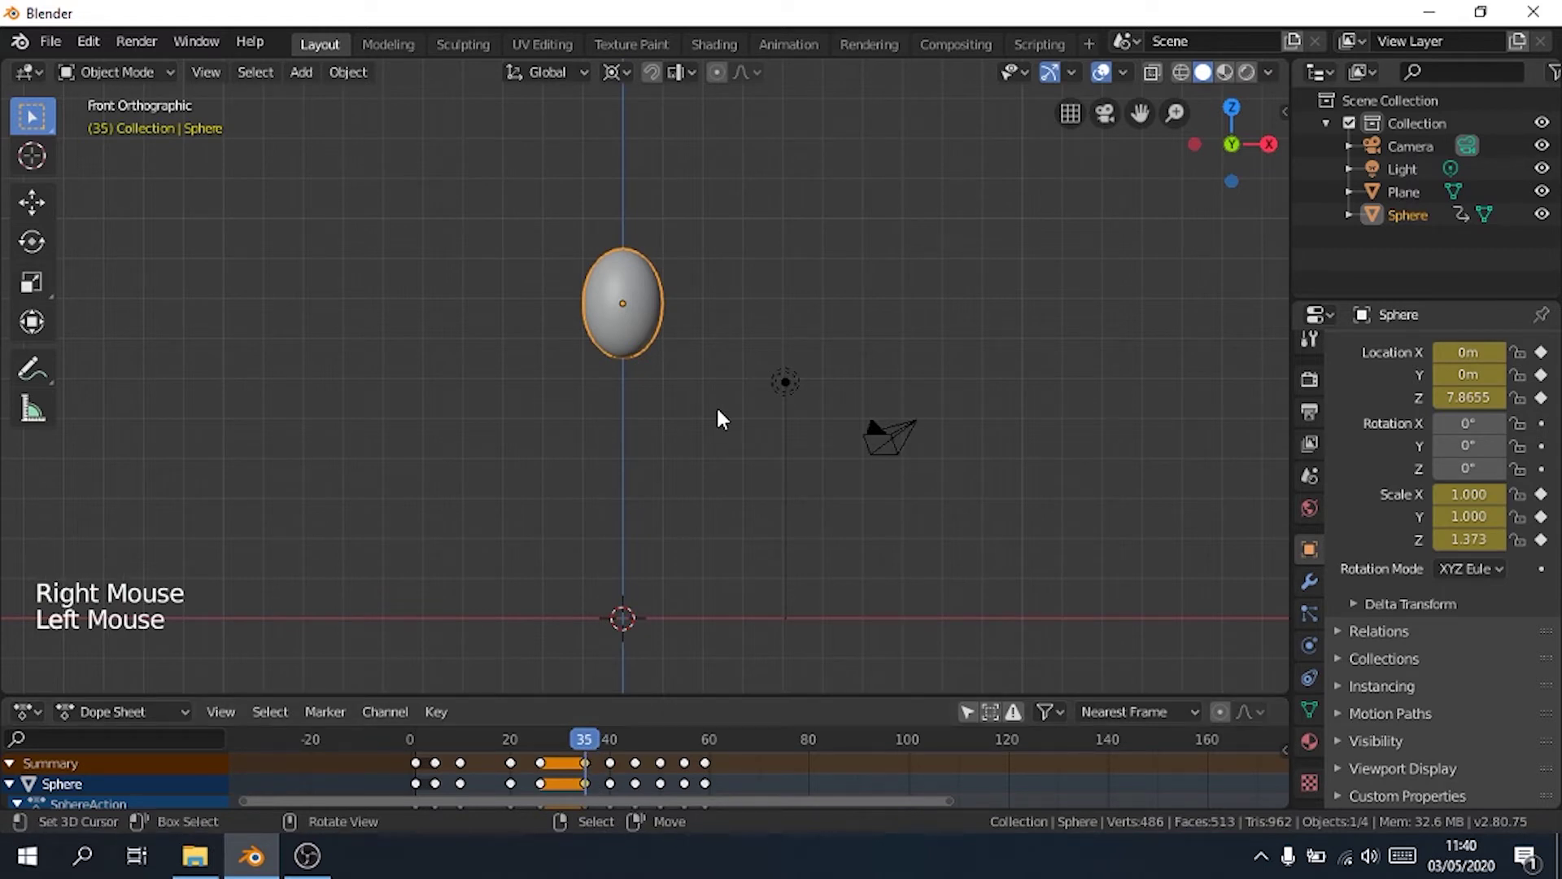
scroll(716, 407, "up", 2)
middle_click_drag(714, 286, 750, 417, "shift")
scroll(749, 417, "up", 2)
left_click(31, 200)
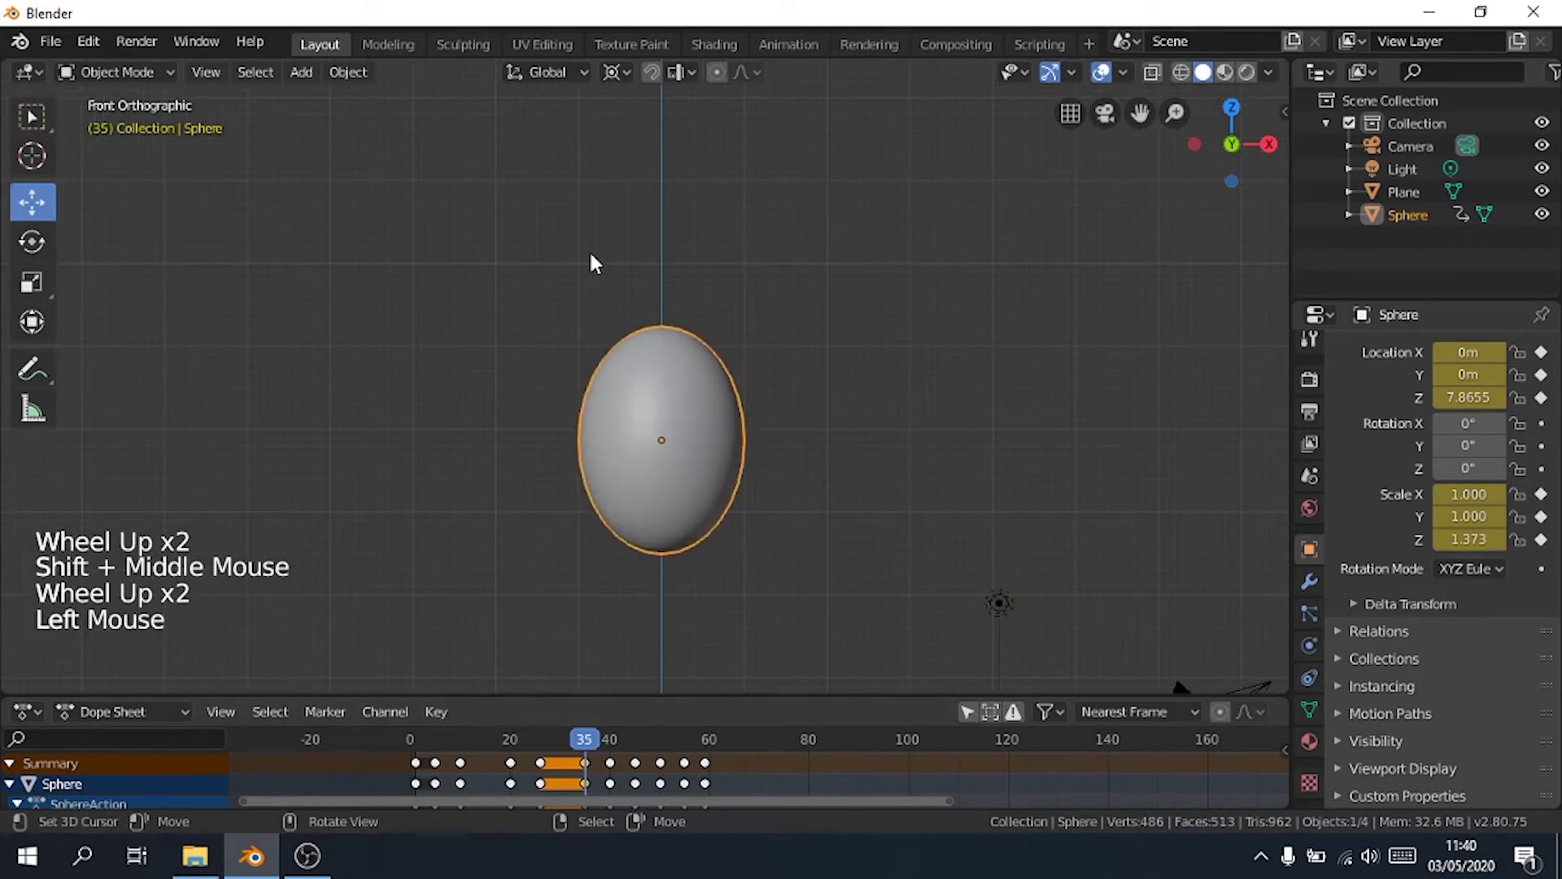
right_click(675, 374)
scroll(692, 357, "down", 3)
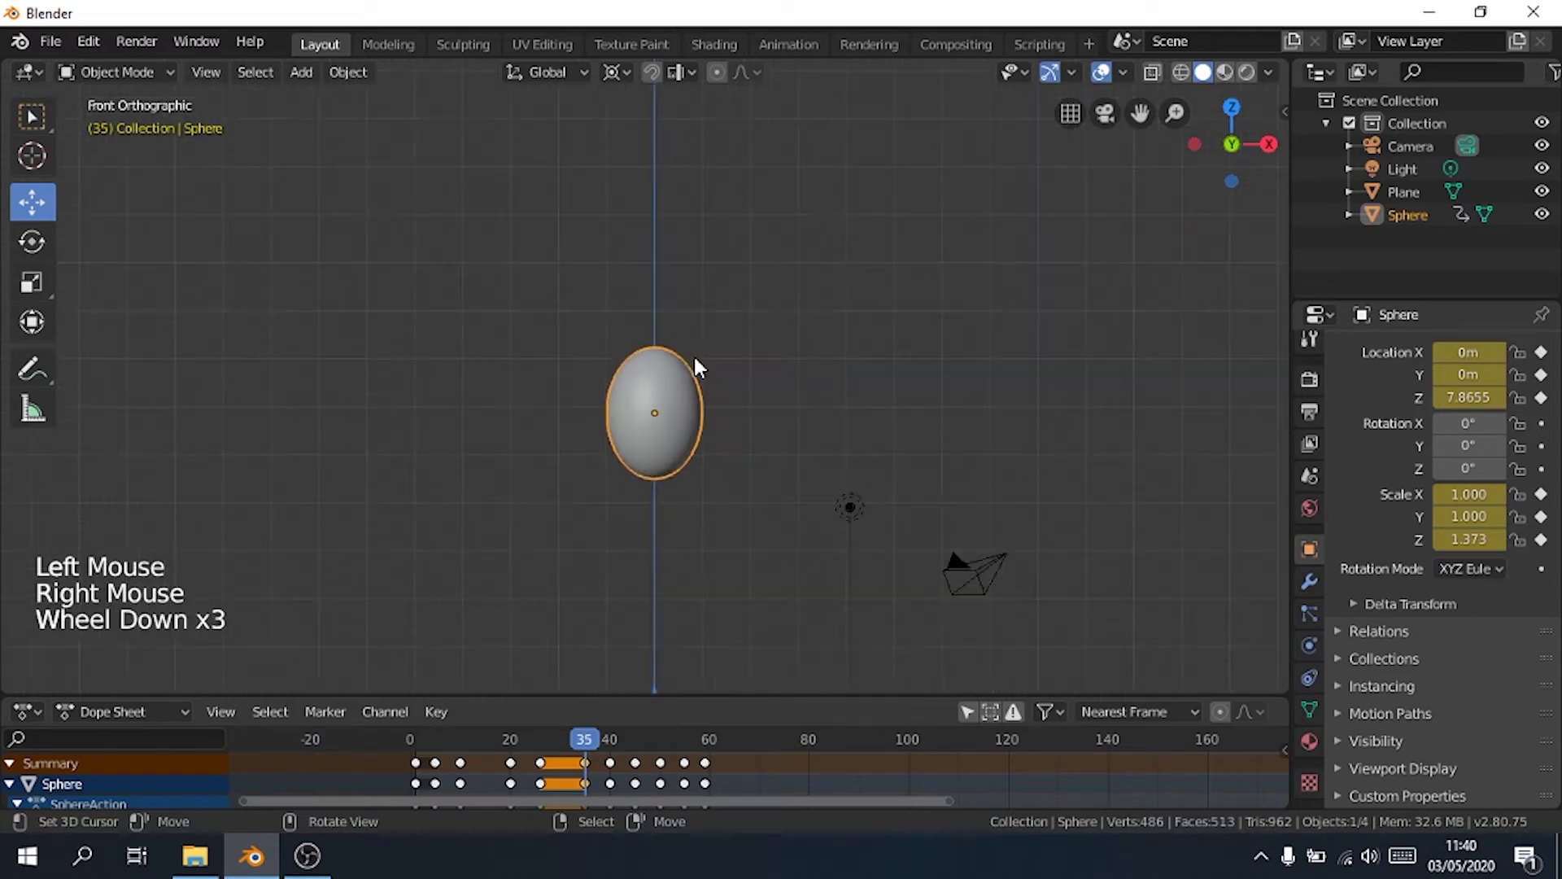
scroll(781, 362, "up", 2)
key("g")
key("z")
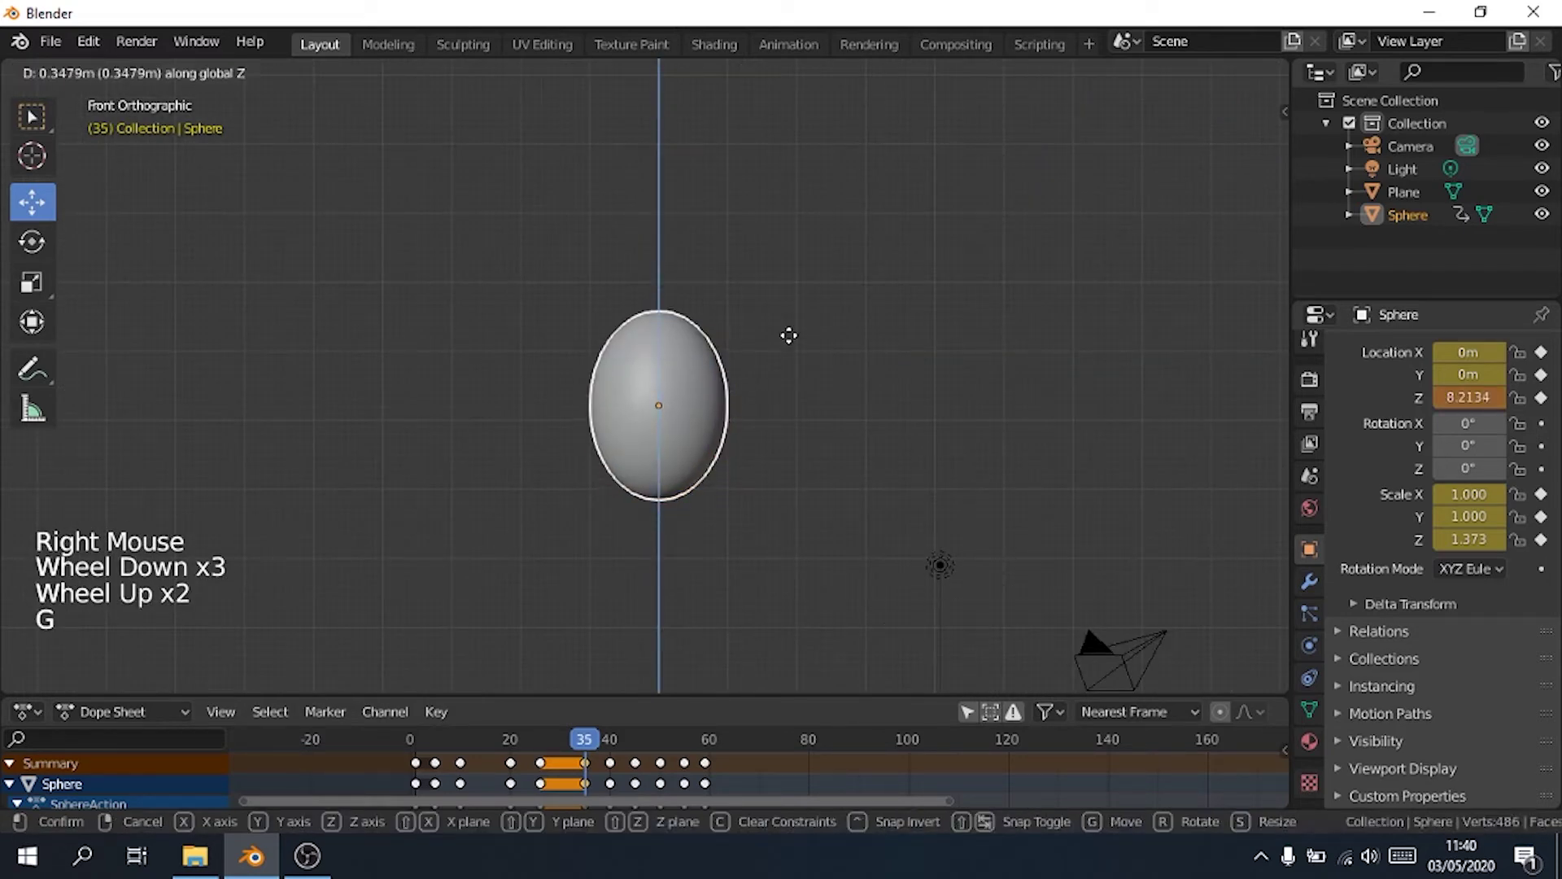
left_click(789, 337)
left_click(1540, 397)
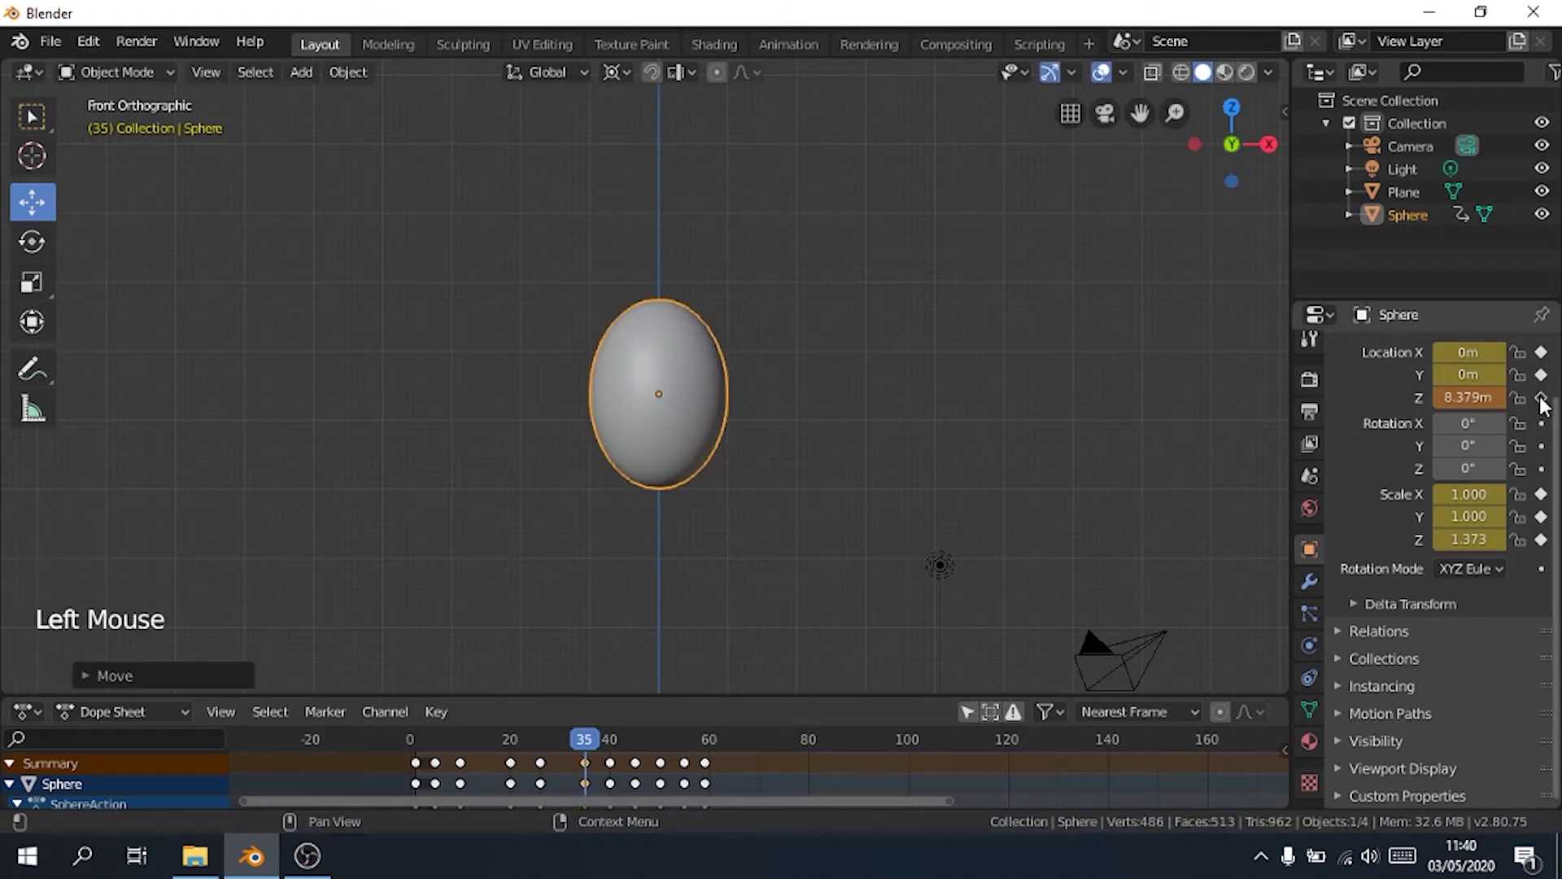
left_click(1541, 397)
left_click(1540, 397)
- Play the animation twice from the start in front view to check the slow rise during the airborne hold
scroll(944, 370, "down", 4)
scroll(936, 387, "up", 5)
scroll(895, 423, "down", 6)
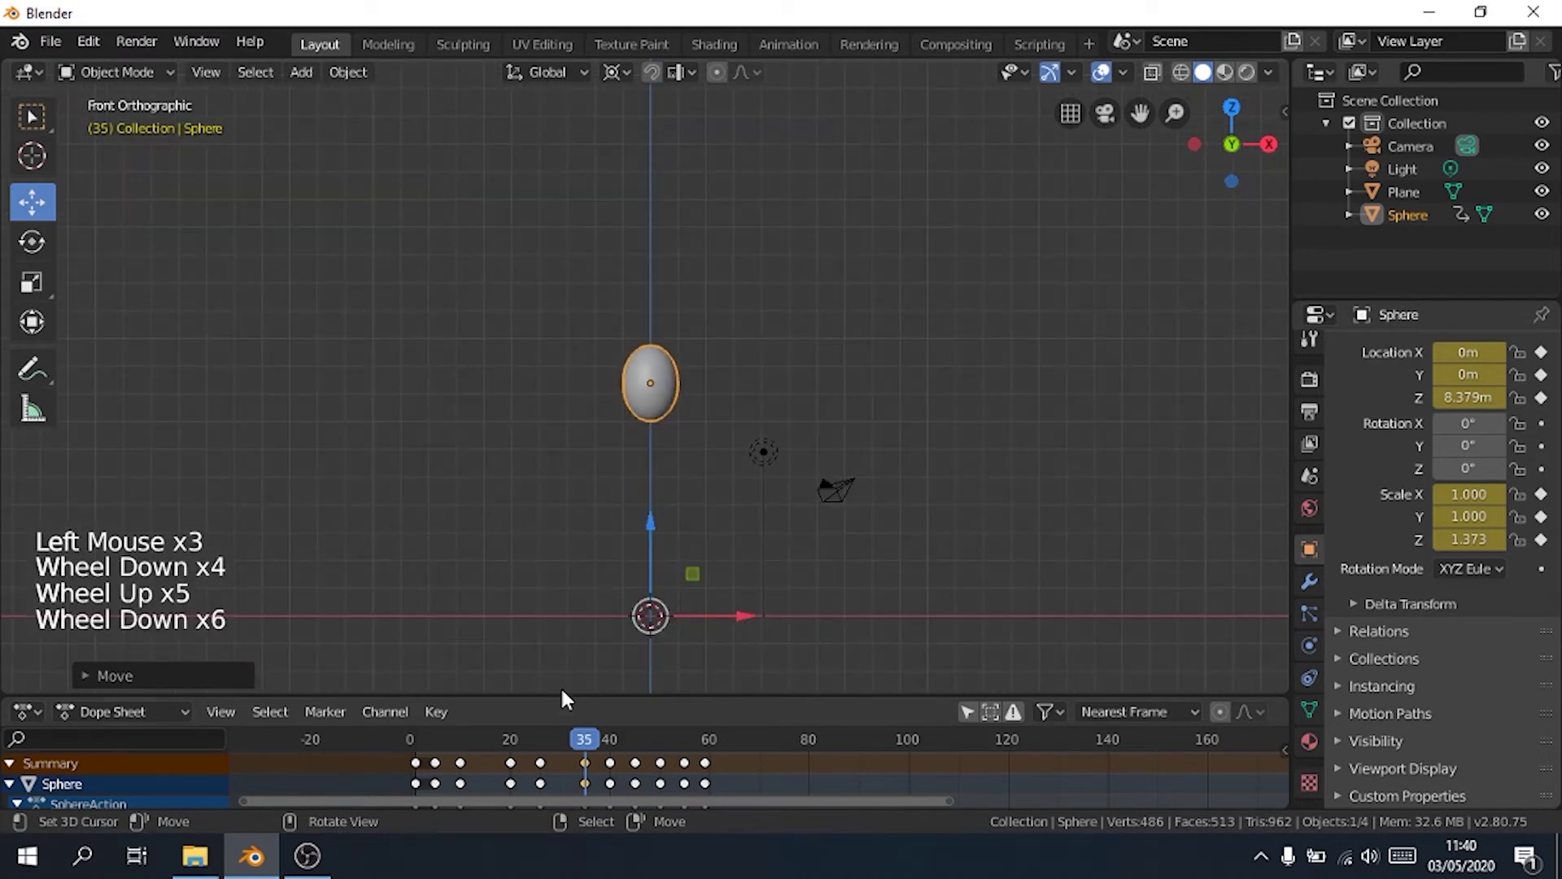
left_click(409, 738)
key("space")
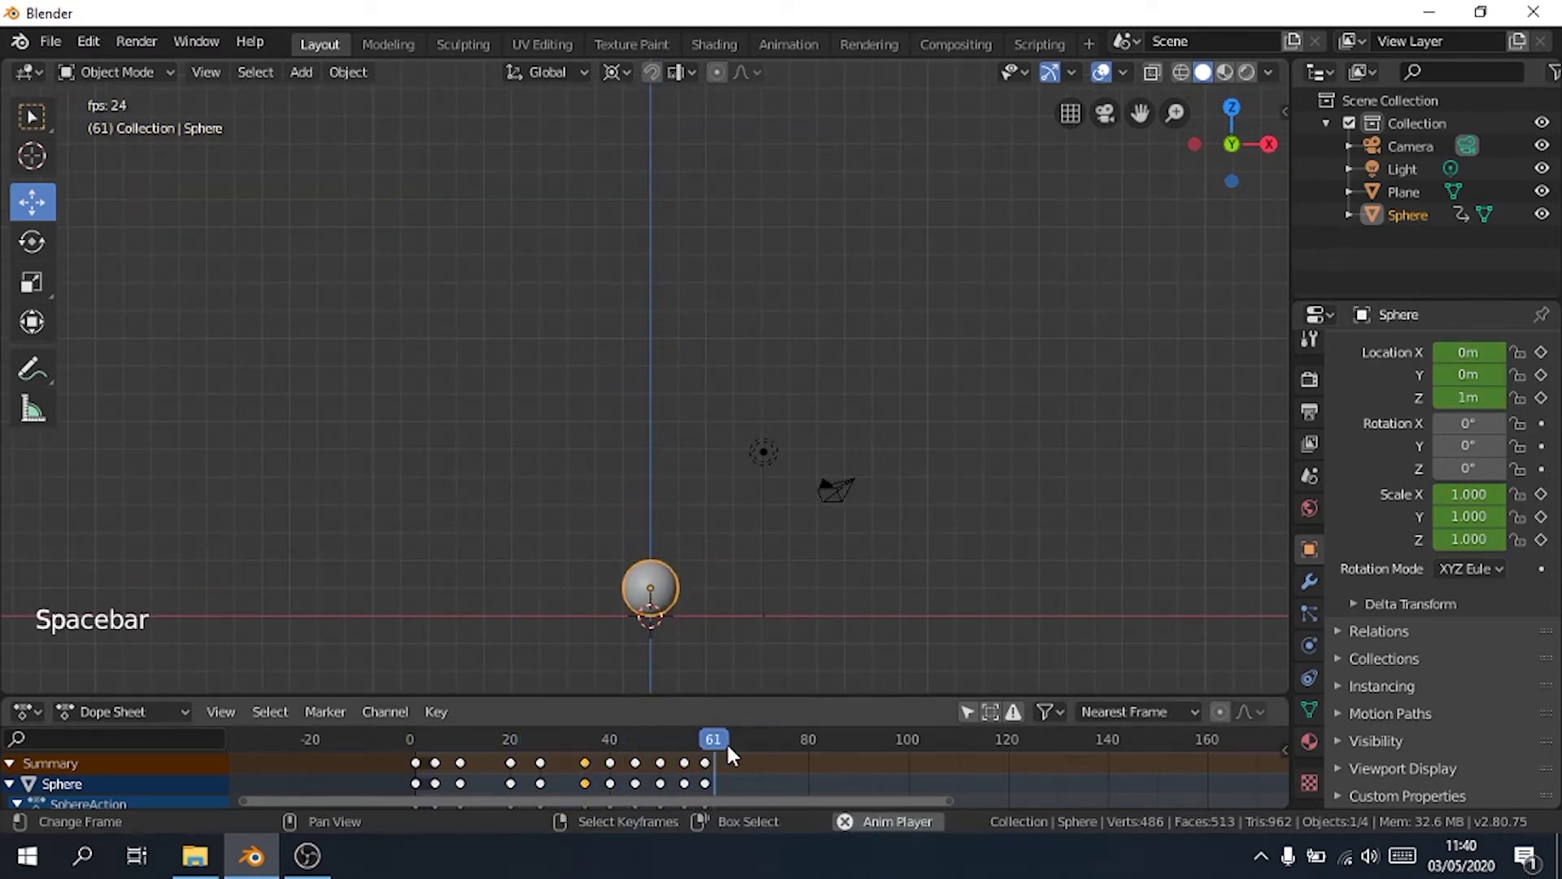
key("space")
left_click_drag(725, 741, 348, 629)
key("space")
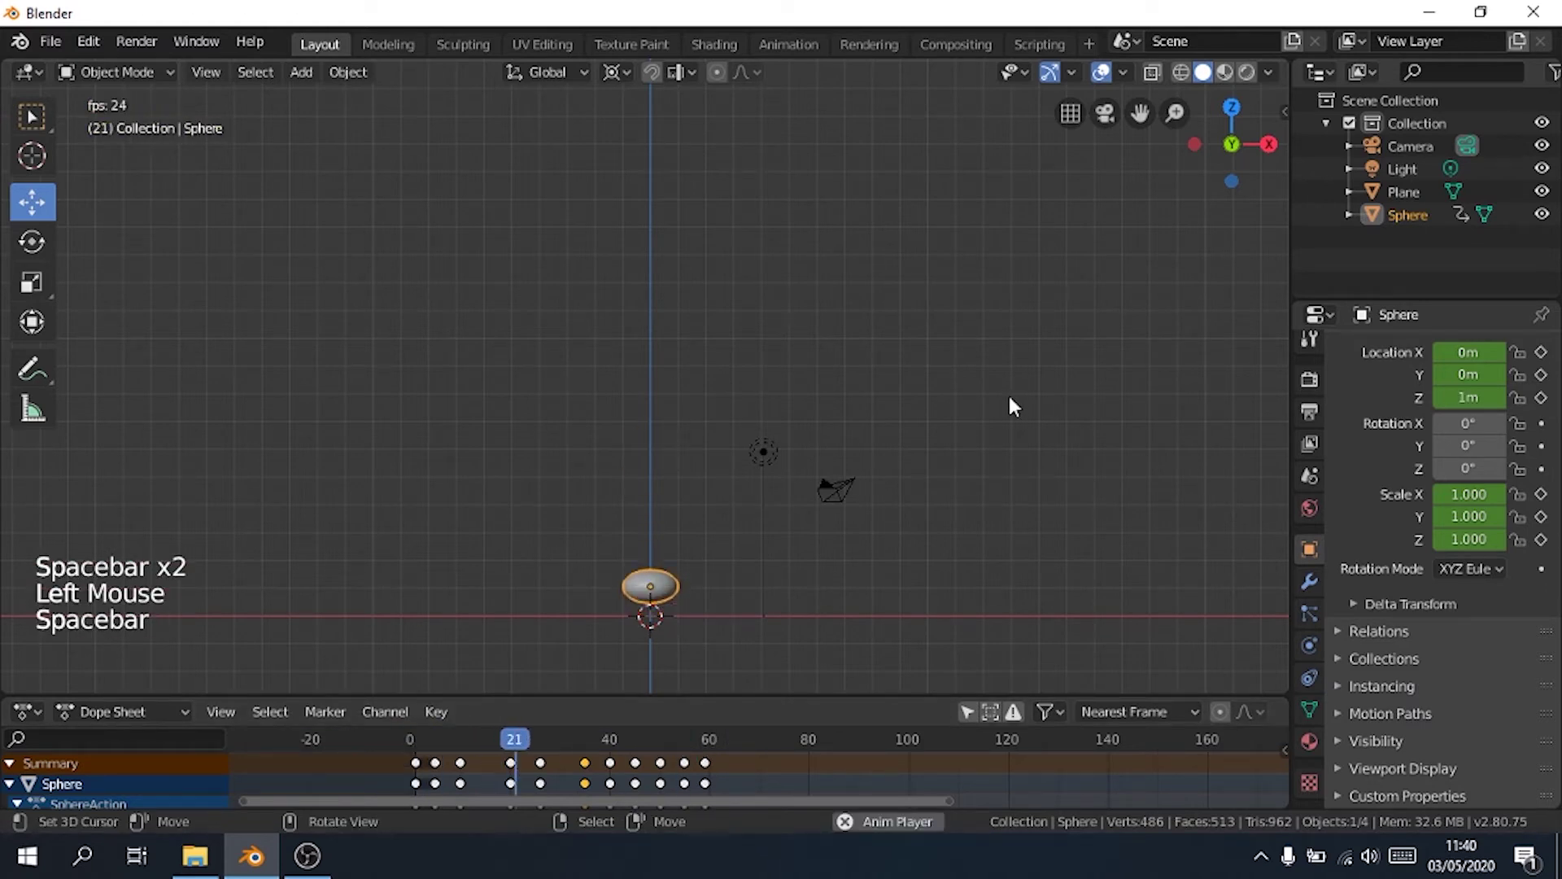
key("space")
- Play the animation from frame 0 in a perspective view that shows the ball and the plane, then return to frame 0
left_click_drag(725, 737, 410, 737)
scroll(743, 411, "up", 2)
middle_click_drag(944, 317, 821, 440)
key("space")
scroll(745, 406, "up", 1)
middle_click_drag(821, 439, 764, 564, "shift")
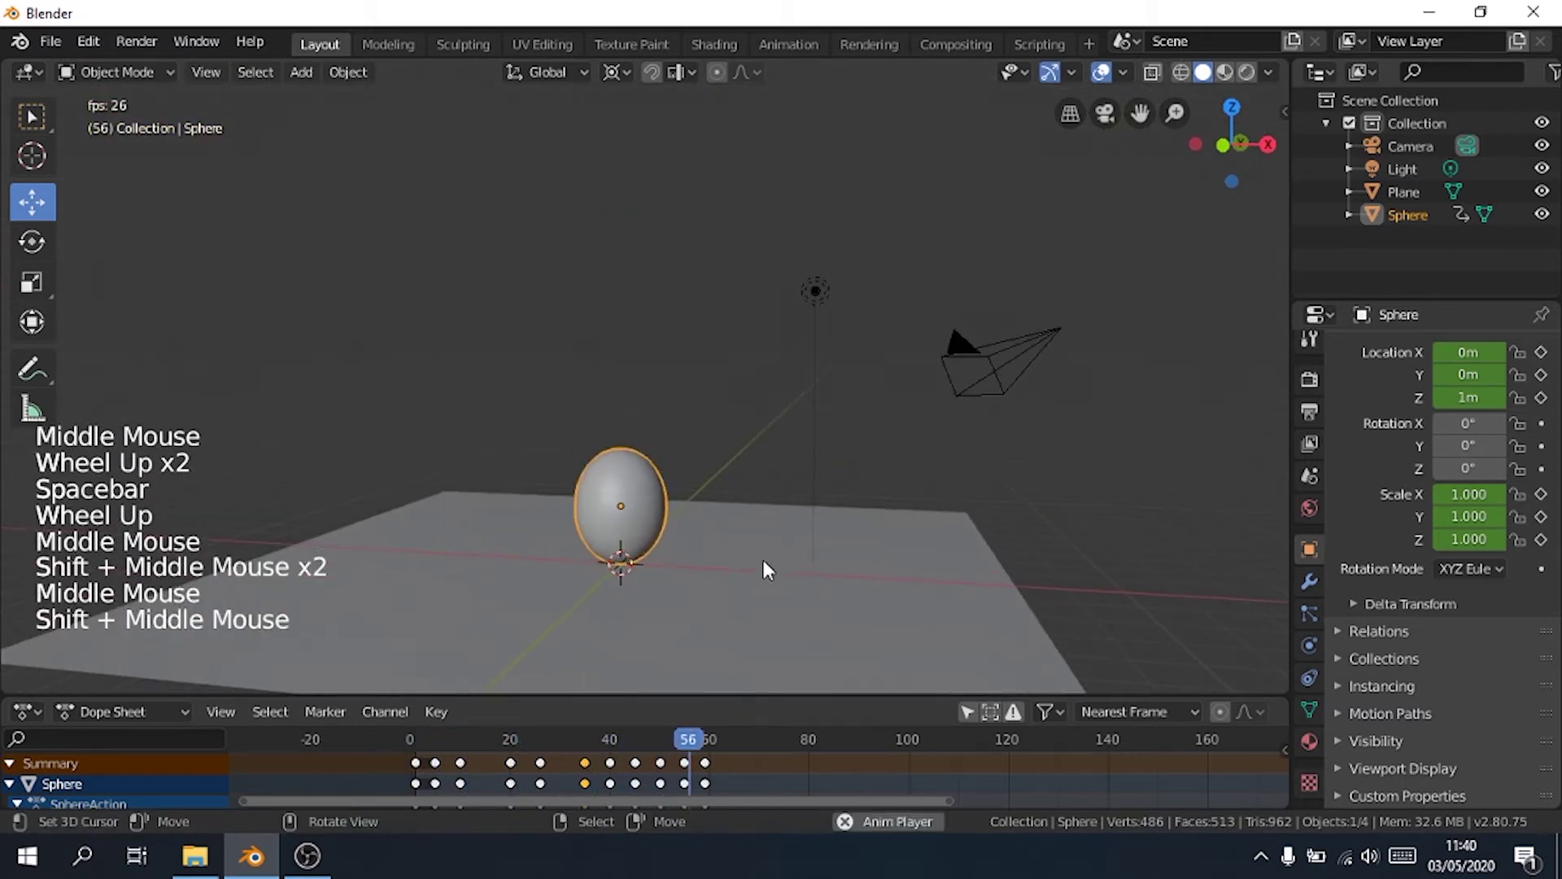
key("space")
left_click(410, 738)
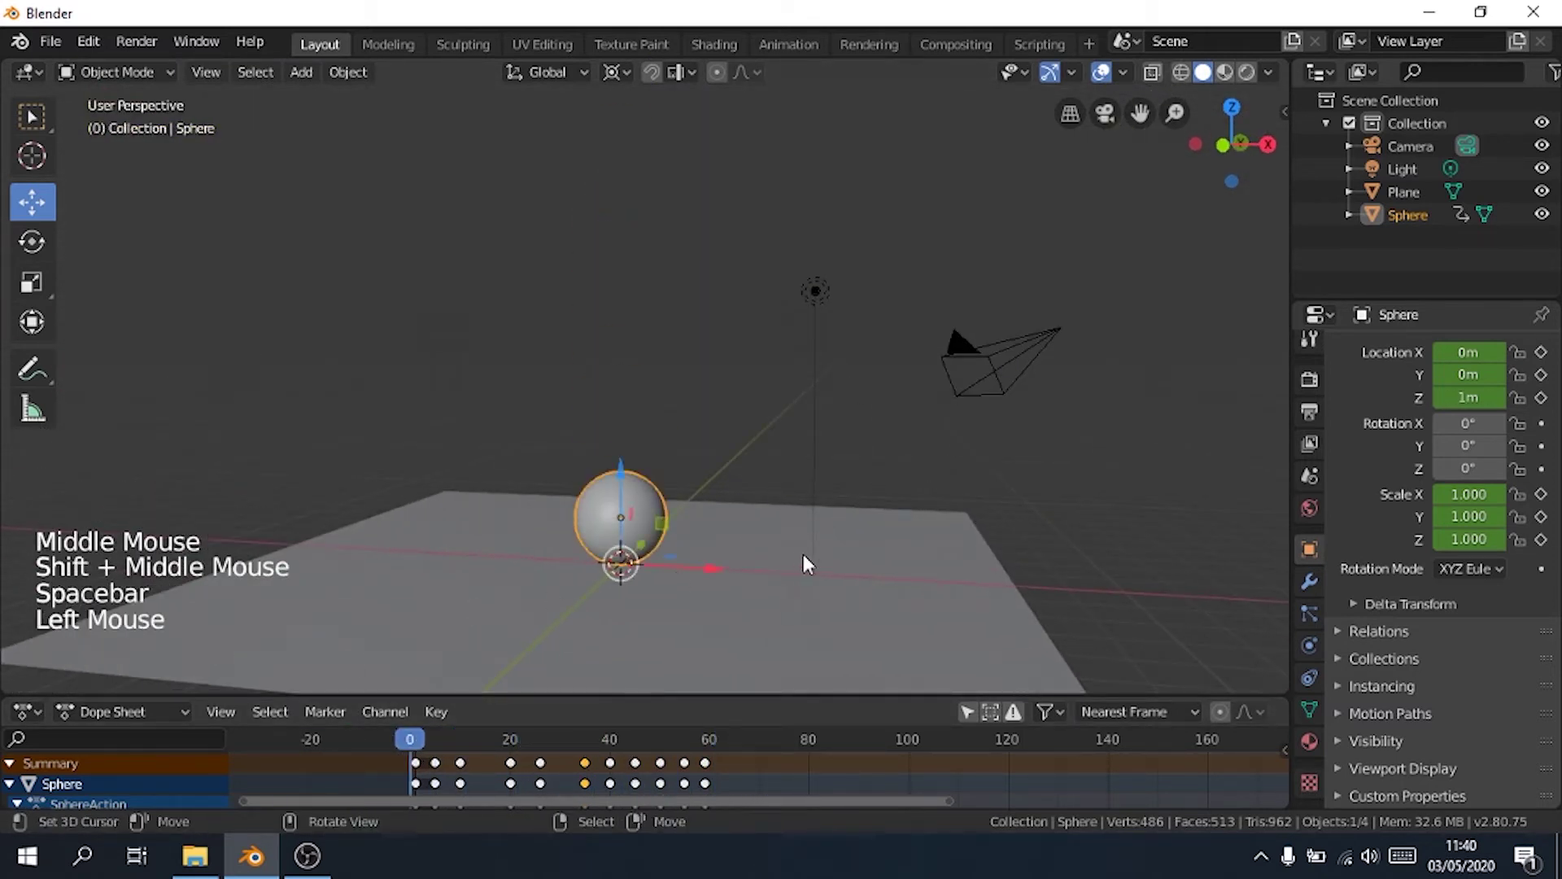
- Add a new material to the sphere and give it a light blue base color
middle_click_drag(771, 507, 641, 488)
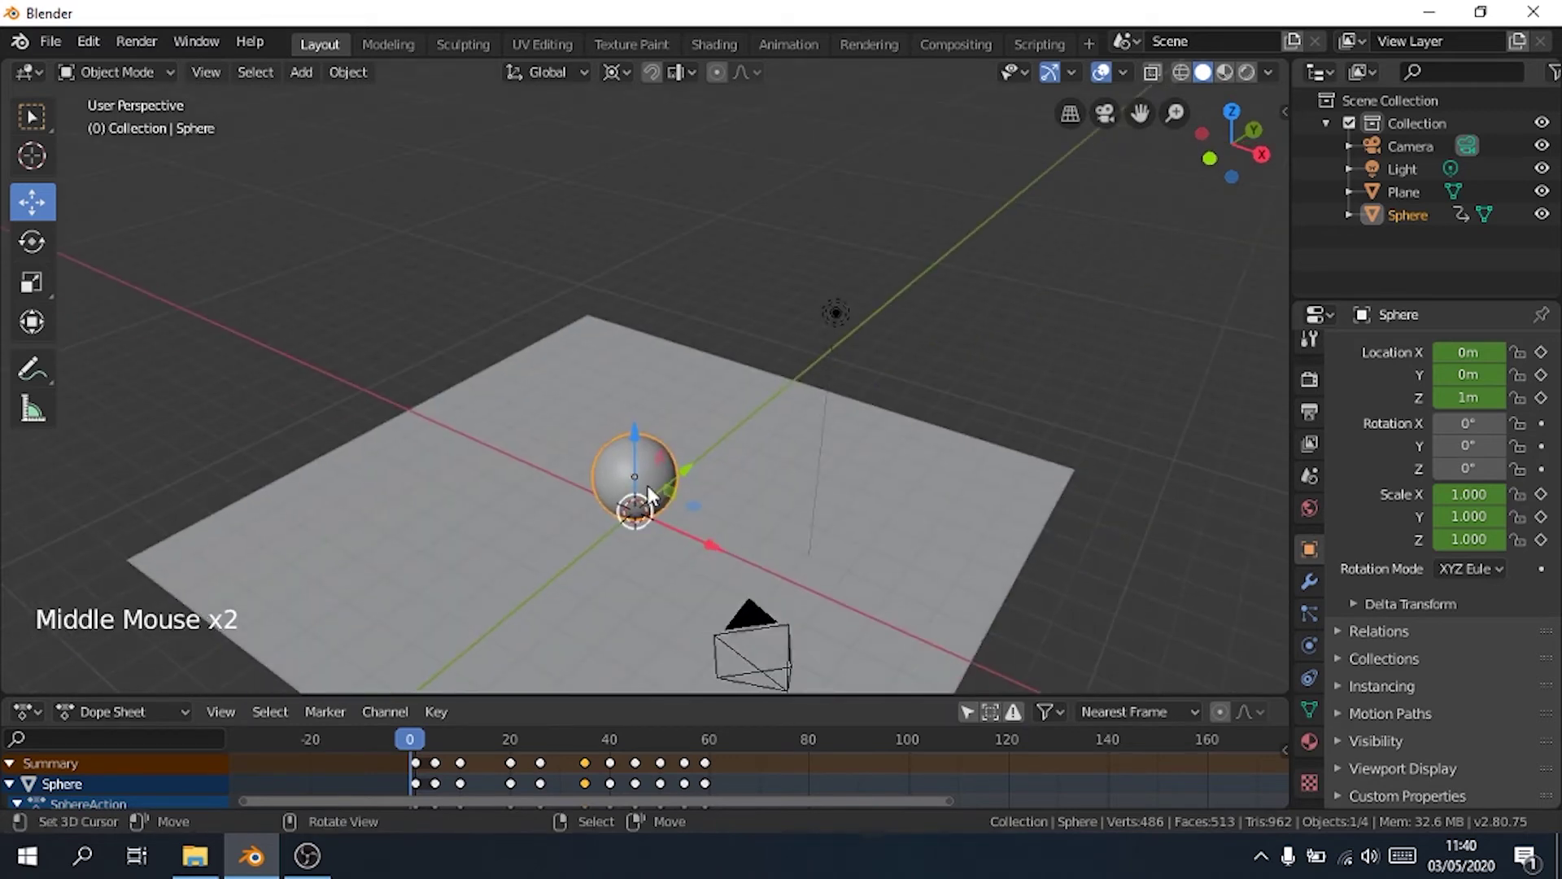
right_click(799, 510)
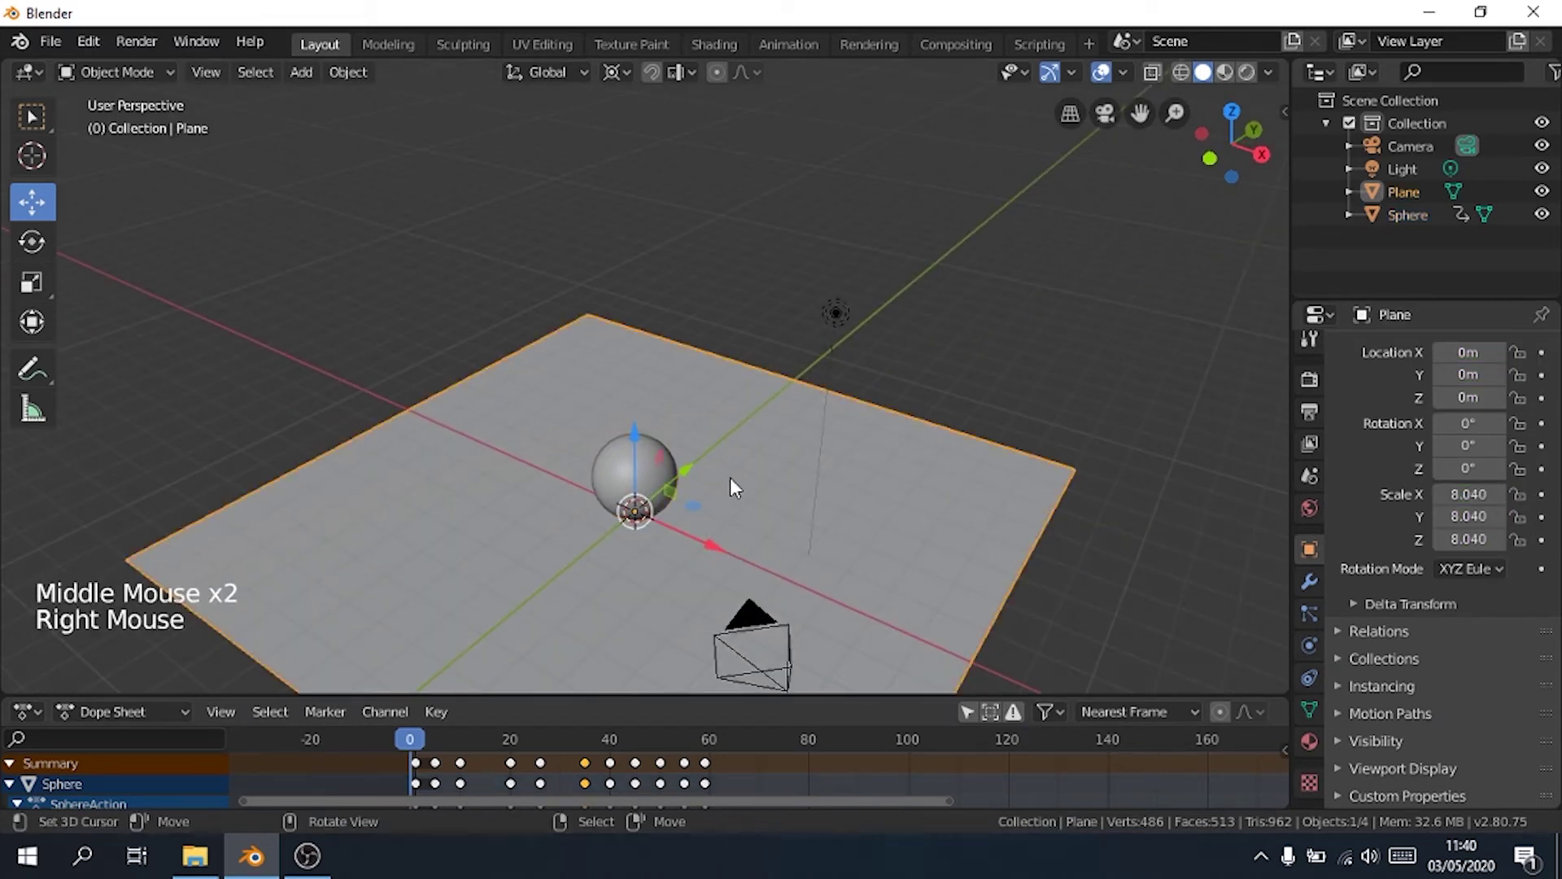
right_click(634, 461)
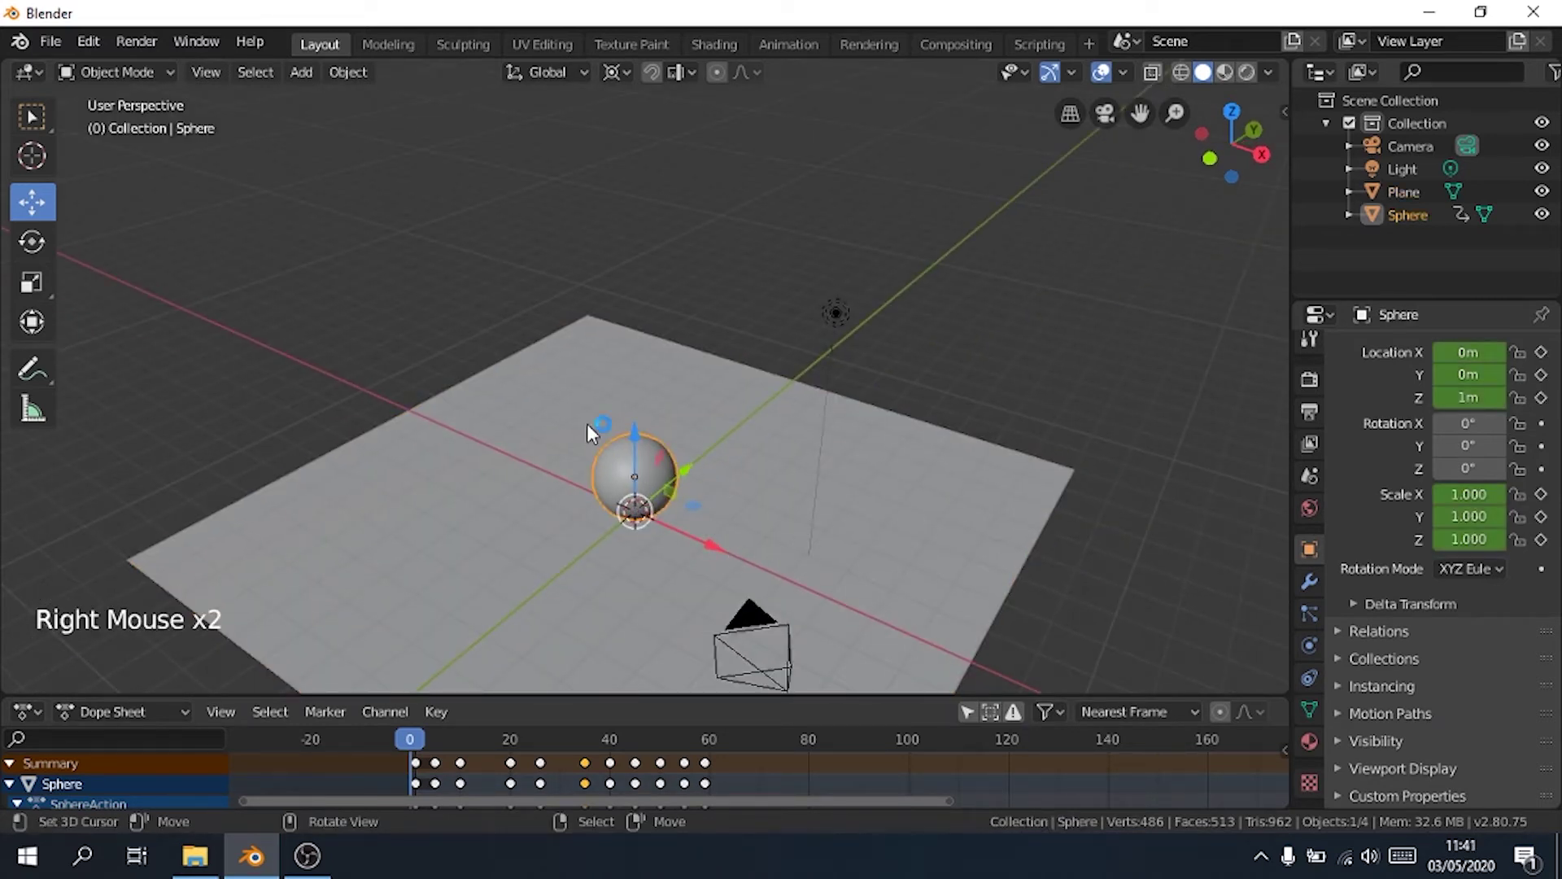
left_click(1309, 741)
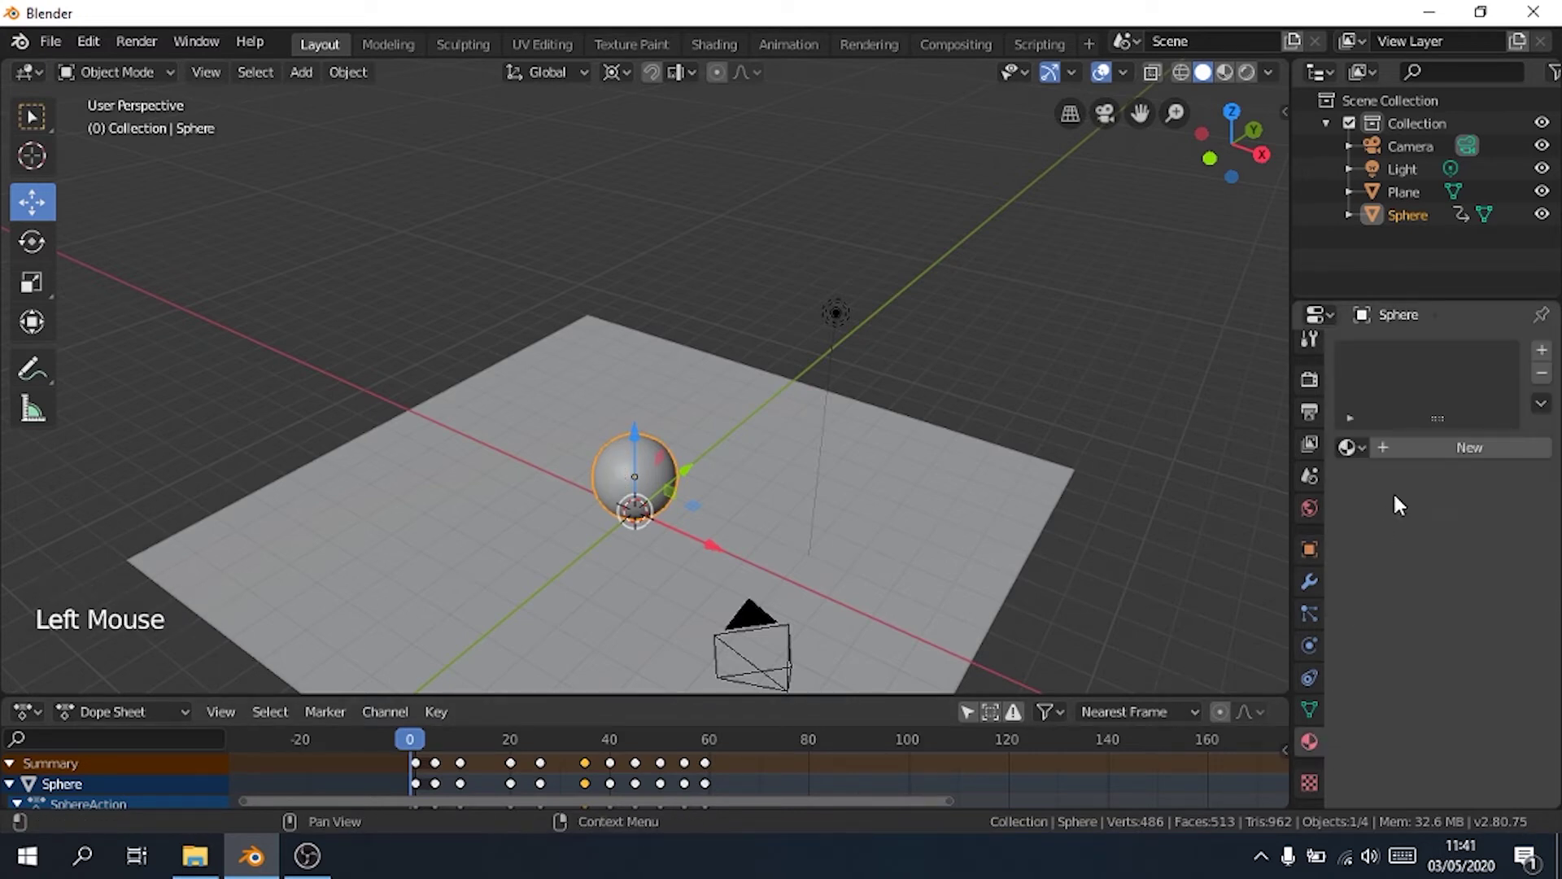
left_click(1470, 447)
left_click(1489, 679)
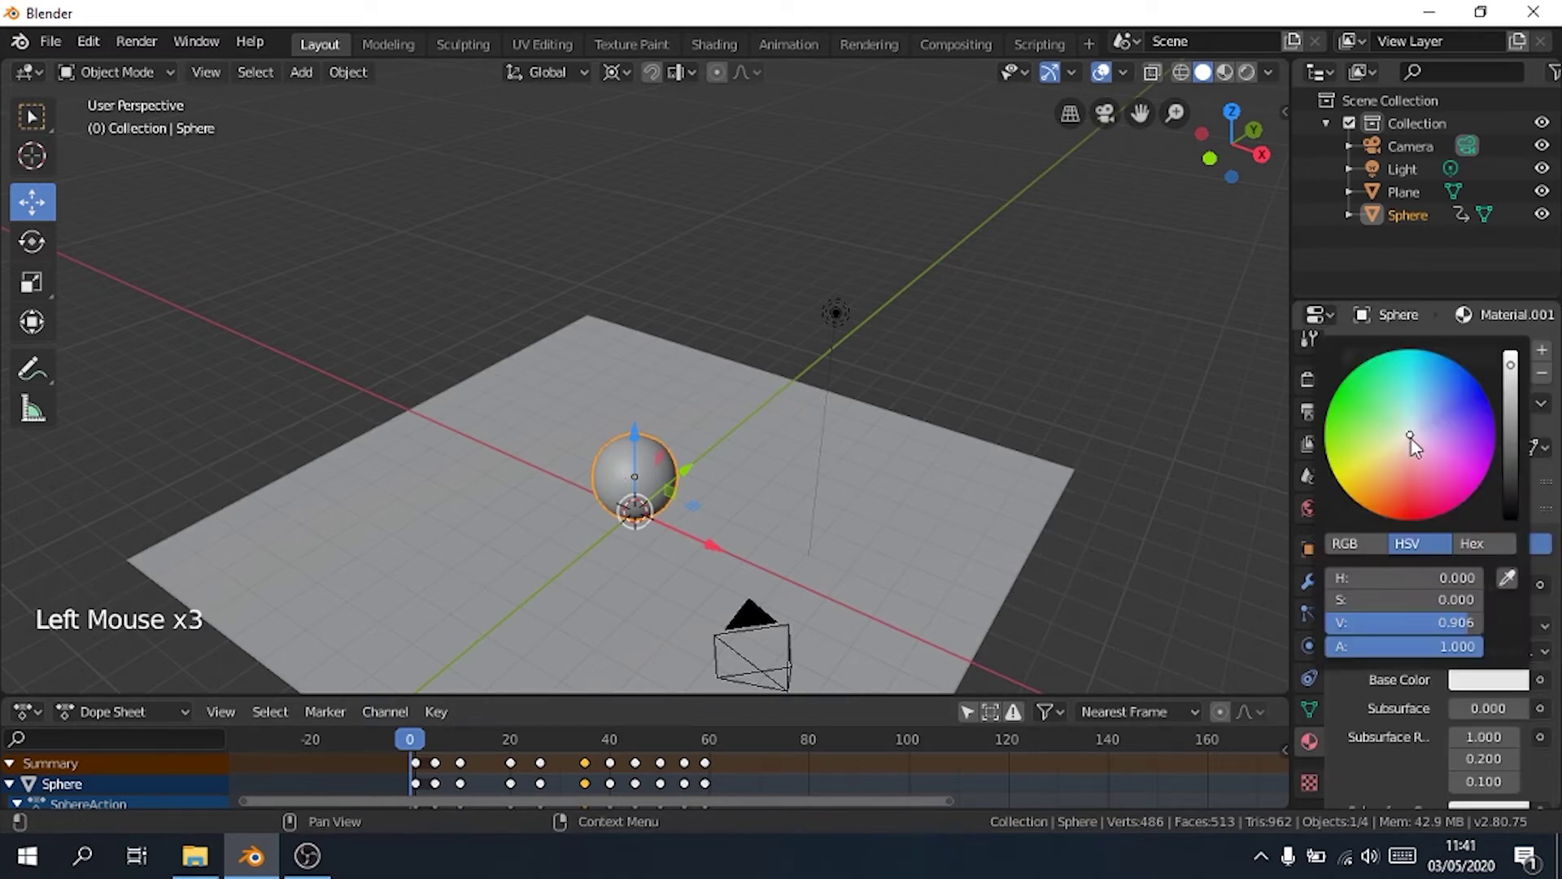
left_click_drag(1410, 435, 1430, 394)
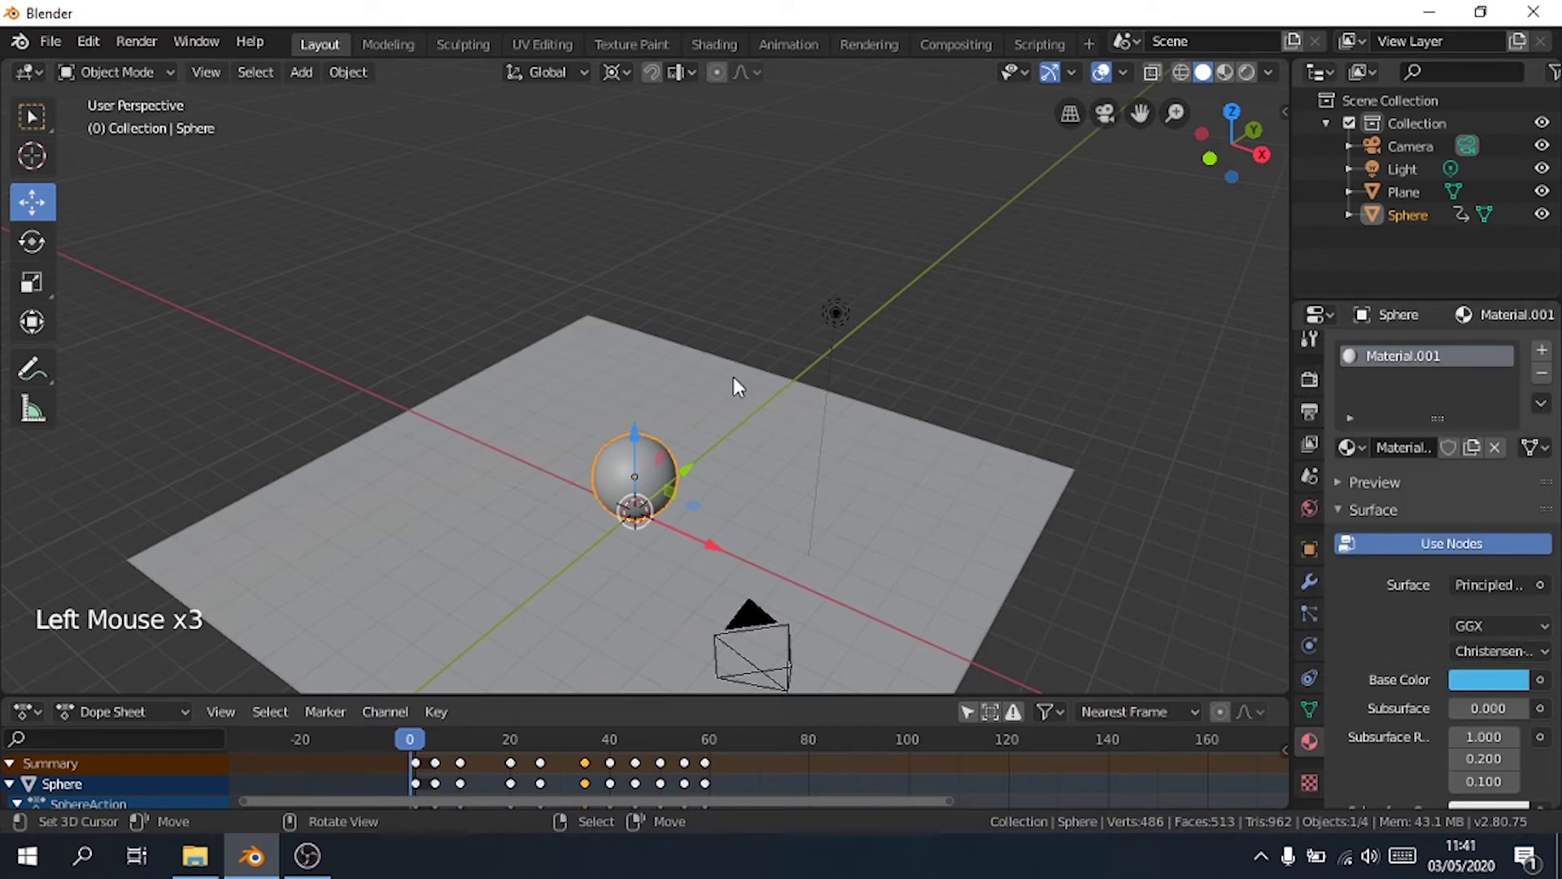
- Show the viewport in rendered shading and set the sphere's base color to cyan with hue 0.511 and saturation 1.000
key("z")
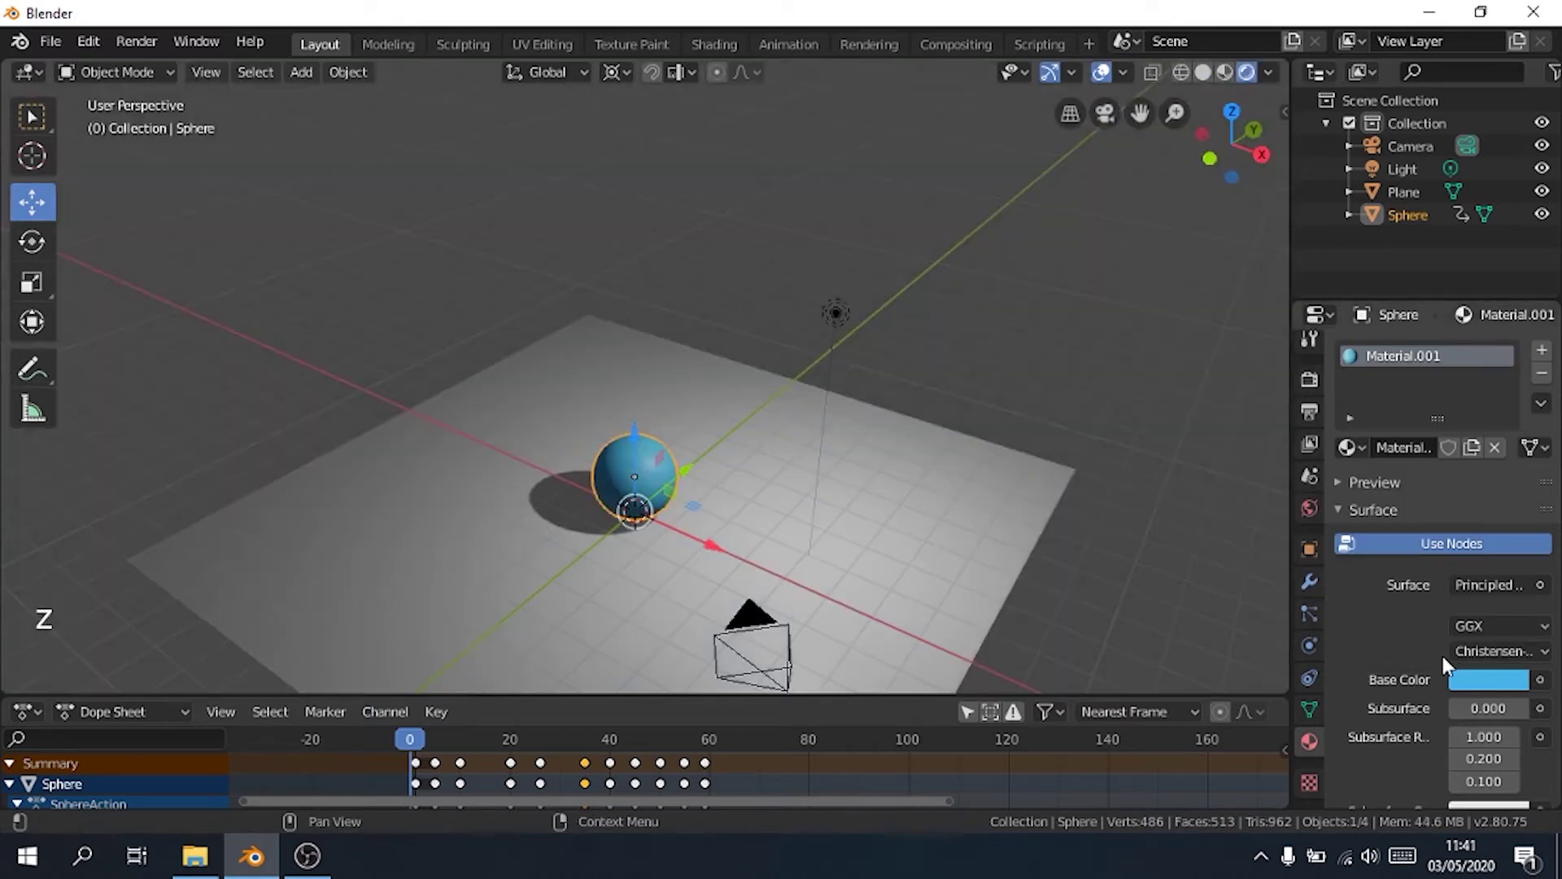
left_click(1477, 682)
left_click(1437, 411)
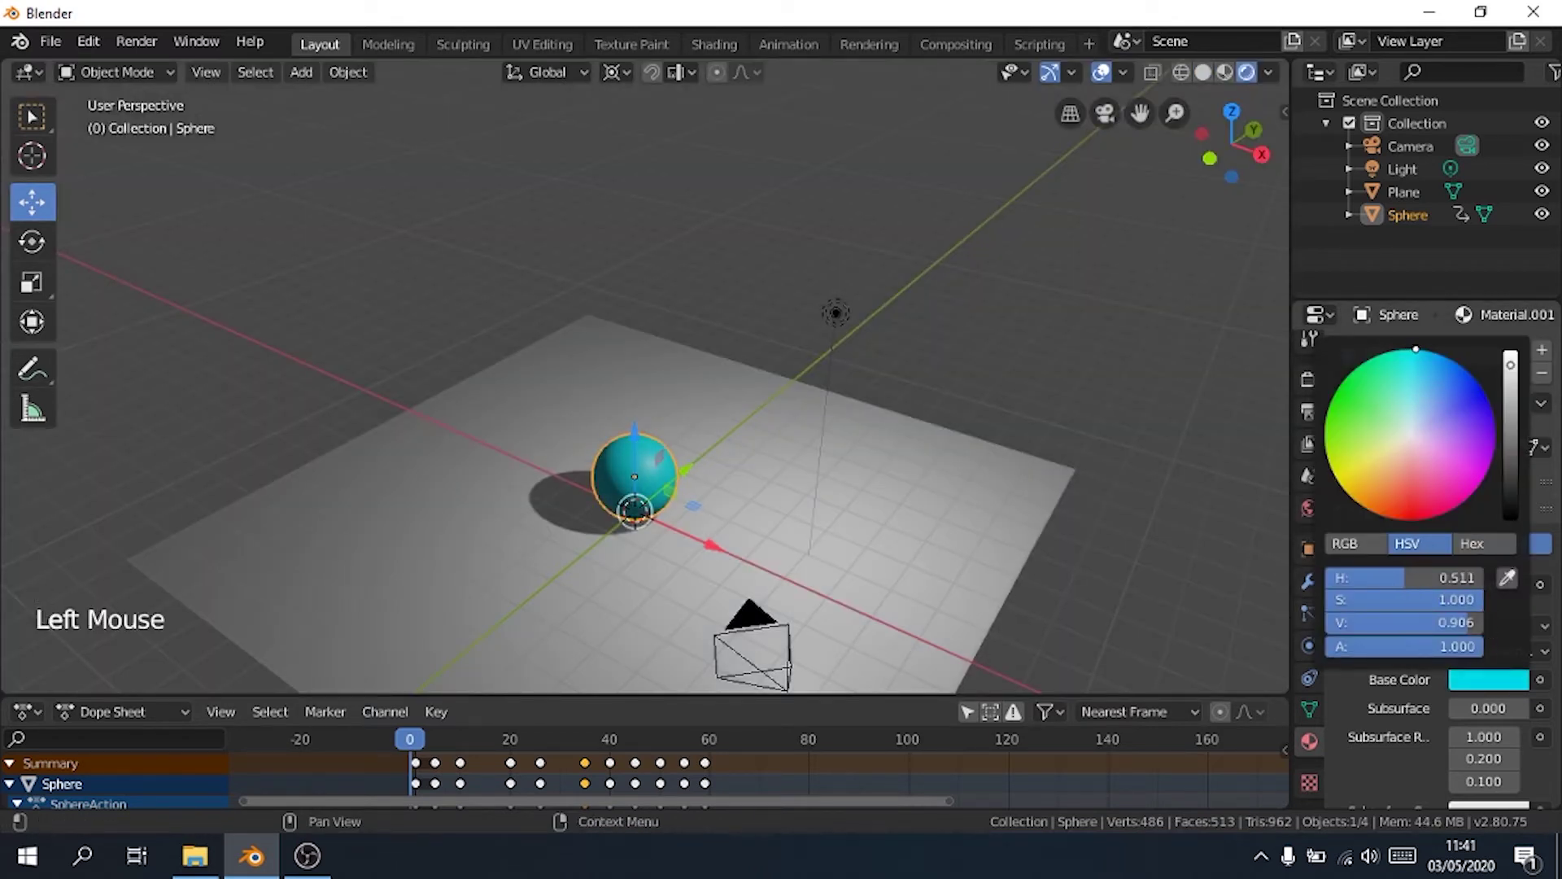
- Add a new material to the plane and give it a bright green base color
right_click(788, 483)
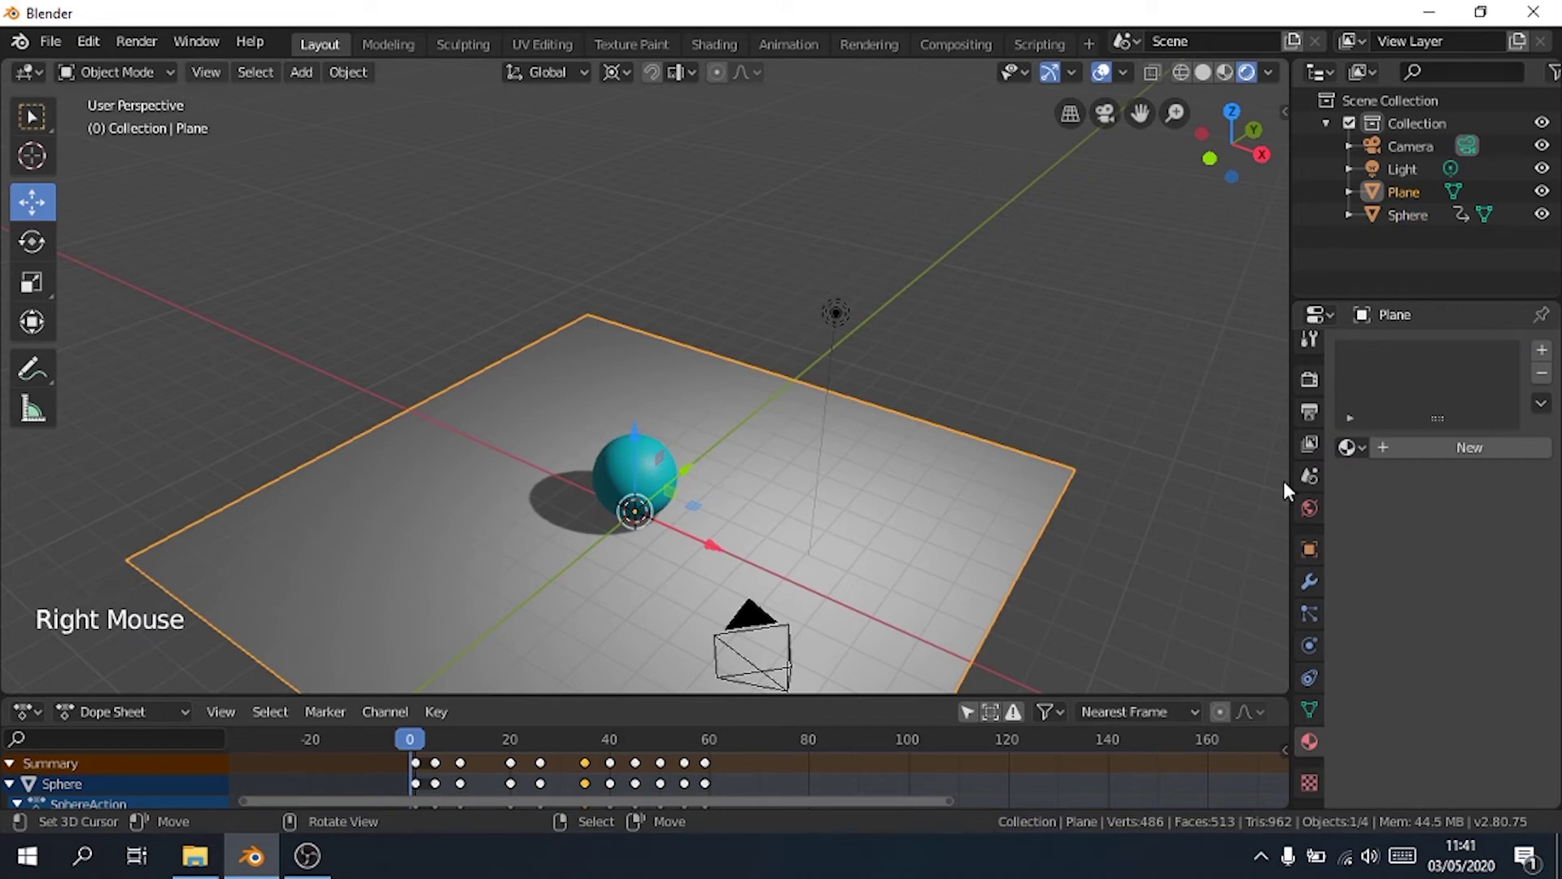
left_click(1393, 451)
left_click(1488, 679)
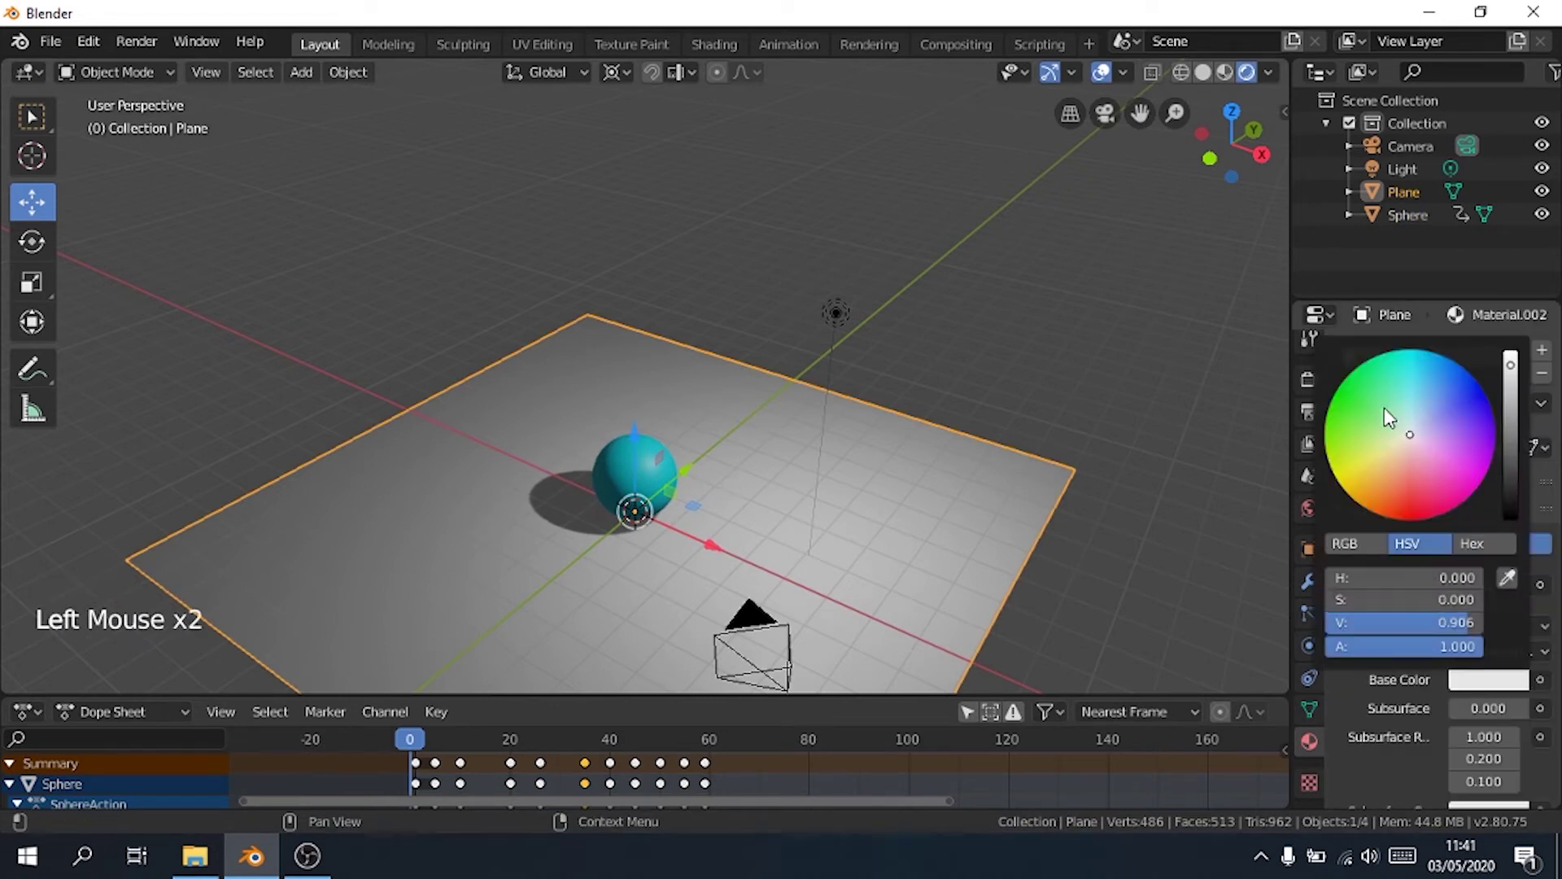
left_click(1355, 368)
- Brighten the world background color and tint it turquoise
scroll(851, 345, "down", 3)
middle_click_drag(851, 345, 1149, 495)
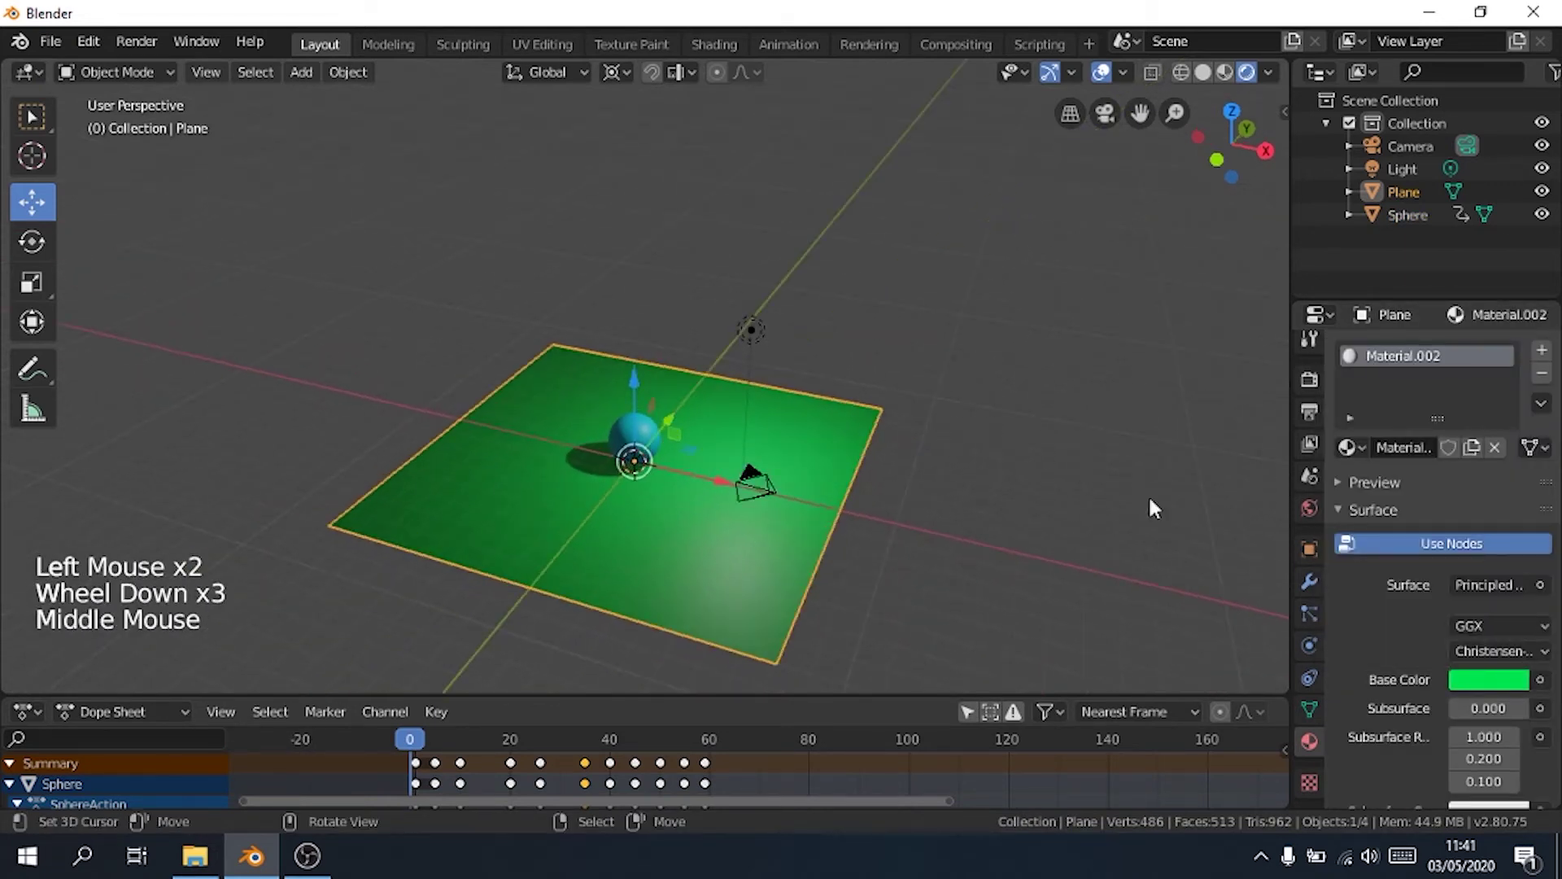
left_click(1302, 508)
left_click(1505, 499)
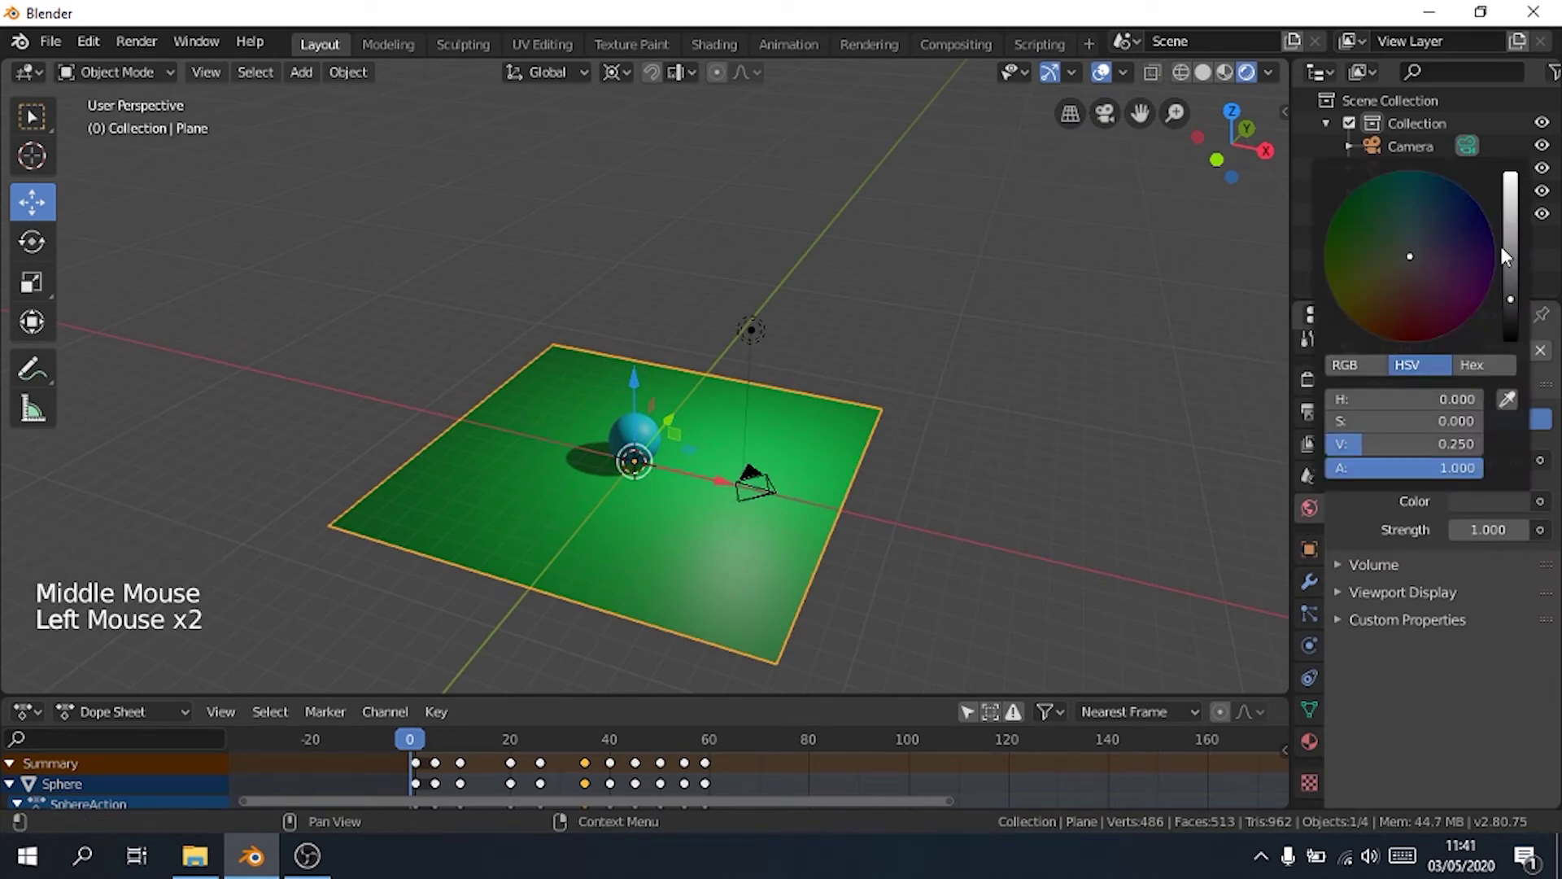
left_click_drag(1509, 250, 1510, 210)
left_click_drag(1384, 222, 1411, 189)
- Frame the ball and plane in front view and align the camera to that view
middle_click_drag(632, 394, 778, 432)
scroll(811, 397, "up", 4)
scroll(833, 372, "down", 4)
mouse_move(778, 432)
middle_mouse_down("shift")
mouse_move(723, 491)
mouse_move(806, 439)
middle_mouse_up("shift")
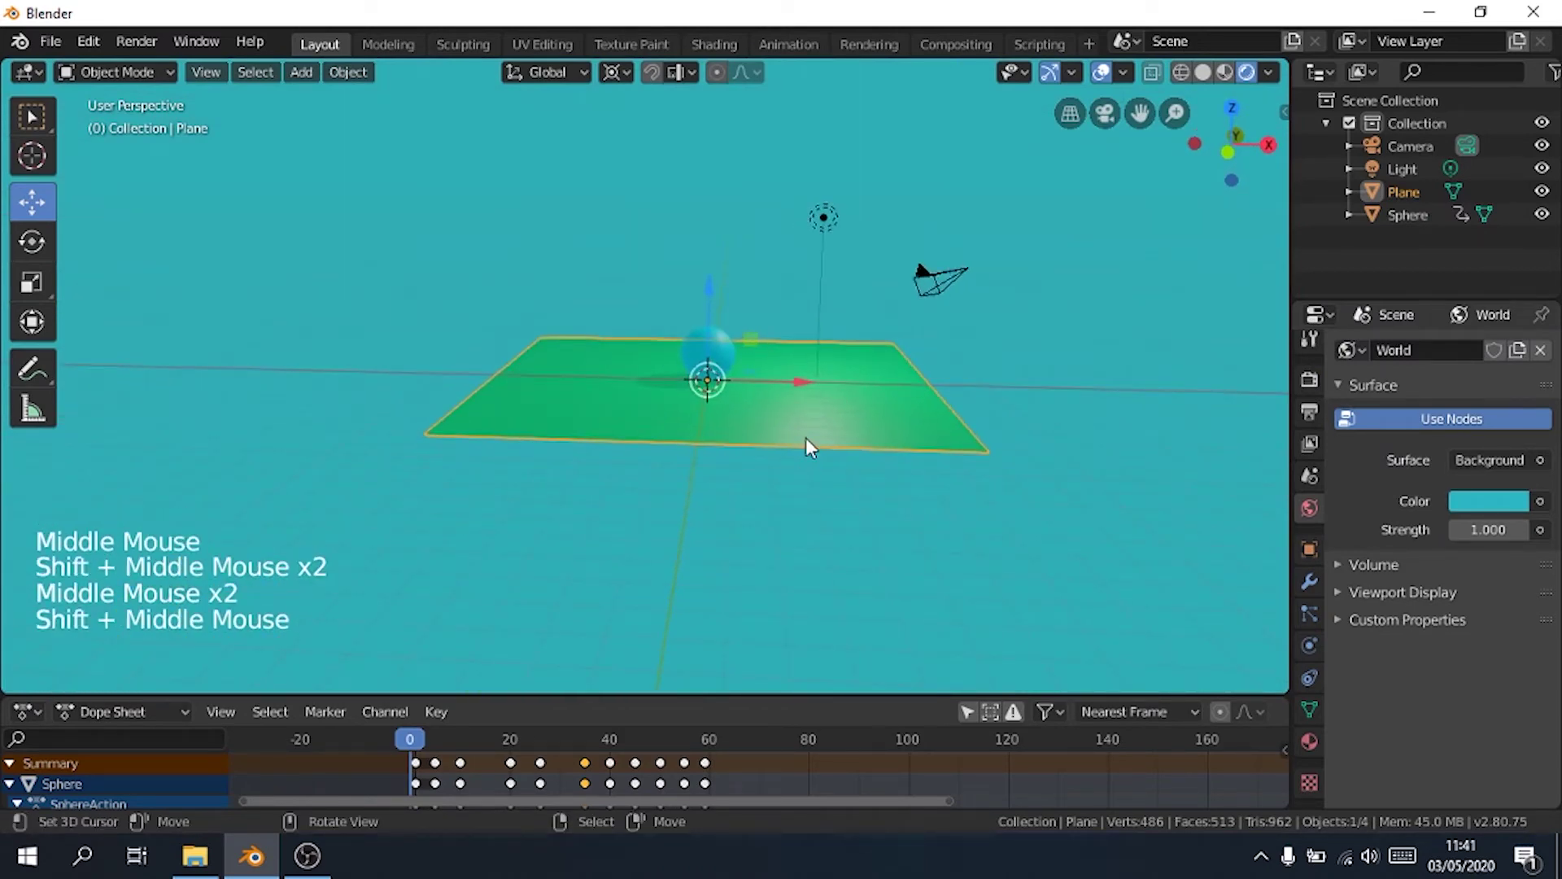
middle_click_drag(818, 379, 952, 281, "shift")
key("KP_1")
scroll(766, 457, "up", 2)
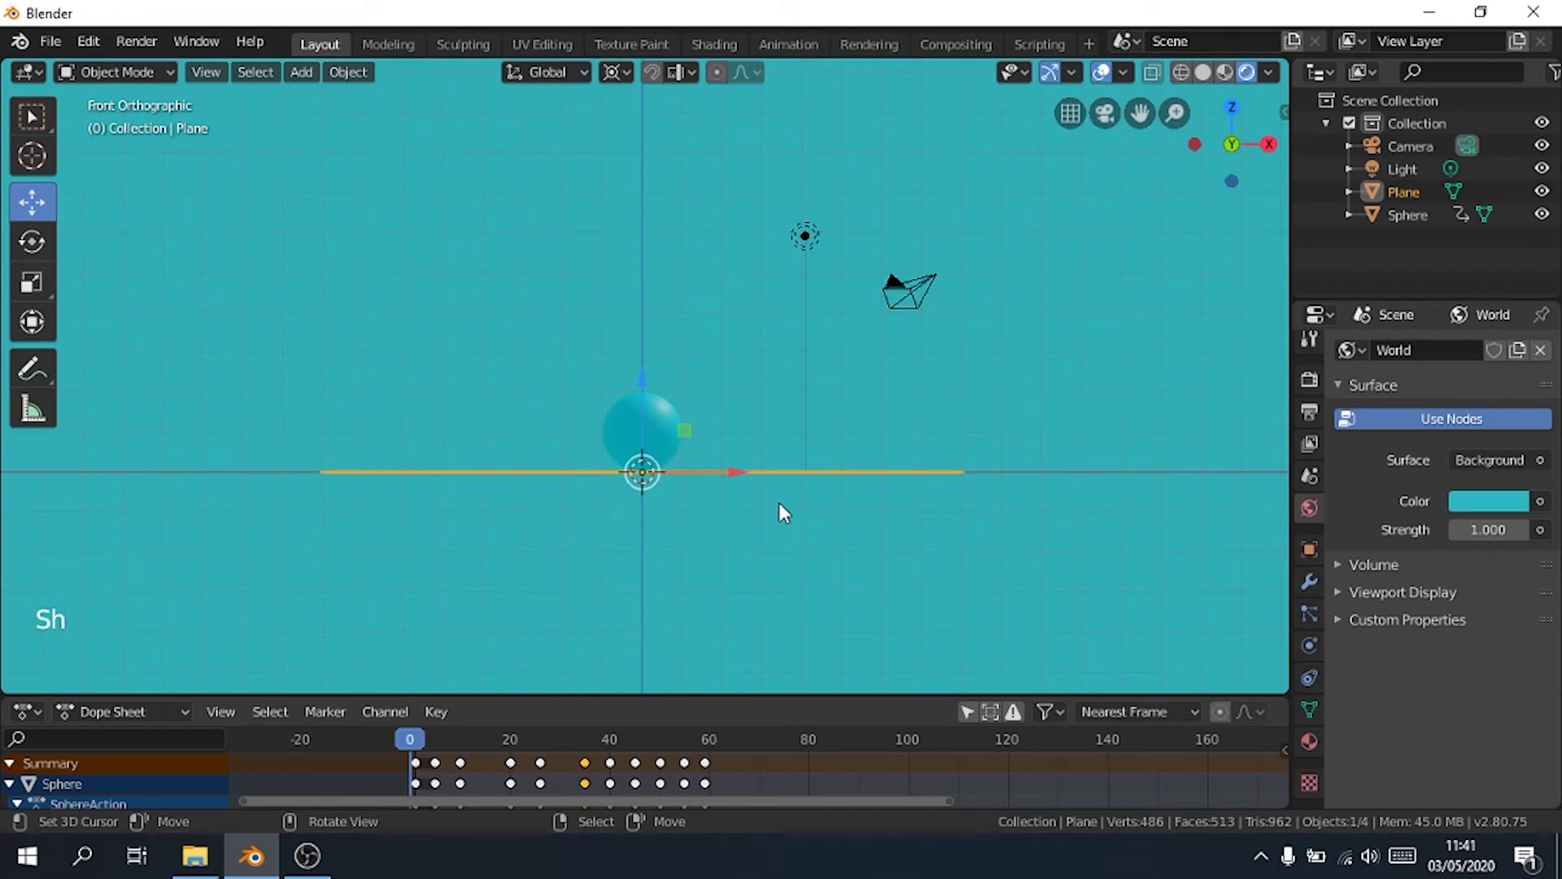
key("ctrl")
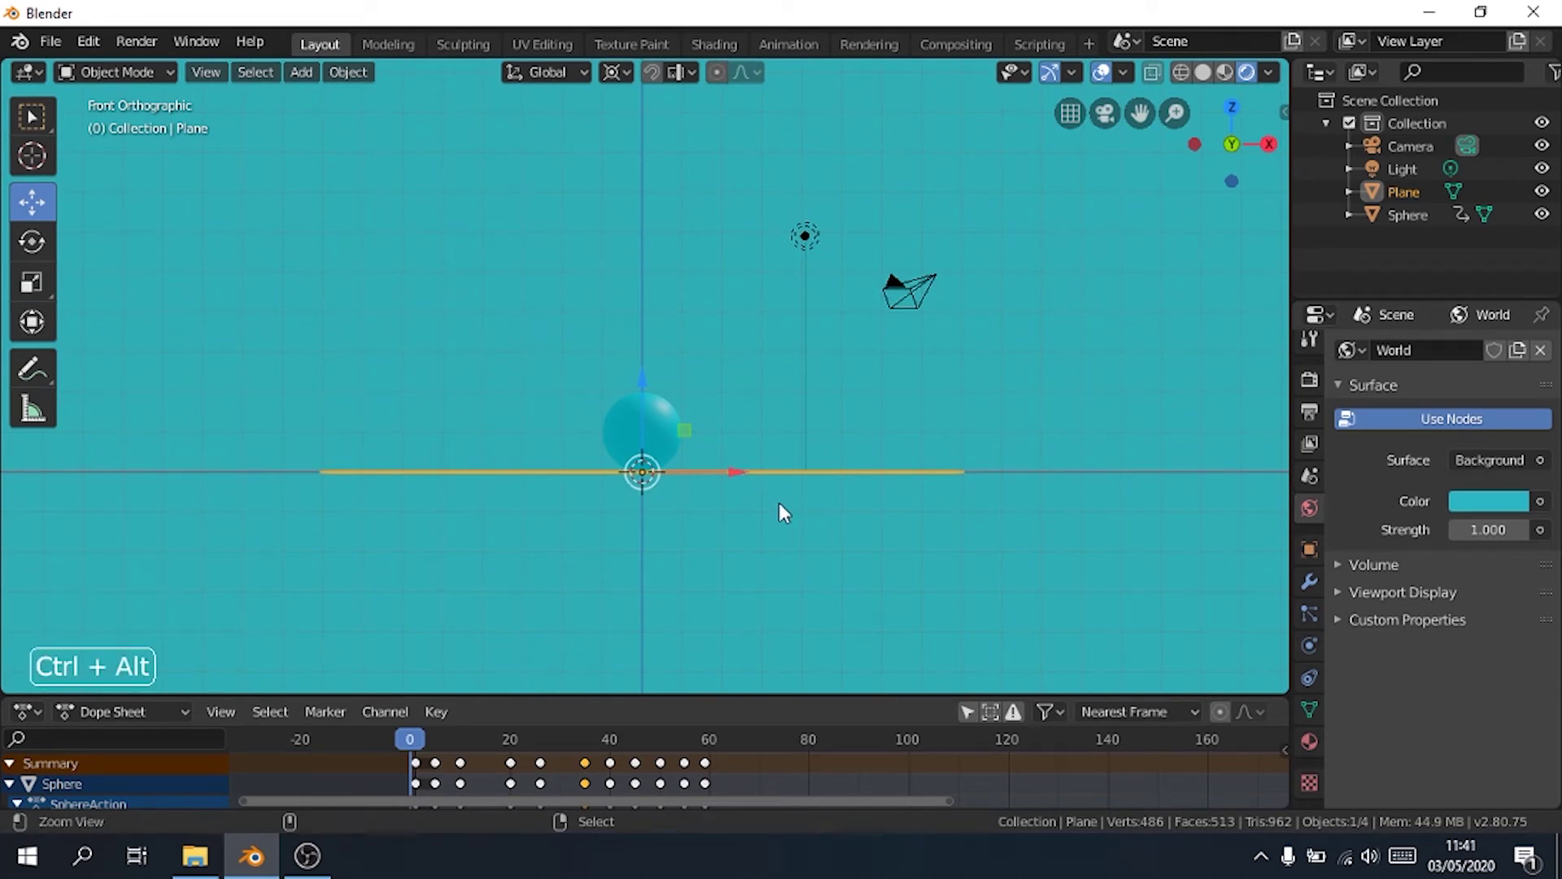
key("ctrl+alt+KP_0")
scroll(683, 228, "down", 4)
scroll(709, 247, "up", 4)
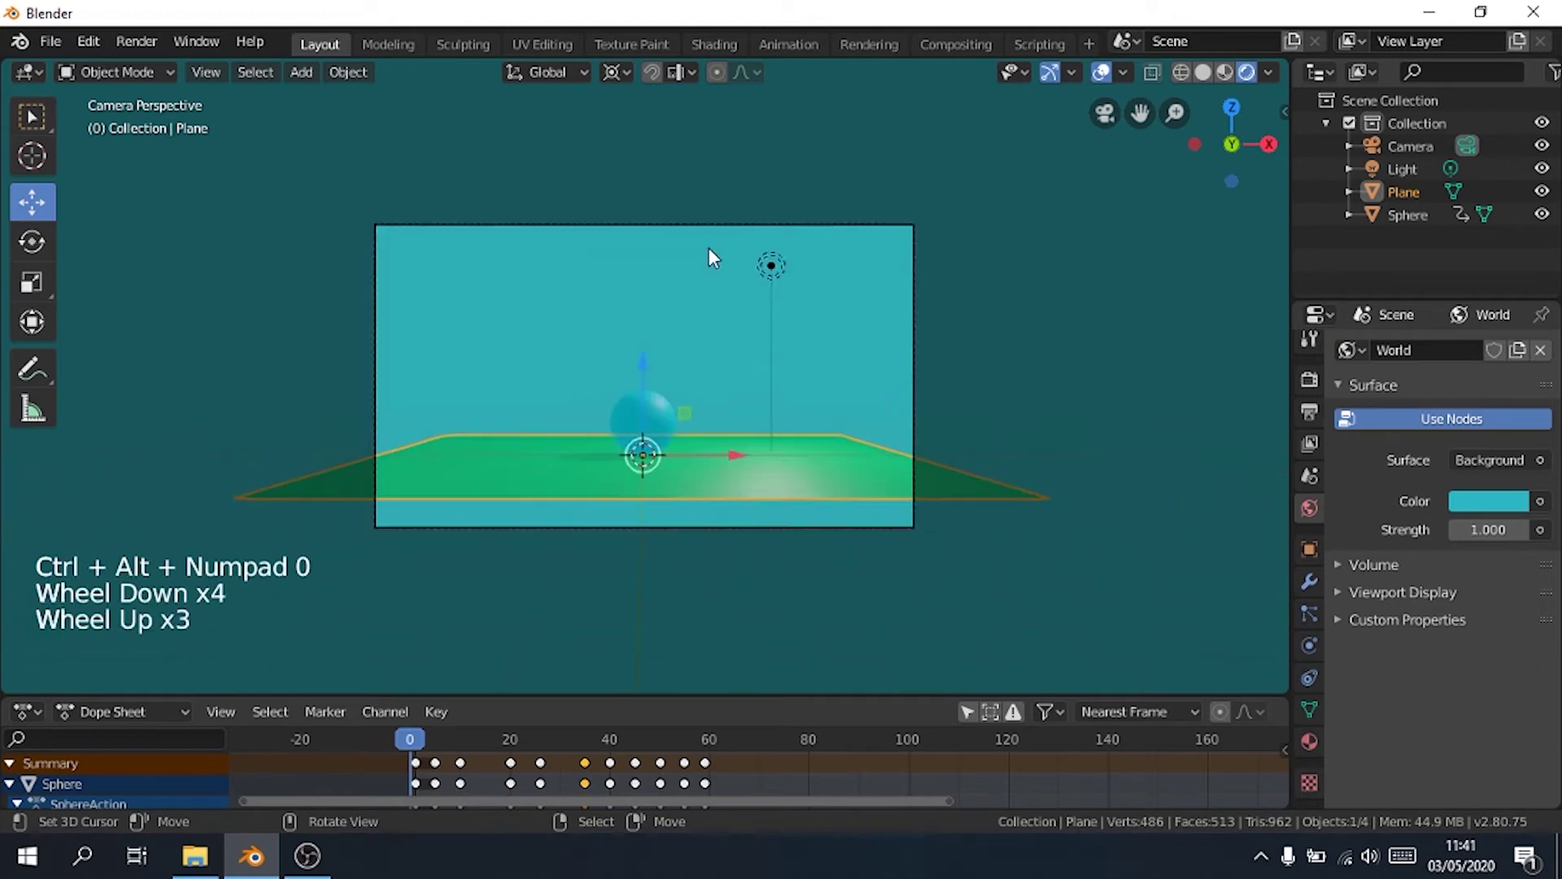
- Play the animation through the camera to about frame 36 to check whether the ball stays in frame
scroll(764, 296, "down", 4)
key("space")
scroll(770, 305, "up", 3)
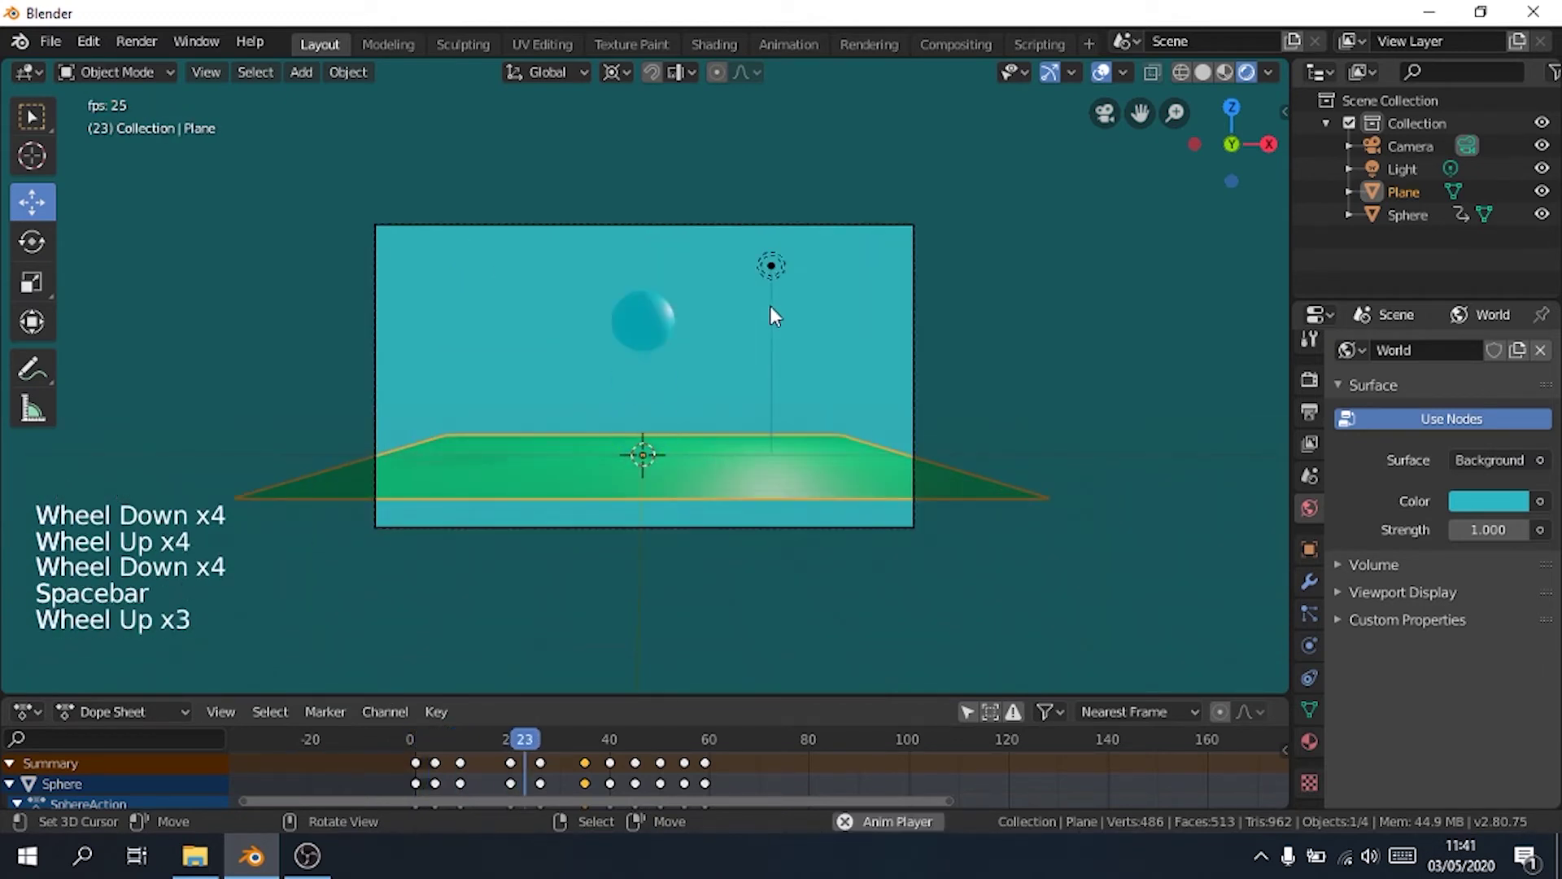
key("space")
- Move the camera back along Y and raise it so the airborne ball and the whole plane fit in the frame
right_click(747, 221)
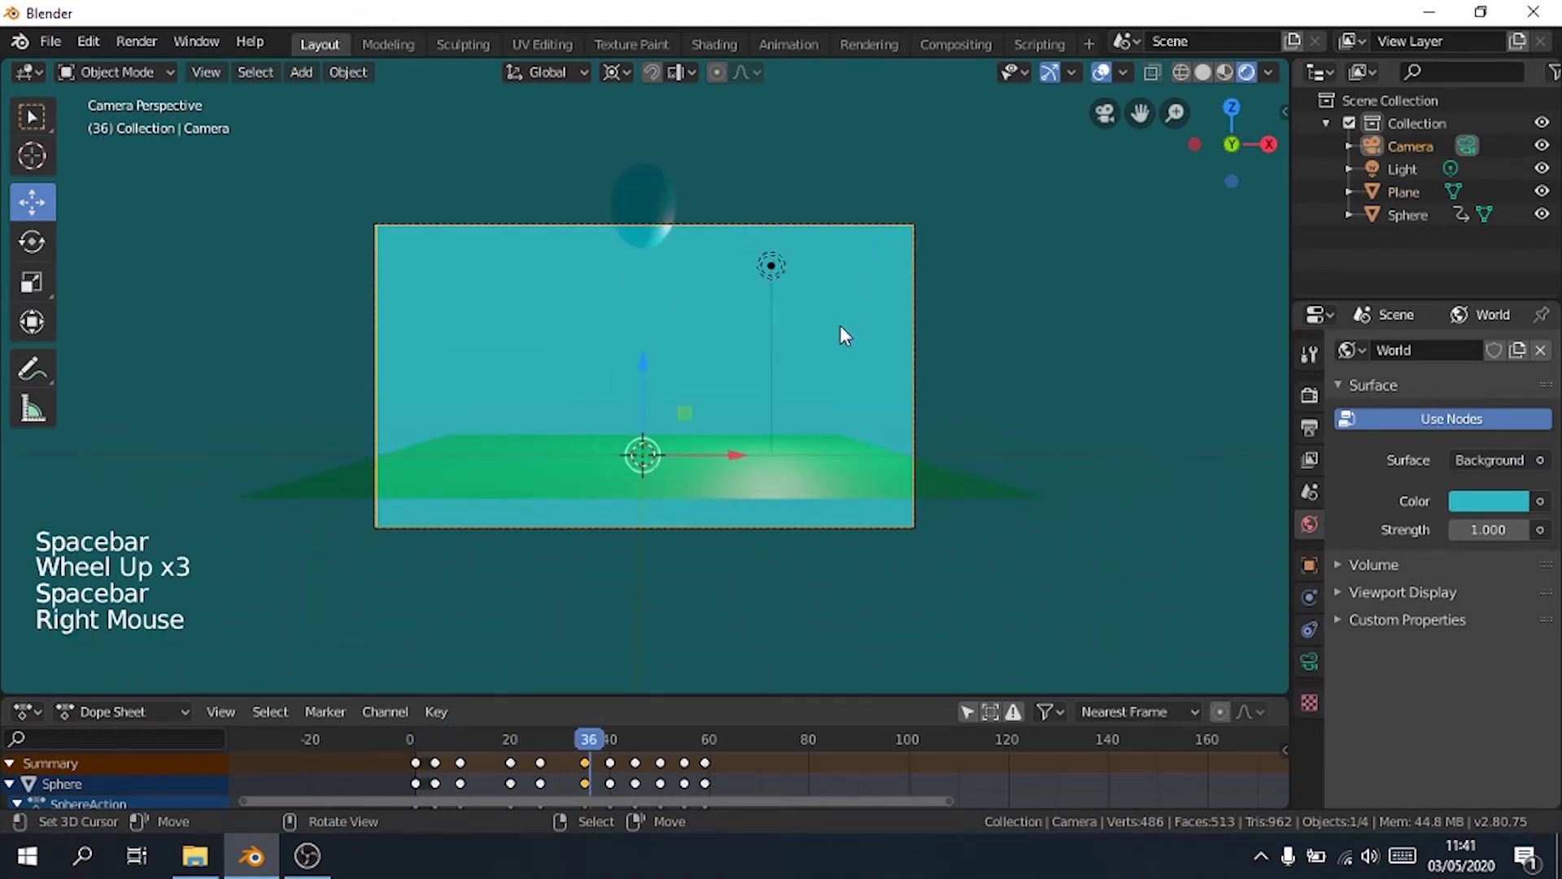
key("g")
key("y")
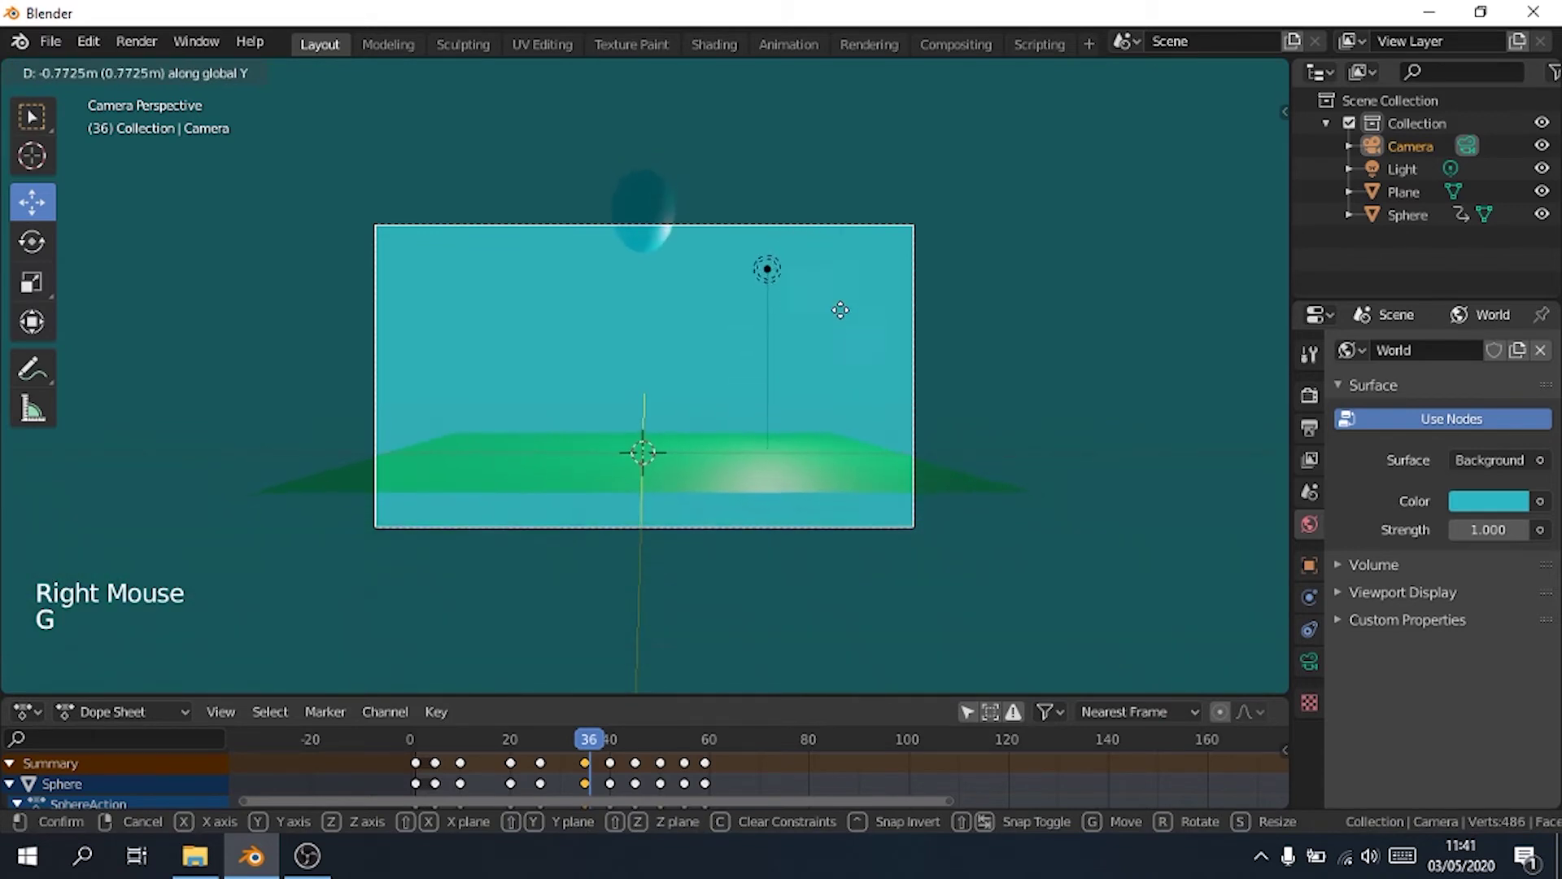
left_click(796, 340)
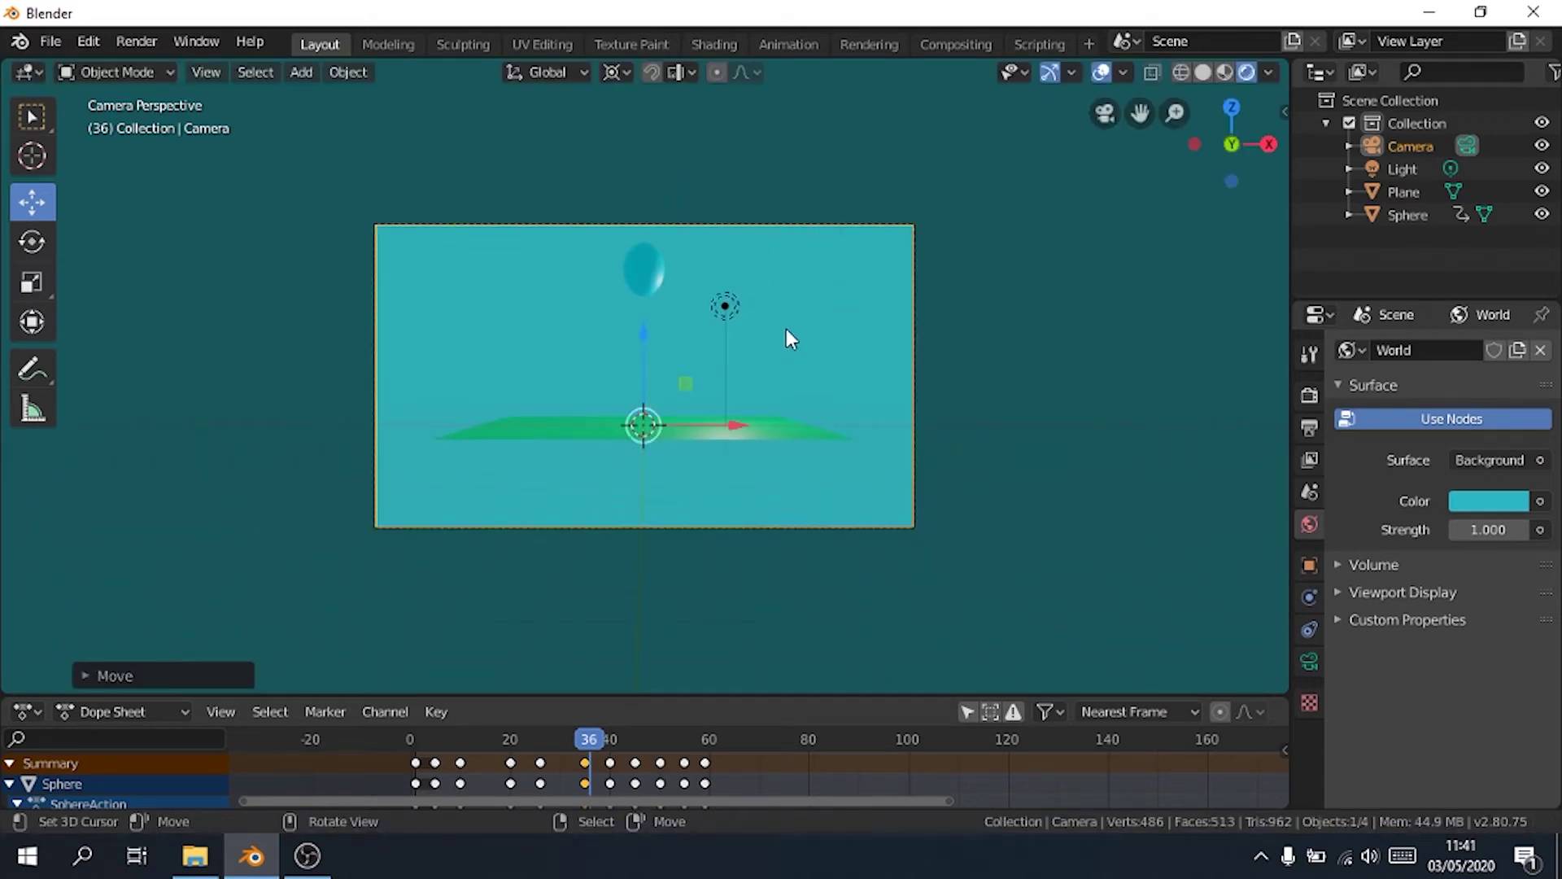
key("g")
left_click(792, 290)
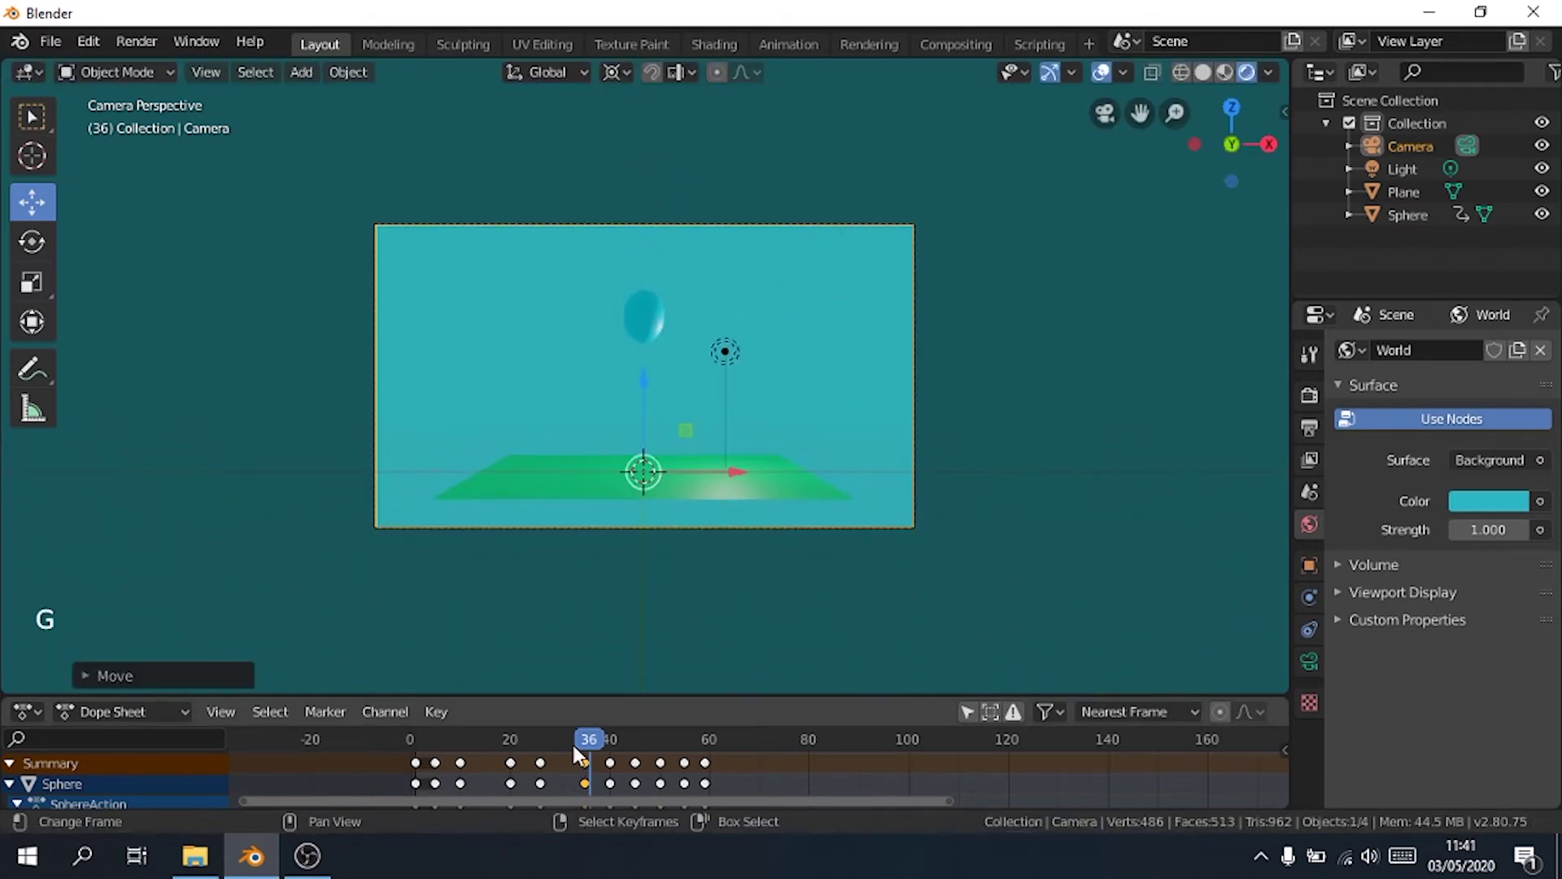
- Play the animation through the repositioned camera from the start several times to review the complete bounce
left_click(358, 738)
key("space")
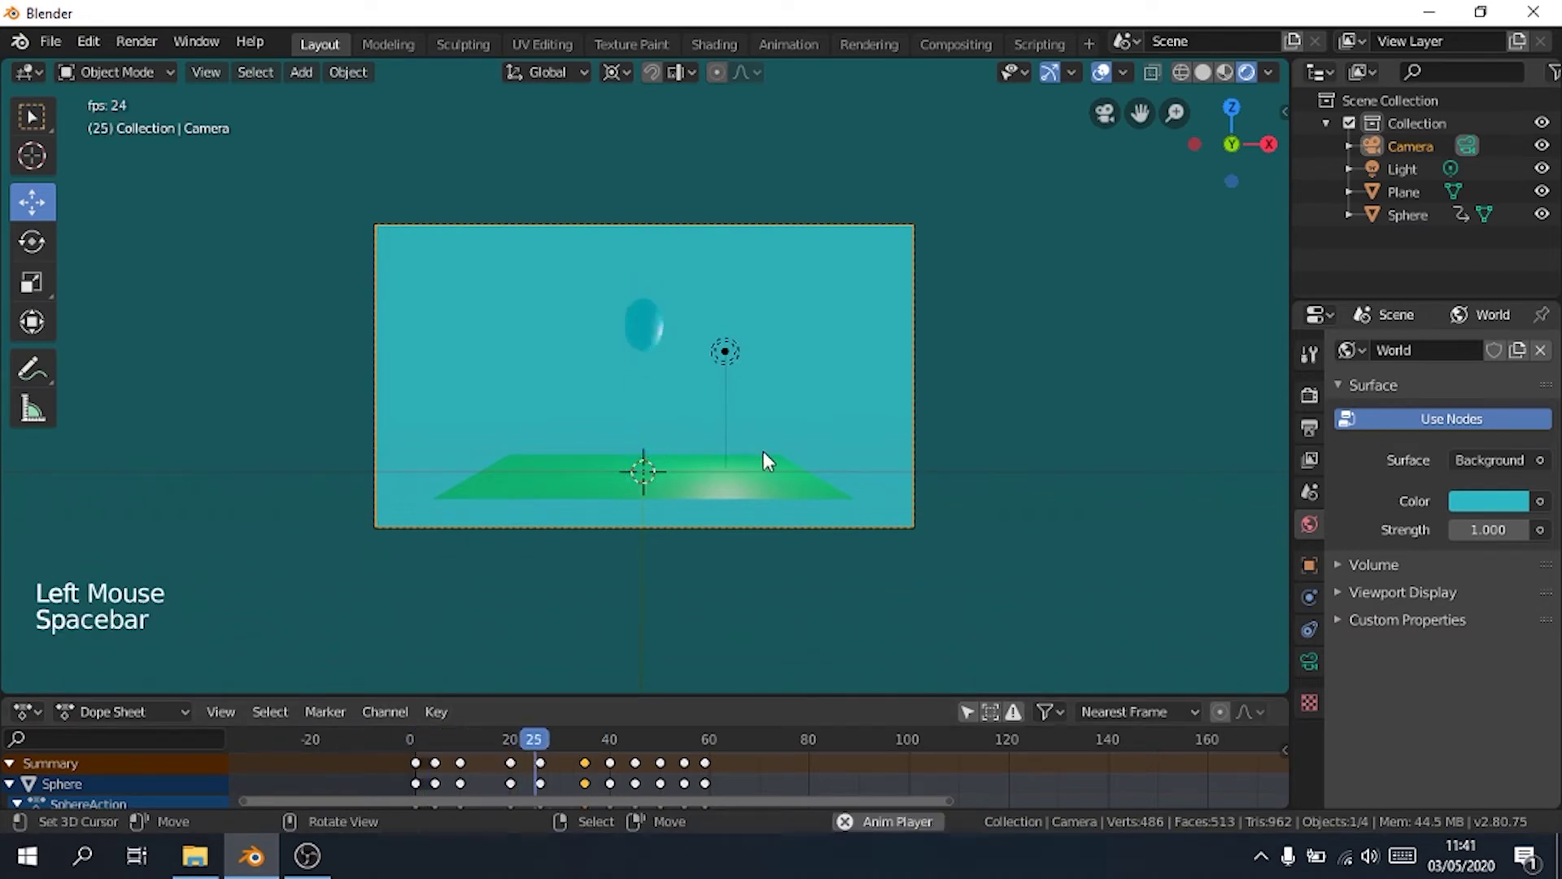
key("space")
left_click(350, 734)
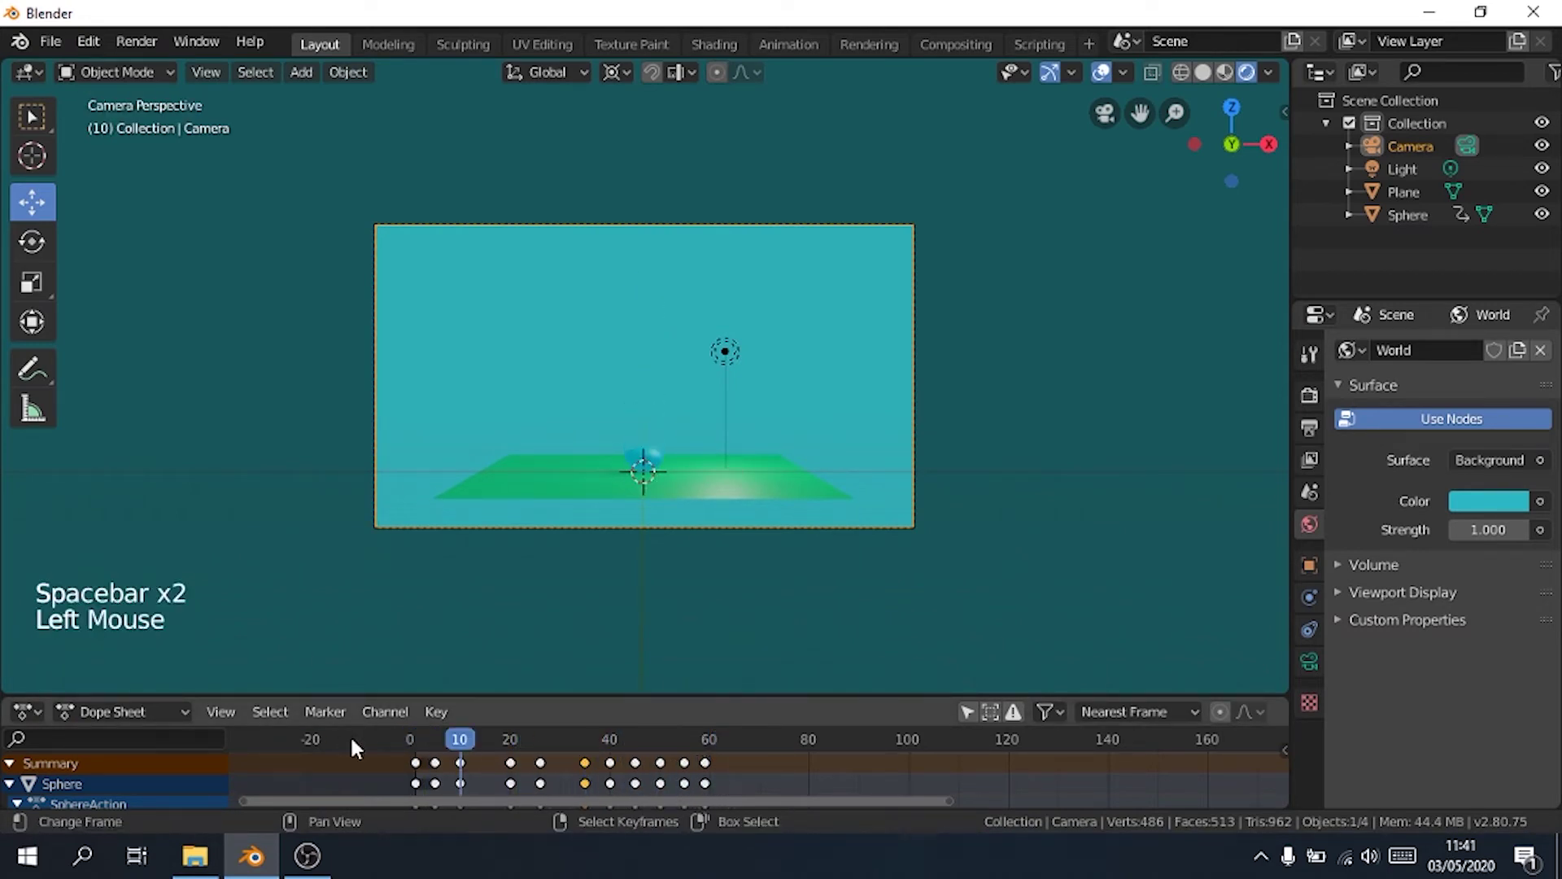
scroll(750, 447, "up", 3)
key("space")
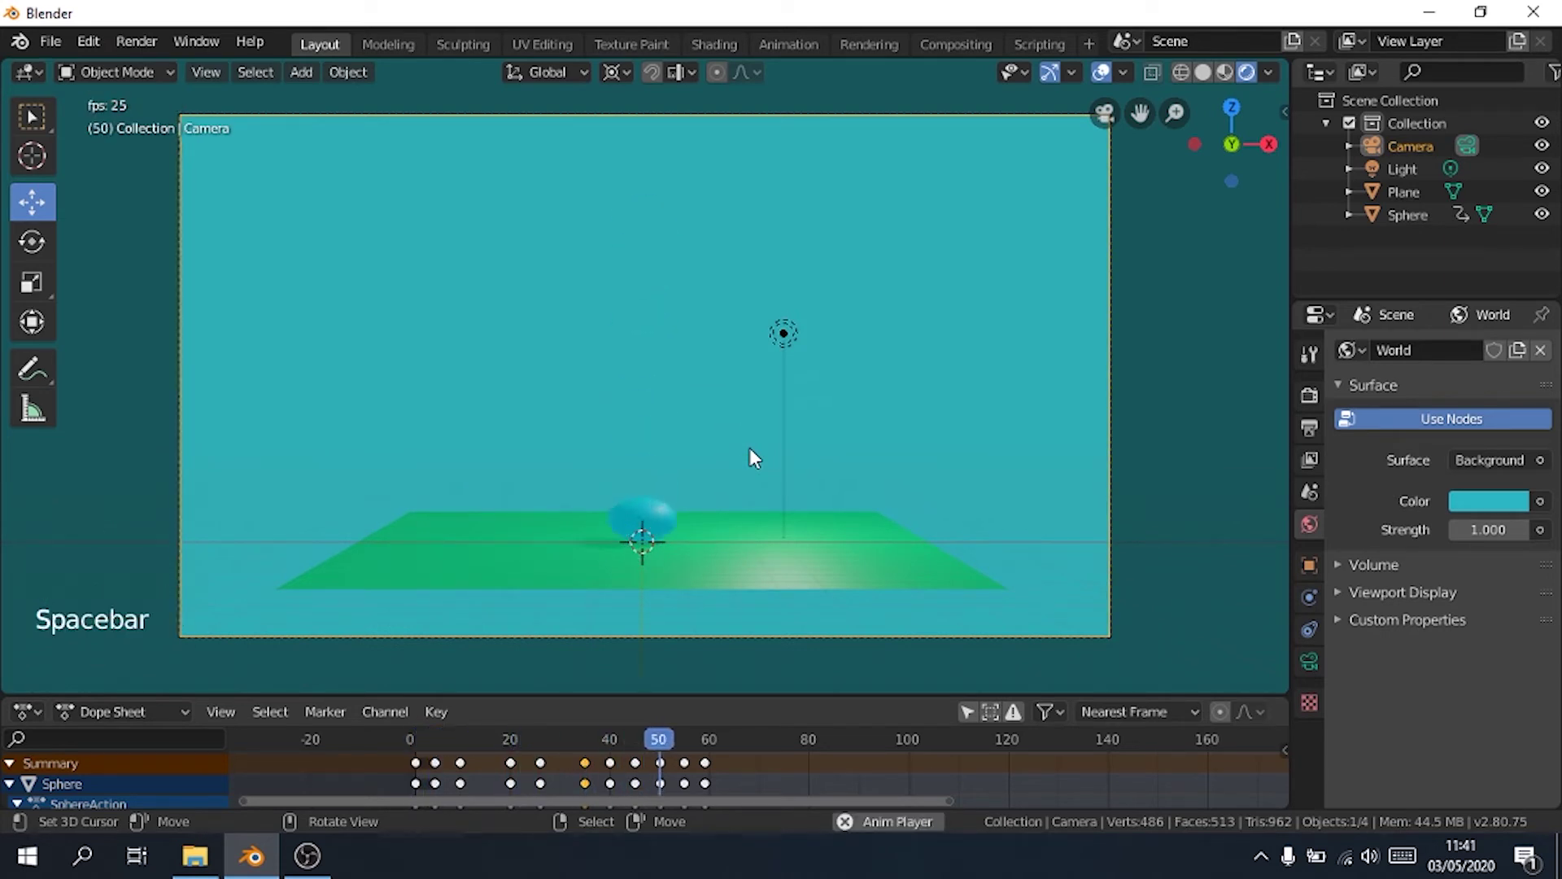
left_click_drag(656, 742, 388, 744)
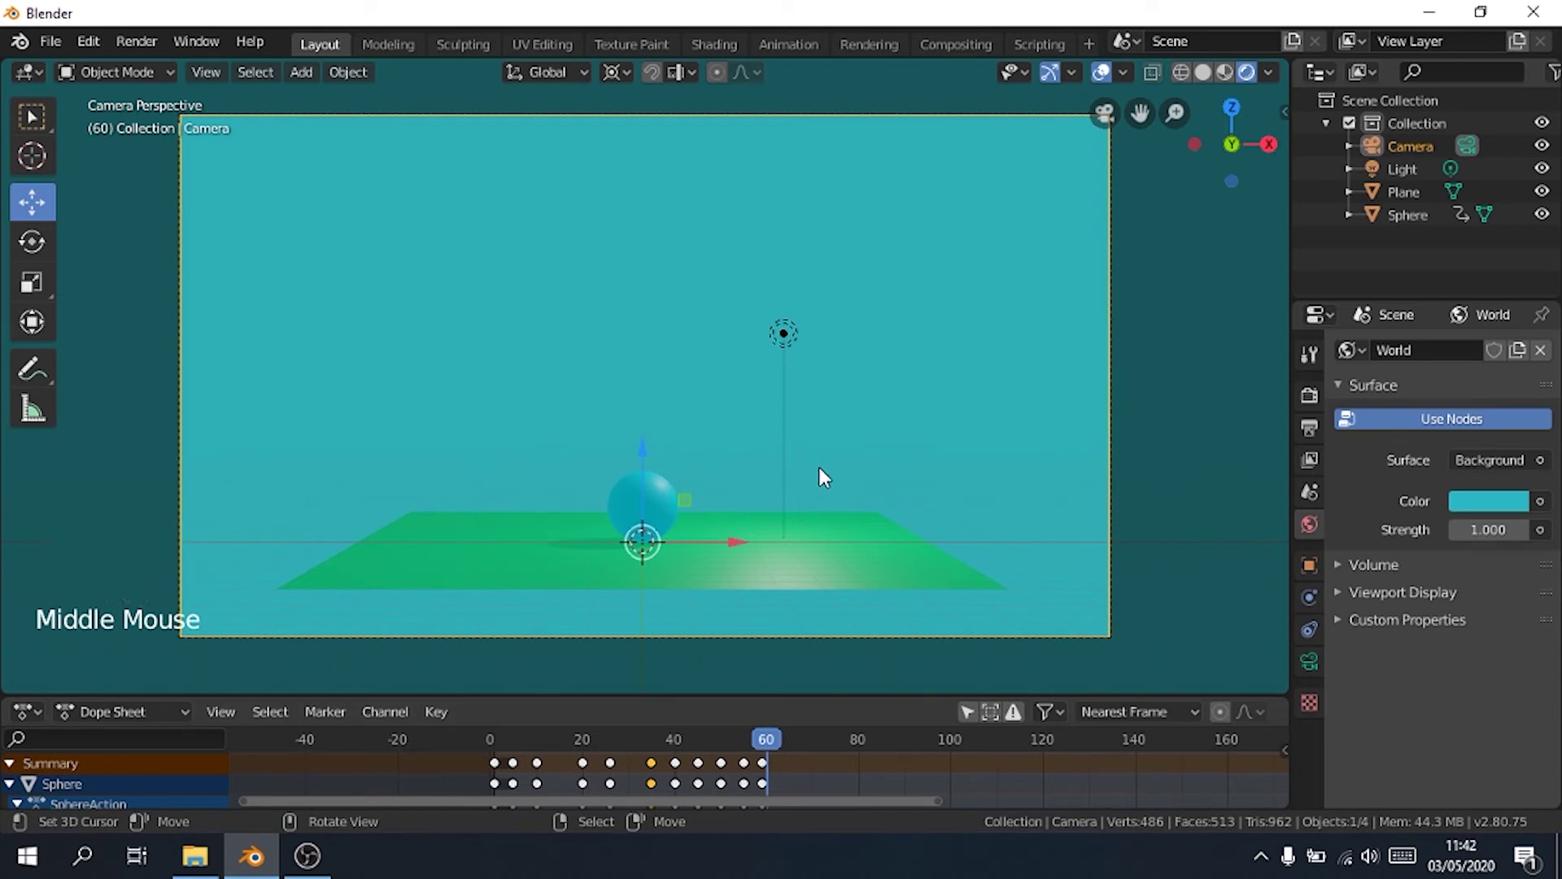
- Set the scene's end frame to 70 and return the playhead to frame 0
left_click_drag(765, 748, 815, 770)
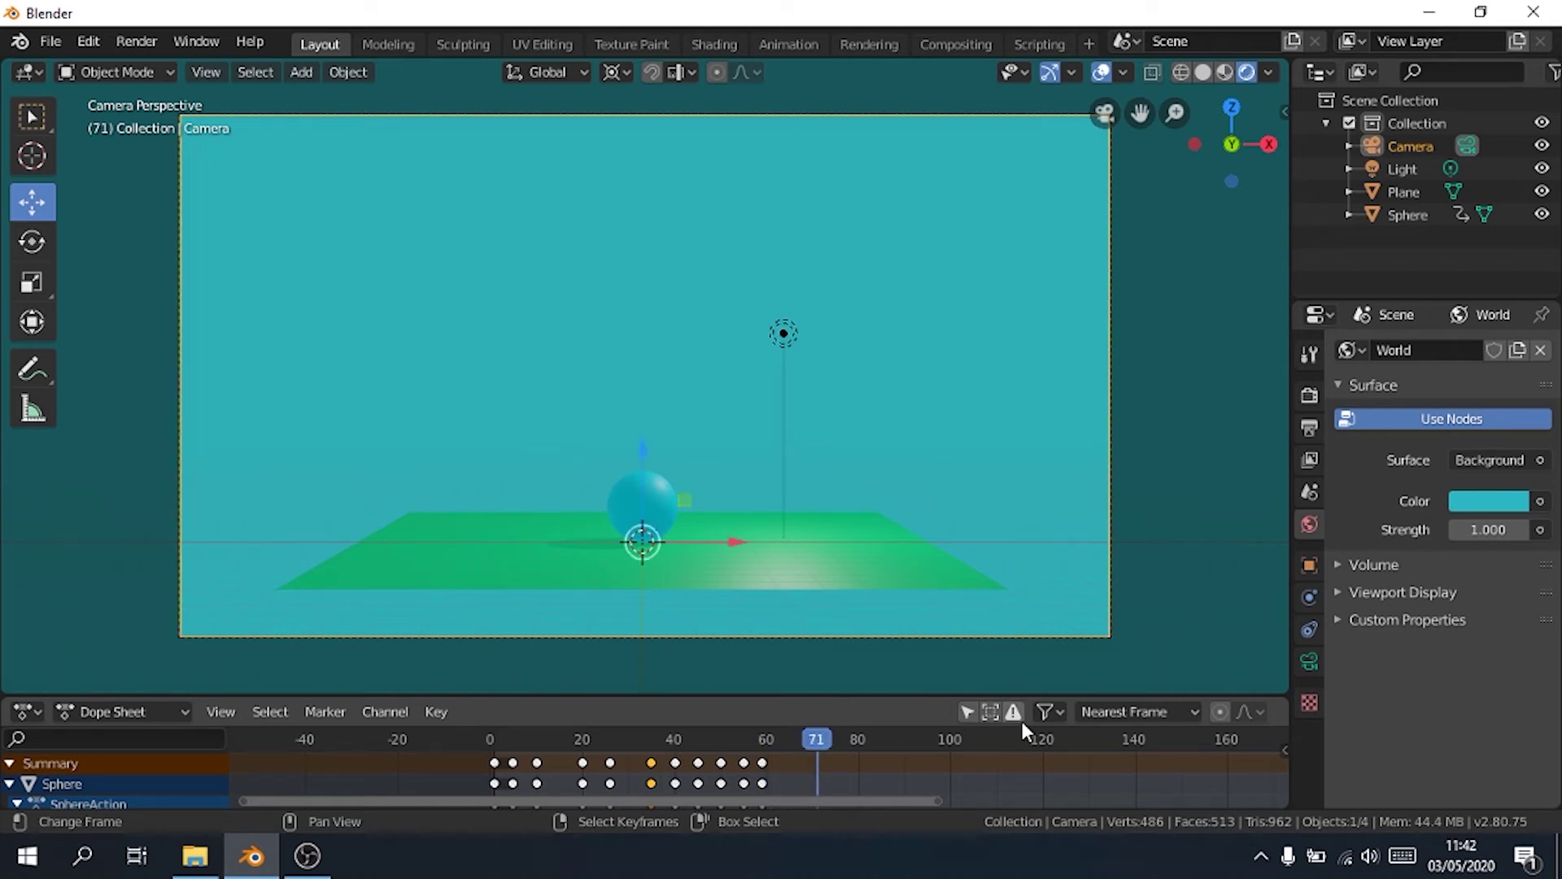
left_click(1309, 428)
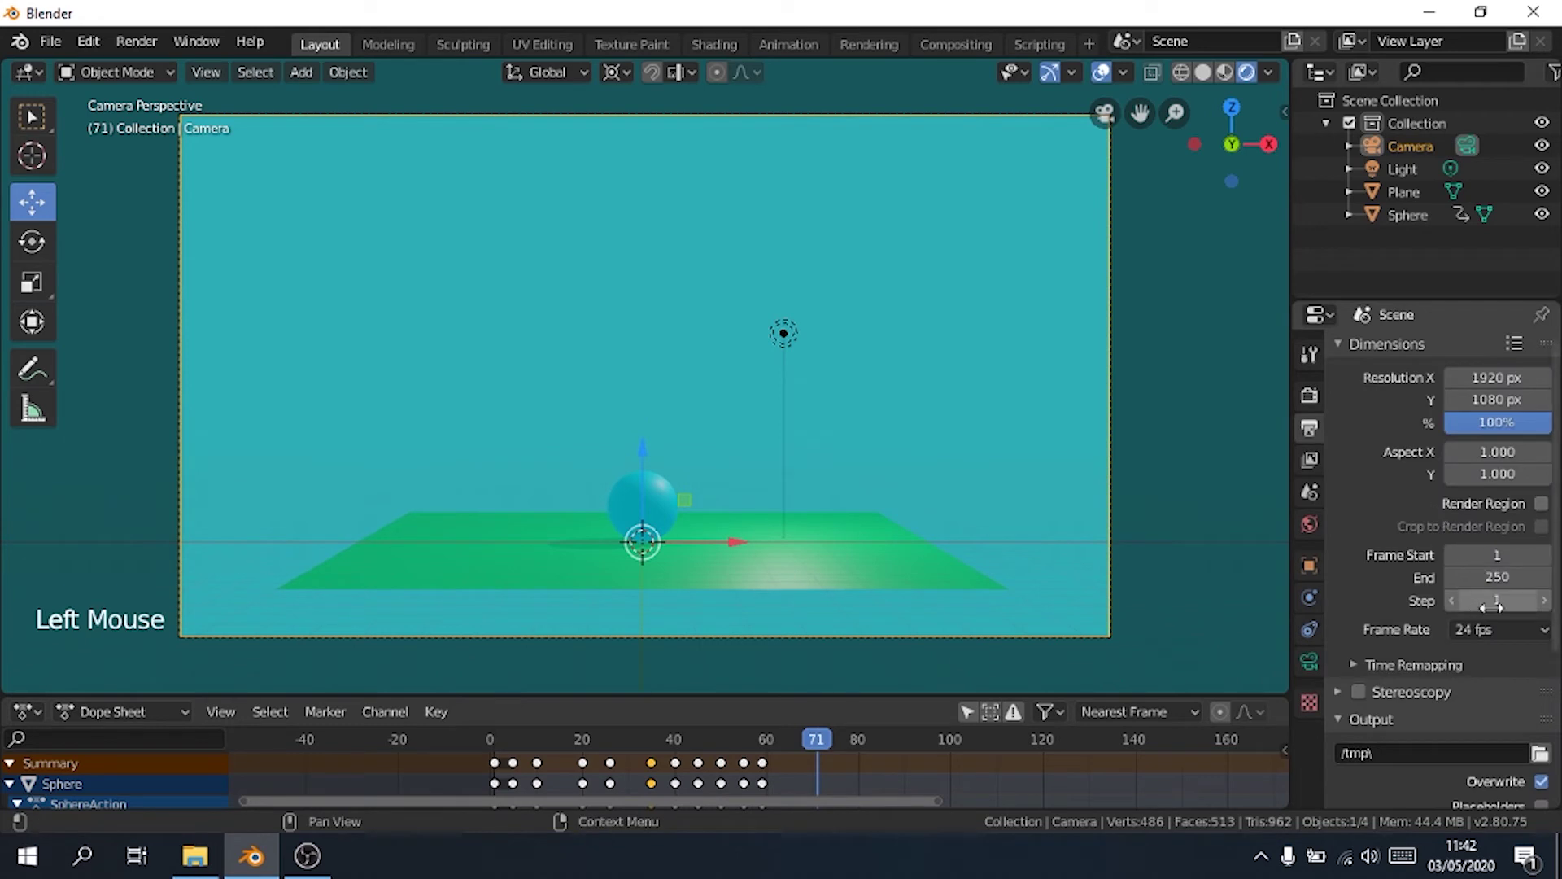
double_click(1496, 577)
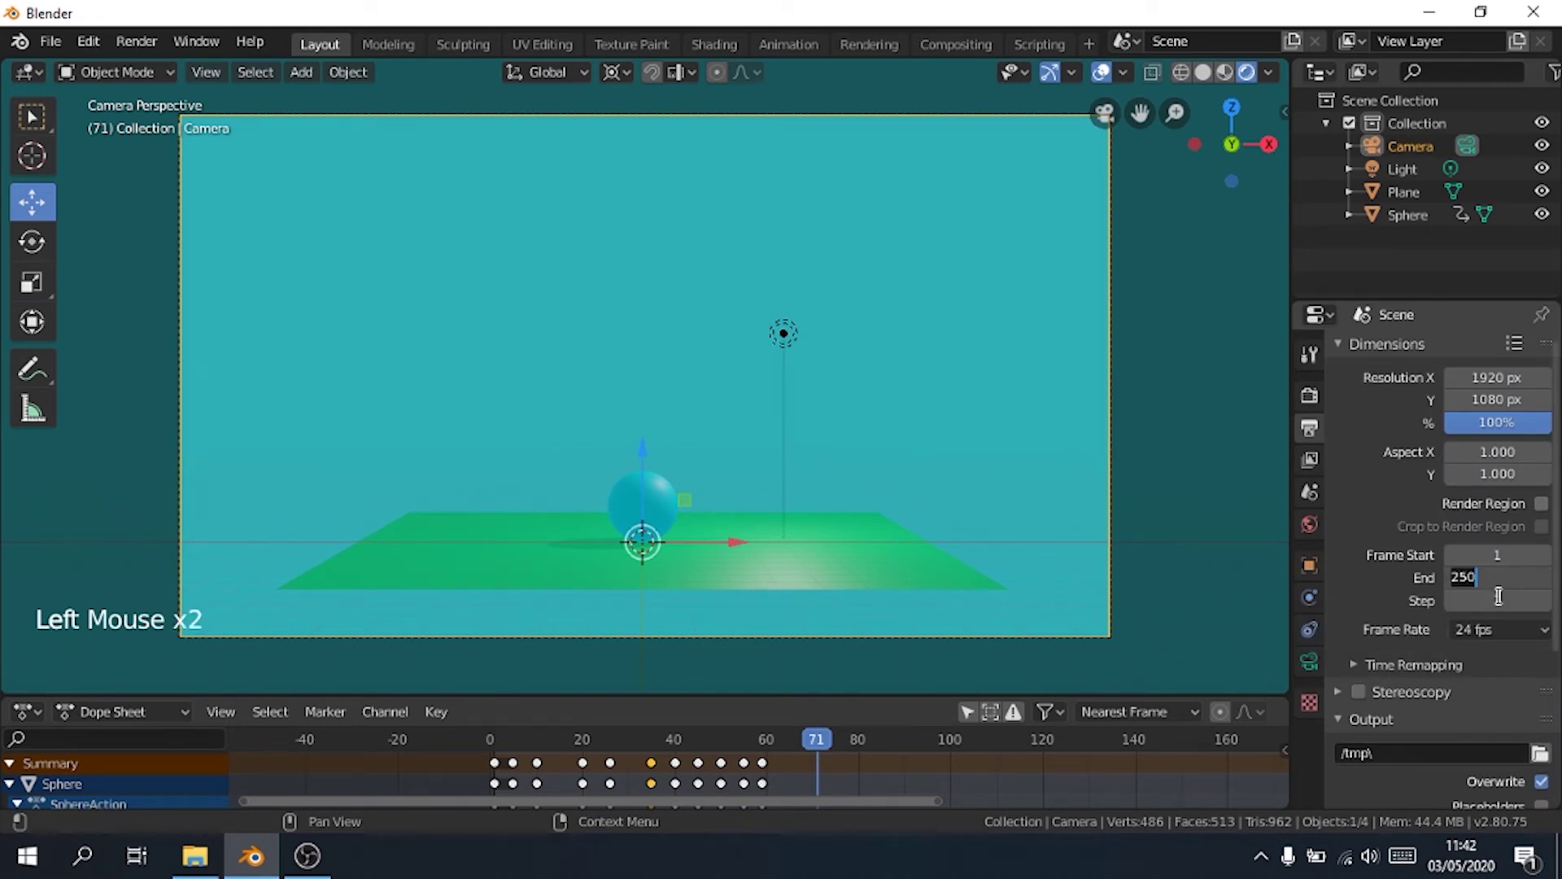
type("70")
key("Return")
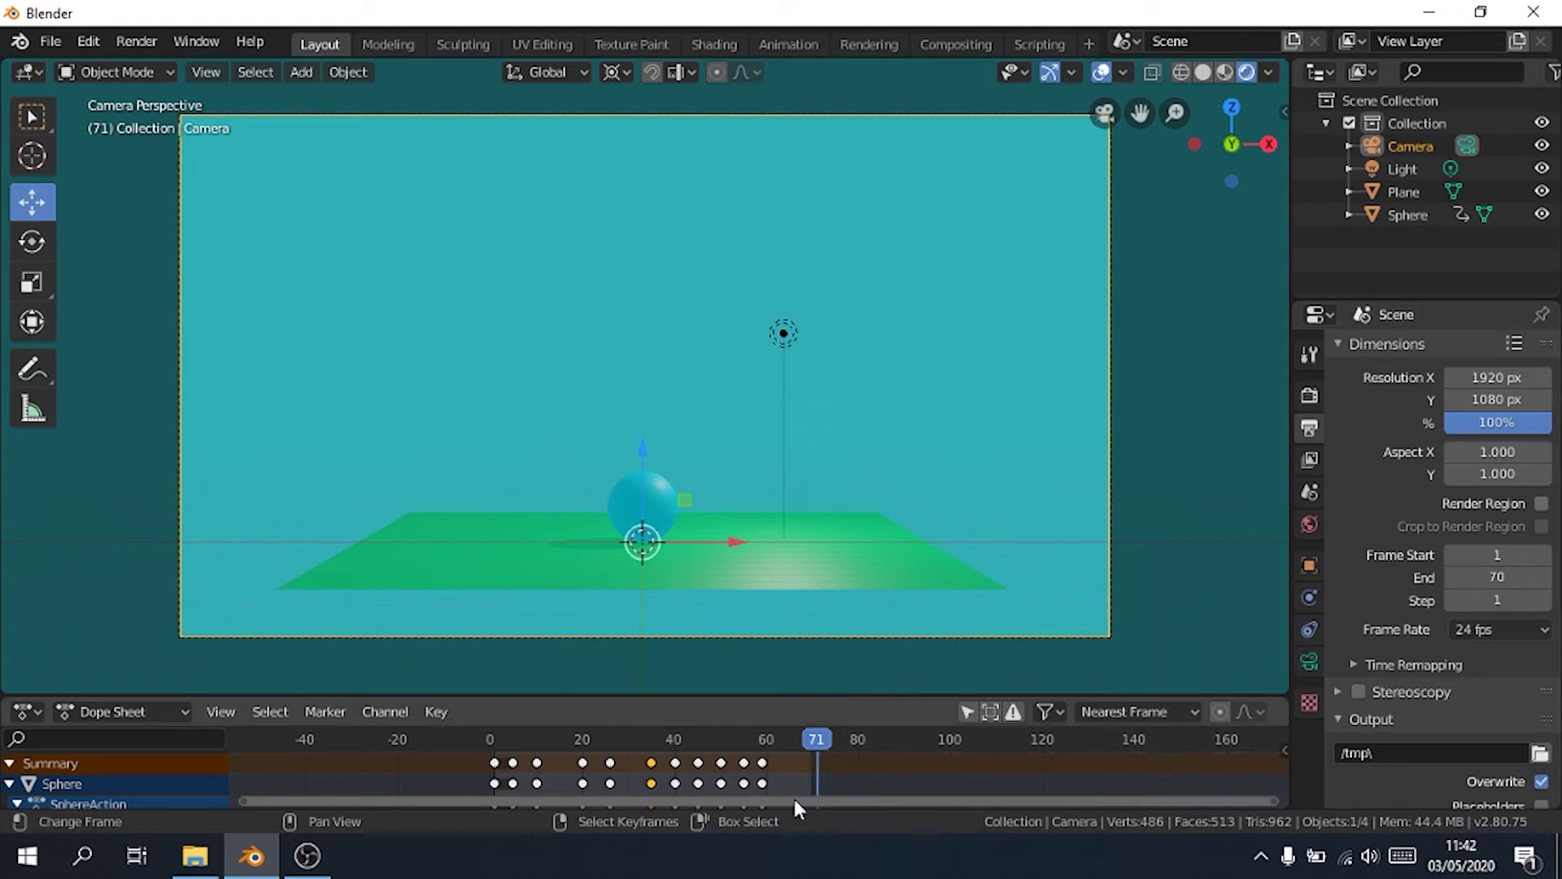
left_click_drag(763, 744, 428, 749)
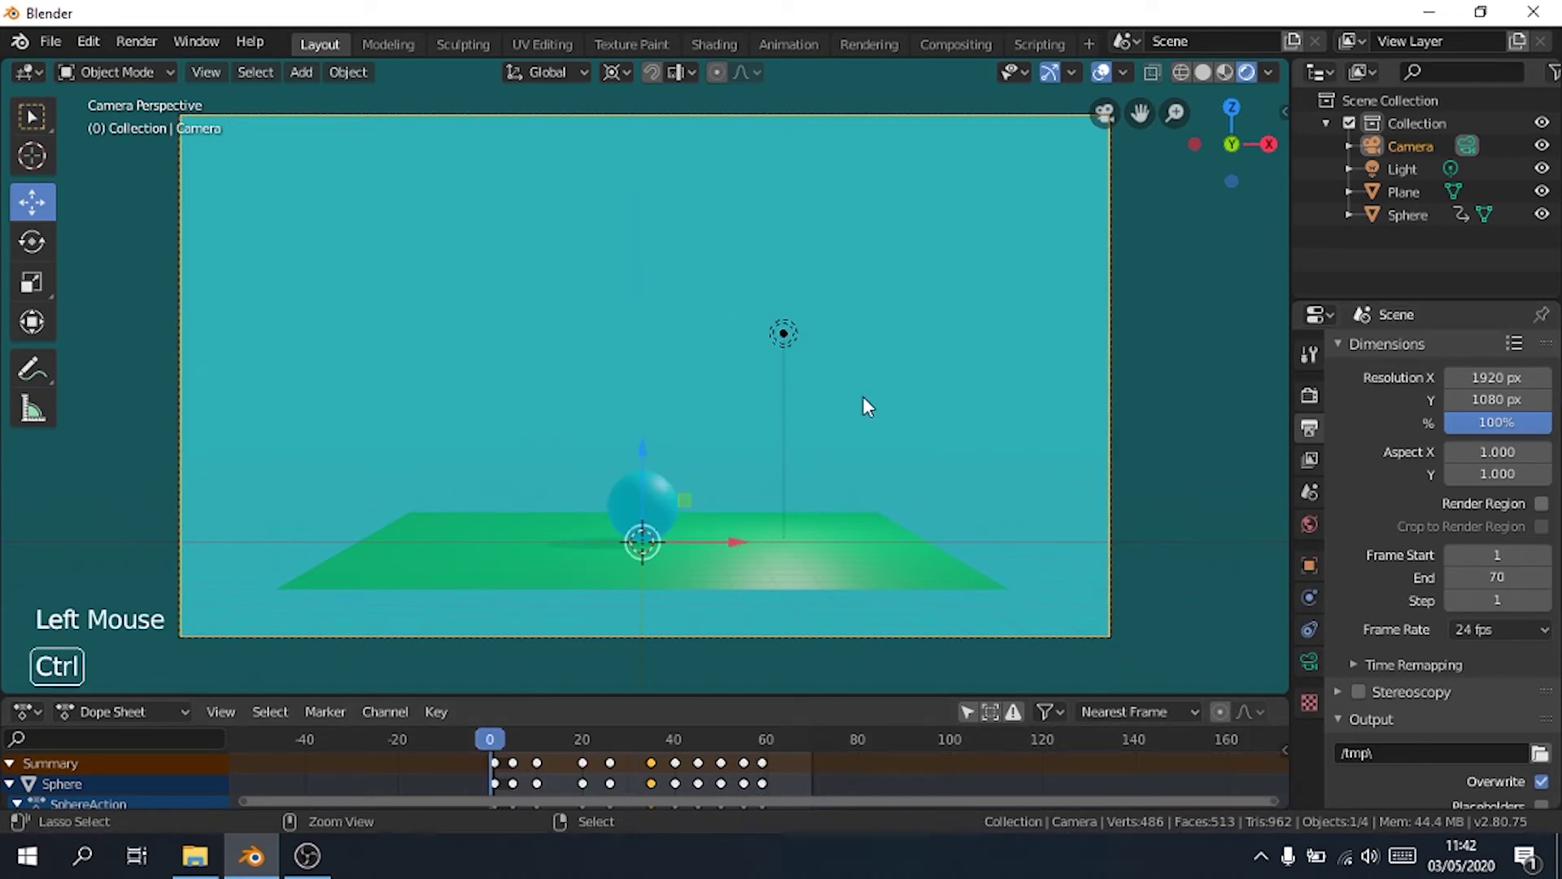
- Save the Blender file as "animasi bola" in the D:\save blender folder
key("ctrl+s")
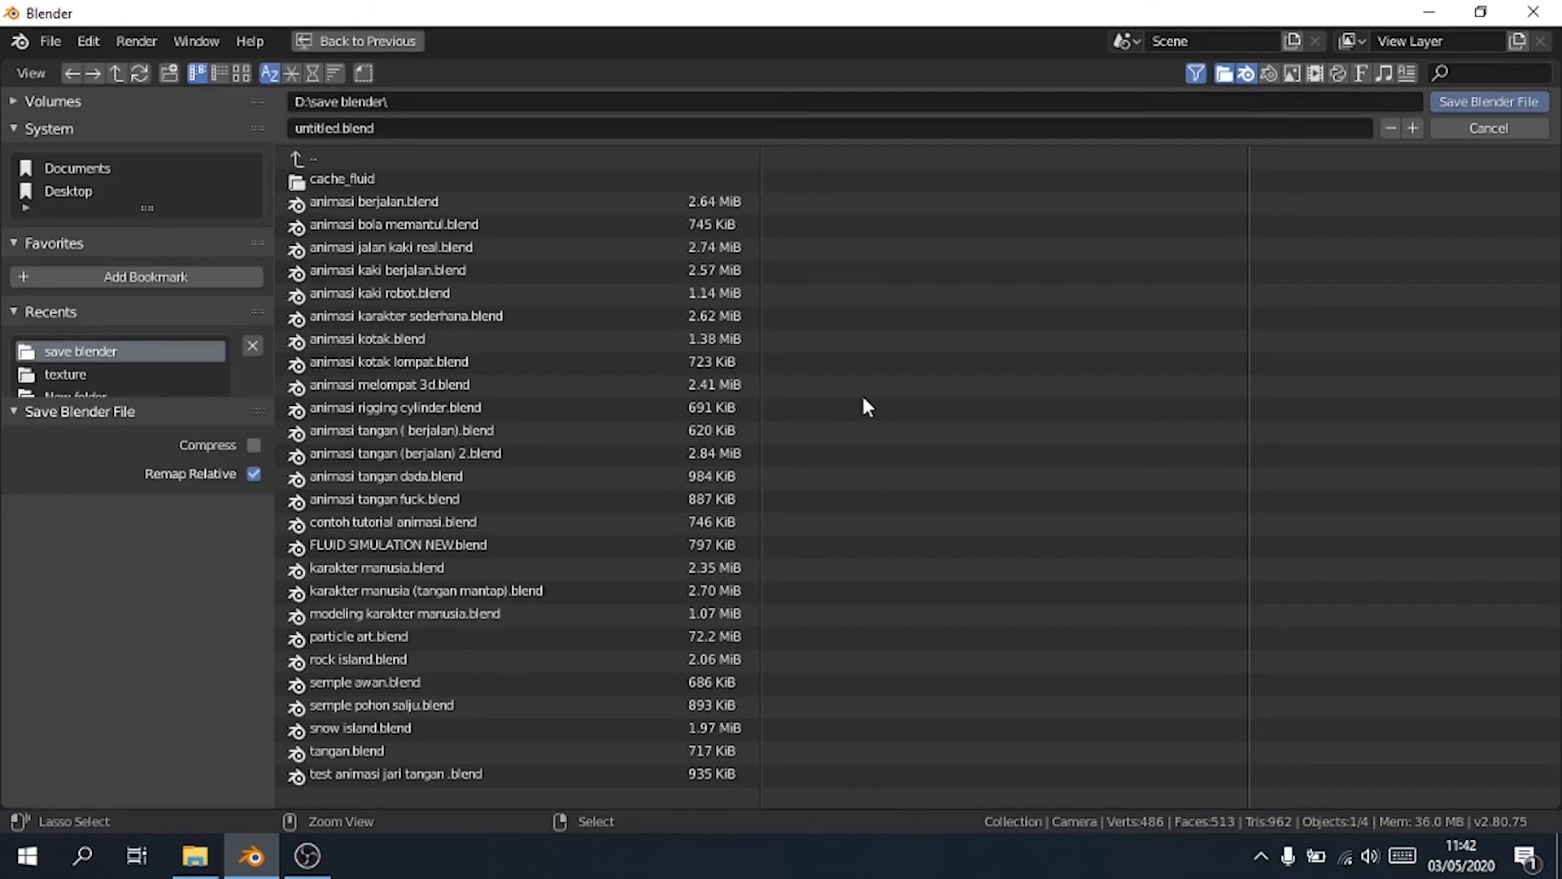
left_click(949, 135)
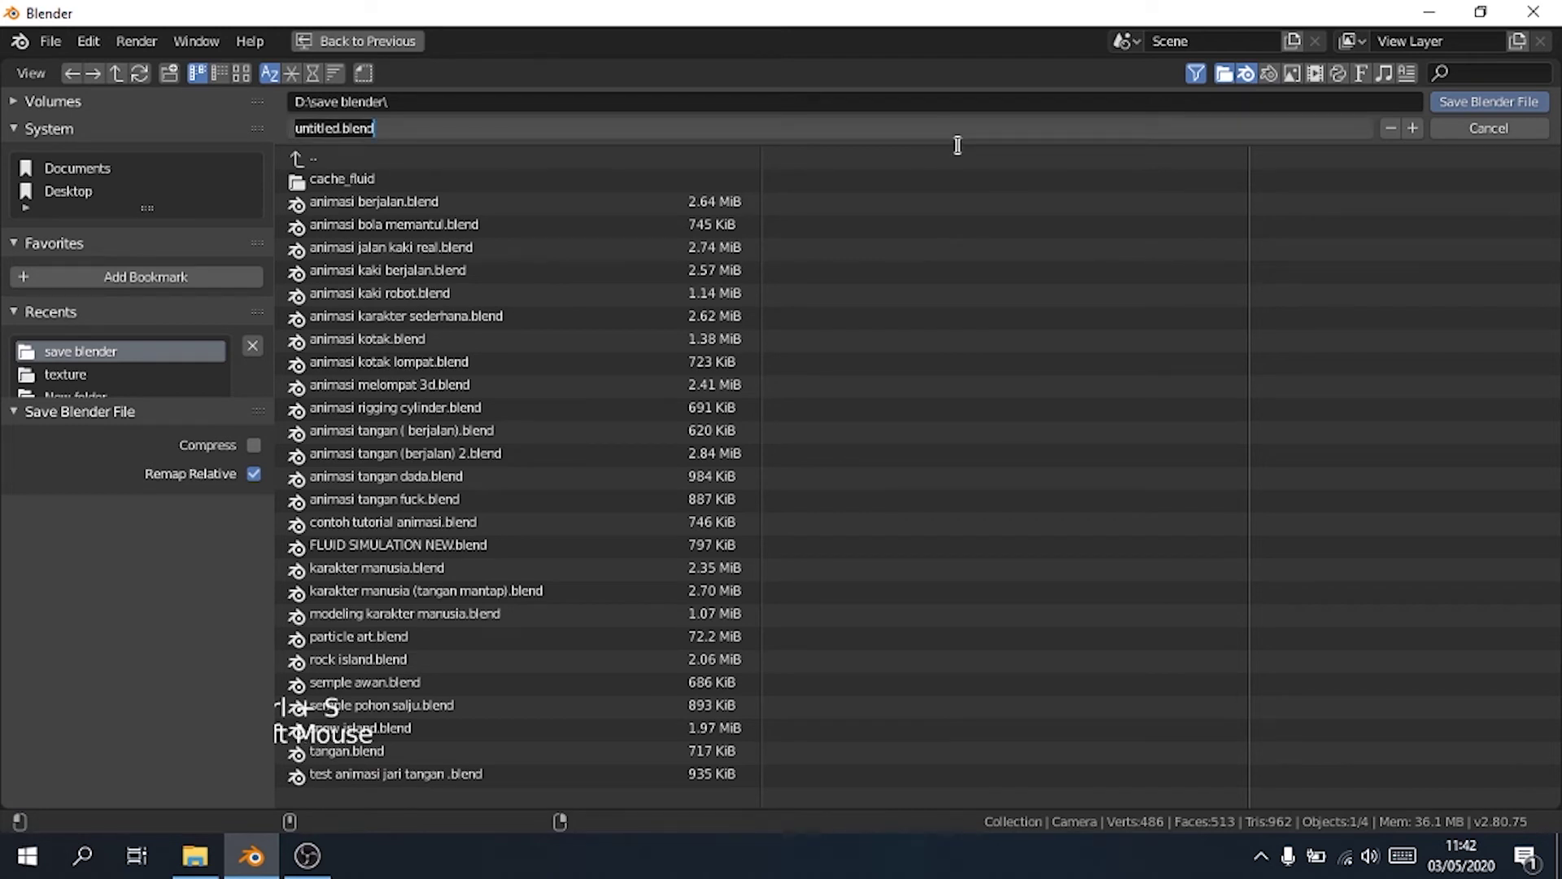
type("anim")
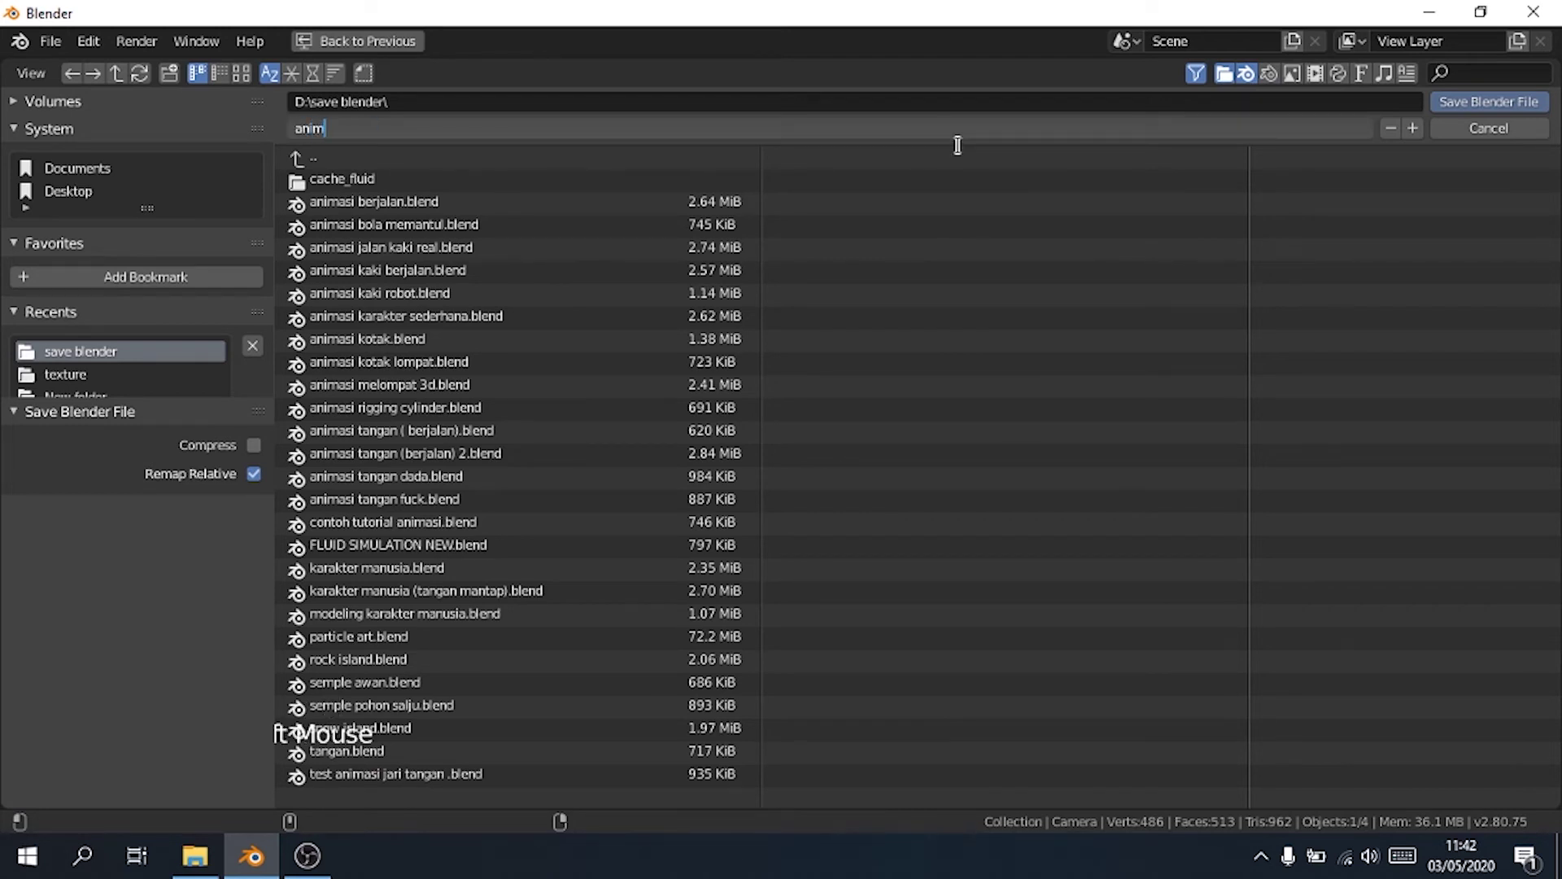
type("asi bola")
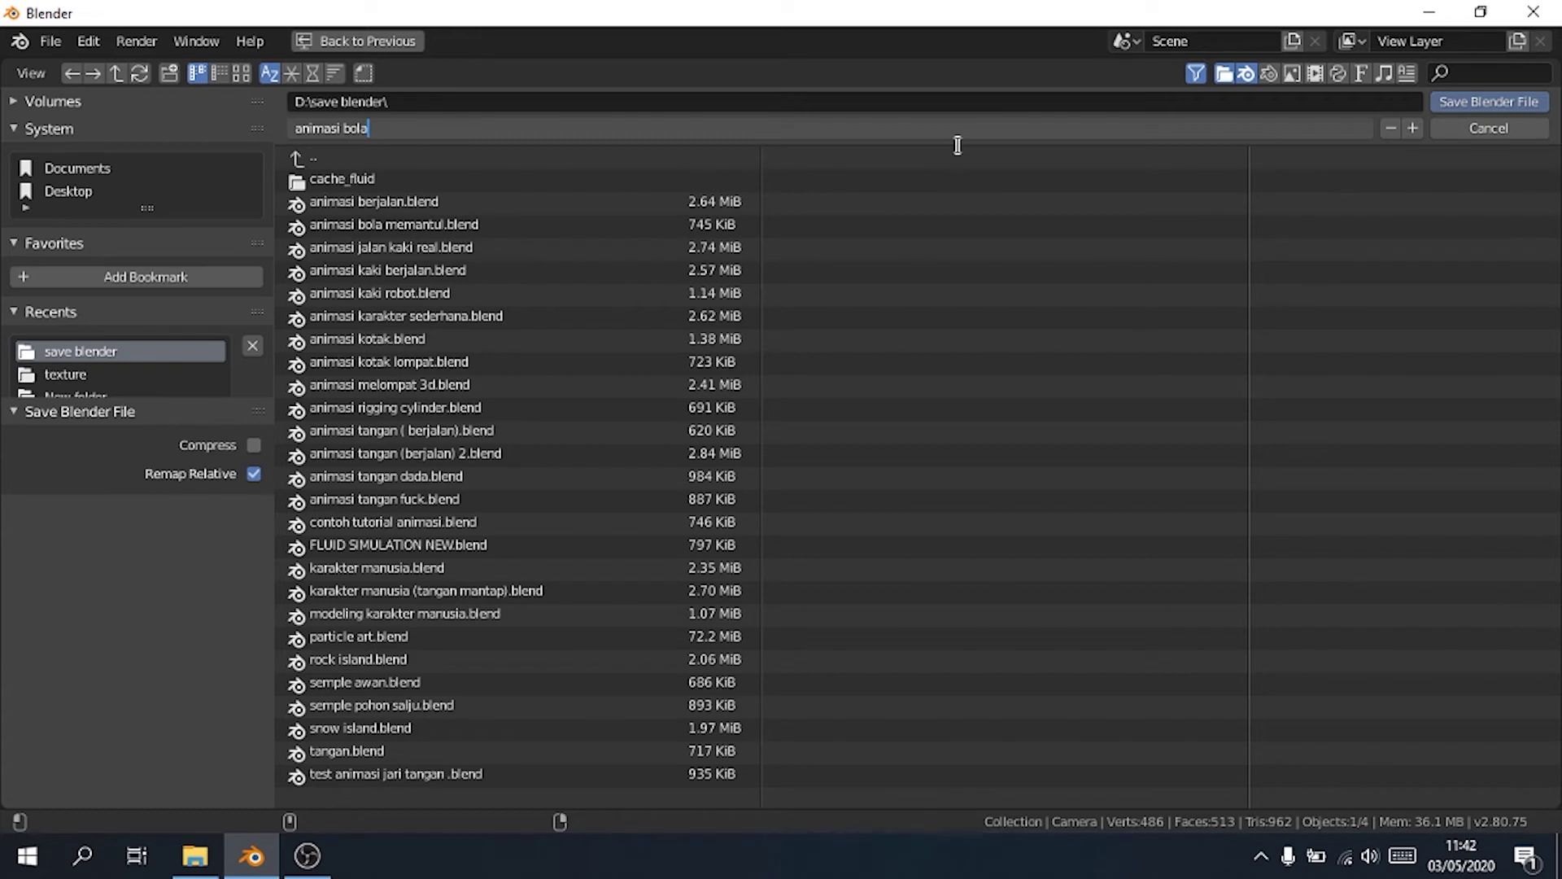
key("Return")
left_click(1485, 100)
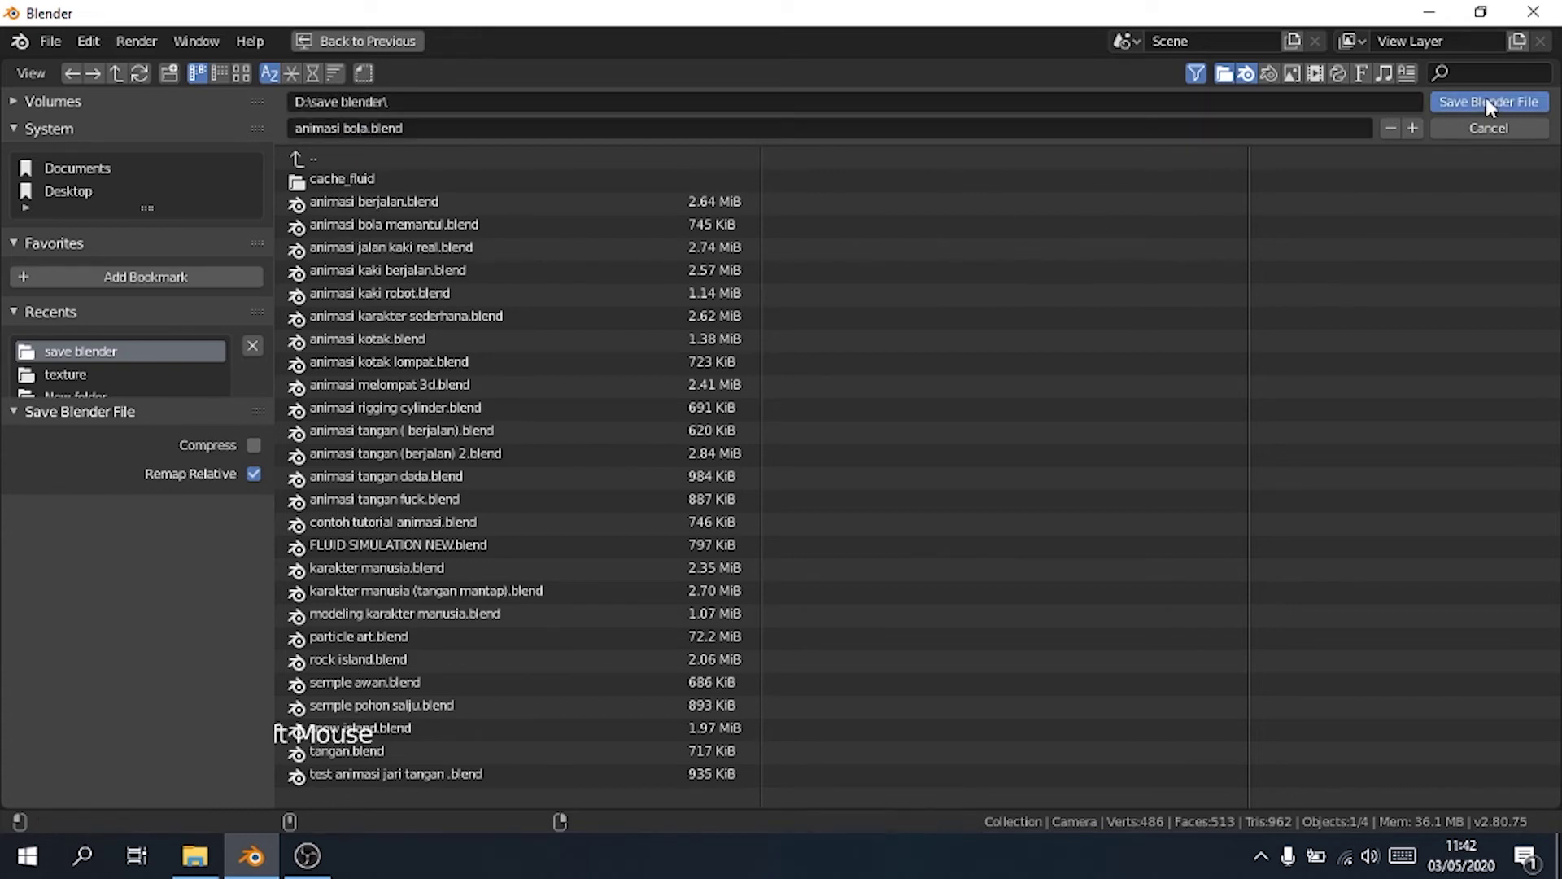
- Set the render output path to the recently used "animasi" folder in Pictures
scroll(685, 334, "down", 4)
scroll(682, 335, "up", 4)
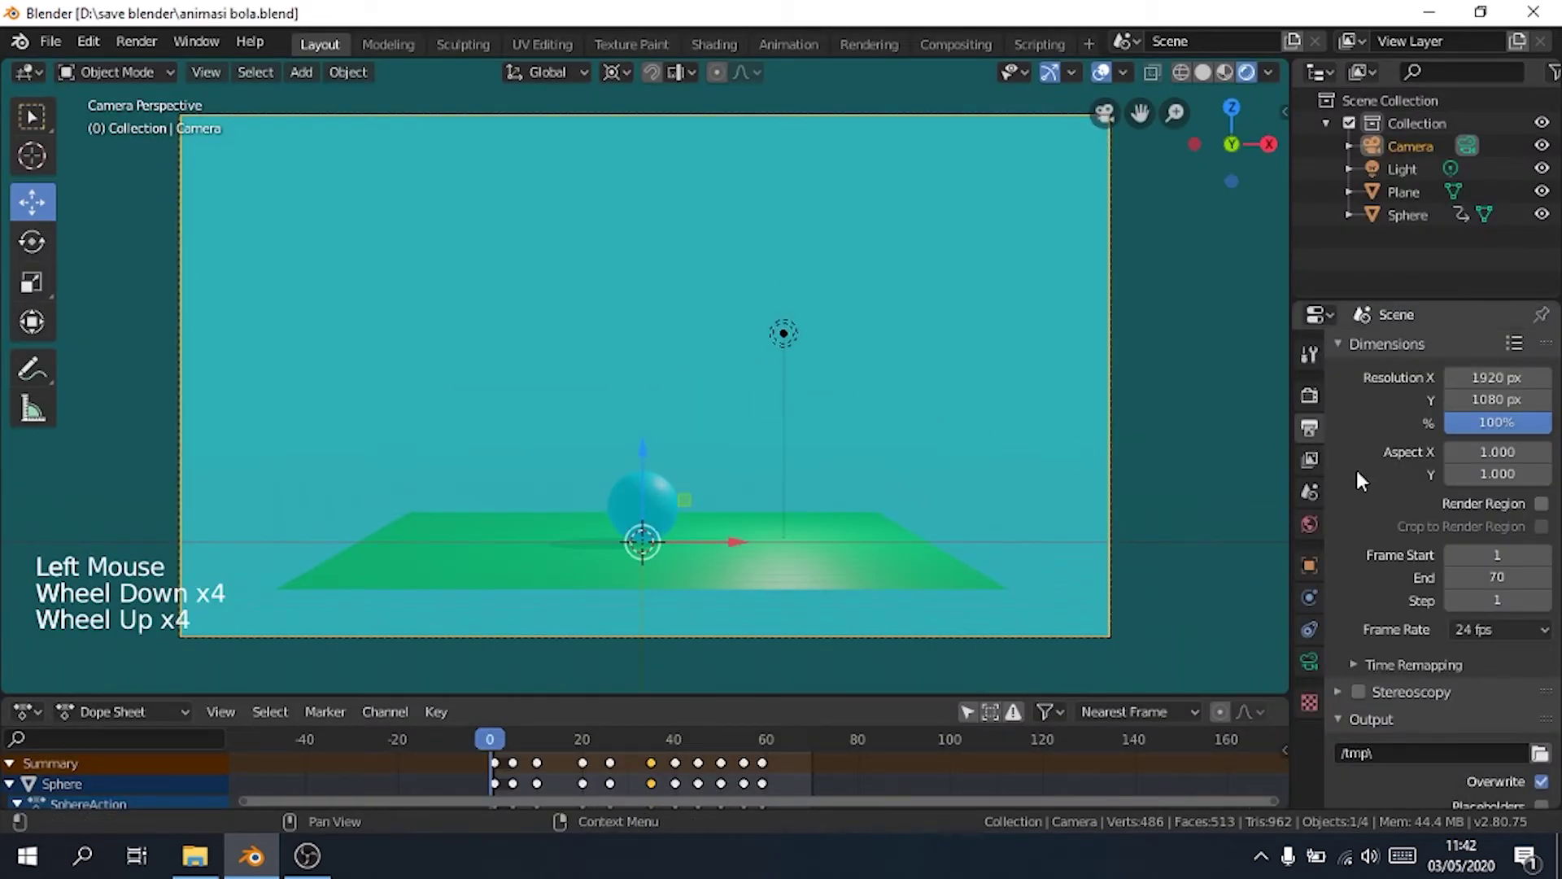
scroll(1383, 489, "down", 4)
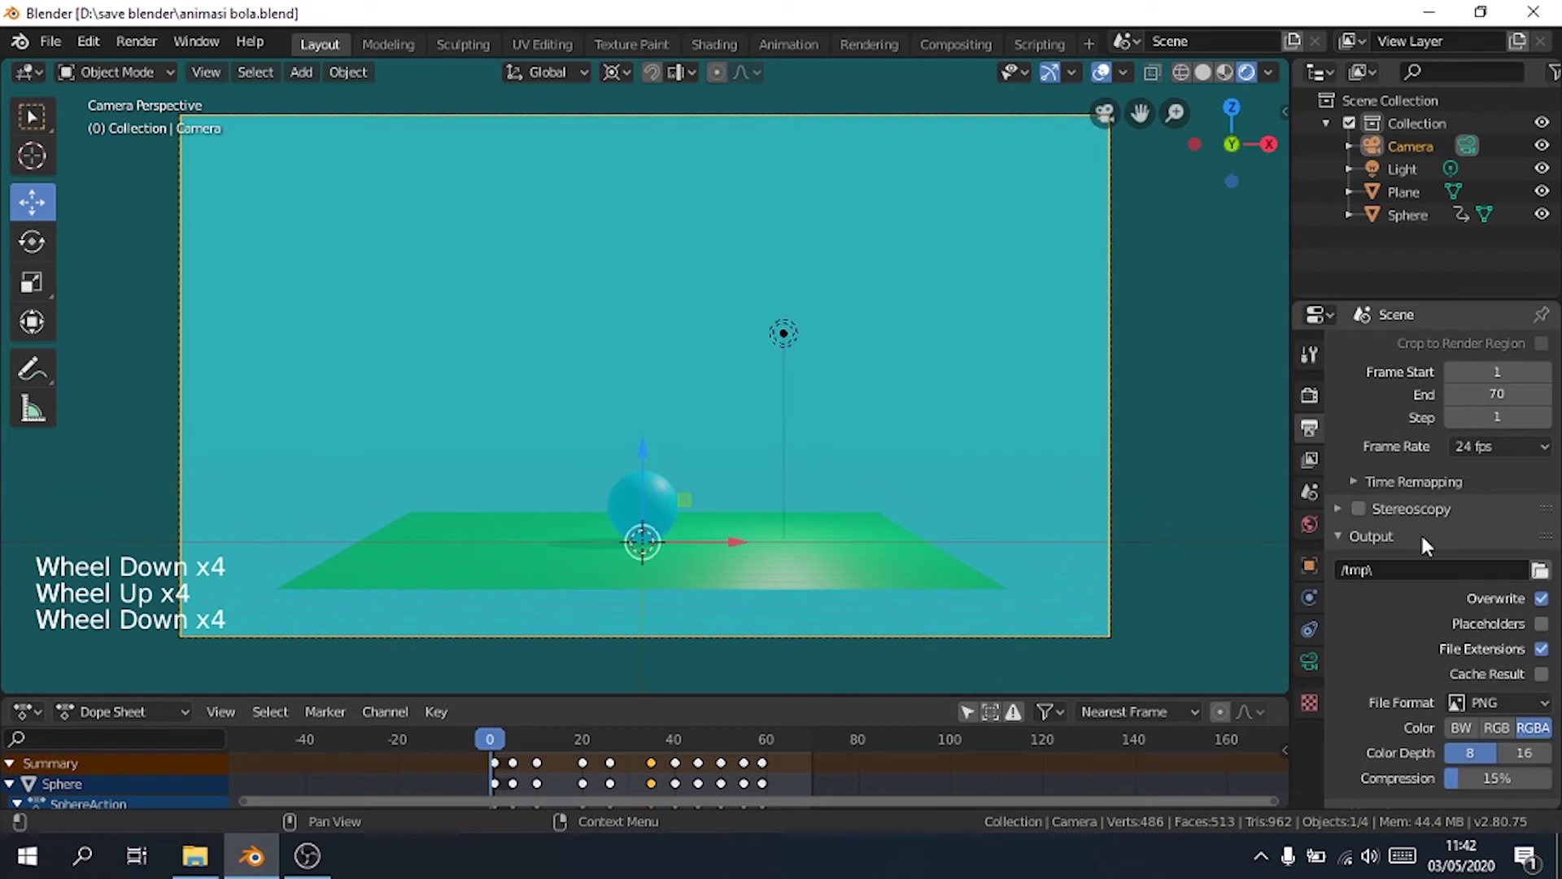
left_click(1538, 569)
scroll(120, 358, "down", 4)
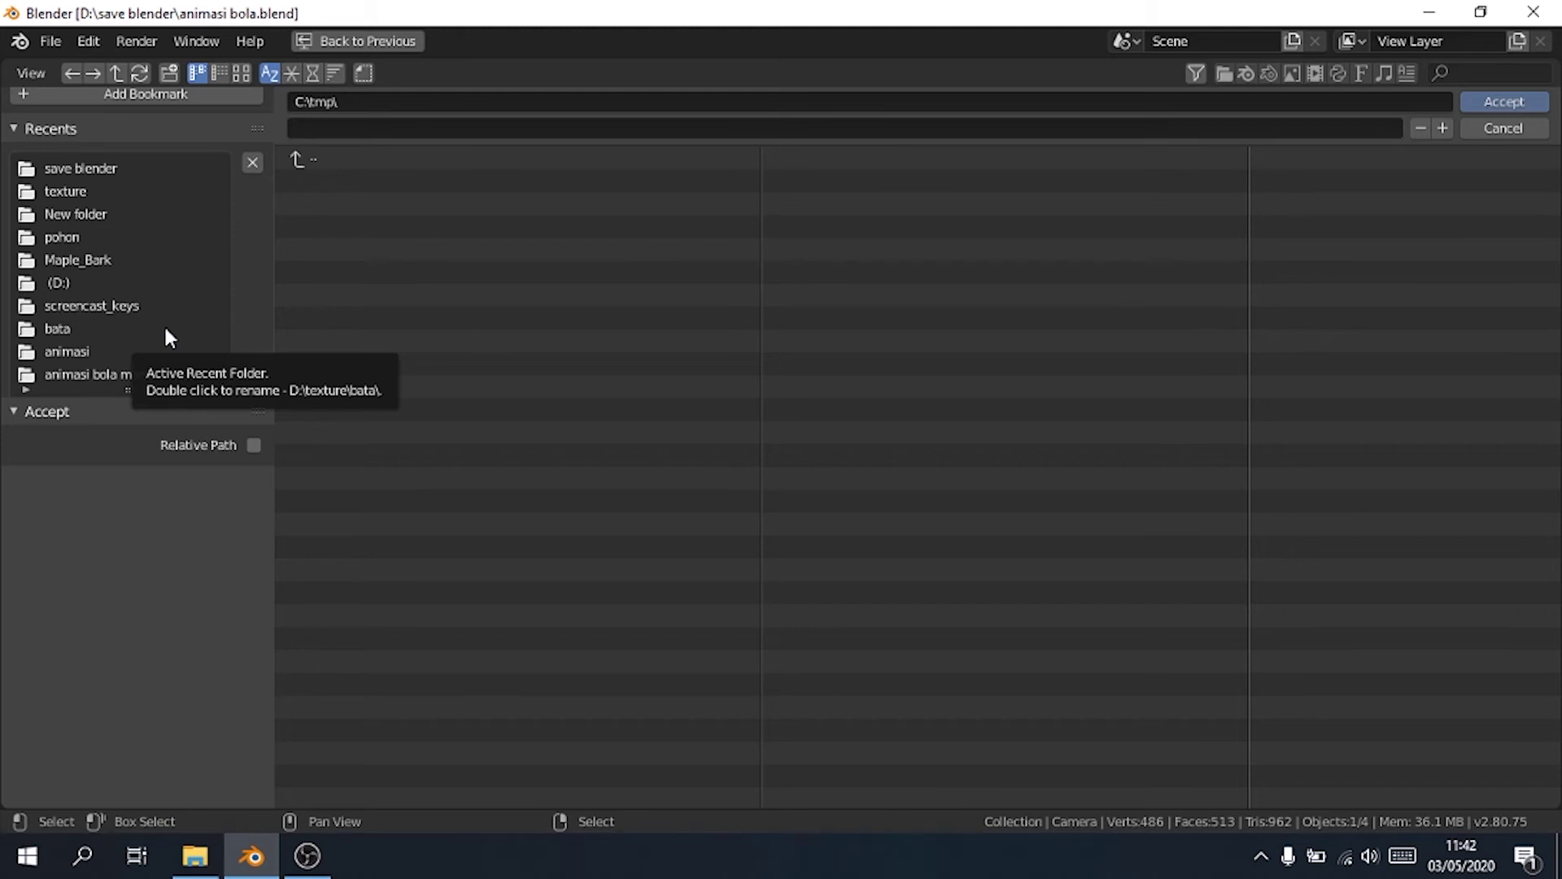
scroll(126, 297, "down", 1)
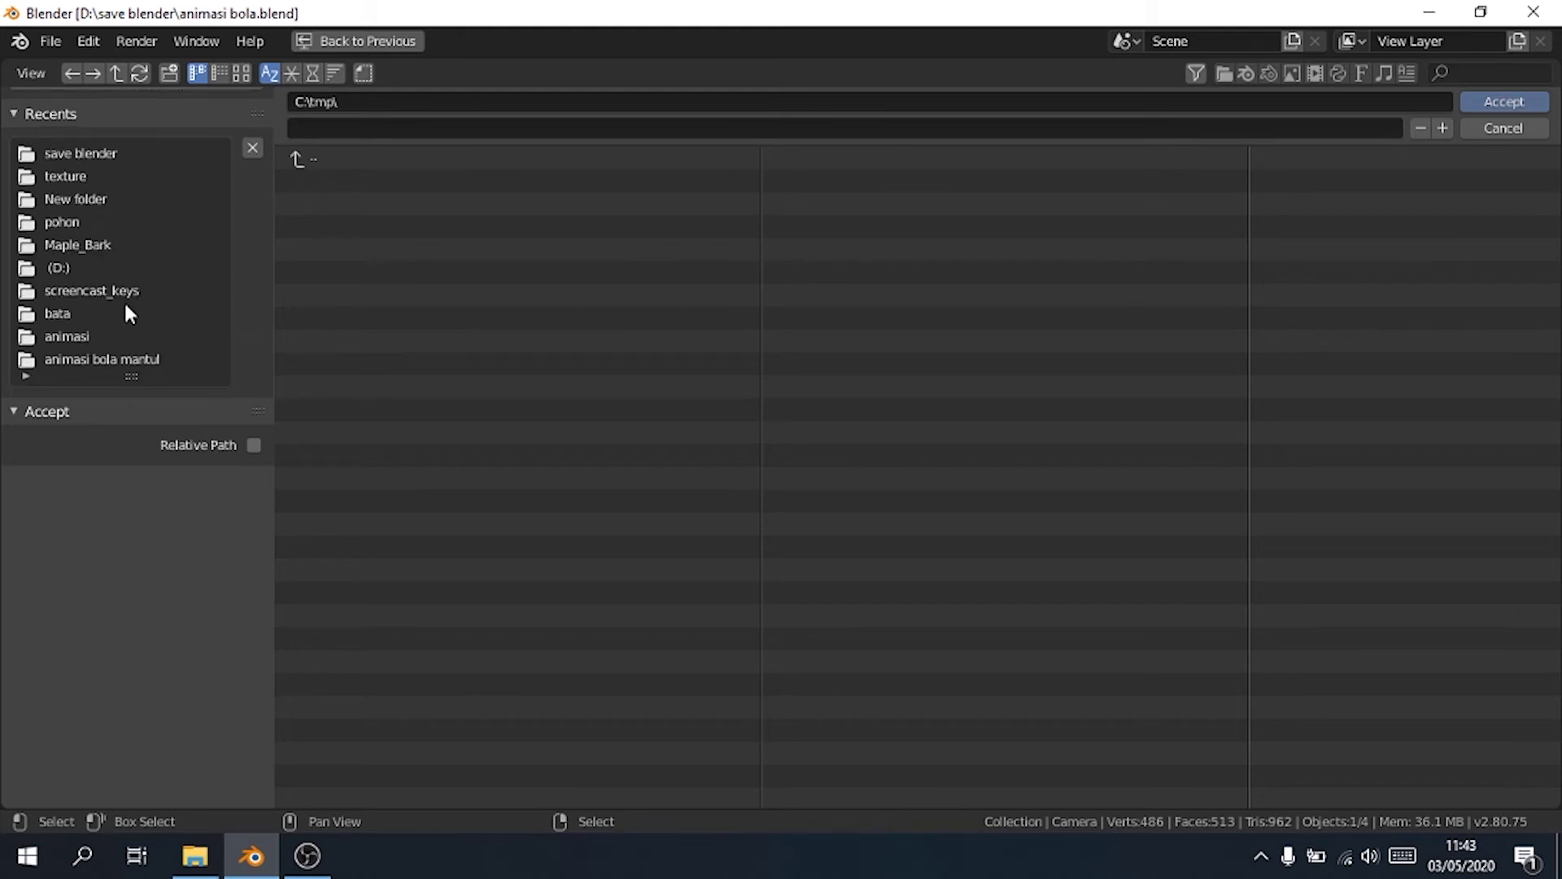
left_click(63, 340)
left_click(1494, 105)
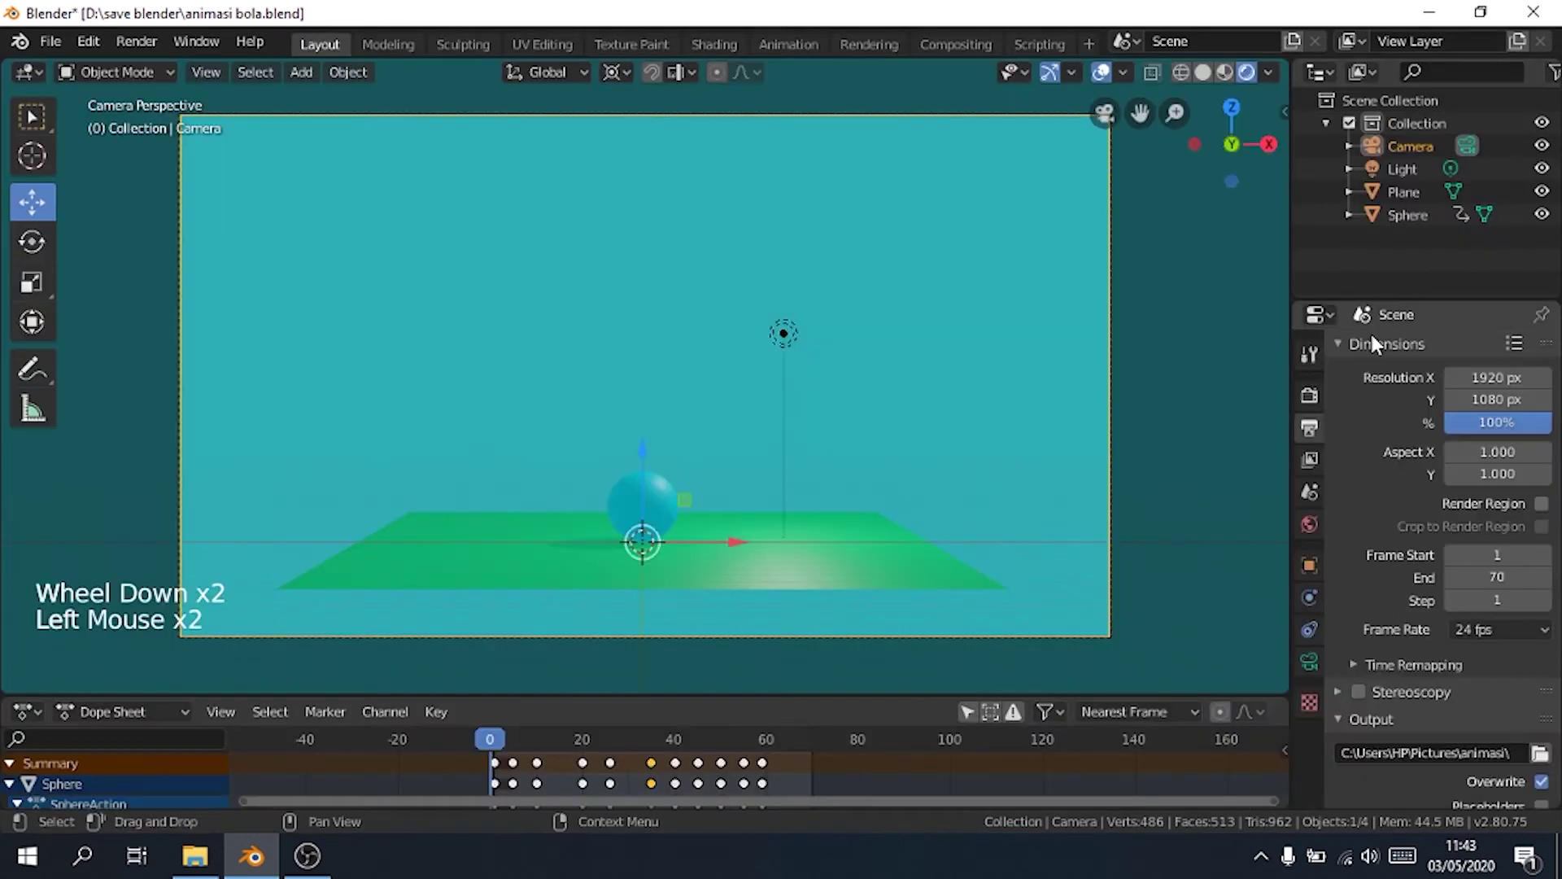
- Change the render output file format to JPEG
scroll(1398, 553, "down", 8)
left_click(1478, 656)
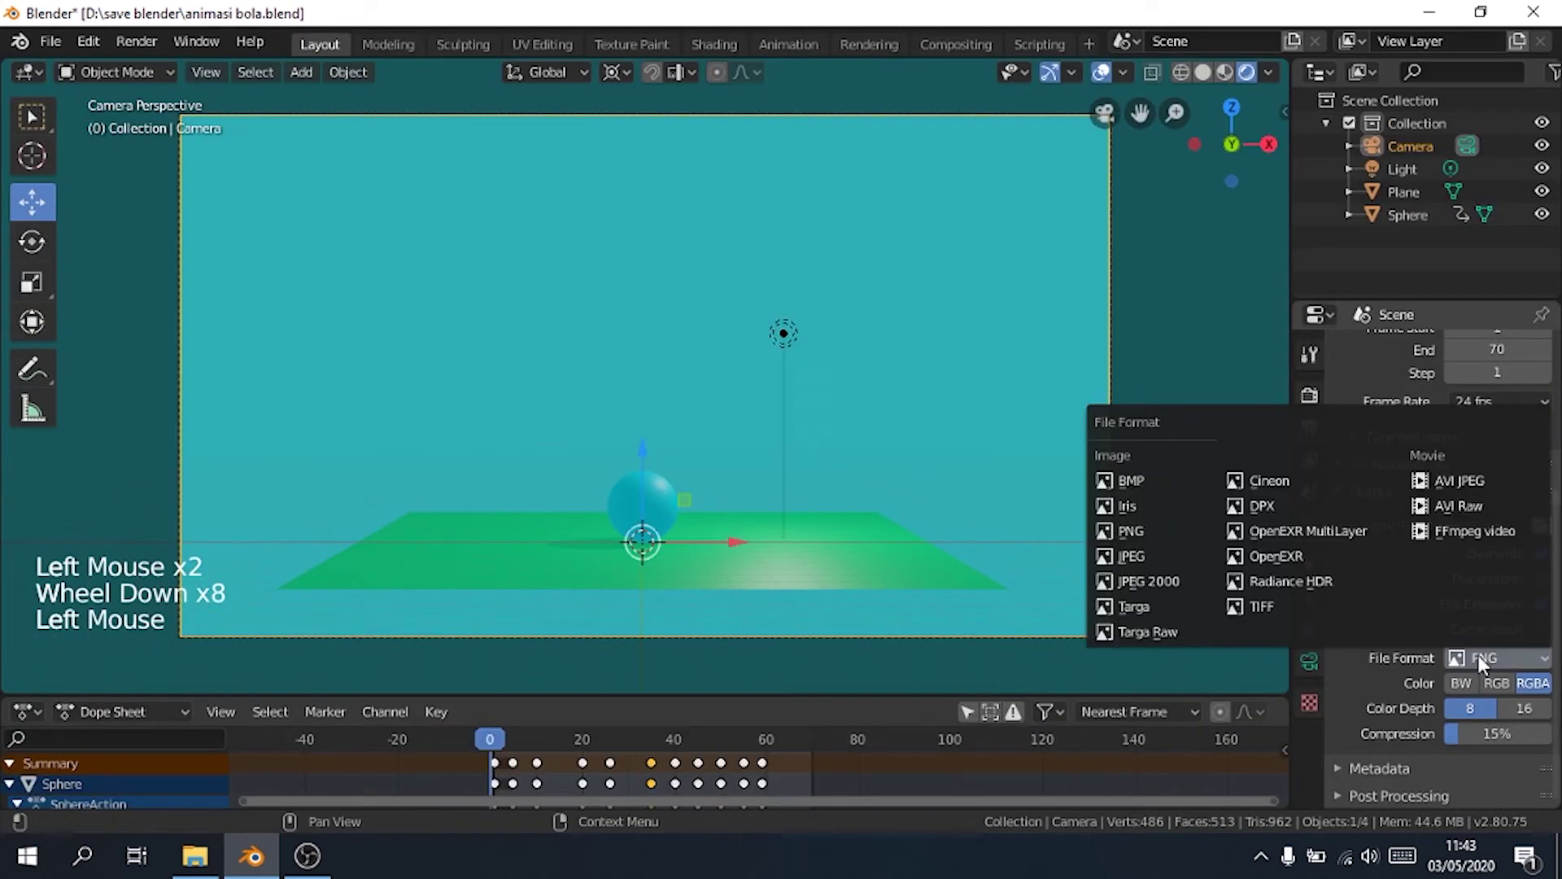
left_click(1140, 553)
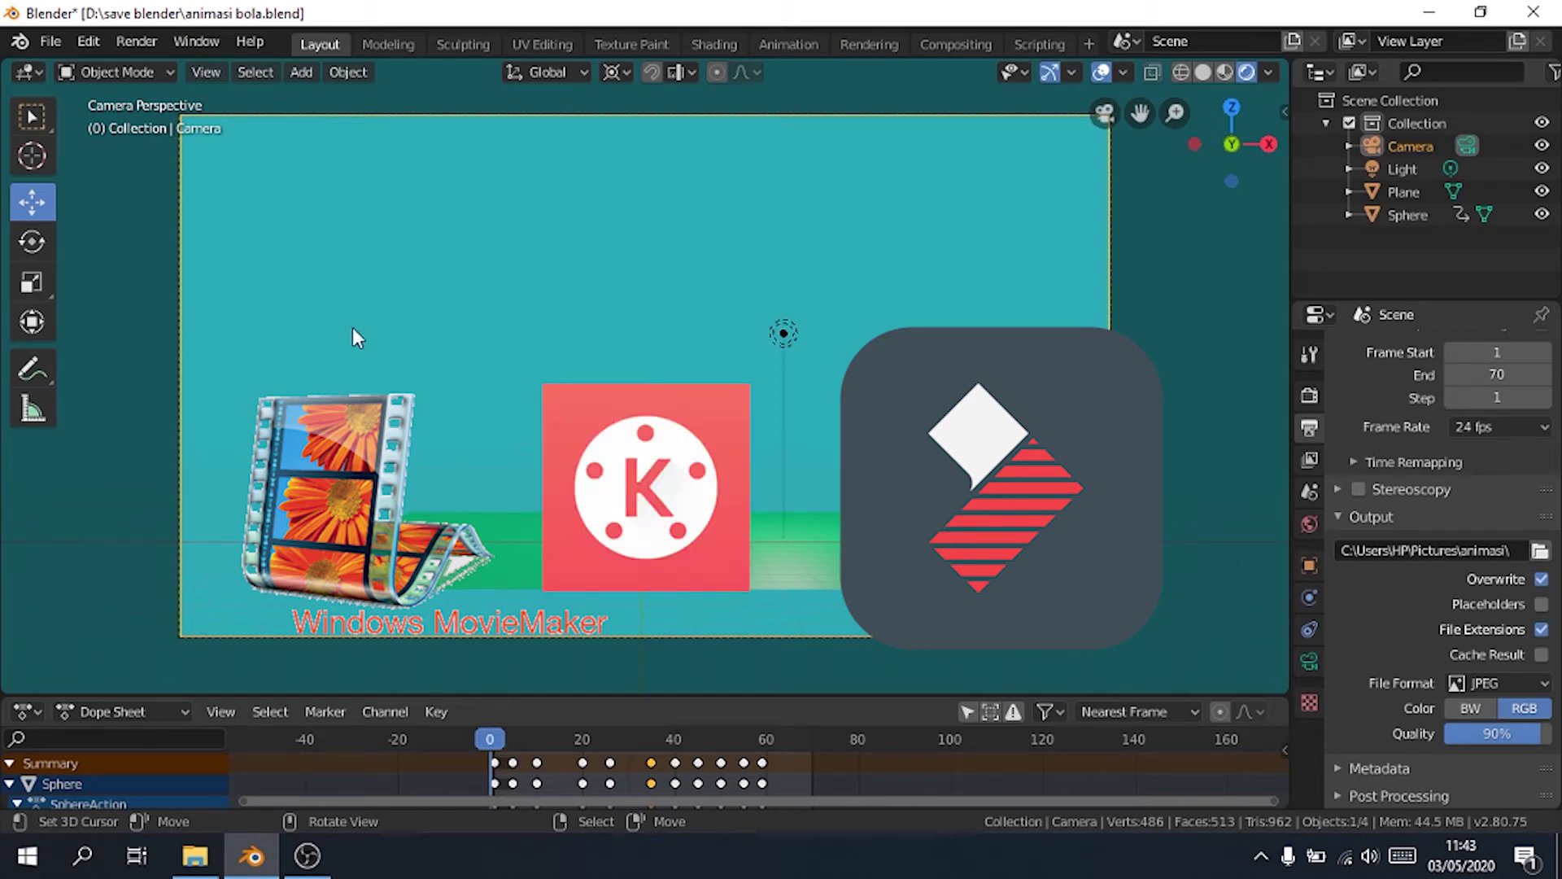
- Render the full animation as frames and close the render window once frame 70 is done
left_click(137, 41)
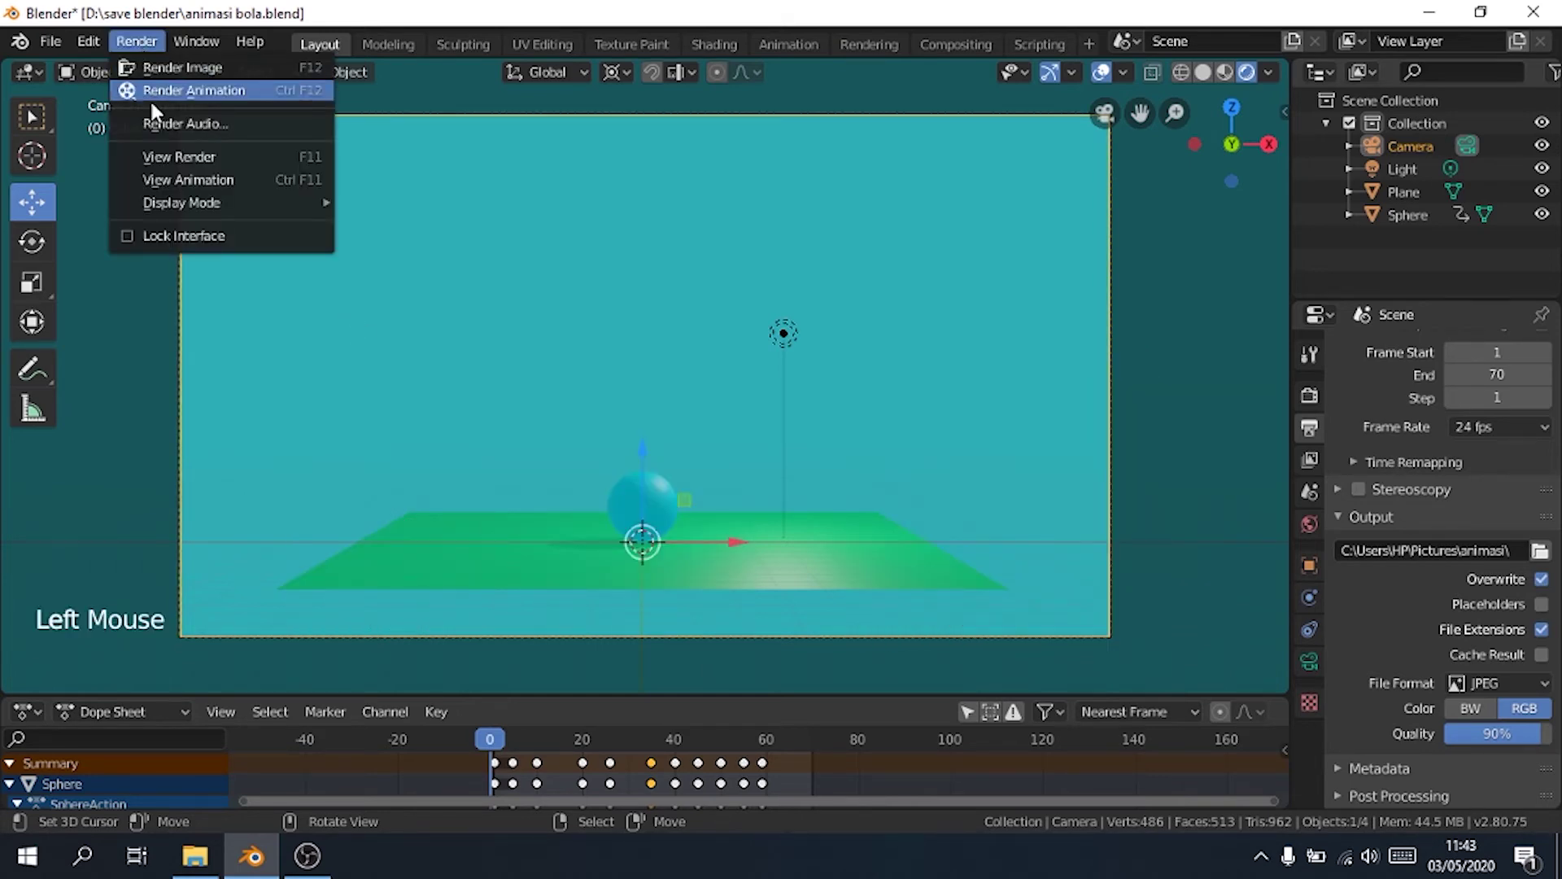
left_click(151, 99)
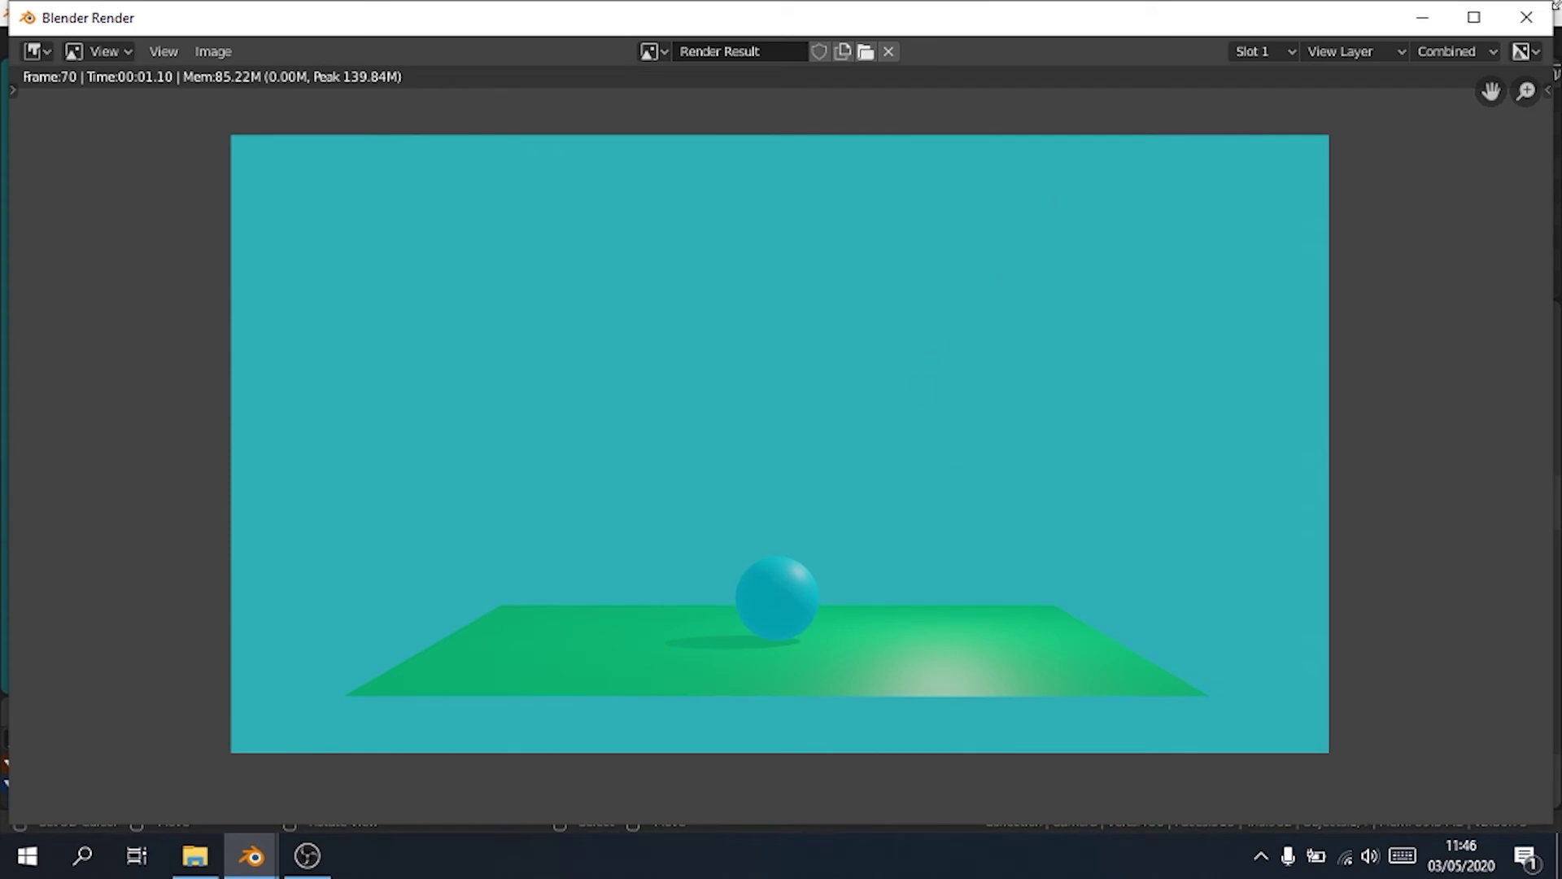
left_click(1526, 17)
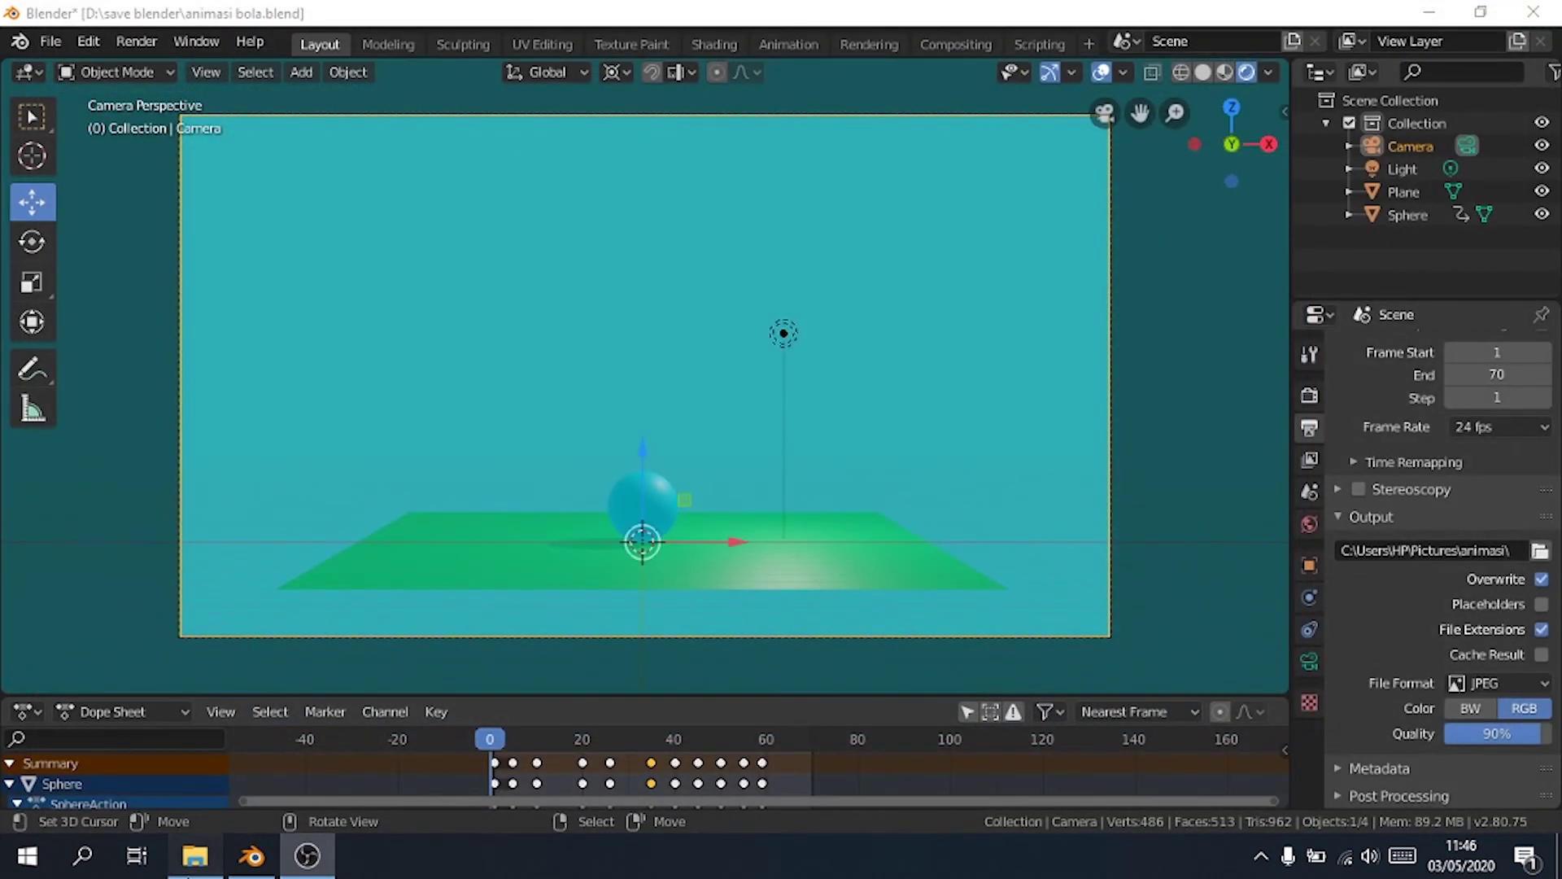
- Check the rendered frames in "New folder" under Pictures\animasi in File Explorer, and close Blender discarding the unsaved changes
left_click(195, 855)
double_click(885, 309)
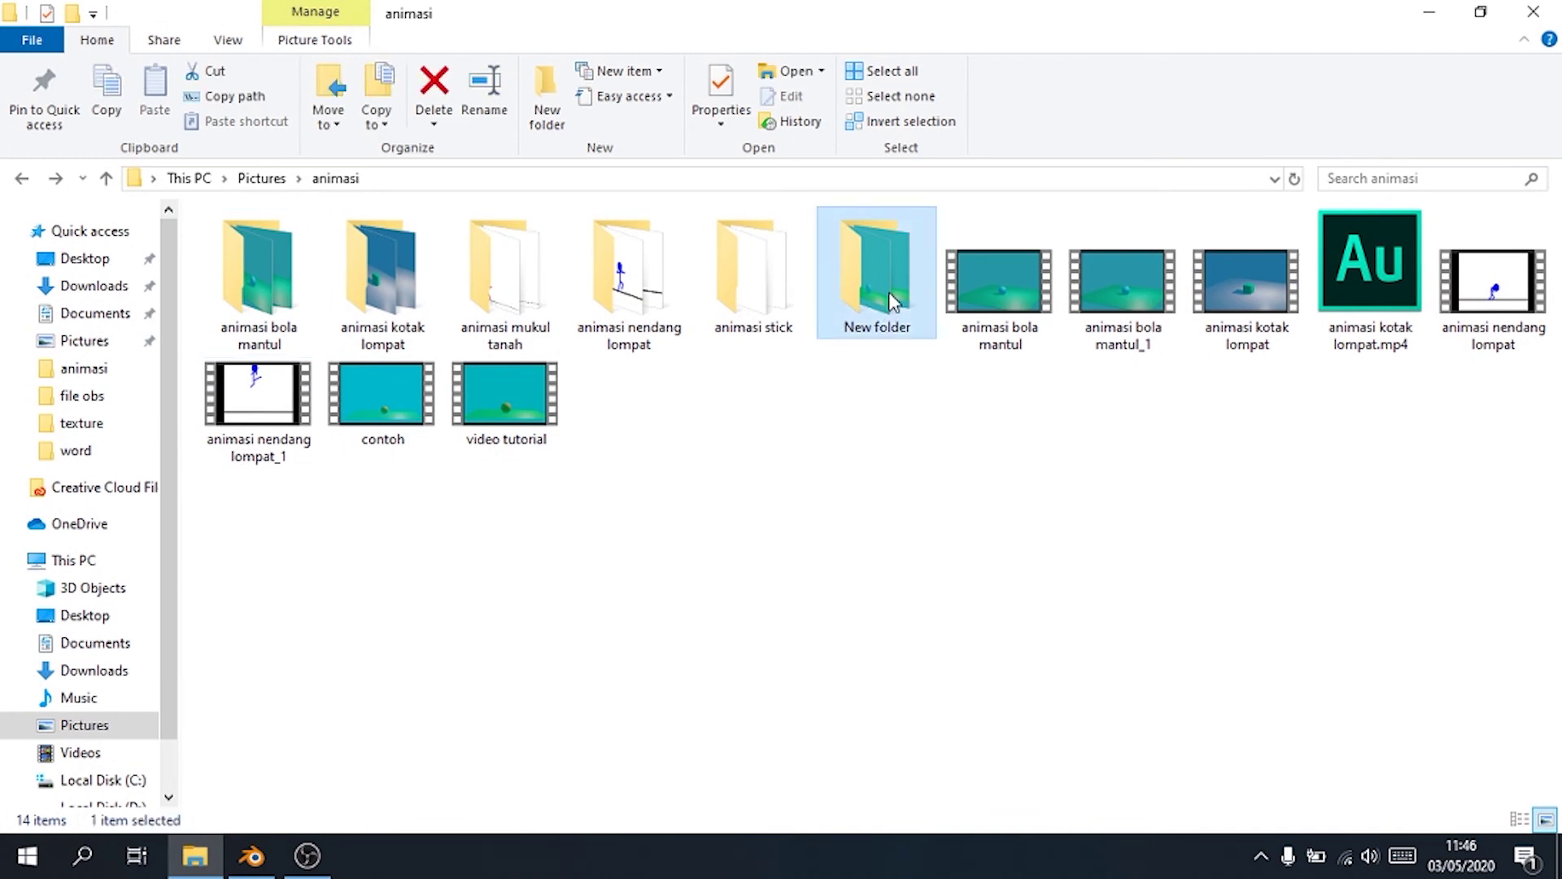
left_click(1429, 11)
left_click(1532, 11)
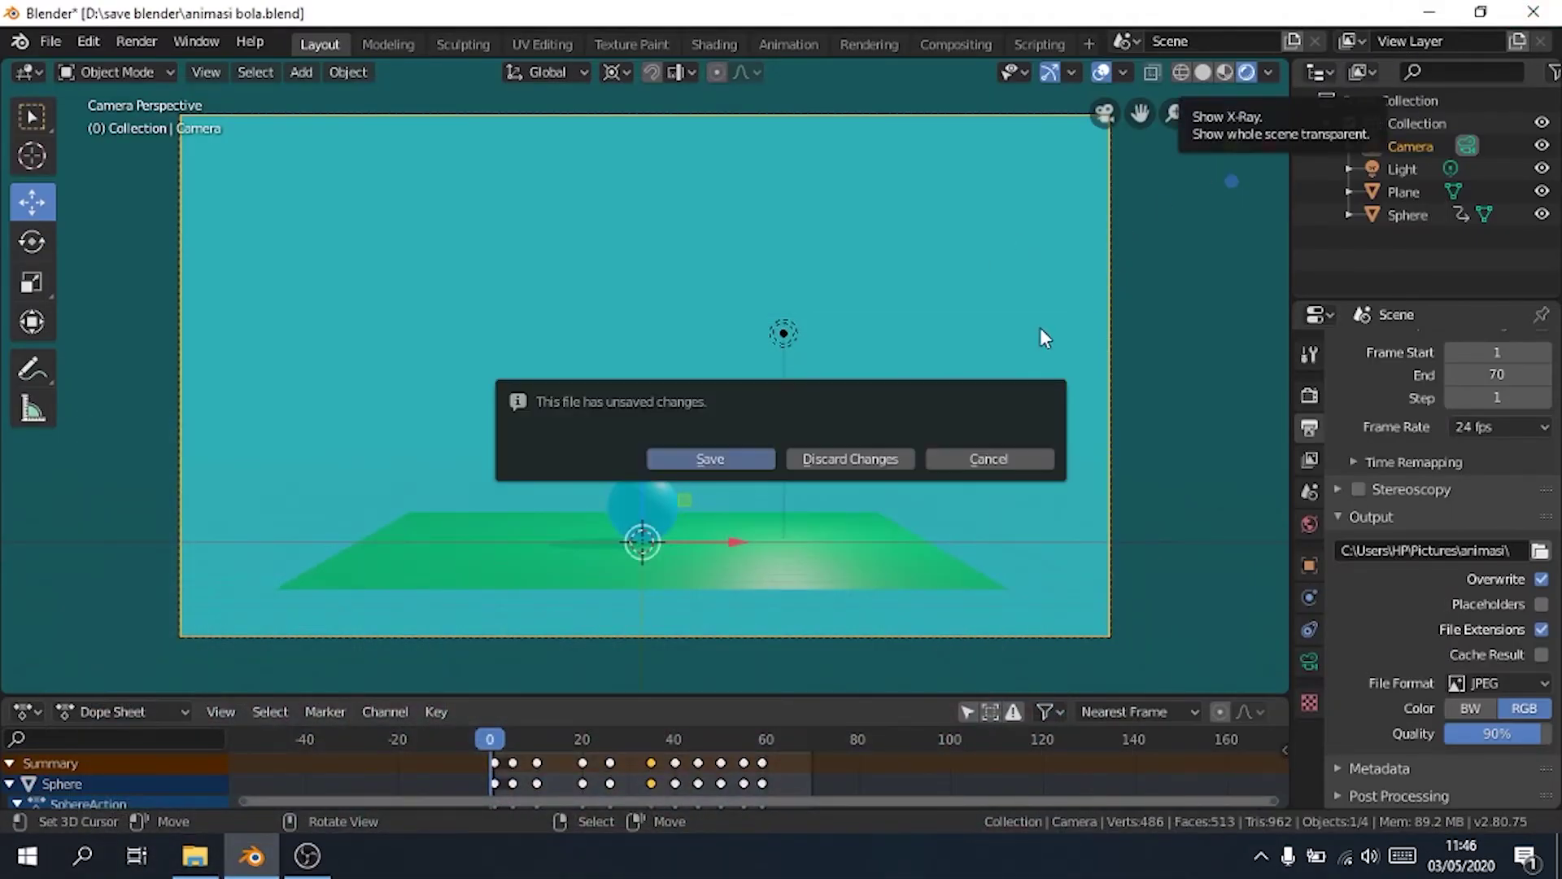
left_click(850, 459)
- Launch Adobe Premiere Pro 2020 and create a new project named "animasi bola"
type("pre")
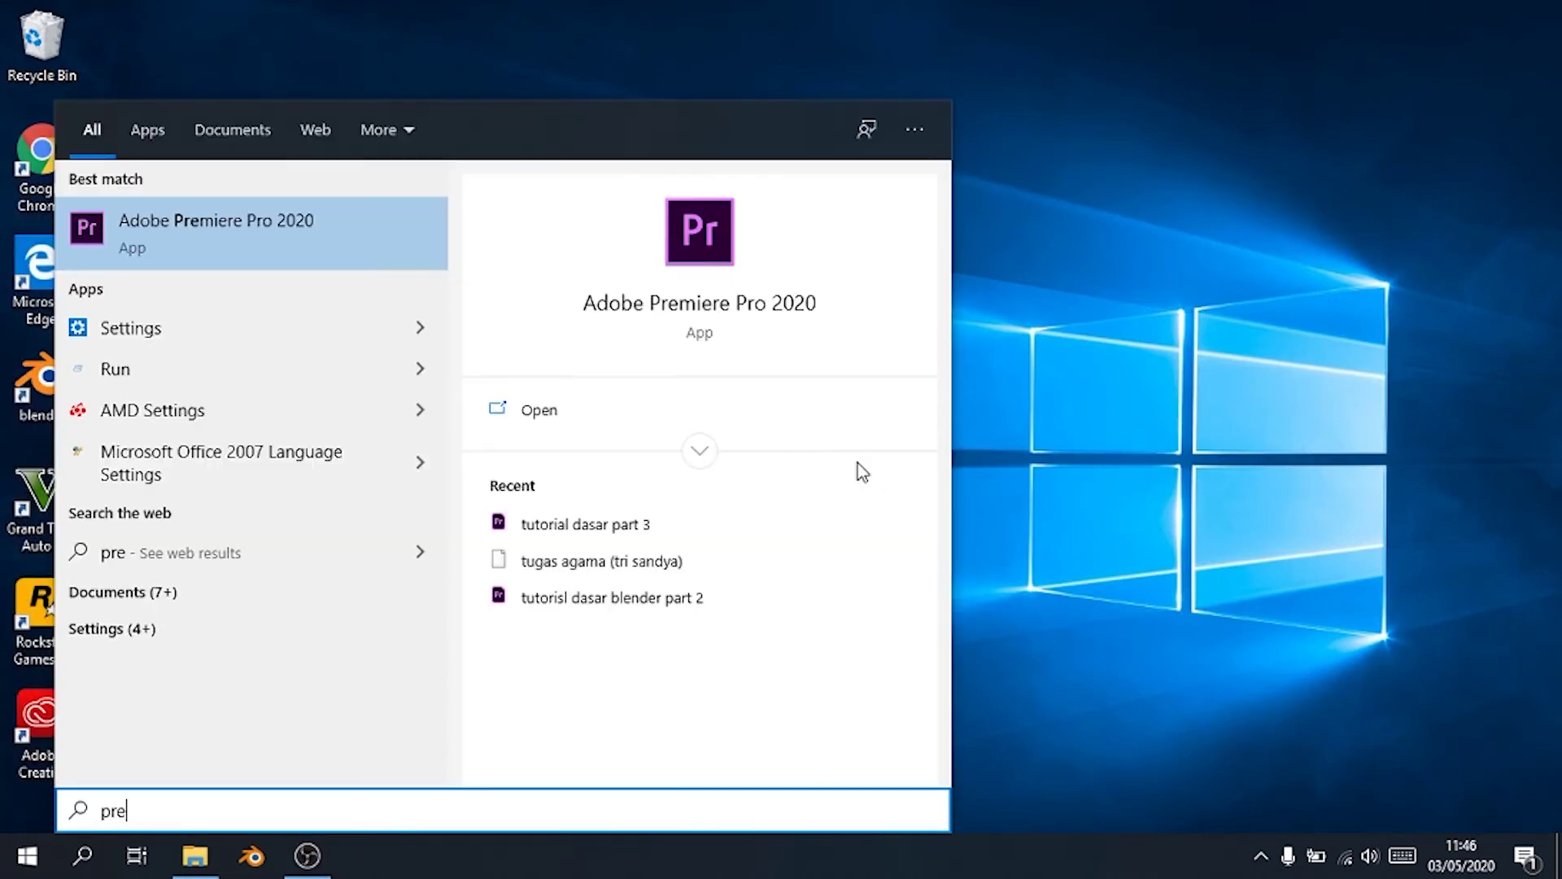
key("Return")
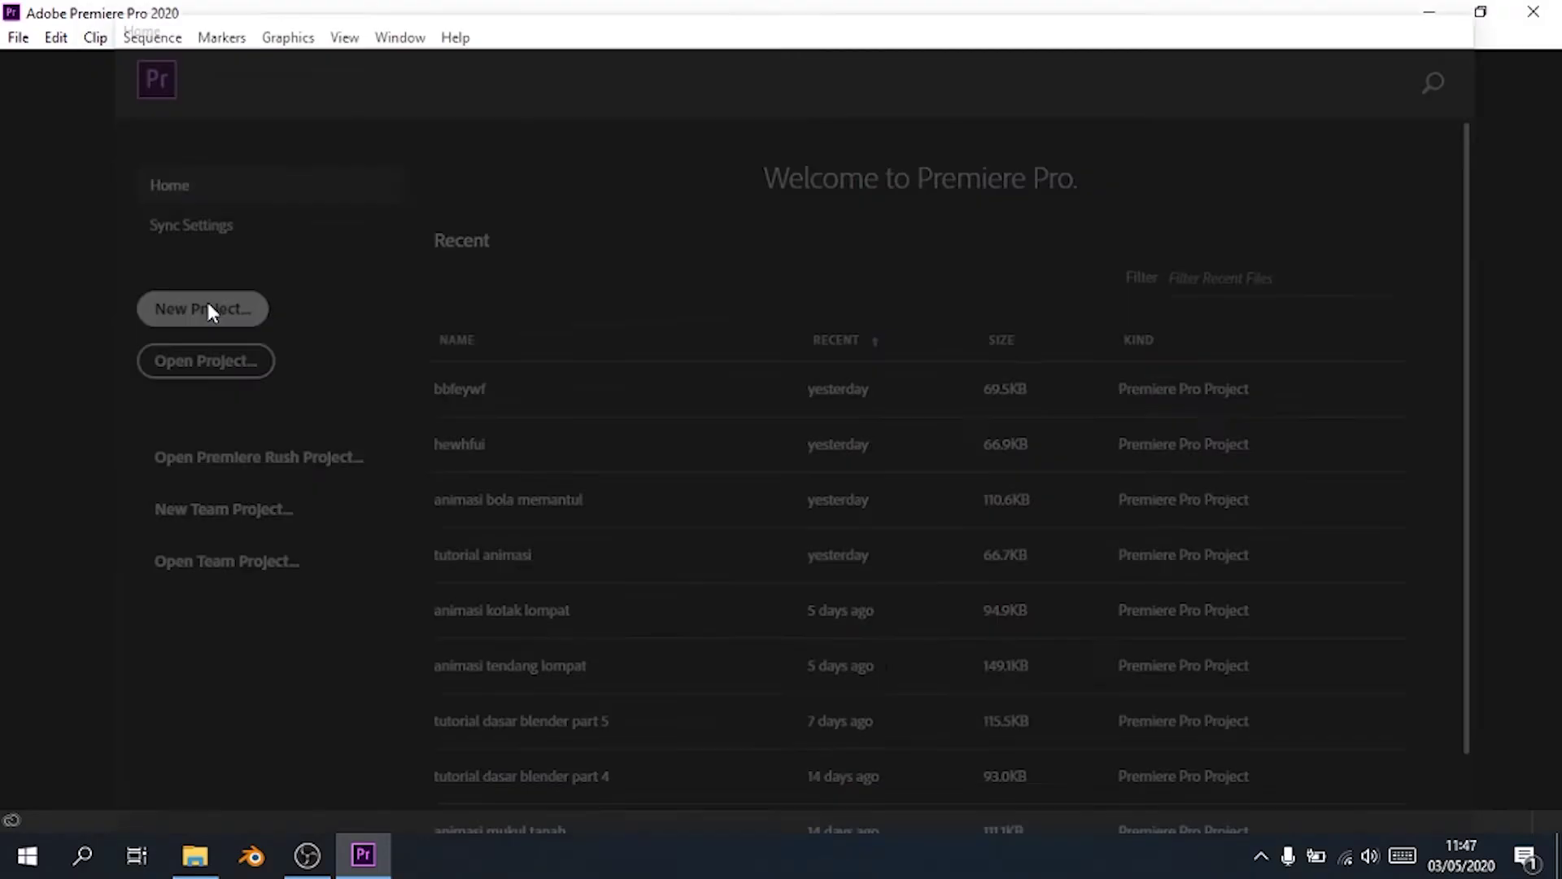
left_click(663, 380)
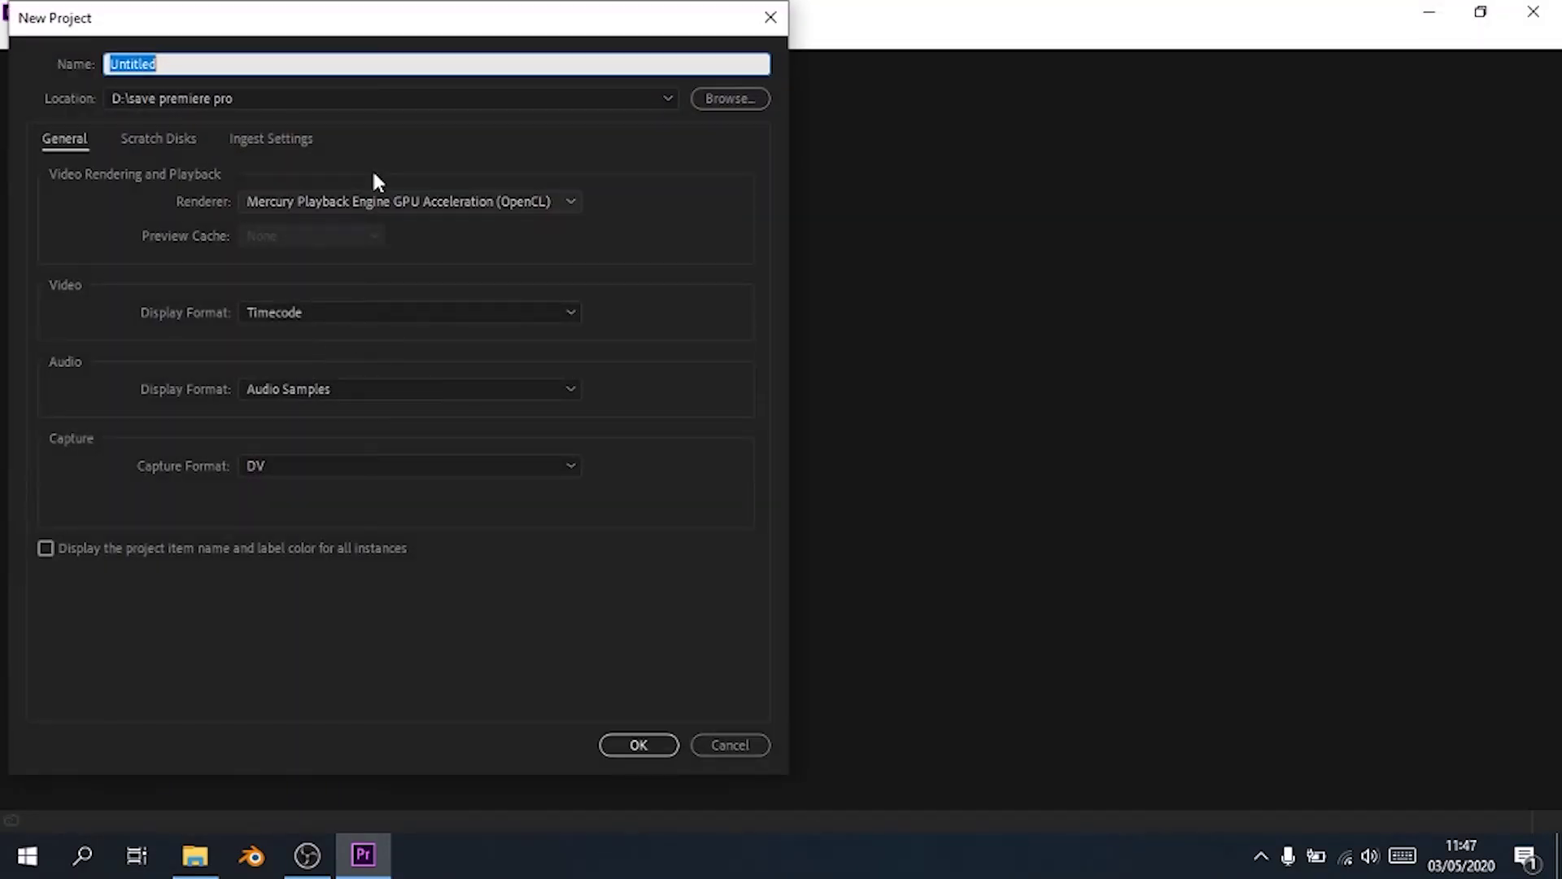
left_click_drag(363, 27, 526, 56)
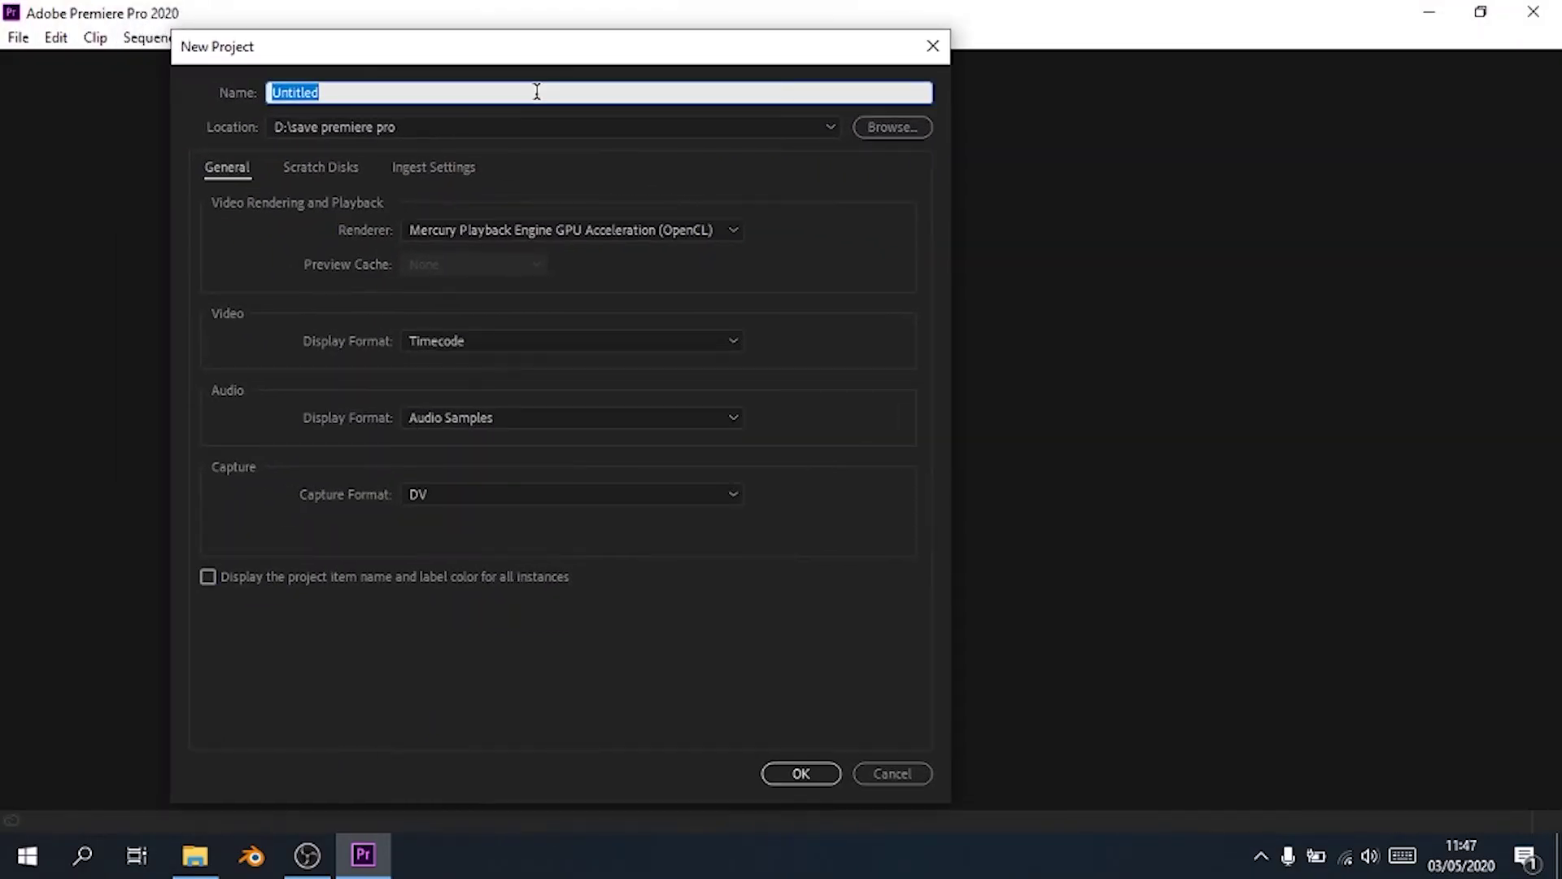
type("animasi bola")
key("Return")
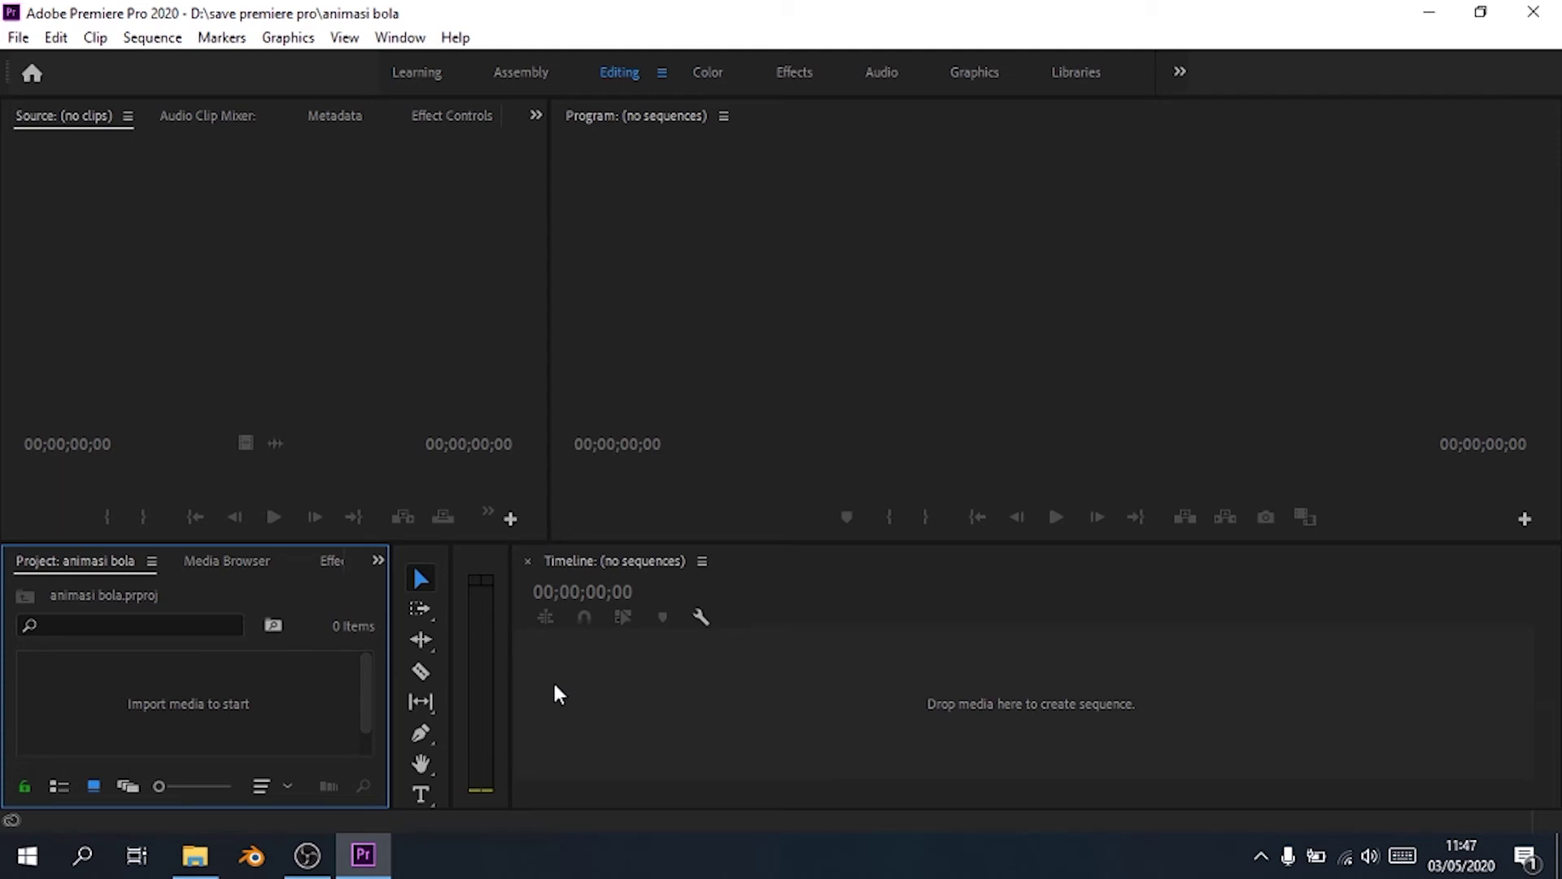
- Import "New folder" with the rendered frames from File Explorer into the Premiere Pro project and create a timeline sequence from it
left_click(195, 855)
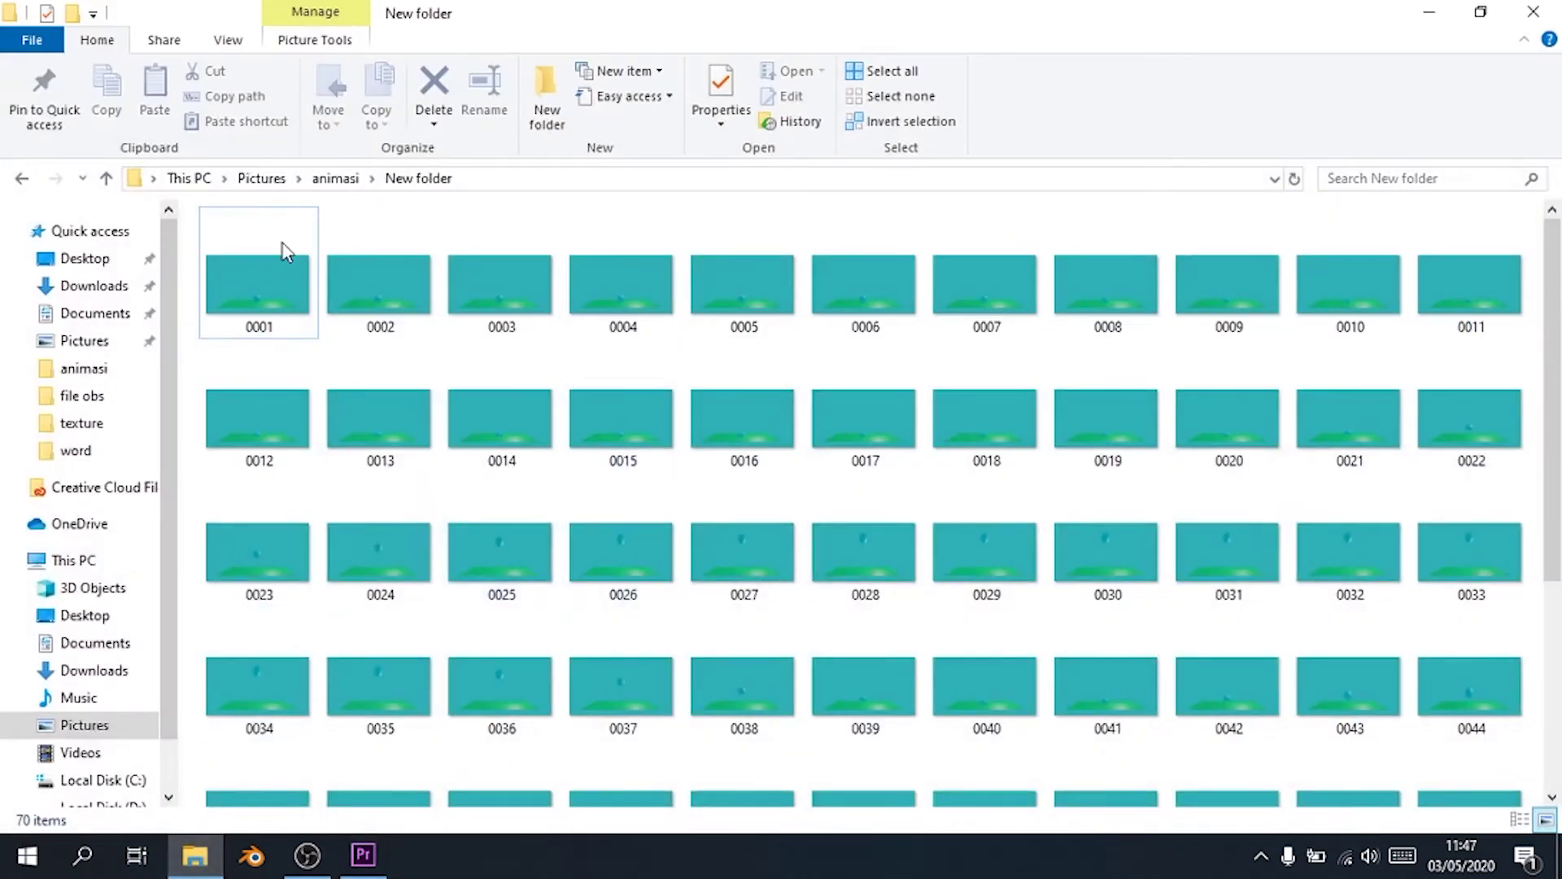
left_click(23, 178)
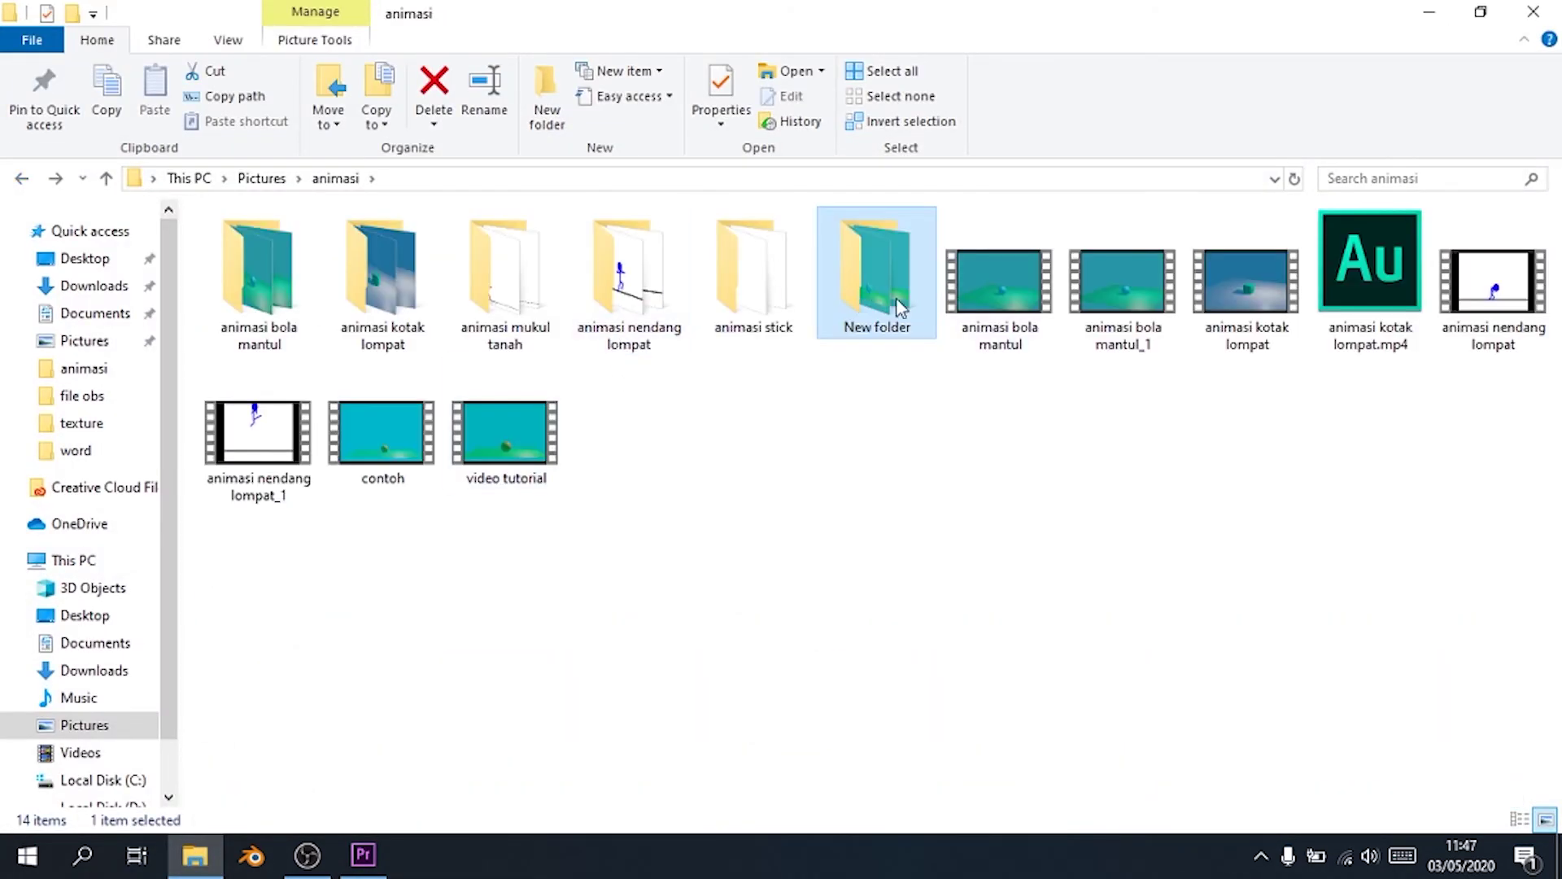
left_click_drag(892, 303, 286, 696)
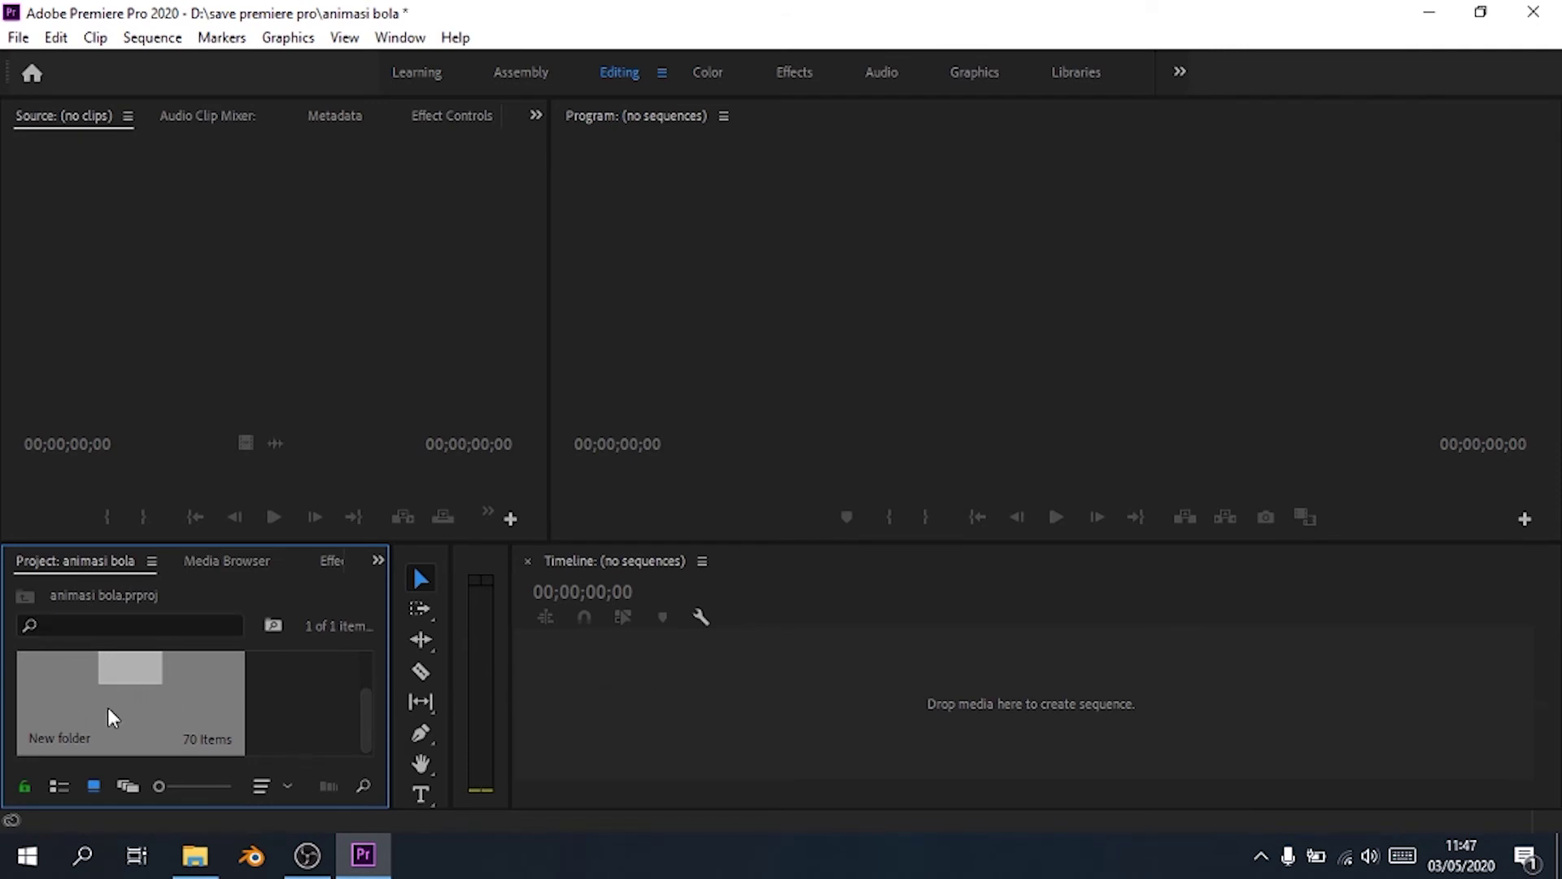
left_click_drag(114, 716, 537, 691)
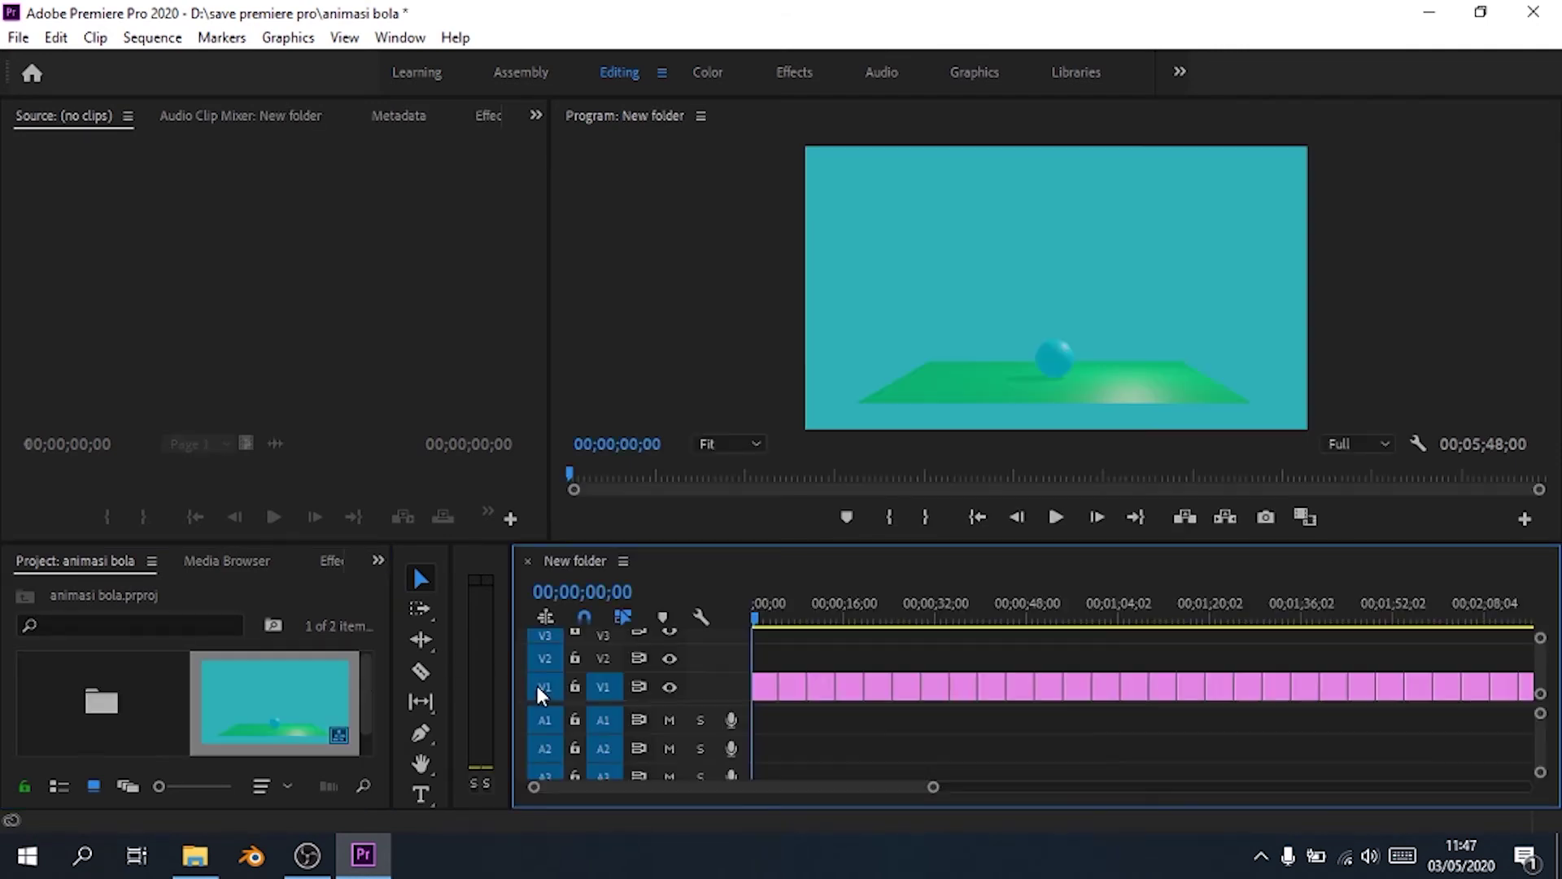
- Nest all the frame clips in the timeline into a single nested sequence named "animasi"
left_click(802, 606)
left_click_drag(818, 621, 785, 625)
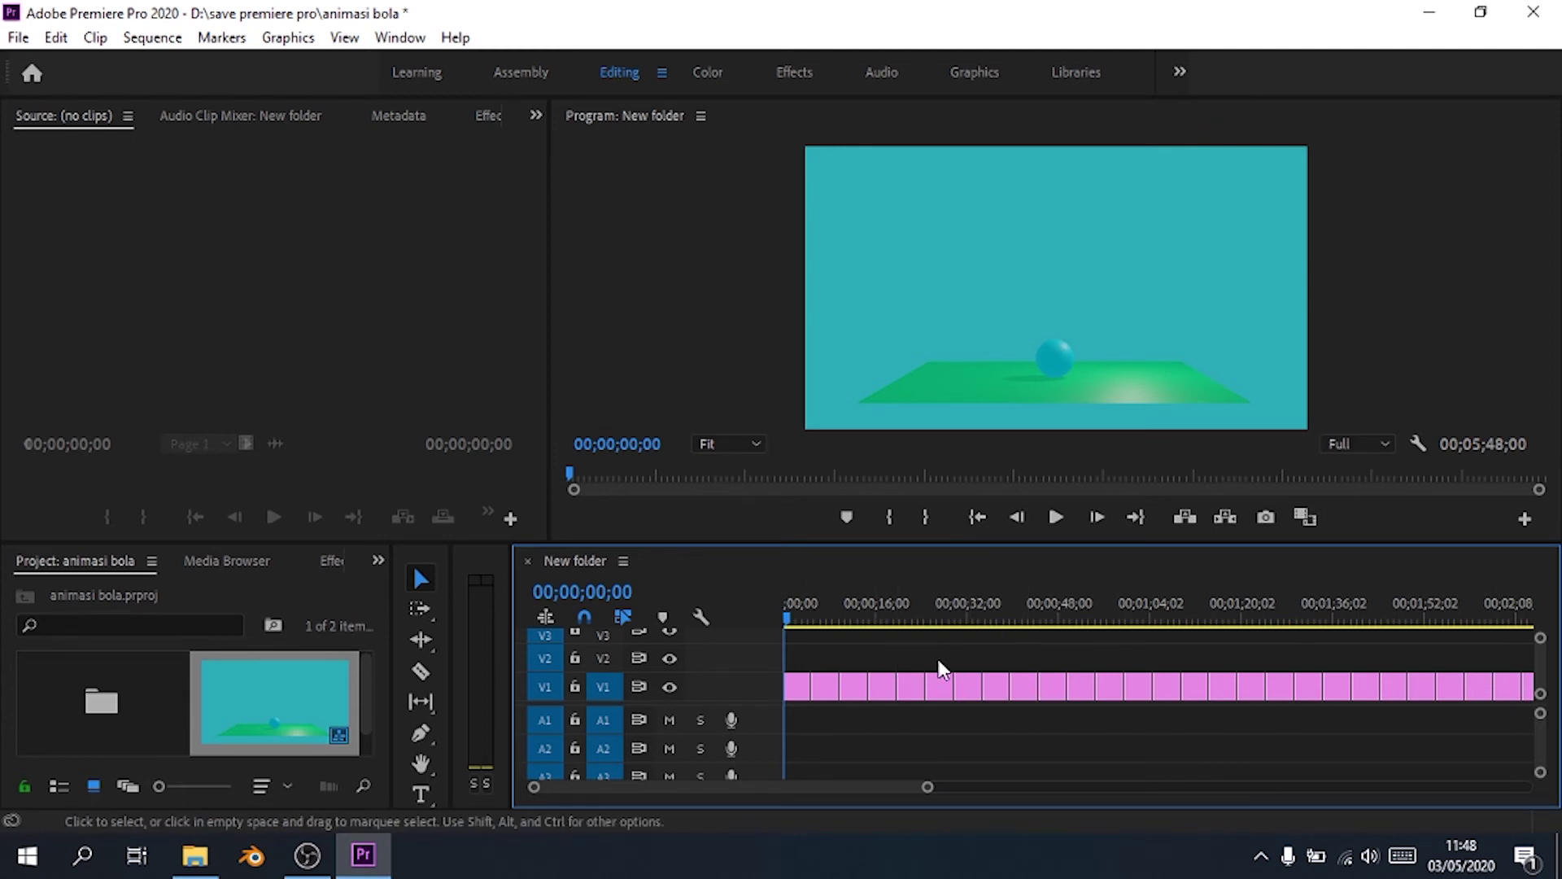
key("ctrl+a")
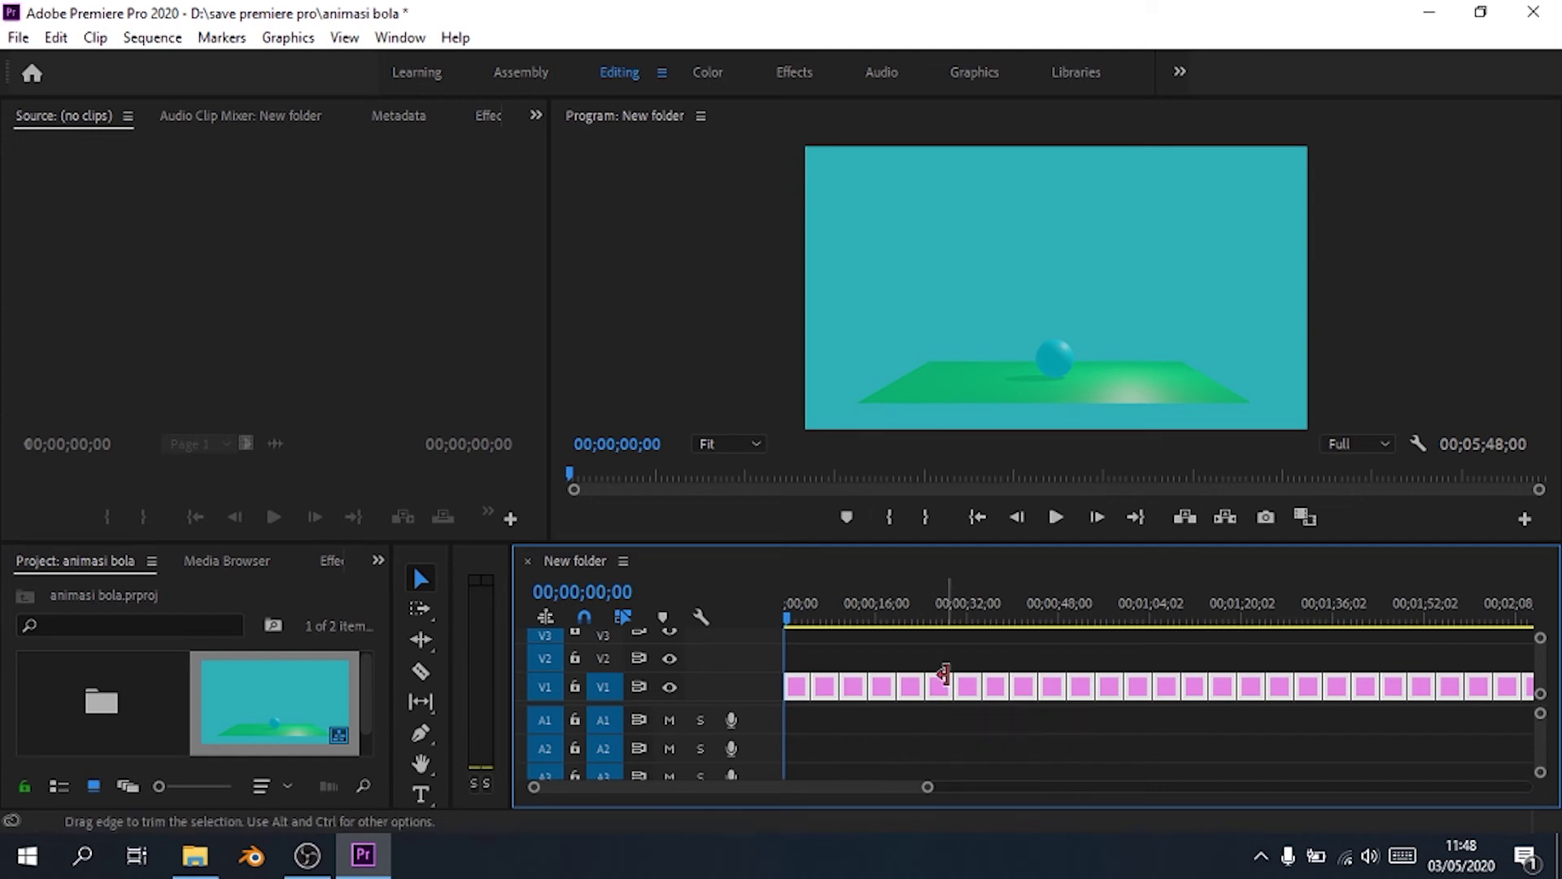
right_click(966, 696)
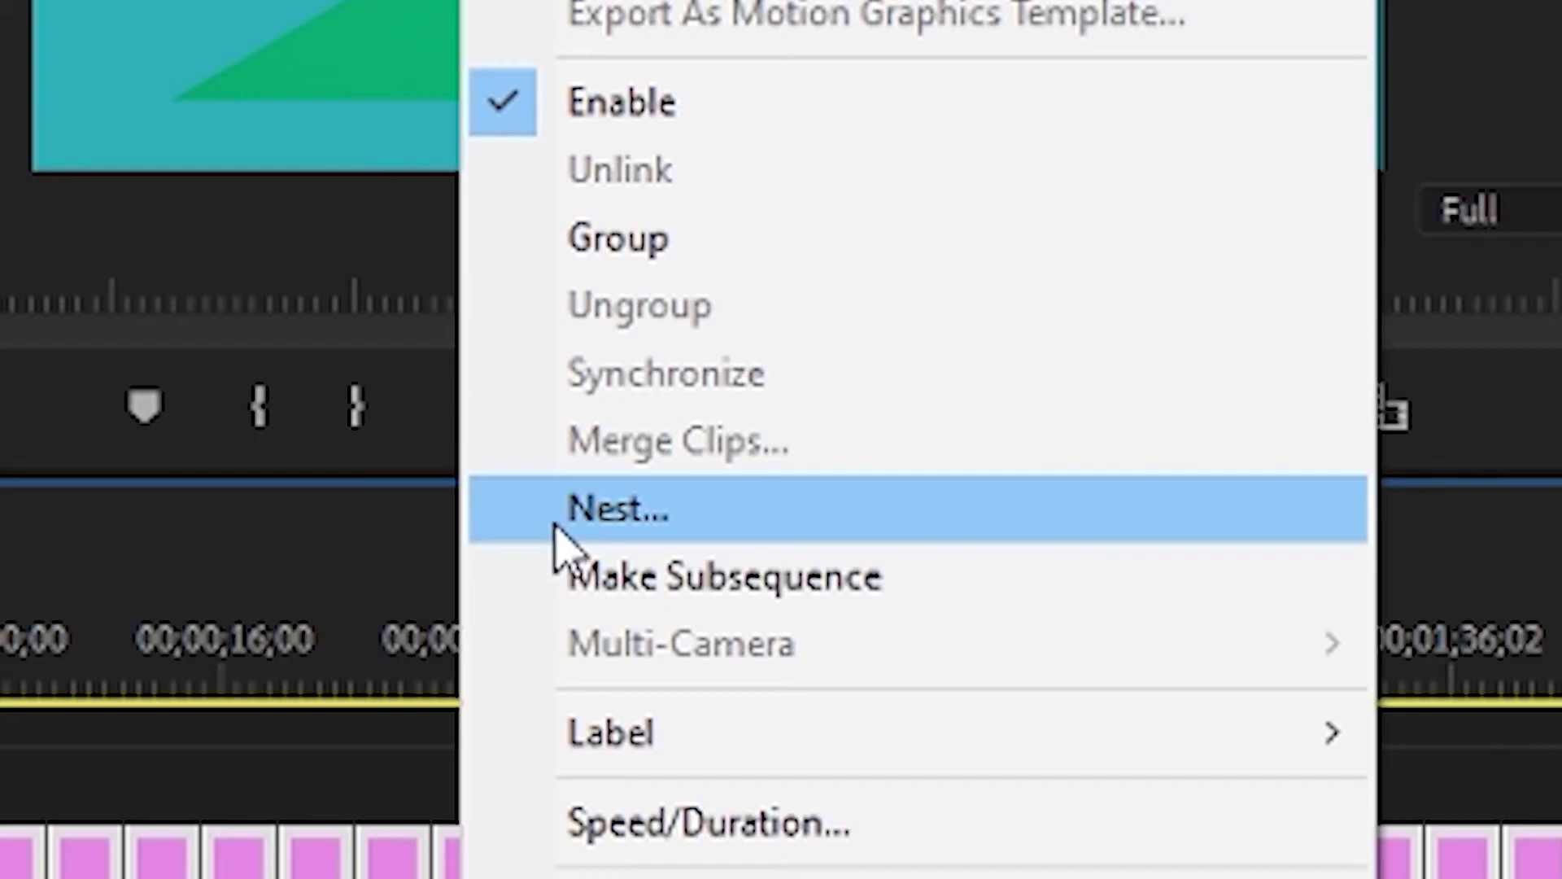
left_click(555, 512)
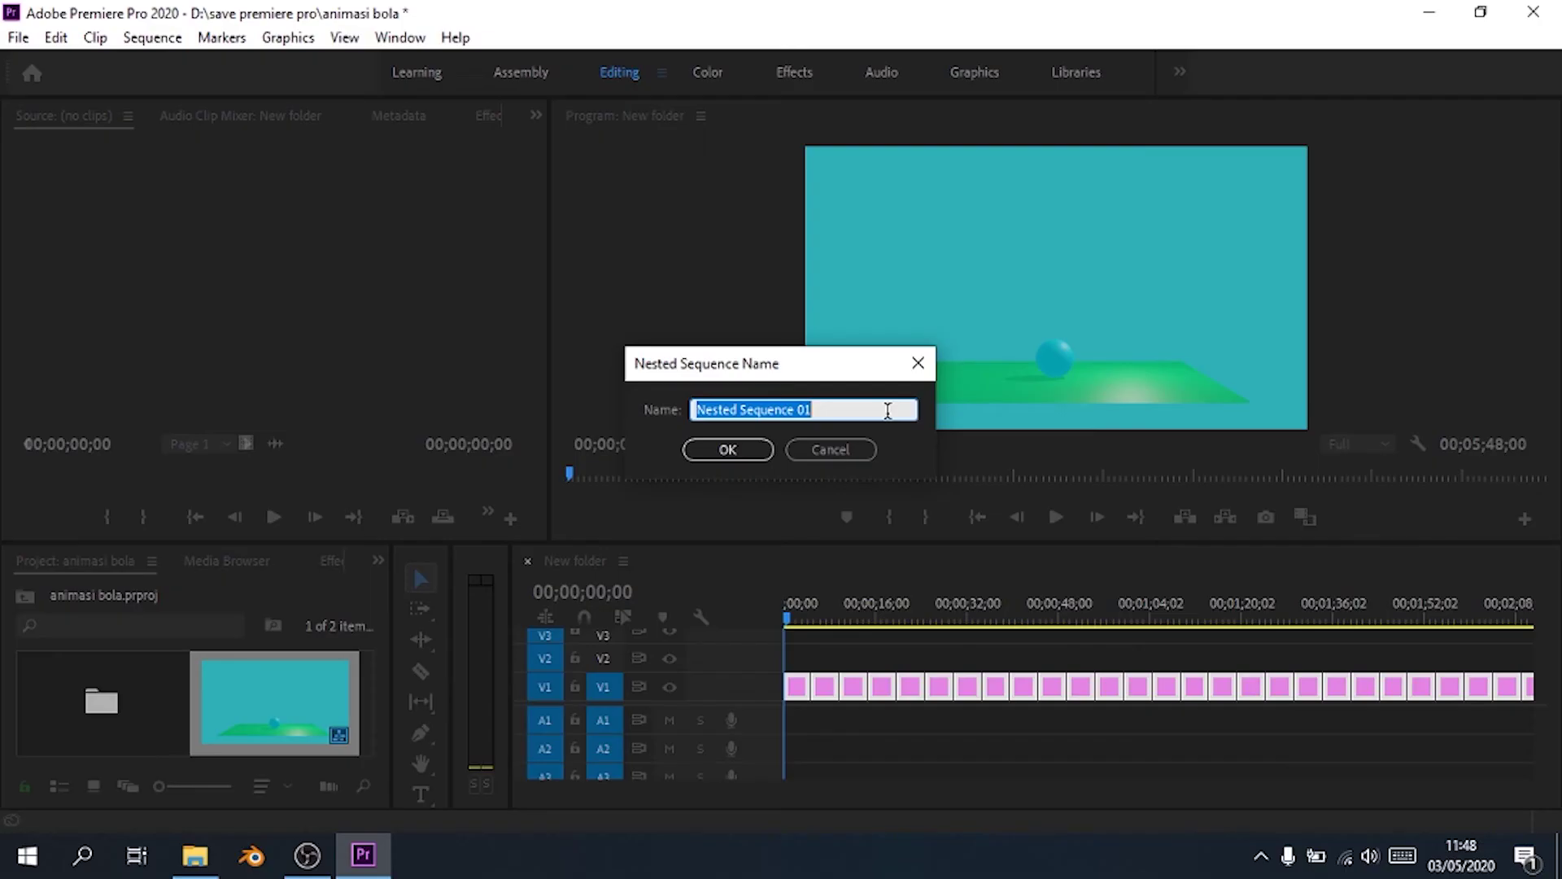
type("animasi")
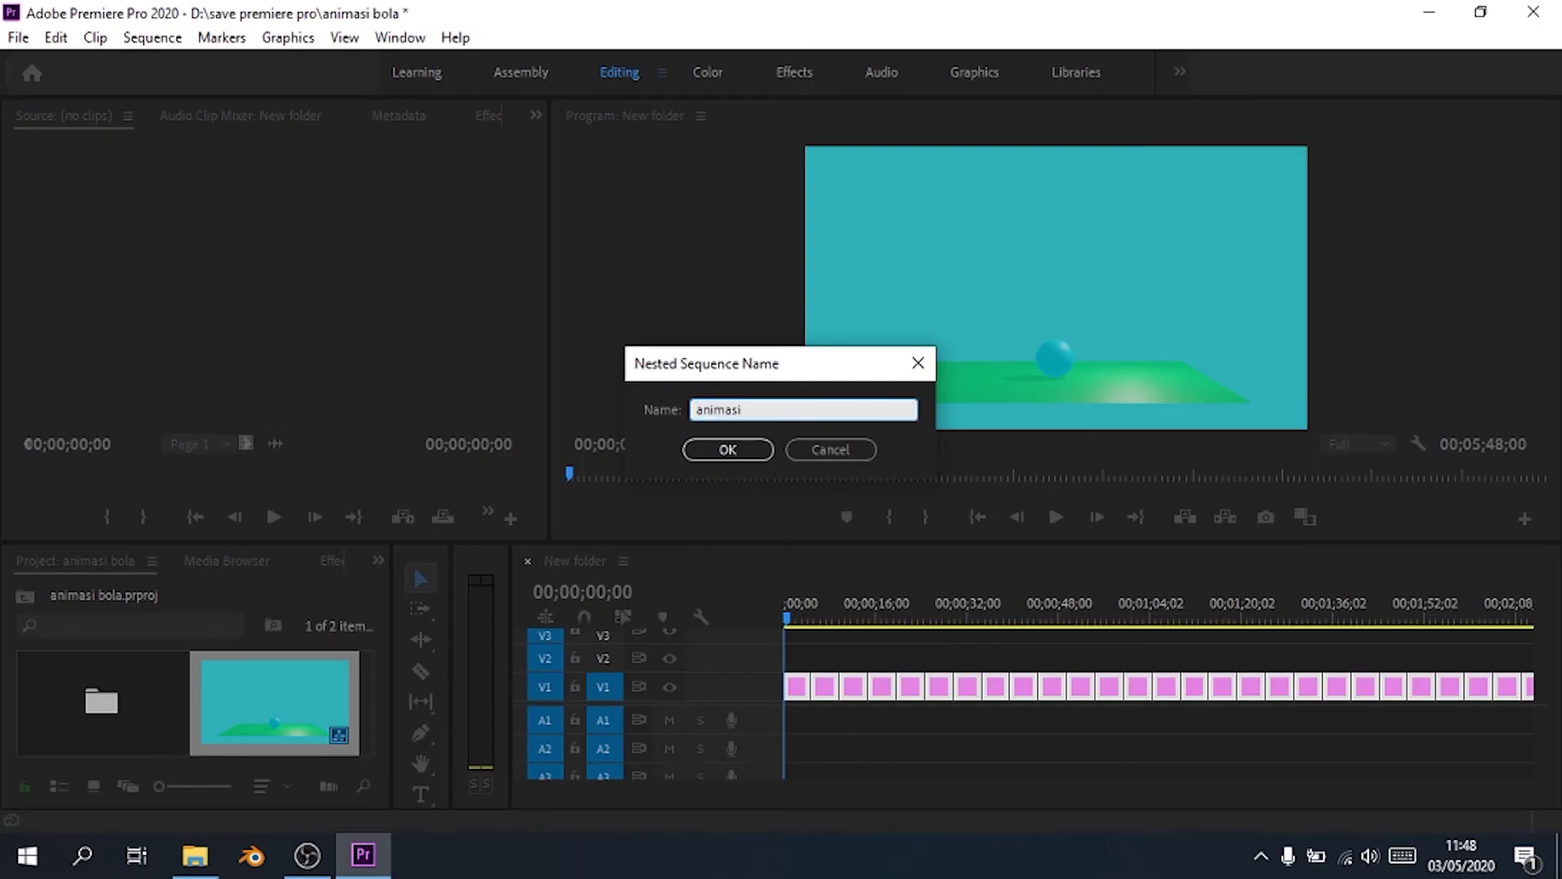
key("Return")
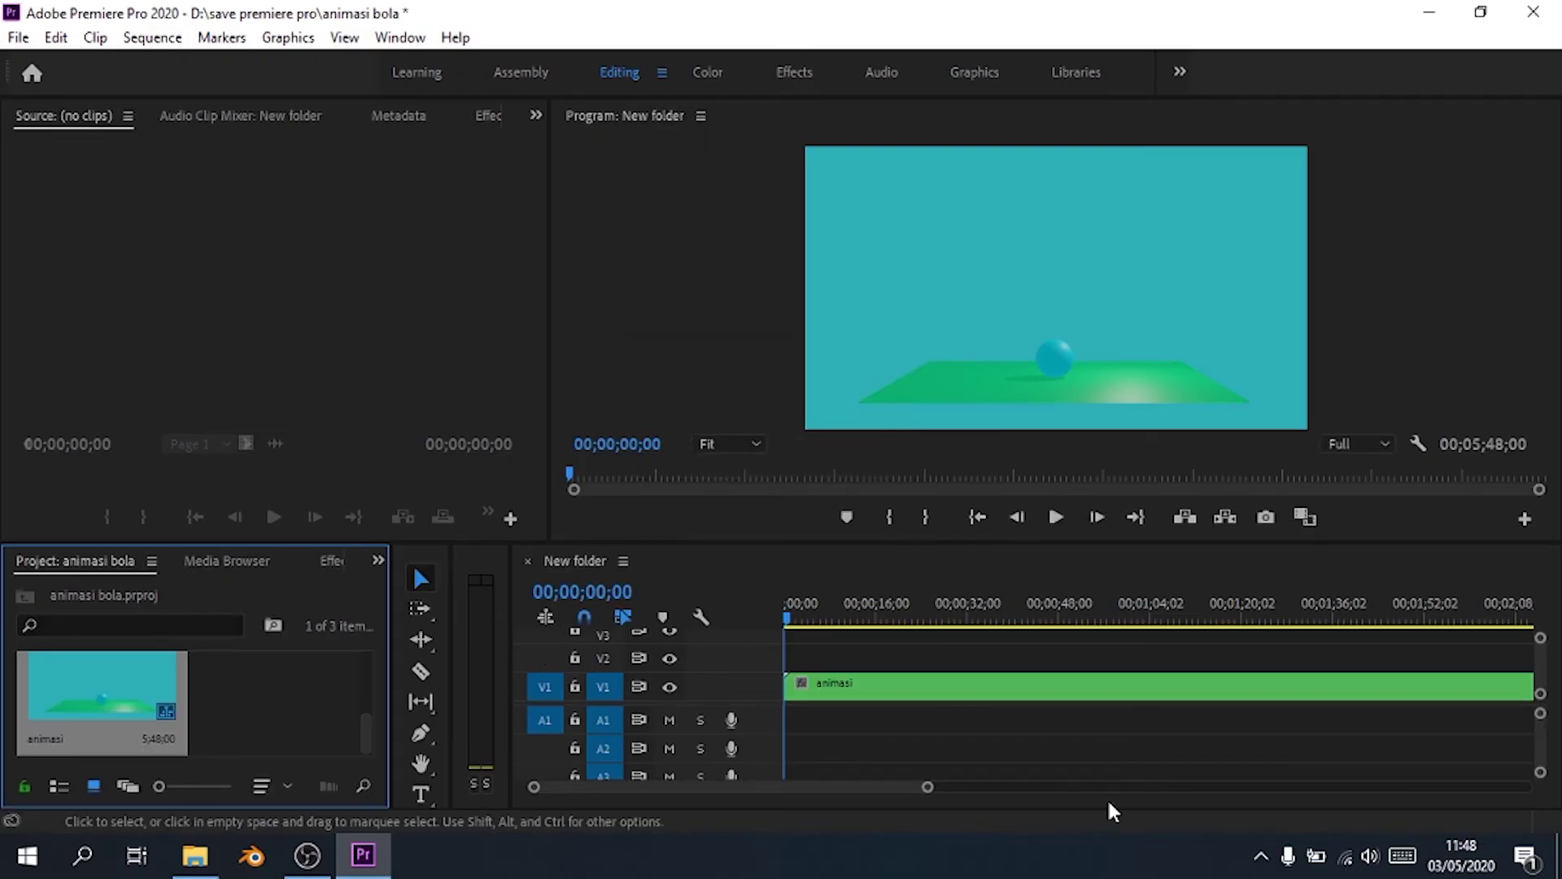
- Shorten the nested "animasi" clip by setting its duration to 2 seconds in the Clip Speed / Duration settings
left_click(1040, 692)
right_click(1041, 696)
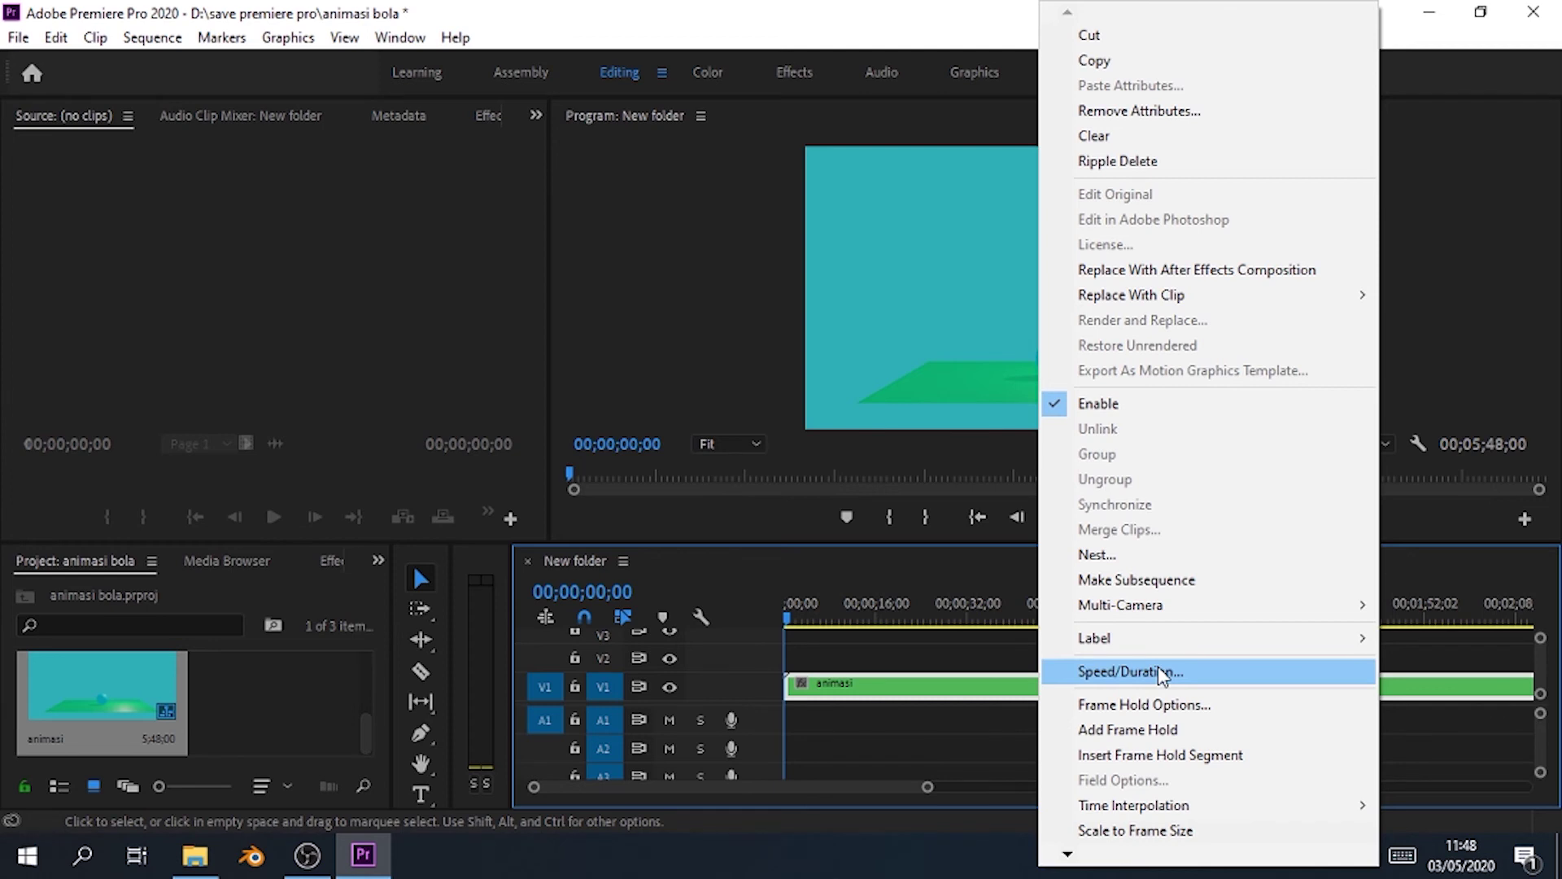
left_click(976, 694)
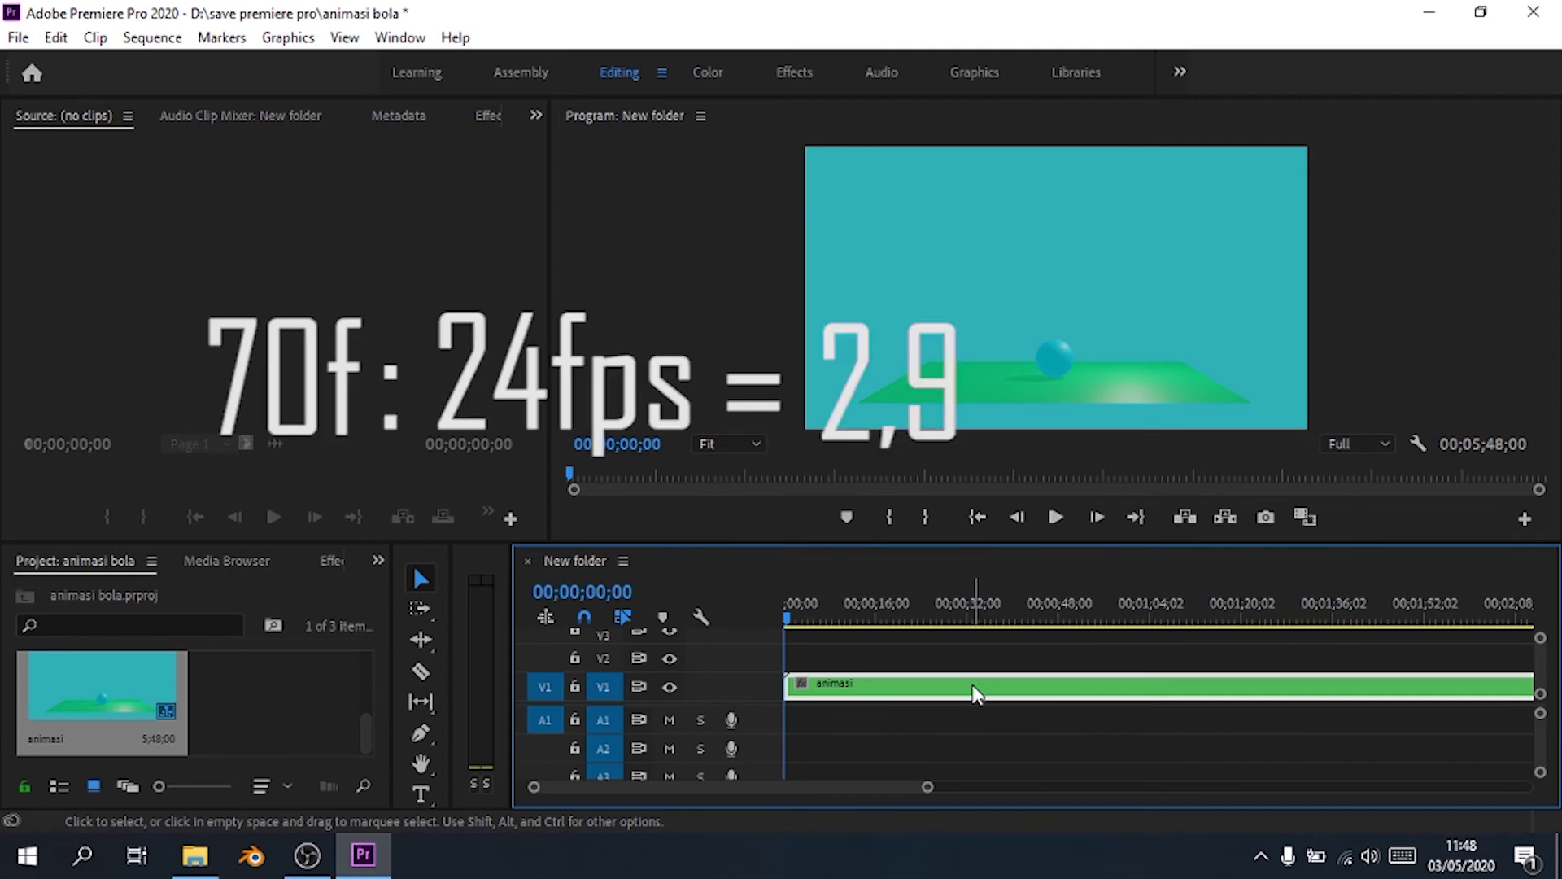
right_click(977, 693)
left_click(1037, 675)
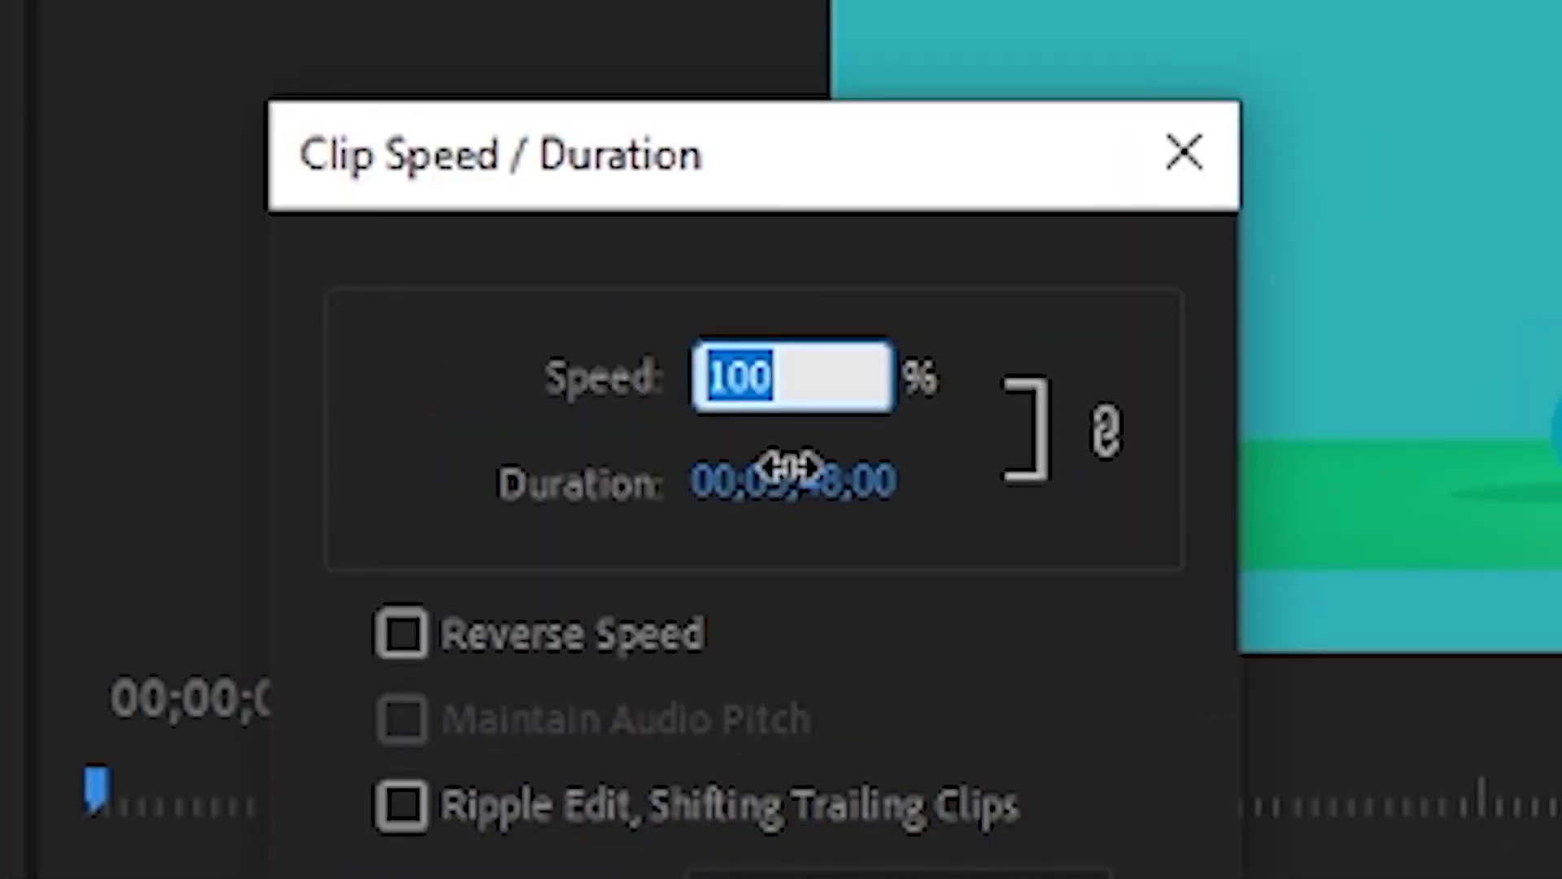
left_click(305, 10)
left_click(295, 14)
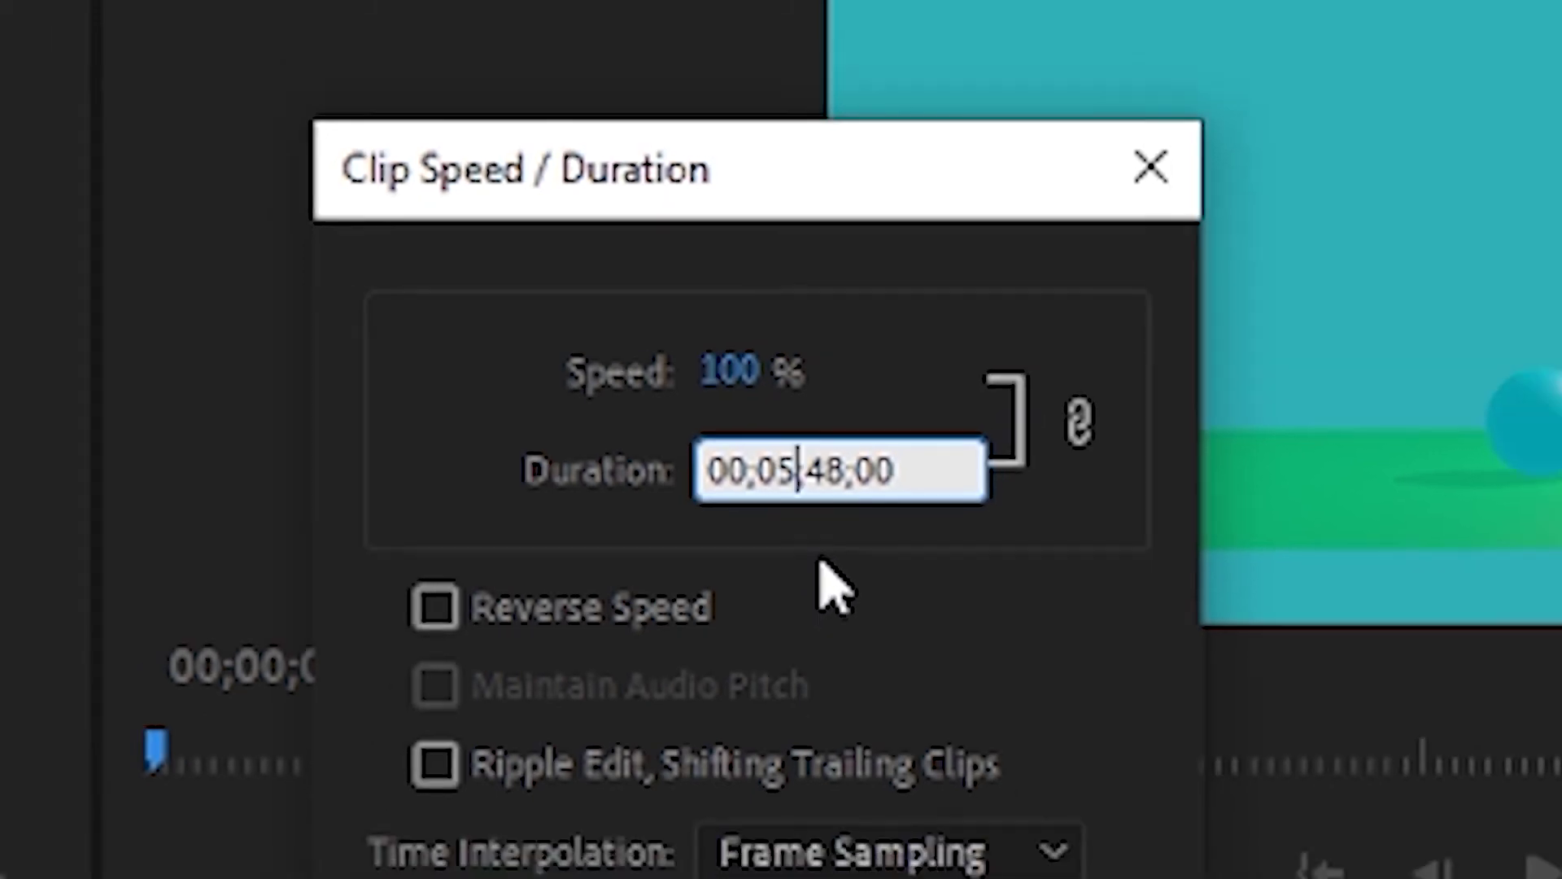
key("BackSpace")
type("0")
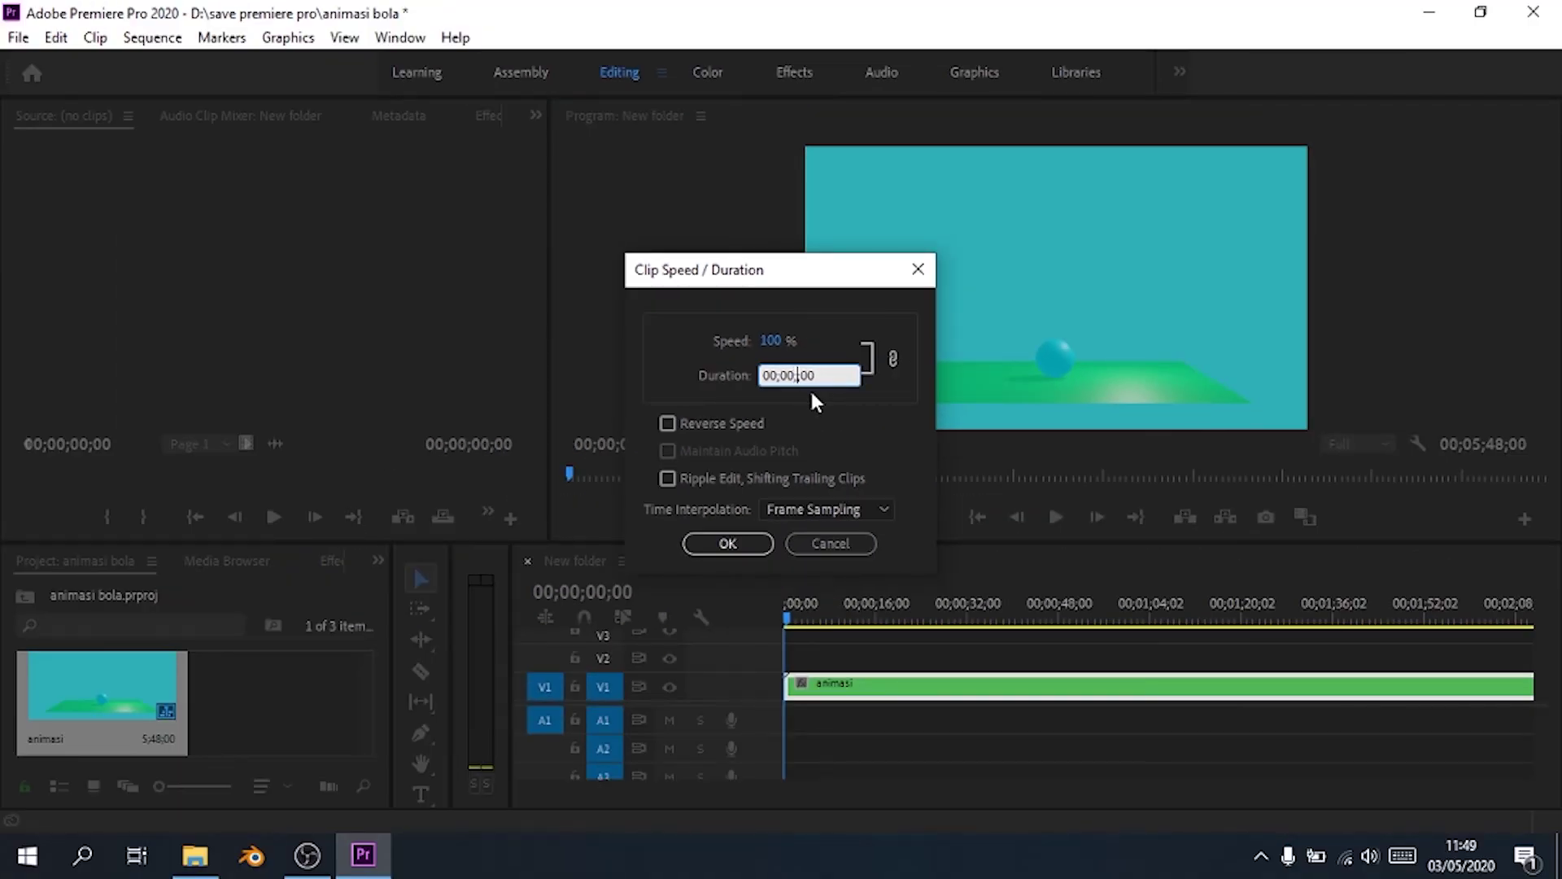
key("BackSpace")
key("BackSpace")
type("02")
key("Return")
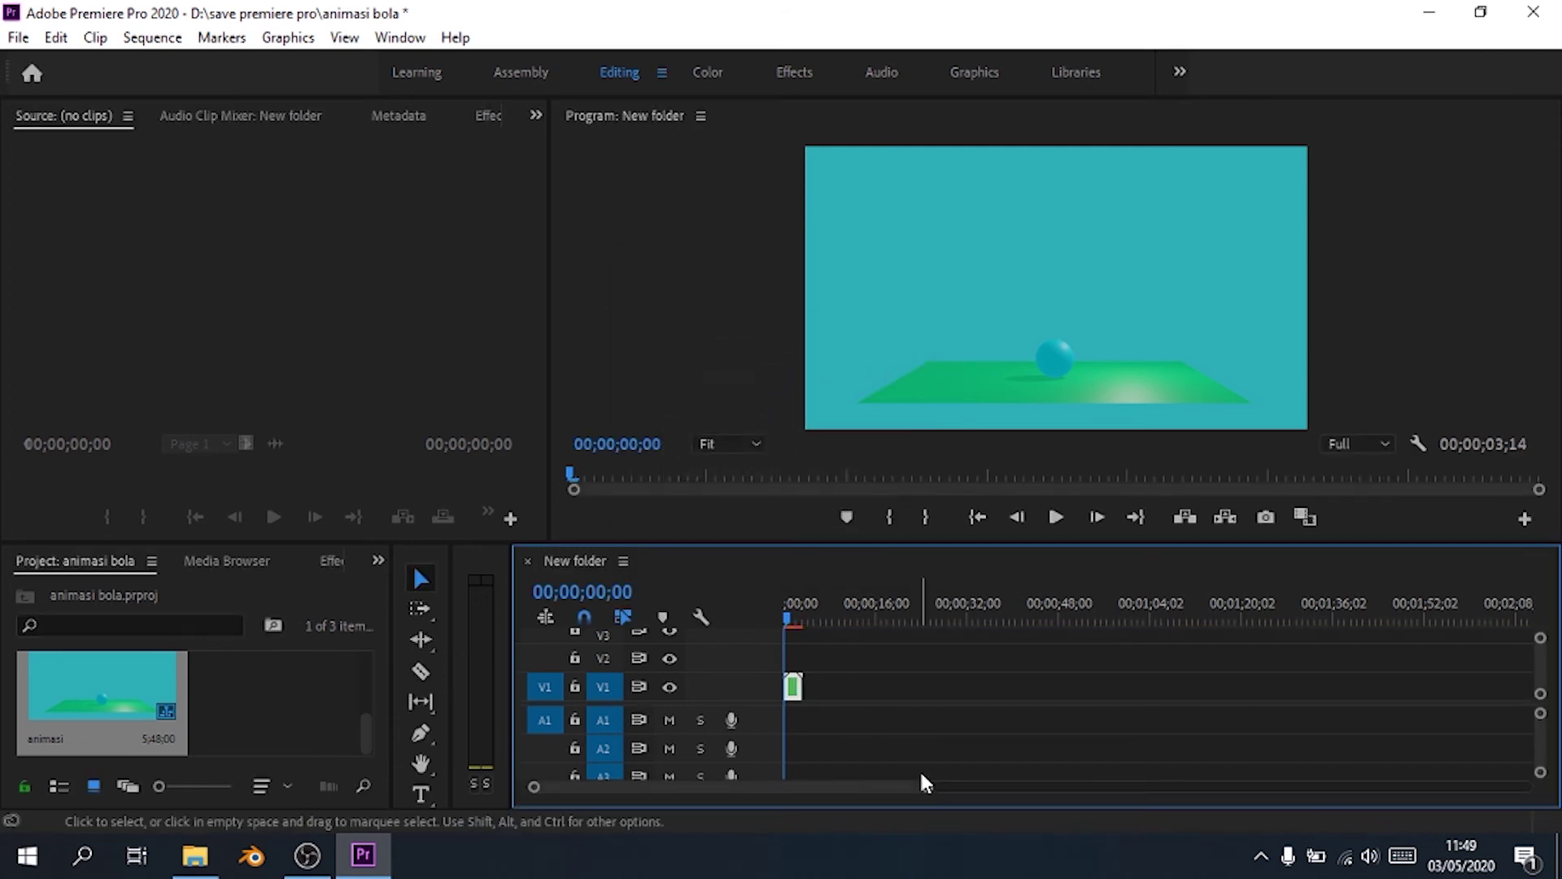
- Check the speed and duration of the shortened "animasi" clip on V1
scroll(928, 789, "up", 3)
right_click(820, 690)
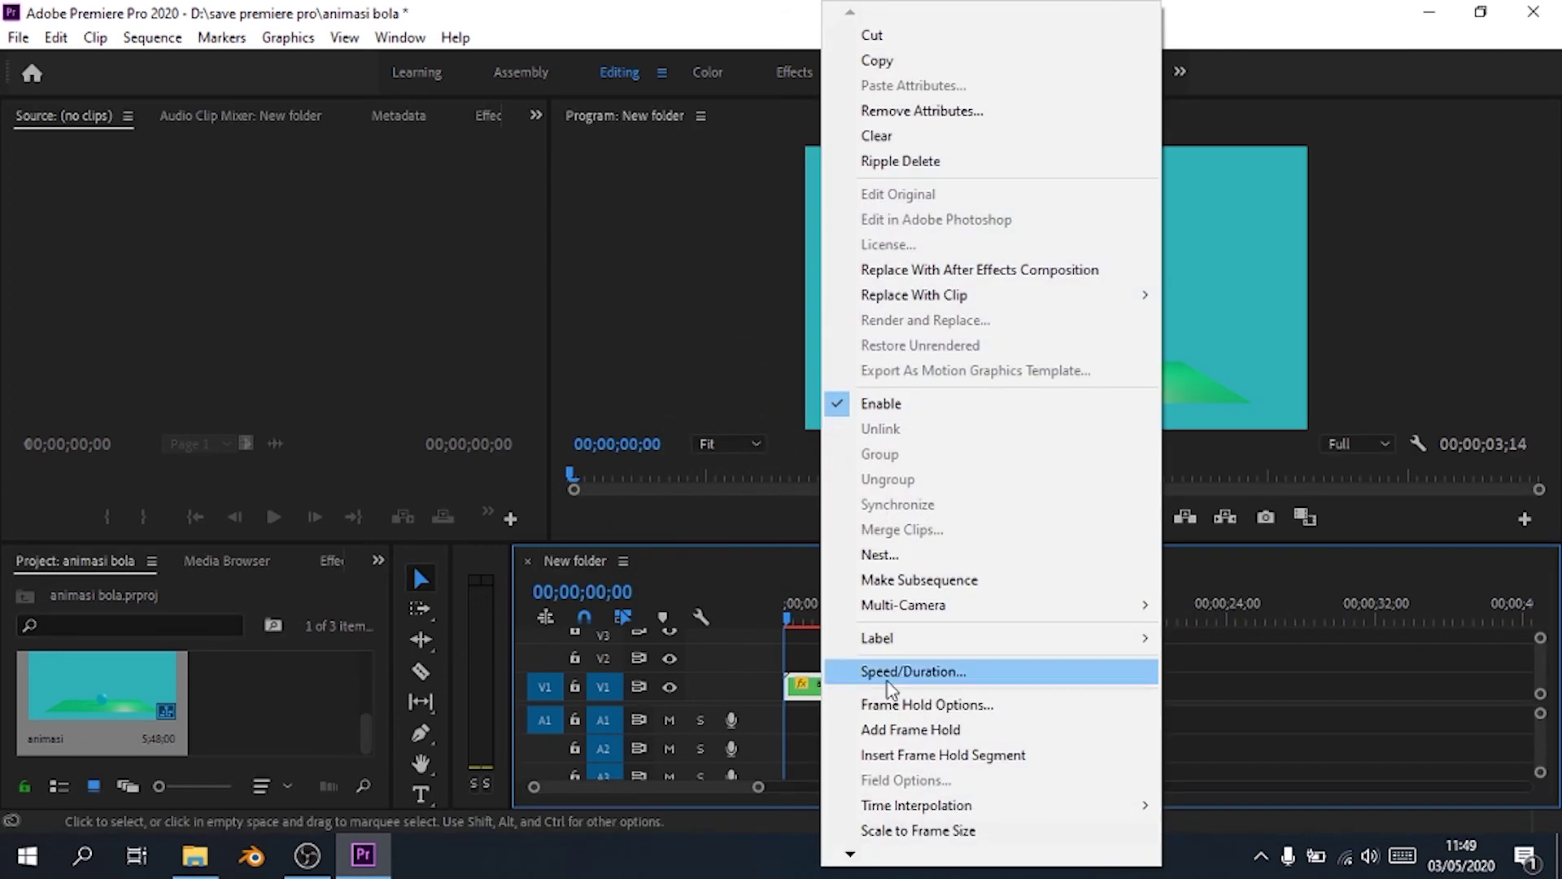
left_click(893, 672)
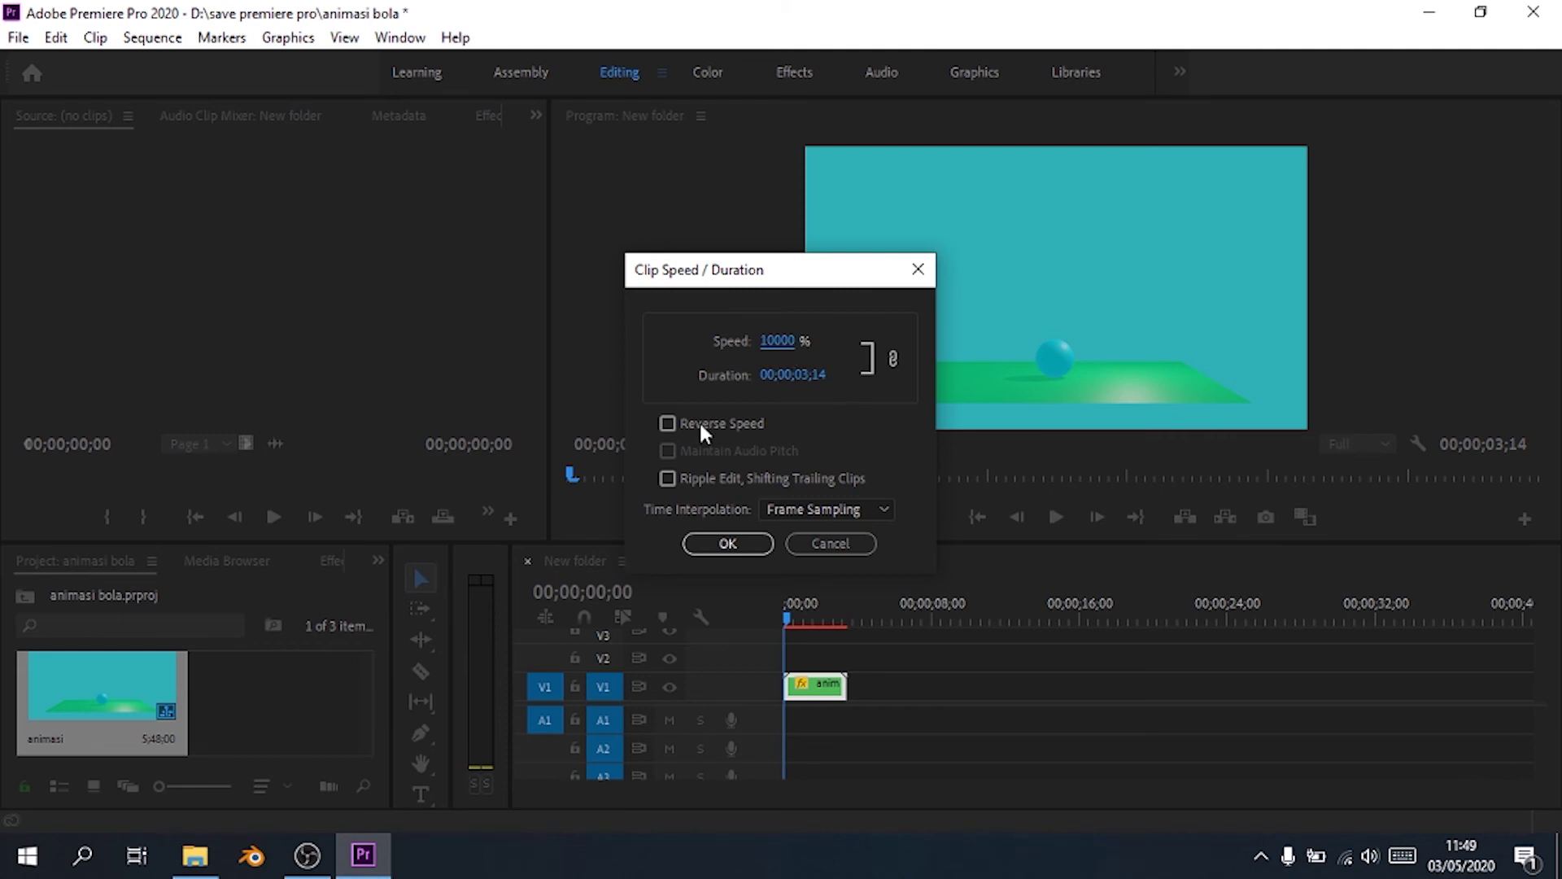
left_click(732, 542)
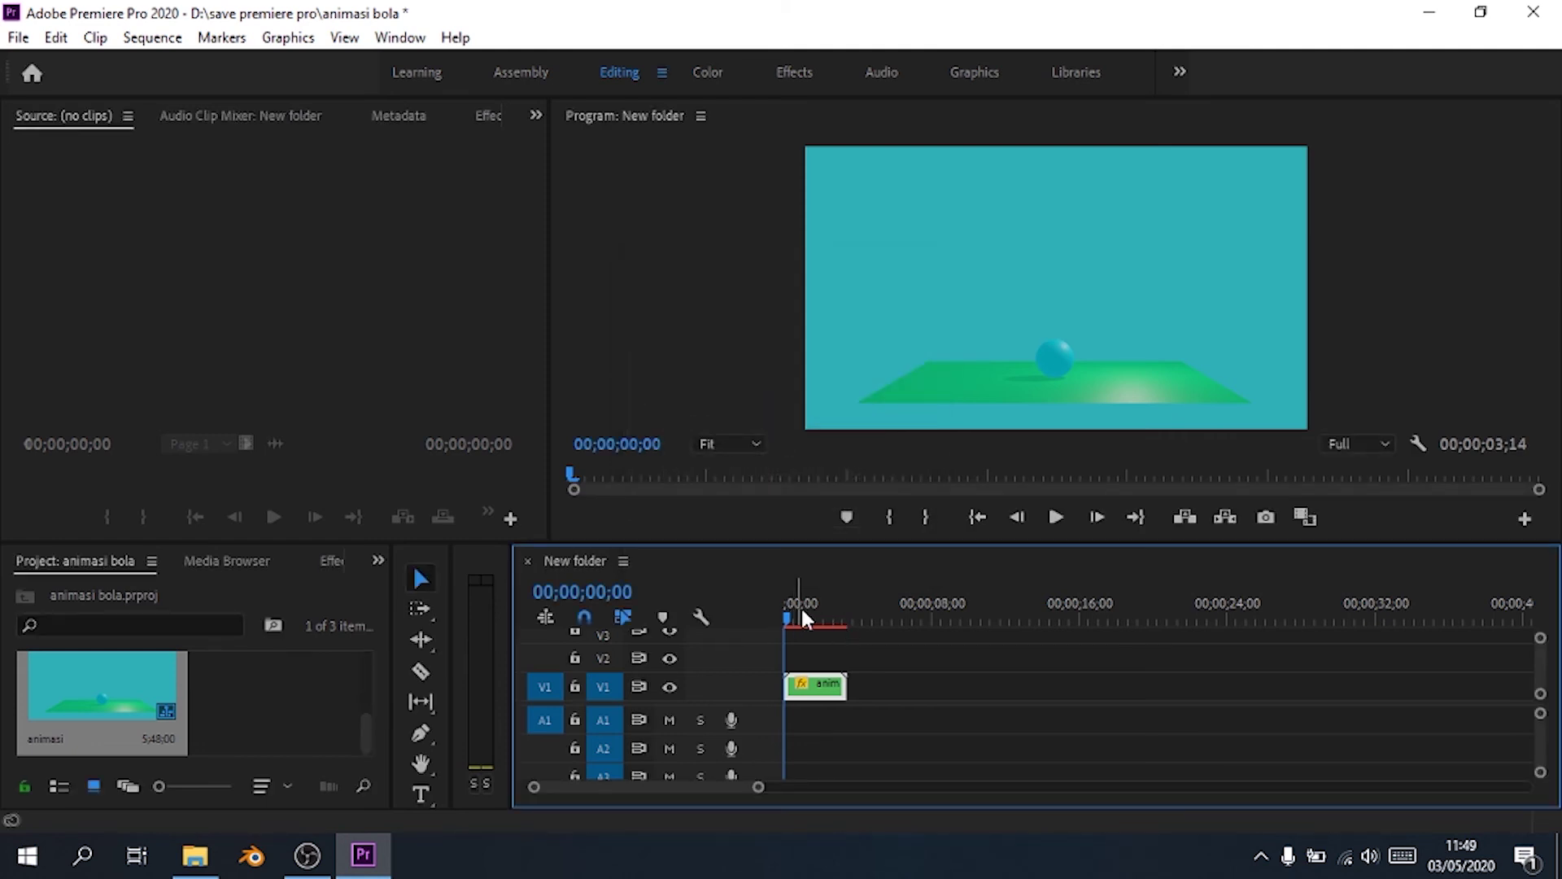
left_click_drag(802, 613, 779, 628)
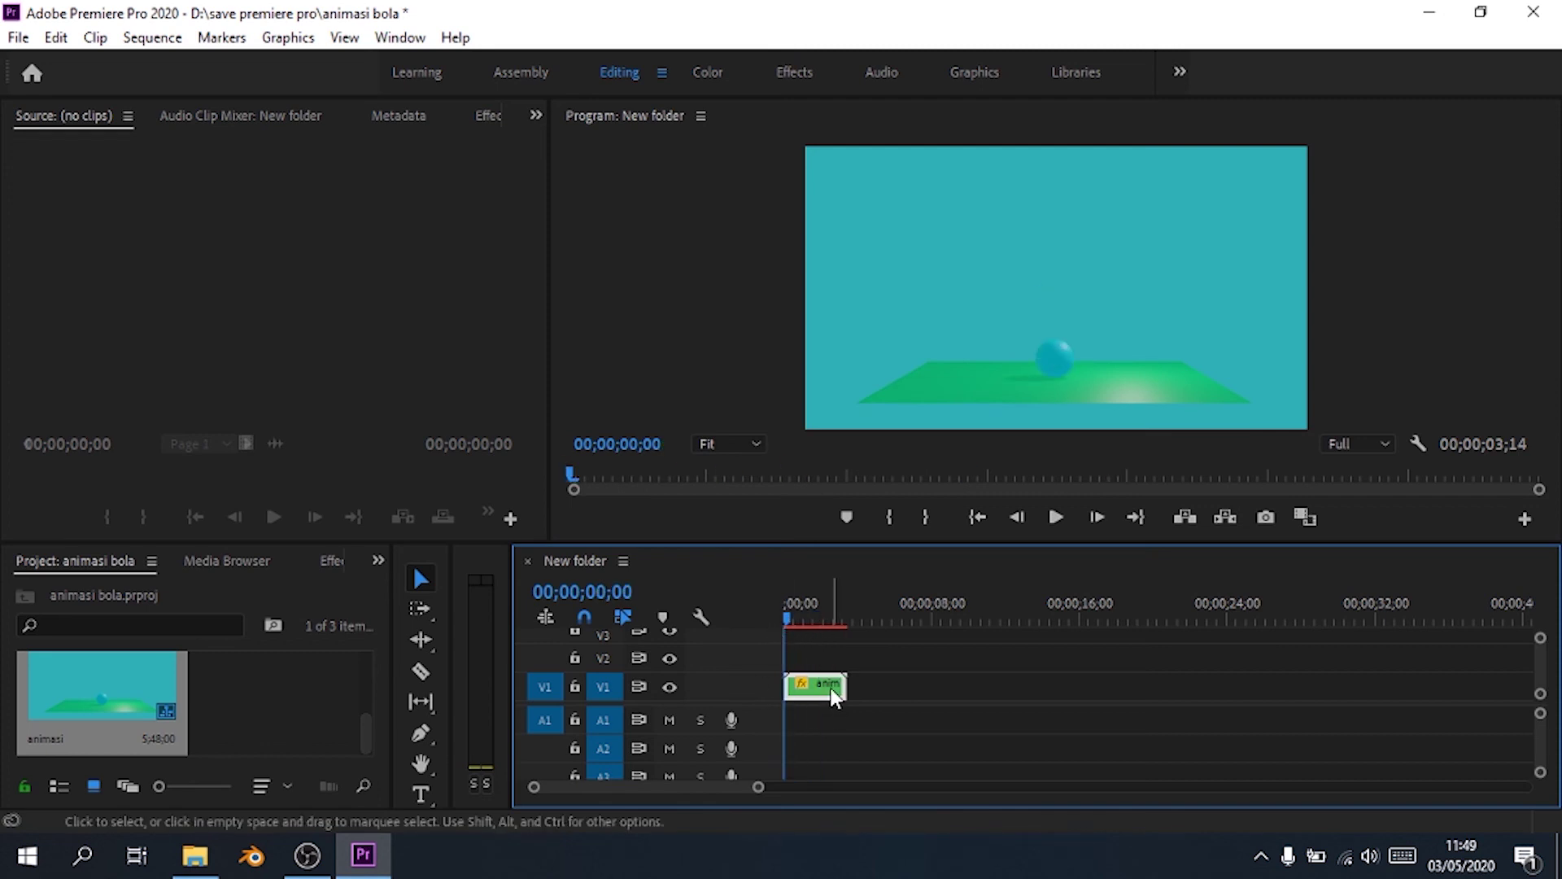
mouse_move(835, 696)
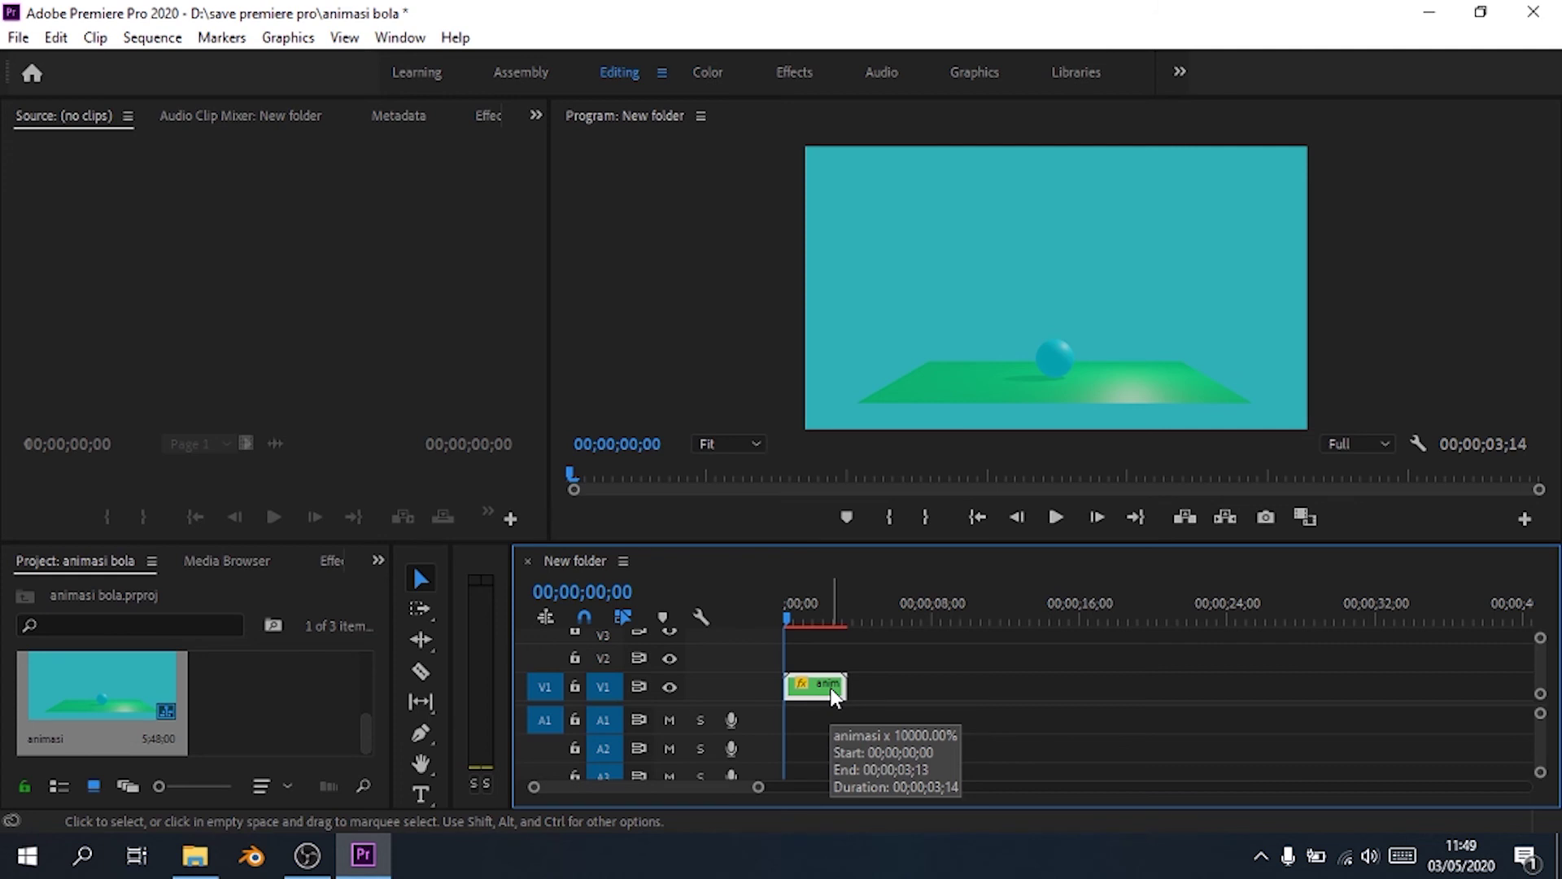
- Play the sequence to the end of the "animasi" clip, mark the out point there, and return the playhead to the start
left_click_drag(827, 618, 843, 620)
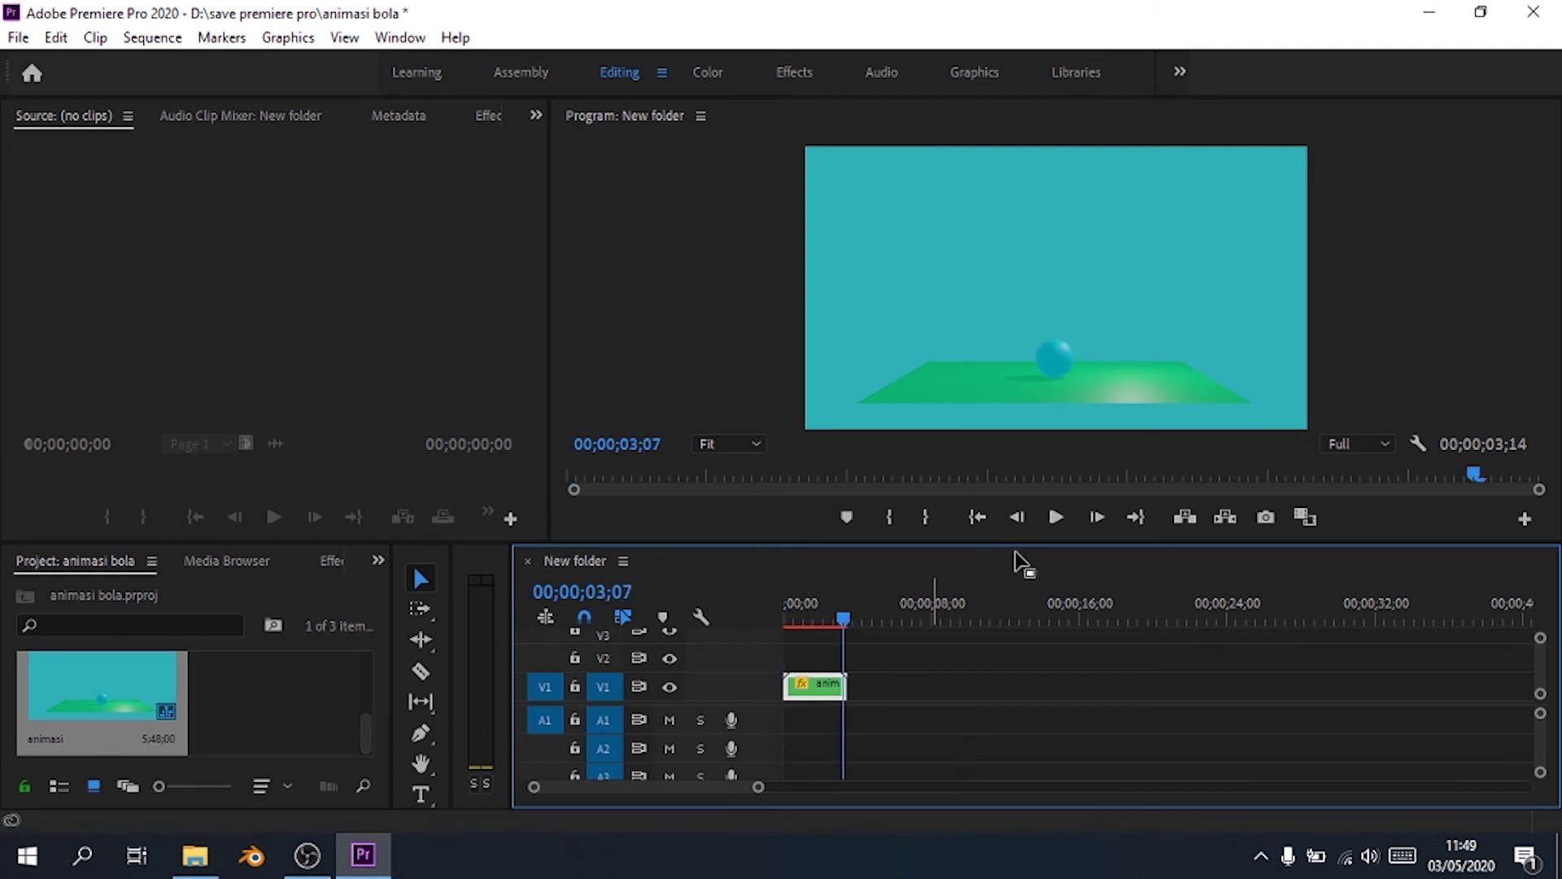
left_click(1055, 517)
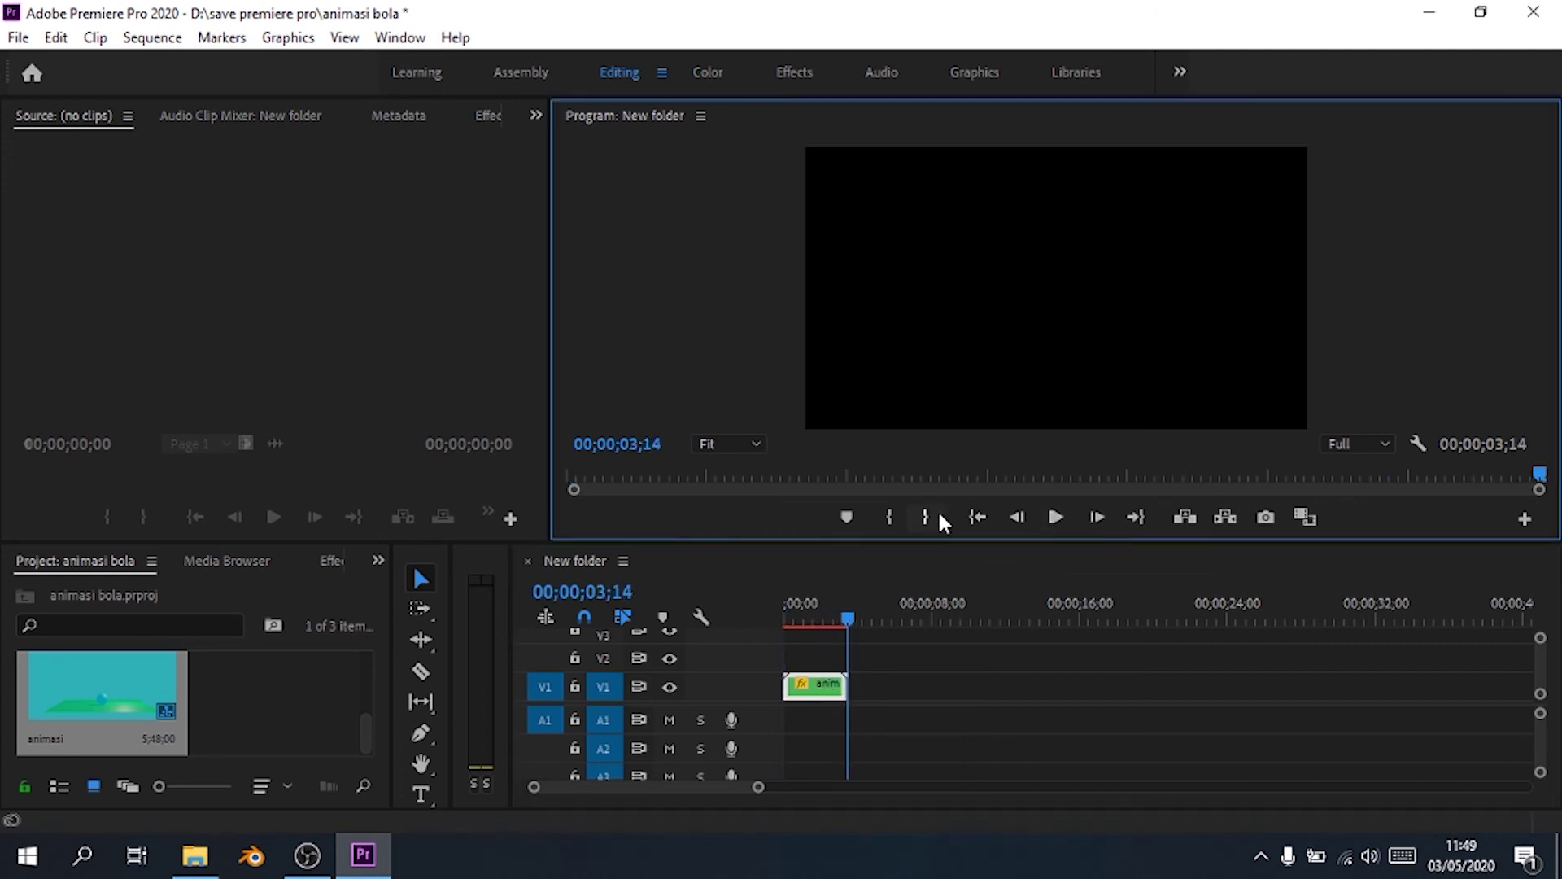
left_click(930, 515)
left_click_drag(819, 619, 739, 614)
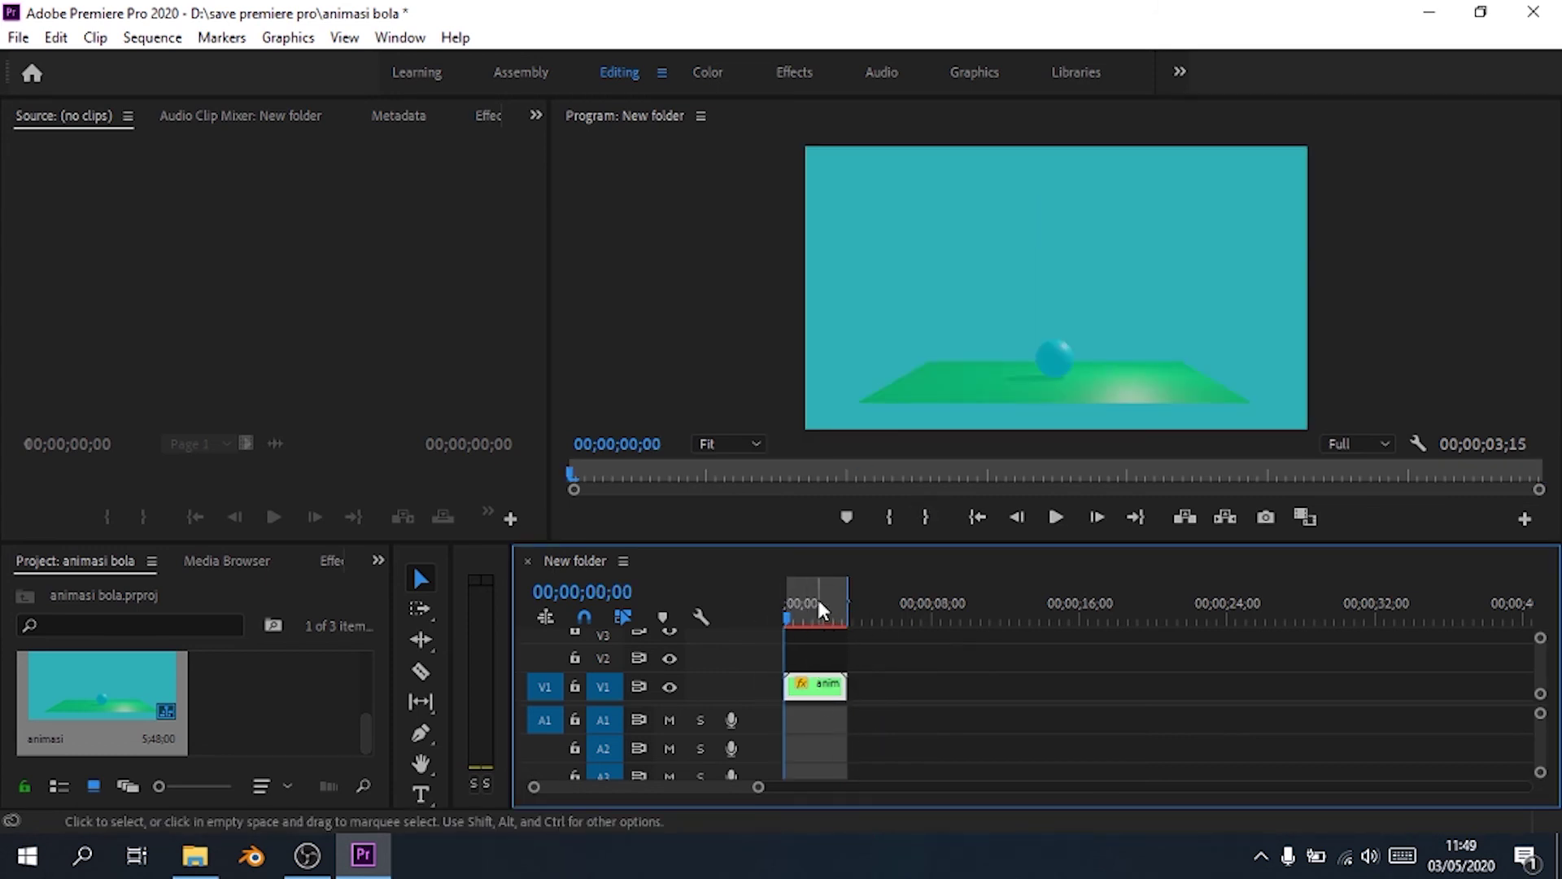
- Start a media export of the sequence with the H.264 format and the Match Source - High bitrate preset
left_click(18, 38)
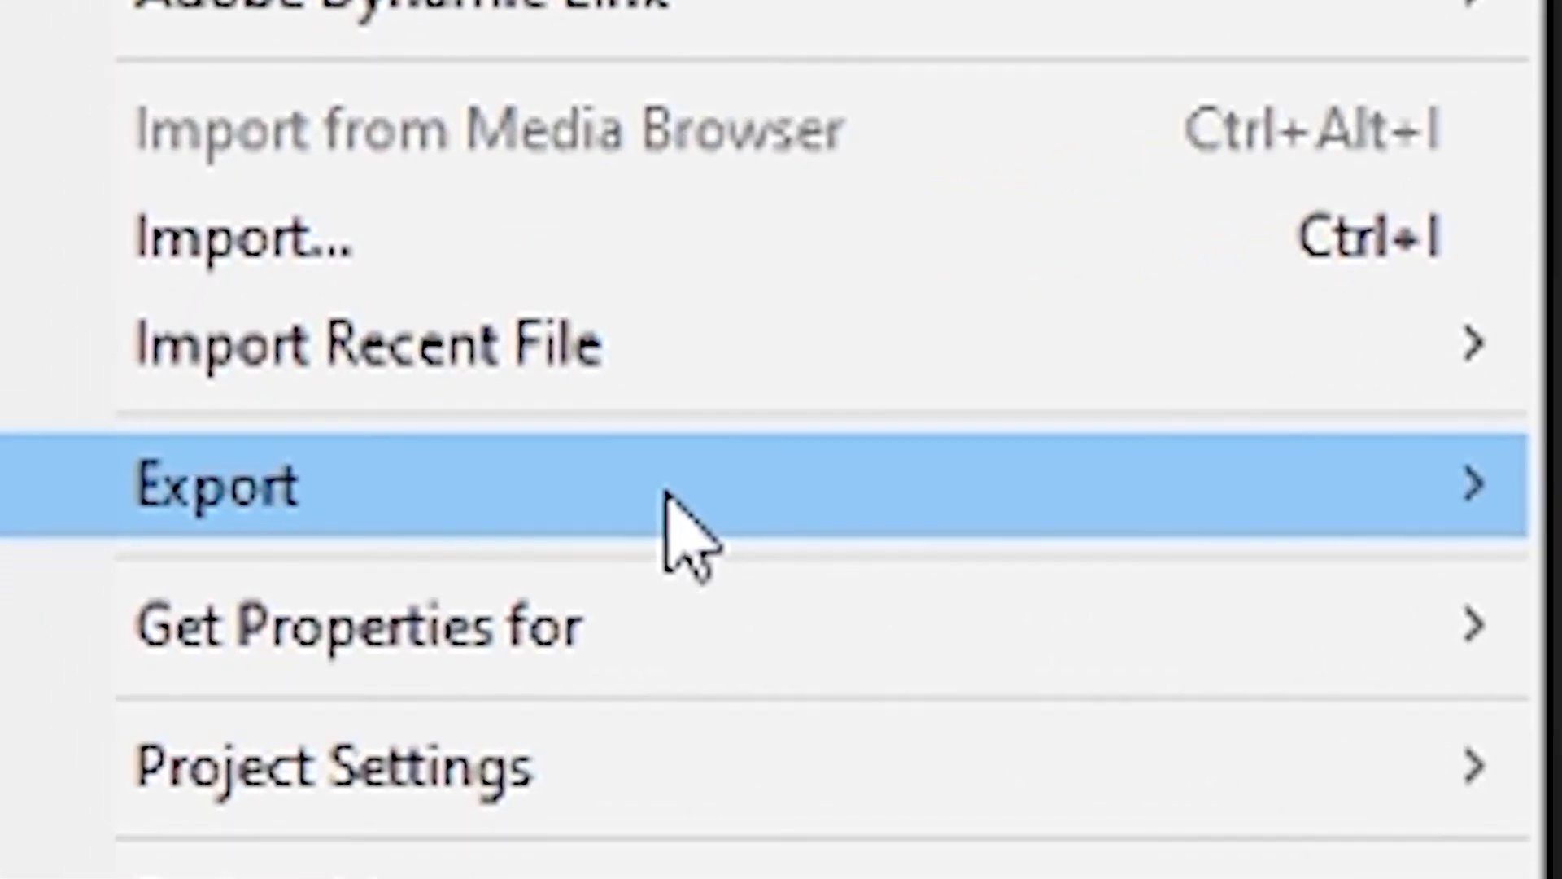
mouse_move(163, 704)
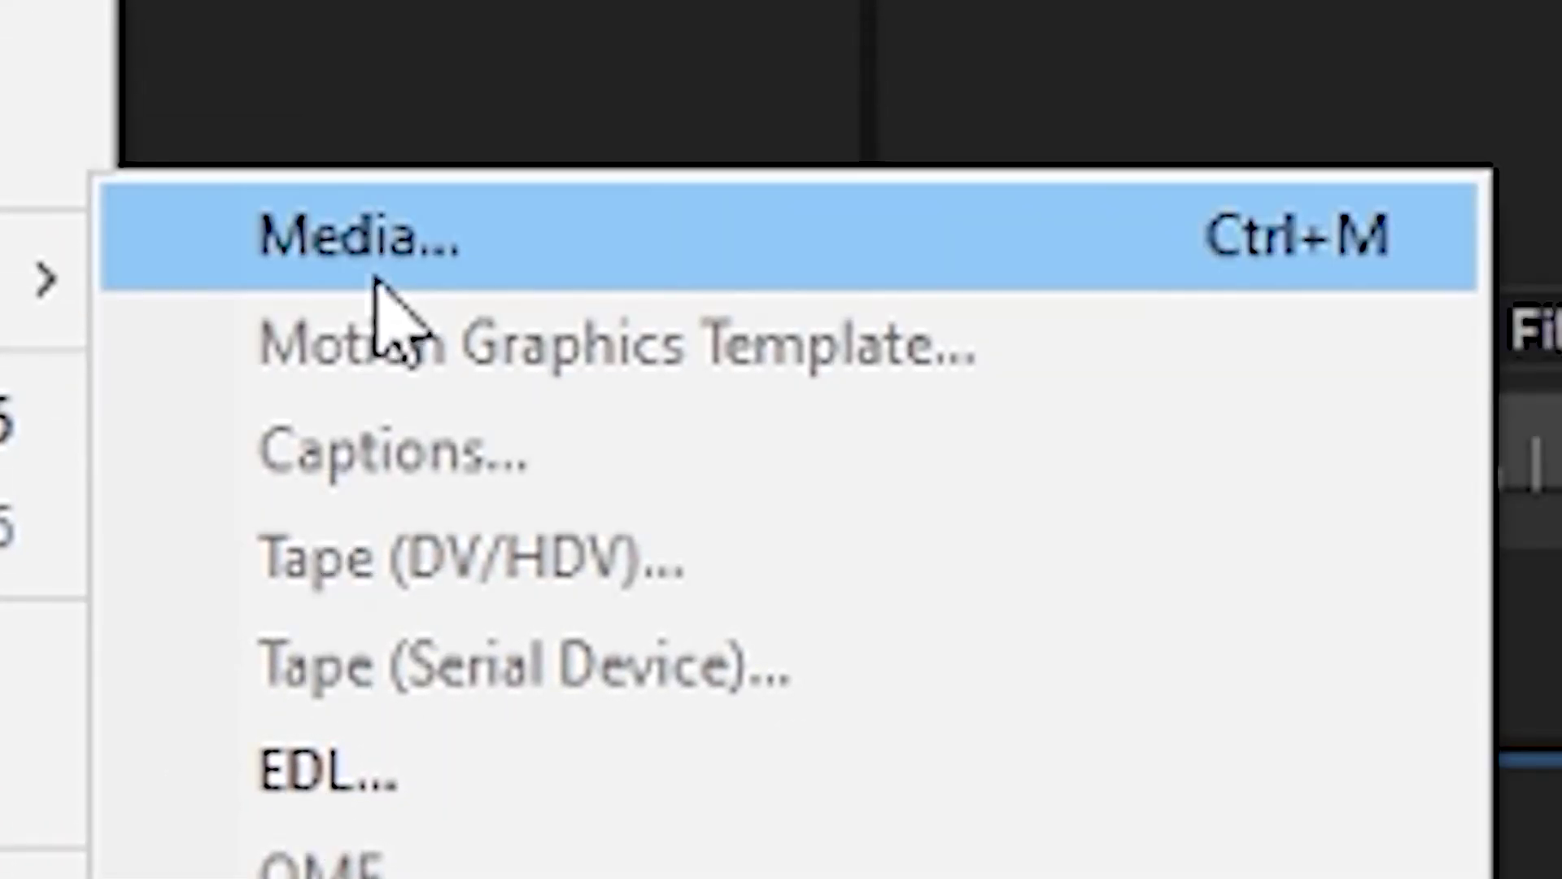
left_click(635, 79)
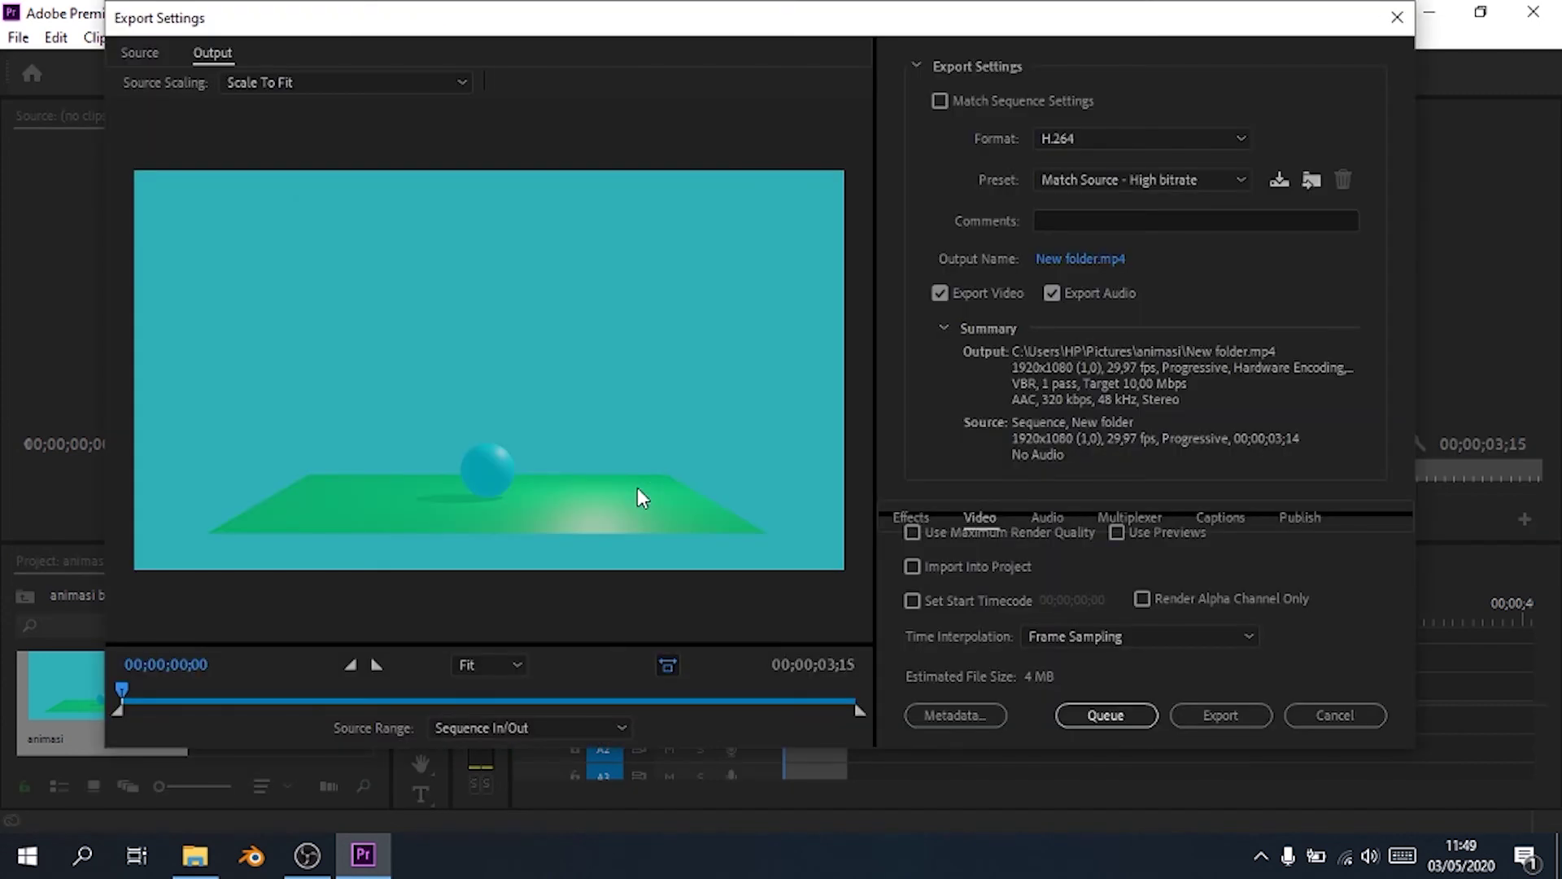
left_click(1167, 137)
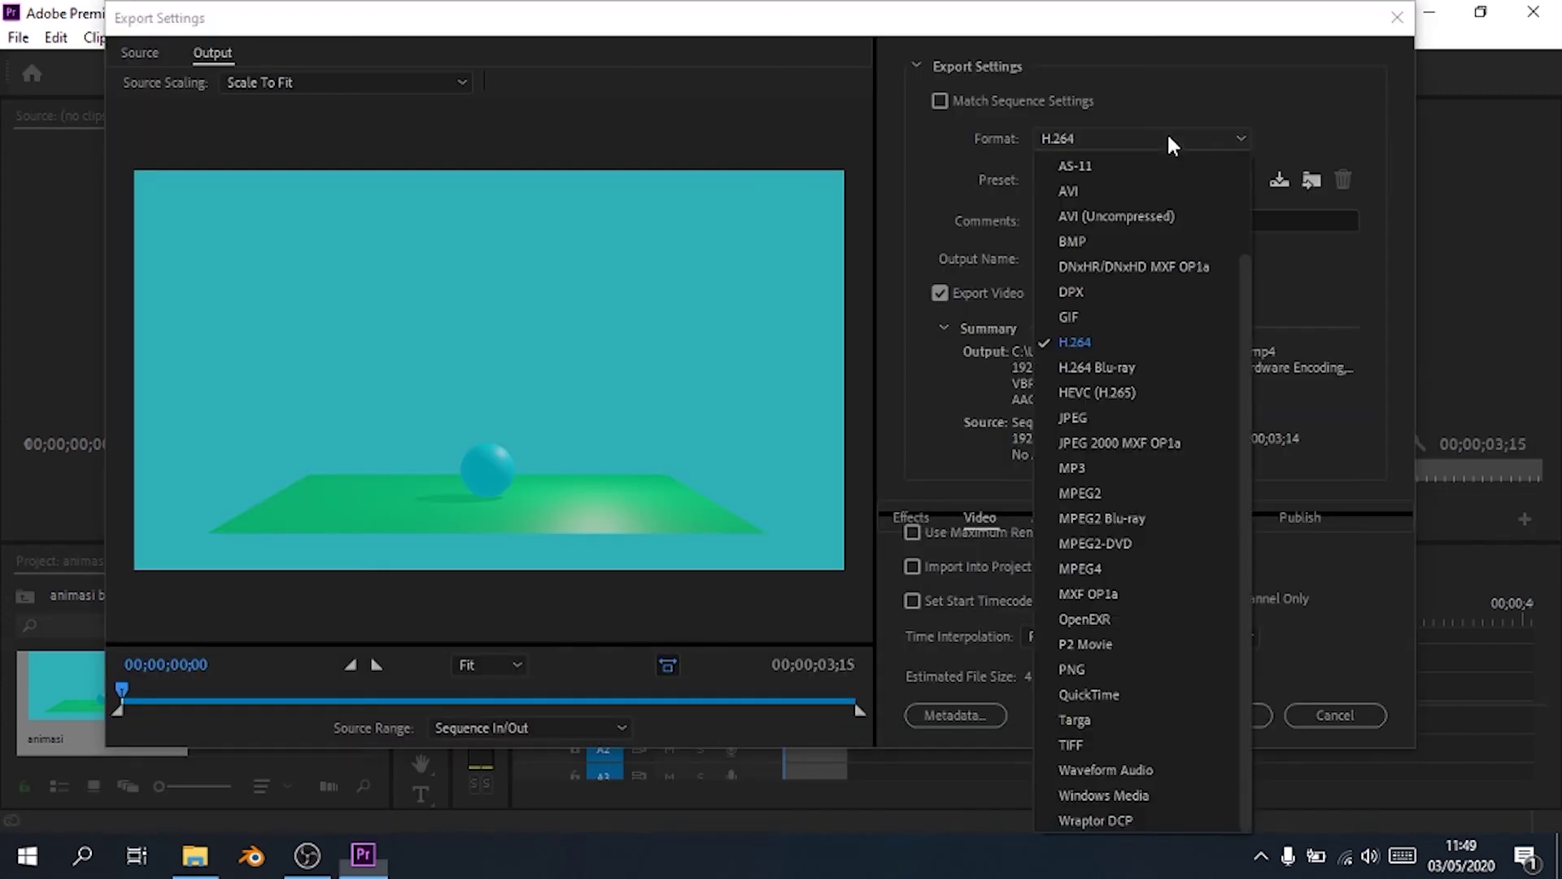
left_click(1116, 344)
left_click(1165, 173)
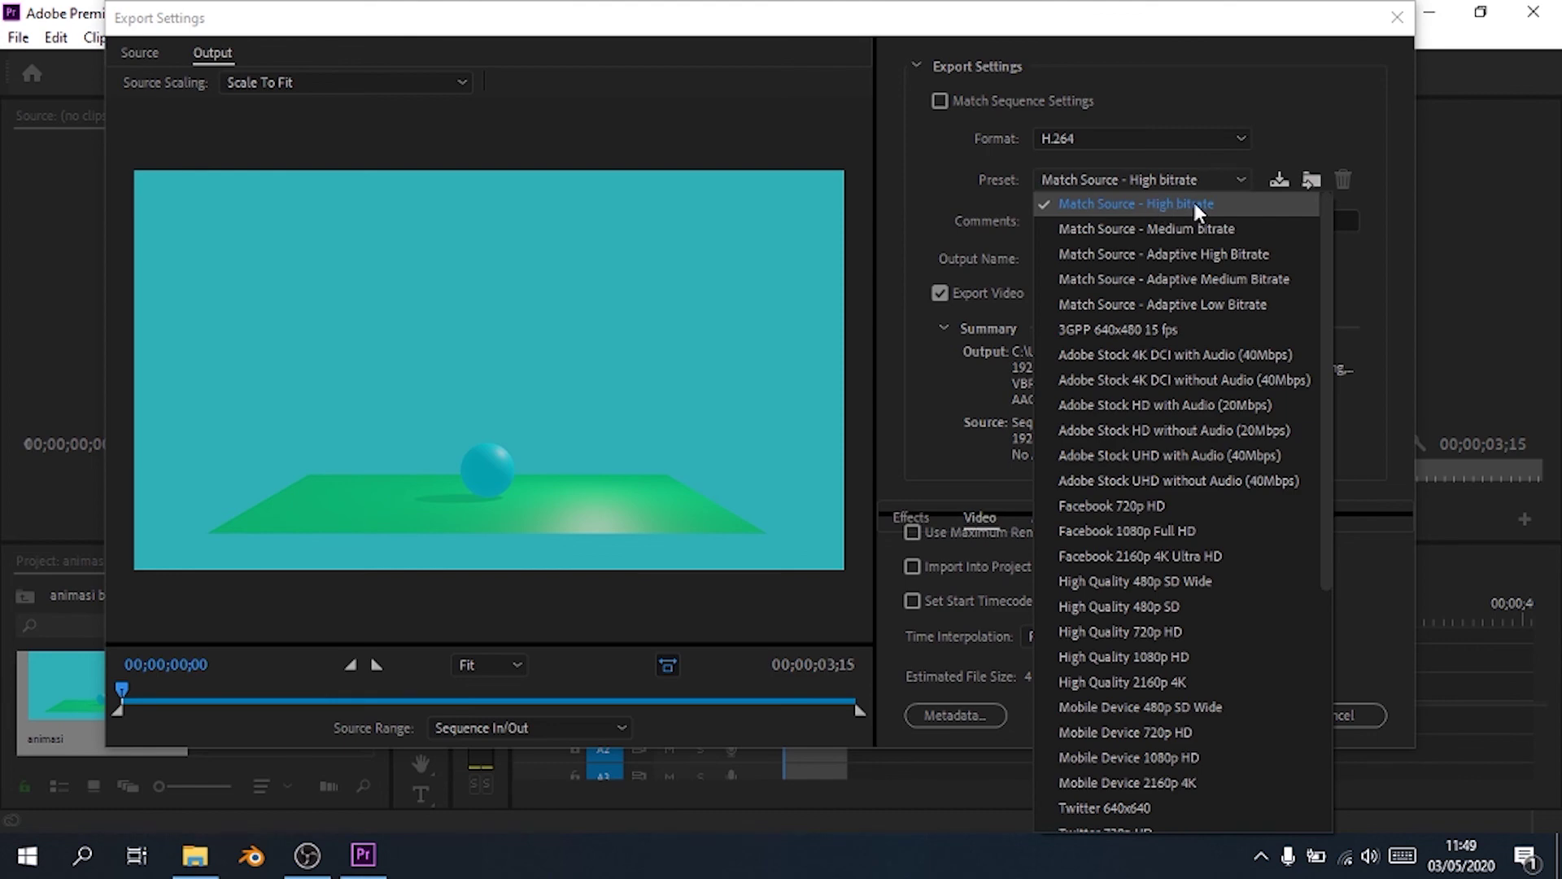
left_click(1196, 205)
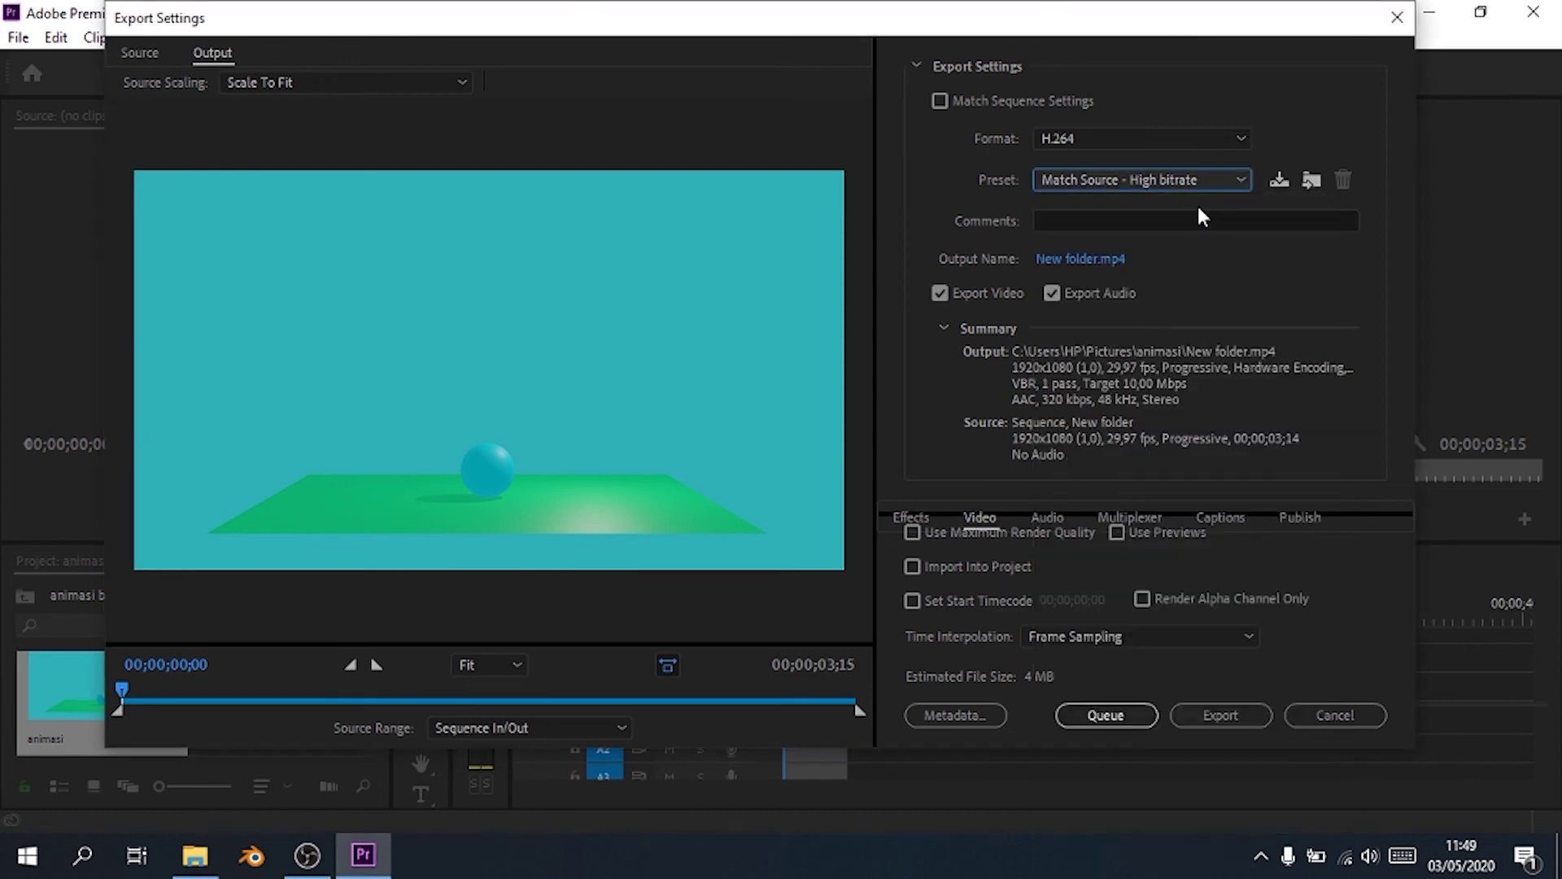
- Name the output file "animasi bola" in the Pictures\animasi folder and export the video
left_click(1091, 258)
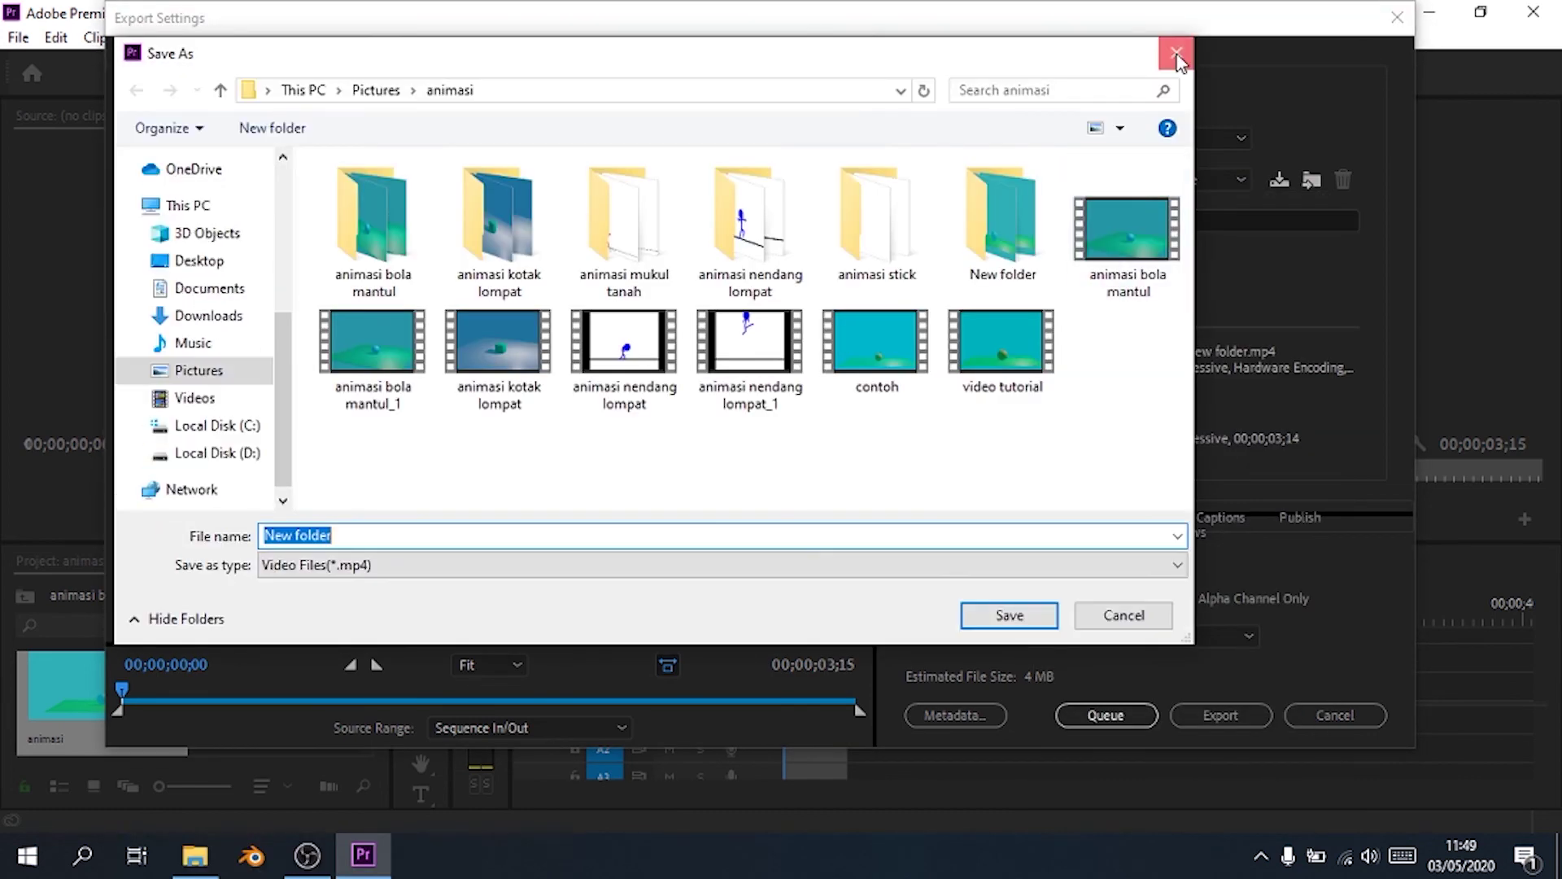
left_click(1178, 49)
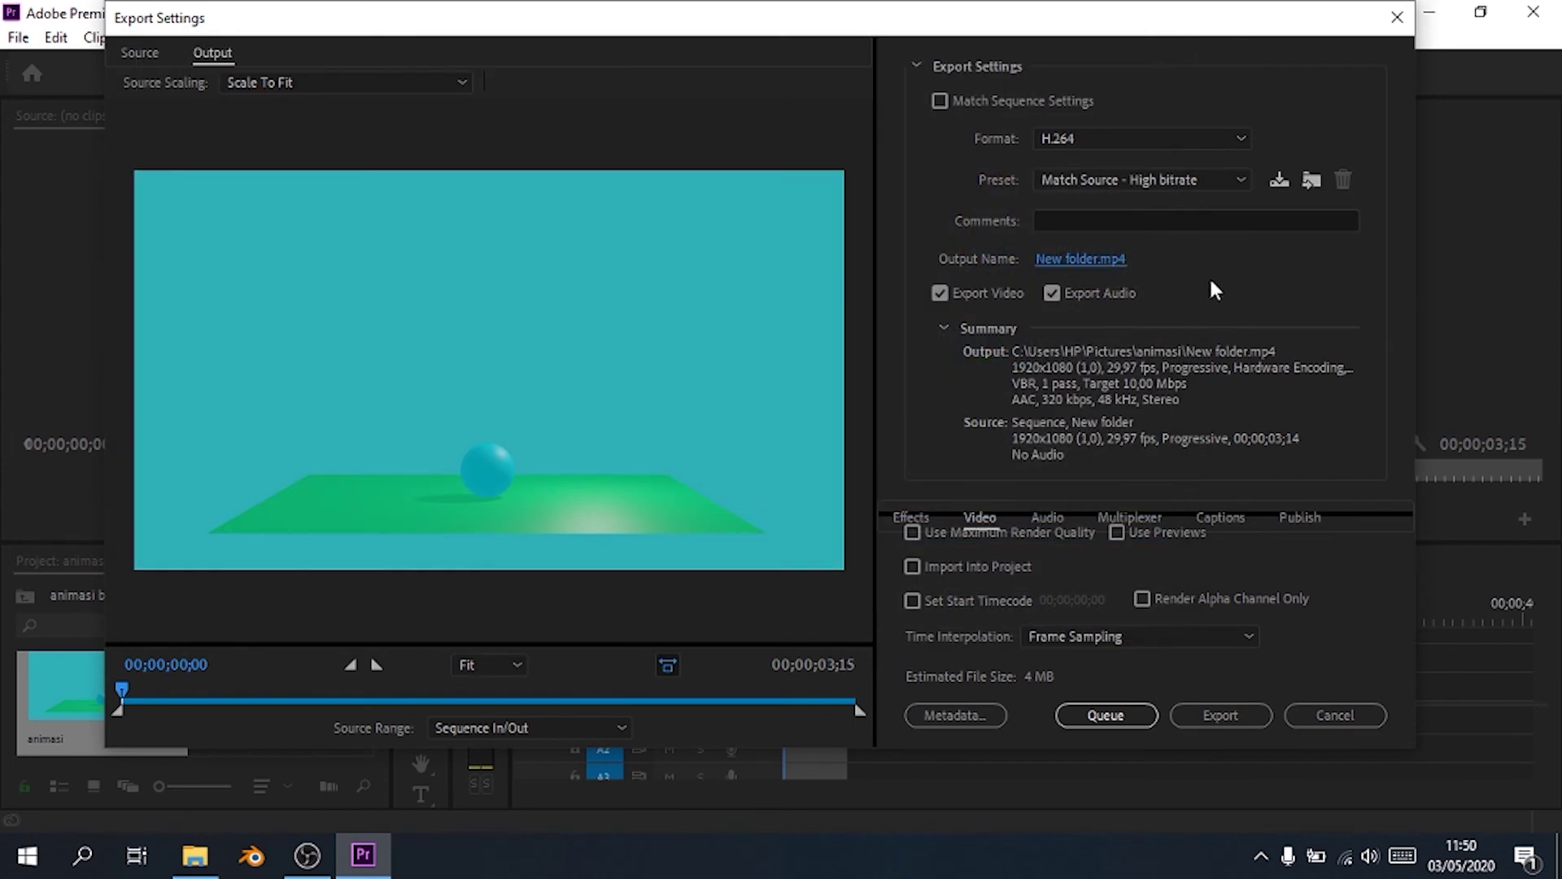
left_click(1082, 259)
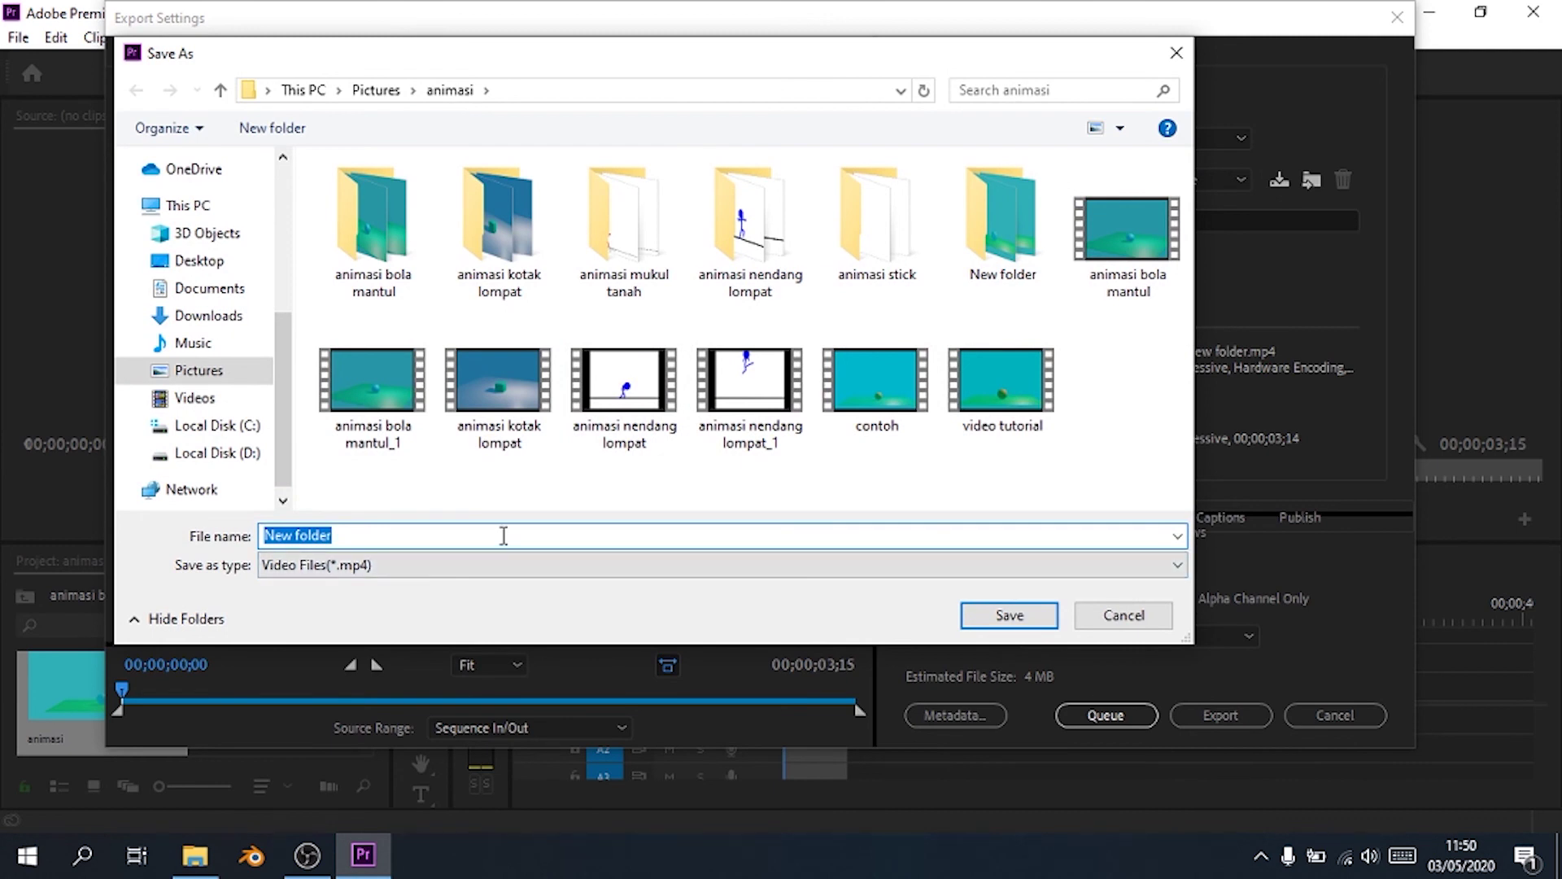
type("animasi")
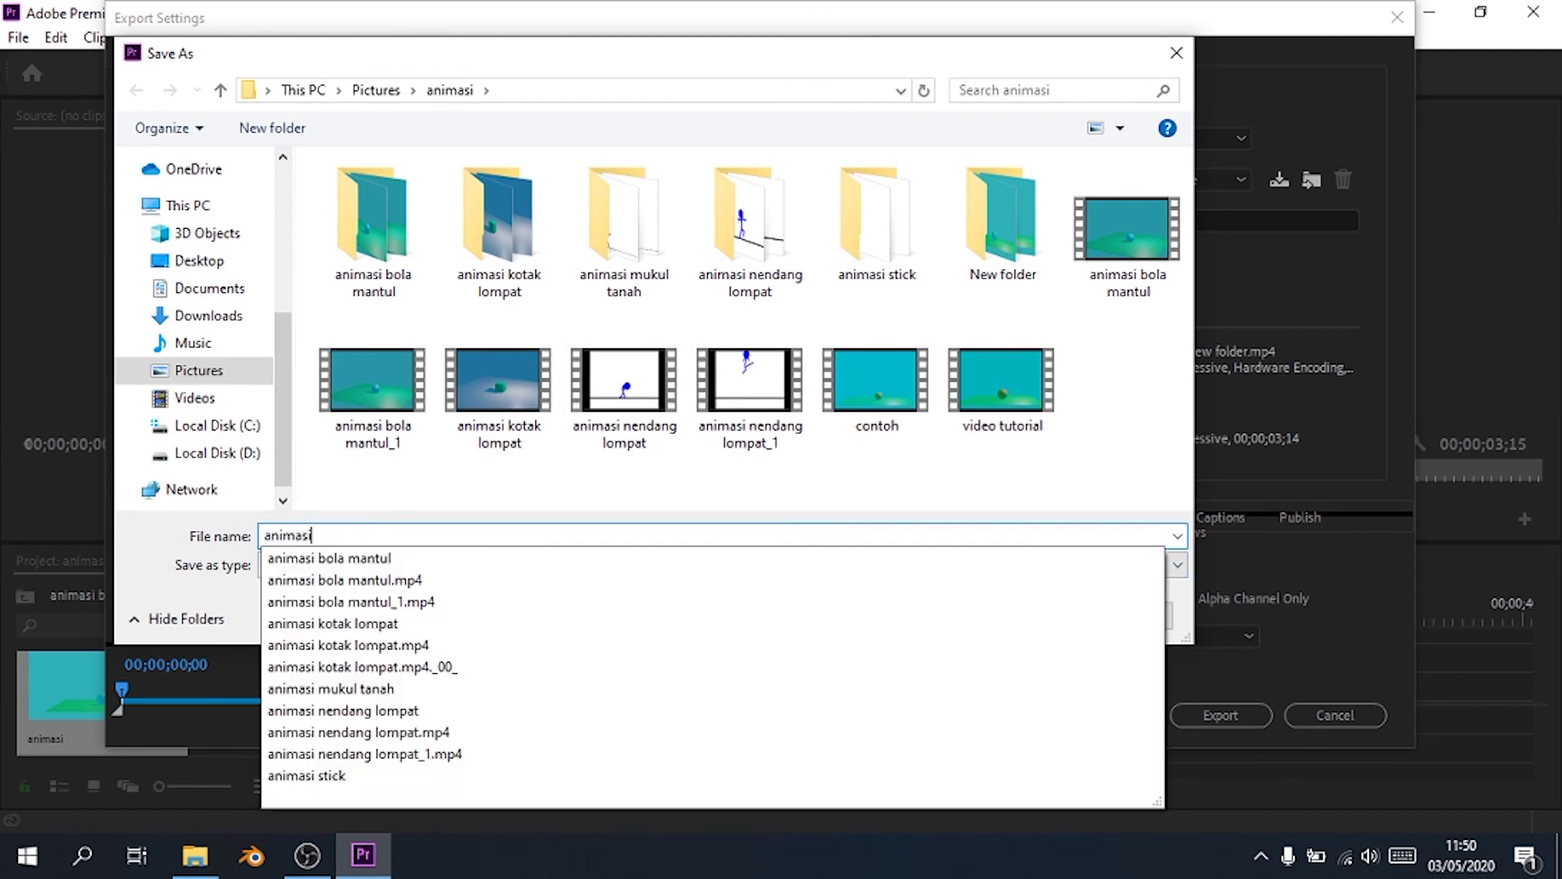
type(" bola")
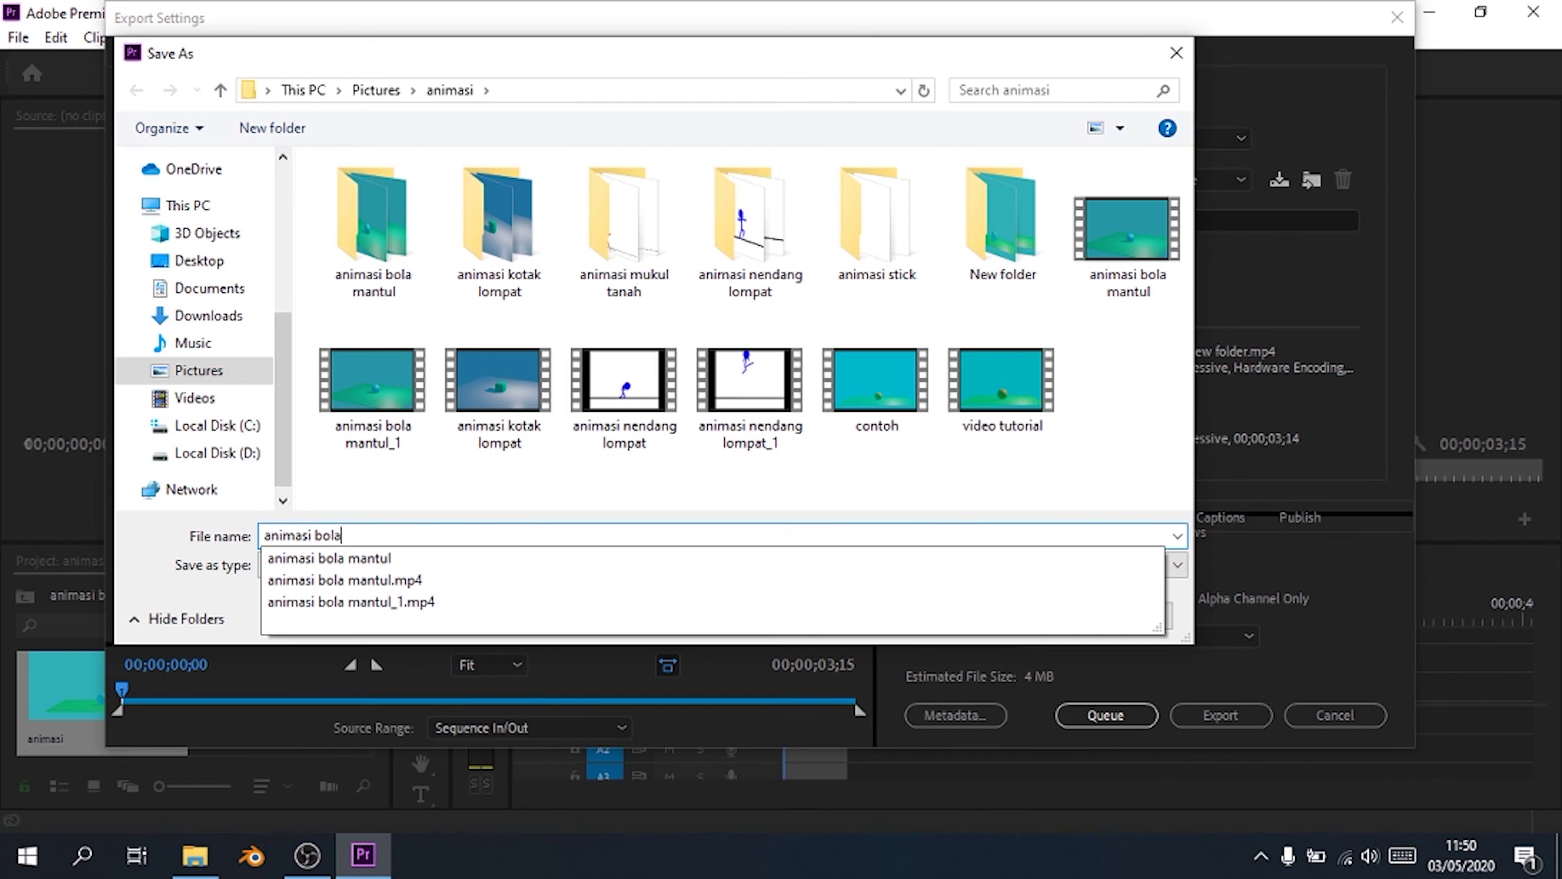
left_click(1025, 617)
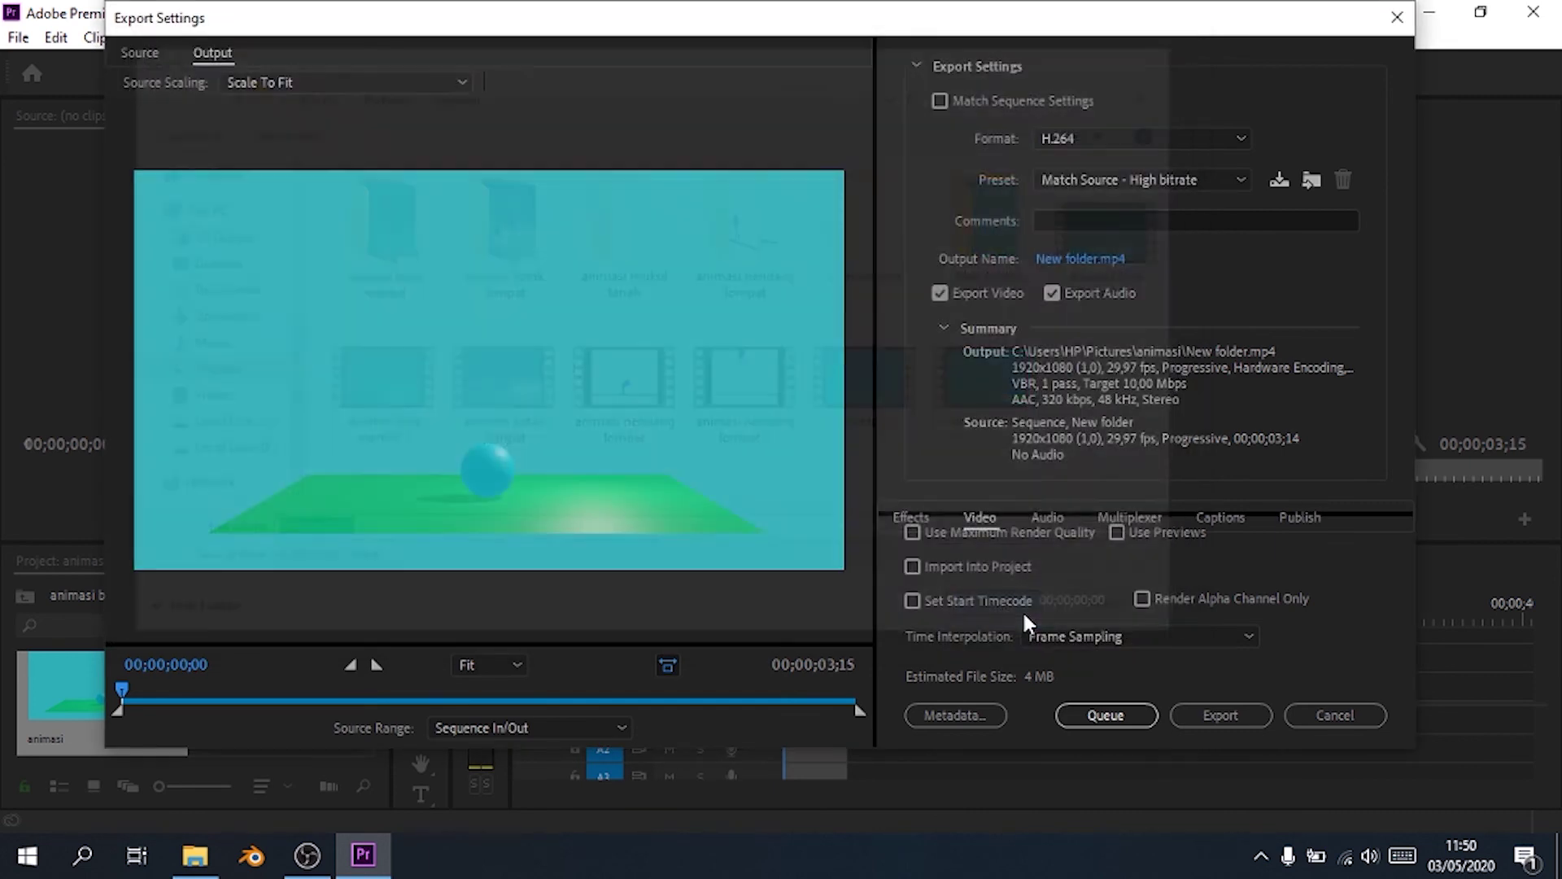
left_click(1231, 721)
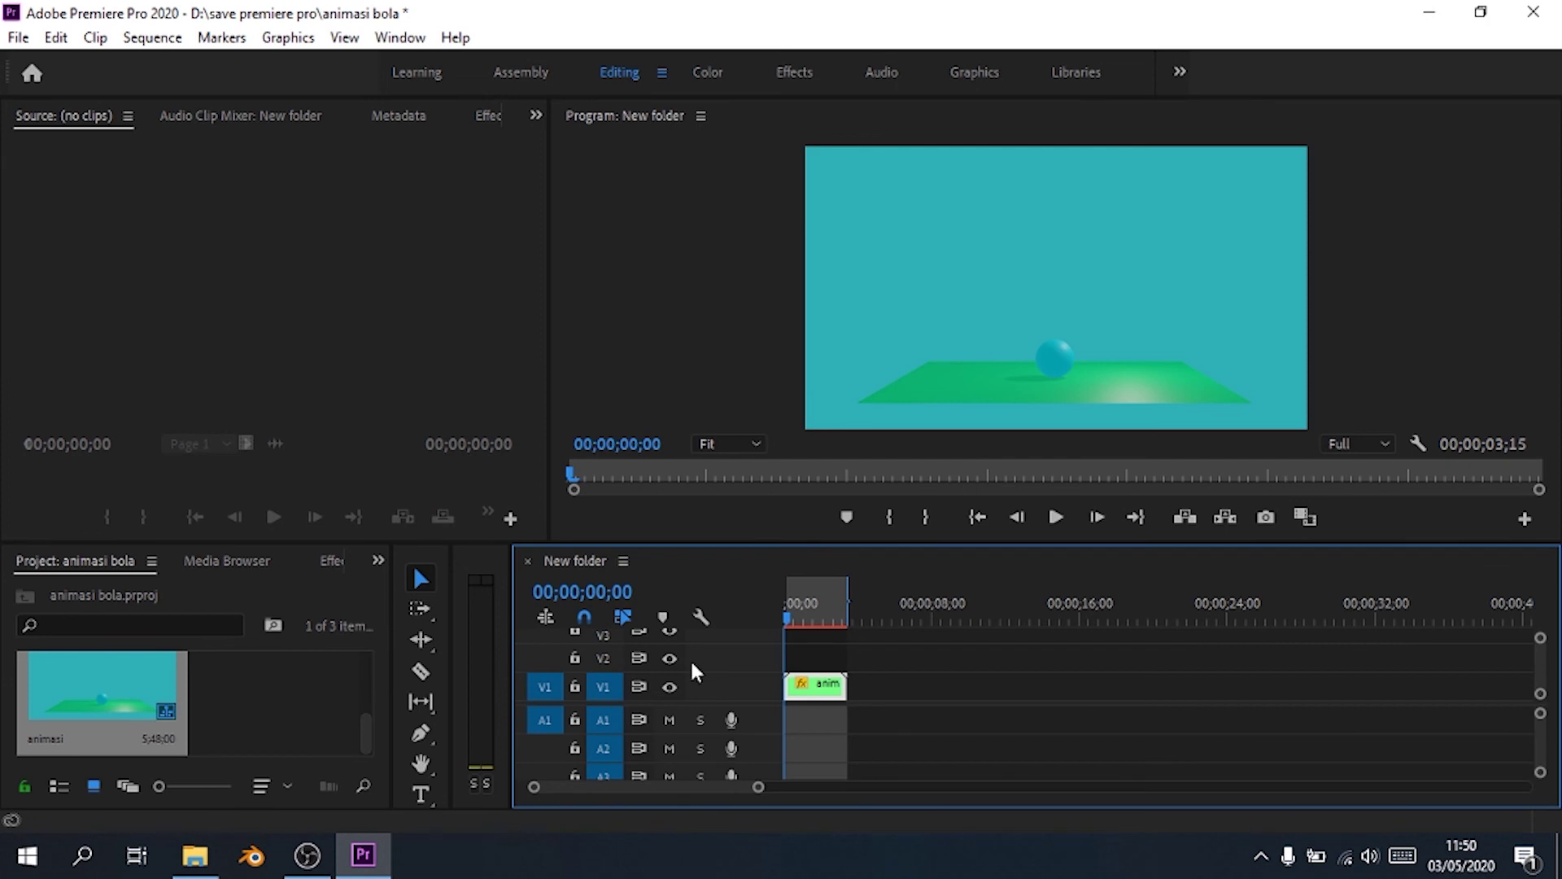
- Switch to File Explorer and select the exported "animasi bola" video in Pictures\animasi
left_click(208, 854)
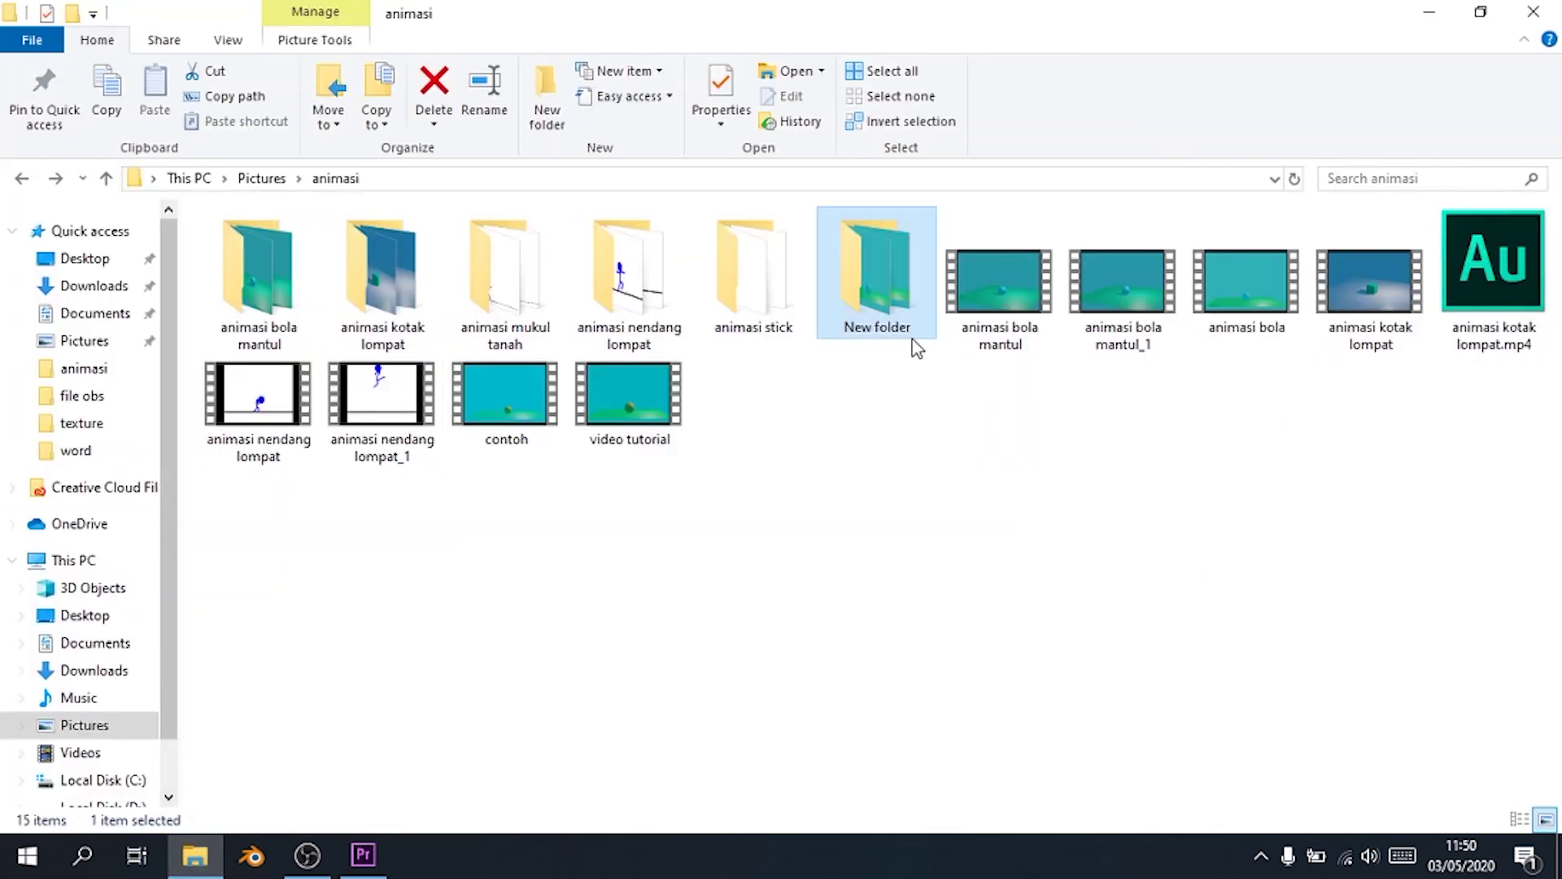
left_click(1247, 330)
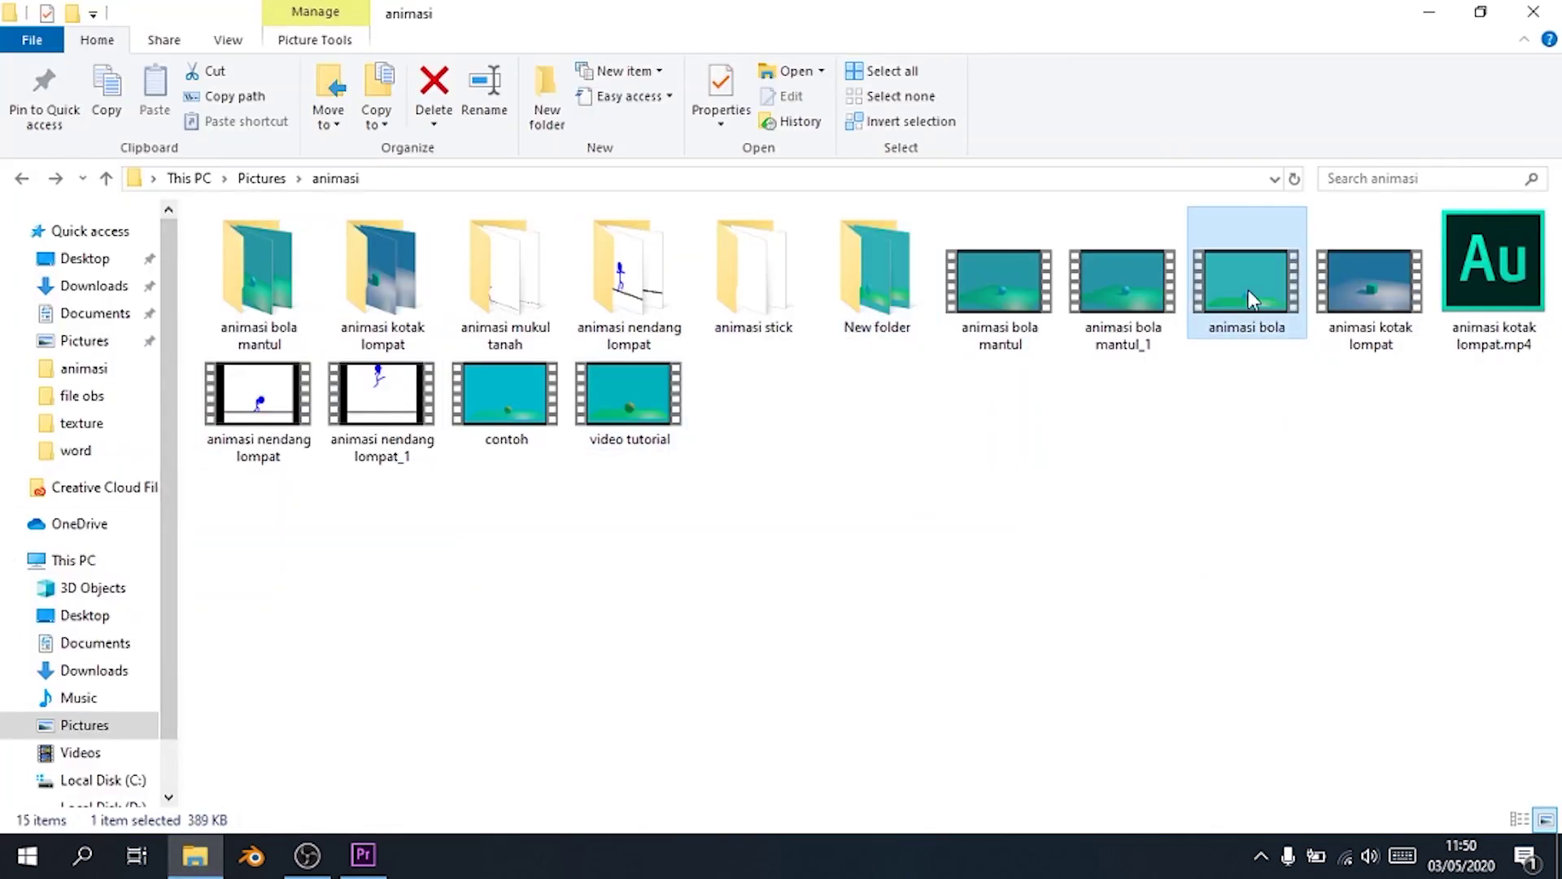
- Import the exported "animasi bola" video into the Premiere Pro project and replace the timeline's "animasi" clip with it at the sequence start
left_click_drag(1257, 293, 288, 704)
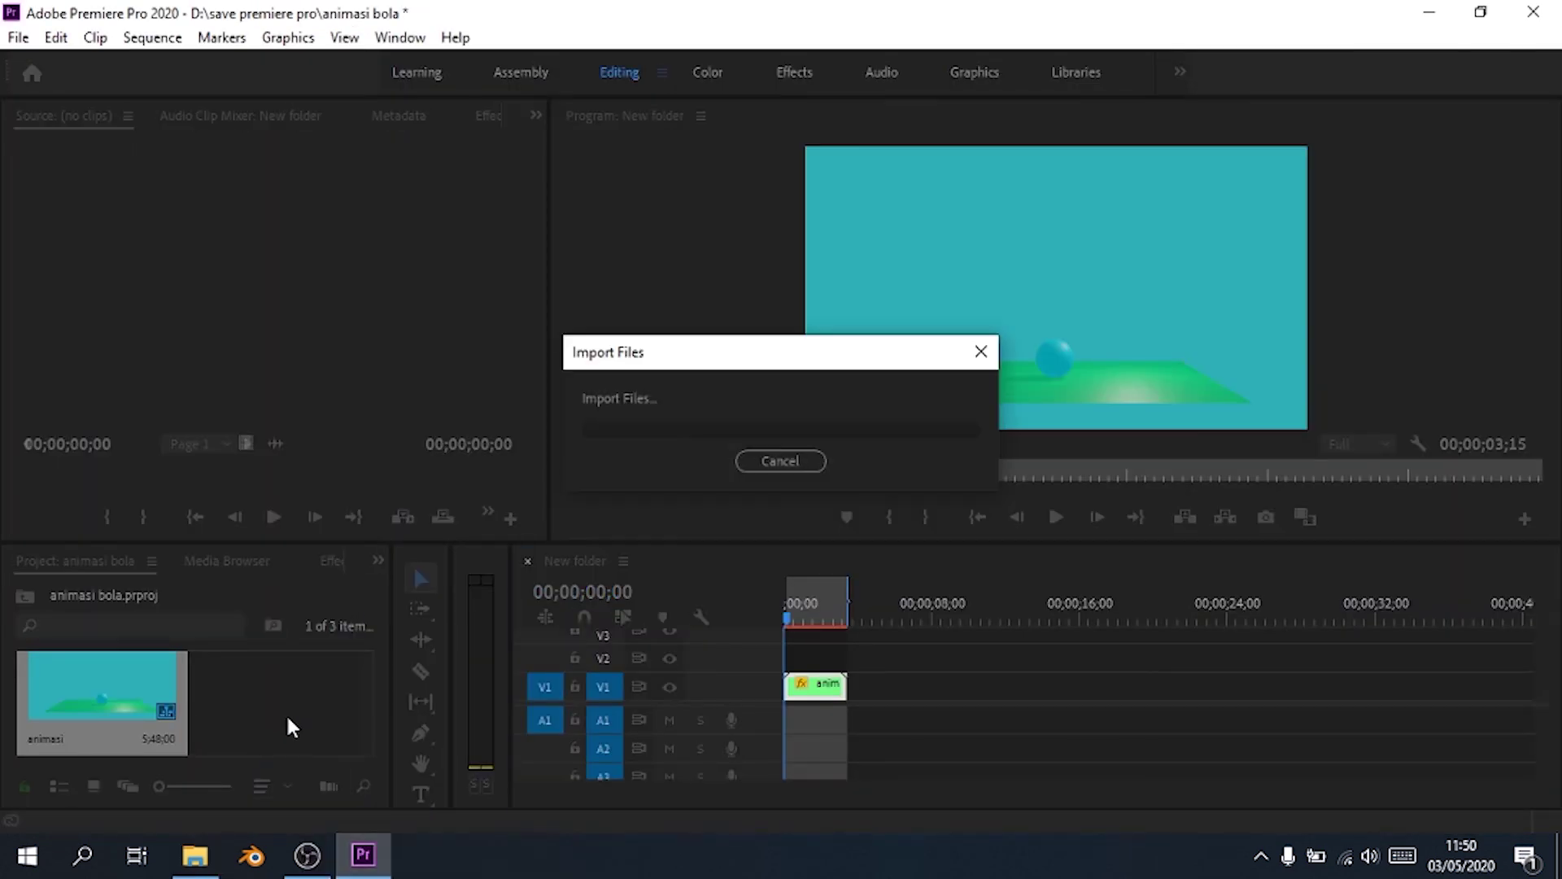
left_click(830, 687)
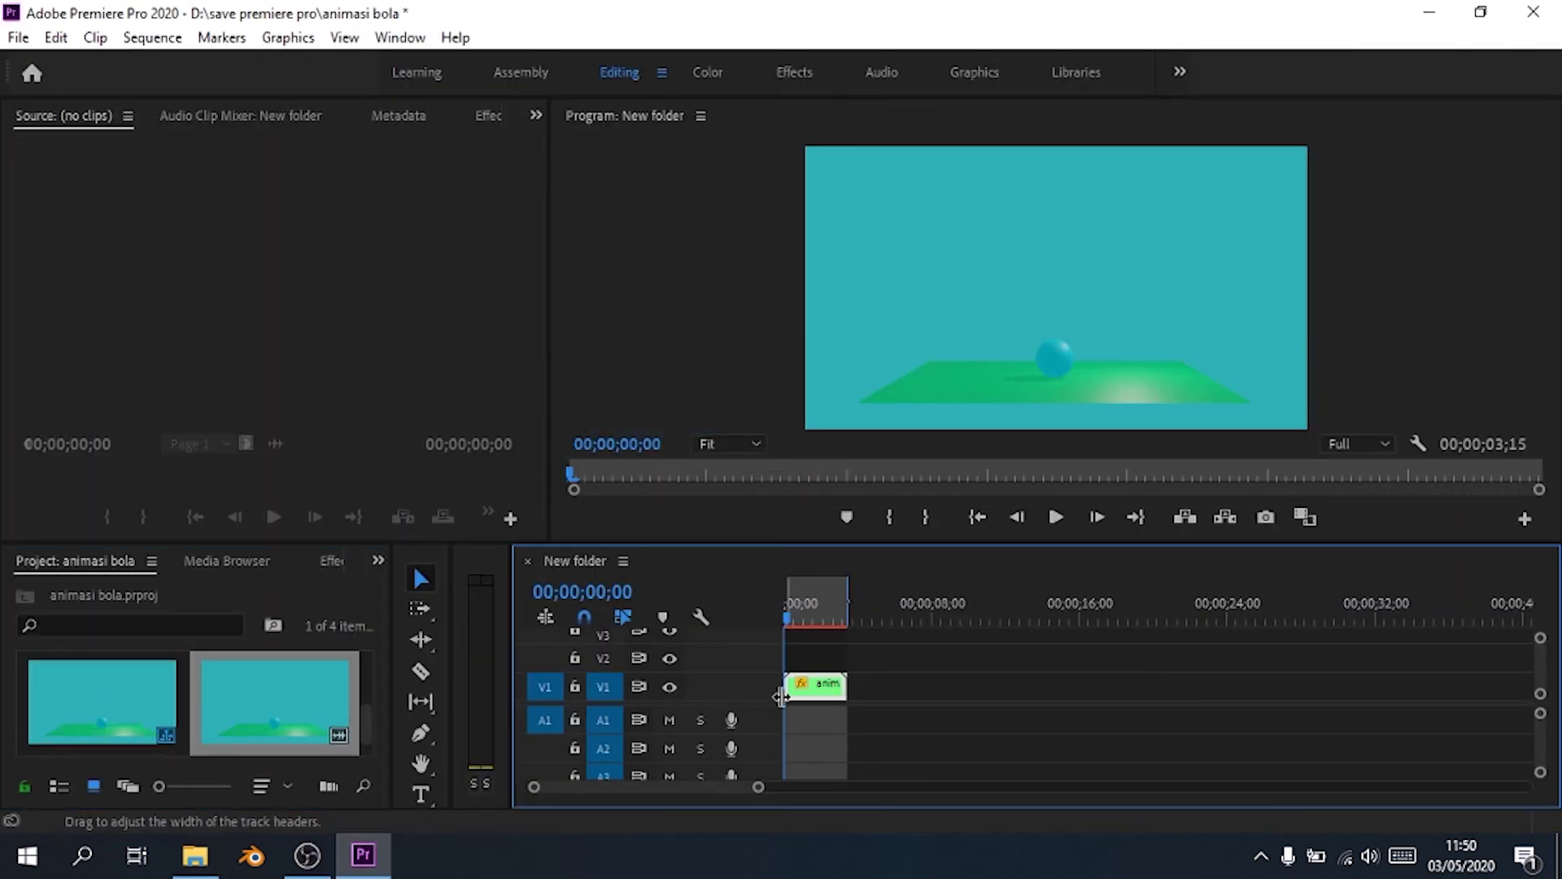
key("BackSpace")
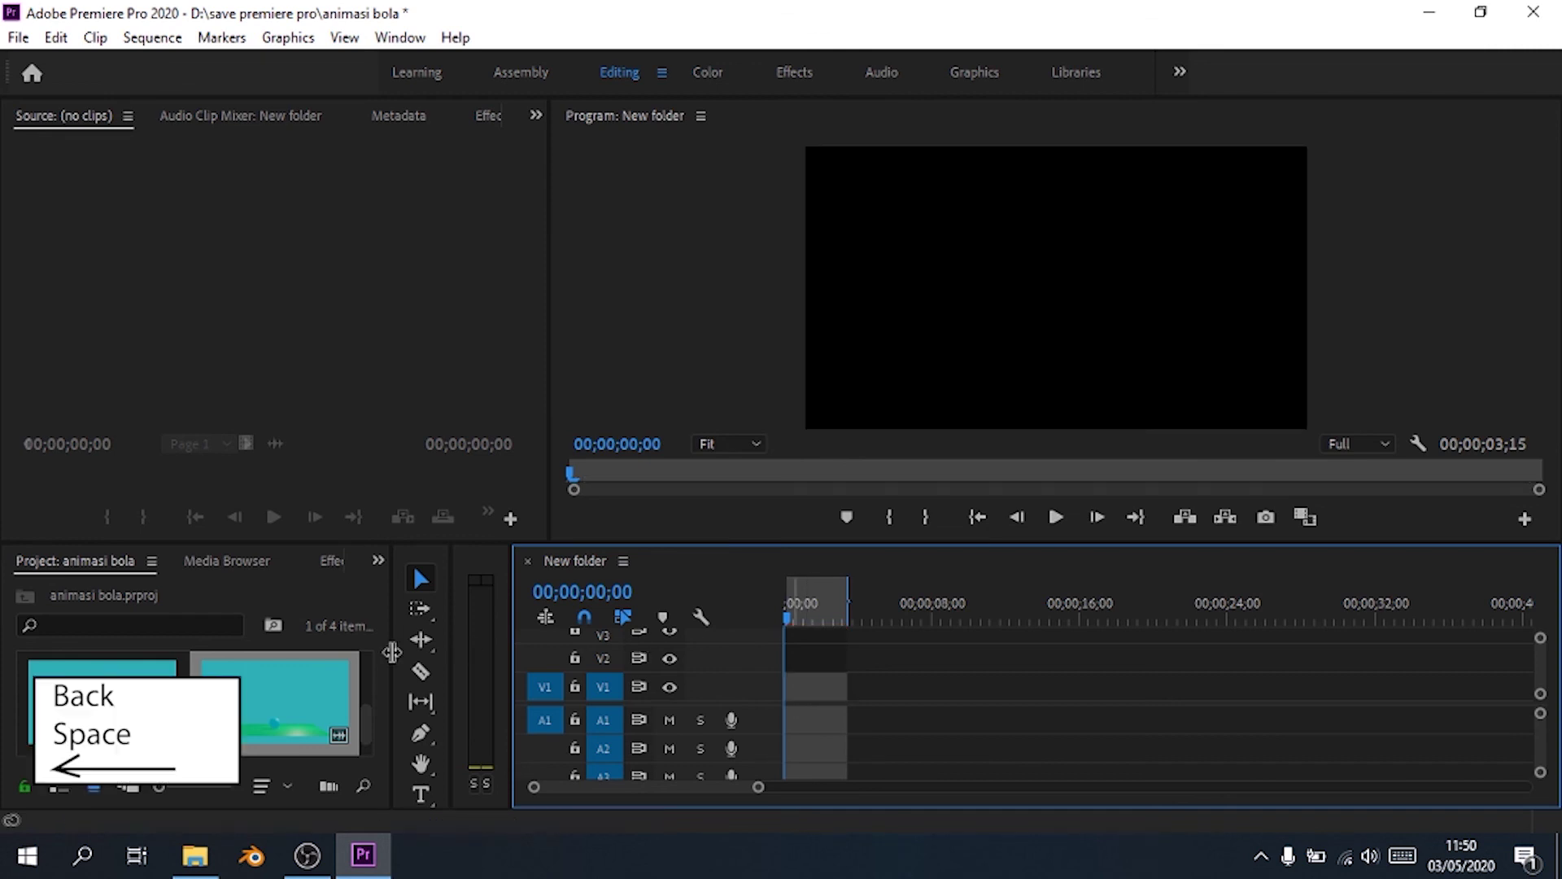
left_click_drag(274, 696, 804, 710)
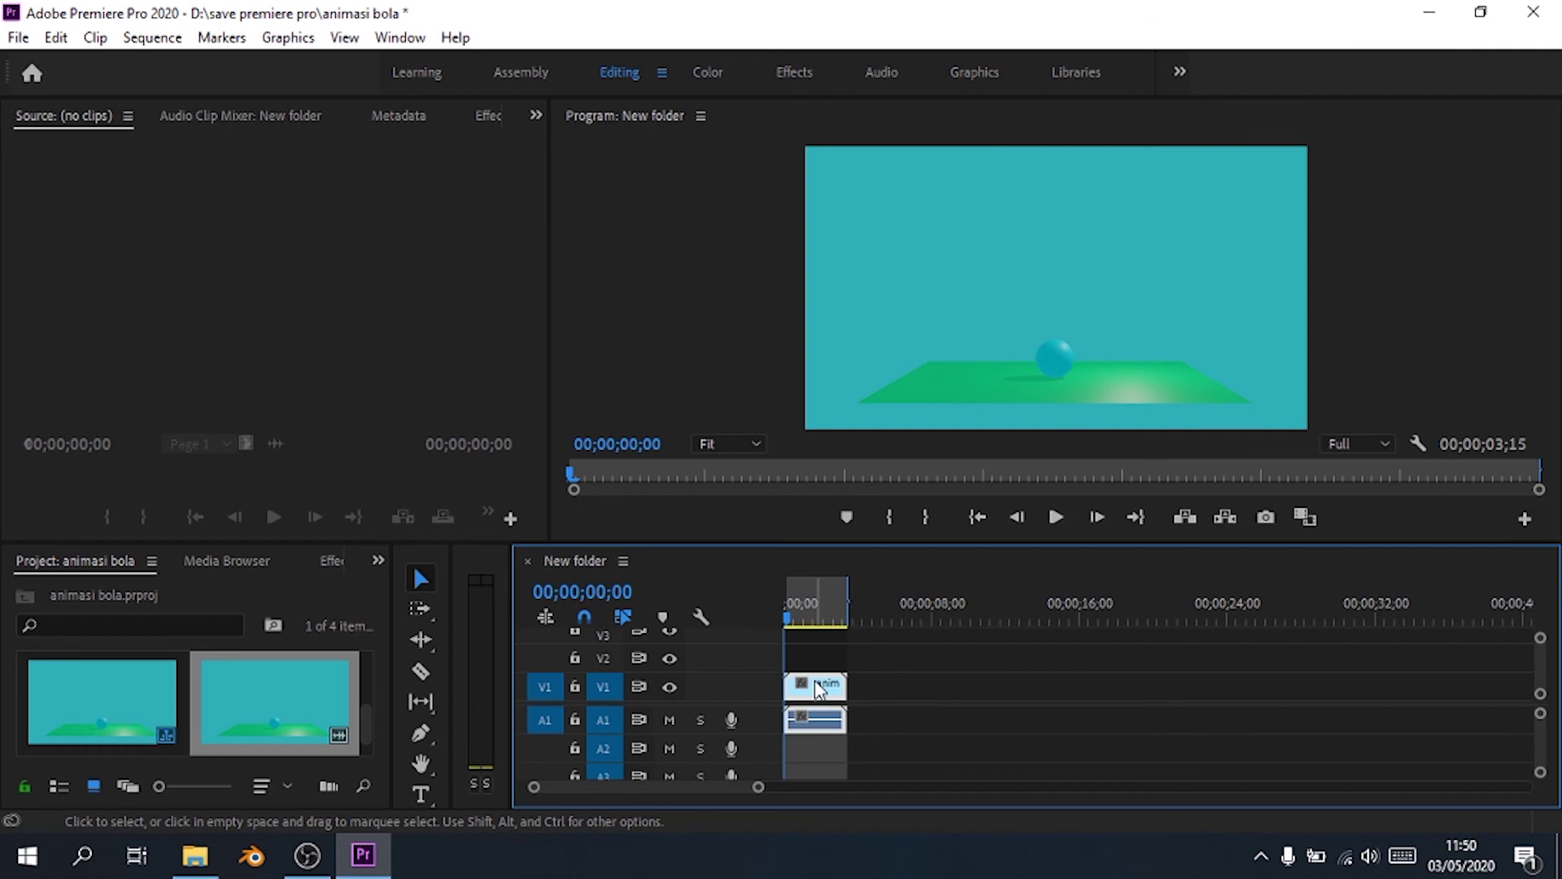
- Set the duration of the "animasi bola" clip on the timeline to 00;00;02;09 to speed it up
right_click(806, 701)
left_click(895, 646)
key("Tab")
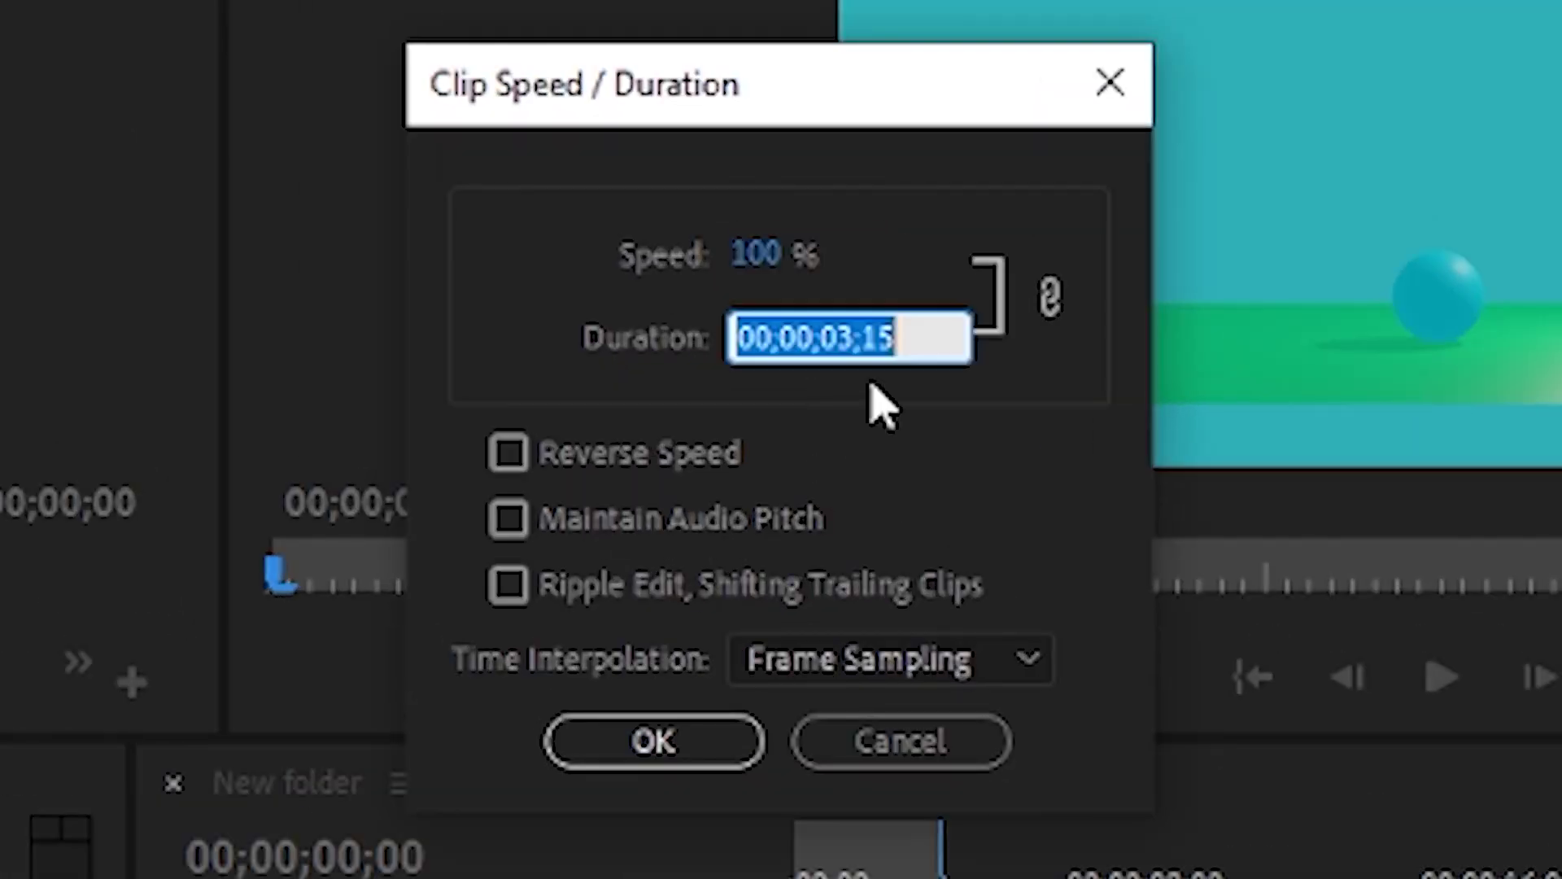
left_click(810, 375)
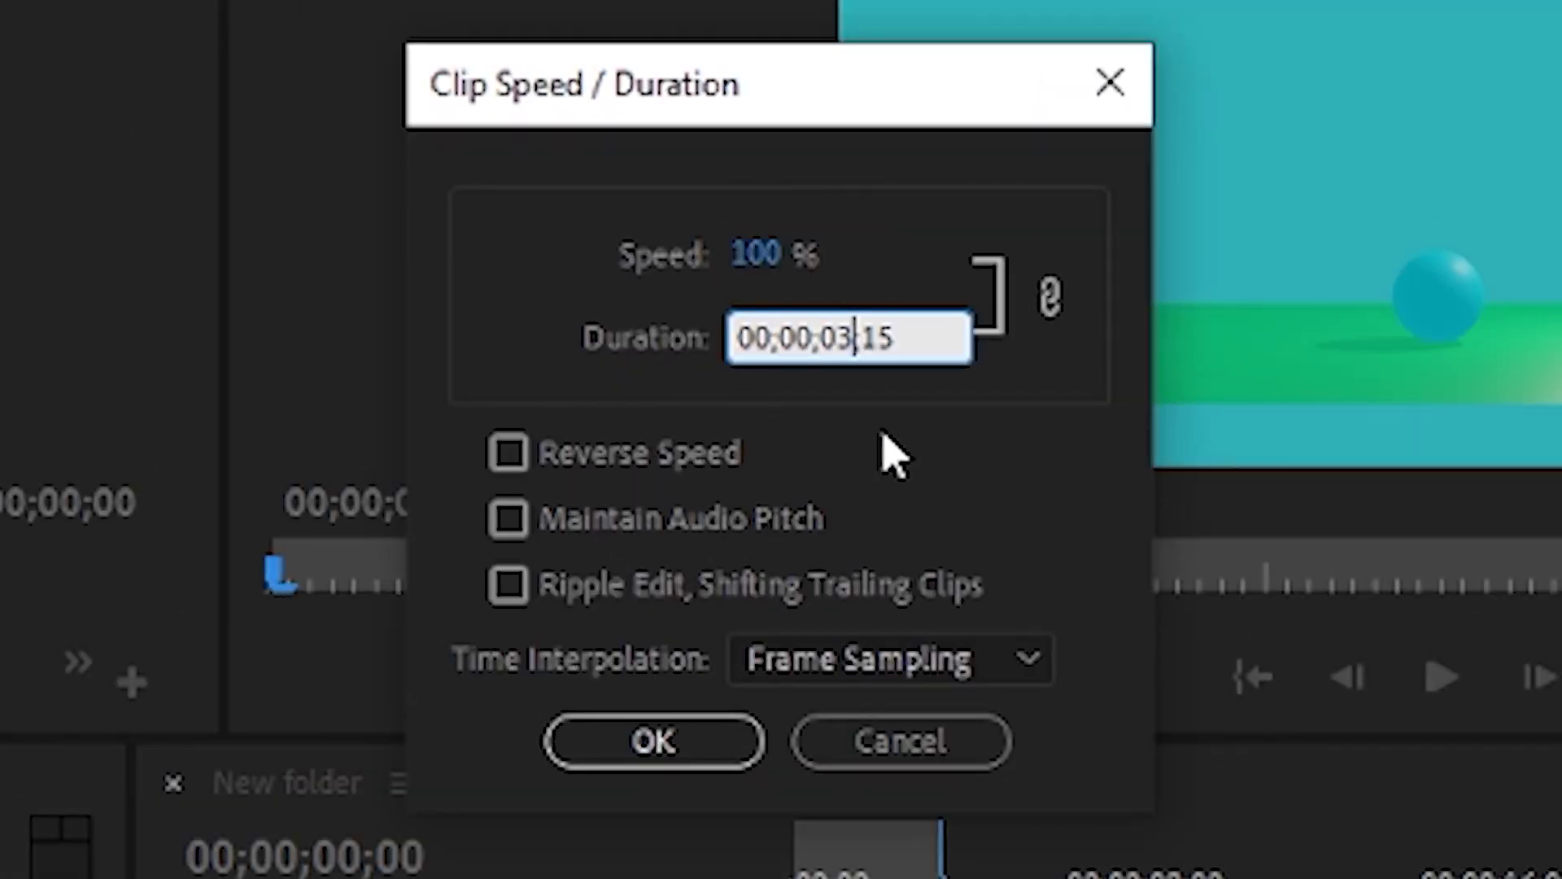
key("BackSpace")
type("2")
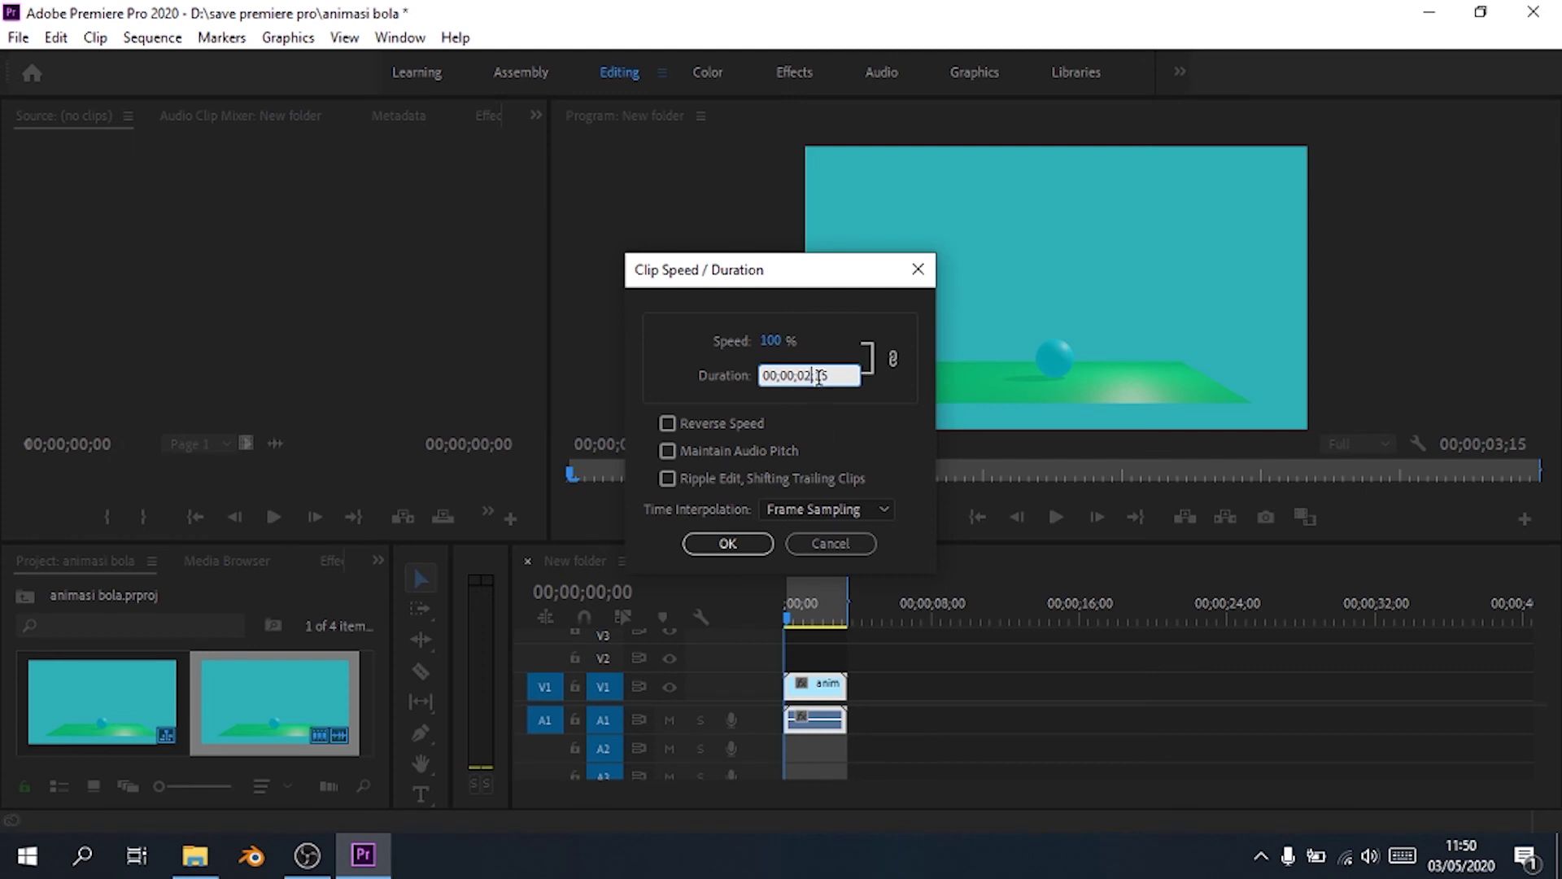
left_click(837, 370)
key("BackSpace")
key("BackSpace")
type("00")
key("Return")
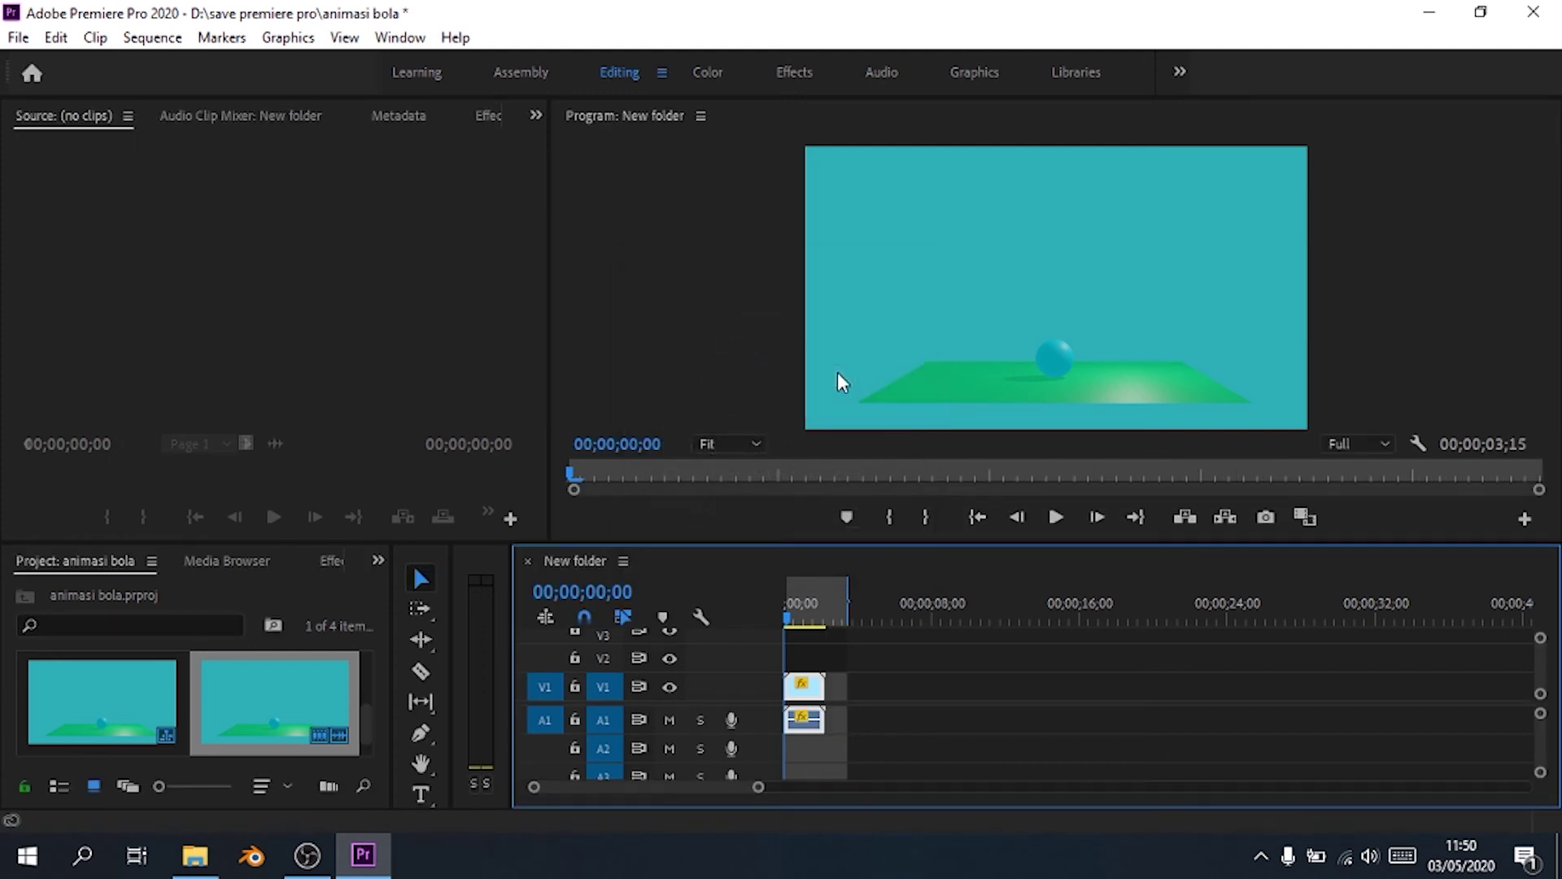
- Check the speed and duration settings of the shortened "animasi bola" clip, leaving them as they are
right_click(820, 699)
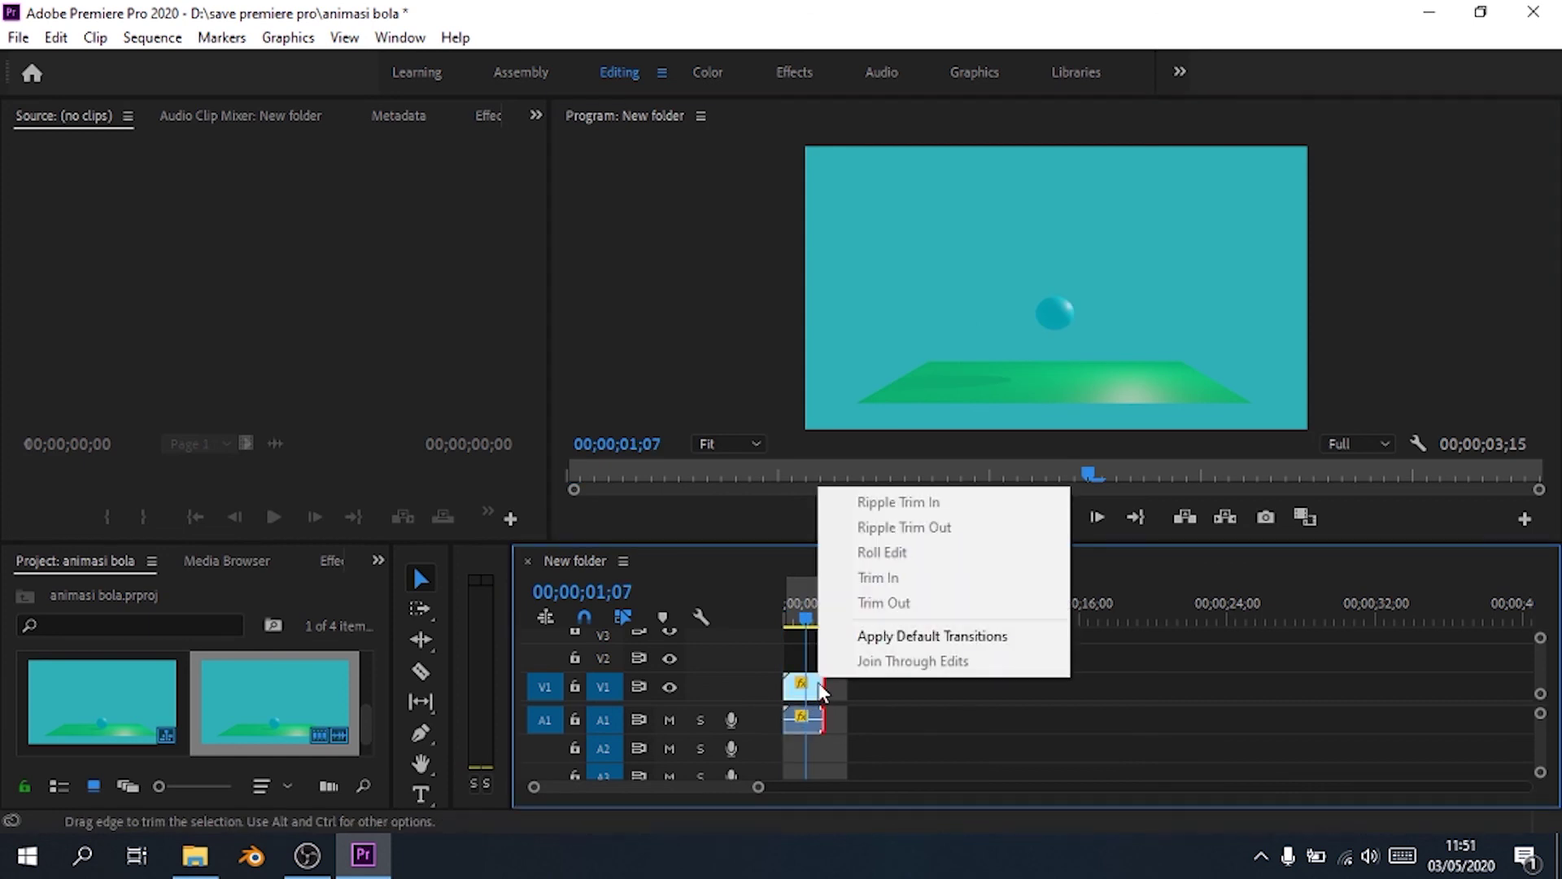
left_click(803, 723)
left_click(801, 717)
left_click(802, 723)
right_click(818, 736)
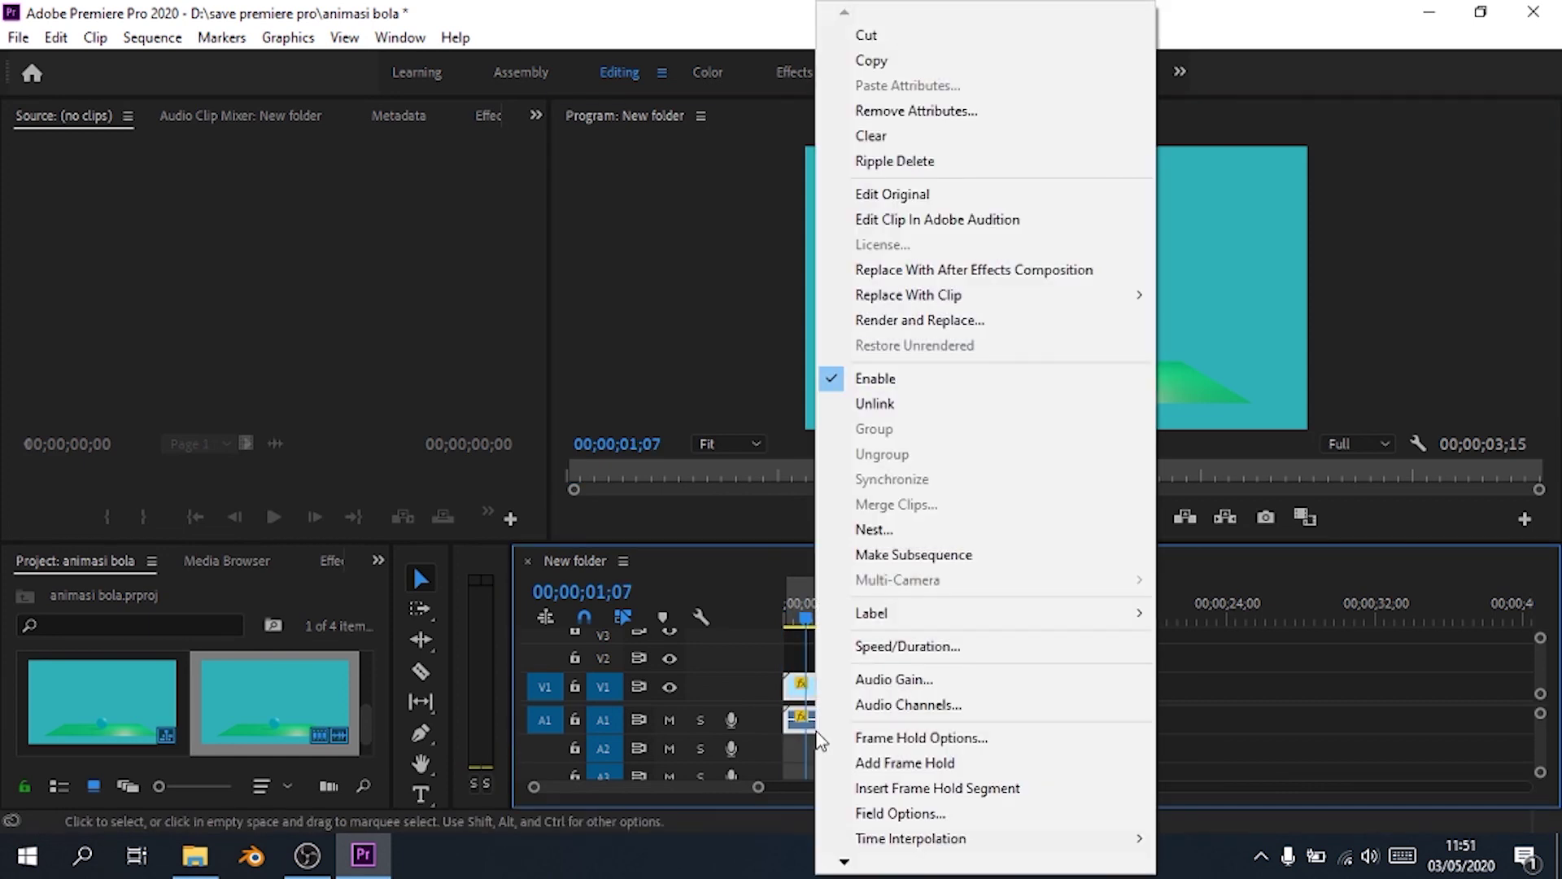
left_click(907, 646)
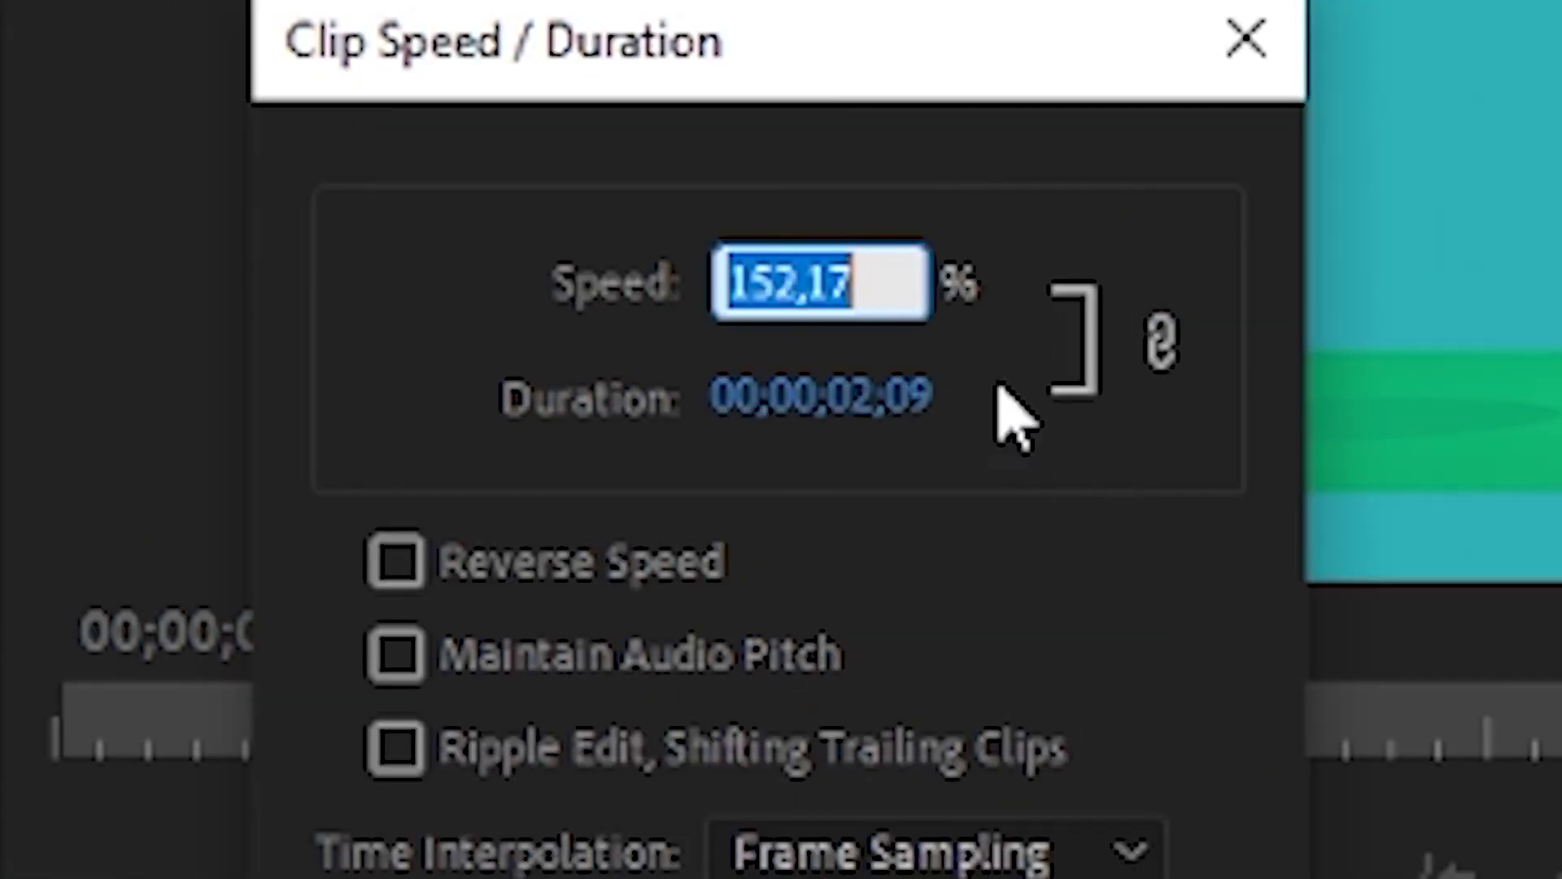
left_click(831, 546)
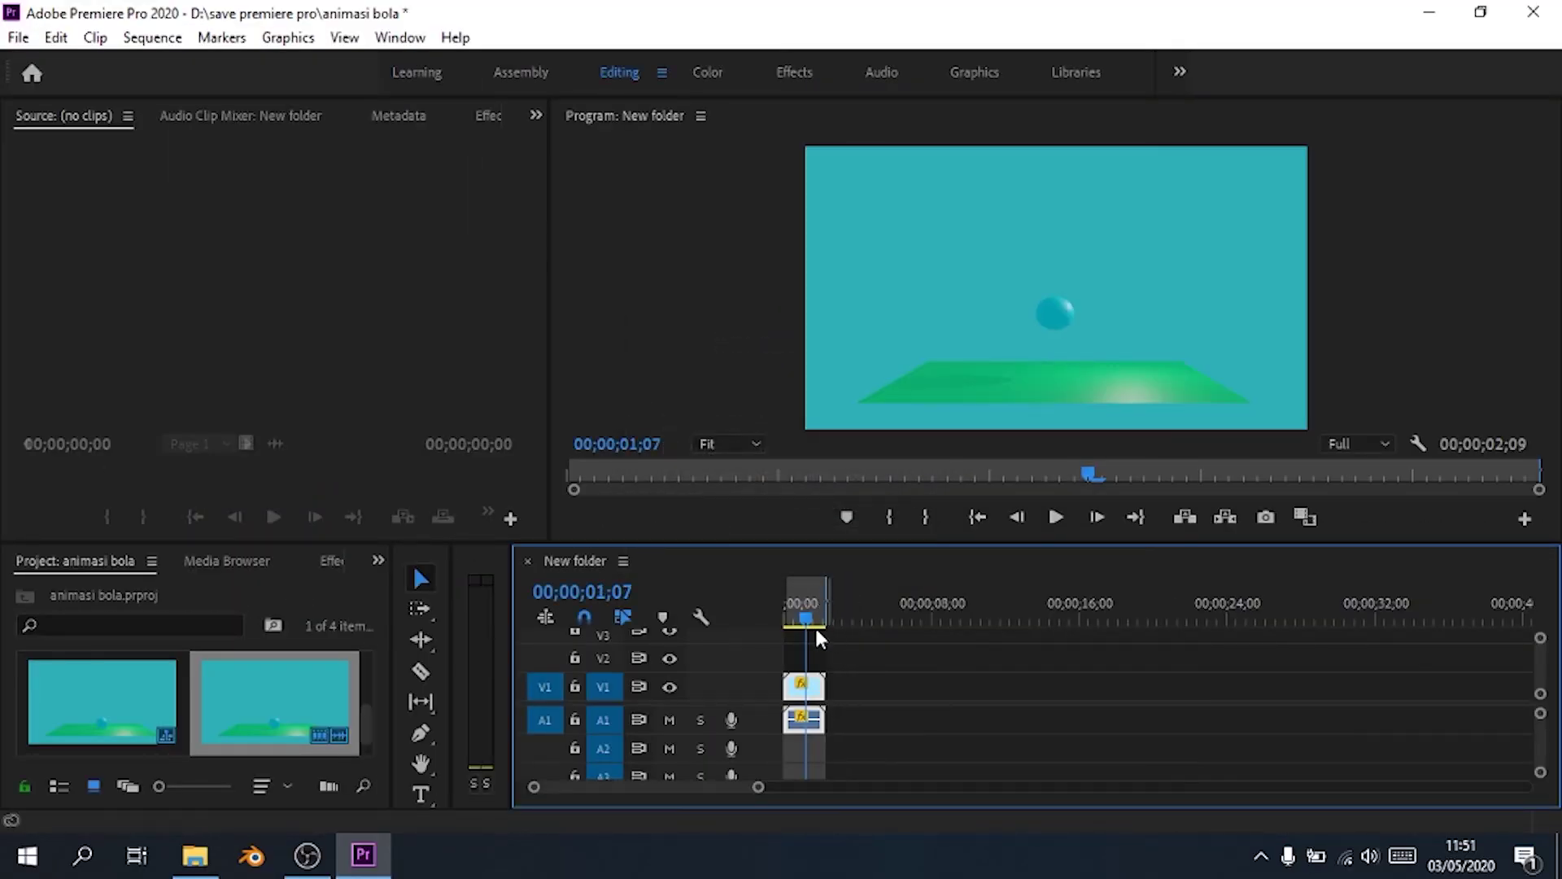
- Move the playhead back to 00;00;00;13 and start a media export of the sequence
left_click_drag(815, 628, 791, 622)
left_click(18, 38)
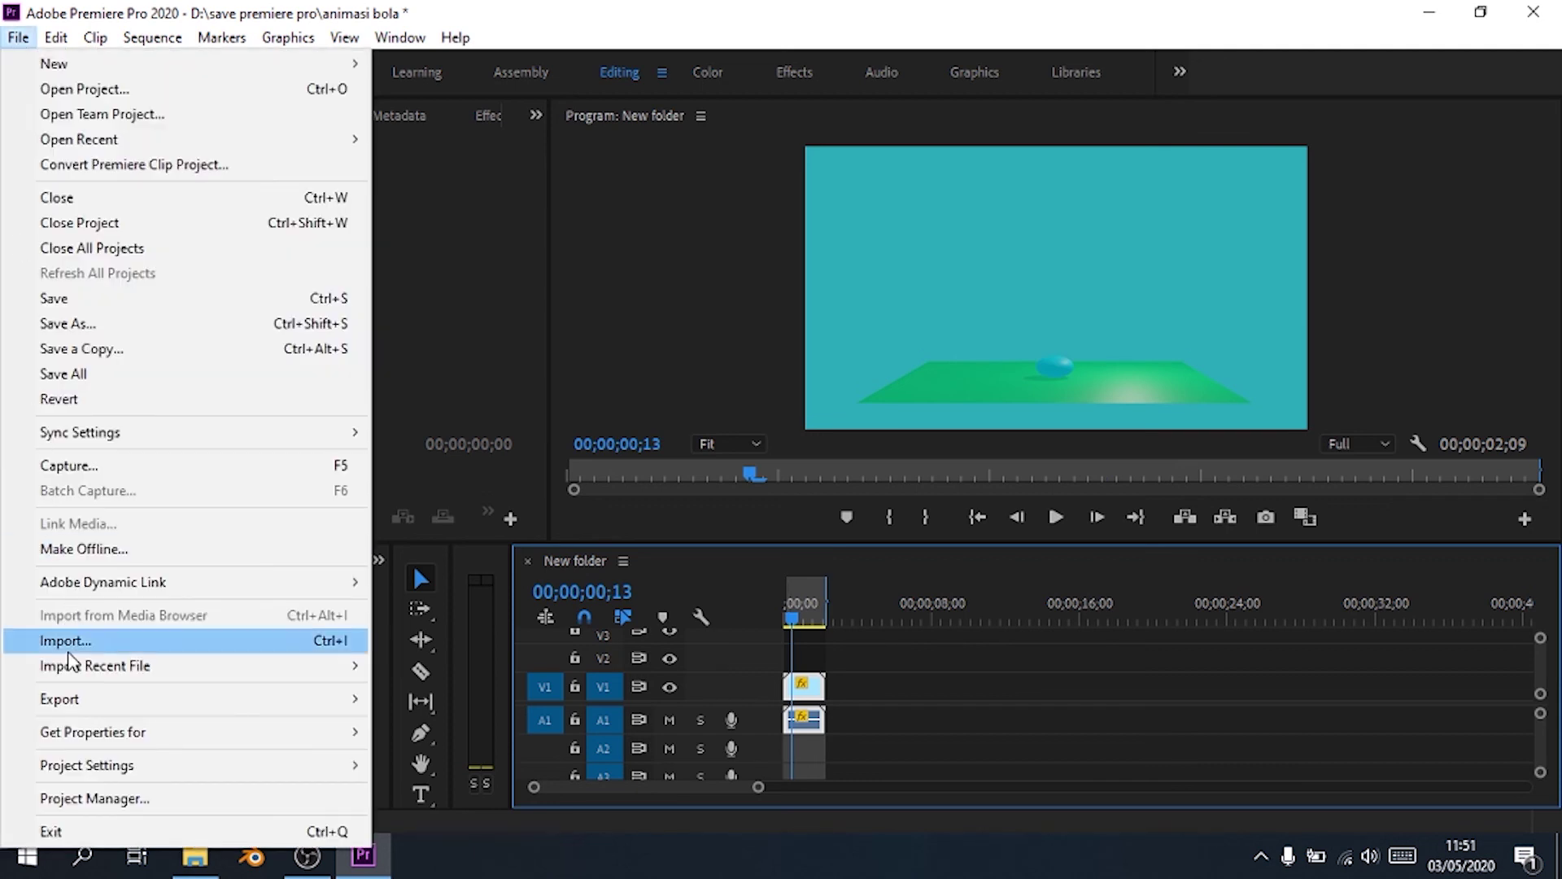
mouse_move(377, 702)
left_click(472, 421)
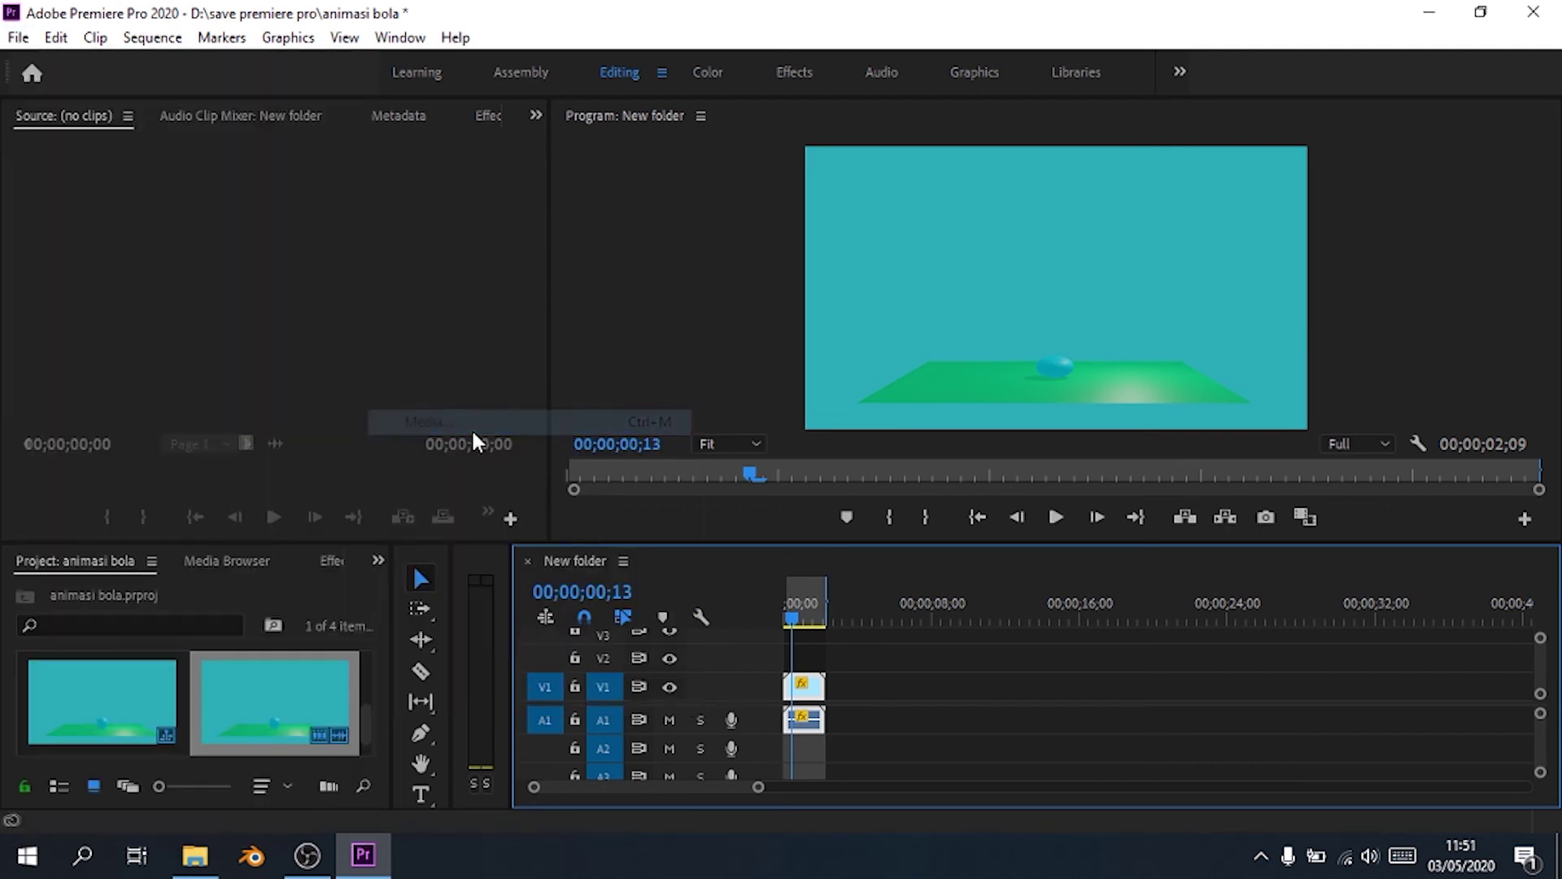